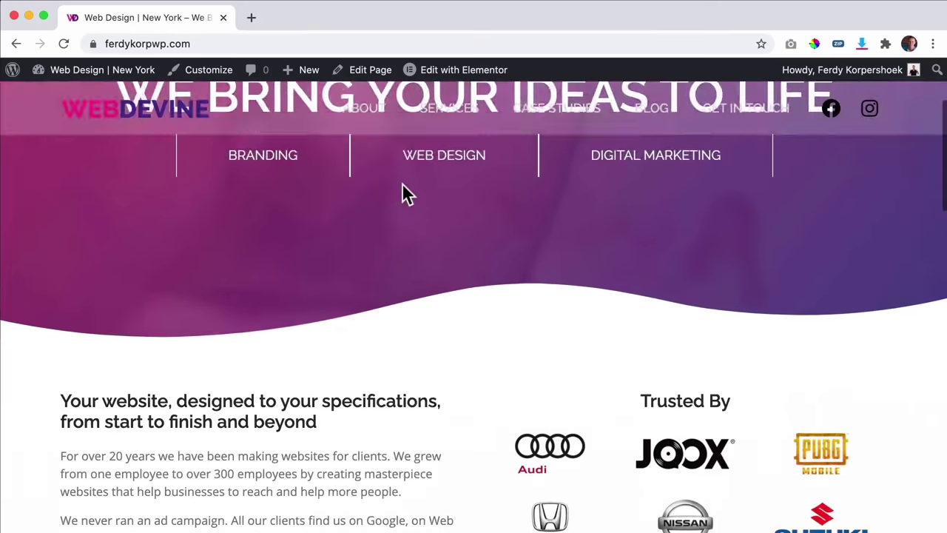
# Step: Open ferdykorp.com/elementor in a new browser tab and view Elementor's pricing plans
pyautogui.scroll(-15, 396, 183)
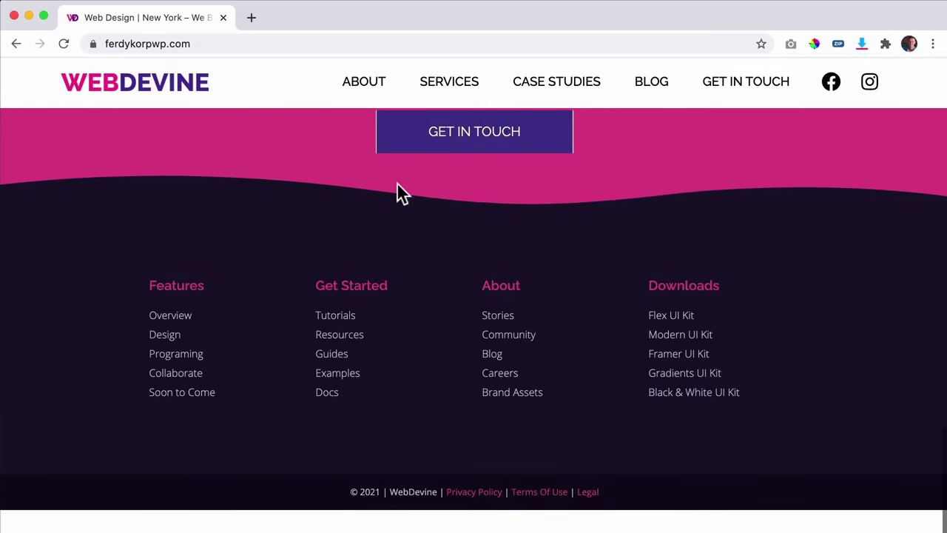
pyautogui.scroll(20, 396, 188)
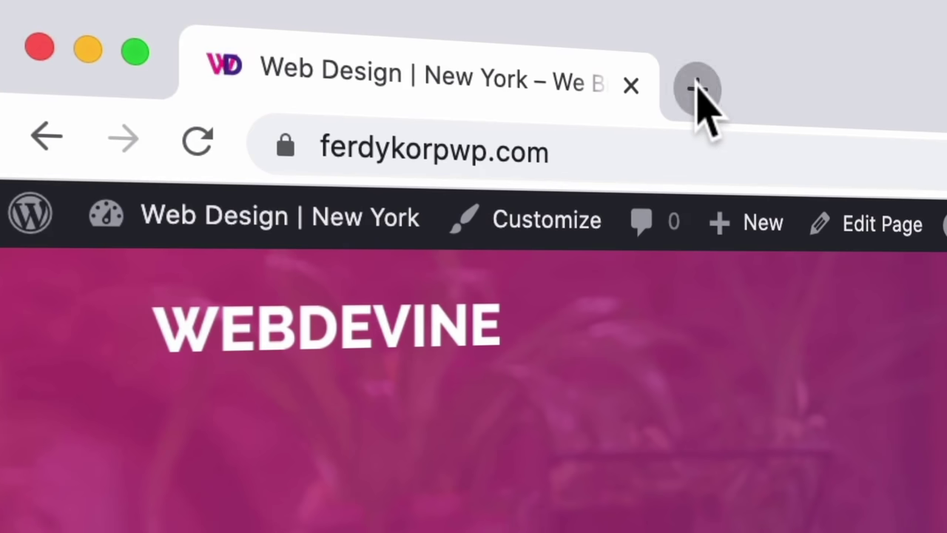
pyautogui.click(695, 88)
pyautogui.write('ferdykorp.com/element')
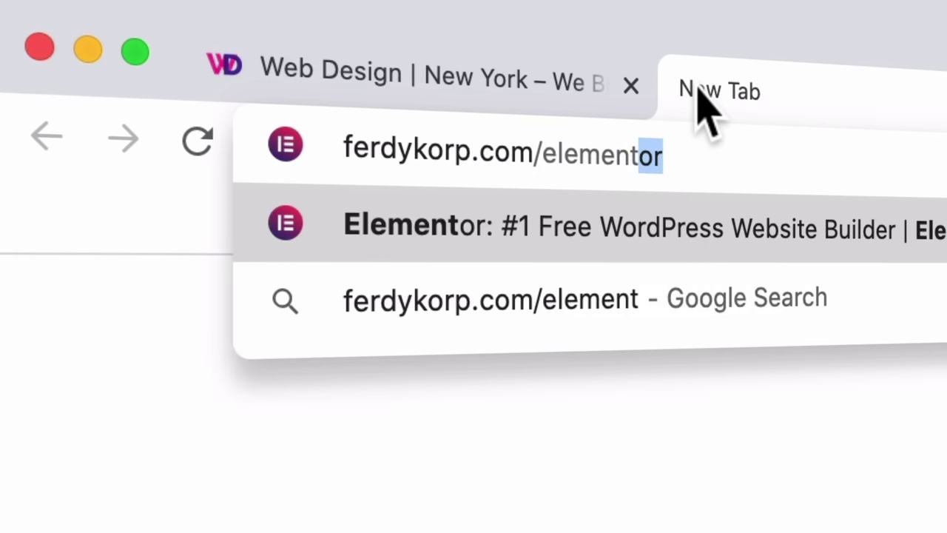
pyautogui.press('Return')
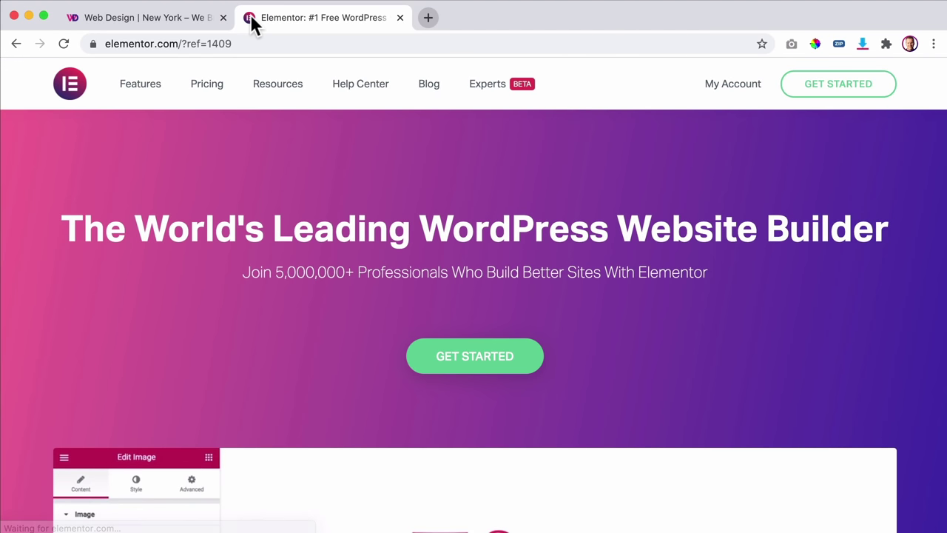
pyautogui.click(228, 92)
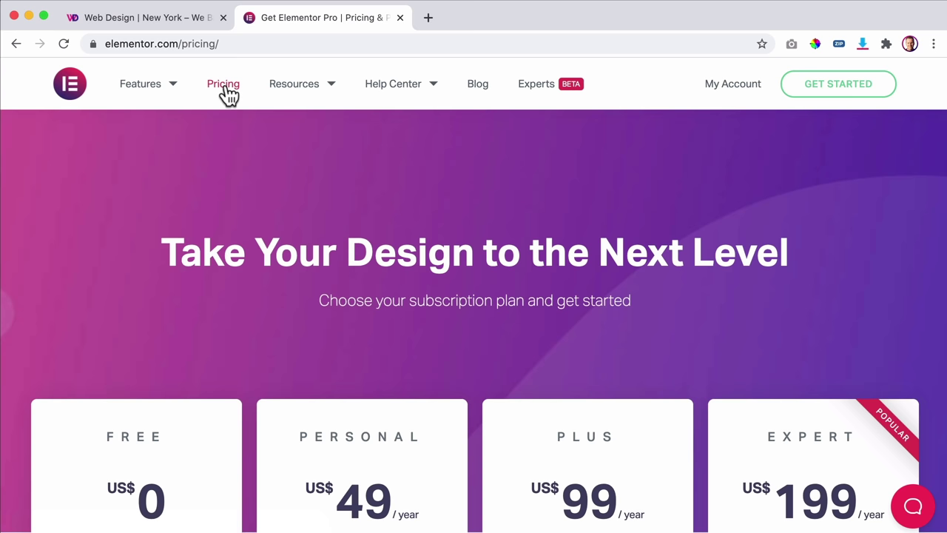
pyautogui.scroll(-4, 498, 227)
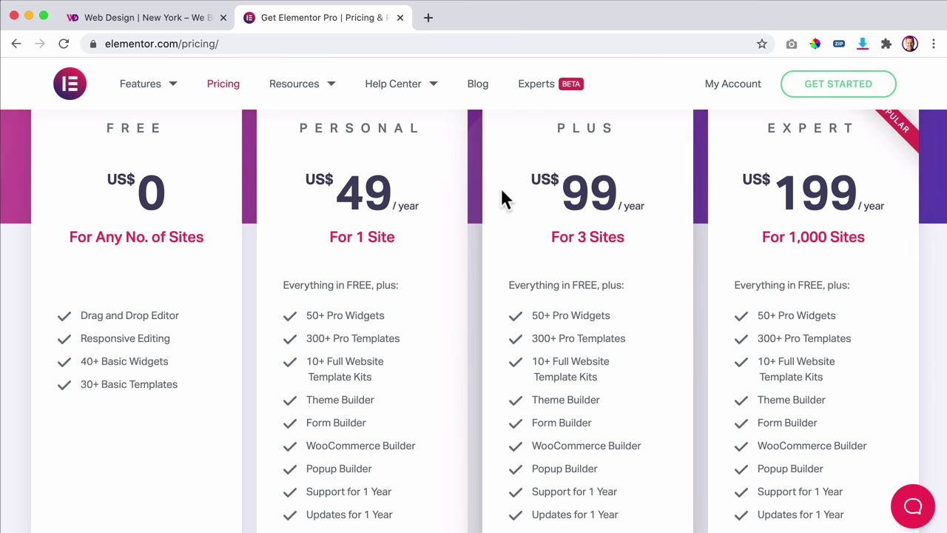
# Step: Search YouTube for "elementor pro ferdy" in a separate tab, look through the tutorial results and close that tab
pyautogui.click(428, 18)
pyautogui.write('youtube.com')
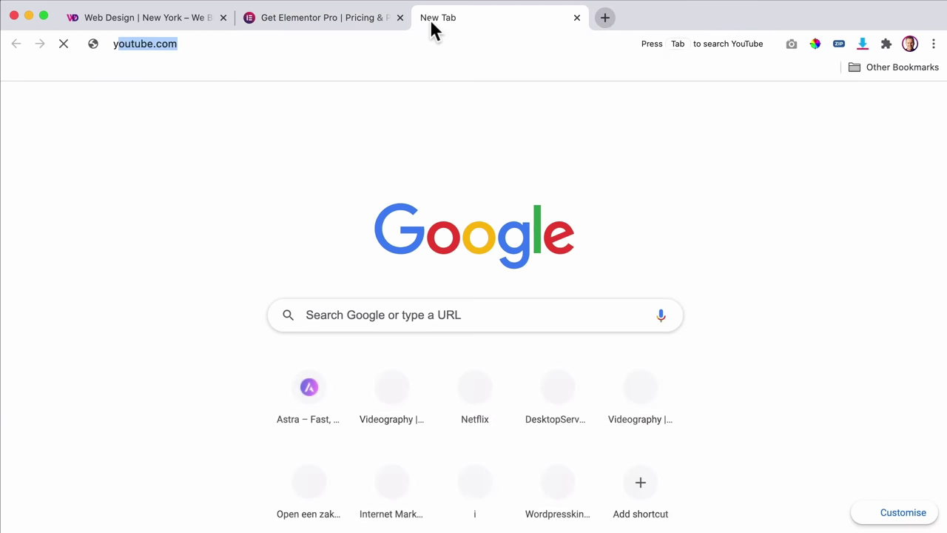
pyautogui.press('Return')
pyautogui.click(387, 79)
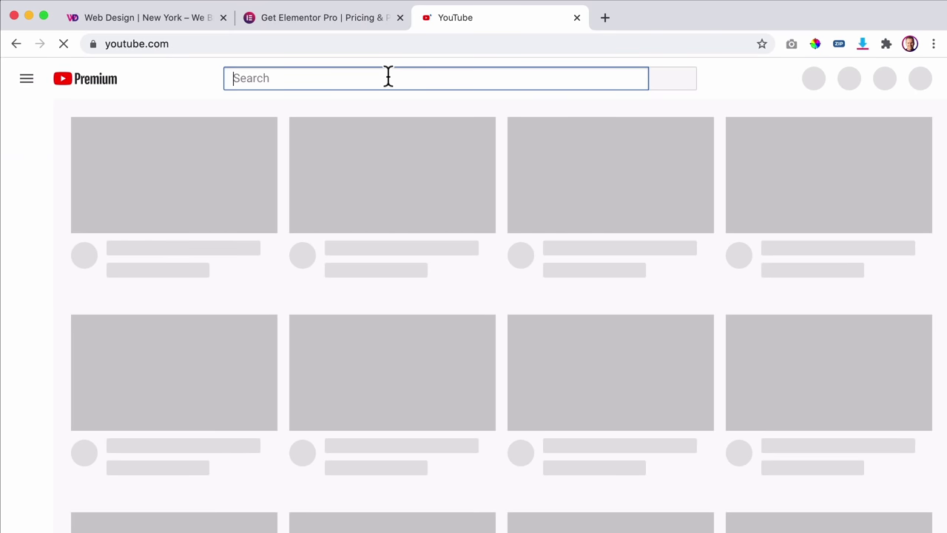
pyautogui.write('elementor pro ferdy')
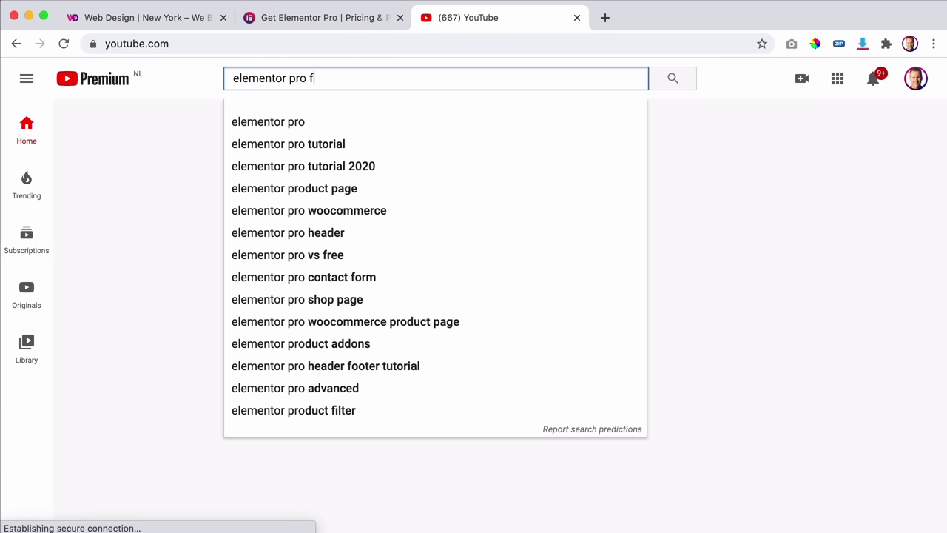
pyautogui.press('Return')
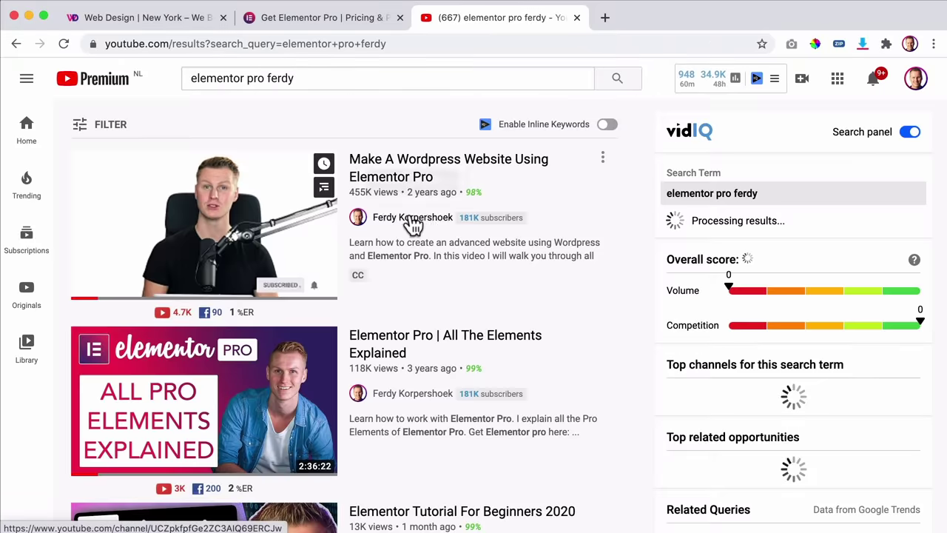
pyautogui.scroll(-5, 281, 244)
pyautogui.scroll(-10, 301, 237)
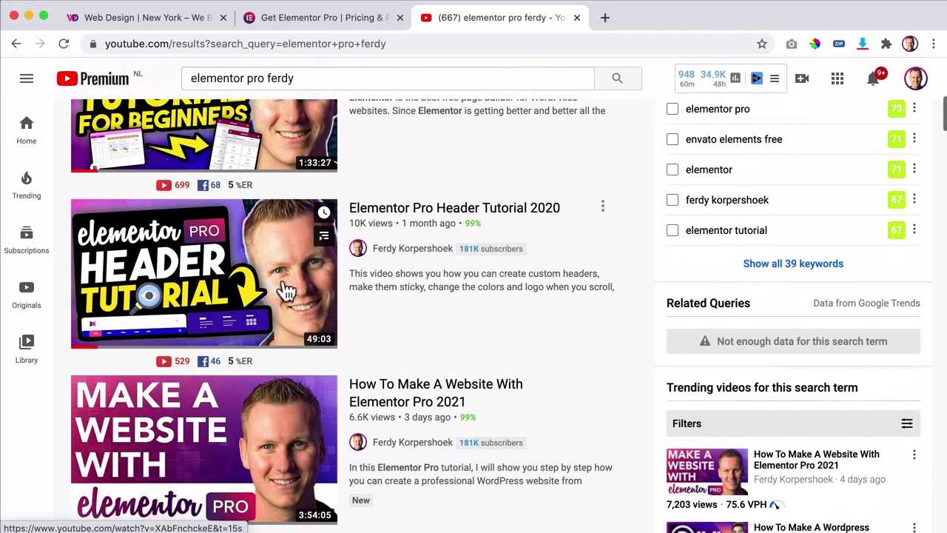
pyautogui.scroll(-2, 376, 248)
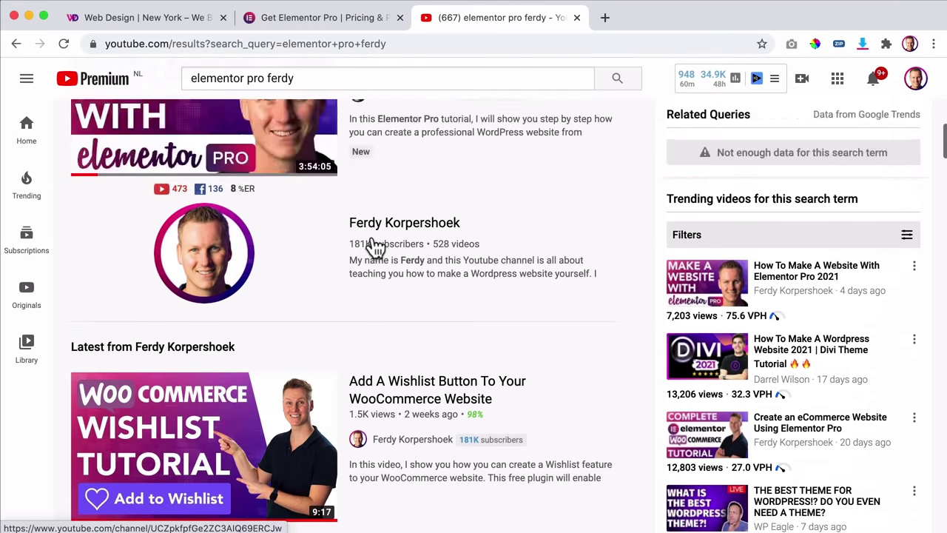
pyautogui.scroll(15, 376, 249)
pyautogui.click(577, 18)
# Step: Close the Elementor pricing page and open the WordPress dashboard of the Web Design | New York site
pyautogui.scroll(-5, 477, 271)
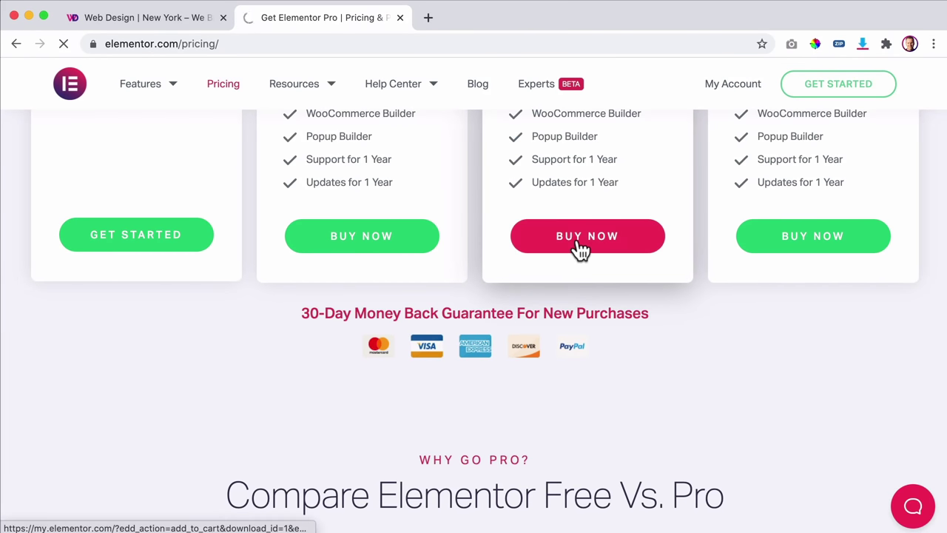
pyautogui.press('super+w')
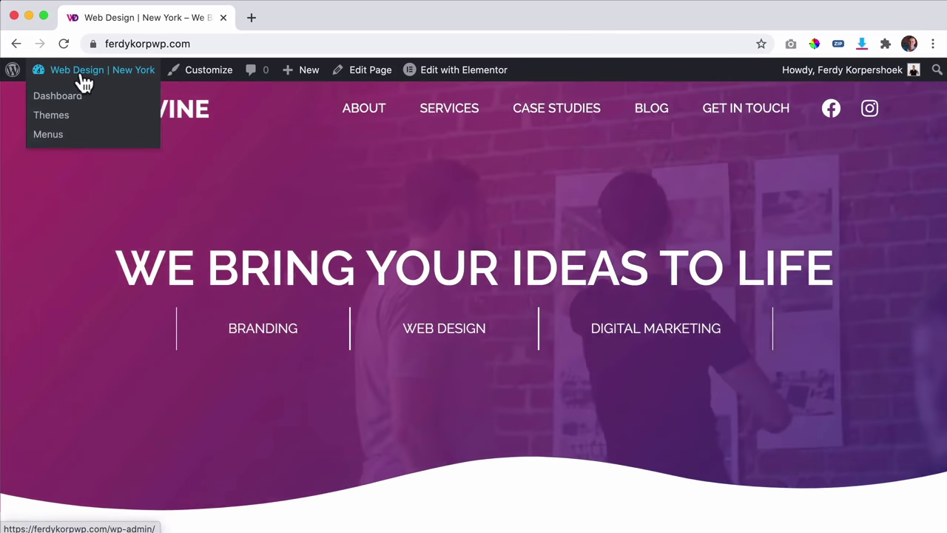
pyautogui.click(84, 83)
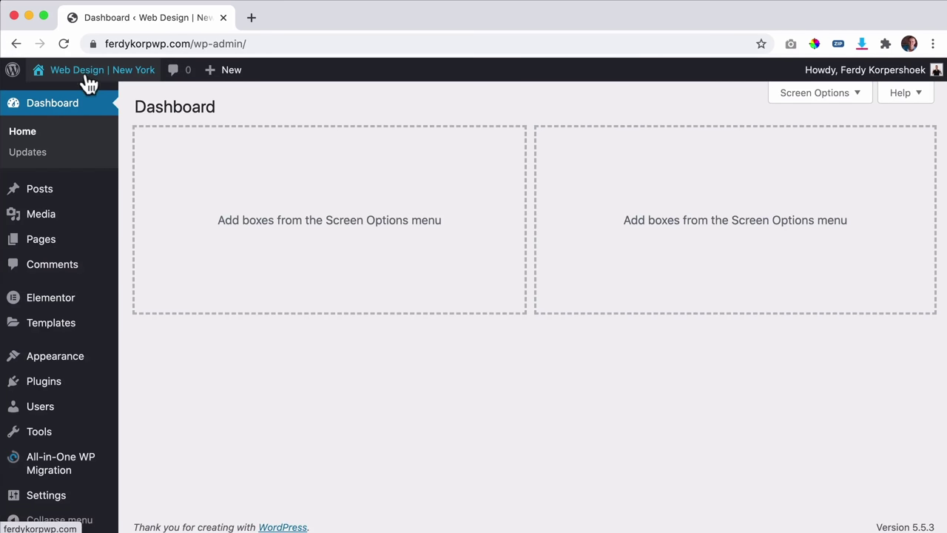
# Step: View the list of all the site's existing pages
pyautogui.moveTo(56, 195)
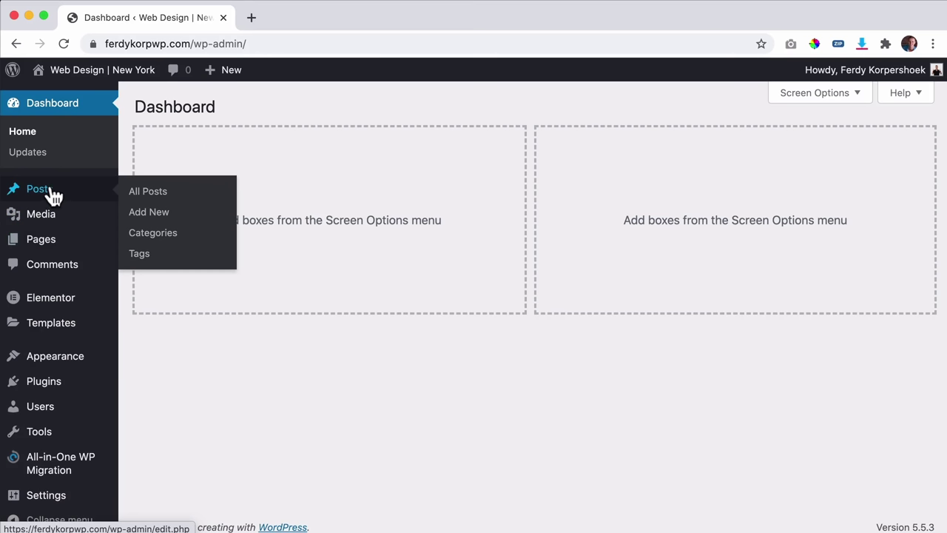
pyautogui.click(47, 250)
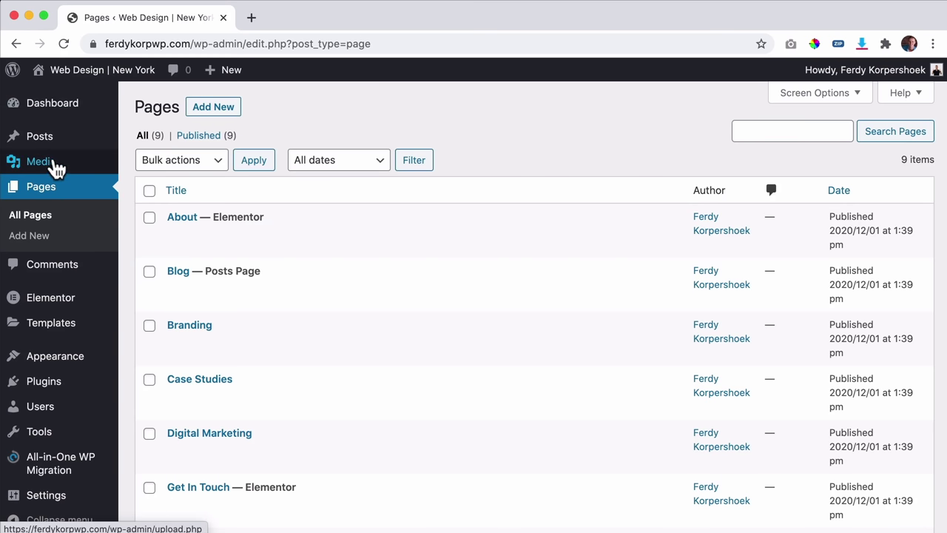
pyautogui.moveTo(58, 144)
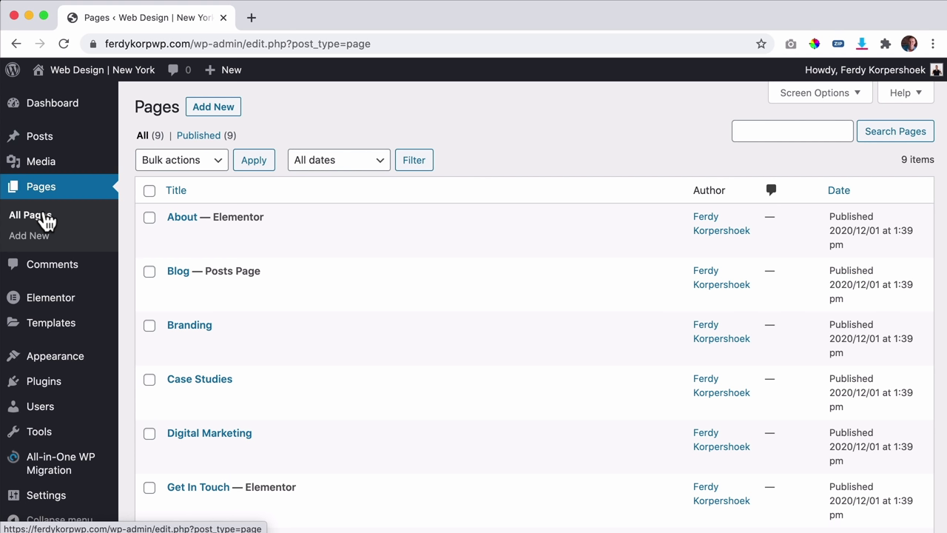
pyautogui.scroll(-5, 52, 228)
# Step: Search the plugin directory for "ui", and install and activate the Custom Post Type UI plugin
pyautogui.moveTo(47, 384)
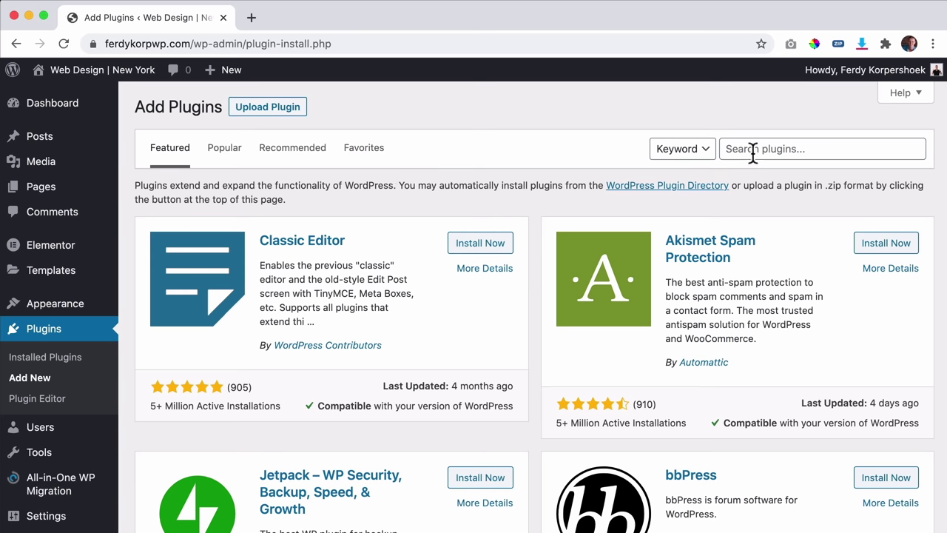
pyautogui.click(753, 152)
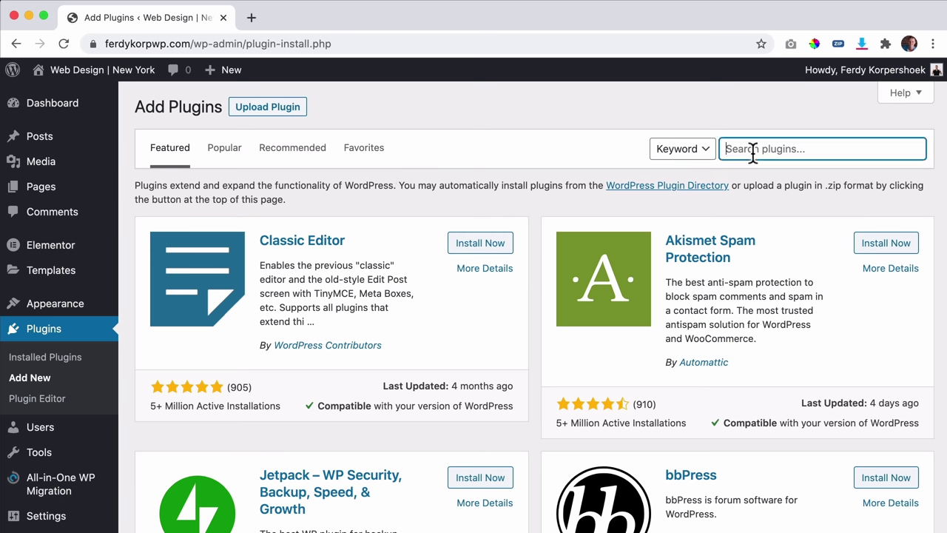
pyautogui.write('ui')
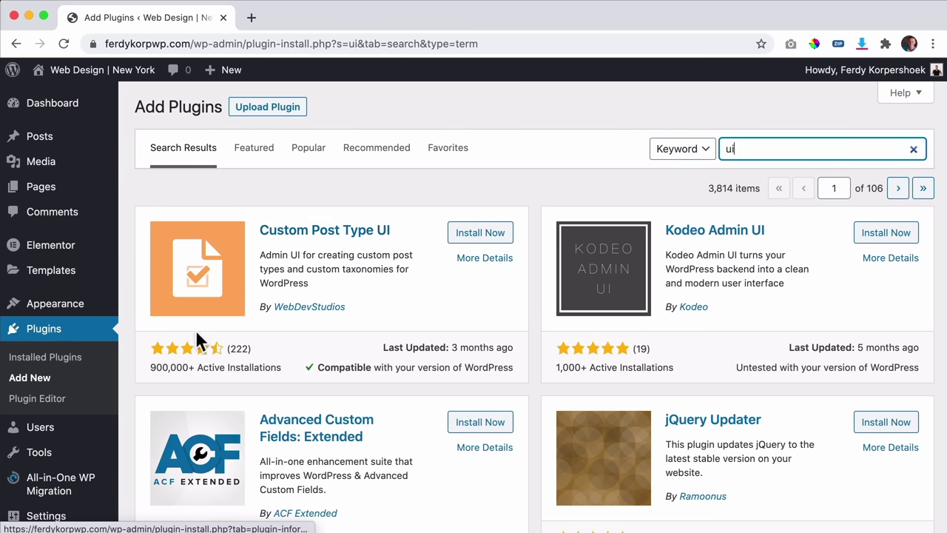
pyautogui.click(481, 240)
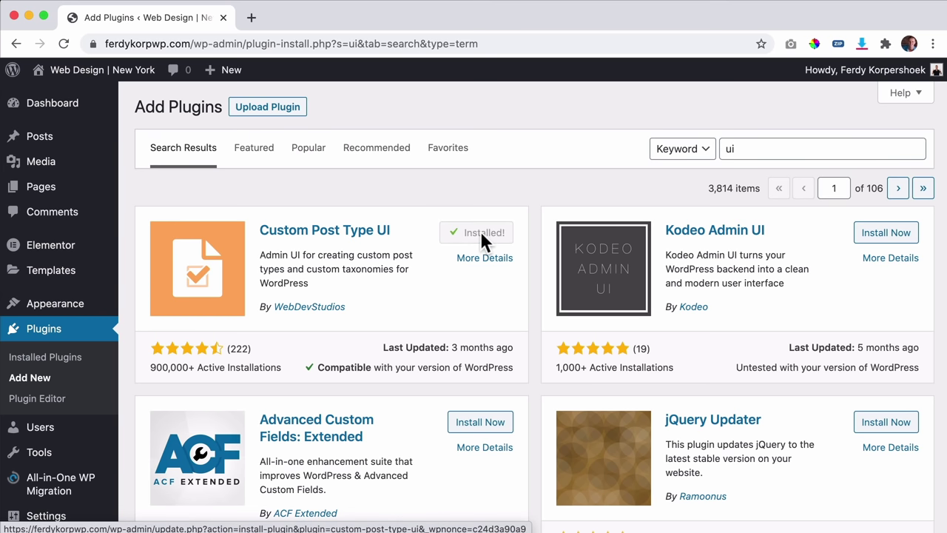
pyautogui.click(480, 235)
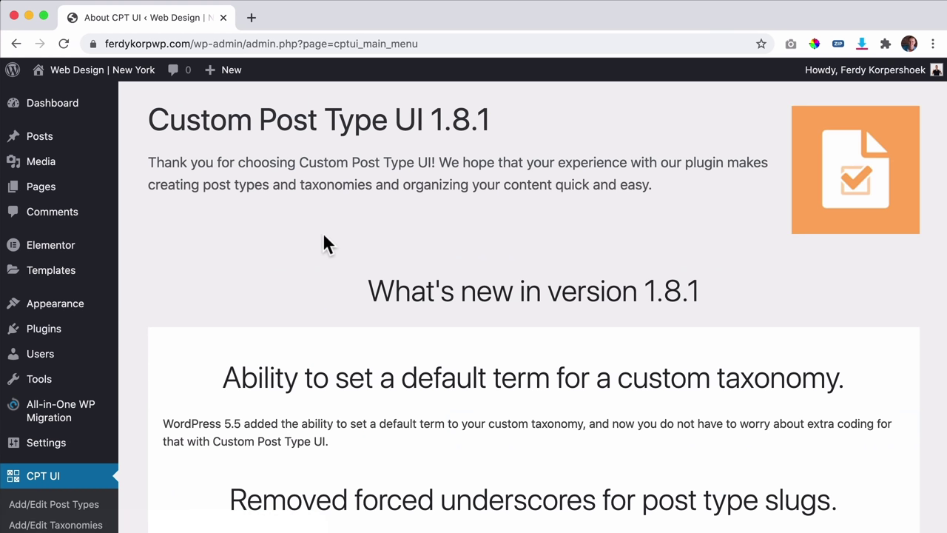
# Step: Add a custom post type with slug case_studies, plural label "Case Studies" and singular label "Case Study"
pyautogui.scroll(-5, 59, 270)
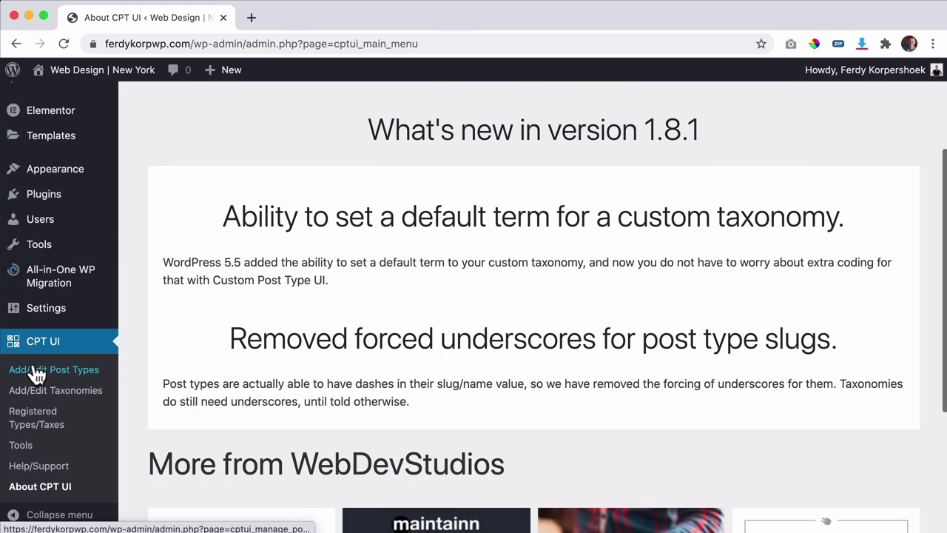
pyautogui.click(66, 378)
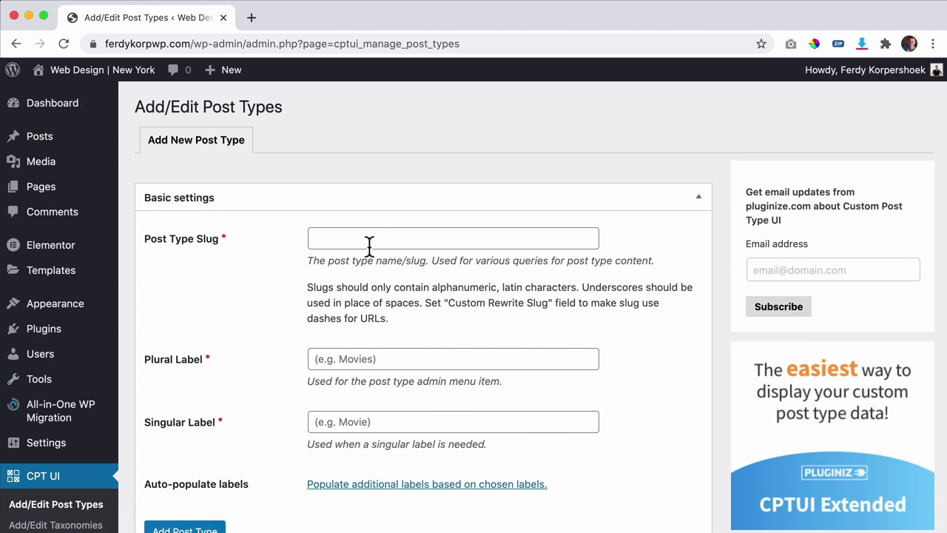
pyautogui.click(380, 239)
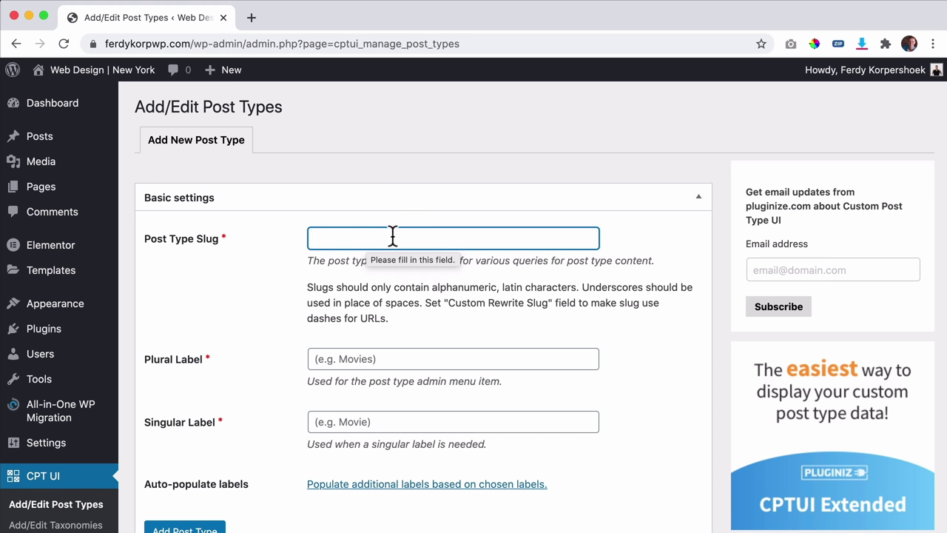
pyautogui.write('case_studies')
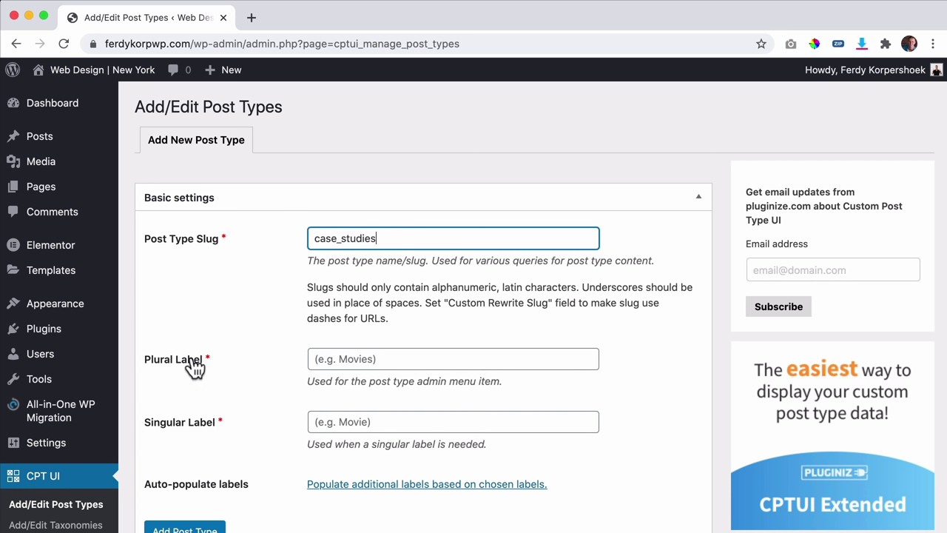
pyautogui.click(365, 354)
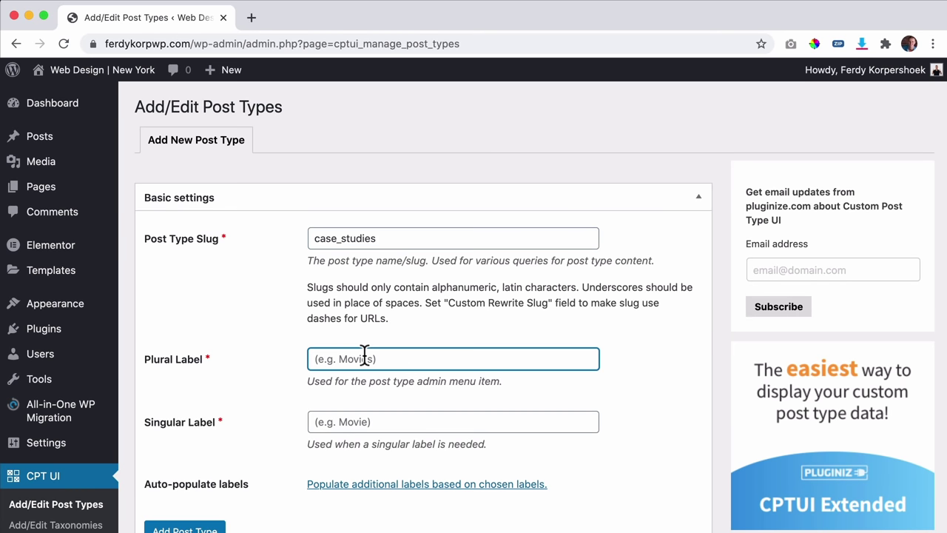
pyautogui.write('Case Studies')
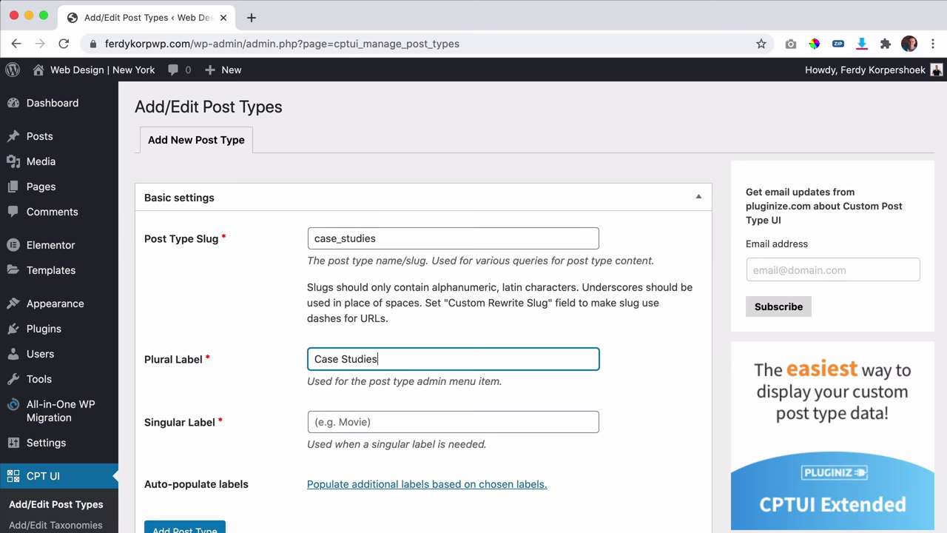
pyautogui.click(359, 414)
pyautogui.write('Case Study')
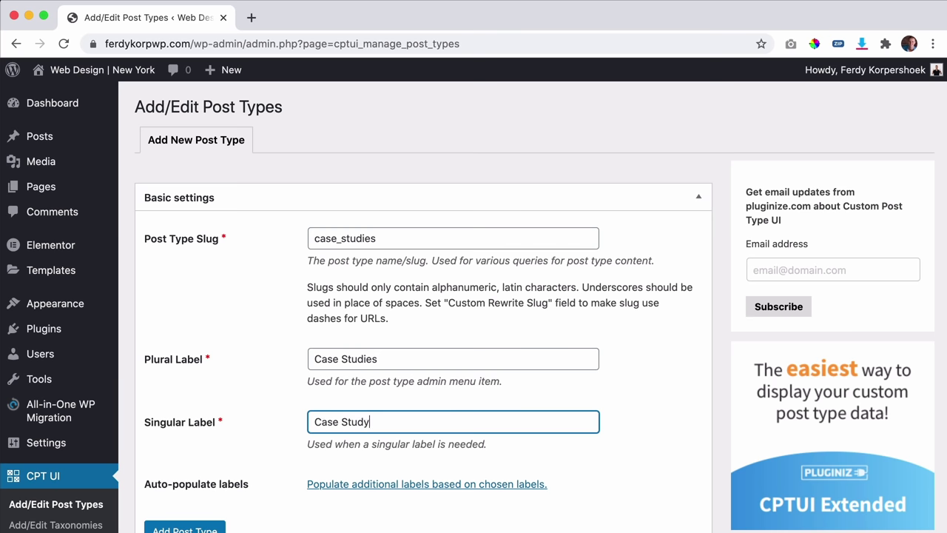
pyautogui.scroll(-5, 363, 390)
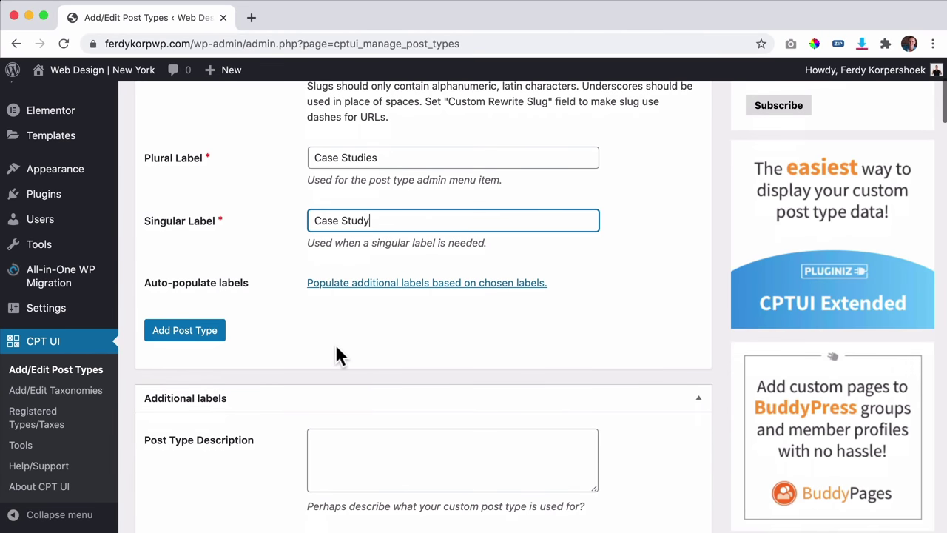
pyautogui.click(191, 338)
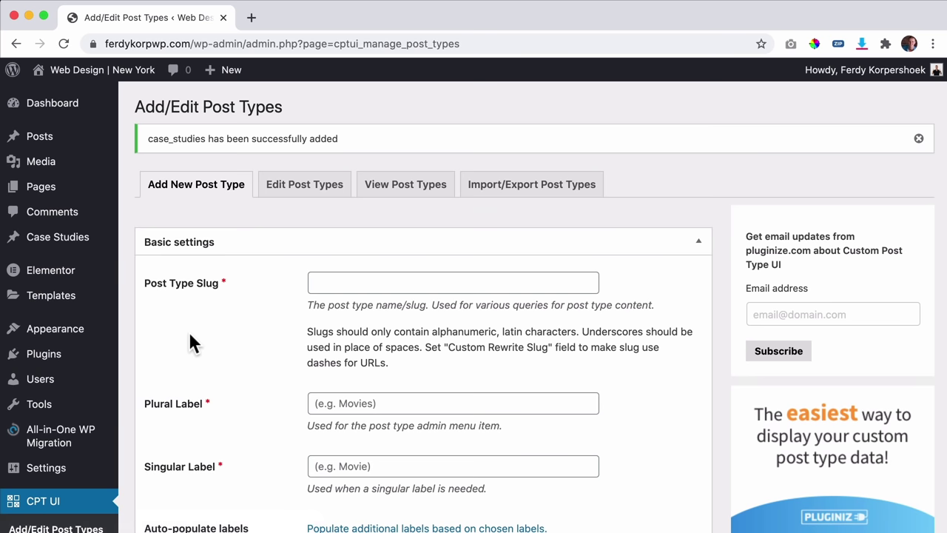
# Step: View the admin menu options of the new Case Studies post type
pyautogui.scroll(-3, 201, 335)
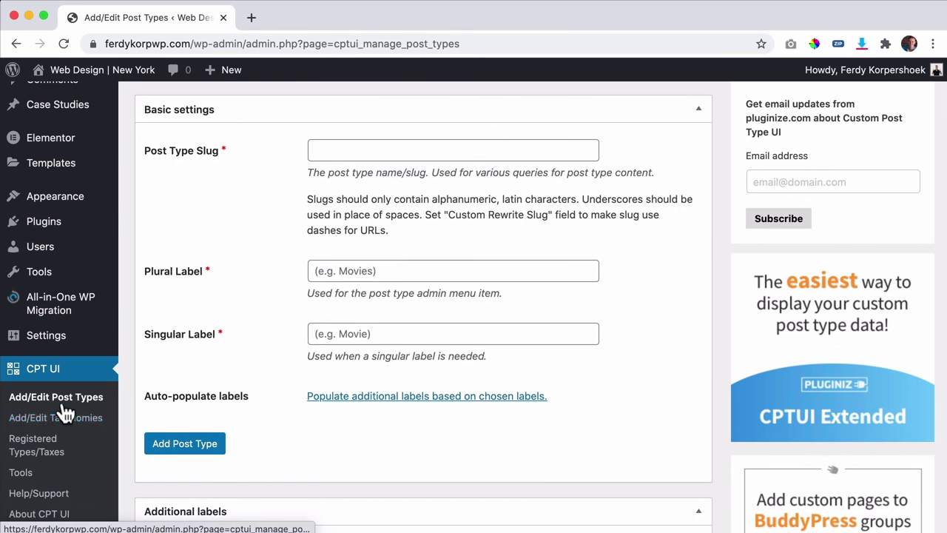
pyautogui.scroll(1, 63, 410)
pyautogui.scroll(3, 266, 348)
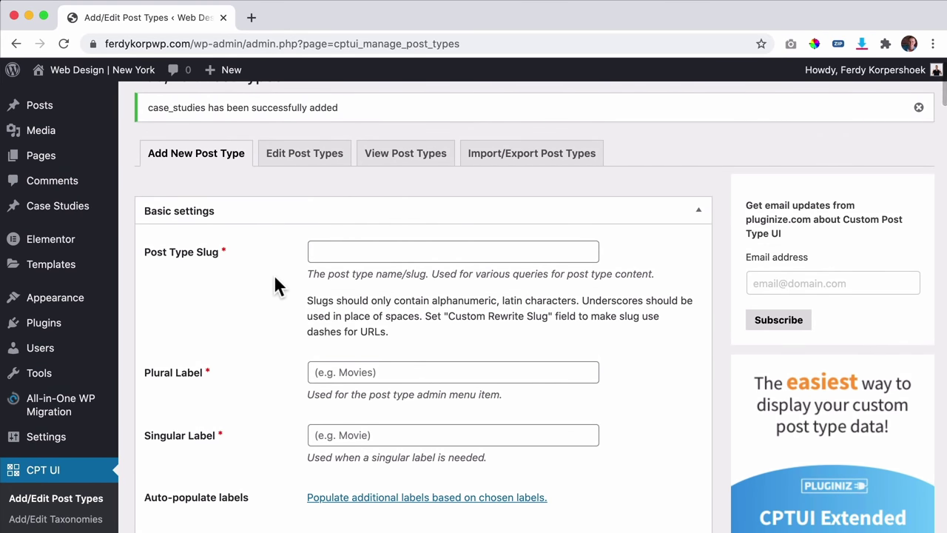
pyautogui.moveTo(88, 213)
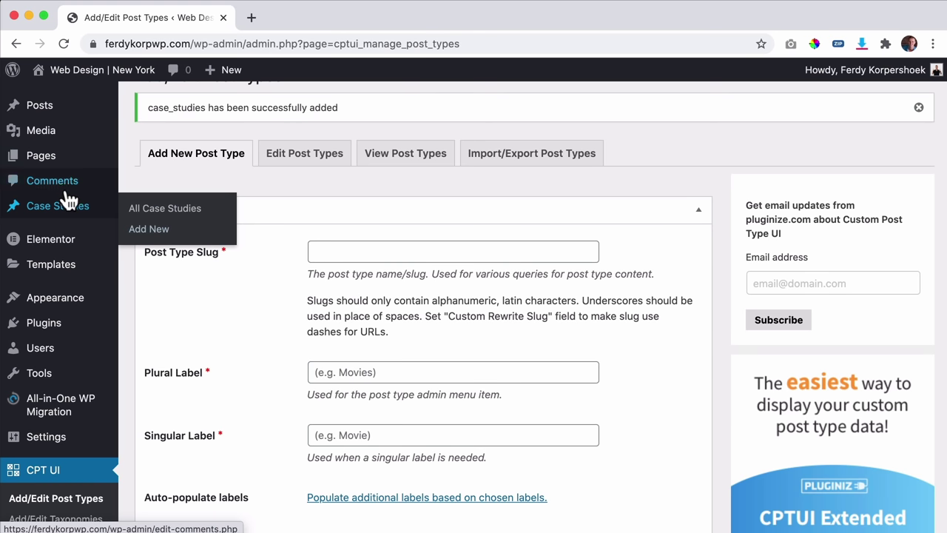
# Step: Start a new taxonomy in the Custom Post Type UI plugin with the slug "categories"
pyautogui.moveTo(53, 163)
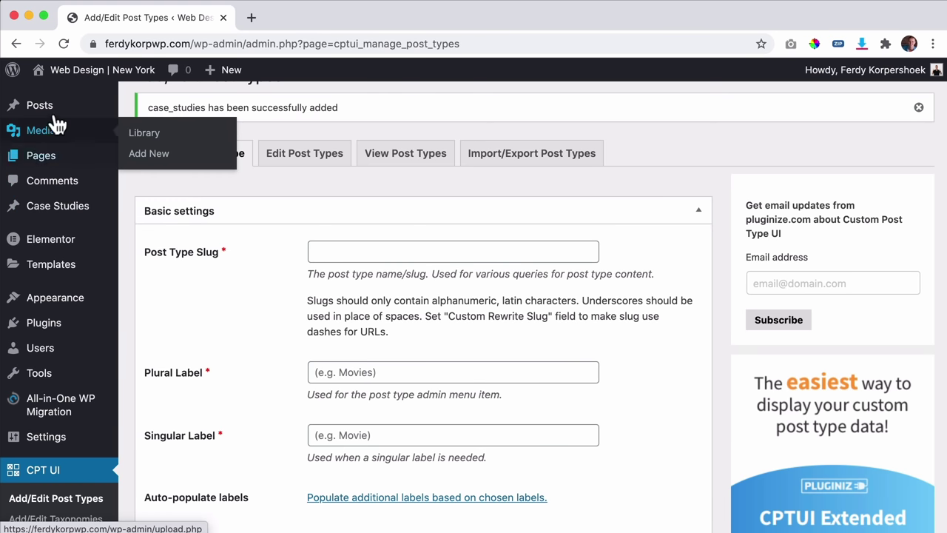
pyautogui.moveTo(53, 111)
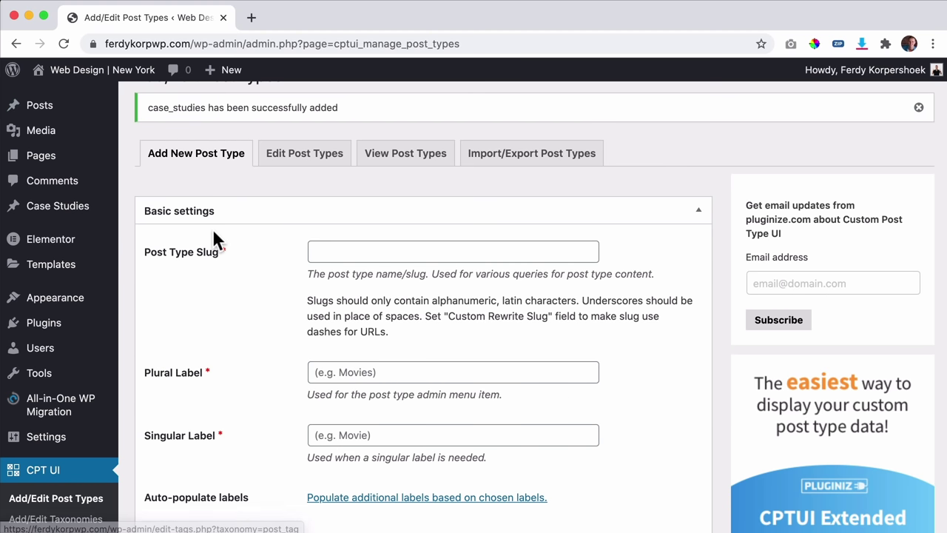
pyautogui.scroll(-2, 210, 233)
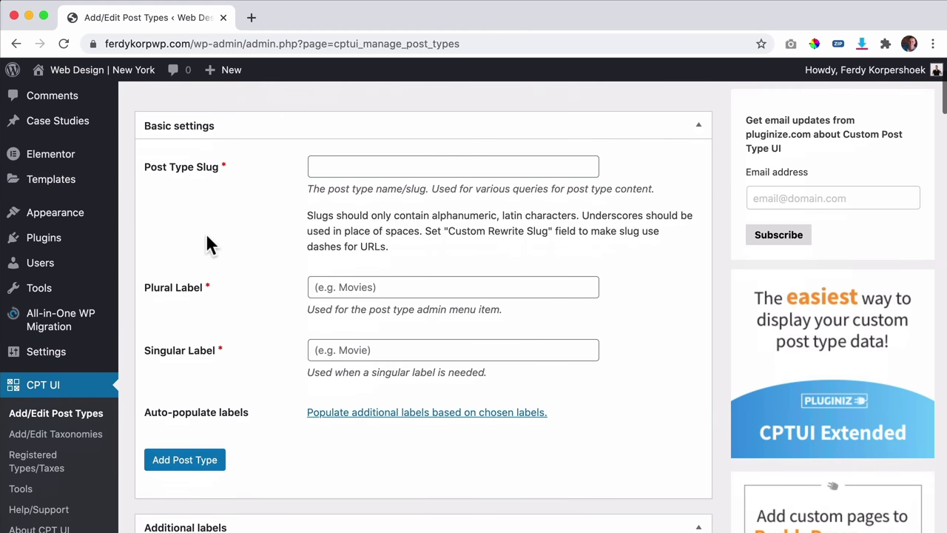
pyautogui.click(66, 442)
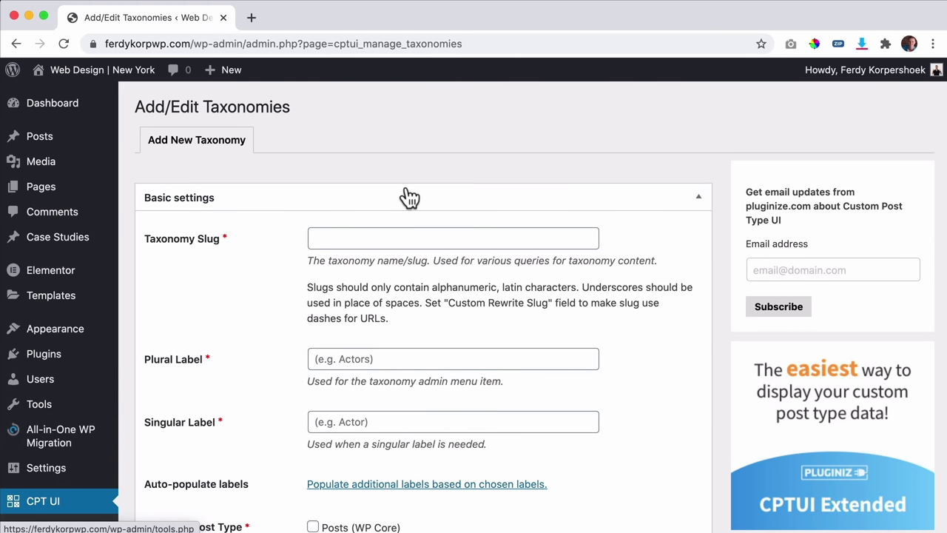
pyautogui.click(335, 238)
pyautogui.write('categor')
pyautogui.press('super+a')
pyautogui.write('cat')
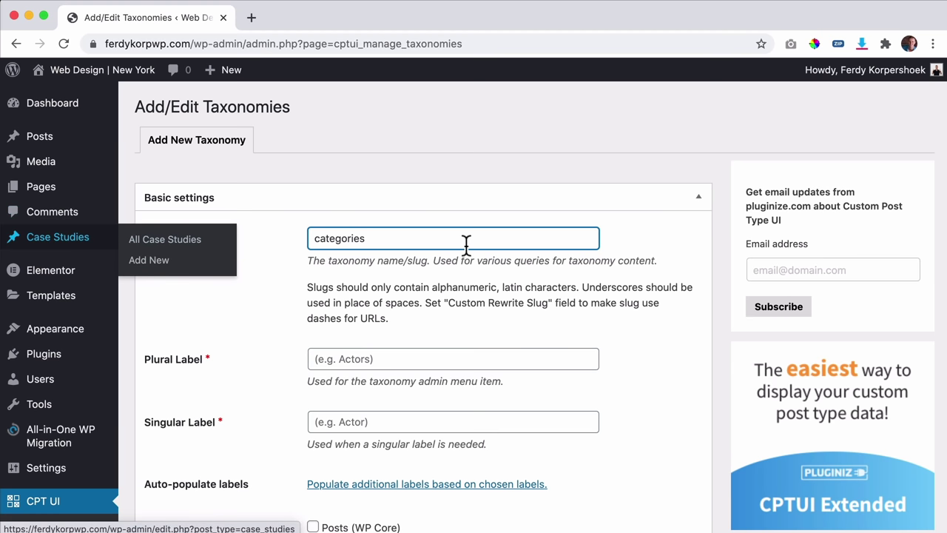
# Step: Set the taxonomy's plural label to "Categories" and its singular label to "Category"
pyautogui.scroll(-3, 295, 281)
pyautogui.click(338, 247)
pyautogui.write('Categories')
pyautogui.press('Tab')
pyautogui.write('Ca')
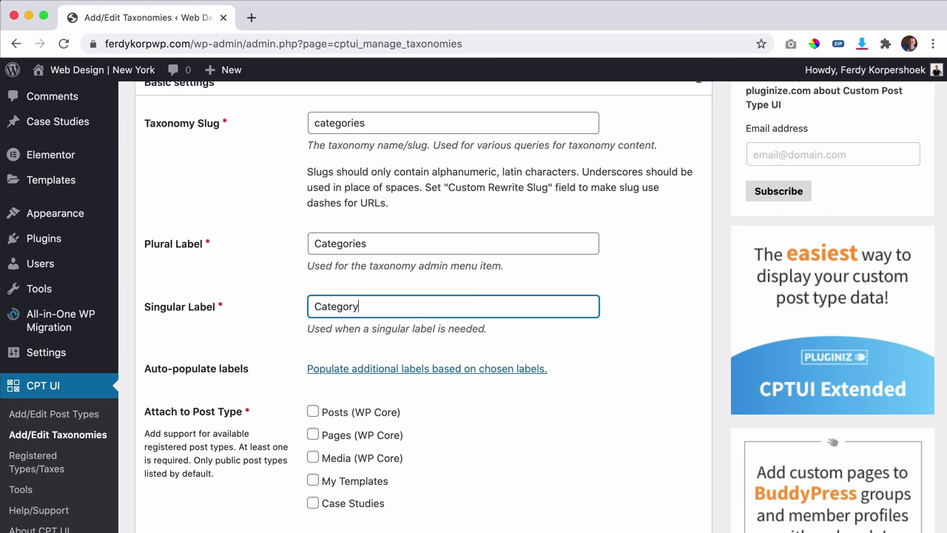
# Step: Attach the taxonomy to the Case Studies post type and add it
pyautogui.scroll(-3, 344, 255)
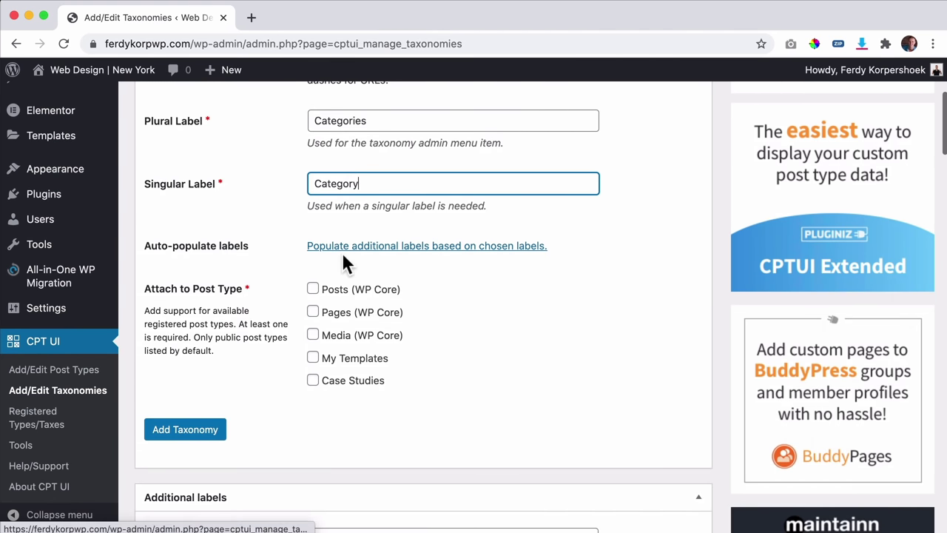
pyautogui.click(312, 381)
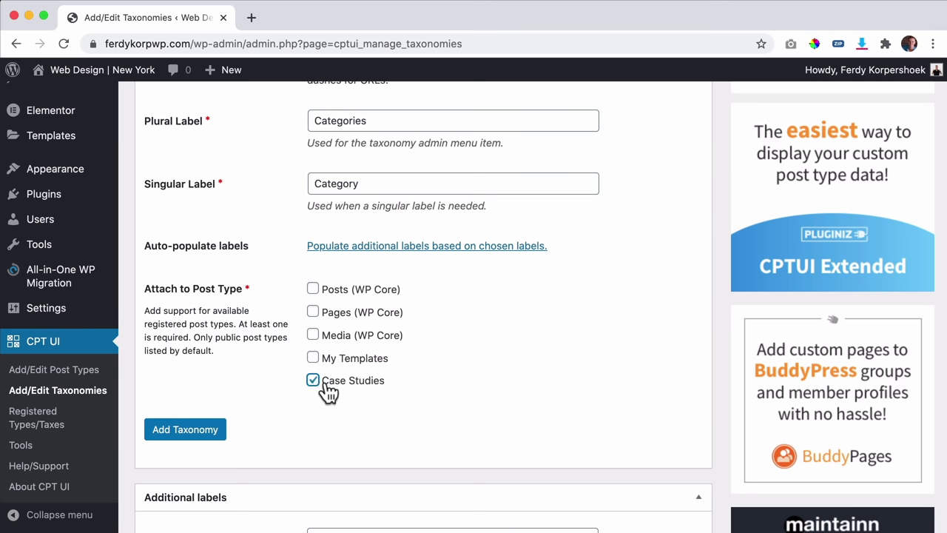
pyautogui.click(187, 433)
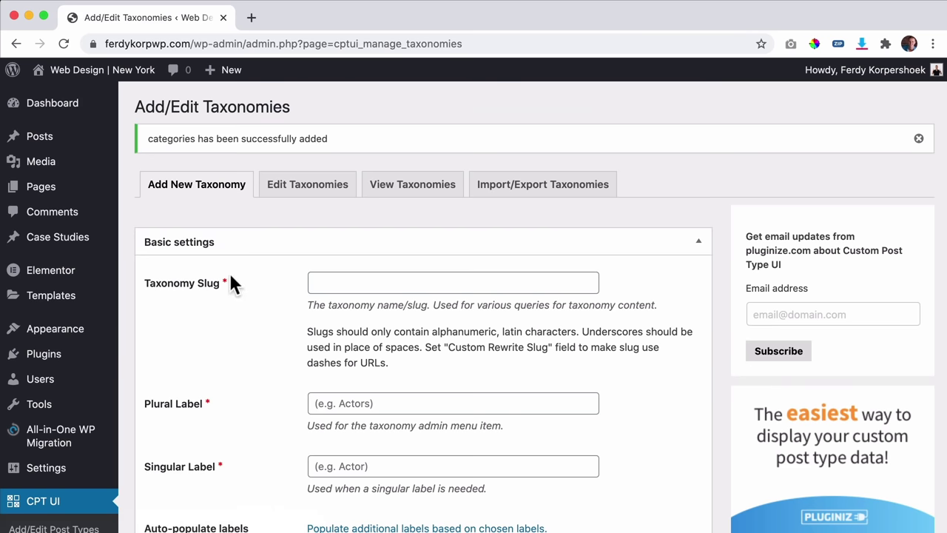
# Step: Open a blank new case study in the editor and return to the list of all case studies
pyautogui.moveTo(65, 250)
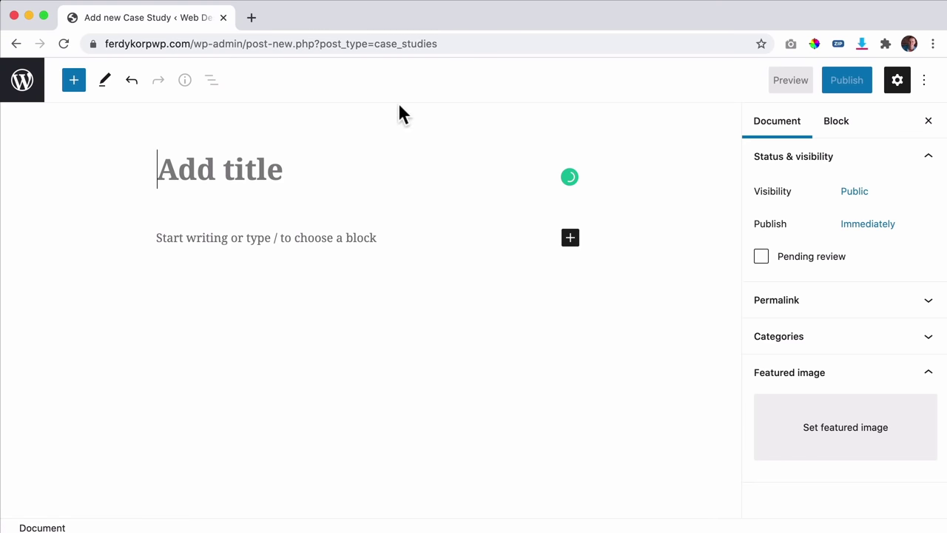
pyautogui.click(33, 83)
pyautogui.click(641, 224)
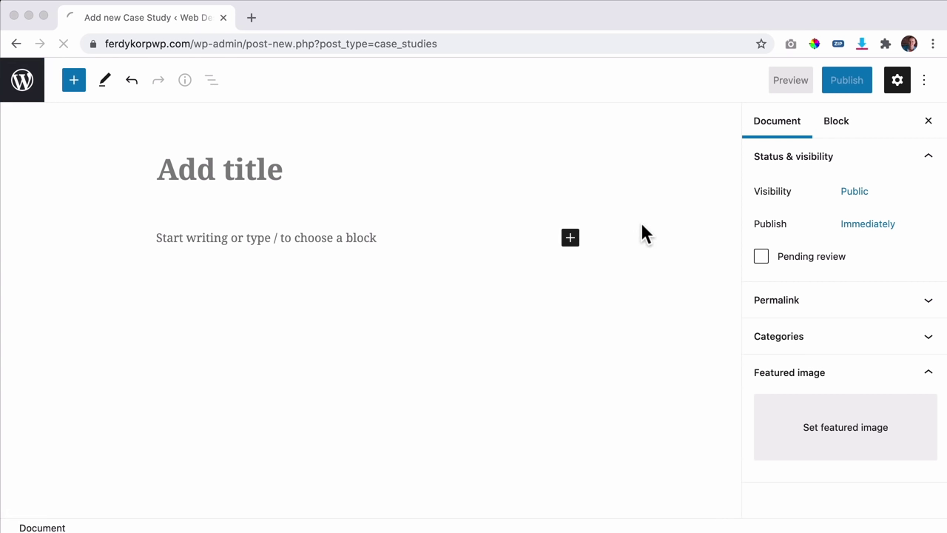
# Step: Enable Elementor for the Case Studies post type, save the Elementor settings, and start a new case study
pyautogui.scroll(-2, 50, 266)
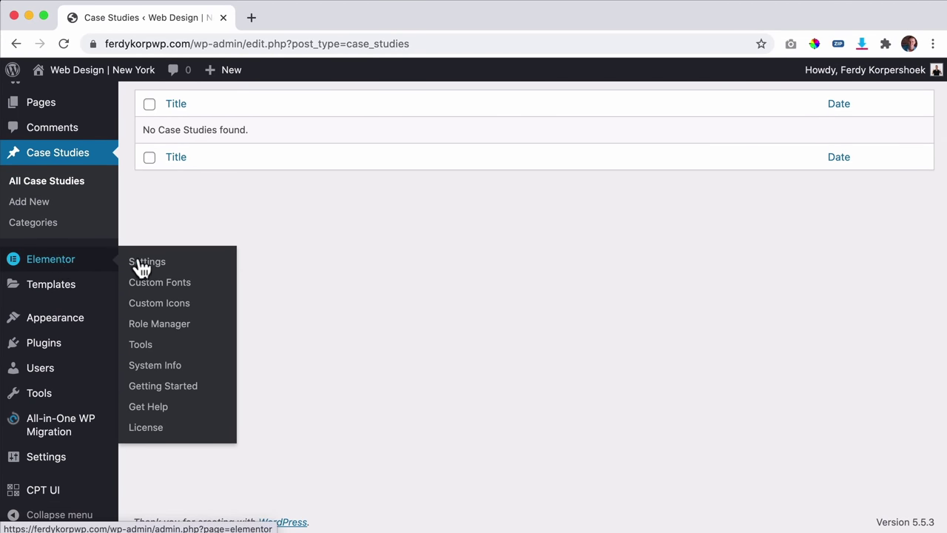
pyautogui.click(161, 264)
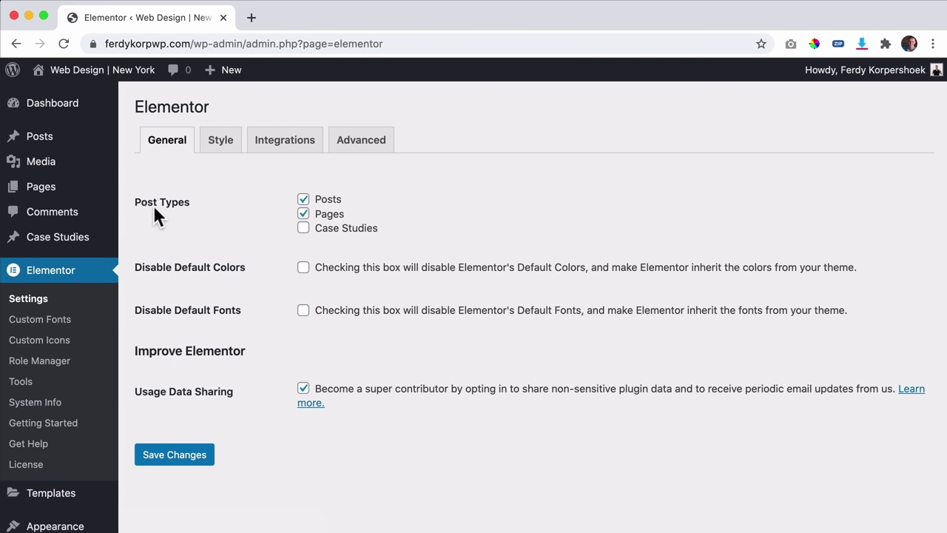
pyautogui.click(303, 228)
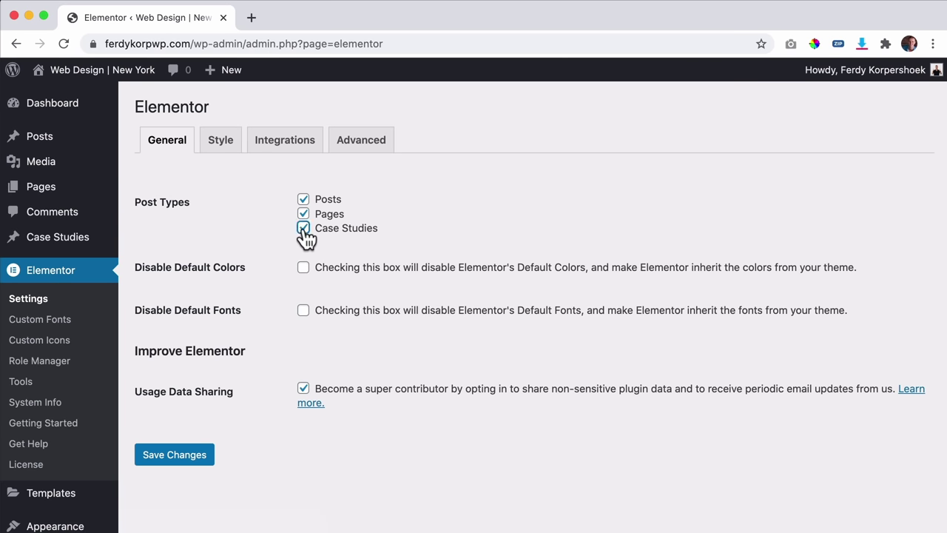
pyautogui.click(197, 458)
pyautogui.moveTo(67, 238)
pyautogui.click(160, 264)
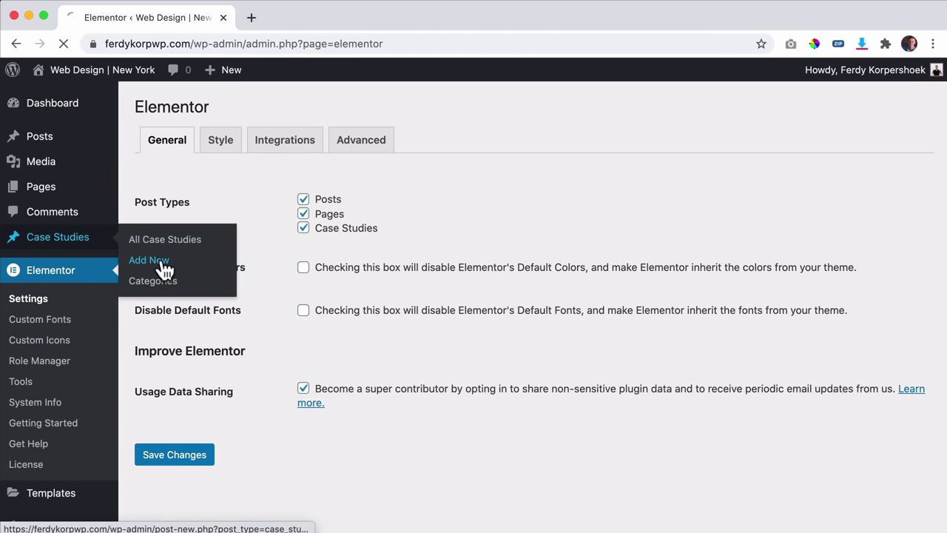
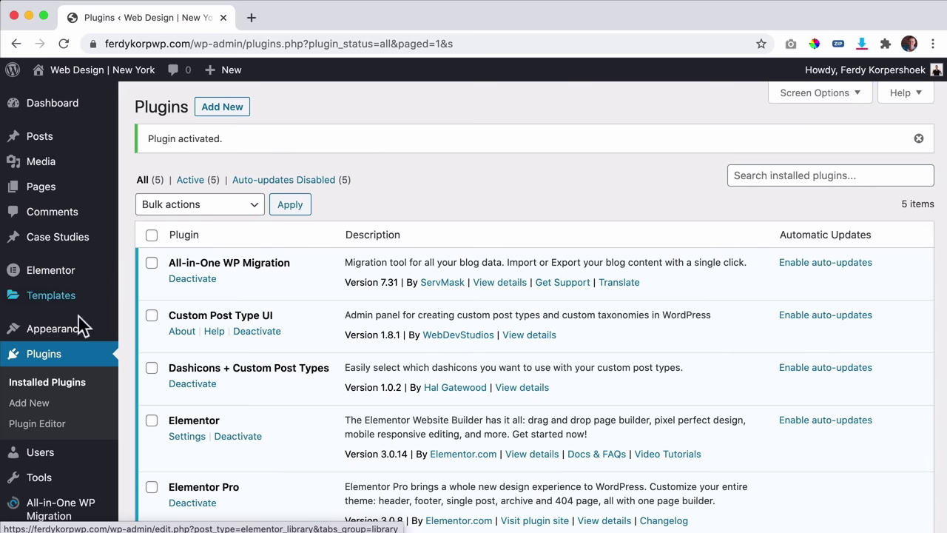
# Step: Open the Dashicons + CPT settings page and bring up the icon set for Case Studies
pyautogui.scroll(-2, 76, 359)
pyautogui.moveTo(51, 486)
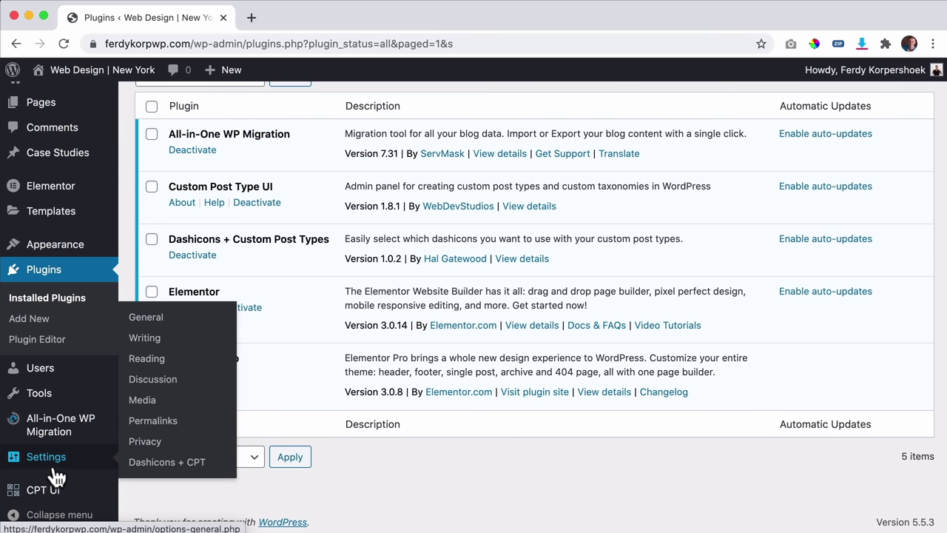
pyautogui.moveTo(64, 368)
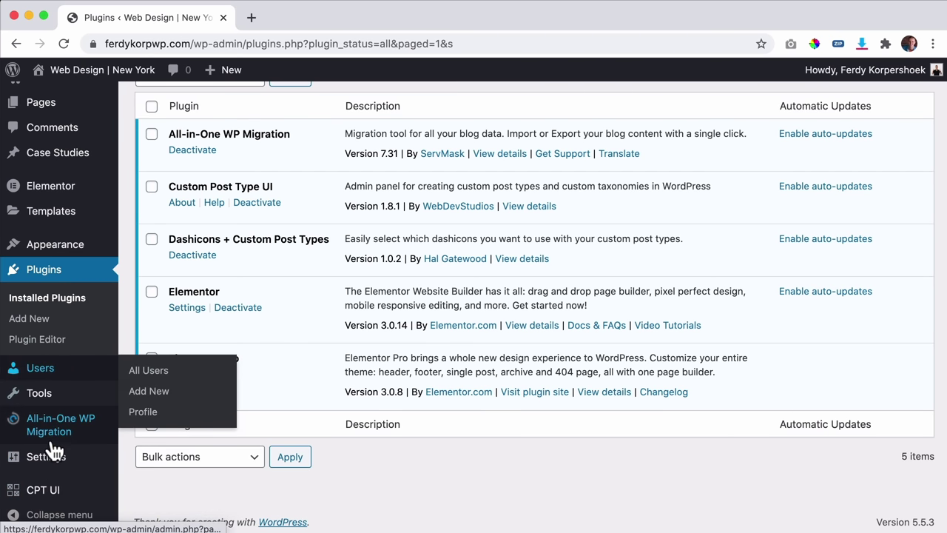
pyautogui.moveTo(52, 457)
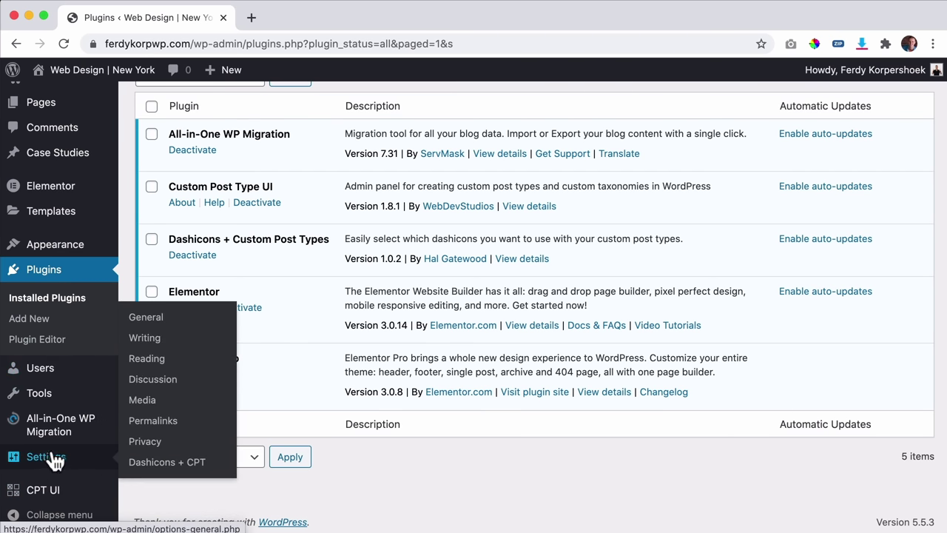
pyautogui.click(178, 465)
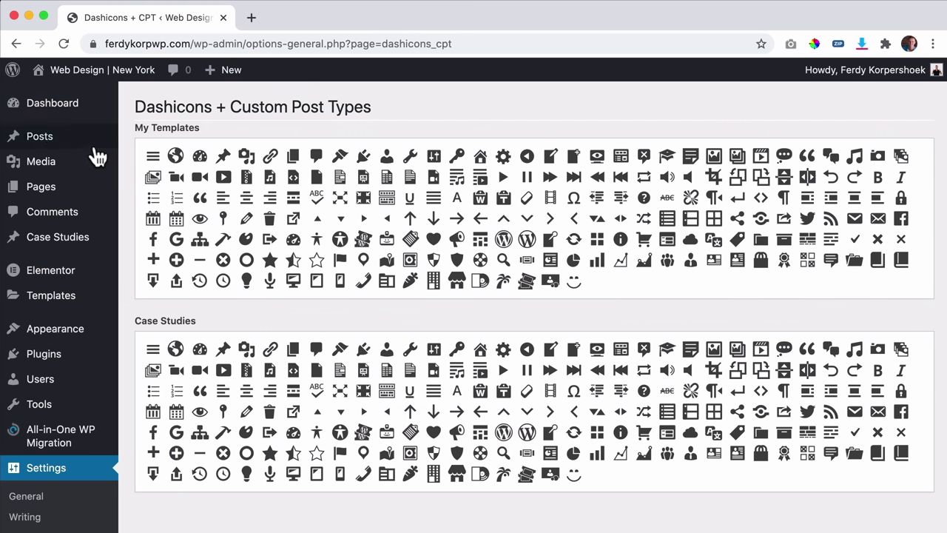
pyautogui.moveTo(65, 305)
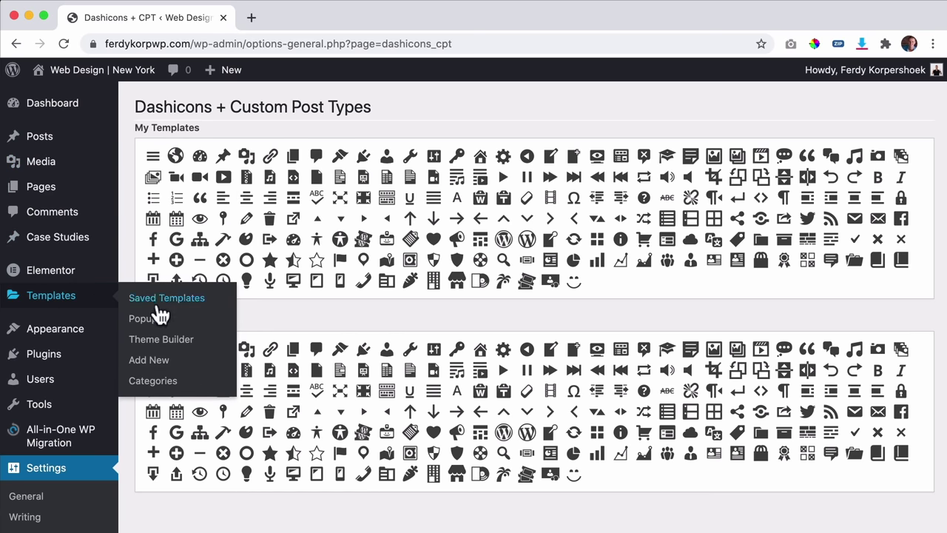
pyautogui.click(317, 218)
pyautogui.scroll(-3, 332, 312)
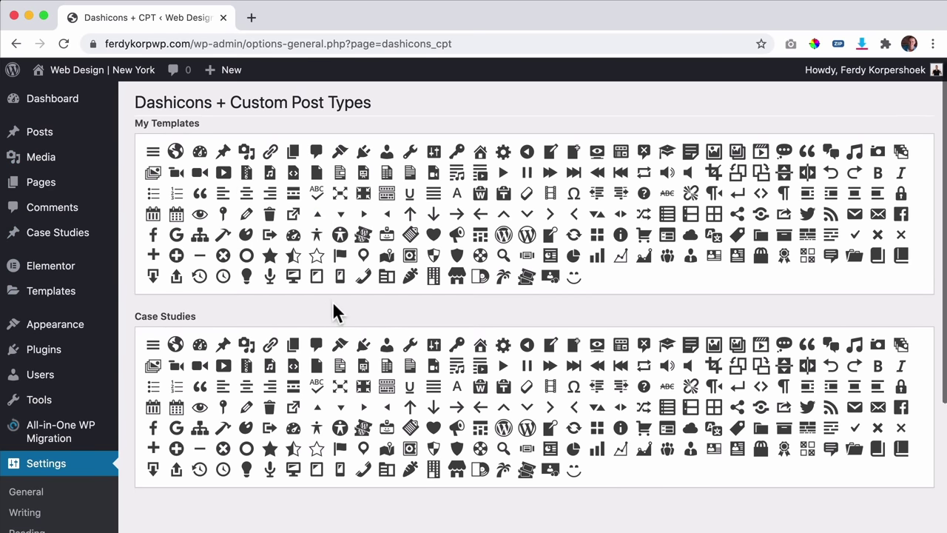
# Step: Try the sliders, image, note and graduation cap icons as the Case Studies menu icon
pyautogui.click(433, 239)
pyautogui.click(711, 241)
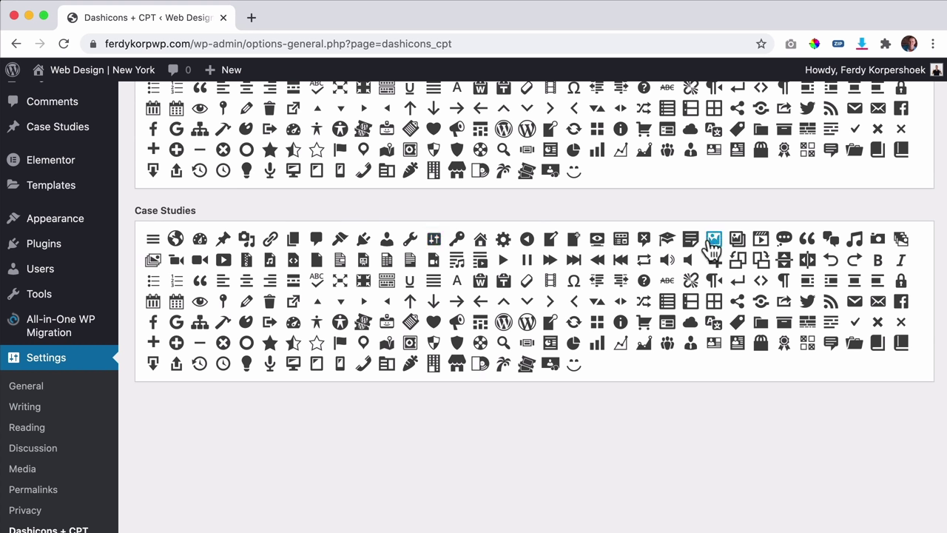
pyautogui.click(691, 241)
pyautogui.click(667, 241)
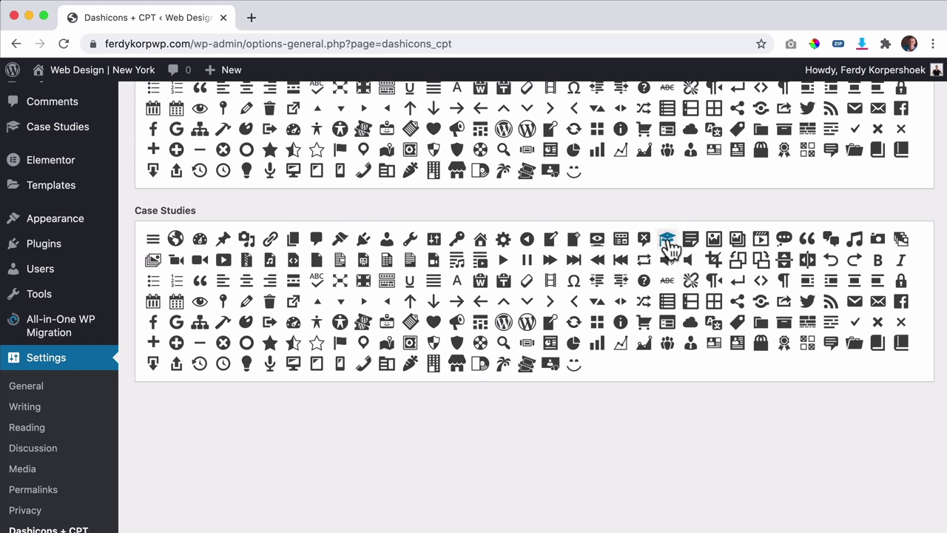
pyautogui.moveTo(18, 129)
# Step: Set the Case Studies menu icon to the widget layout icon and check the admin menu on the dashboard
pyautogui.click(621, 243)
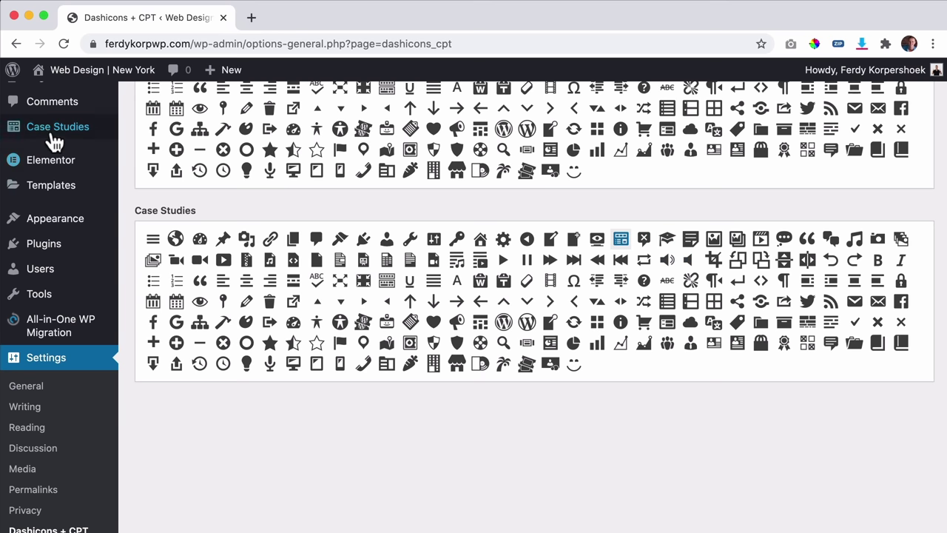
pyautogui.scroll(-1, 44, 140)
pyautogui.scroll(4, 386, 302)
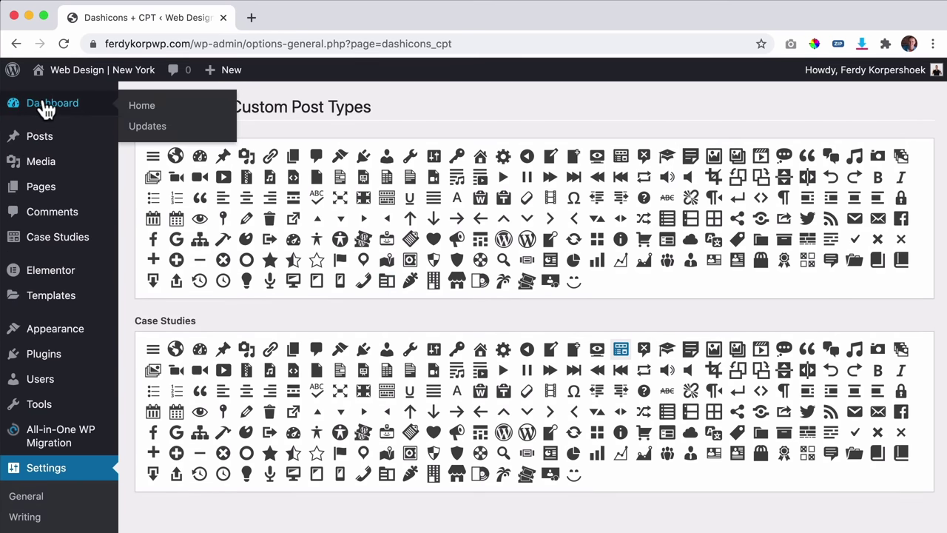
pyautogui.click(18, 107)
pyautogui.scroll(-2, 199, 211)
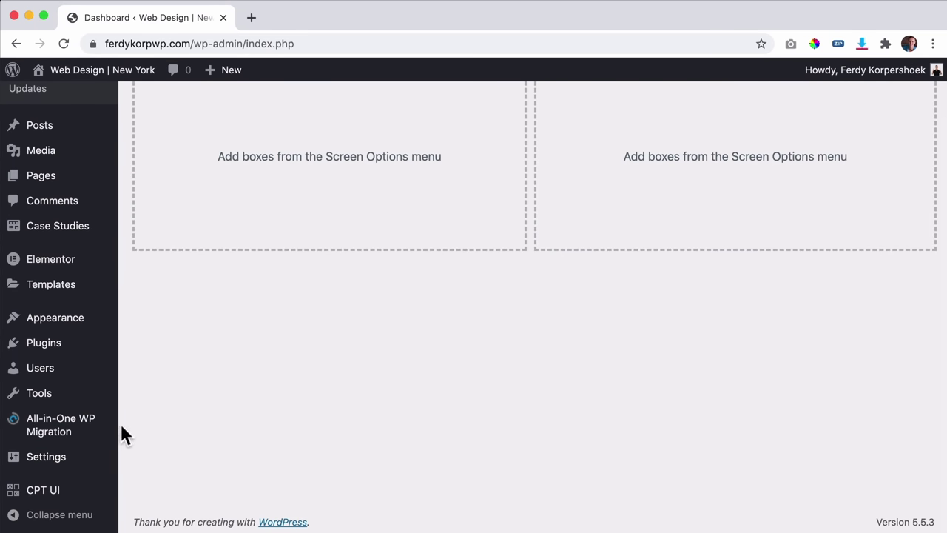
pyautogui.moveTo(12, 228)
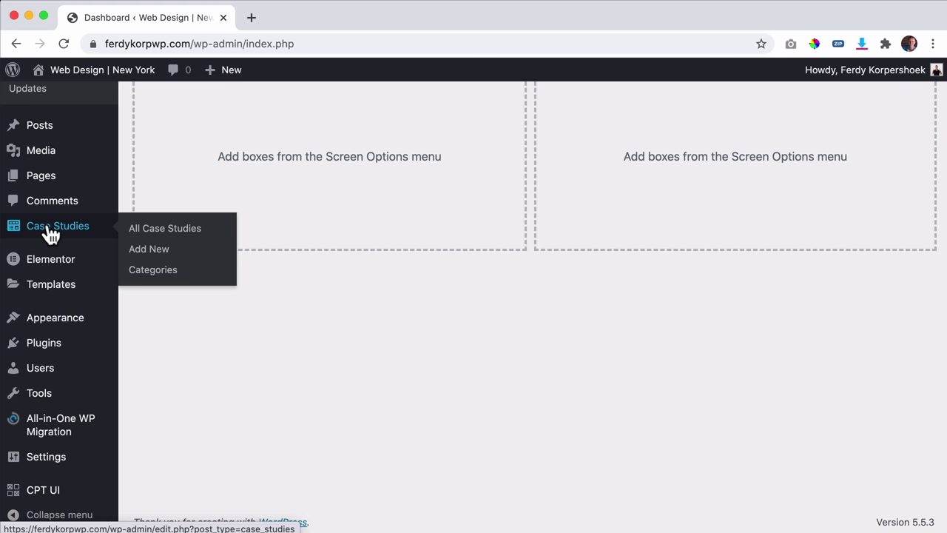
# Step: Search the plugin directory for acf and look through the results for the Advanced Custom Fields plugin
pyautogui.moveTo(37, 349)
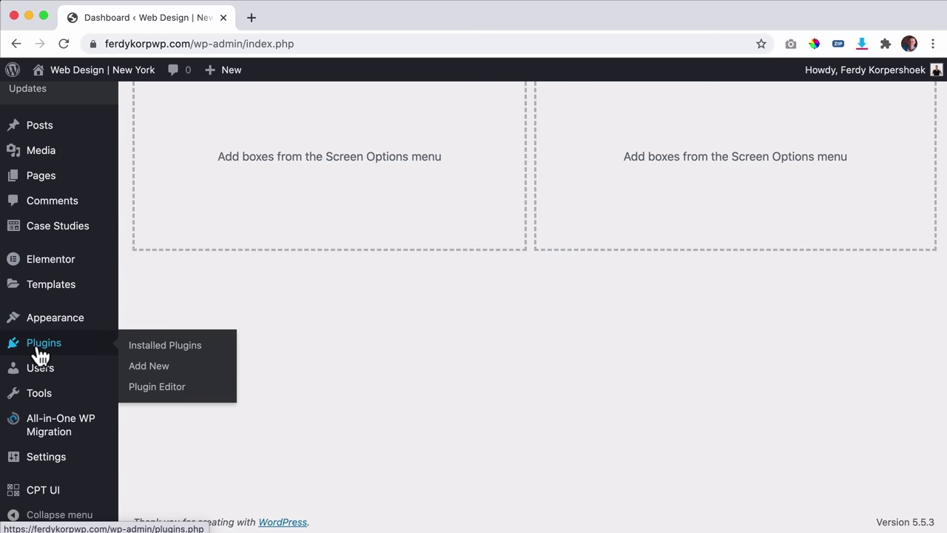
pyautogui.click(150, 367)
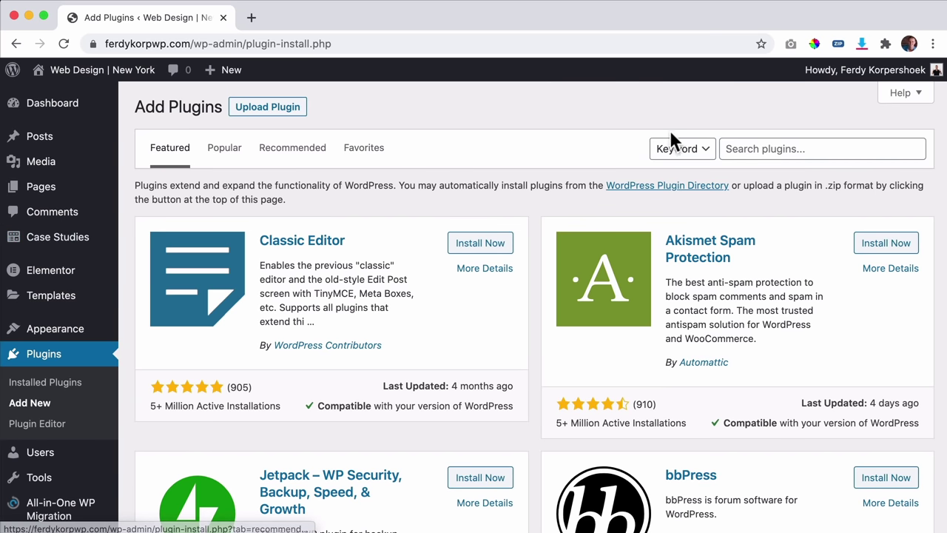
pyautogui.click(805, 147)
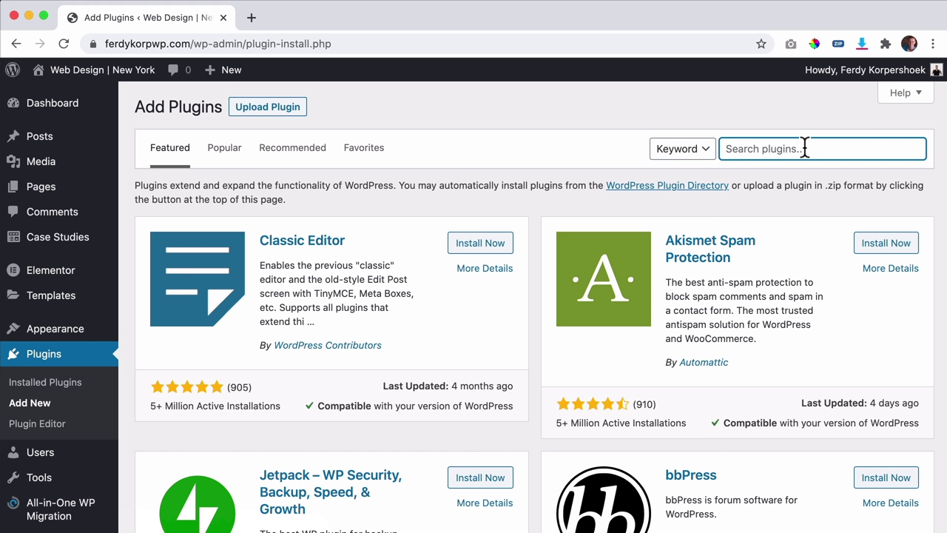
pyautogui.write('custom post')
pyautogui.press('super+a')
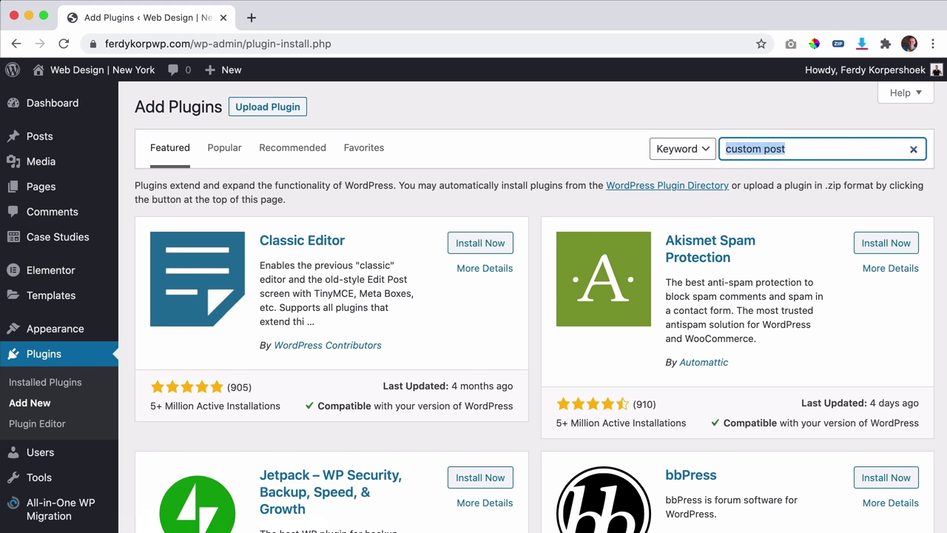
pyautogui.write('acf')
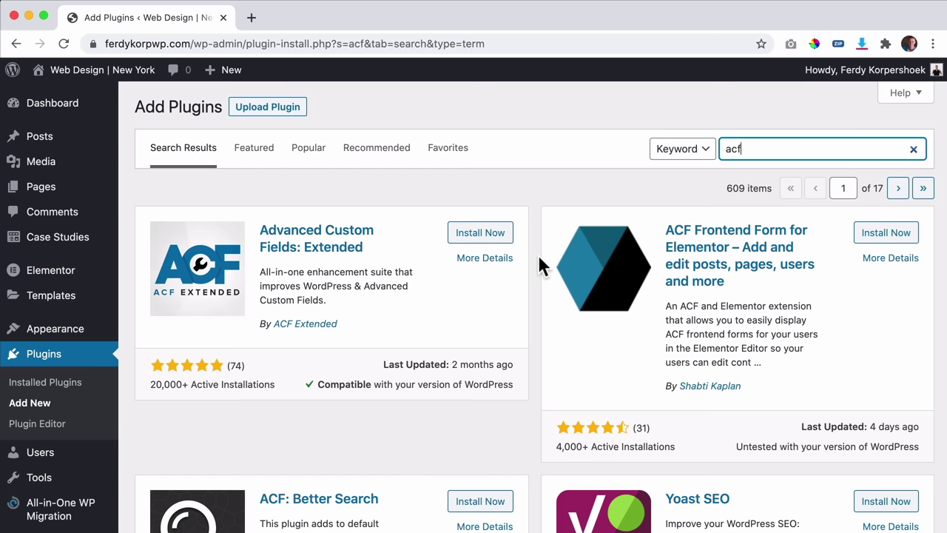
pyautogui.scroll(-5, 539, 256)
pyautogui.scroll(-6, 538, 255)
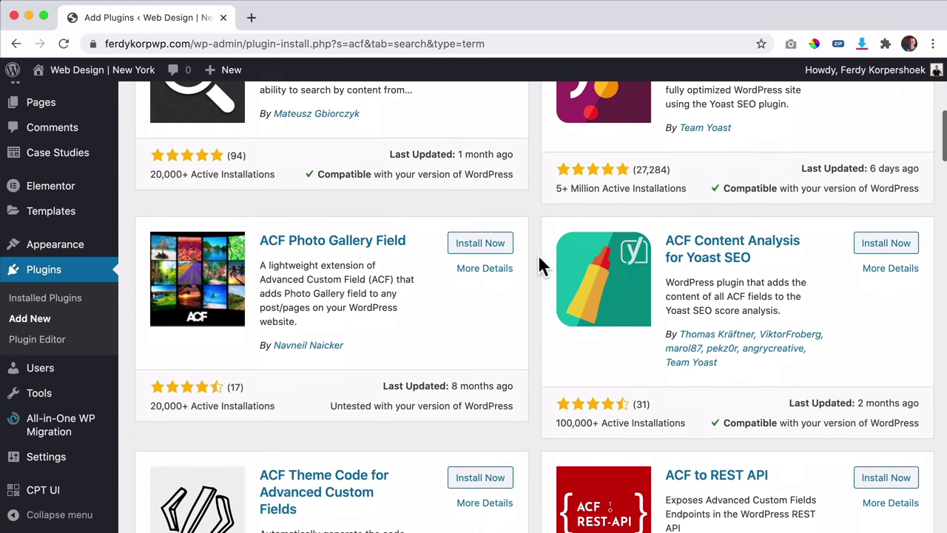
pyautogui.scroll(-7, 538, 257)
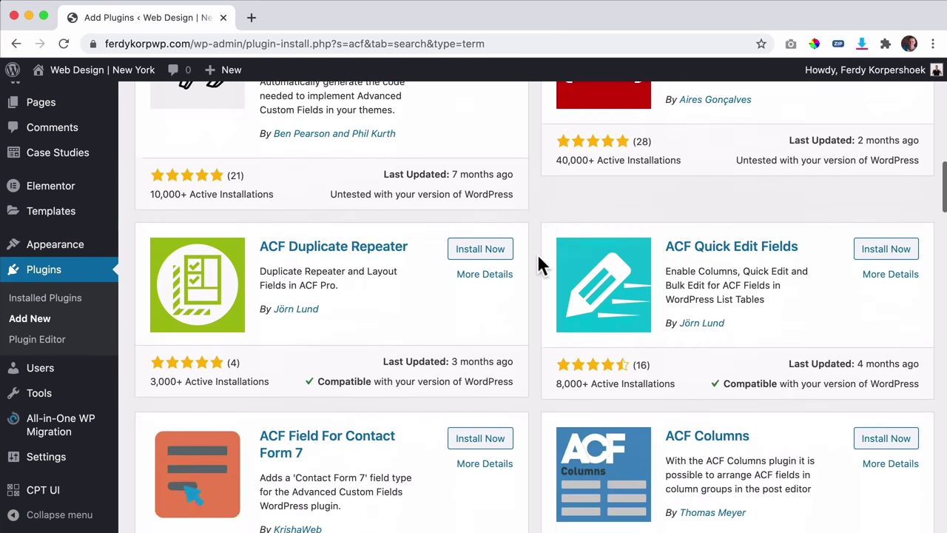
pyautogui.scroll(-1, 577, 266)
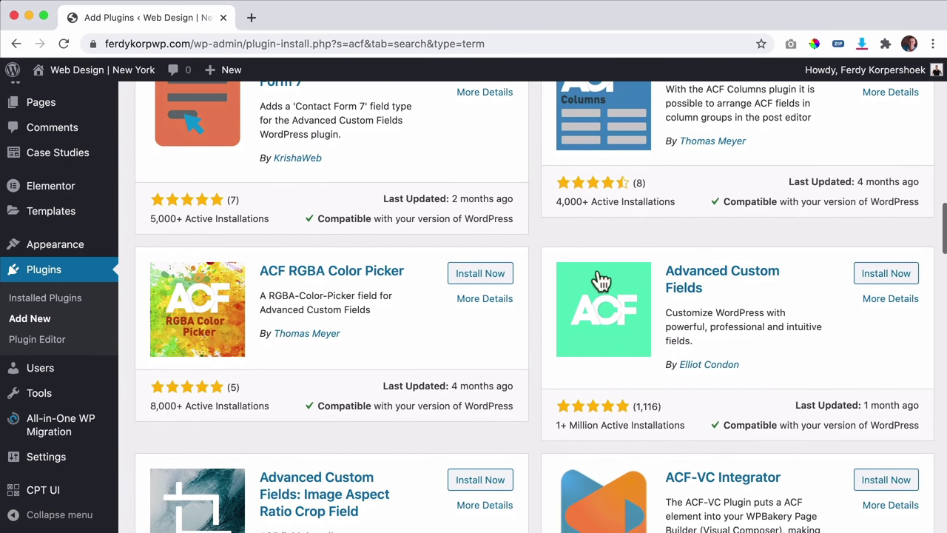
pyautogui.scroll(20, 806, 165)
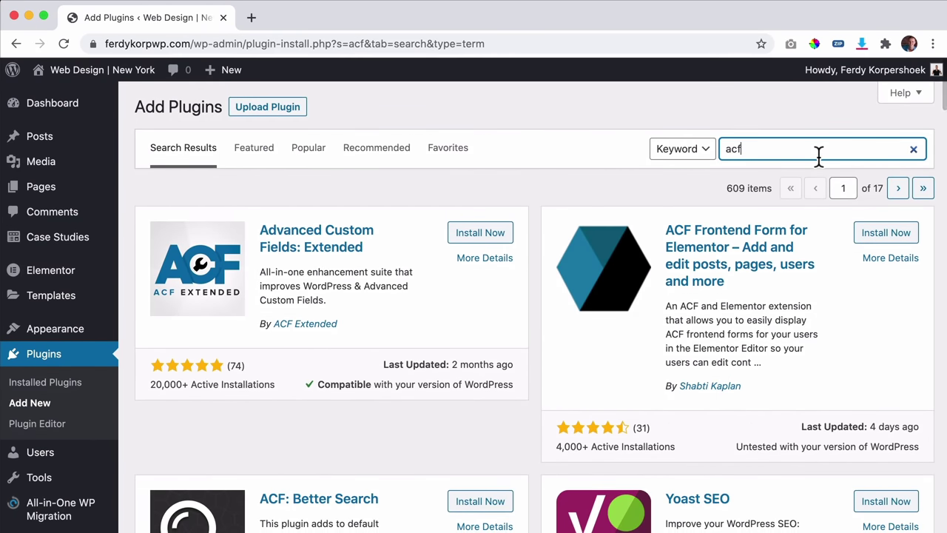
# Step: Search the plugin directory for Advanced Custom fields, and install and activate the Advanced Custom Fields plugin
pyautogui.write('Advanced Custom fields')
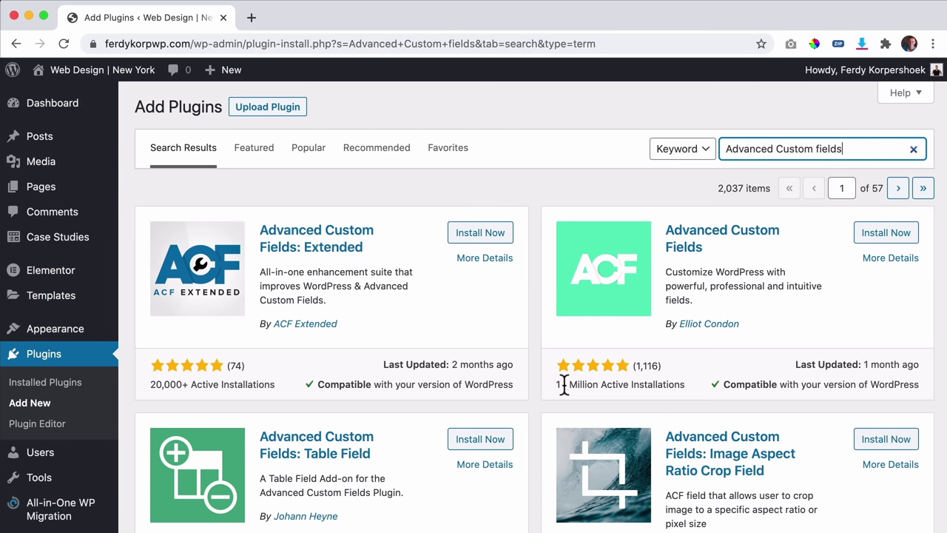
pyautogui.click(887, 235)
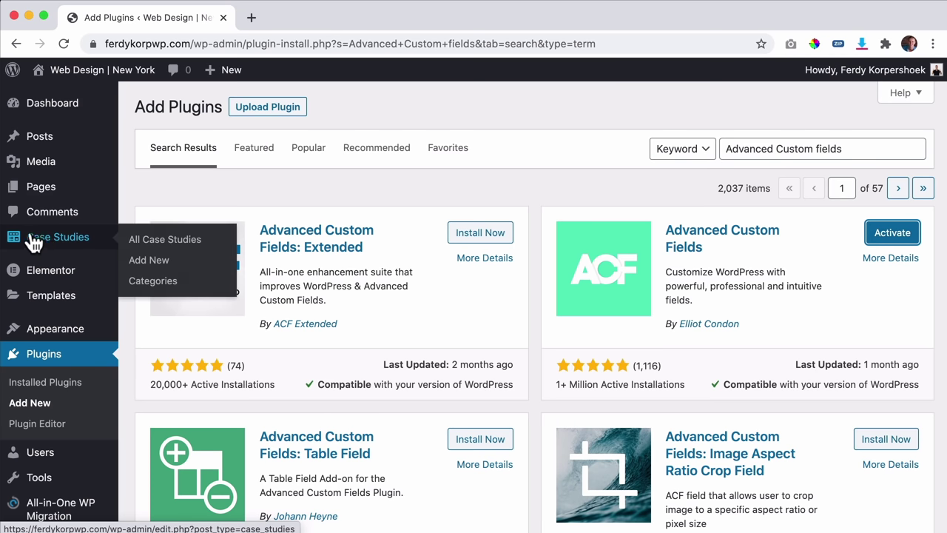
pyautogui.click(890, 234)
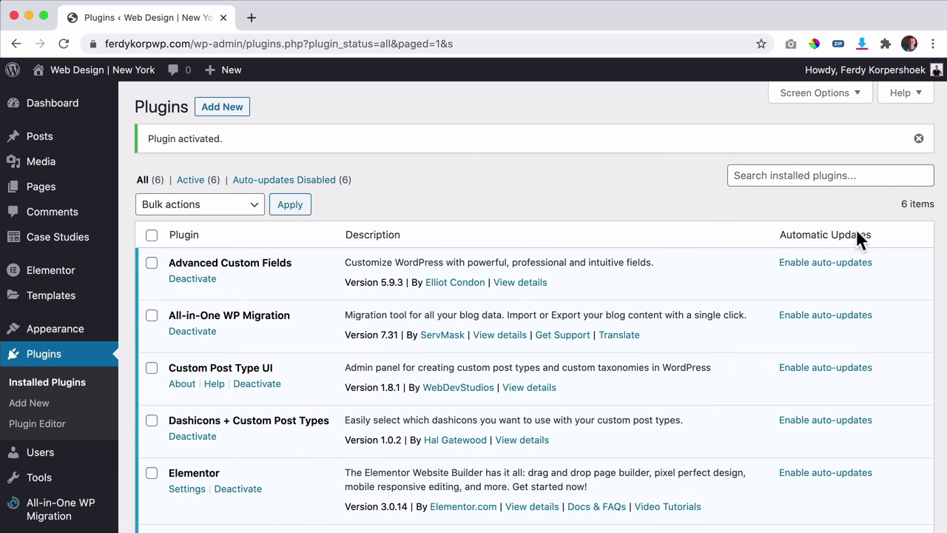
# Step: Examine the document settings of a new case study, including its categories, and return to the case studies list
pyautogui.moveTo(53, 237)
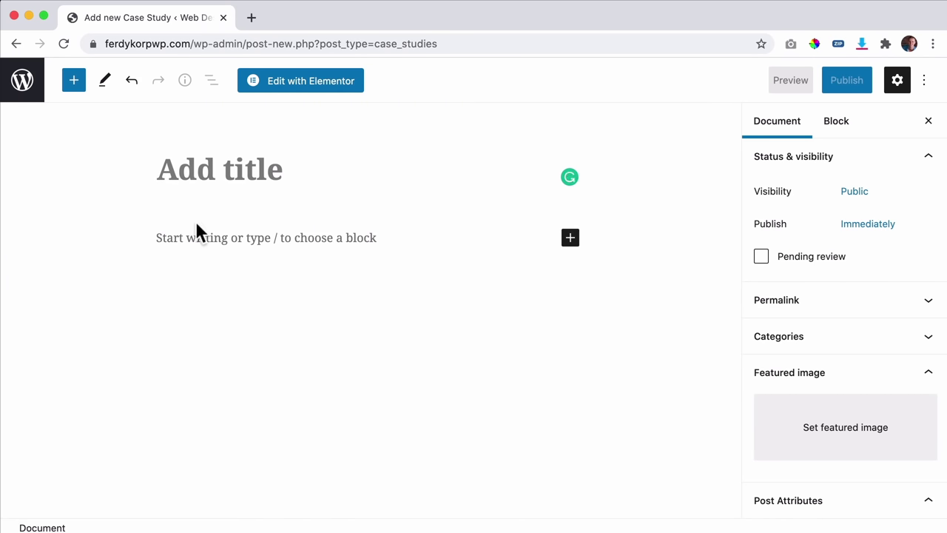
pyautogui.click(203, 236)
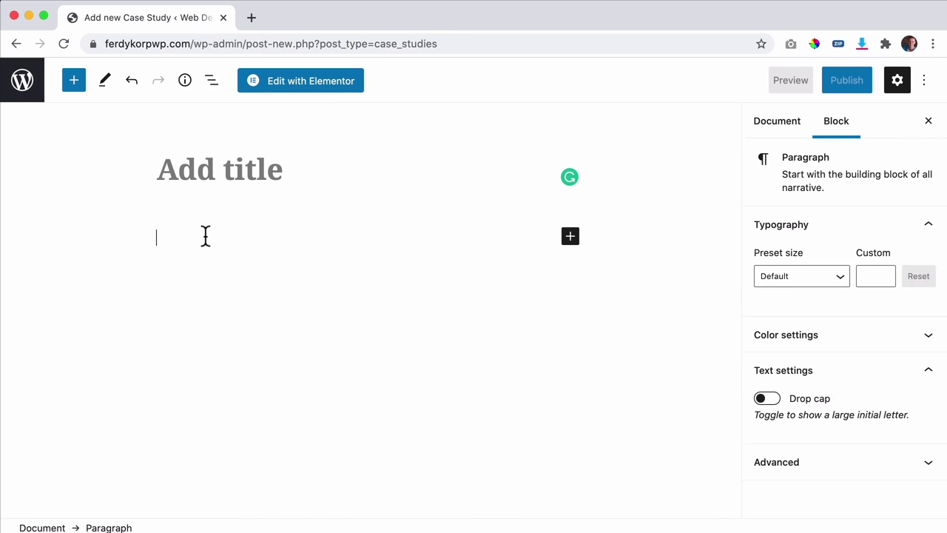
pyautogui.click(778, 123)
pyautogui.scroll(-2, 816, 264)
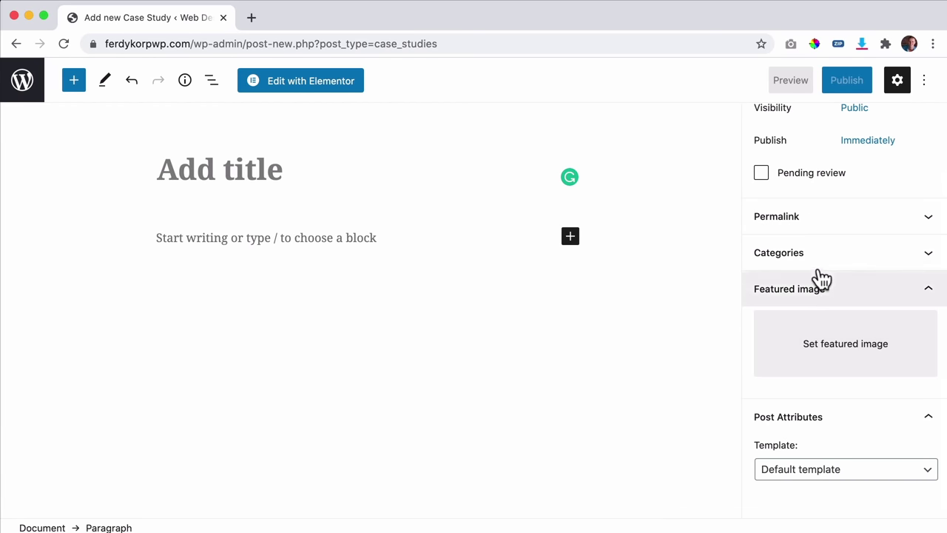
pyautogui.click(814, 267)
pyautogui.scroll(-3, 814, 277)
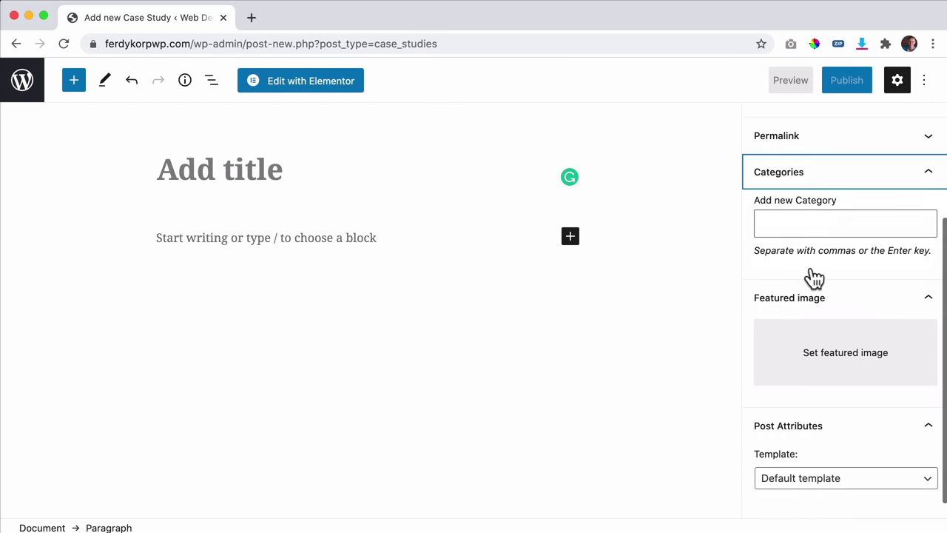
pyautogui.scroll(3, 810, 296)
pyautogui.scroll(3, 802, 310)
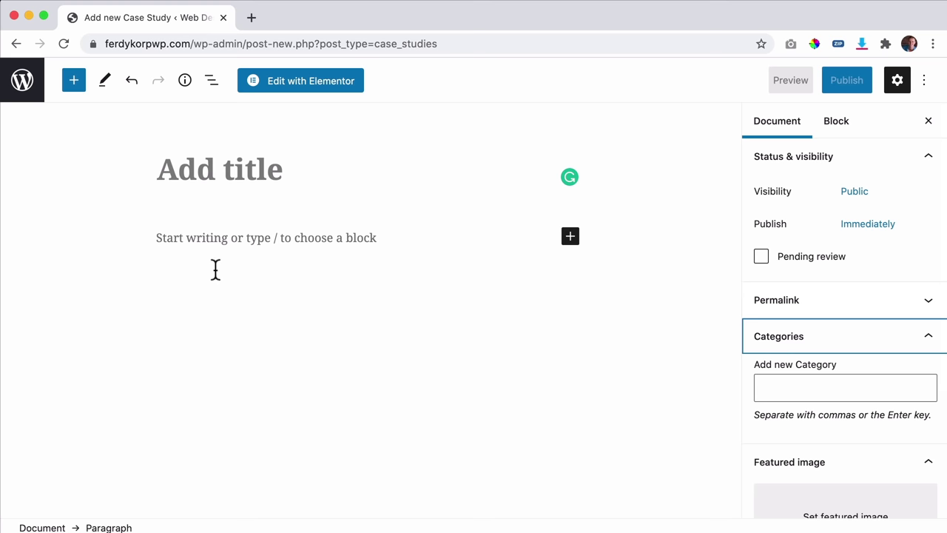
pyautogui.click(16, 90)
pyautogui.click(621, 227)
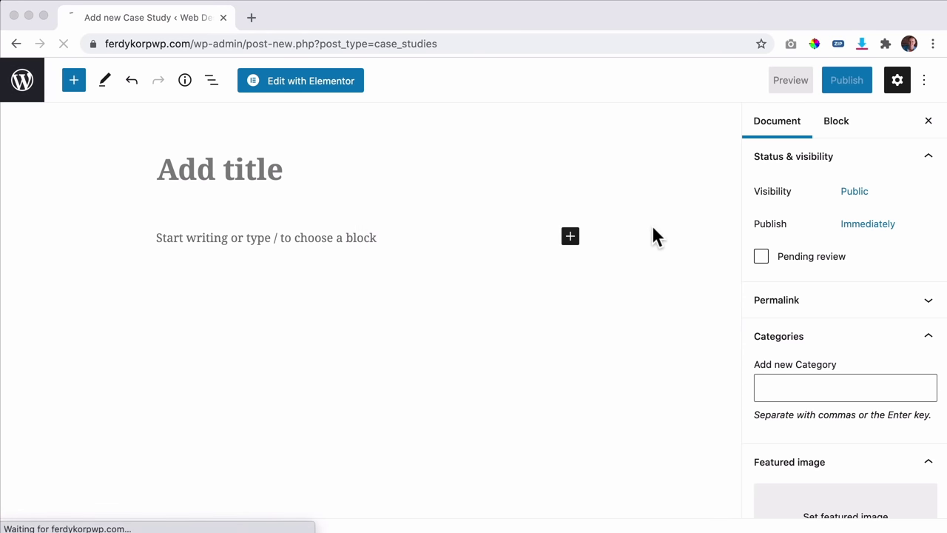
# Step: Add a new field group in Advanced Custom Fields and begin its title with "Cas"
pyautogui.scroll(-3, 49, 243)
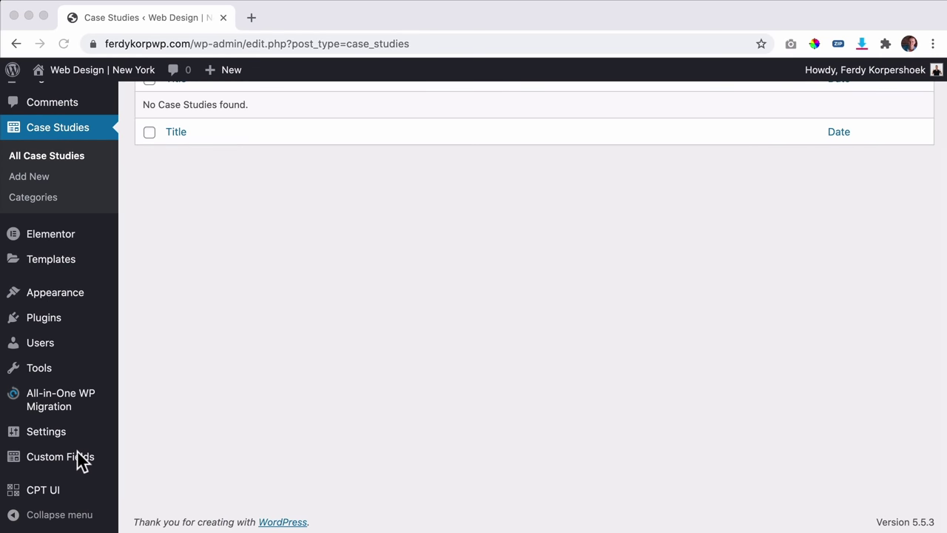
pyautogui.moveTo(57, 466)
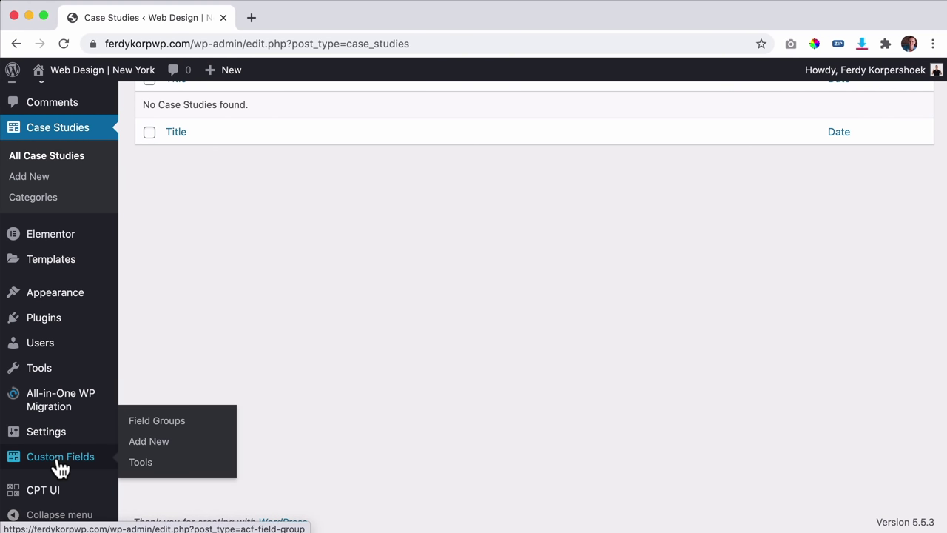
pyautogui.click(168, 422)
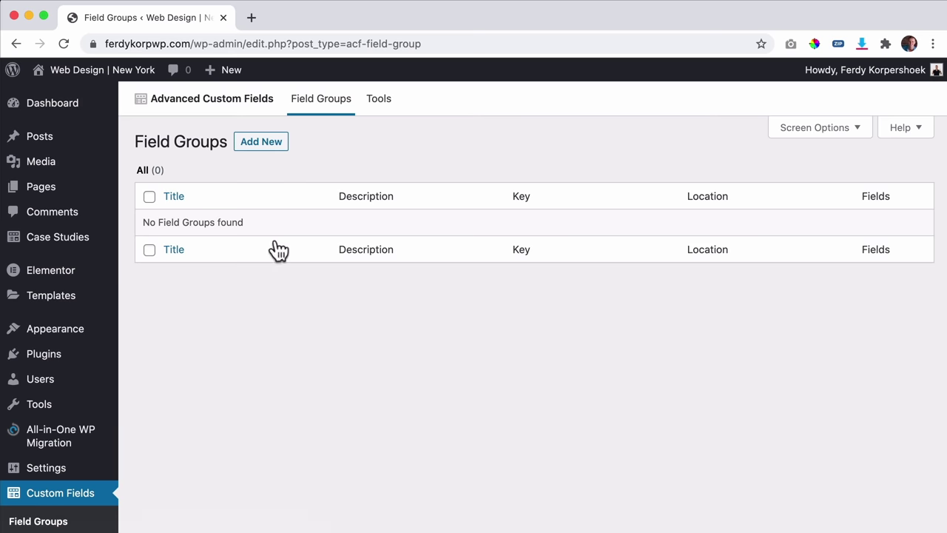
pyautogui.click(266, 153)
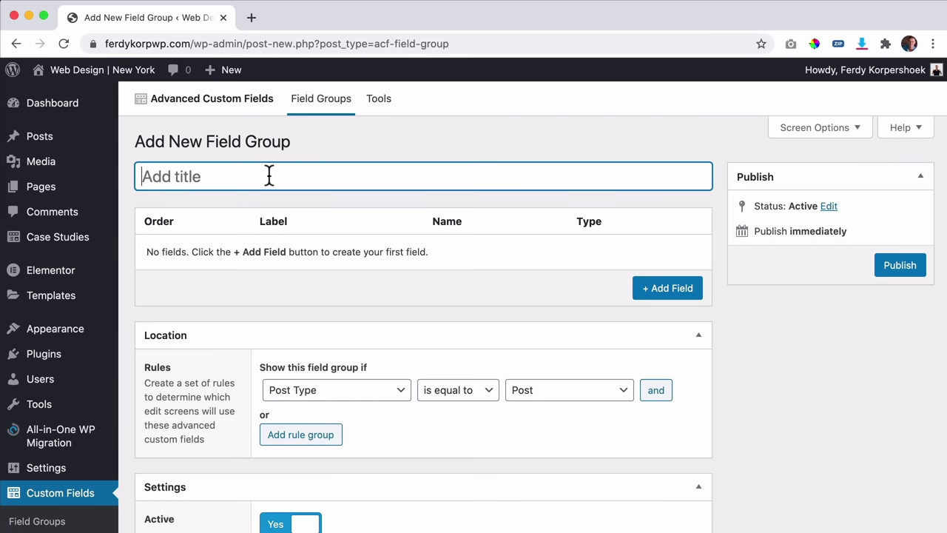
pyautogui.write('Cas')
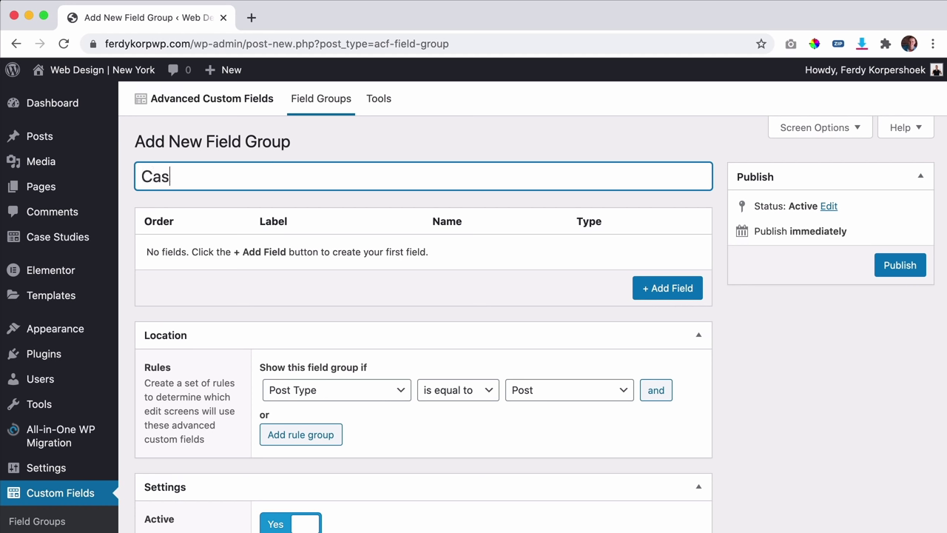
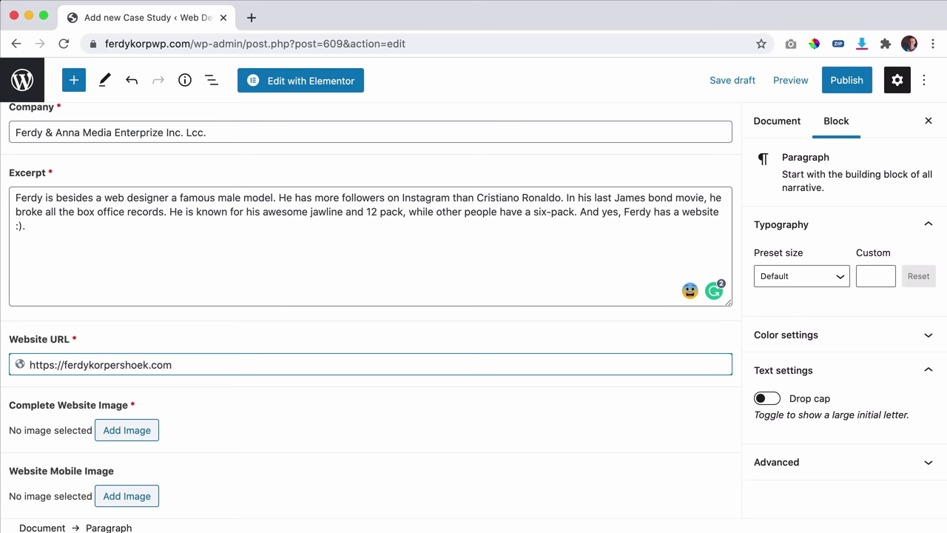
# Step: Open the case study's website in a new tab, capture the full desktop page with GoFullPage, and close the capture
pyautogui.click(252, 18)
pyautogui.write('ferdy')
pyautogui.press('Return')
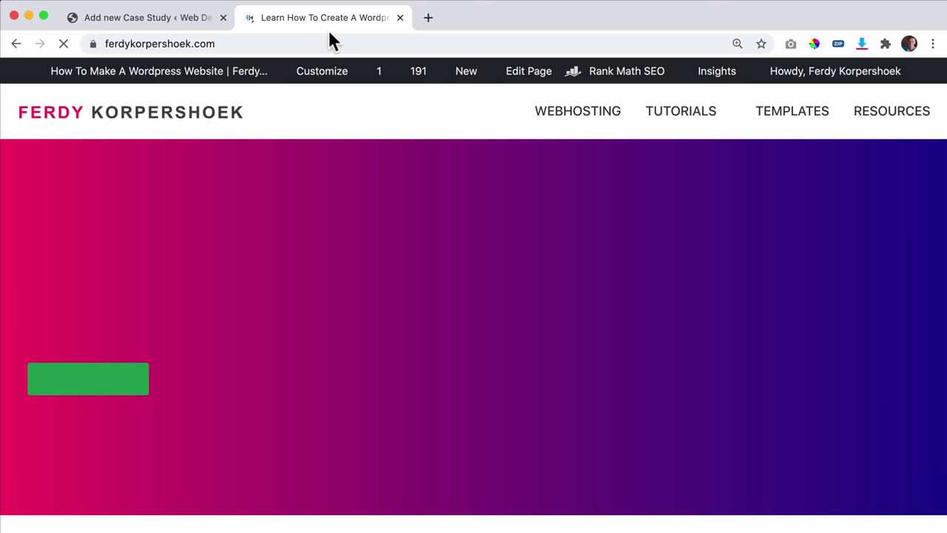
pyautogui.click(790, 44)
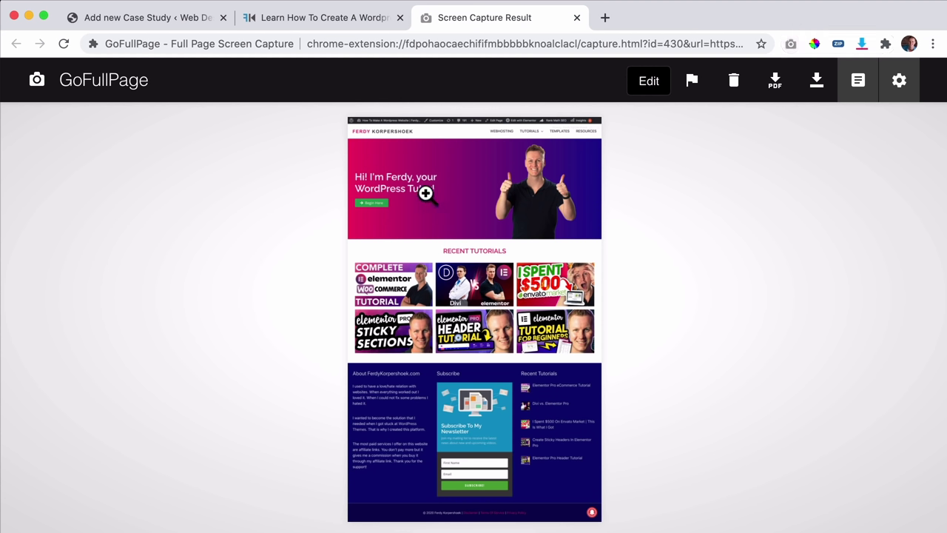
pyautogui.click(576, 17)
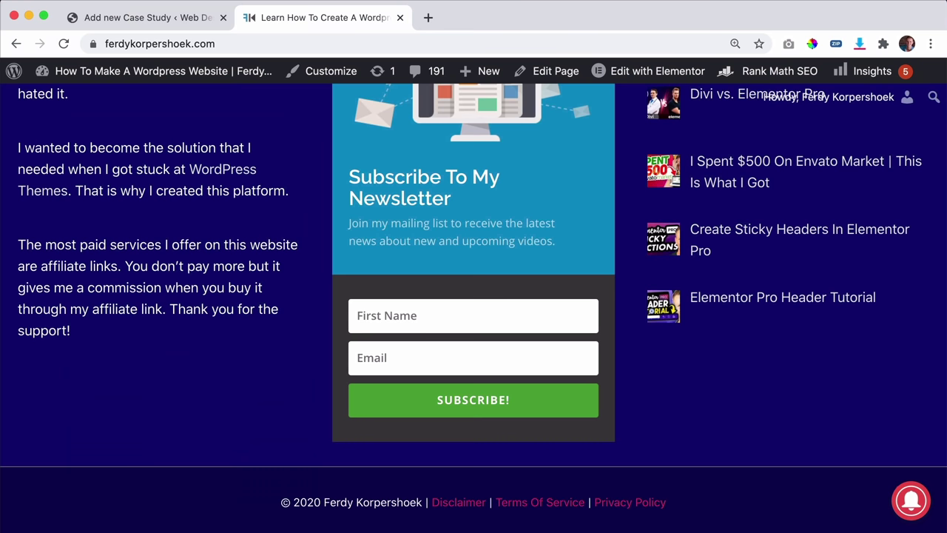
# Step: Narrow the browser window to mobile width, capture the full page with GoFullPage, and restore the window's width
pyautogui.moveTo(946, 276); pyautogui.dragTo(346, 272)
pyautogui.click(286, 259)
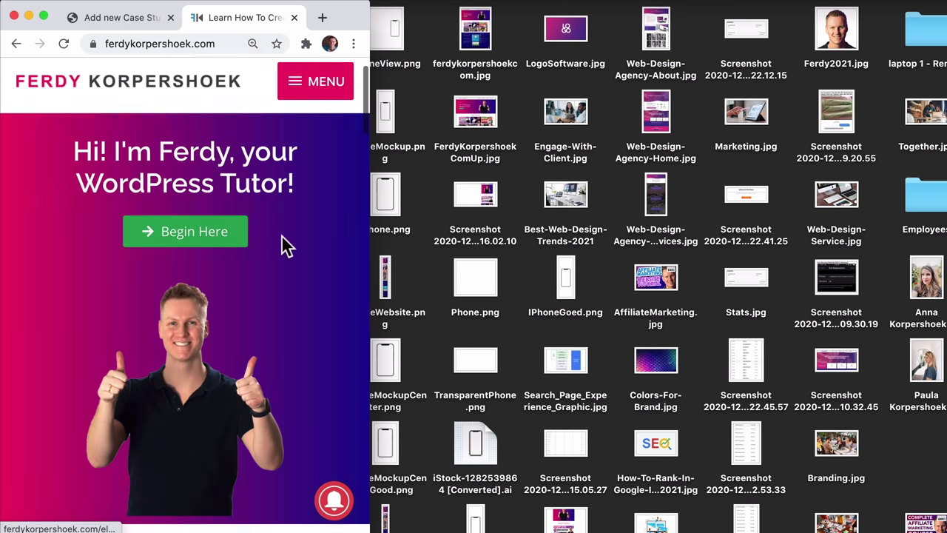
pyautogui.click(306, 45)
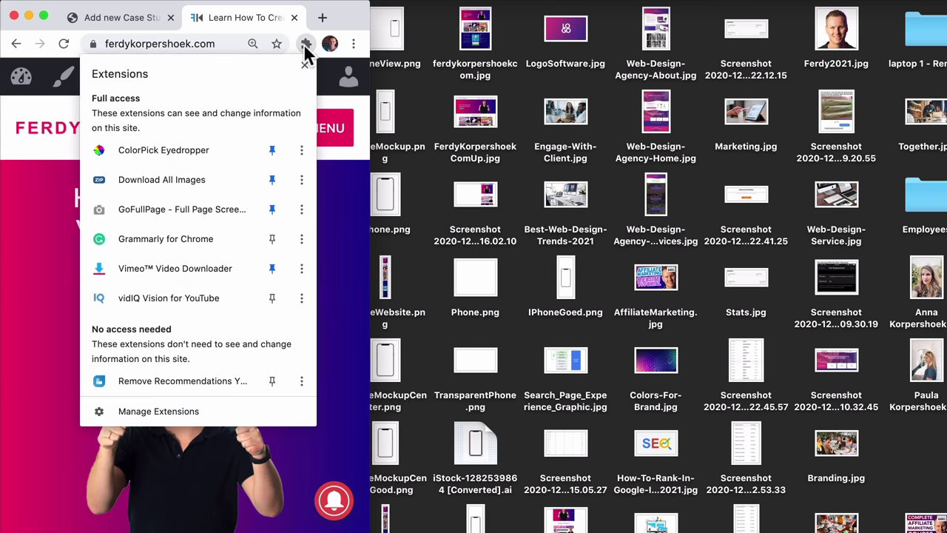
pyautogui.click(185, 209)
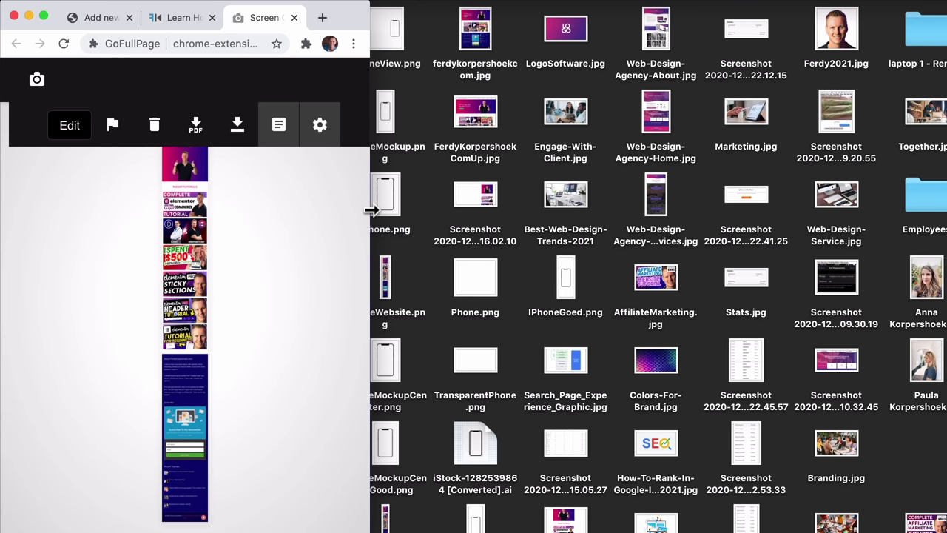
pyautogui.moveTo(372, 210); pyautogui.dragTo(938, 215)
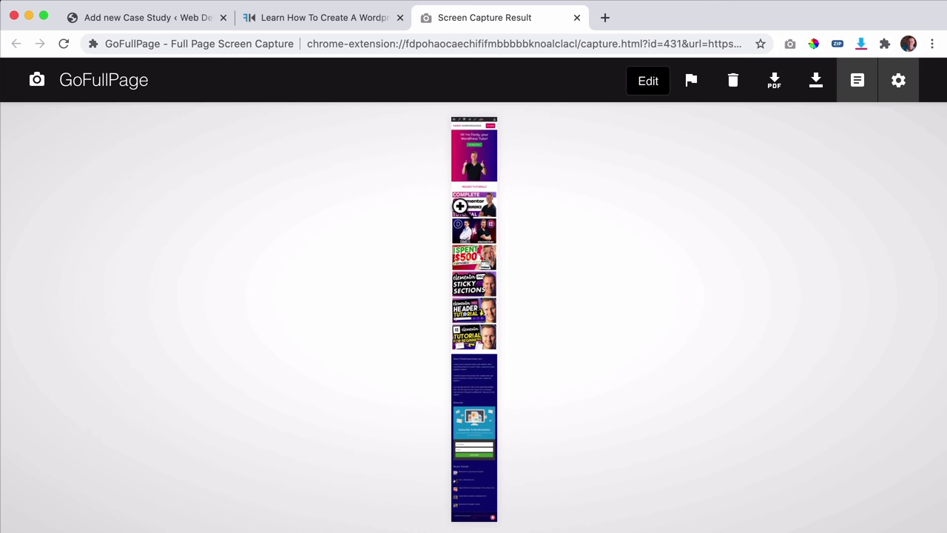
# Step: Enlarge the mobile page capture, examine it down to the Subscribe section, and close it
pyautogui.click(468, 193)
pyautogui.scroll(6, 466, 203)
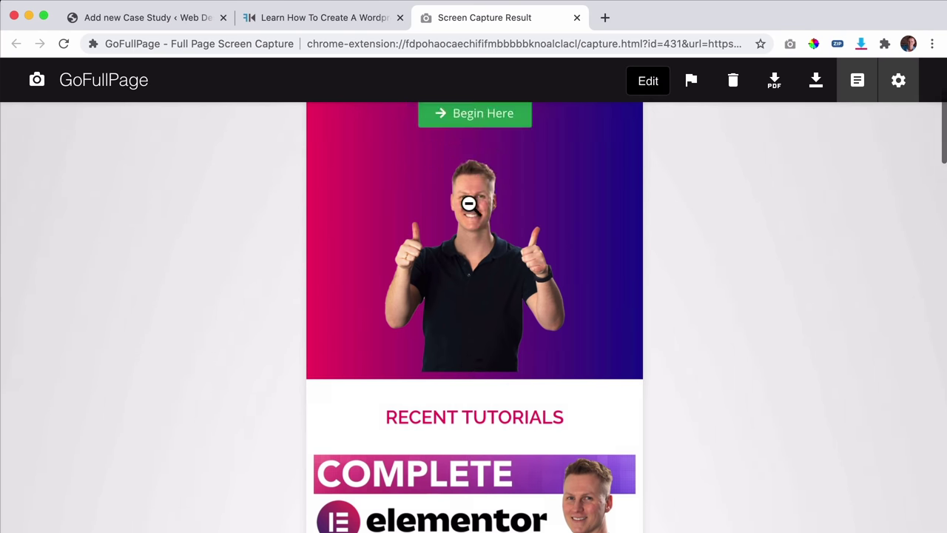
pyautogui.scroll(-10, 469, 202)
pyautogui.scroll(-15, 469, 202)
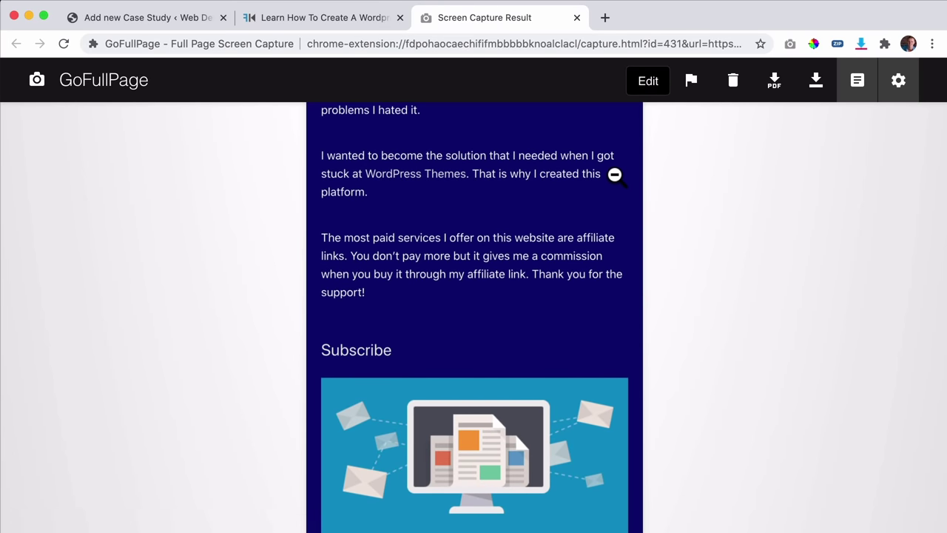
pyautogui.click(575, 17)
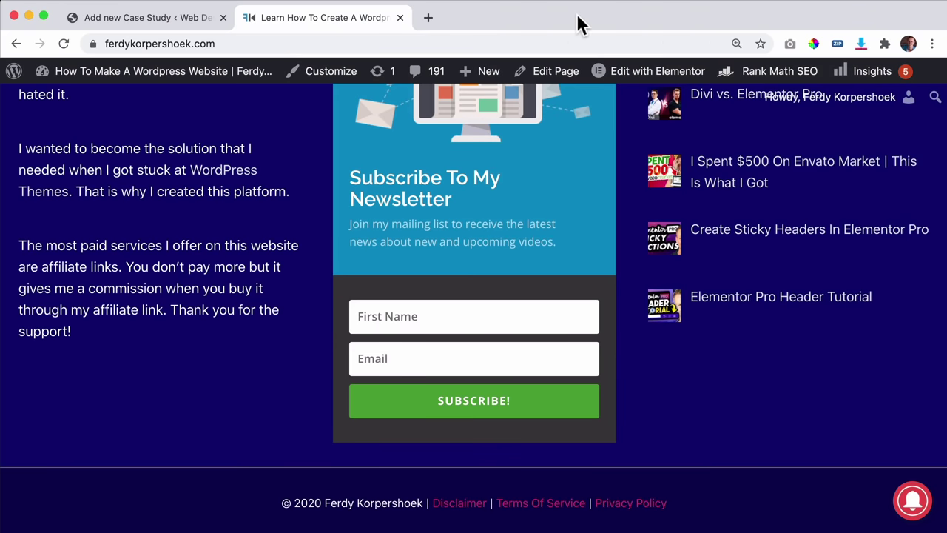
# Step: Open tinypng.com in a new tab for compressing the website images
pyautogui.click(428, 18)
pyautogui.write('tiny')
pyautogui.press('Return')
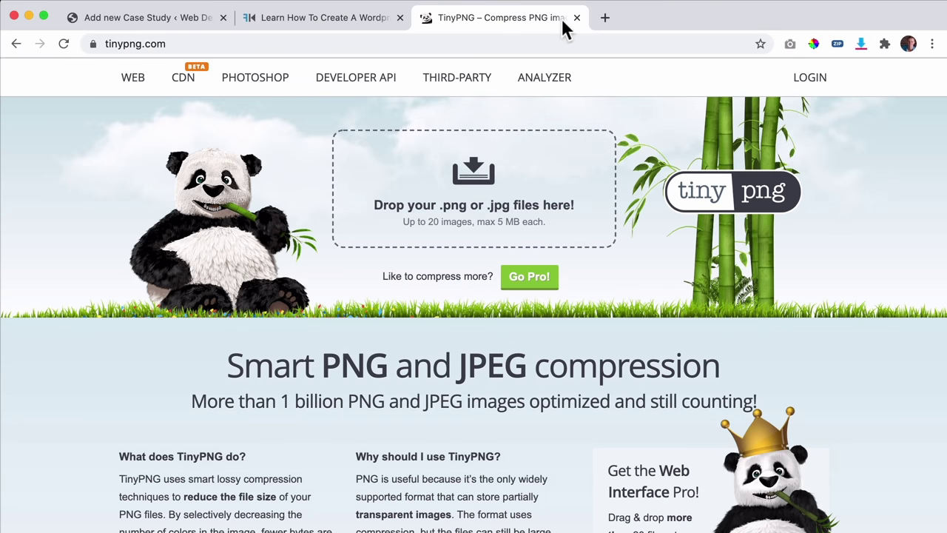
# Step: Close the TinyPNG page and start a file upload for the case study's Complete Website Image
pyautogui.click(577, 17)
pyautogui.click(170, 18)
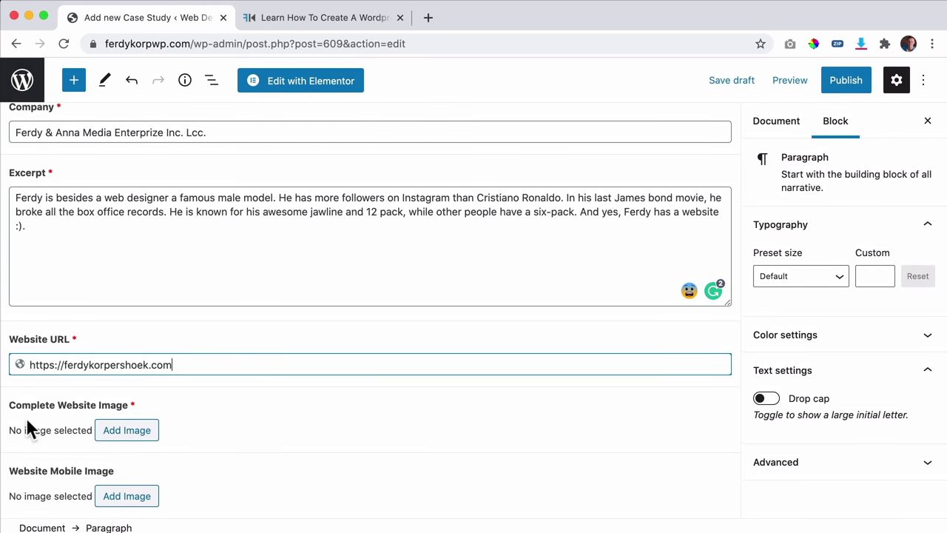
pyautogui.click(126, 433)
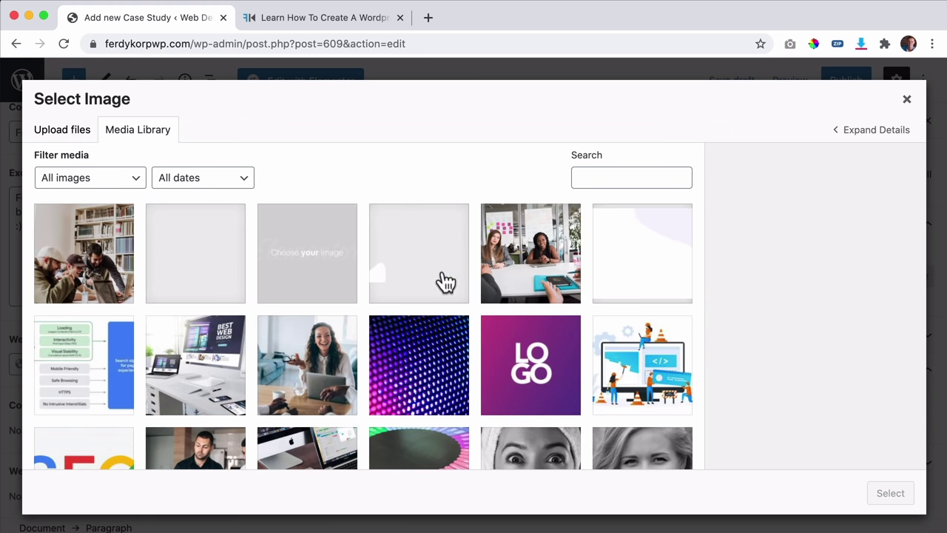
pyautogui.click(74, 135)
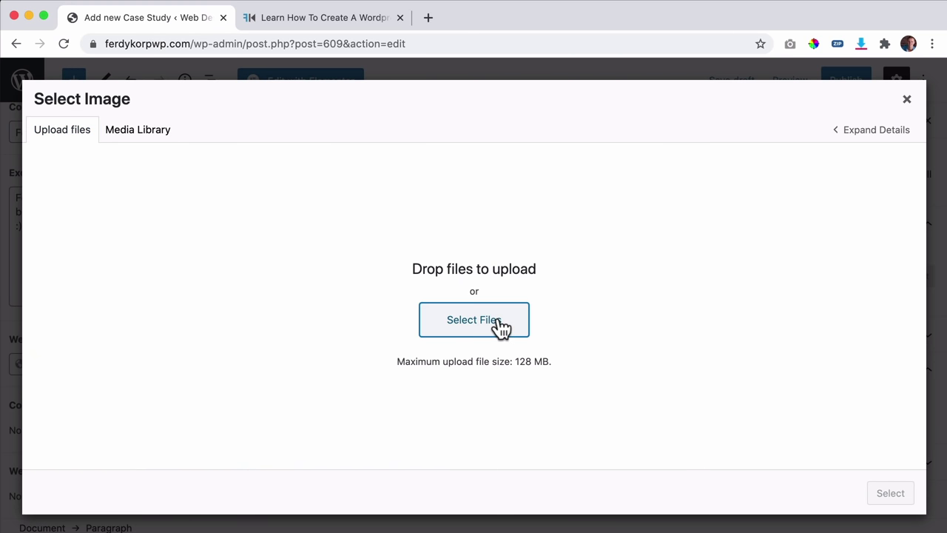
pyautogui.click(497, 320)
# Step: Preview the phone images on the Desktop to find the mobile page capture and upload IPhoneWebsite.png to the media library
pyautogui.click(365, 124)
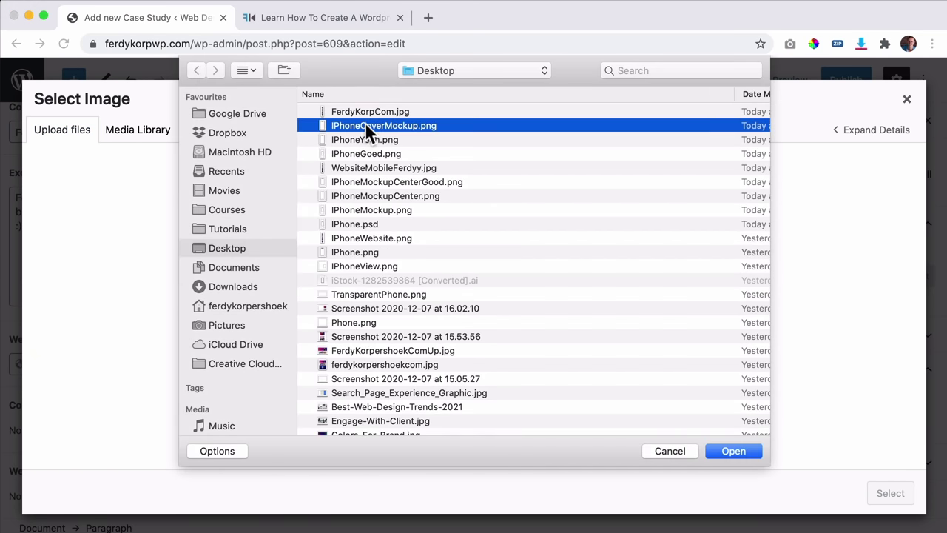
pyautogui.click(369, 112)
pyautogui.press('space')
pyautogui.press('space')
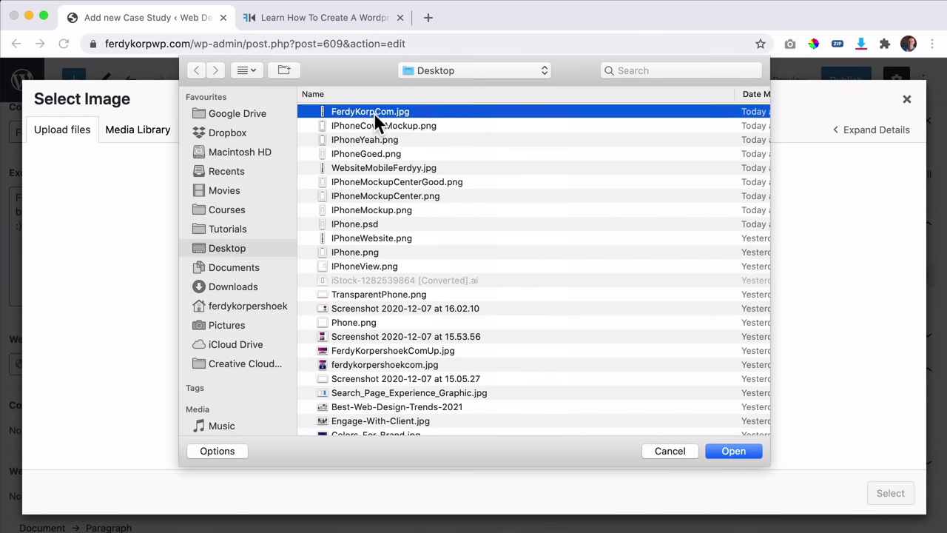
pyautogui.click(370, 138)
pyautogui.press('space')
pyautogui.press('Down')
pyautogui.press('Down')
pyautogui.press('Down')
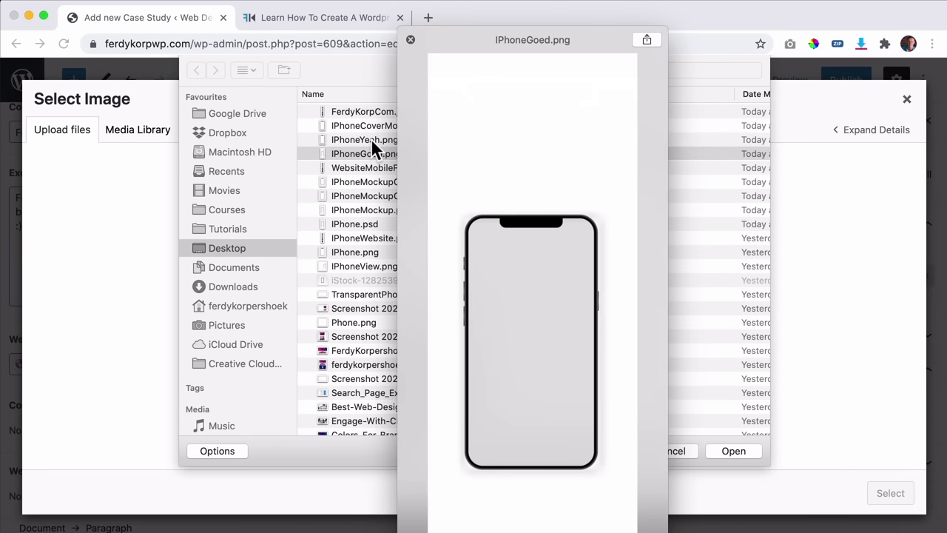
pyautogui.press('Down')
pyautogui.press('Down')
pyautogui.press('Down')
pyautogui.press('Down')
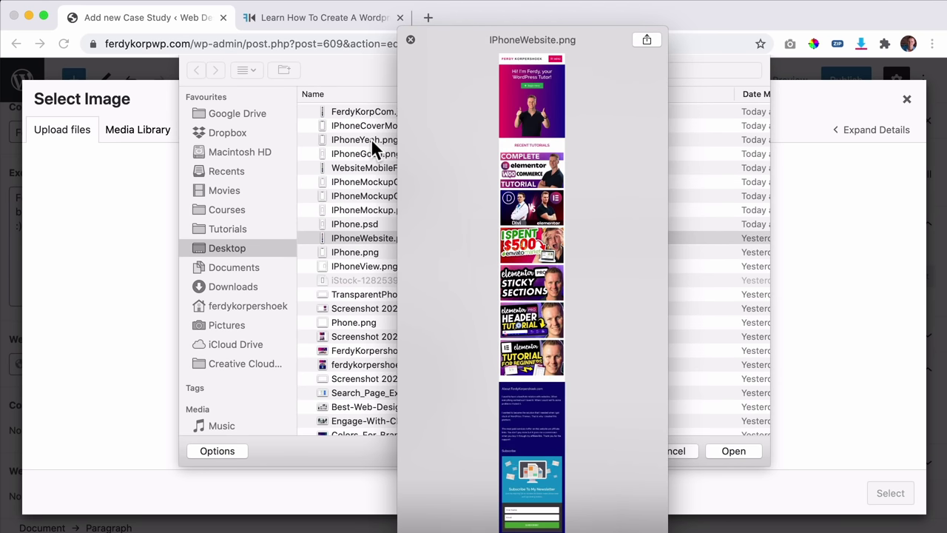
pyautogui.press('Up')
pyautogui.press('Down')
pyautogui.press('space')
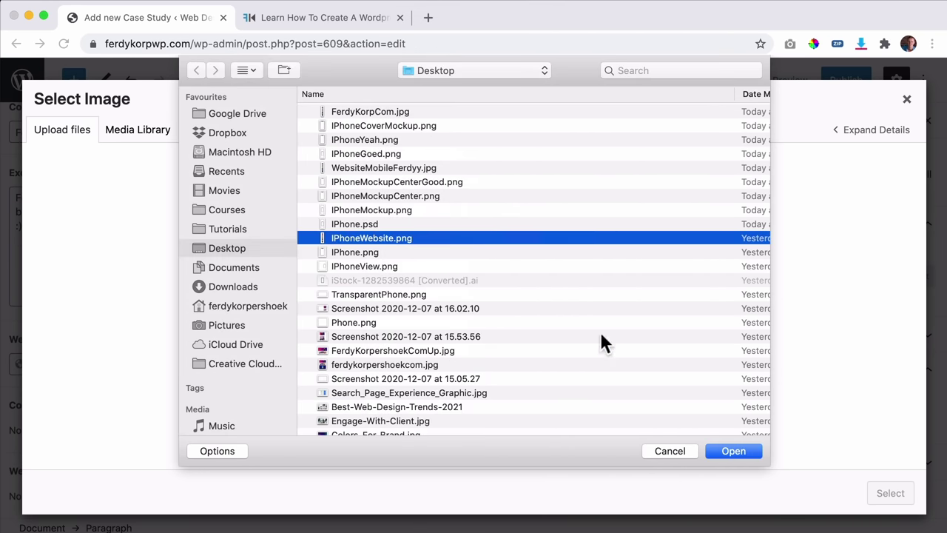
pyautogui.click(731, 449)
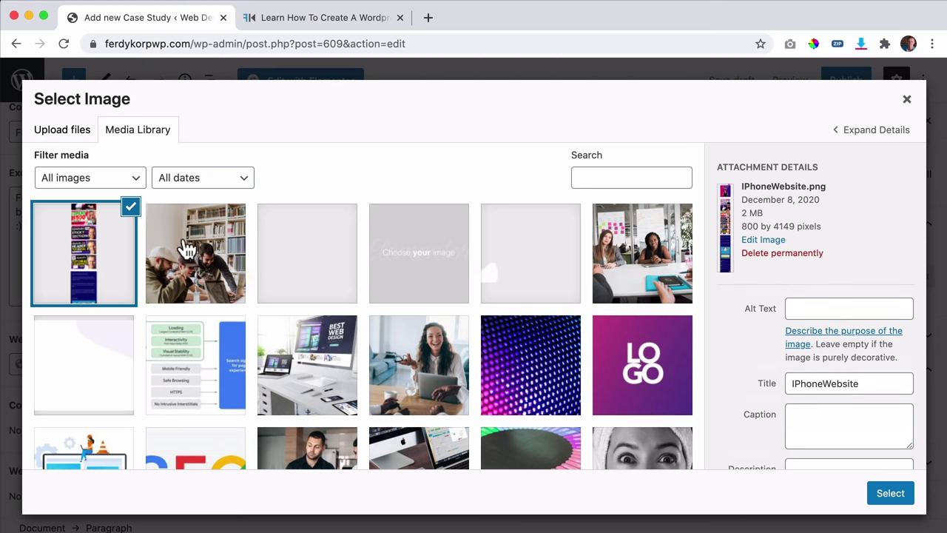
# Step: Preview the remaining website captures, upload ferdykorpershoekcom.jpg from the Desktop, and set it as the Complete Website Image
pyautogui.click(70, 135)
pyautogui.click(465, 332)
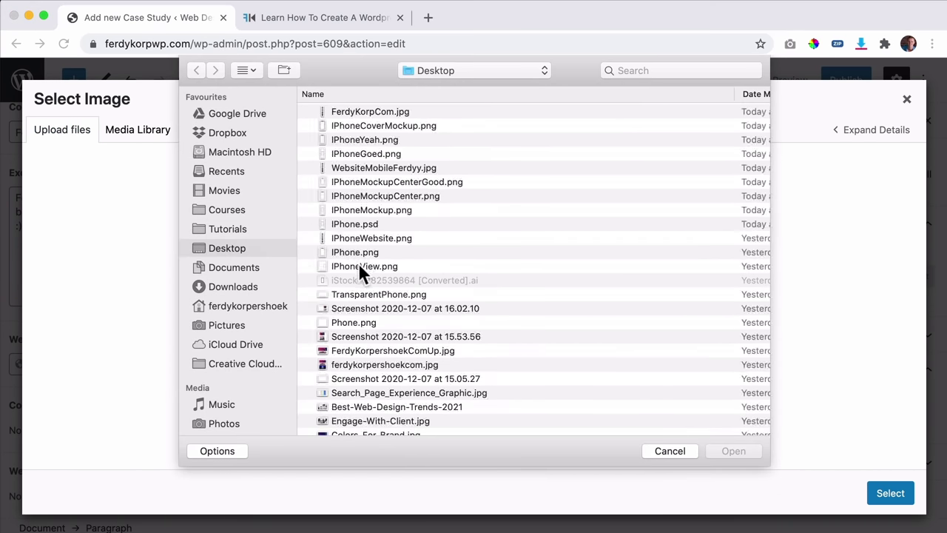
pyautogui.click(365, 308)
pyautogui.click(366, 294)
pyautogui.press('space')
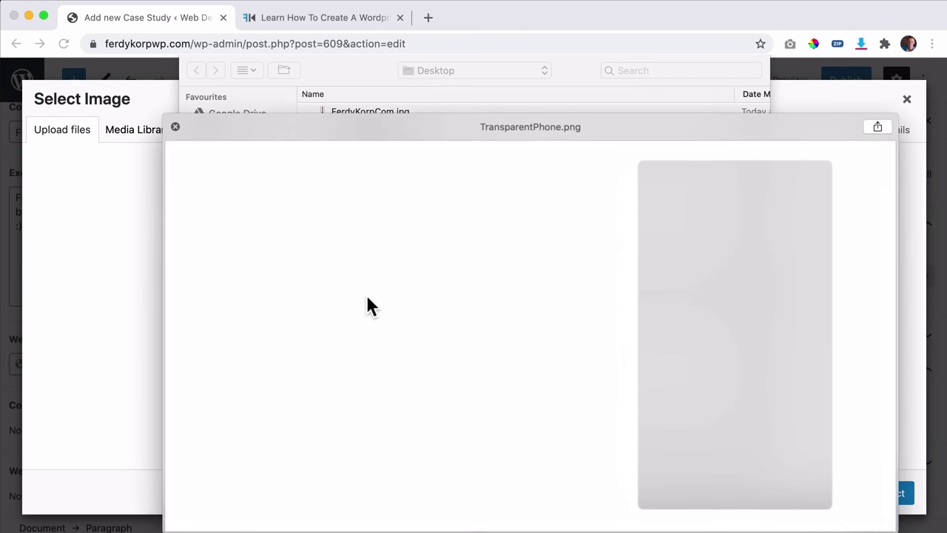
pyautogui.press('Down')
pyautogui.press('Down')
pyautogui.press('Down')
pyautogui.press('Down')
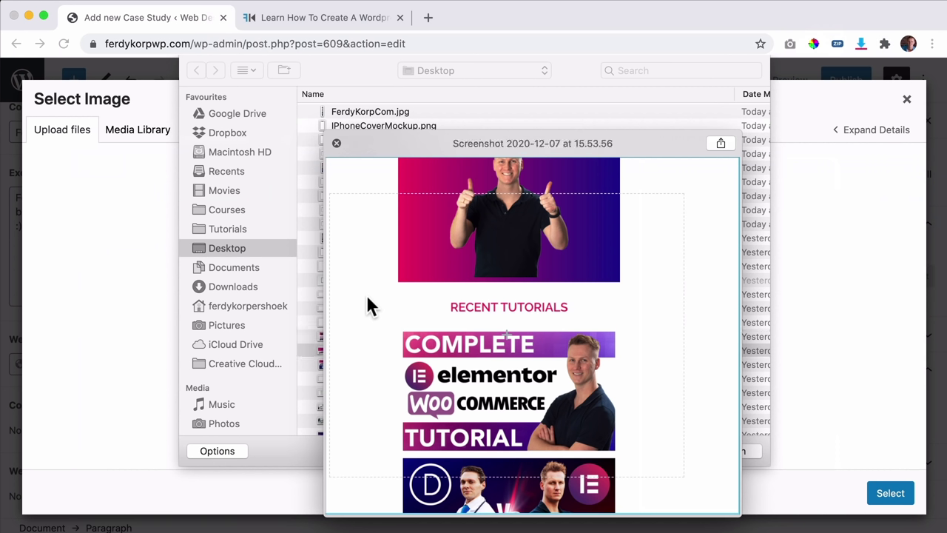
pyautogui.press('Down')
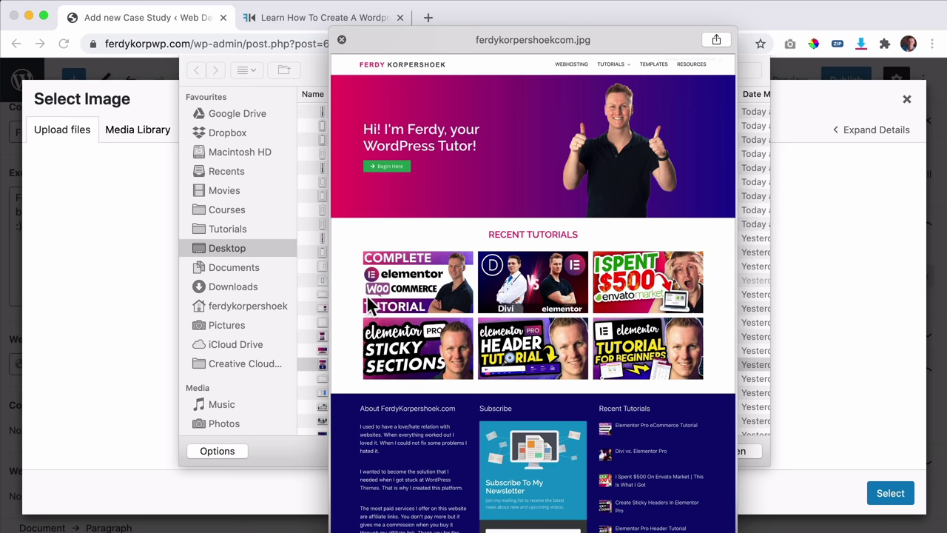
pyautogui.press('space')
pyautogui.press('space')
pyautogui.press('space')
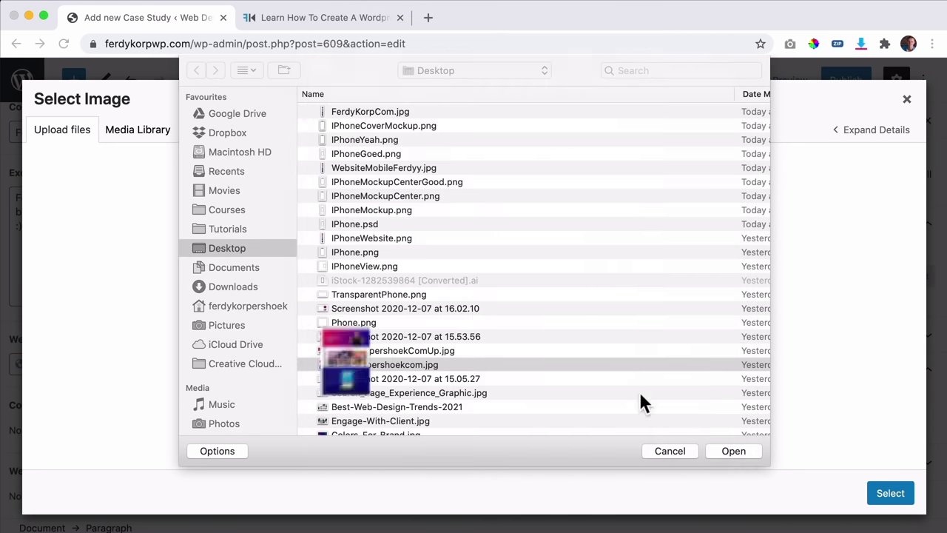
pyautogui.click(726, 445)
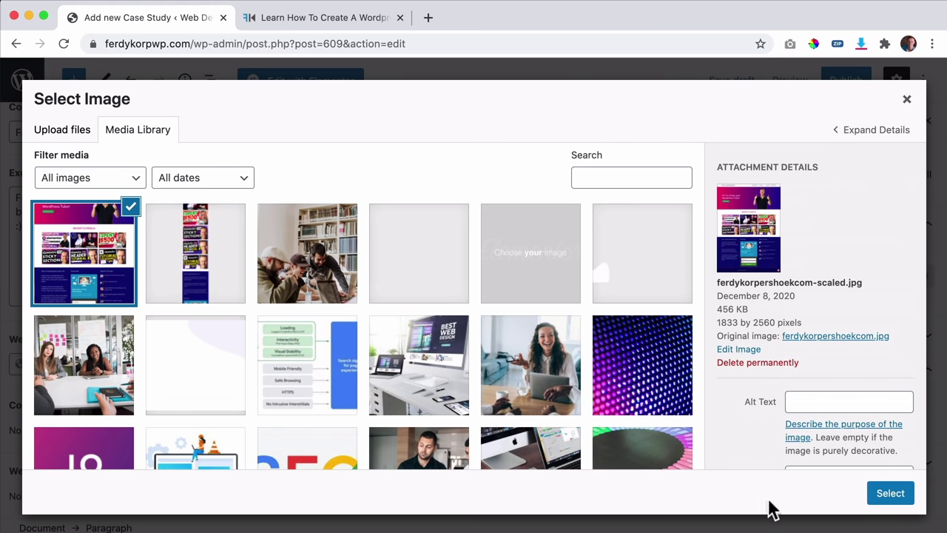
pyautogui.click(890, 492)
# Step: Set the Website Mobile Image to IPhoneWebsite.png from the media library
pyautogui.scroll(-1, 197, 346)
pyautogui.scroll(-15, 195, 342)
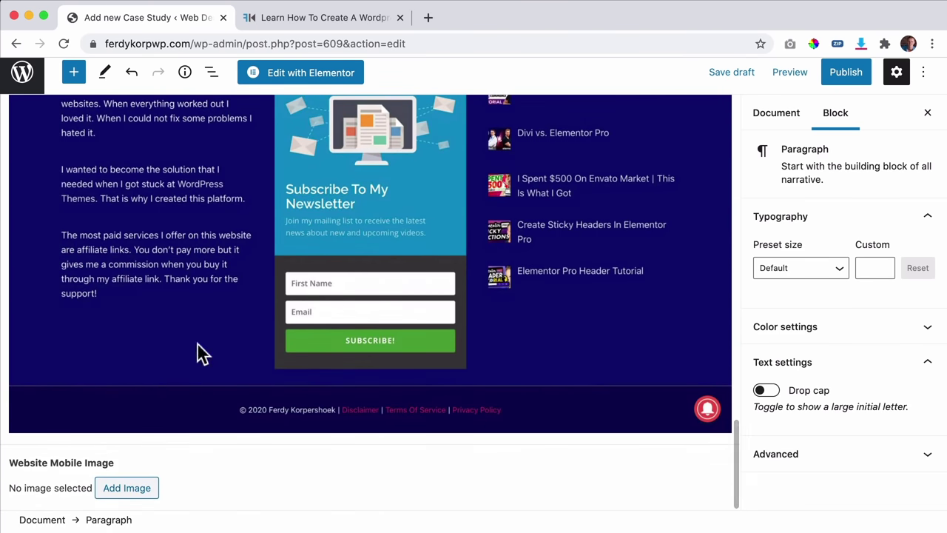
pyautogui.click(127, 502)
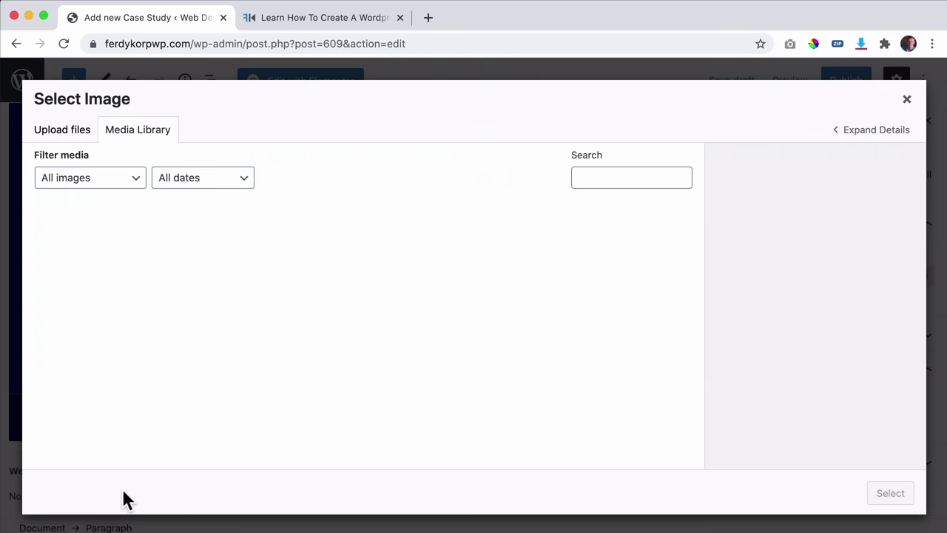
pyautogui.click(170, 253)
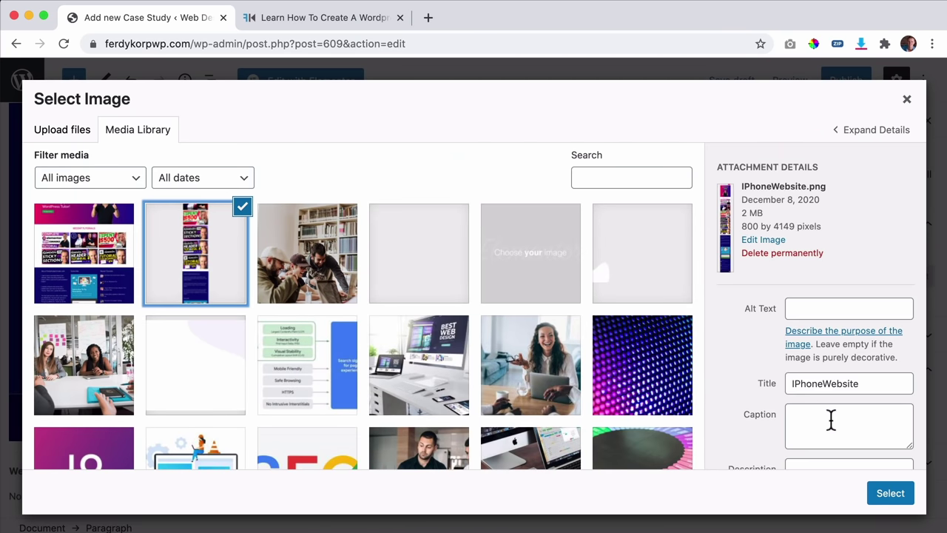
pyautogui.click(885, 503)
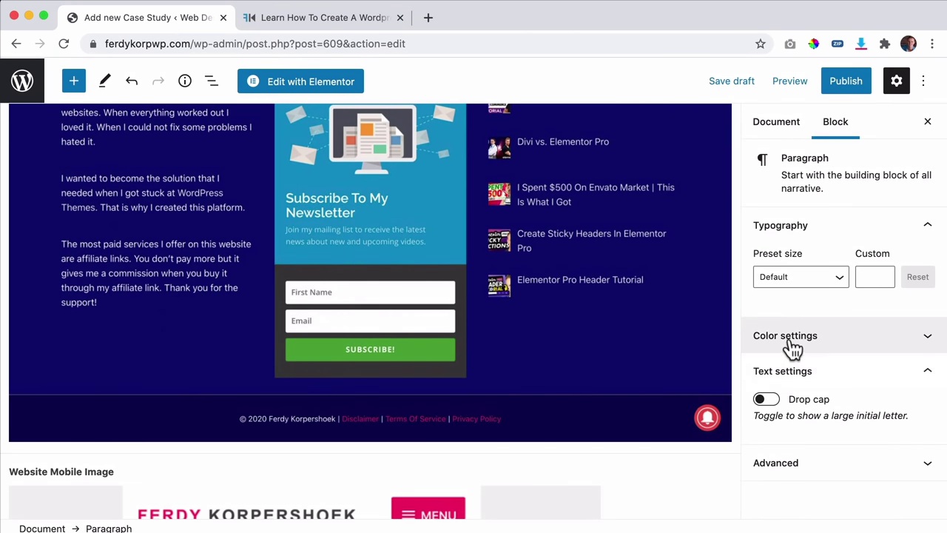
# Step: Open the case study's document settings and start a file upload for its featured image
pyautogui.click(784, 126)
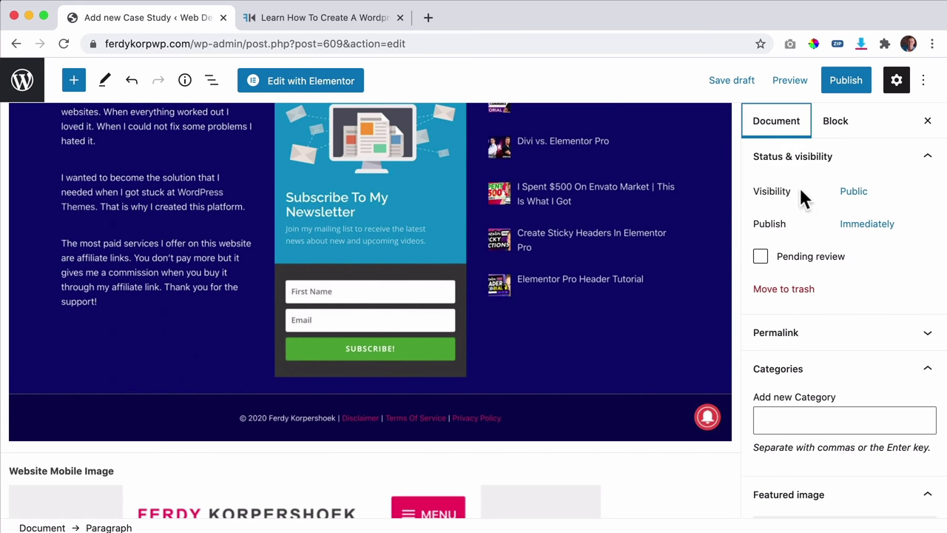
pyautogui.scroll(-5, 813, 237)
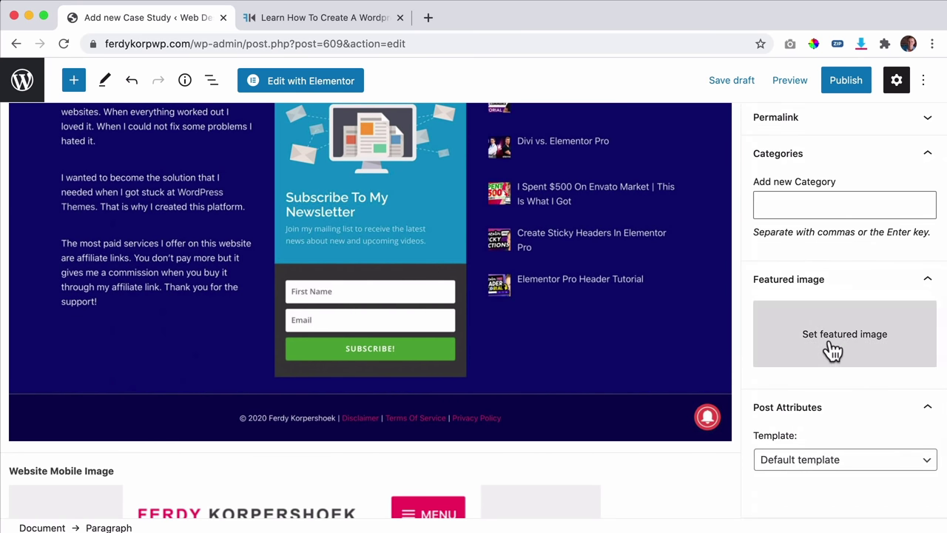
pyautogui.click(829, 340)
pyautogui.click(77, 133)
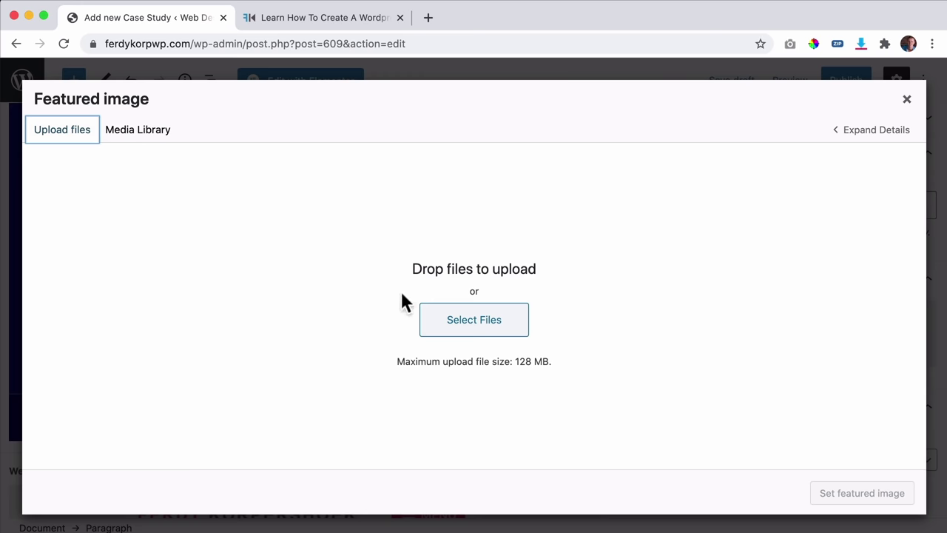
pyautogui.click(460, 321)
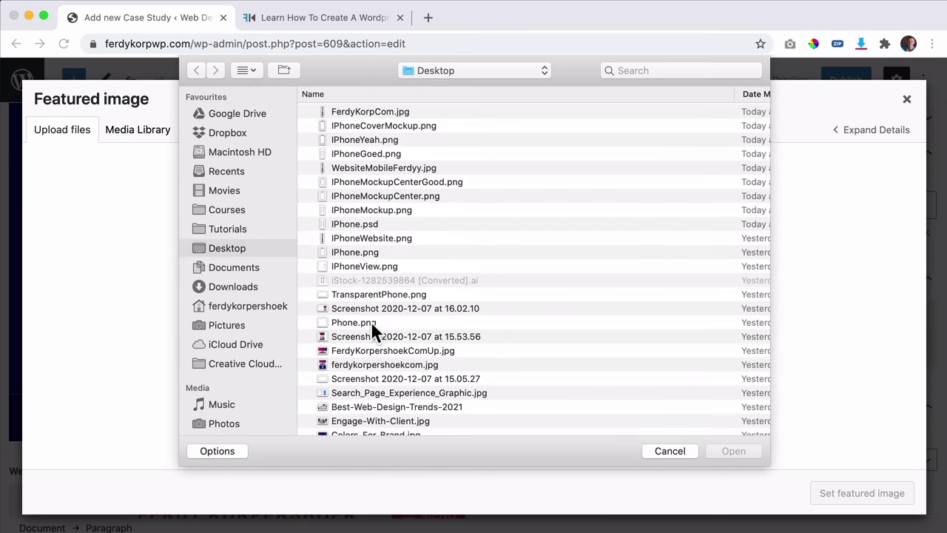
# Step: Preview the website captures, show the files as columns, and upload FerdyKorpershoekComUp.jpg as the featured image
pyautogui.click(373, 364)
pyautogui.press('space')
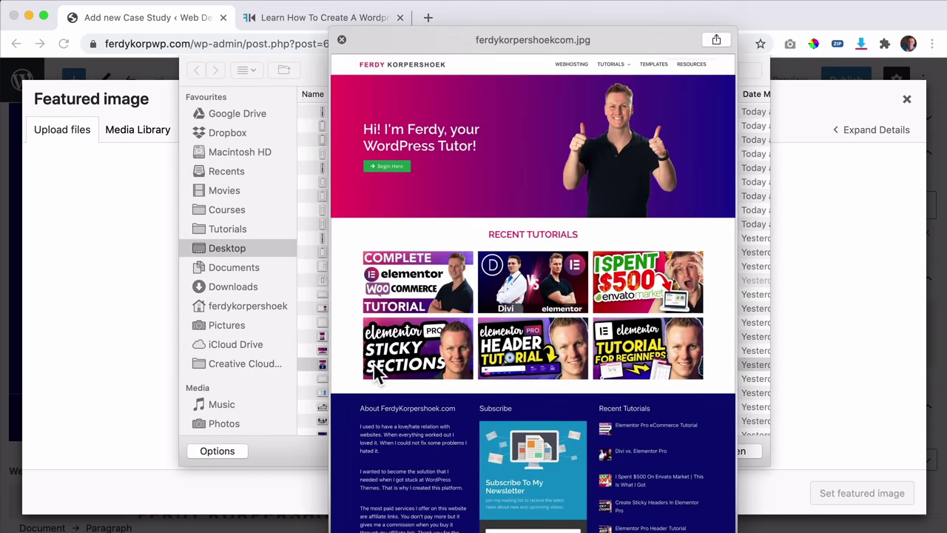
pyautogui.press('Down')
pyautogui.press('space')
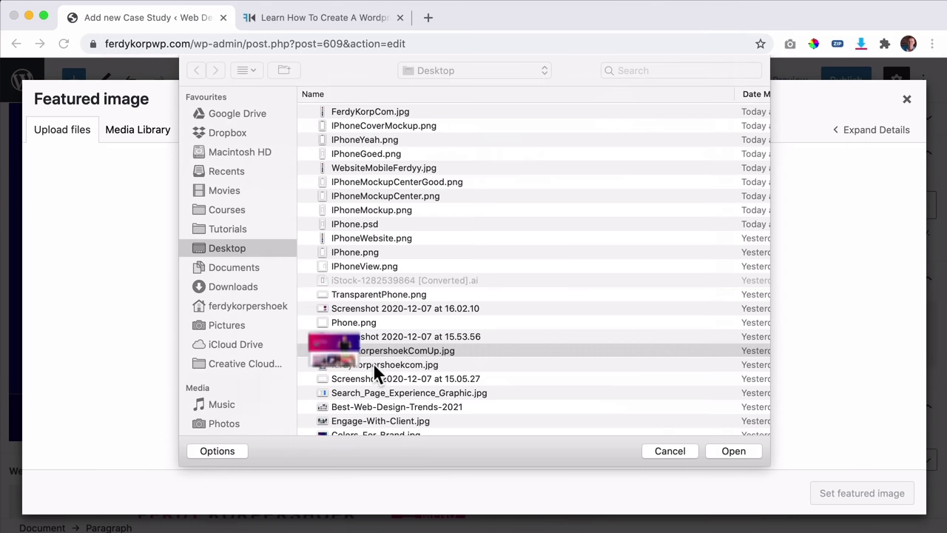
pyautogui.click(247, 68)
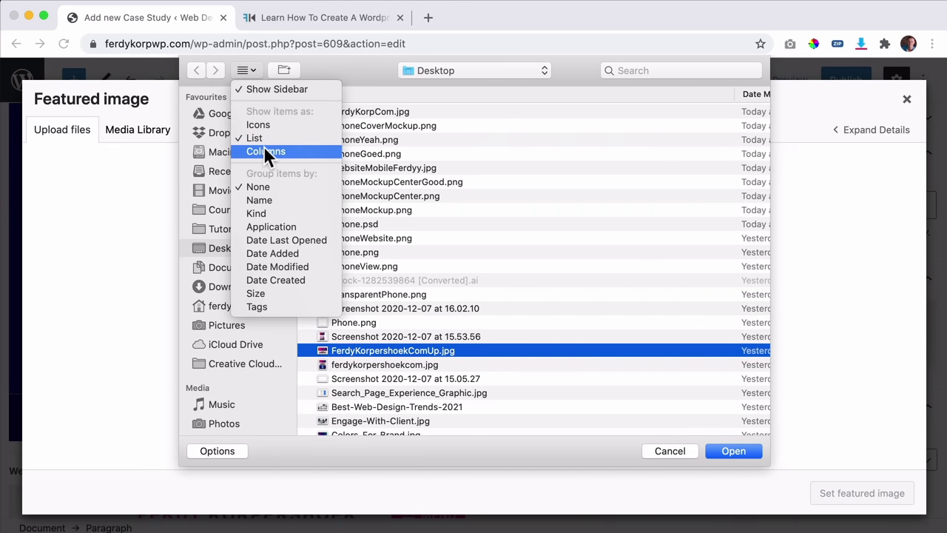
pyautogui.click(264, 150)
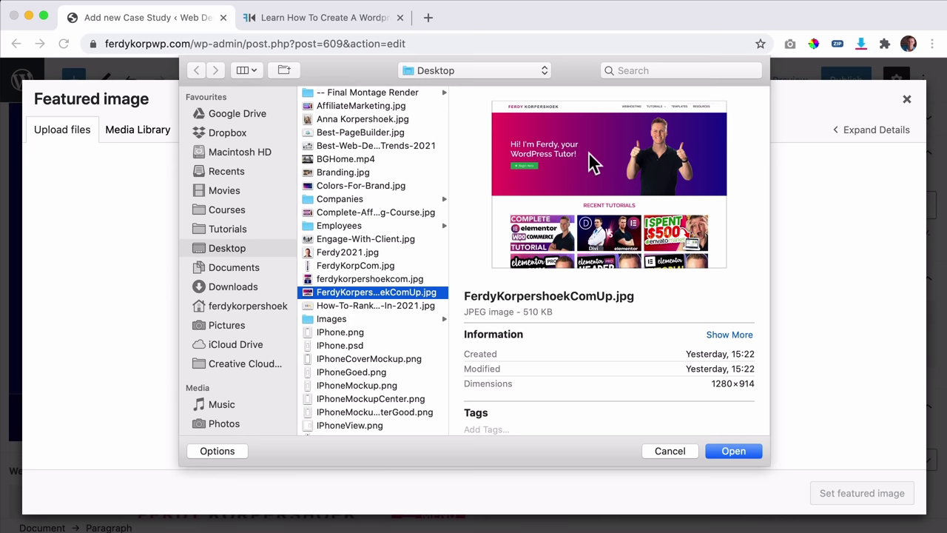
pyautogui.click(734, 451)
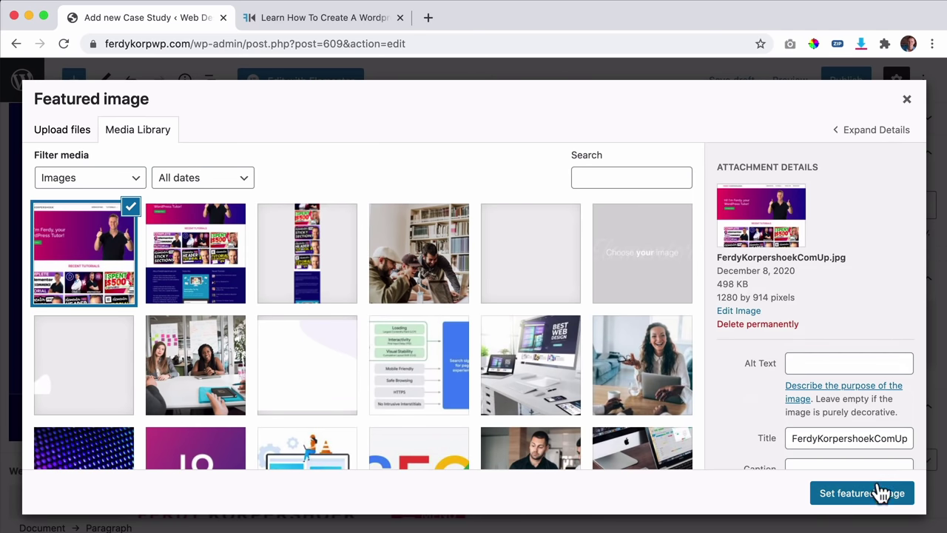
pyautogui.click(876, 502)
# Step: Add the new category Websites to the case study and publish it
pyautogui.scroll(5, 734, 353)
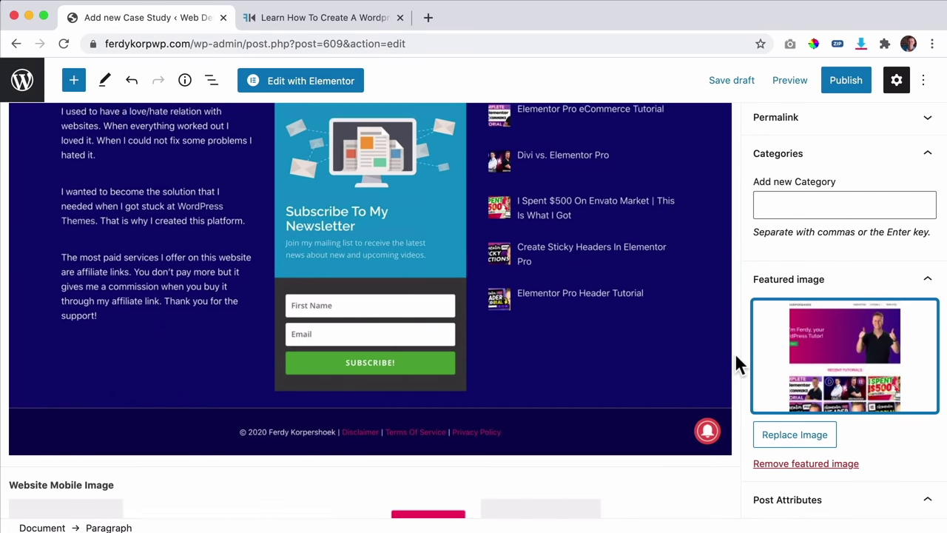
pyautogui.scroll(15, 557, 325)
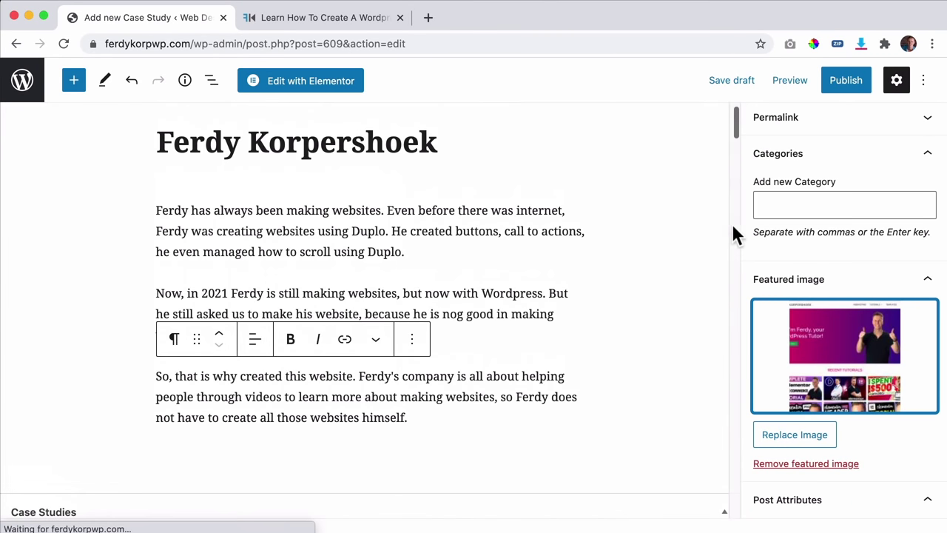
pyautogui.click(823, 205)
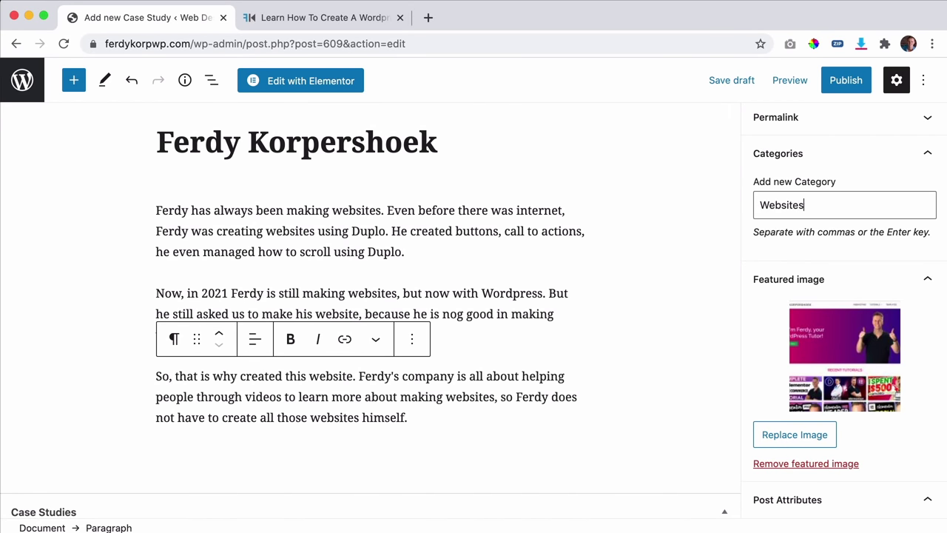
pyautogui.press('Tab')
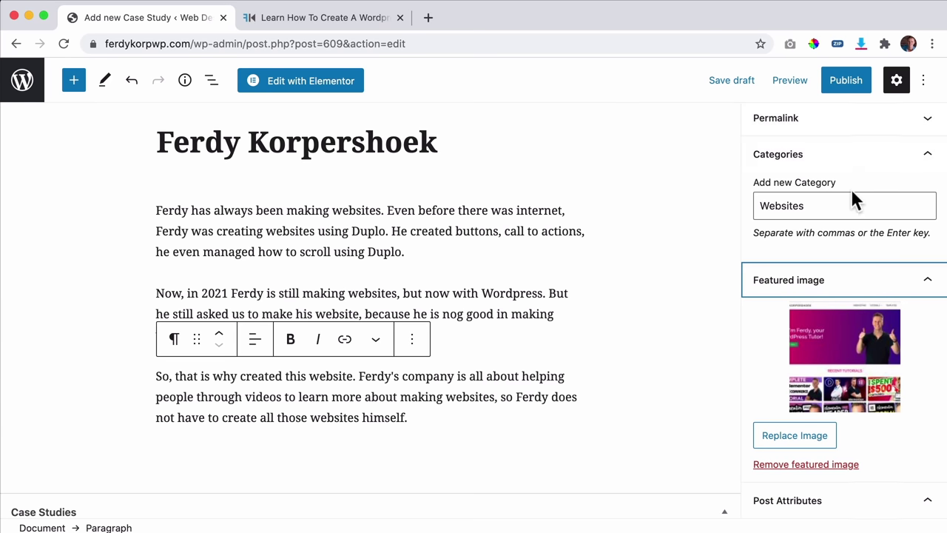
pyautogui.scroll(1, 855, 204)
pyautogui.hotkey('shift', 'Tab')
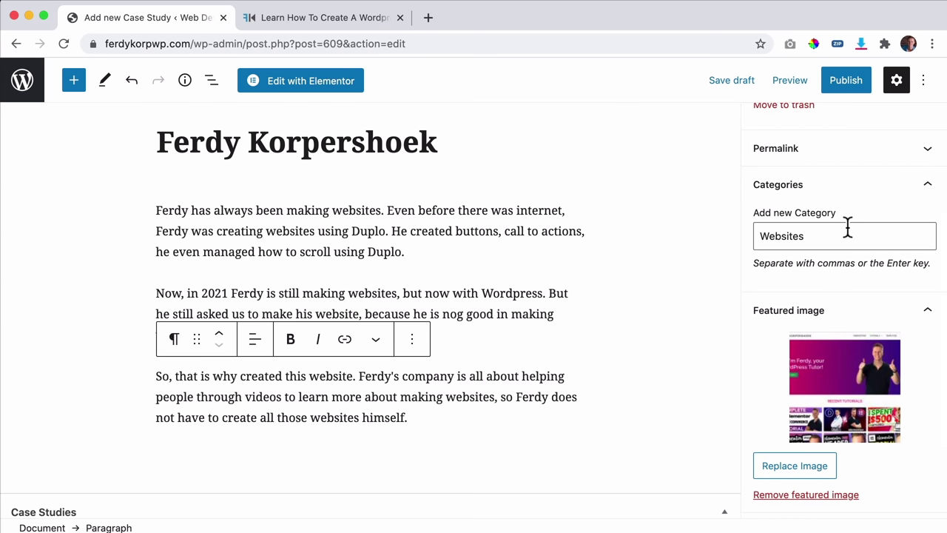
pyautogui.press('Return')
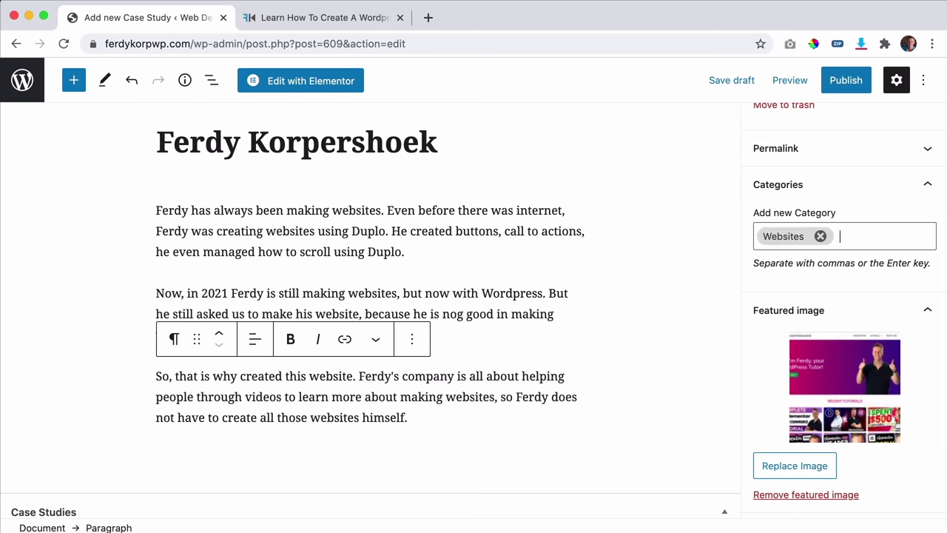
pyautogui.click(851, 87)
pyautogui.click(830, 83)
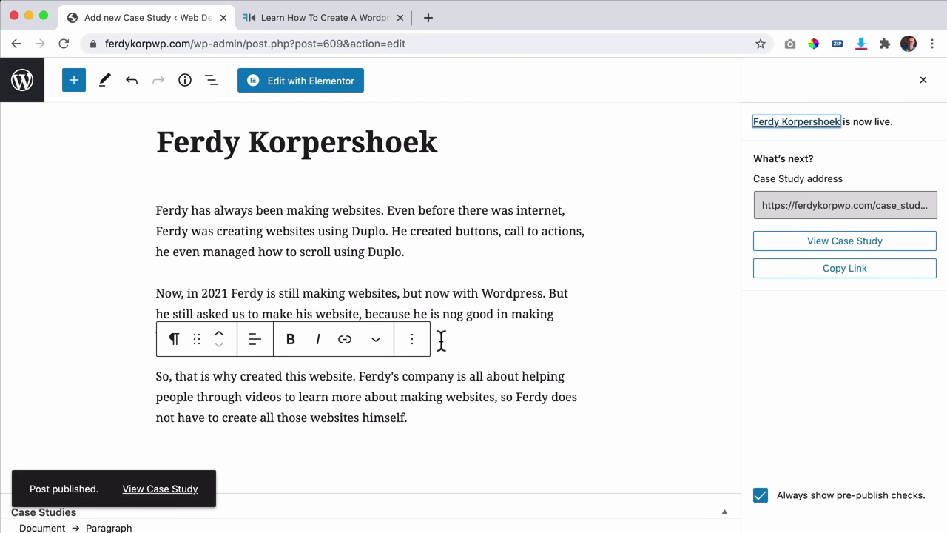
# Step: Review the published case study's text, website URL and images, and return to the list of case studies
pyautogui.scroll(-10, 544, 237)
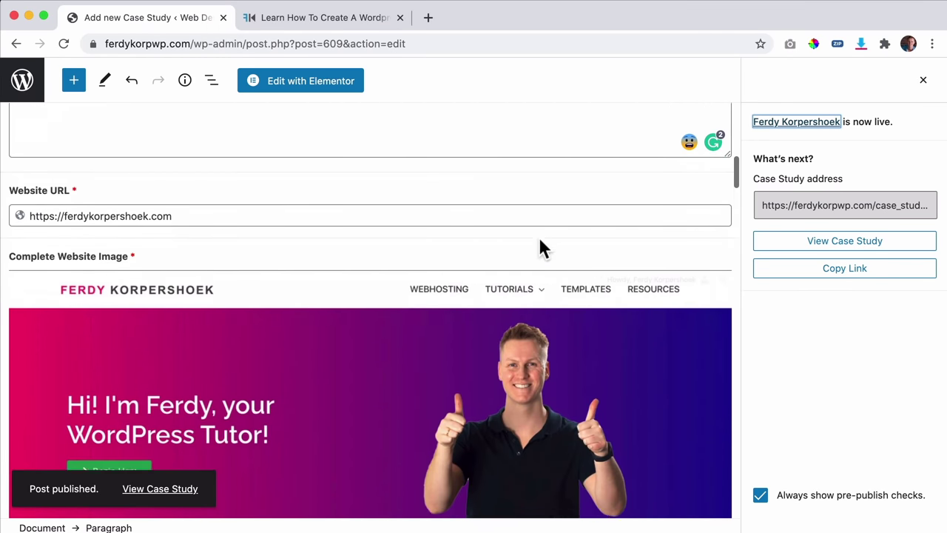
pyautogui.scroll(-15, 539, 240)
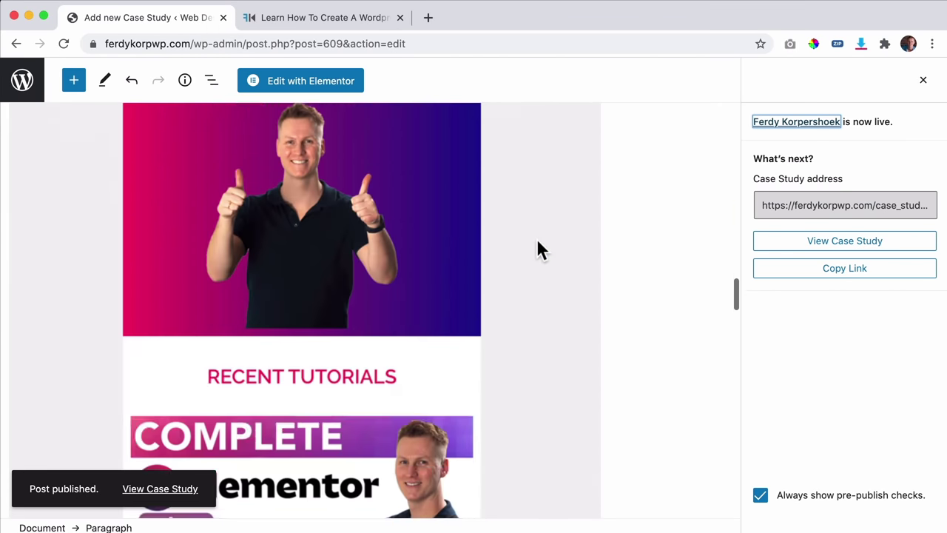
pyautogui.scroll(-5, 532, 238)
pyautogui.scroll(-12, 421, 311)
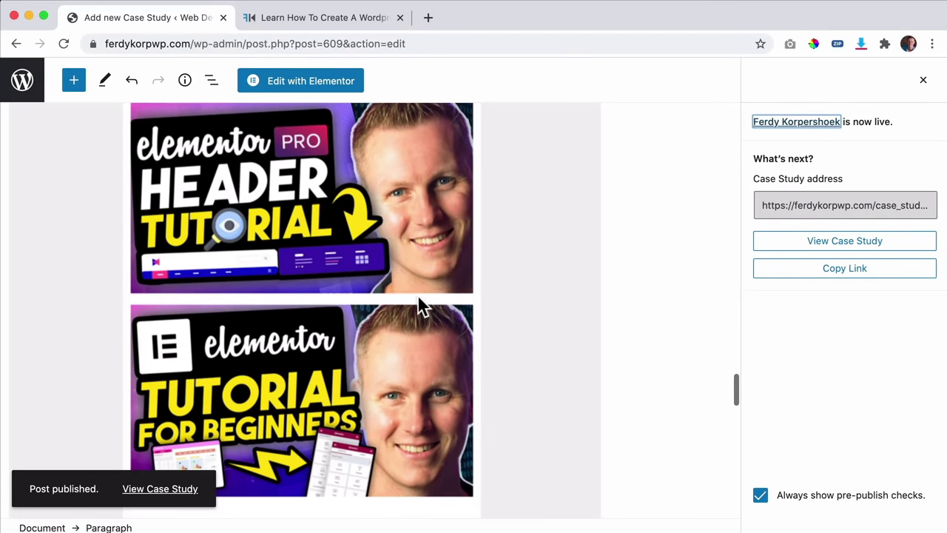
pyautogui.scroll(20, 419, 304)
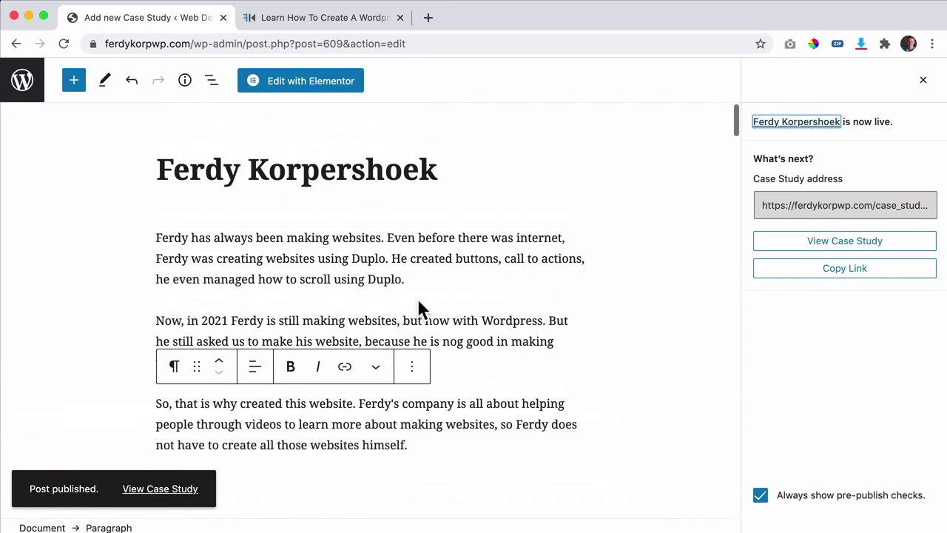
pyautogui.click(24, 91)
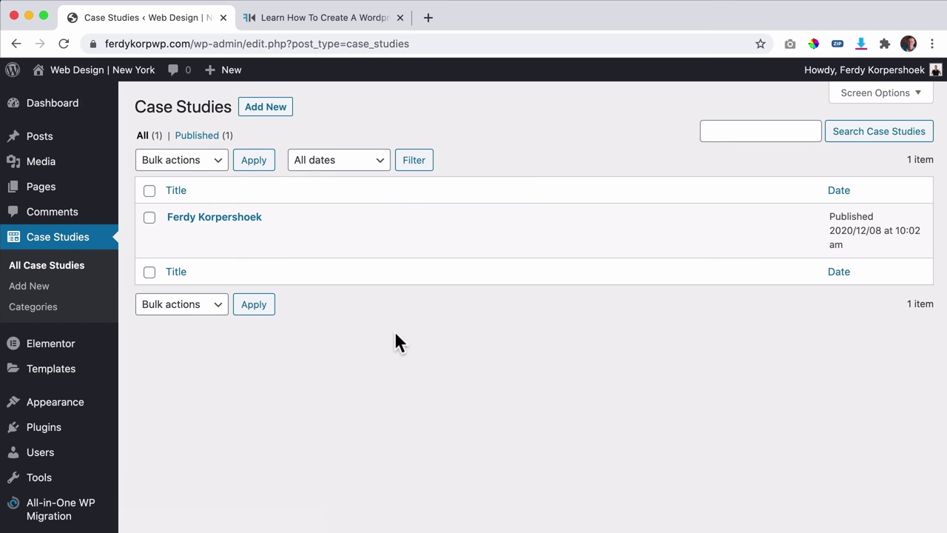
# Step: Find and open the Theme Builder and show its Single Post templates
pyautogui.press('super+e')
pyautogui.write('theme')
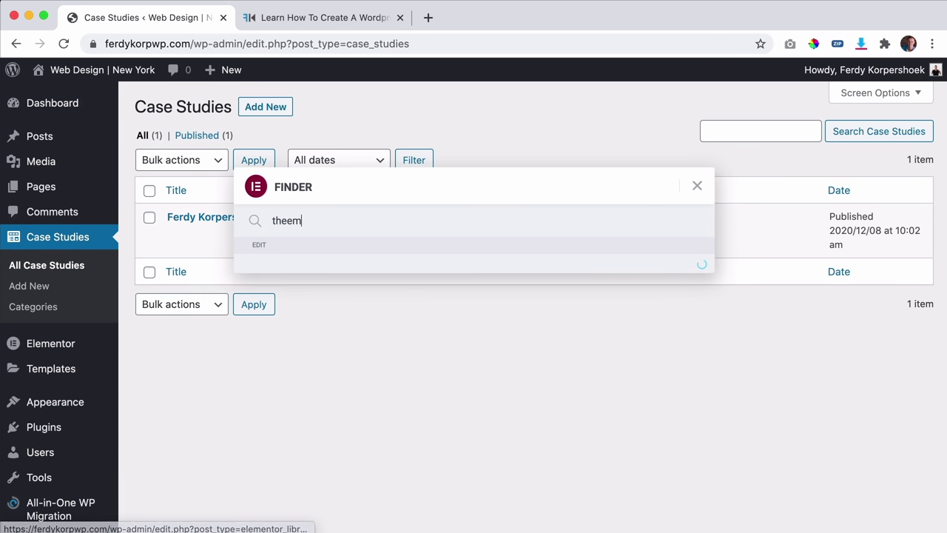
pyautogui.press('BackSpace')
pyautogui.press('BackSpace')
pyautogui.write('me builde')
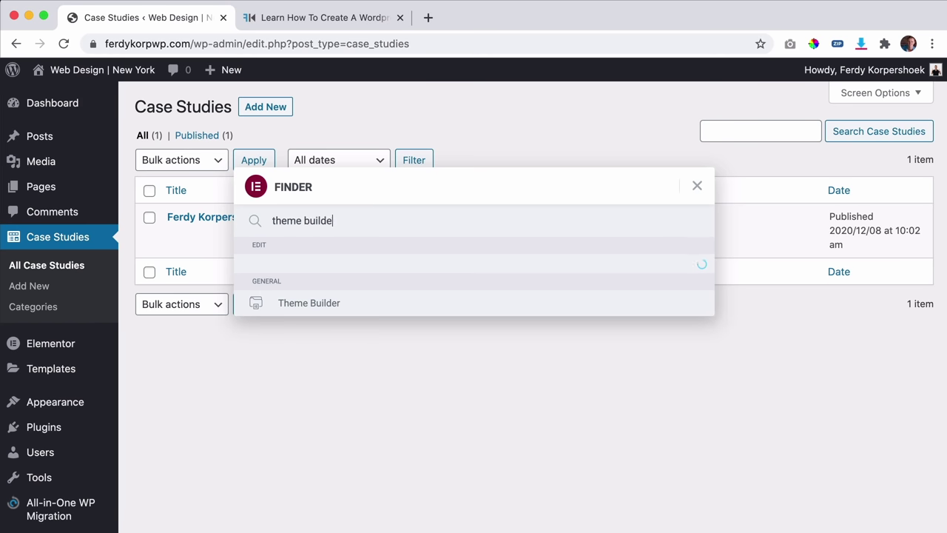
pyautogui.write('r')
pyautogui.press('Return')
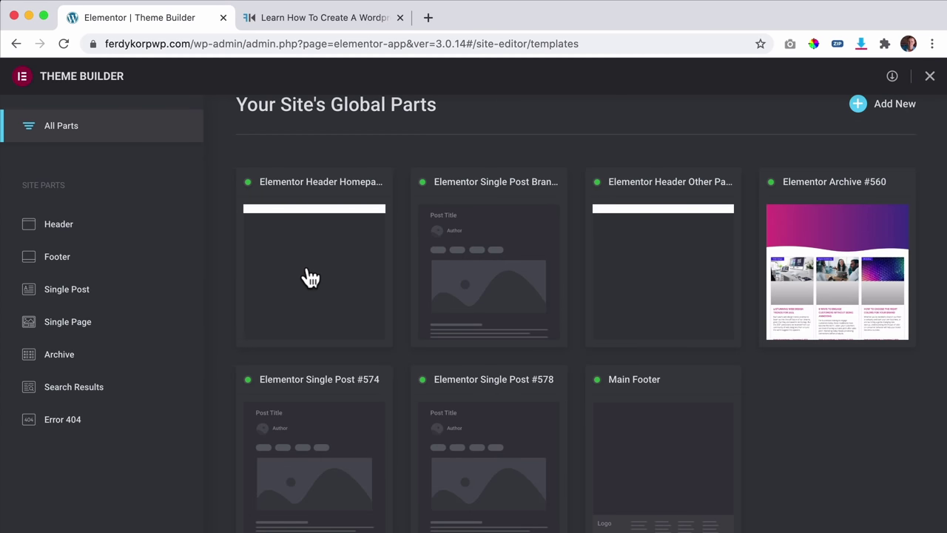
pyautogui.click(75, 290)
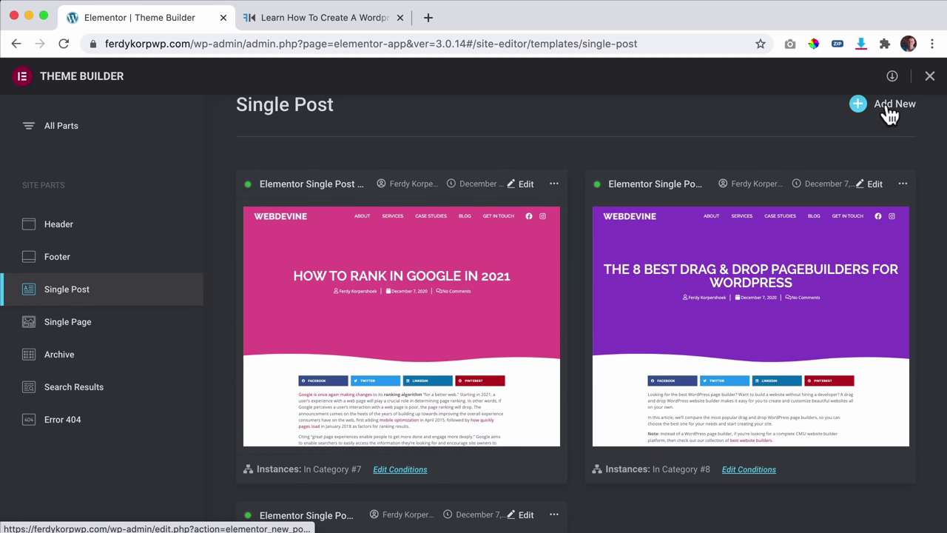
# Step: Examine the previews of the existing single post templates and the categories they apply to
pyautogui.scroll(-1, 407, 281)
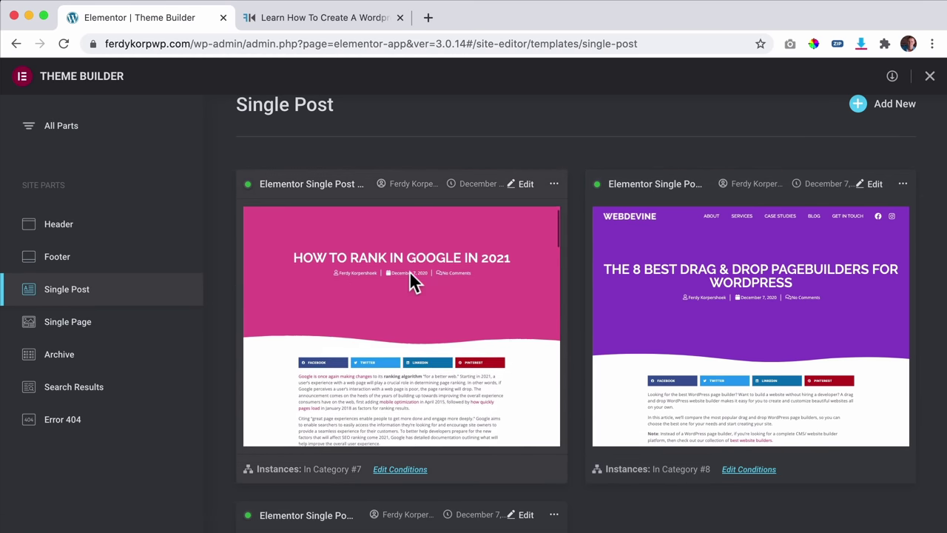
pyautogui.scroll(1, 403, 273)
pyautogui.scroll(-2, 537, 275)
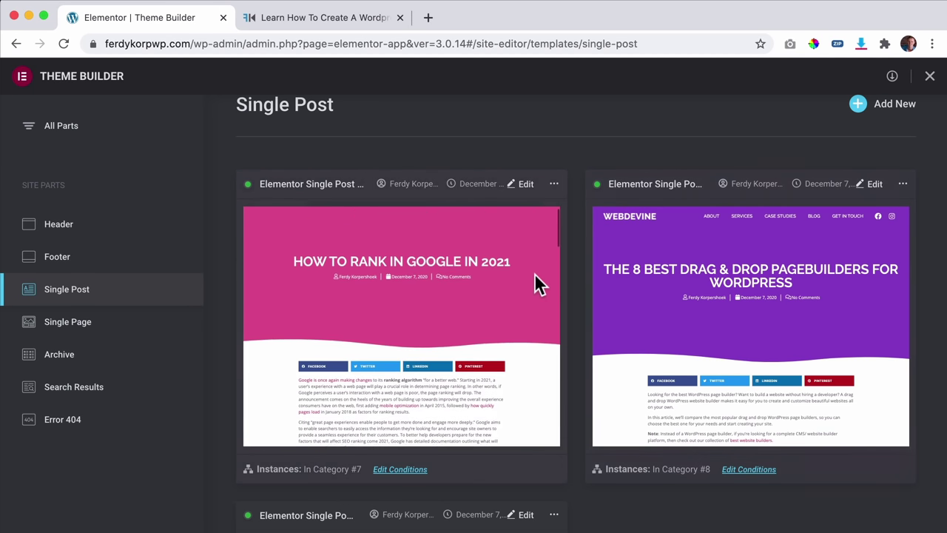
pyautogui.scroll(-5, 575, 268)
pyautogui.scroll(5, 575, 267)
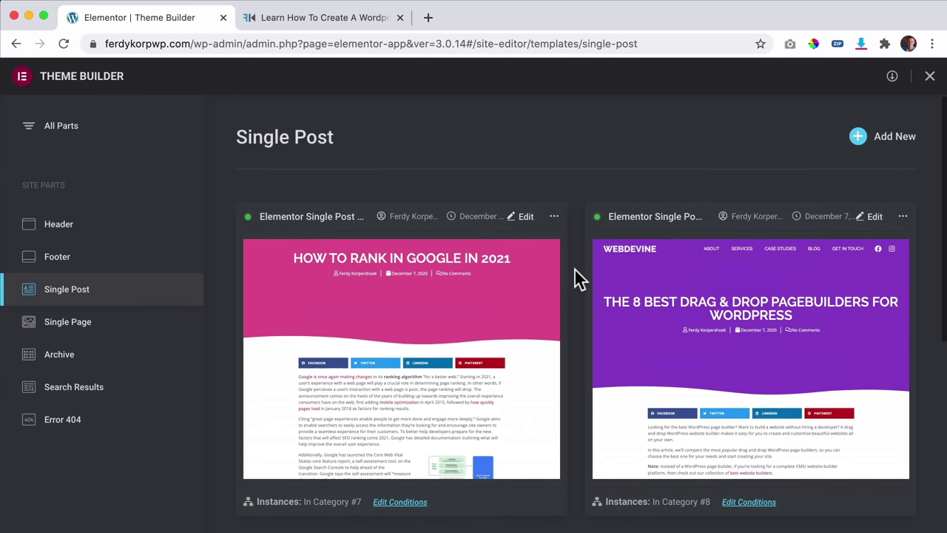
pyautogui.scroll(-3, 457, 271)
pyautogui.scroll(3, 457, 272)
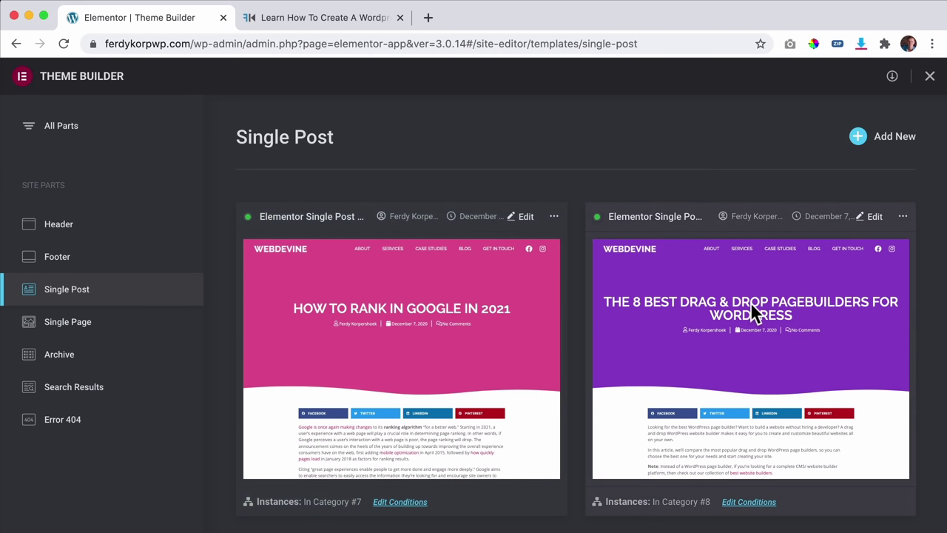
pyautogui.scroll(-5, 553, 304)
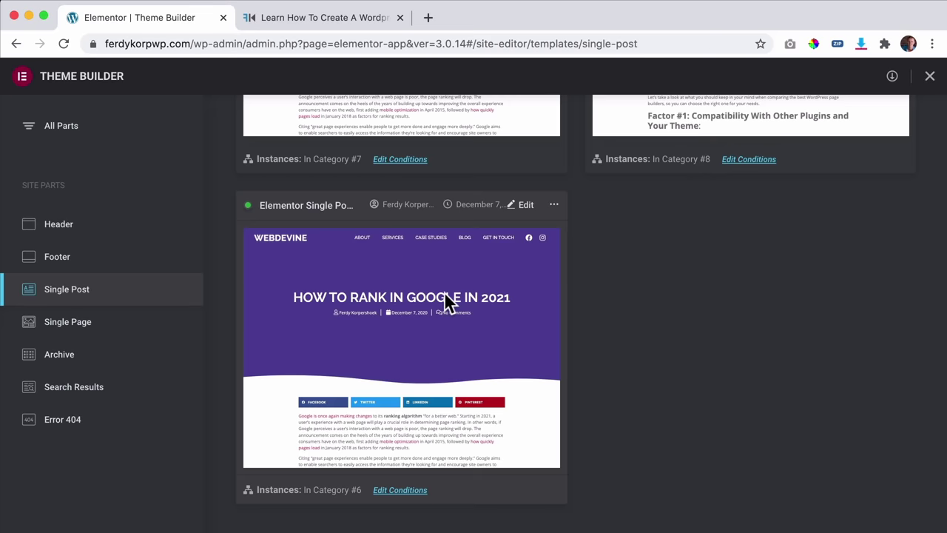
pyautogui.scroll(5, 618, 336)
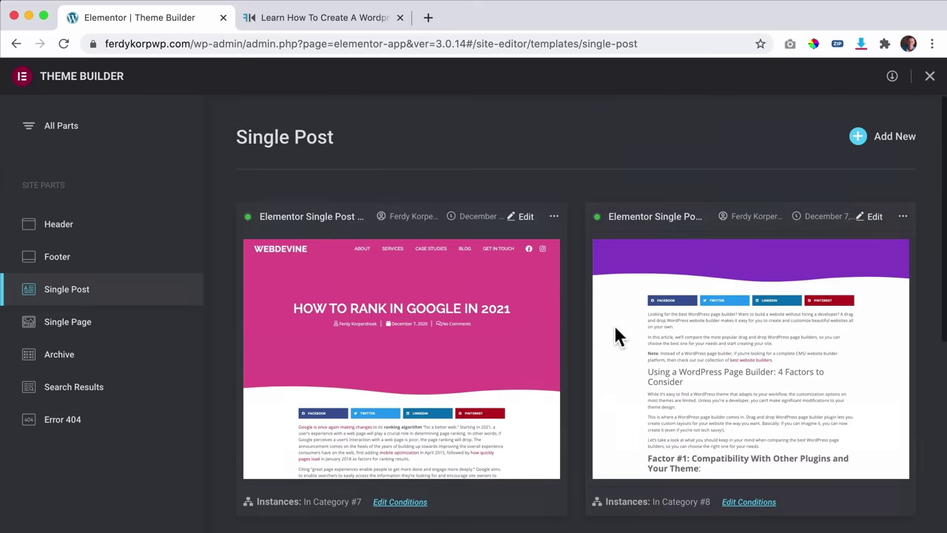
# Step: Add a new Single Post template and dismiss the template library to start from a blank layout
pyautogui.click(890, 142)
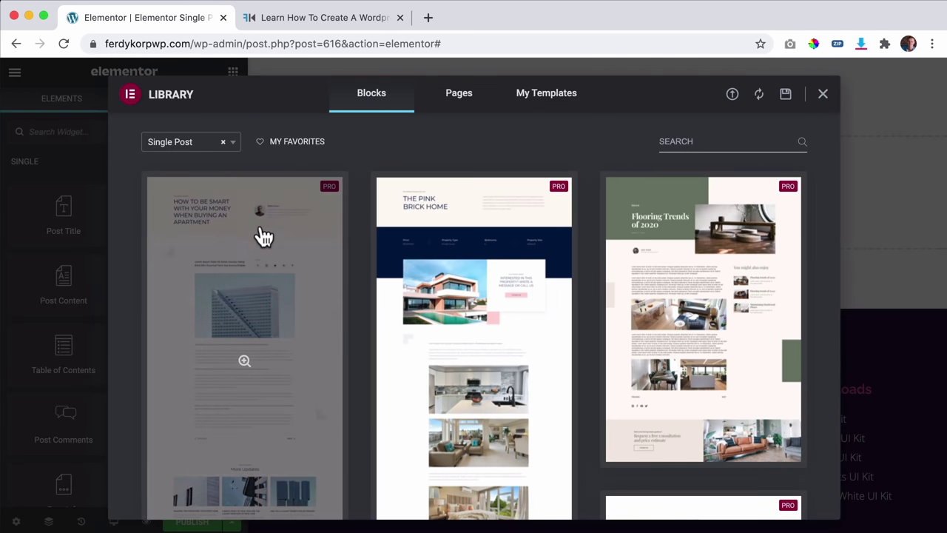
pyautogui.scroll(-5, 360, 243)
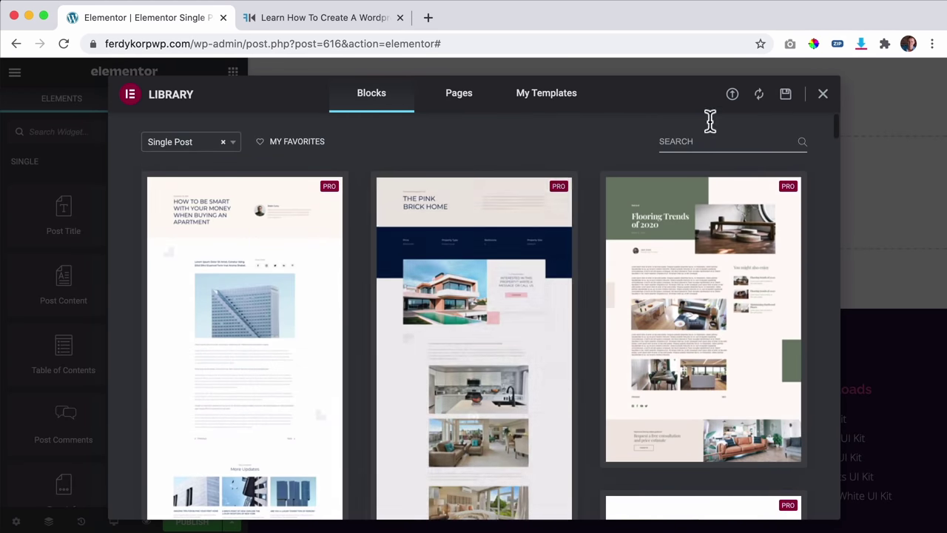
pyautogui.click(823, 96)
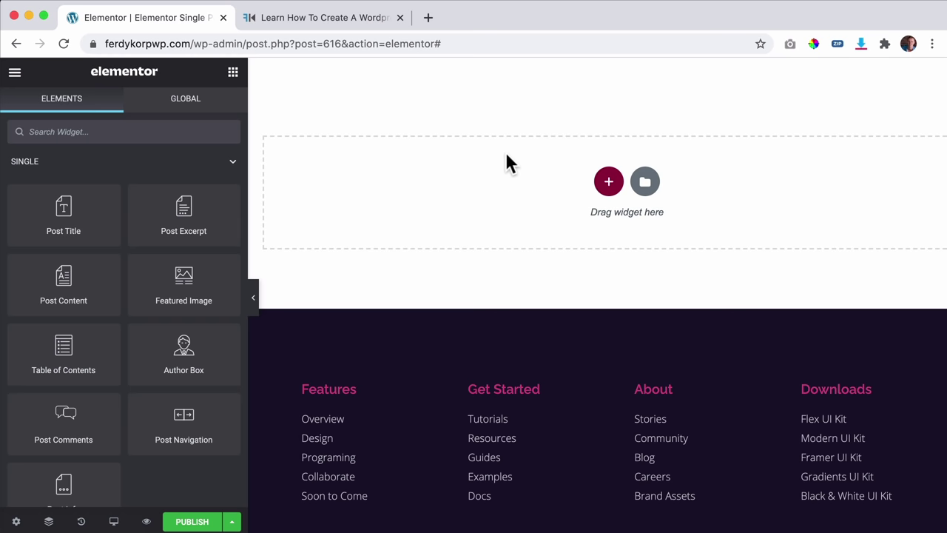
# Step: Set the new single post template's page layout to Elementor Full Width
pyautogui.click(16, 521)
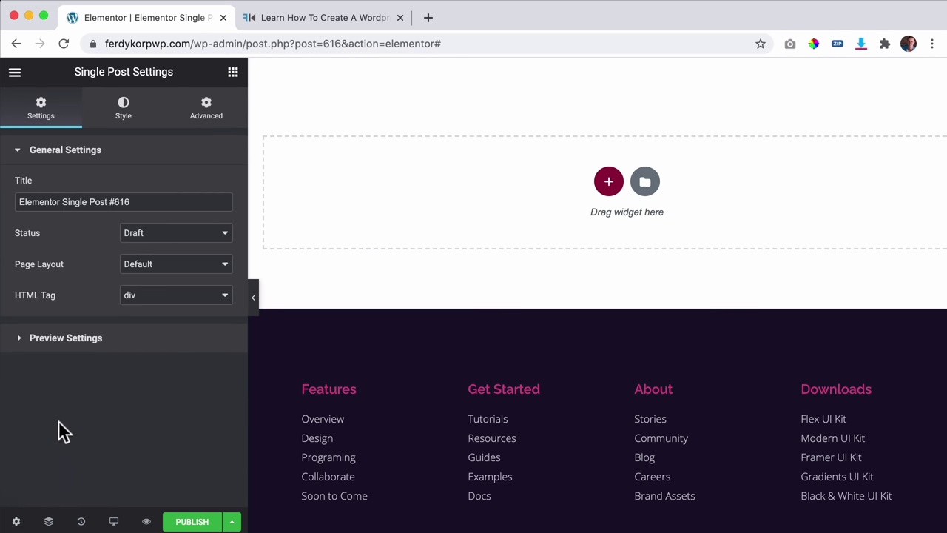
pyautogui.click(77, 338)
pyautogui.click(169, 316)
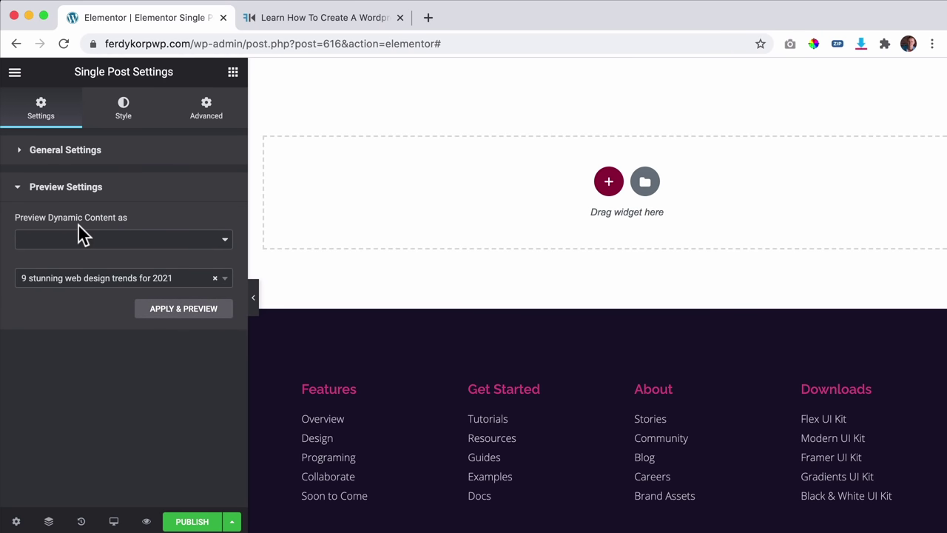
pyautogui.click(53, 181)
pyautogui.click(52, 155)
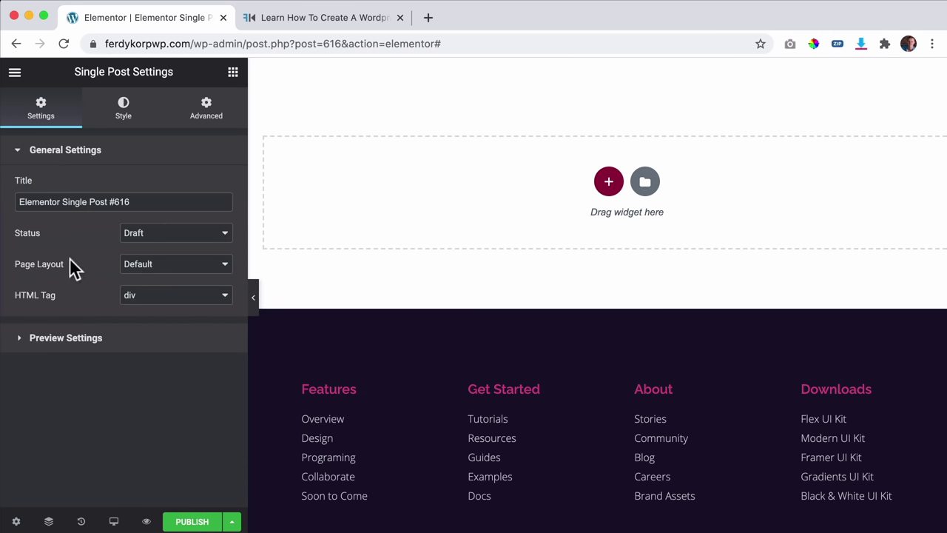
pyautogui.click(169, 265)
pyautogui.click(171, 288)
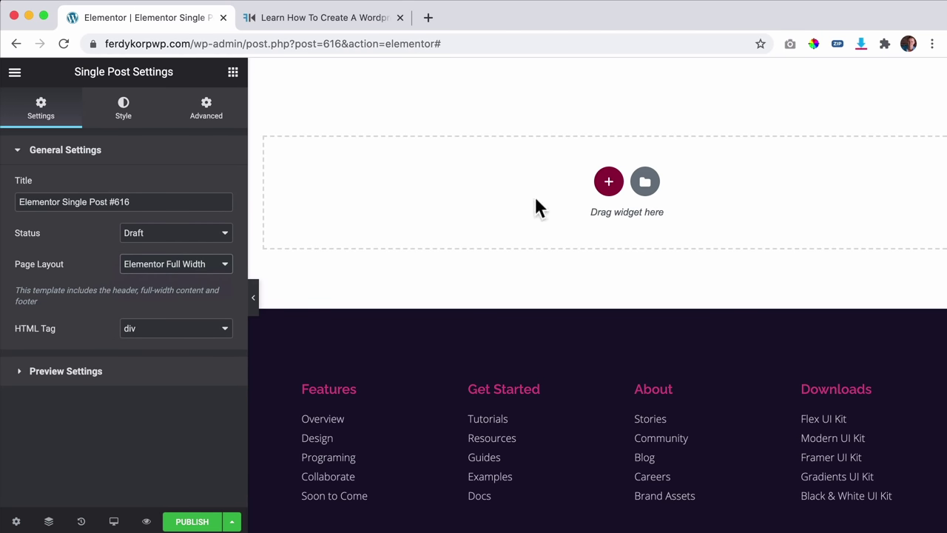
# Step: Add a single-column section to the template and set its height to Min Height
pyautogui.click(608, 183)
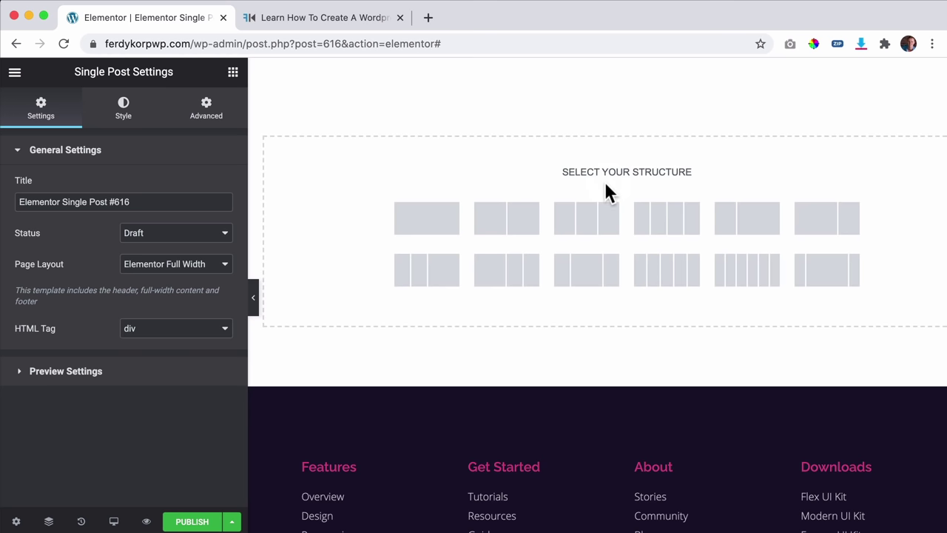
pyautogui.click(439, 221)
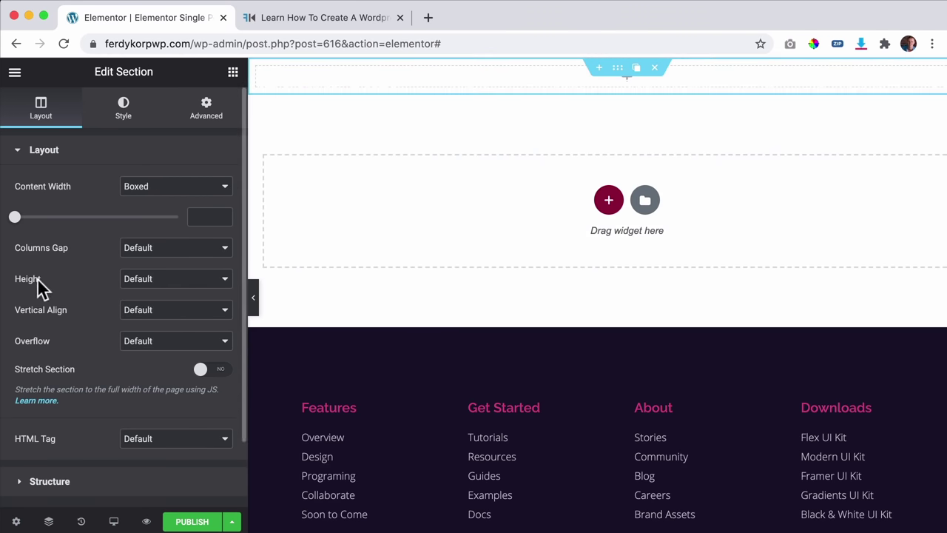
pyautogui.click(161, 277)
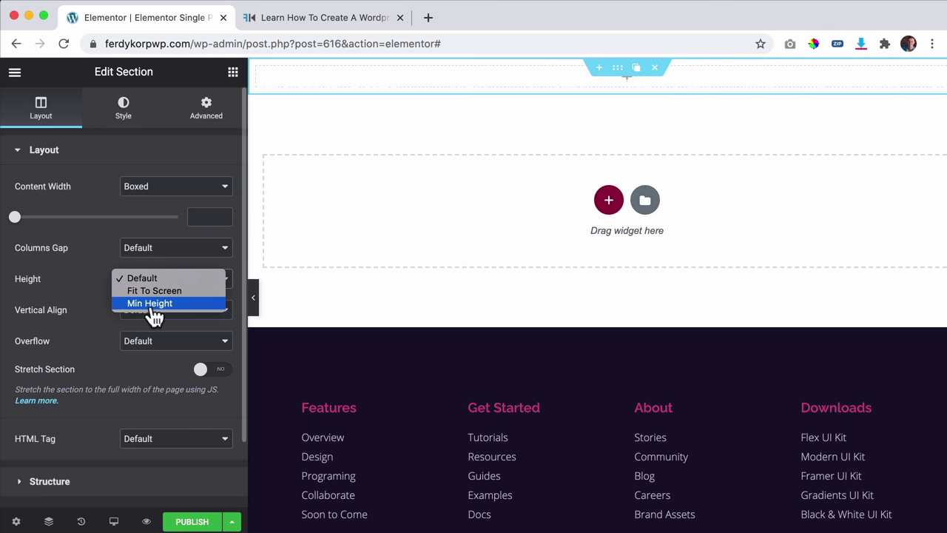
pyautogui.click(151, 304)
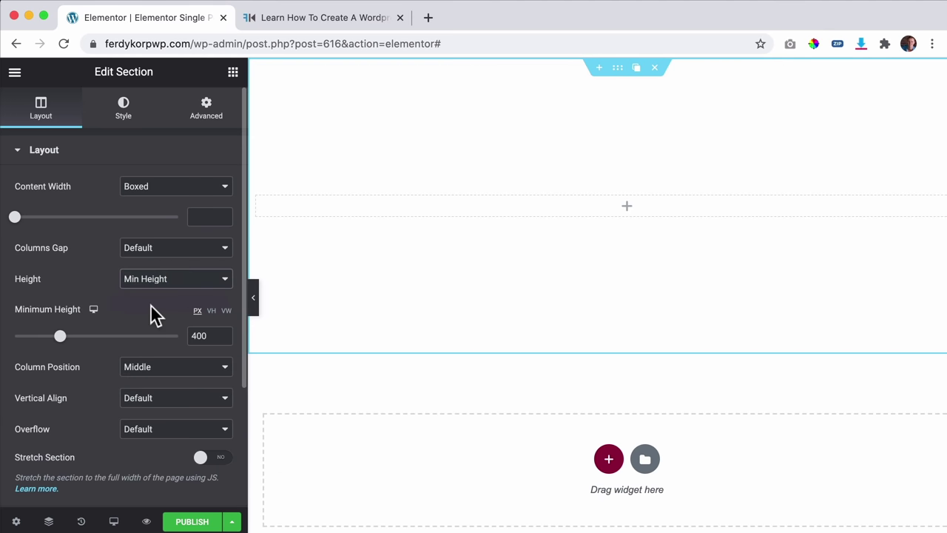
# Step: Give the section a linear gradient background from the global Primary to the Accent color at a 90-degree angle
pyautogui.click(124, 117)
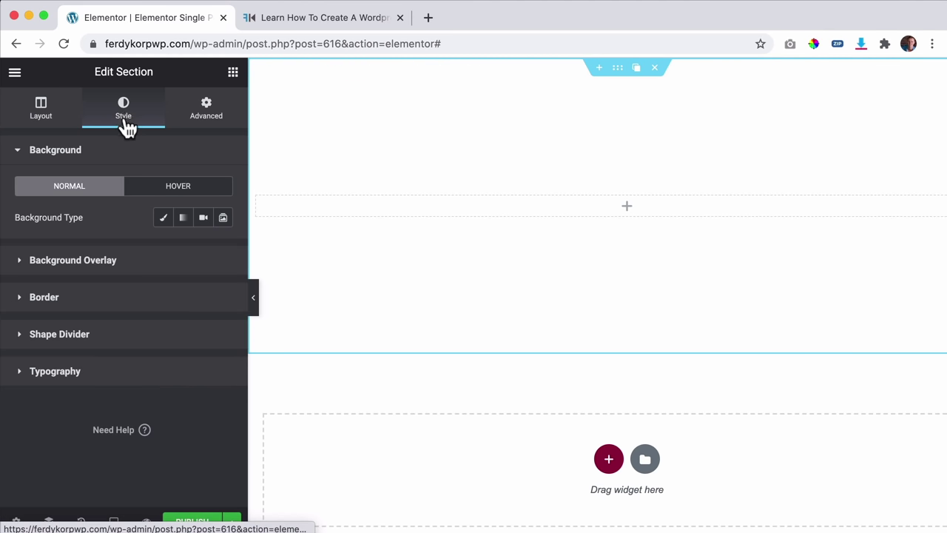
pyautogui.click(183, 224)
pyautogui.click(204, 249)
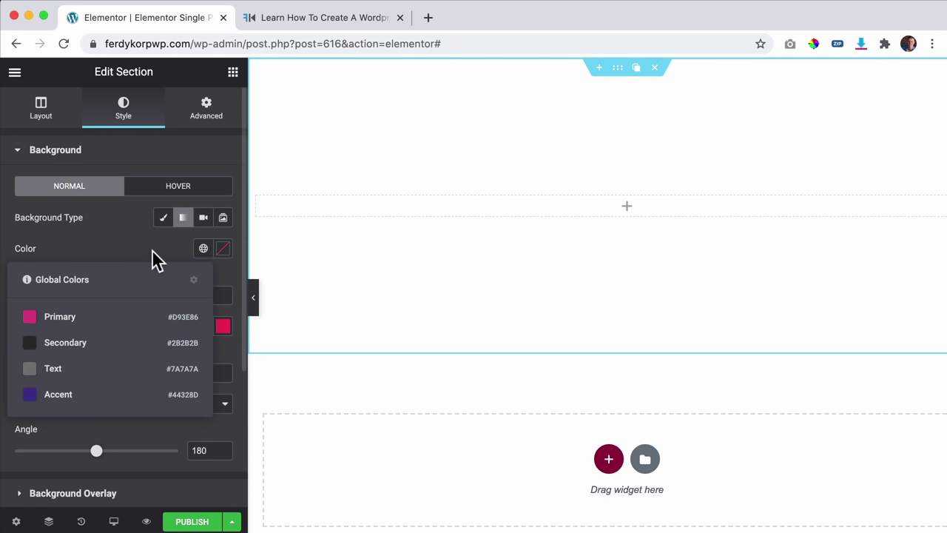
pyautogui.click(74, 316)
pyautogui.click(202, 329)
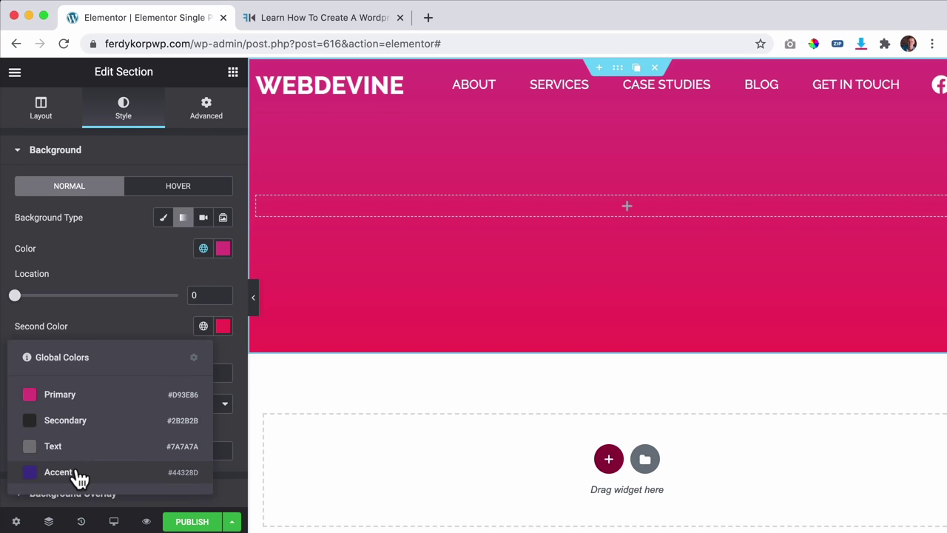
pyautogui.click(77, 471)
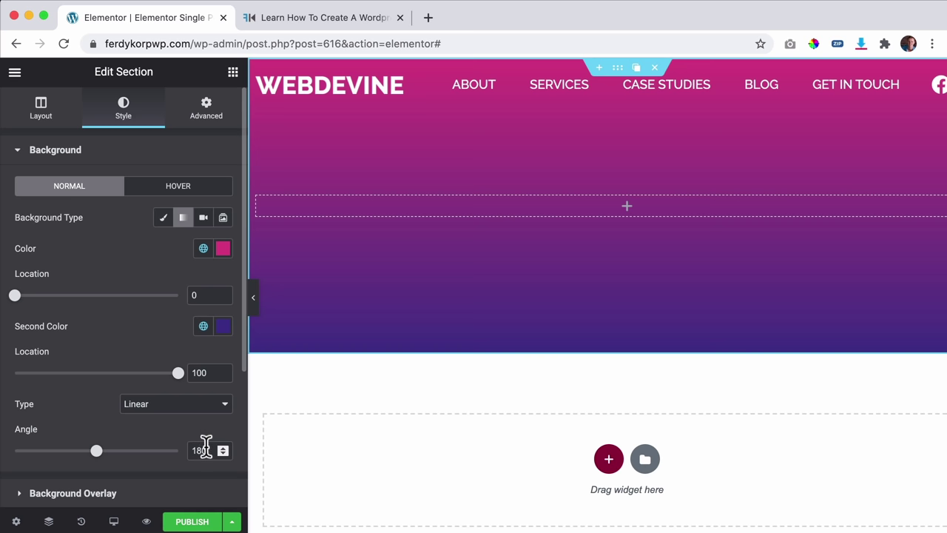
pyautogui.write('90')
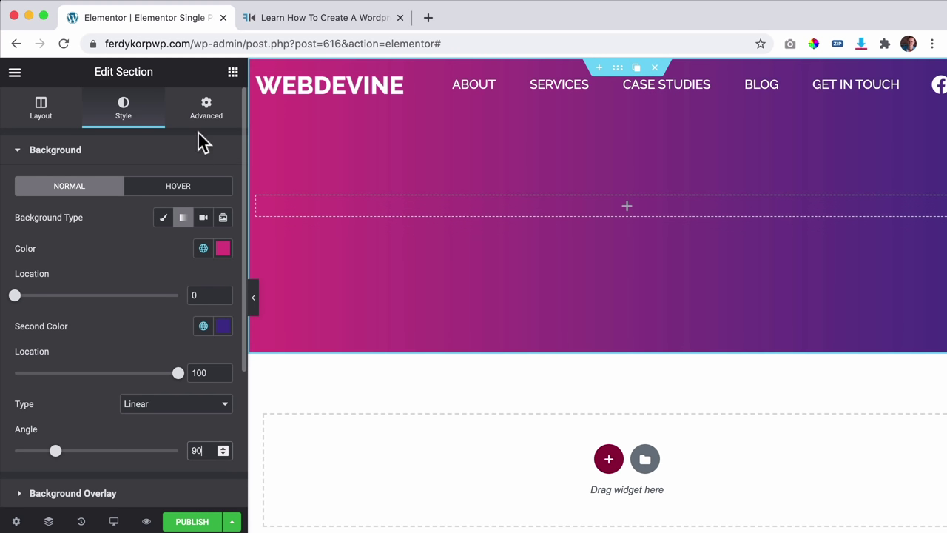
# Step: Duplicate the section's column and place a Post Title widget in the first column
pyautogui.moveTo(264, 214)
pyautogui.click(276, 199)
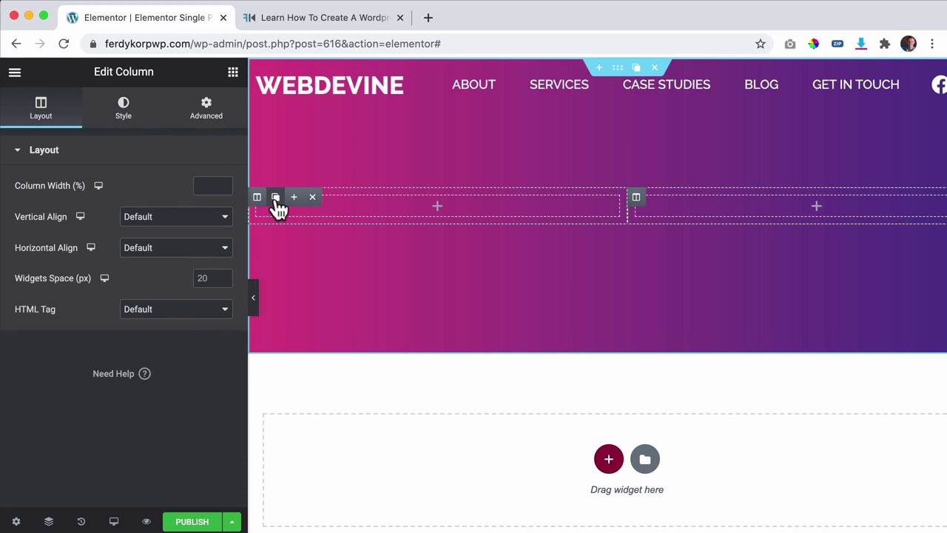
pyautogui.click(16, 72)
pyautogui.click(93, 201)
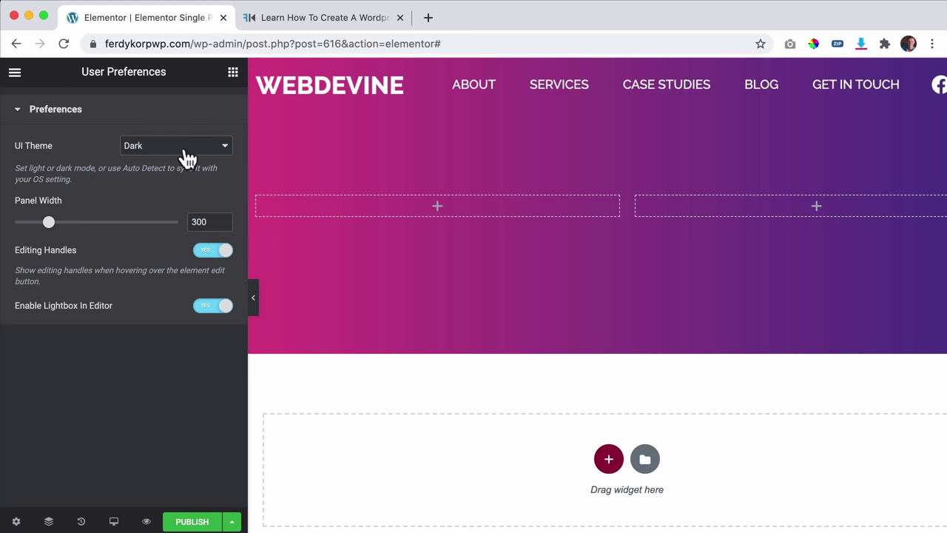
pyautogui.click(234, 74)
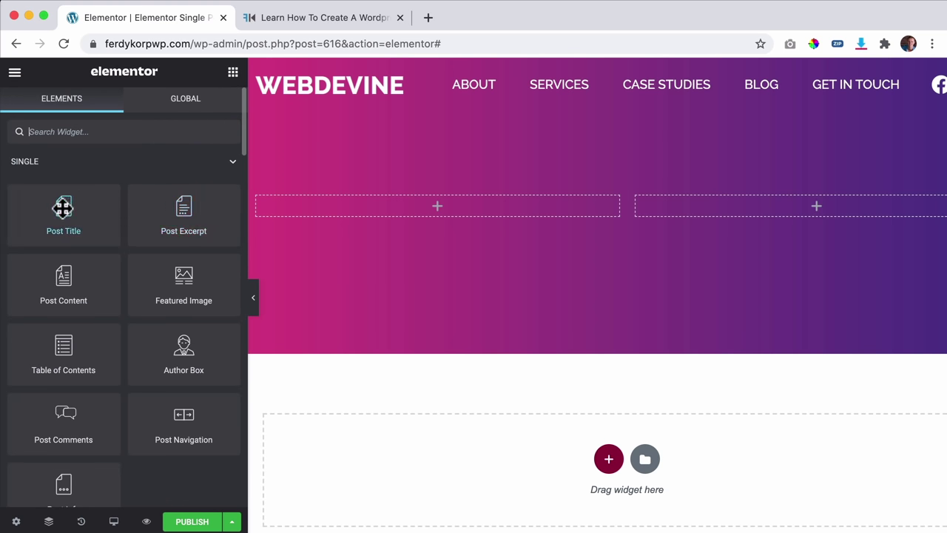
pyautogui.moveTo(71, 204); pyautogui.dragTo(367, 198)
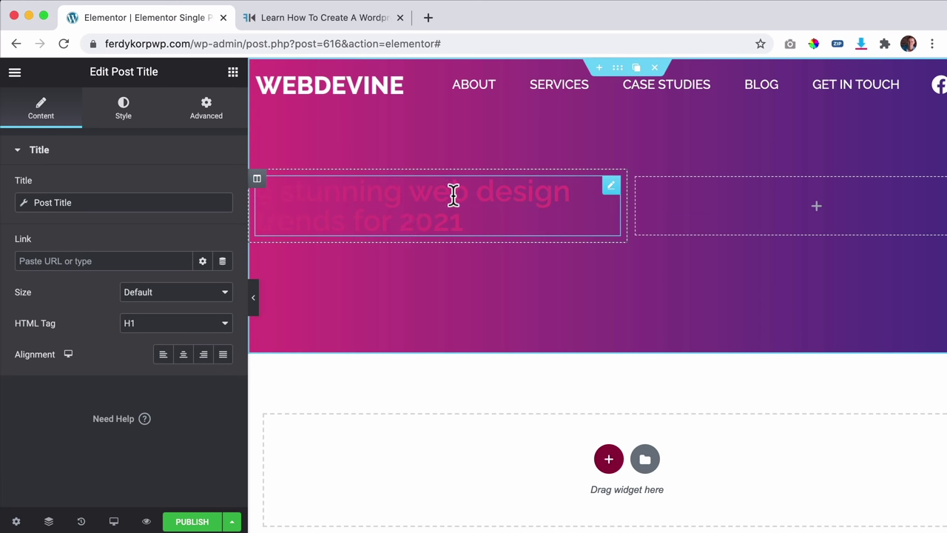
# Step: Replace the Post Title widget in the first column with a Heading widget and enter the person's full name as its title
pyautogui.moveTo(605, 196)
pyautogui.click(575, 185)
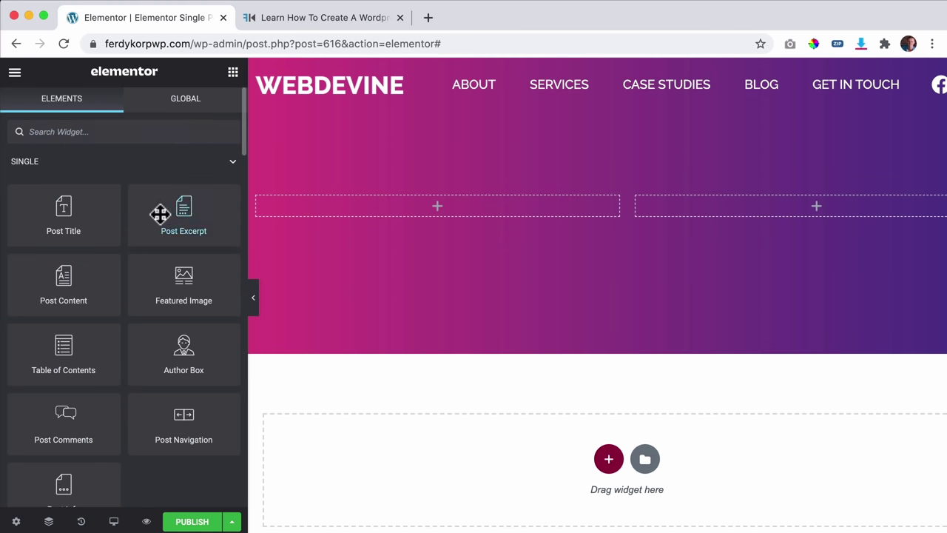
pyautogui.scroll(-2, 163, 211)
pyautogui.scroll(-5, 178, 222)
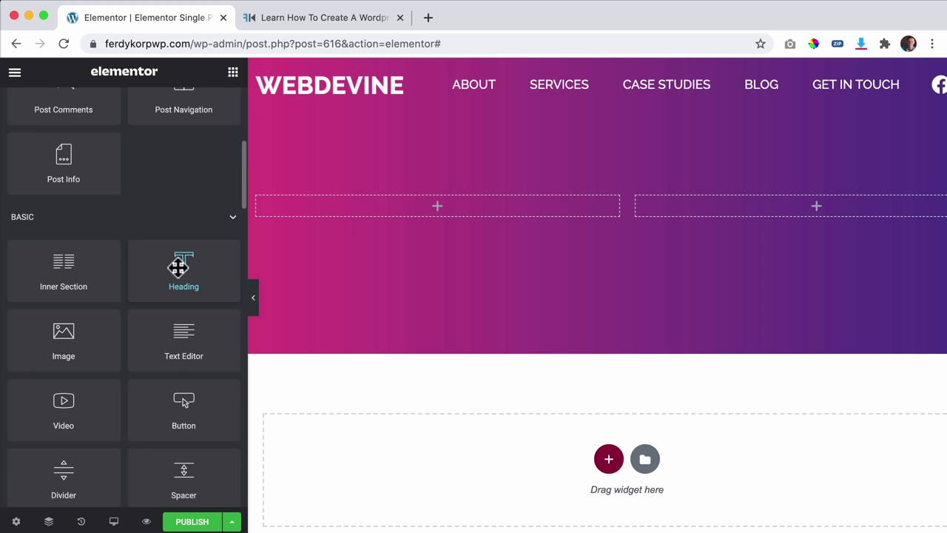
pyautogui.moveTo(184, 258); pyautogui.dragTo(346, 197)
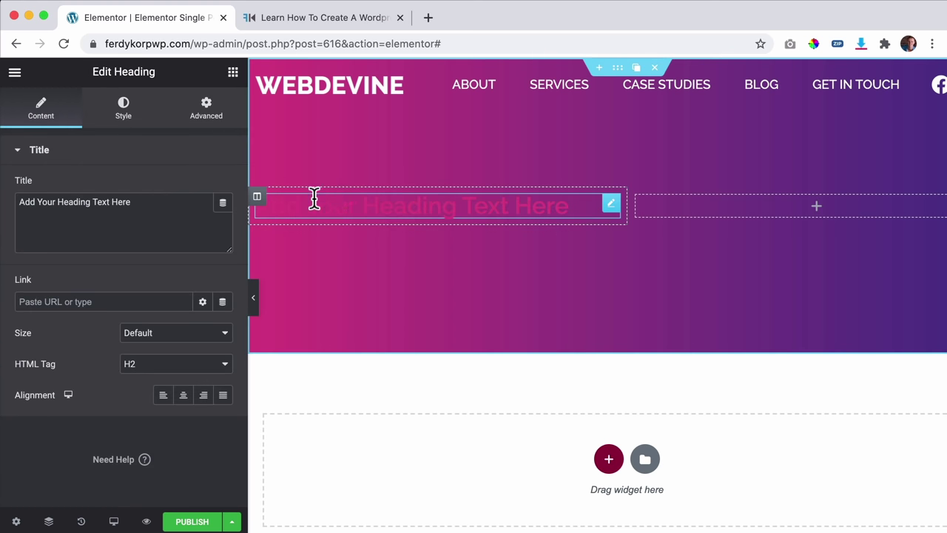
pyautogui.tripleClick(129, 207)
pyautogui.write('Ferdy Korpershoek')
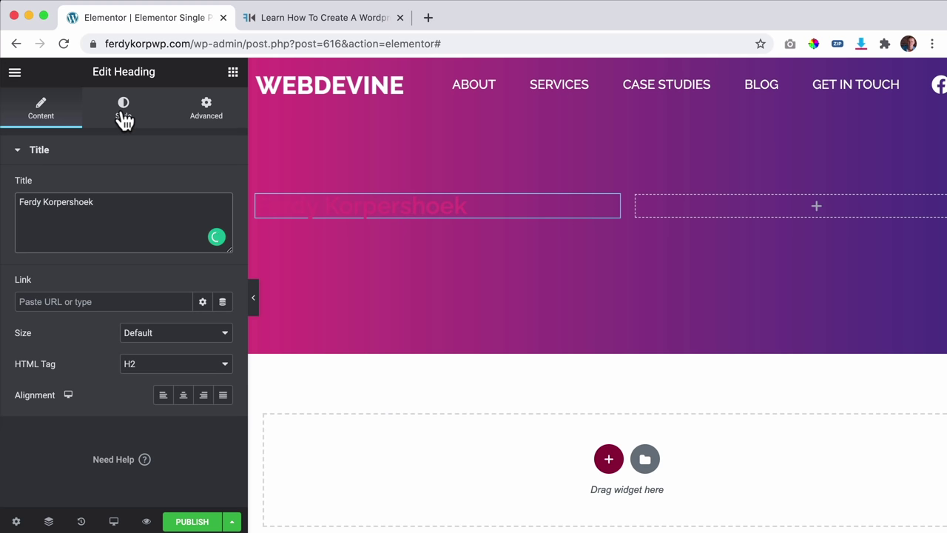
# Step: Style the heading with white text and an Uppercase text transform
pyautogui.click(124, 111)
pyautogui.click(222, 205)
pyautogui.moveTo(104, 268)
pyautogui.mouseDown()
pyautogui.moveTo(80, 246)
pyautogui.moveTo(53, 241)
pyautogui.mouseUp()
pyautogui.click(123, 185)
pyautogui.click(223, 217)
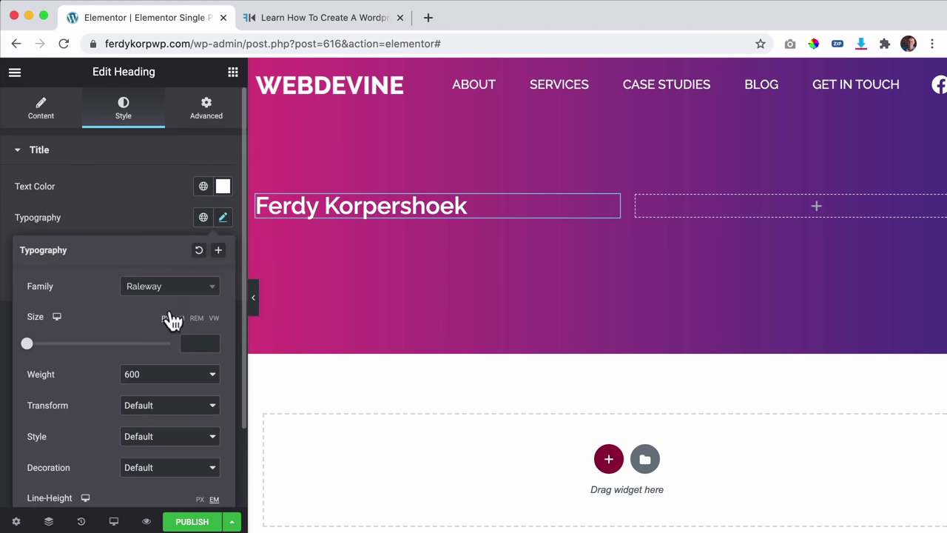
pyautogui.click(156, 407)
pyautogui.click(152, 418)
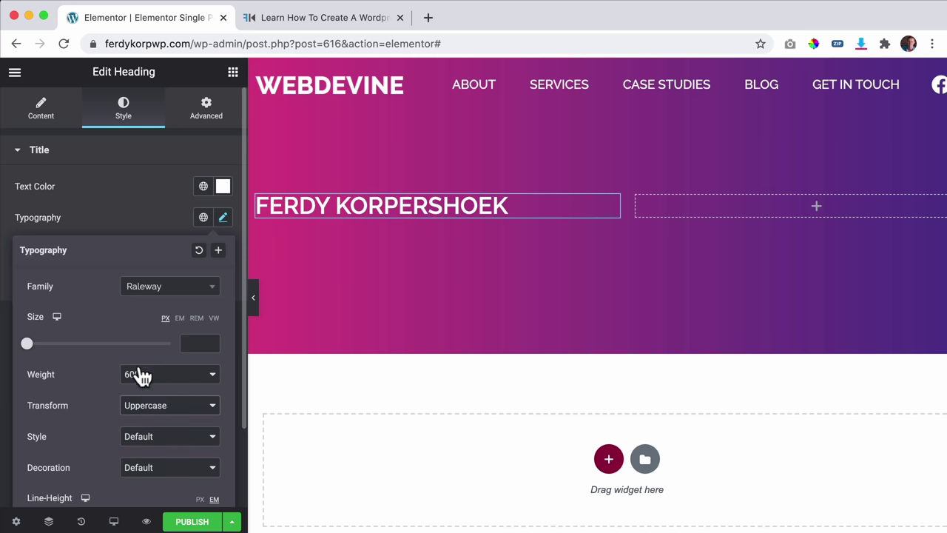
pyautogui.click(136, 233)
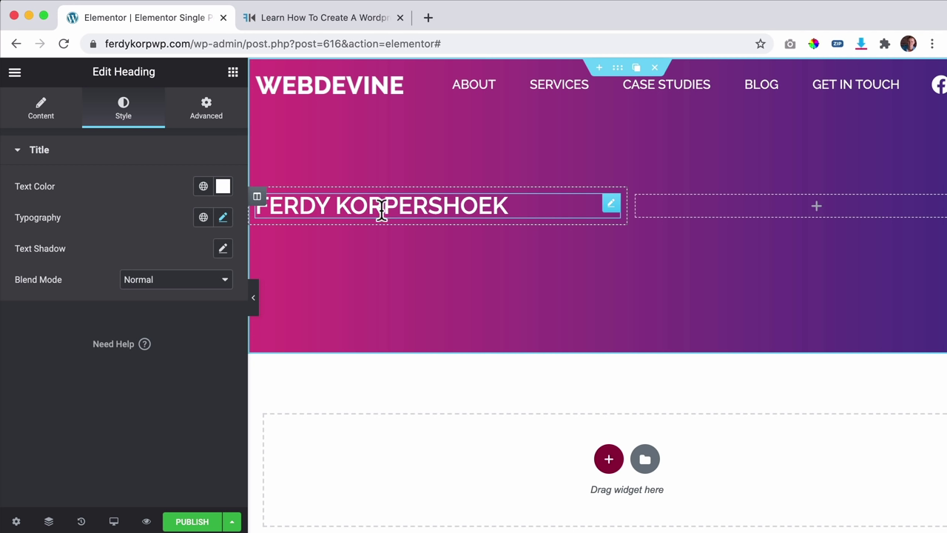
# Step: Replace the heading's static title with a dynamic ACF Field tag using the Company field
pyautogui.click(46, 113)
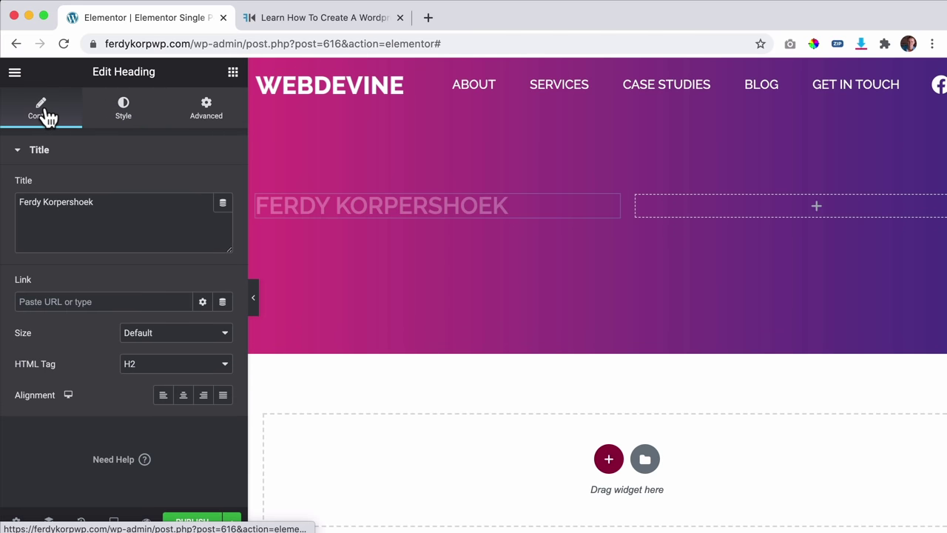
pyautogui.click(222, 206)
pyautogui.scroll(-5, 135, 266)
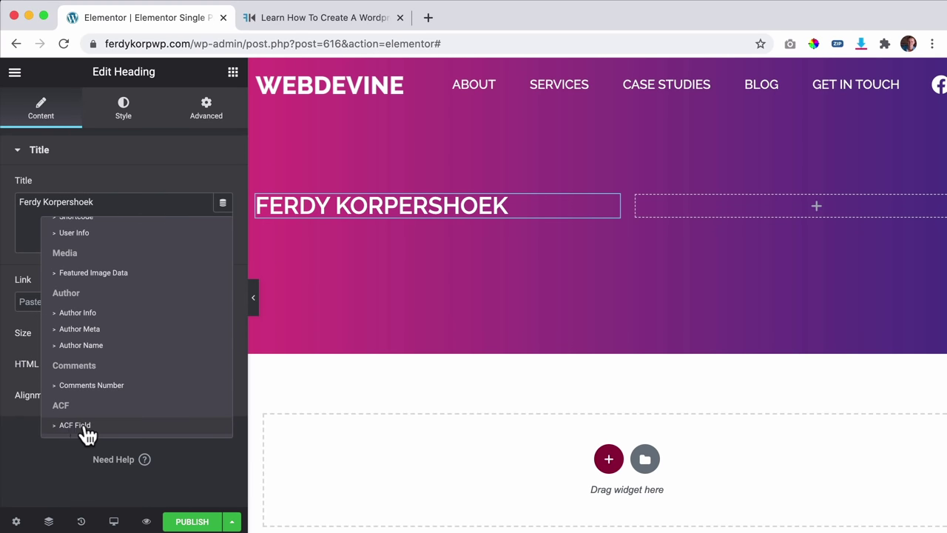
pyautogui.click(80, 426)
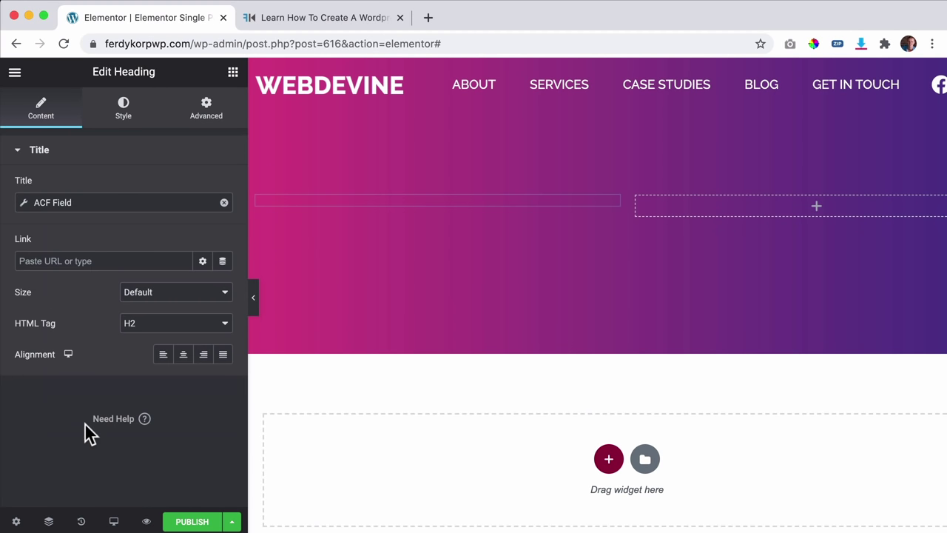
pyautogui.click(101, 211)
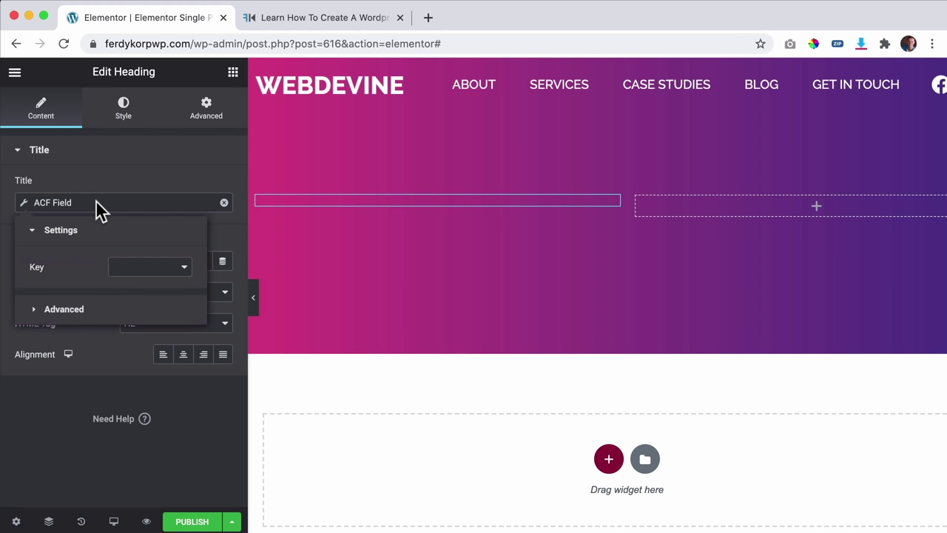
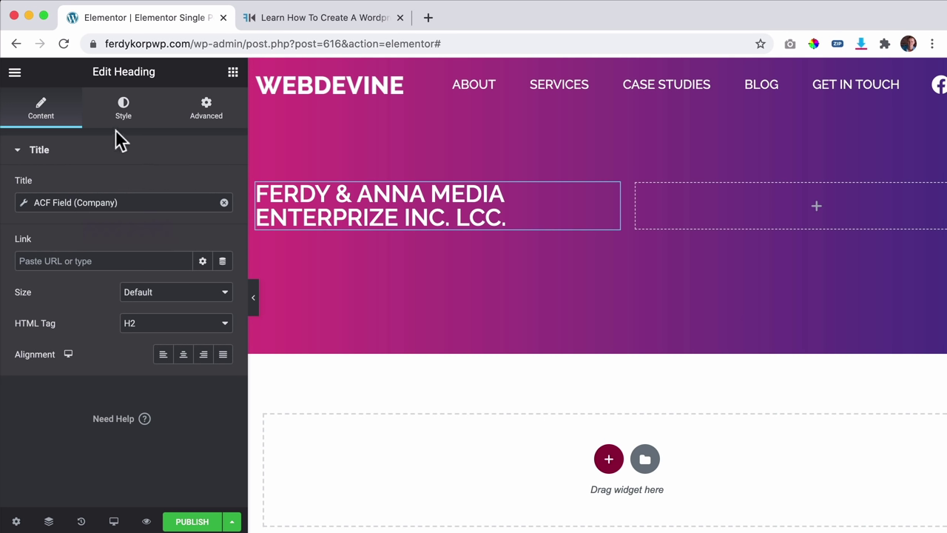
# Step: Add a Text Editor widget below the company heading and set its text color to white
pyautogui.click(234, 73)
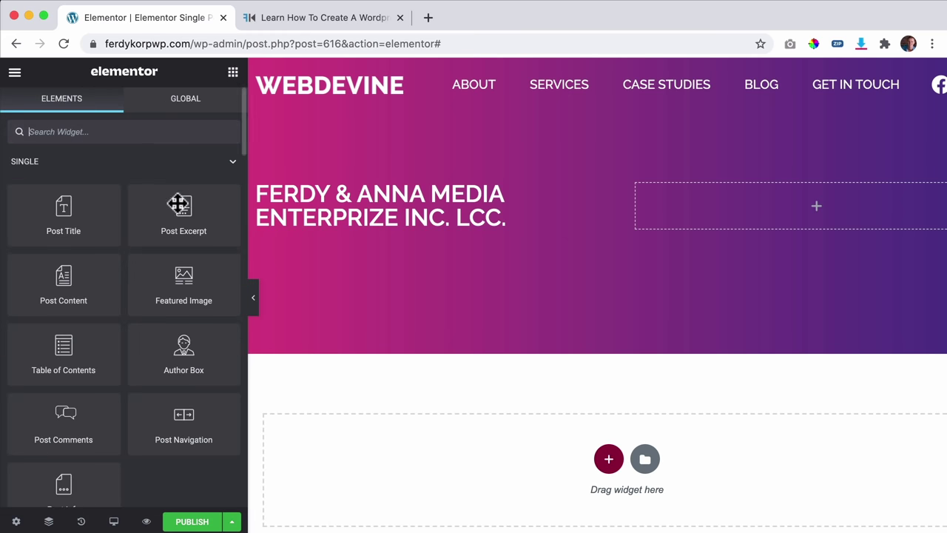
pyautogui.scroll(-5, 177, 204)
pyautogui.scroll(-1, 174, 202)
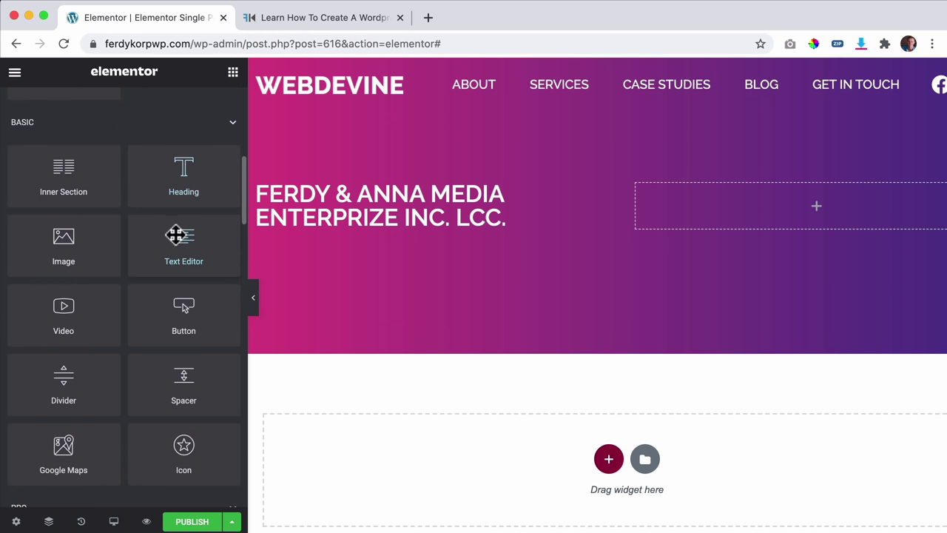
pyautogui.moveTo(175, 232); pyautogui.dragTo(323, 222)
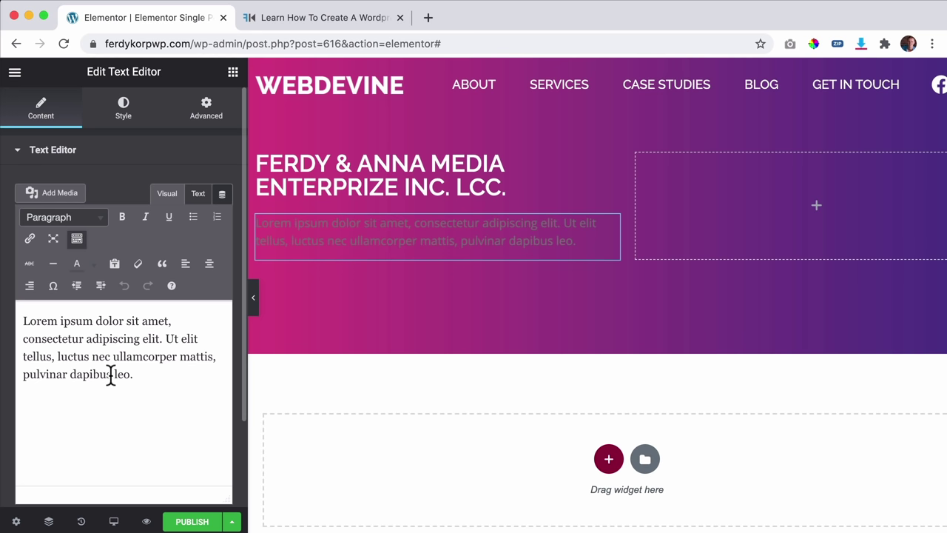
pyautogui.click(124, 119)
pyautogui.click(223, 217)
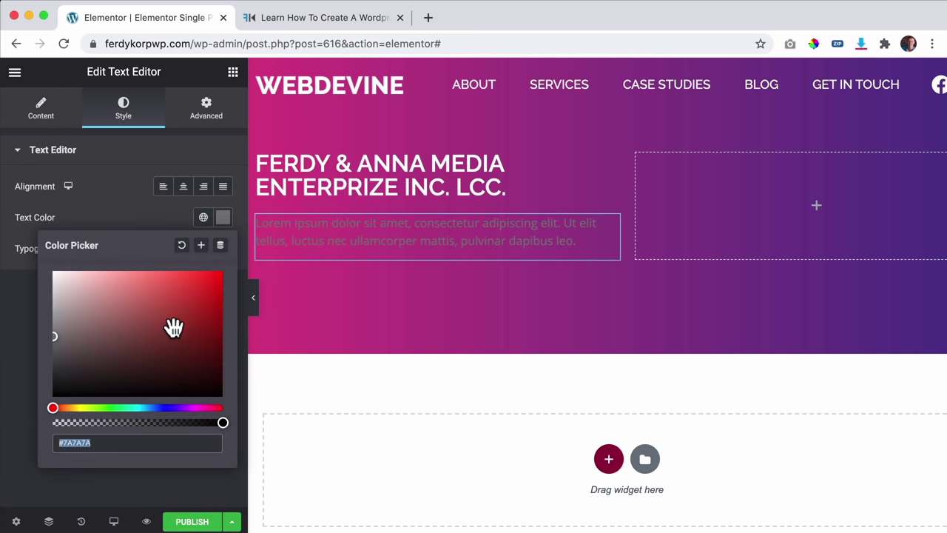
pyautogui.moveTo(174, 327); pyautogui.dragTo(4, 241)
pyautogui.click(169, 158)
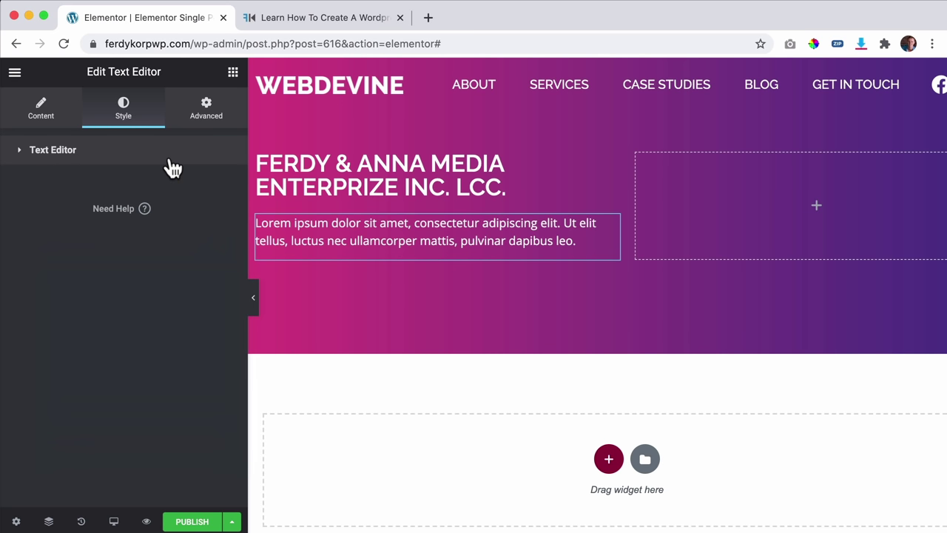
# Step: Give the Text Editor widget a classic background in semi-transparent black
pyautogui.click(206, 123)
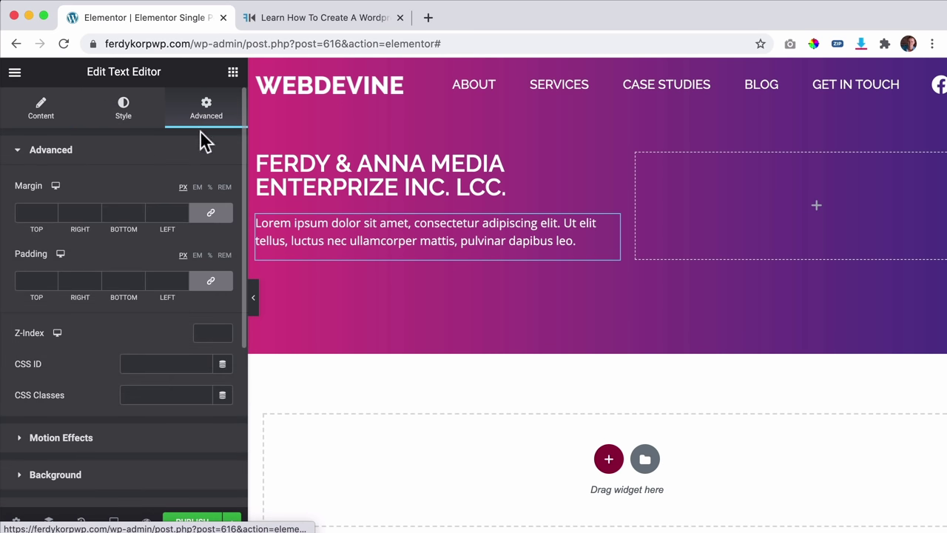
pyautogui.scroll(-5, 74, 392)
pyautogui.click(68, 347)
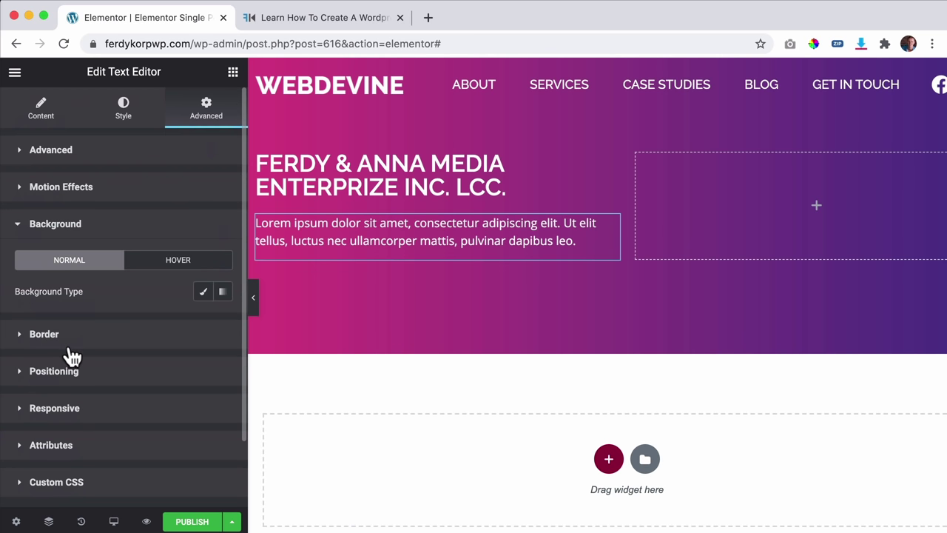
pyautogui.click(202, 292)
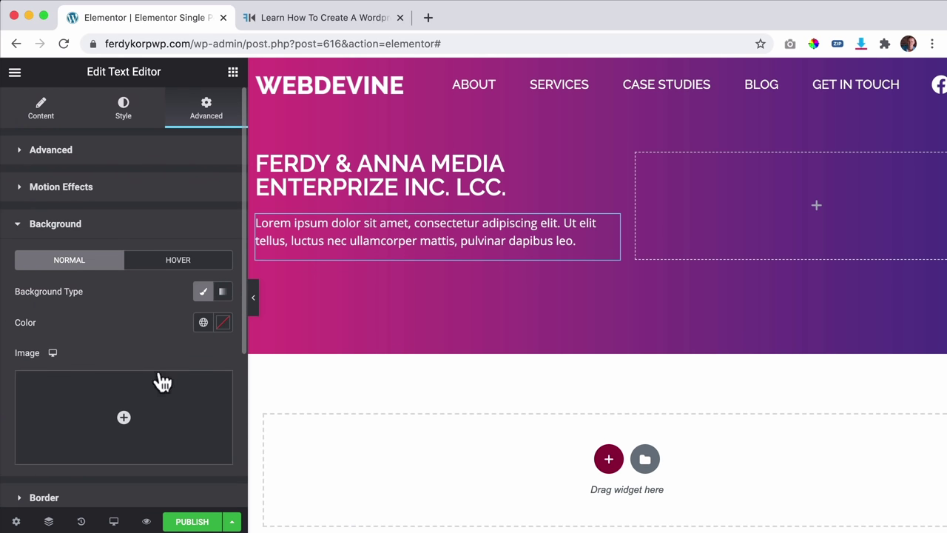
pyautogui.click(223, 323)
pyautogui.moveTo(133, 202); pyautogui.dragTo(84, 269)
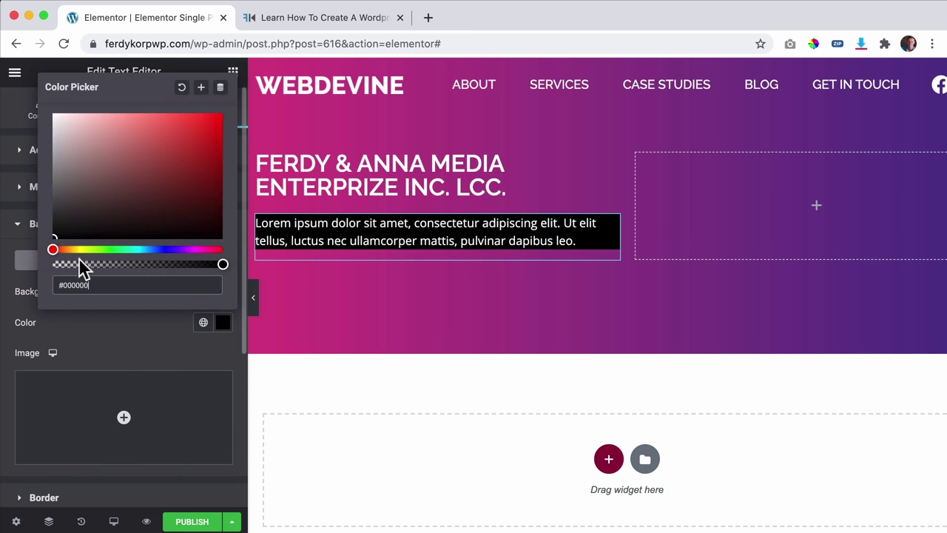
pyautogui.moveTo(215, 267); pyautogui.dragTo(150, 268)
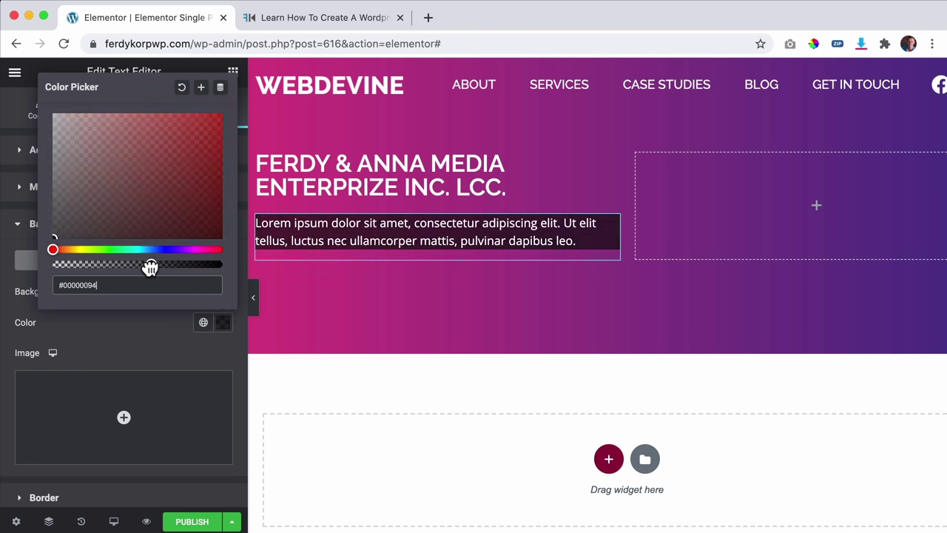
pyautogui.click(152, 326)
# Step: Set the Text Editor widget's padding and margin to 25 px on all four sides
pyautogui.click(85, 162)
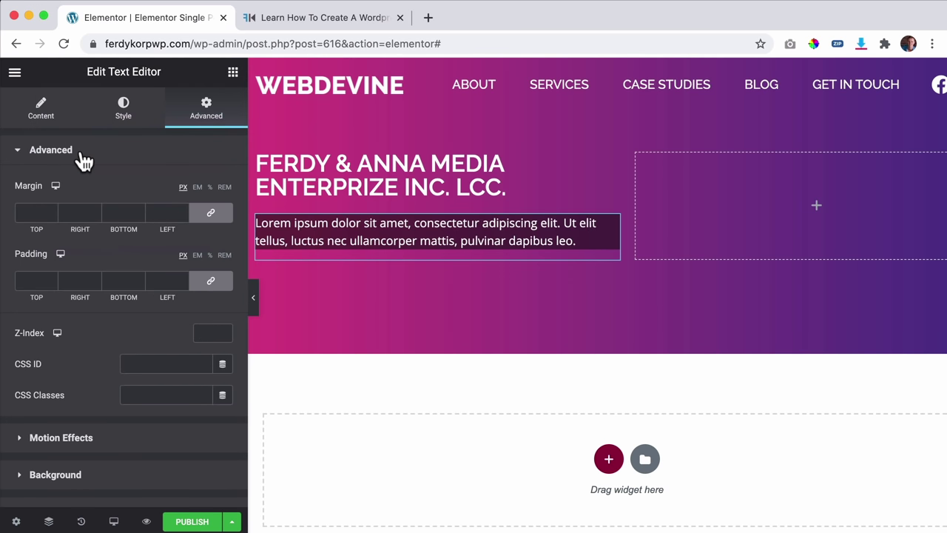
pyautogui.click(52, 277)
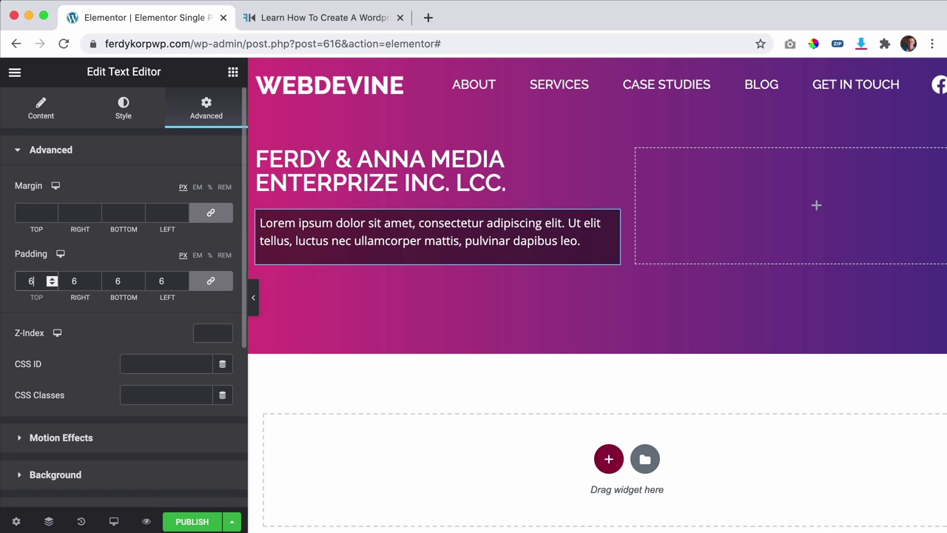
pyautogui.scroll(6, 52, 280)
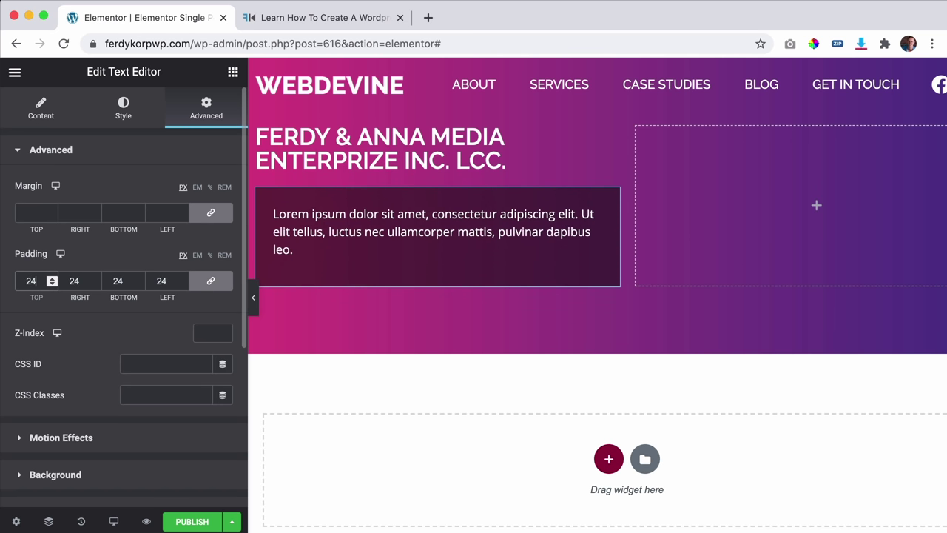
pyautogui.scroll(2, 52, 280)
pyautogui.scroll(-1, 52, 280)
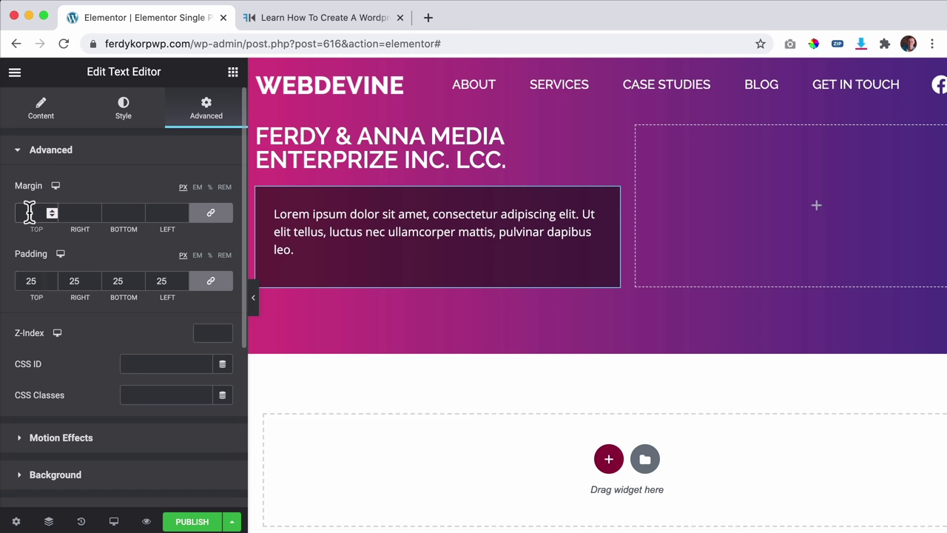
pyautogui.click(30, 213)
pyautogui.scroll(16, 29, 213)
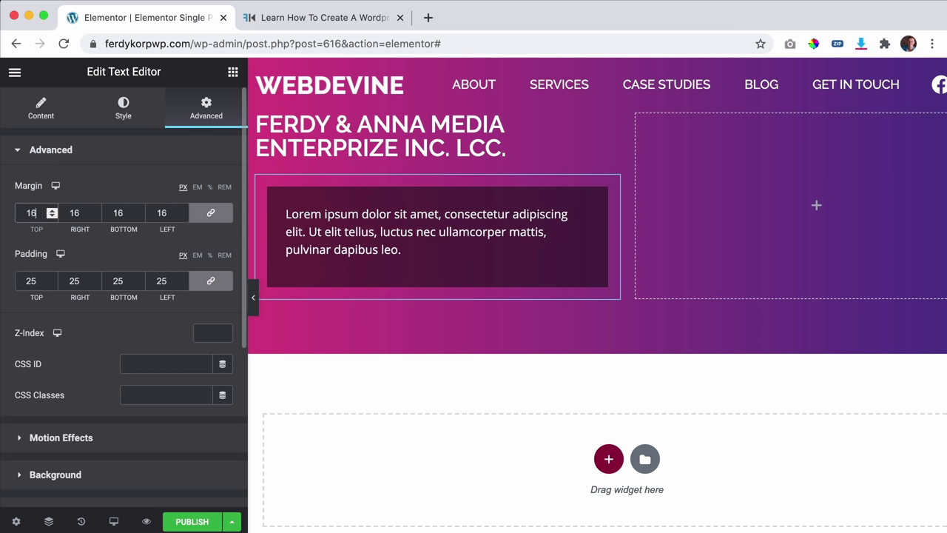
pyautogui.scroll(9, 29, 213)
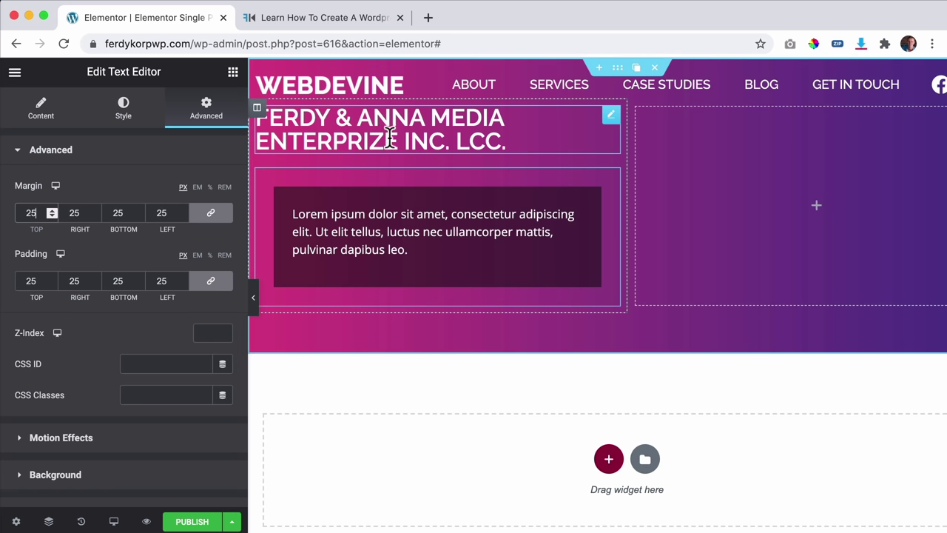
# Step: Center the company heading, then unlink the Text Editor widget's margins and set its top margin to 0 px
pyautogui.click(411, 129)
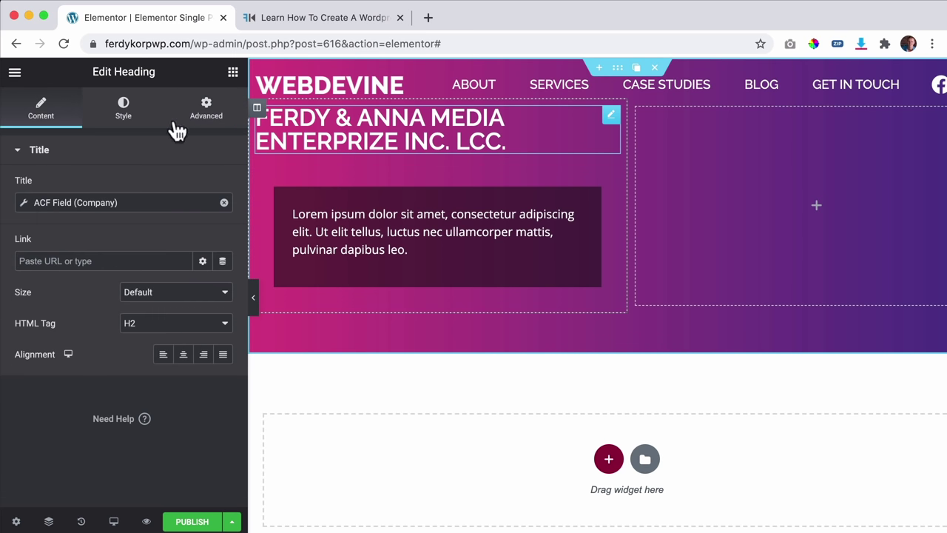
pyautogui.click(185, 357)
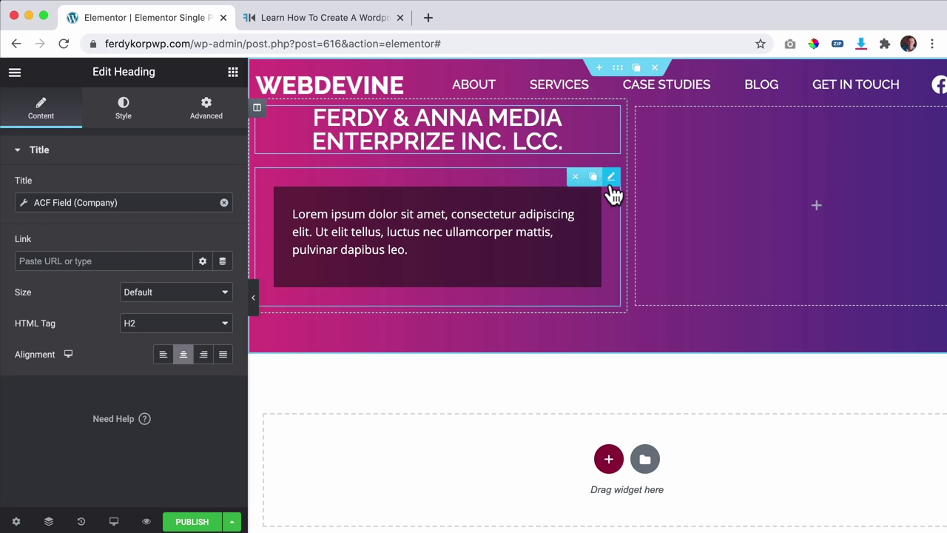
pyautogui.click(605, 185)
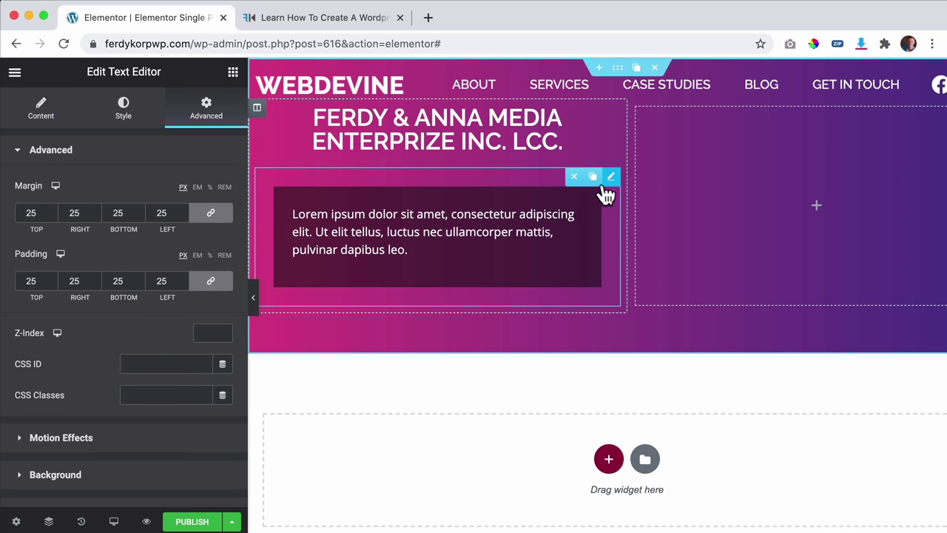
pyautogui.click(210, 212)
pyautogui.moveTo(34, 213); pyautogui.dragTo(19, 213)
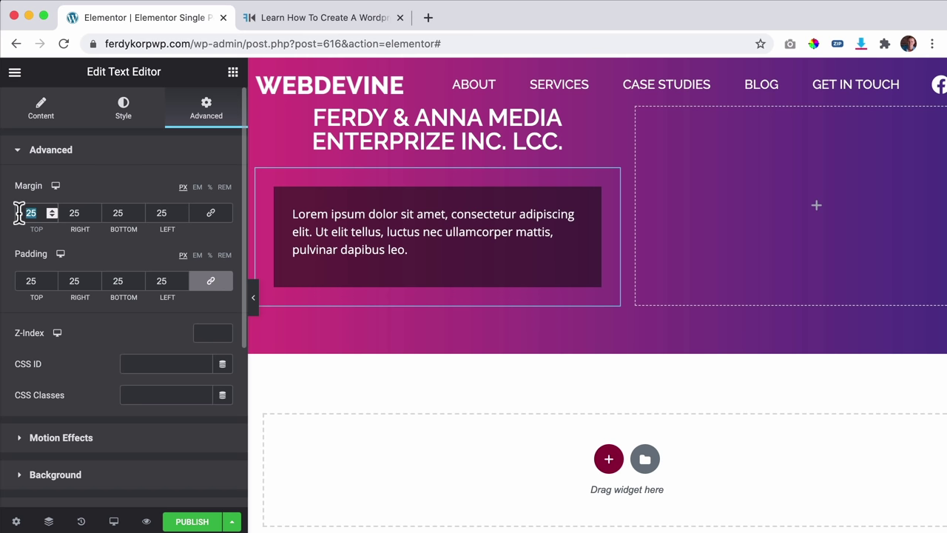
pyautogui.write('0')
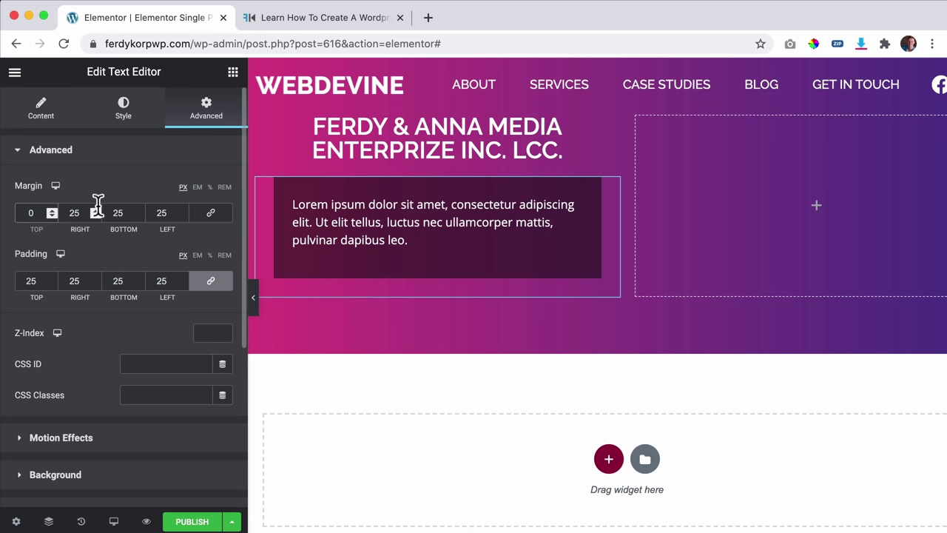
# Step: Add a Button widget below the Text Editor widget and set its alignment to justified
pyautogui.click(83, 159)
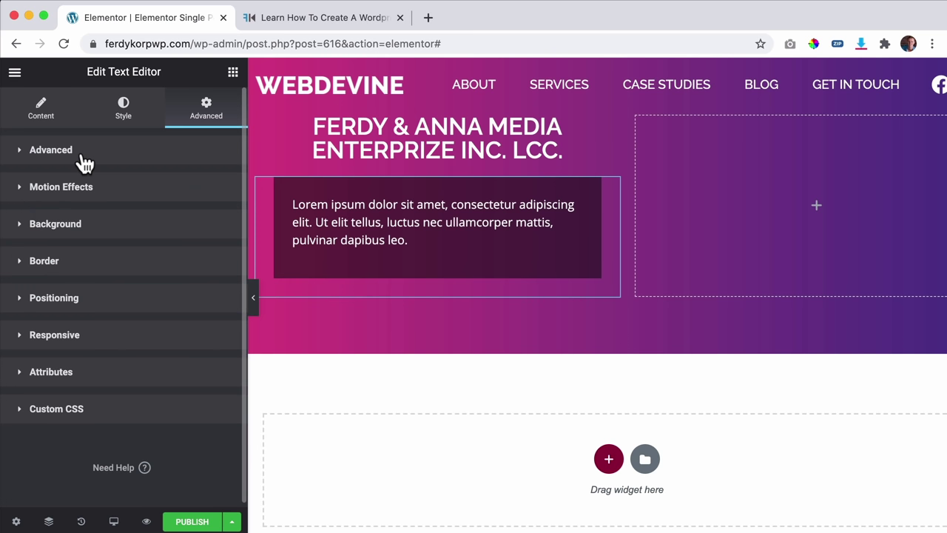
pyautogui.click(48, 120)
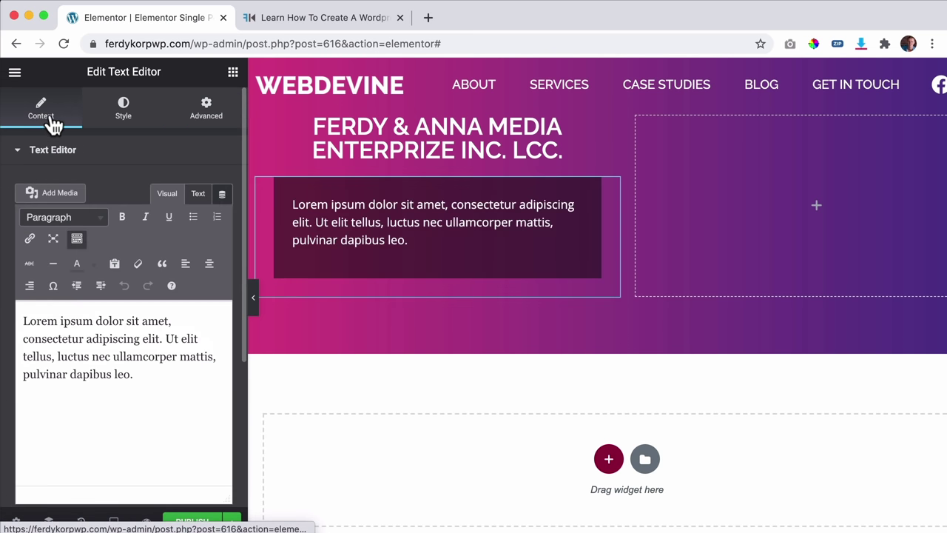
pyautogui.click(233, 74)
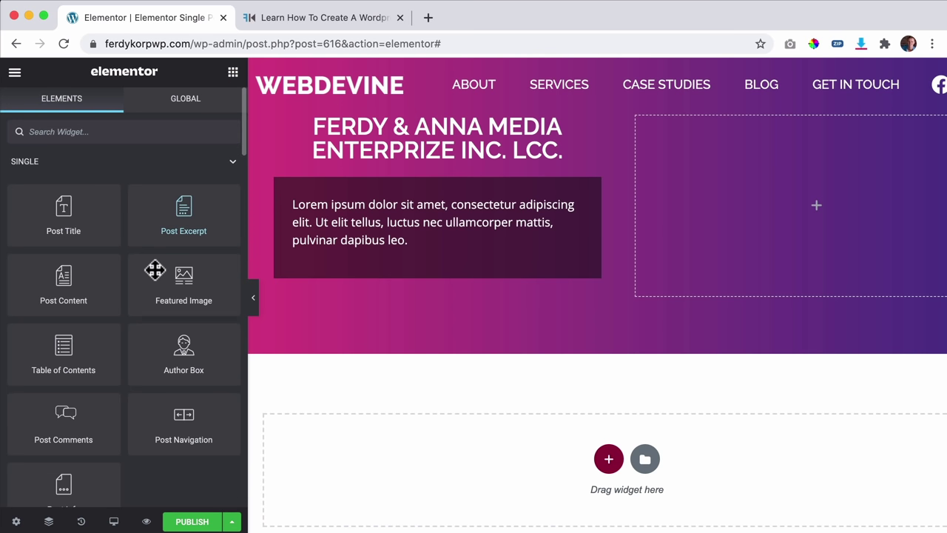
pyautogui.scroll(-5, 155, 268)
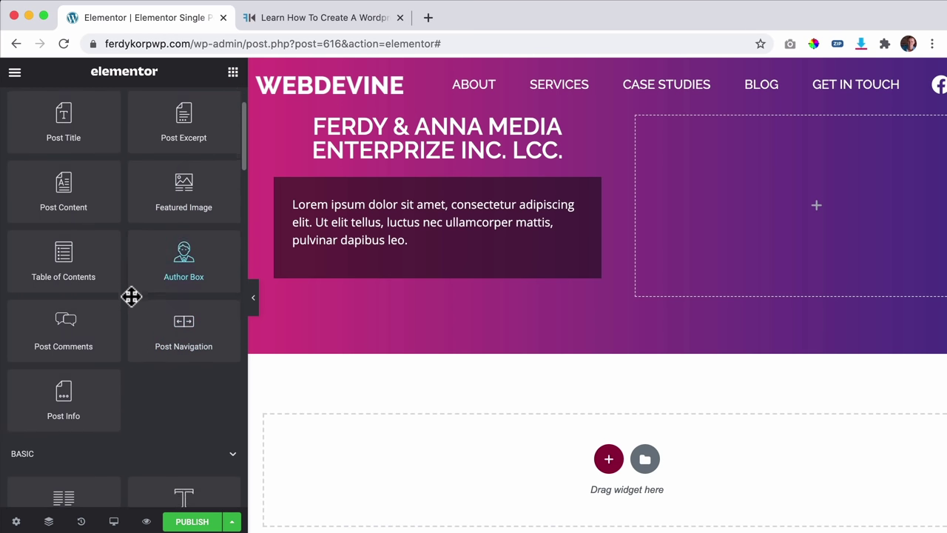
pyautogui.scroll(-8, 131, 296)
pyautogui.moveTo(190, 399); pyautogui.dragTo(387, 281)
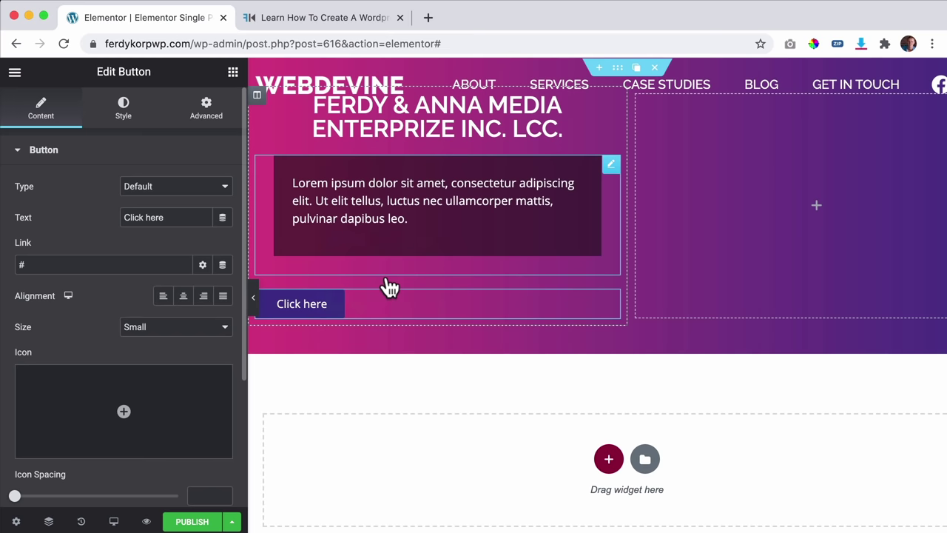
pyautogui.click(224, 301)
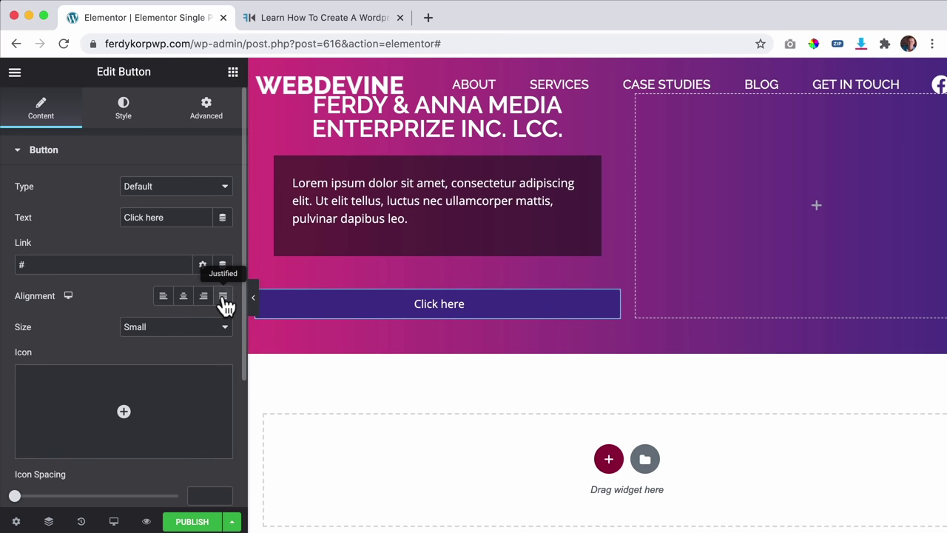
# Step: Link the button dynamically to an ACF URL Field with Website URL as its key
pyautogui.click(83, 263)
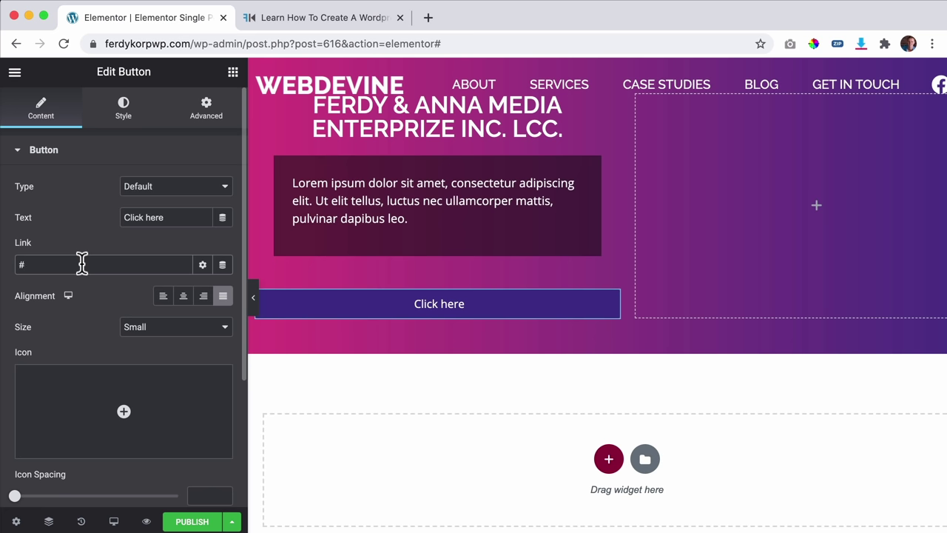
pyautogui.click(223, 265)
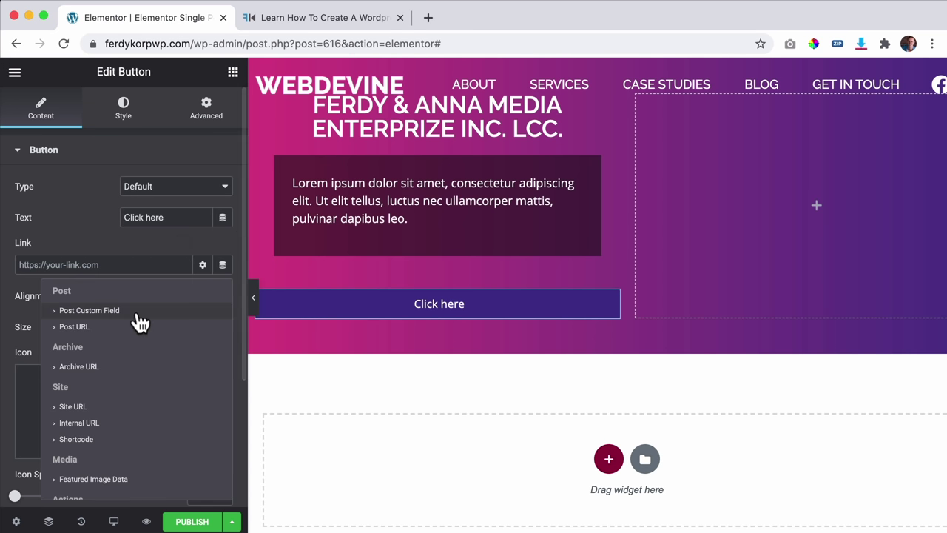
pyautogui.scroll(-5, 134, 317)
pyautogui.click(98, 481)
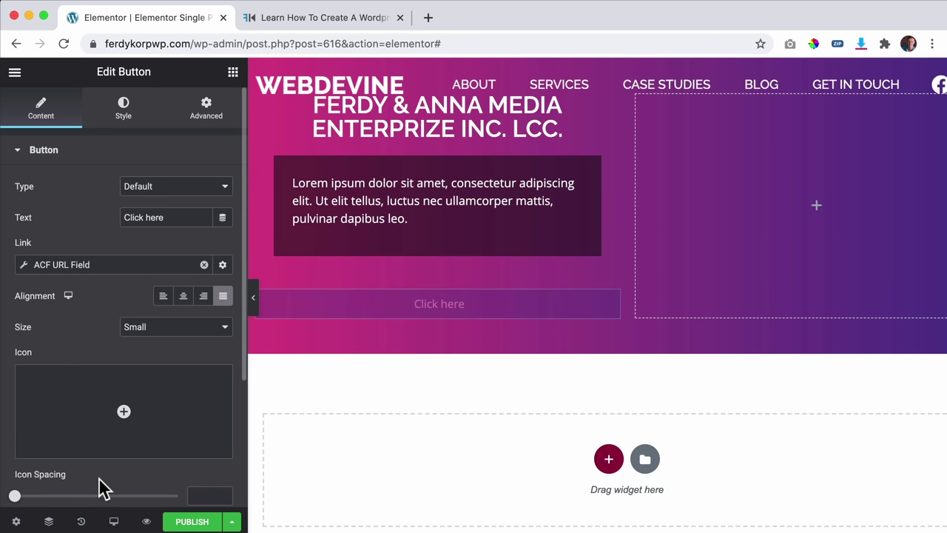
pyautogui.click(94, 264)
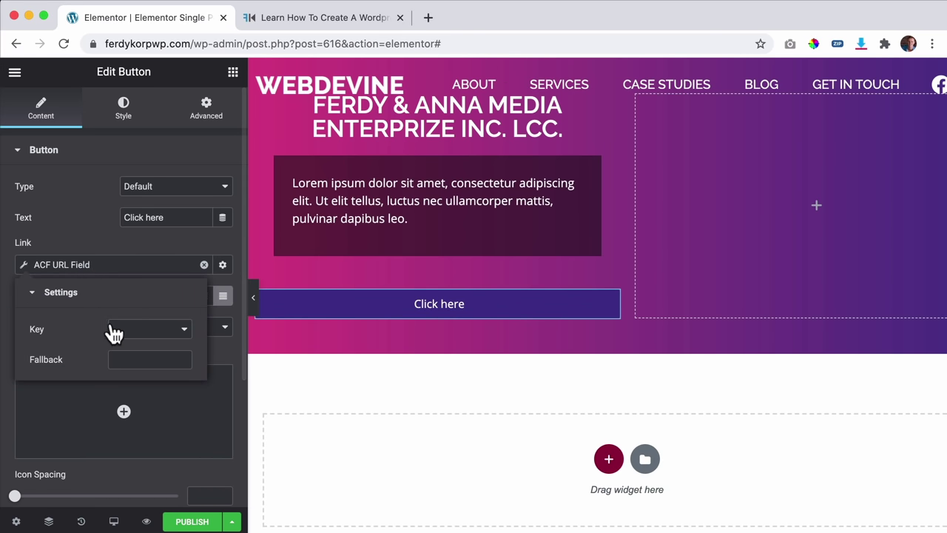
pyautogui.click(148, 330)
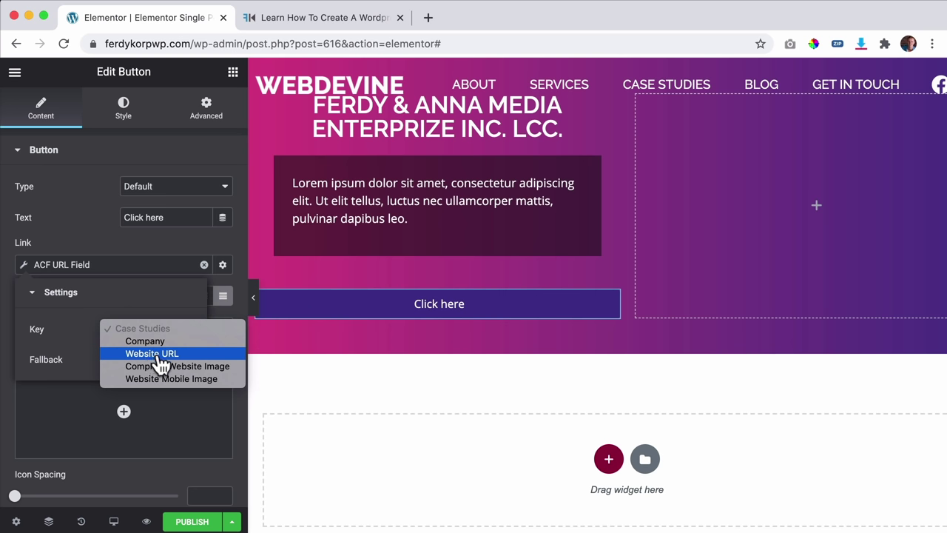
pyautogui.click(157, 353)
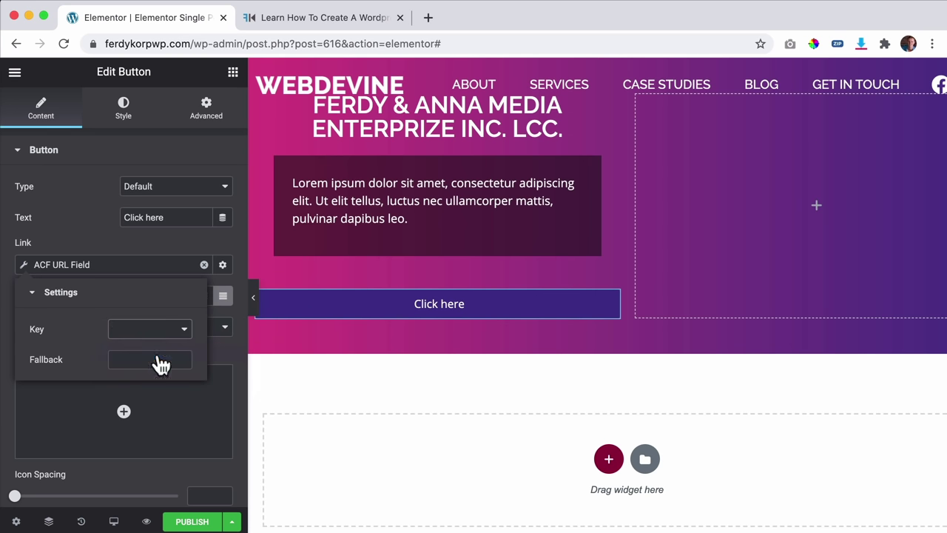
pyautogui.click(131, 242)
# Step: Set the button's link to open in a new window
pyautogui.click(223, 265)
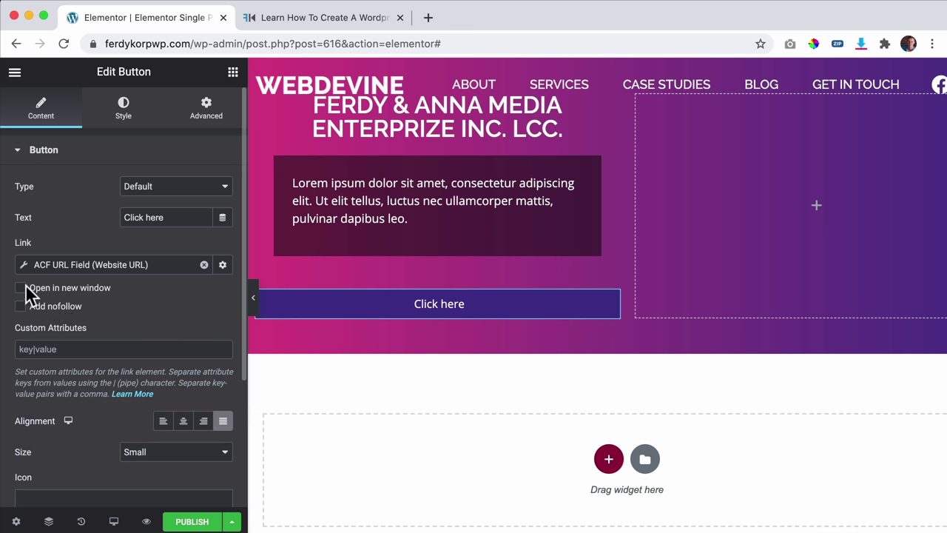
pyautogui.click(21, 288)
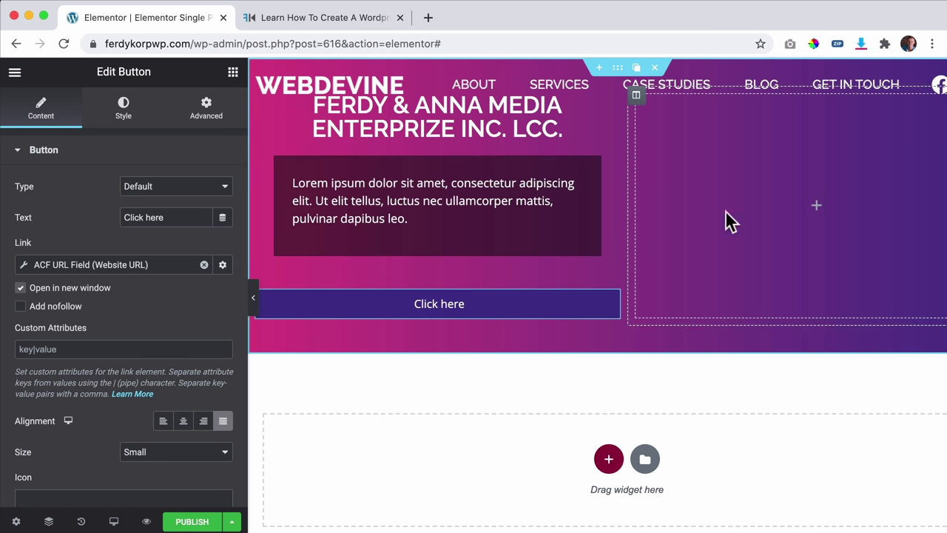
pyautogui.scroll(-2, 625, 309)
pyautogui.scroll(2, 623, 301)
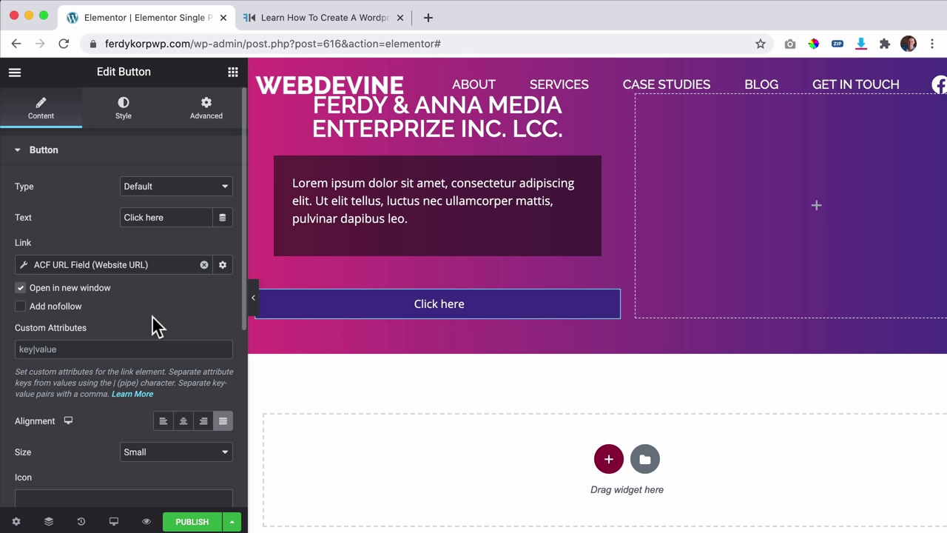
# Step: Set the button's normal background color to the Primary global color
pyautogui.click(123, 117)
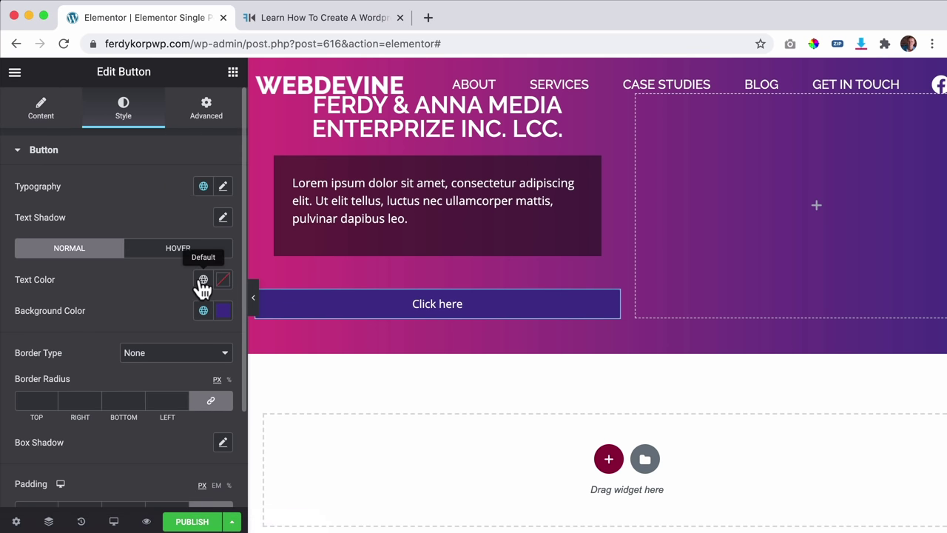
pyautogui.click(199, 317)
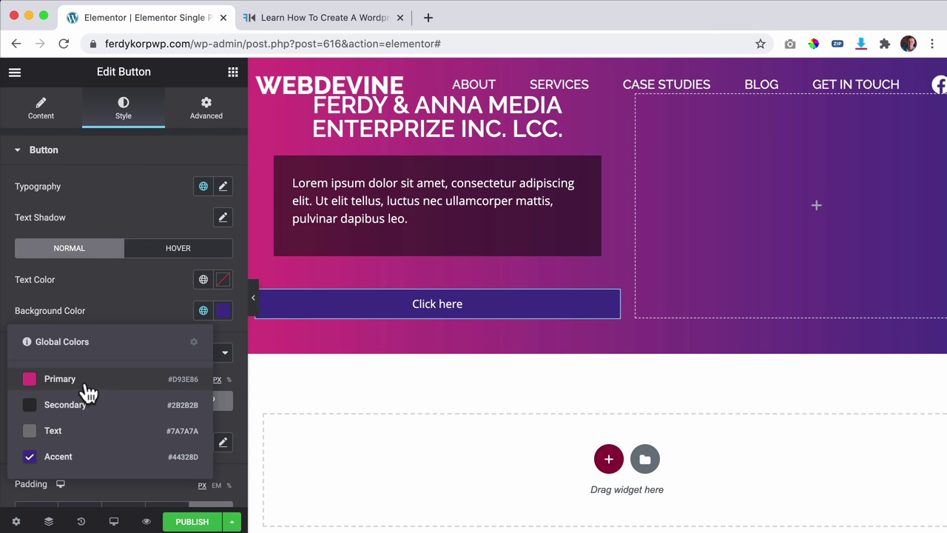
pyautogui.click(89, 381)
# Step: Set the button's hover background to a darker shade of the Primary pink, #A72F67
pyautogui.click(178, 250)
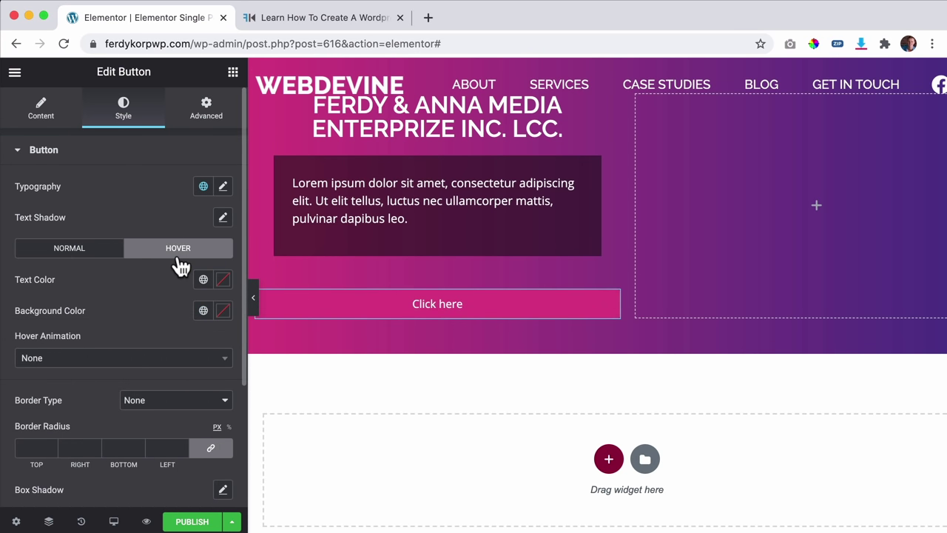
pyautogui.click(204, 311)
pyautogui.click(66, 457)
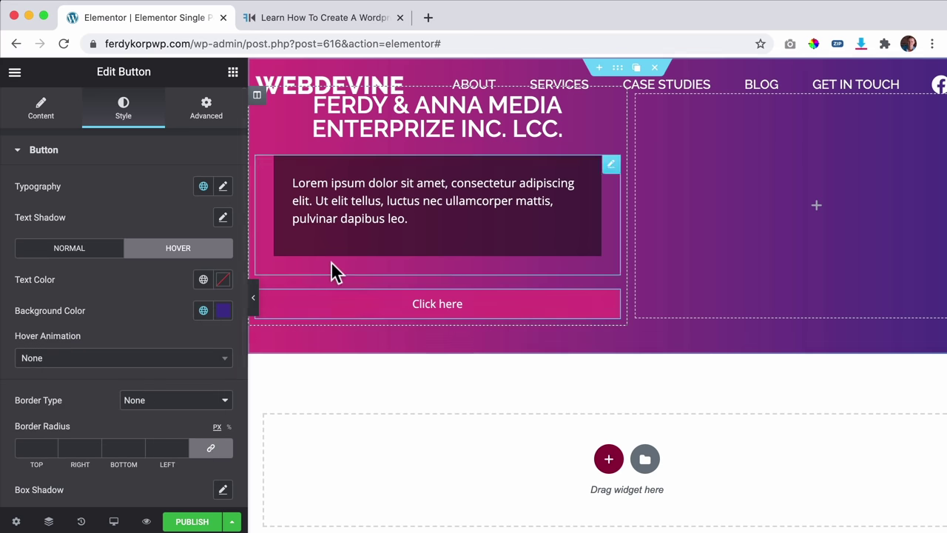
pyautogui.click(204, 310)
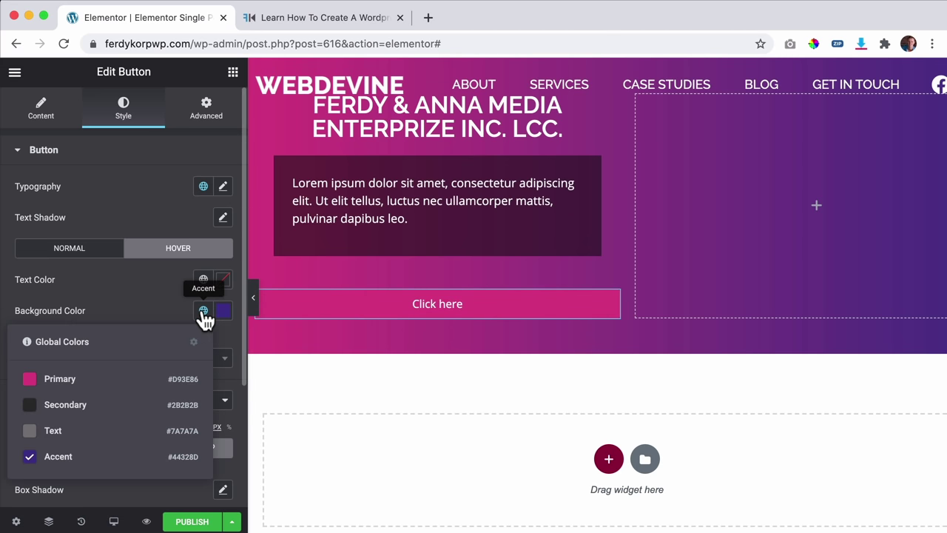
pyautogui.click(93, 381)
pyautogui.click(222, 311)
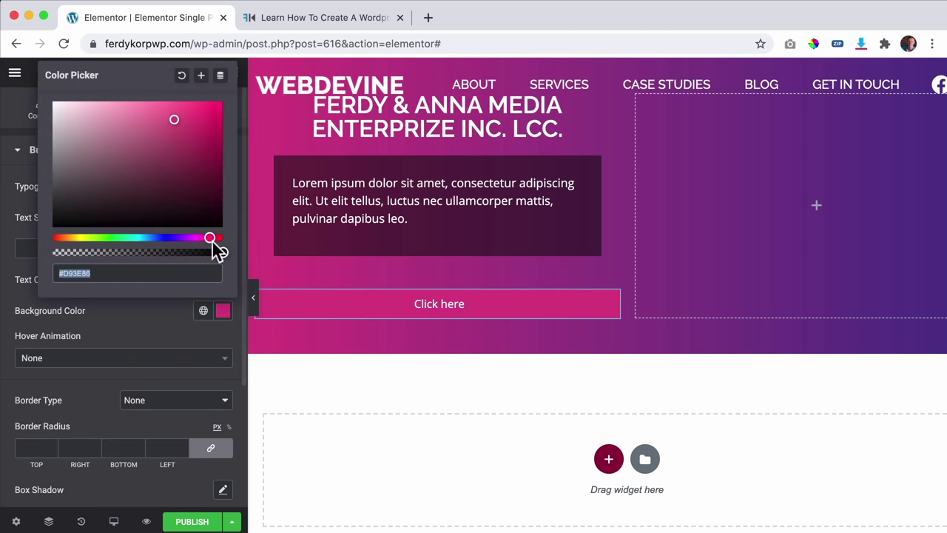
pyautogui.click(175, 144)
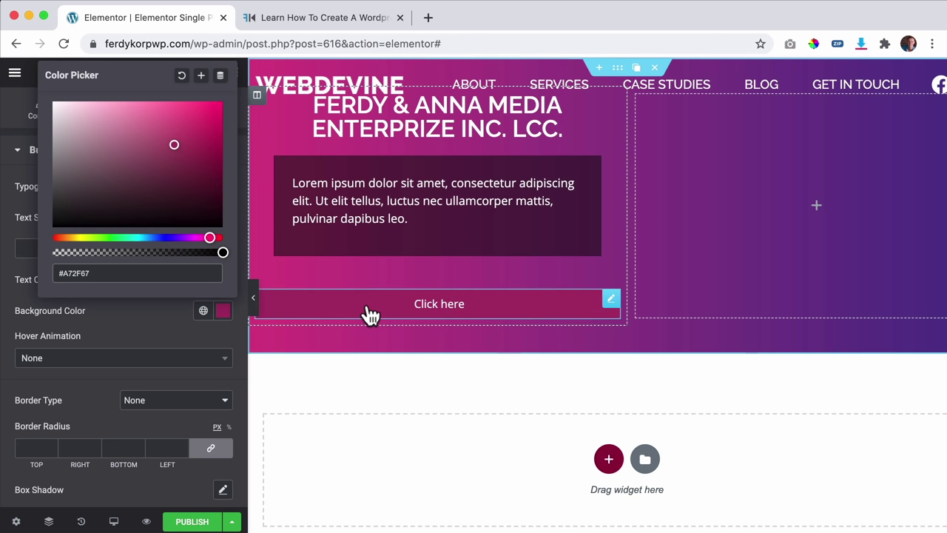
pyautogui.click(148, 309)
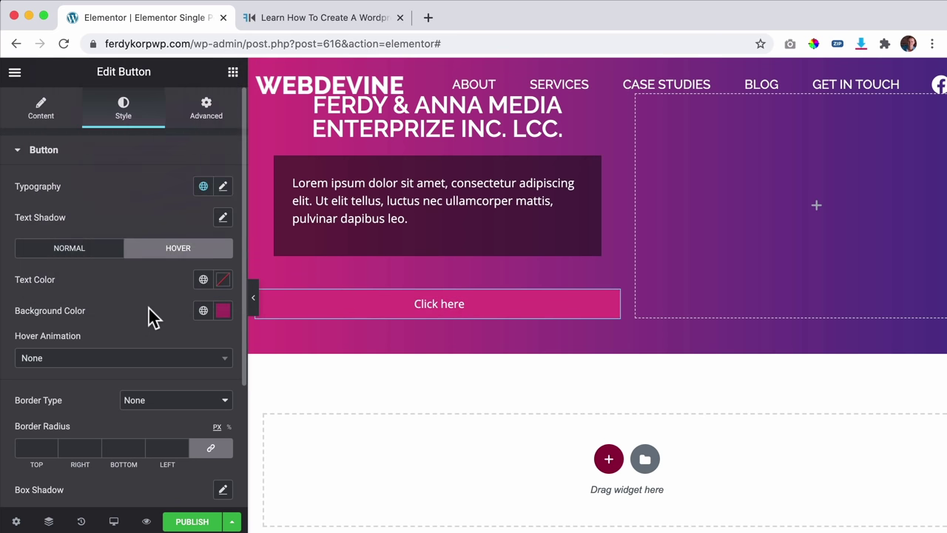
# Step: Try the Grow and Shrink hover animations on the button and keep Grow
pyautogui.click(78, 363)
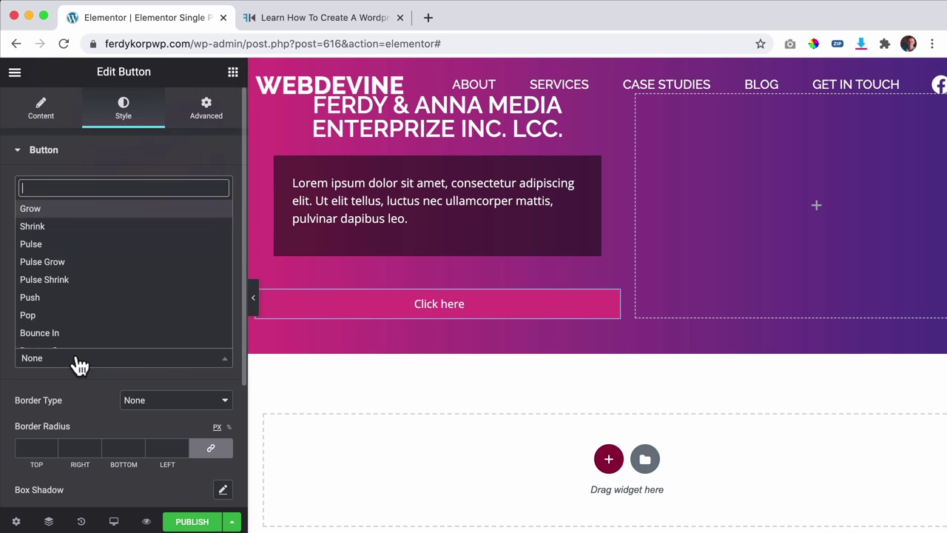
pyautogui.click(67, 213)
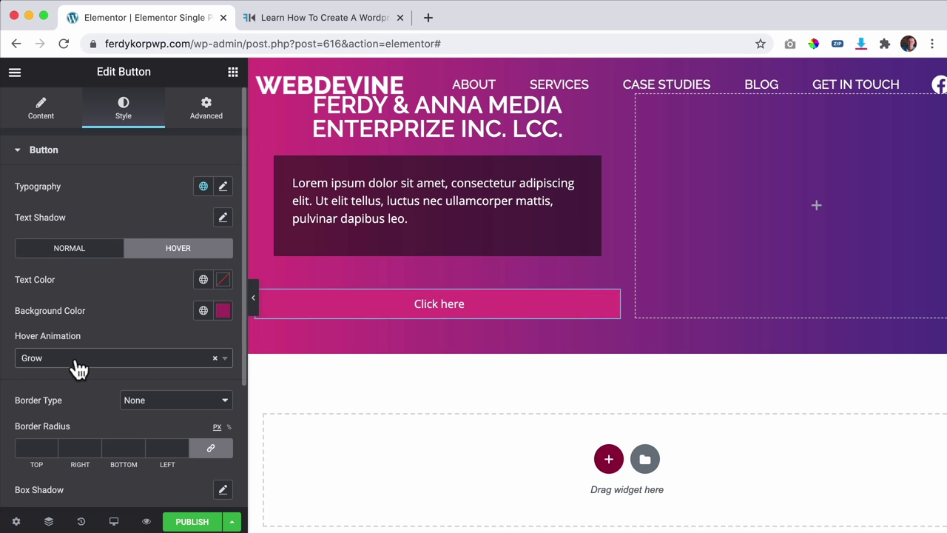
pyautogui.click(26, 359)
pyautogui.click(53, 227)
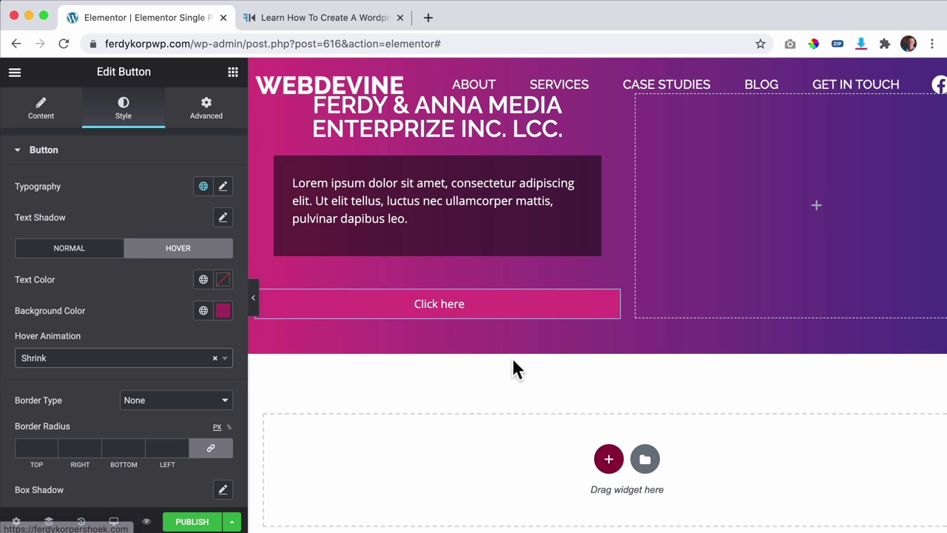
pyautogui.click(96, 359)
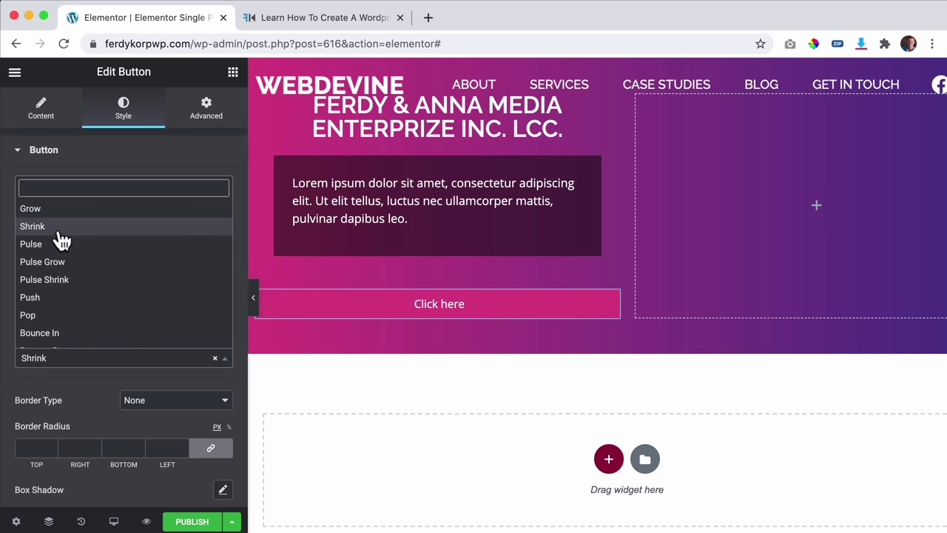
pyautogui.click(31, 209)
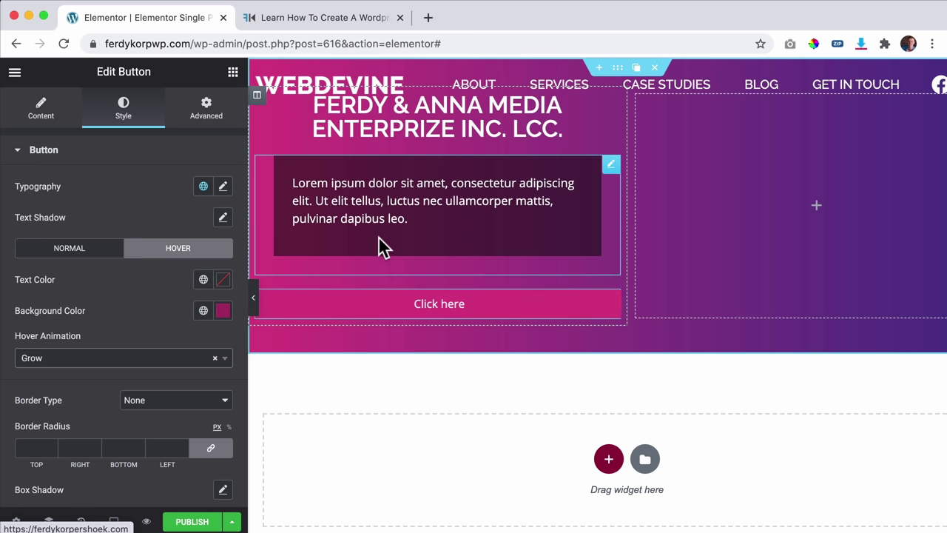
# Step: Unlink the company heading's margins and raise only its top margin to 82 px
pyautogui.click(562, 136)
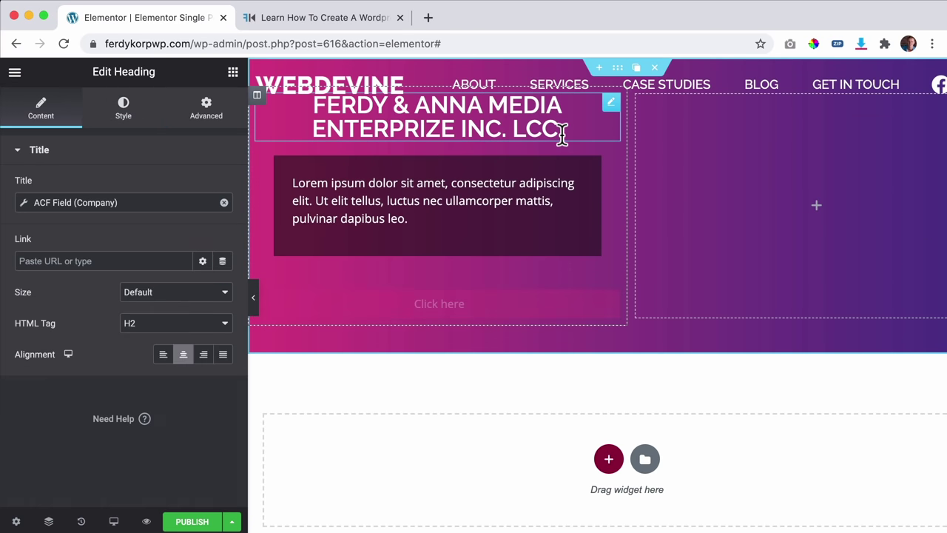
pyautogui.click(206, 113)
pyautogui.click(211, 213)
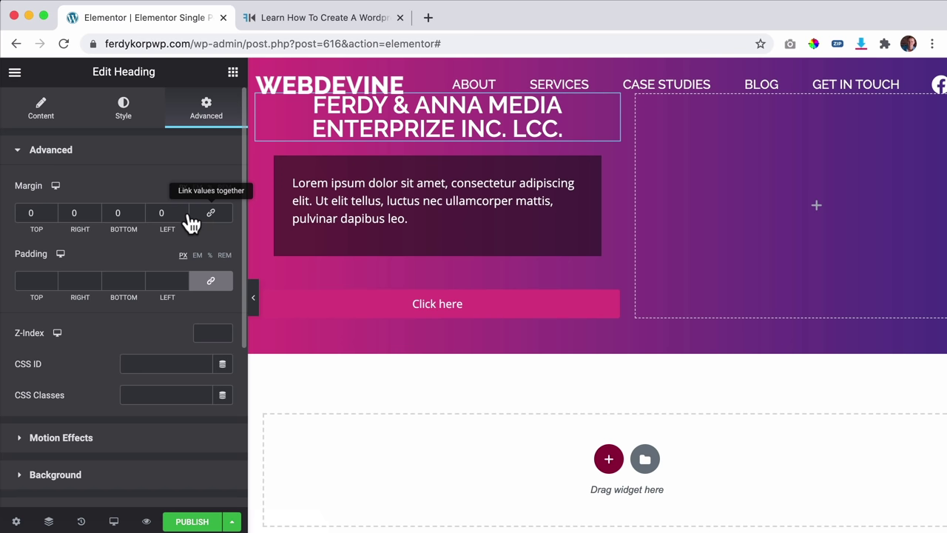
pyautogui.click(33, 213)
pyautogui.press('Up')
pyautogui.press('Up')
pyautogui.press('Up')
pyautogui.press('Up')
pyautogui.press('Up')
pyautogui.press('Up')
pyautogui.press('Up')
pyautogui.press('Up')
pyautogui.press('Up')
pyautogui.press('Up')
pyautogui.press('Up')
pyautogui.press('Up')
pyautogui.press('Up')
pyautogui.press('Up')
pyautogui.press('Up')
pyautogui.press('Up')
pyautogui.press('Up')
pyautogui.press('Up')
pyautogui.press('Up')
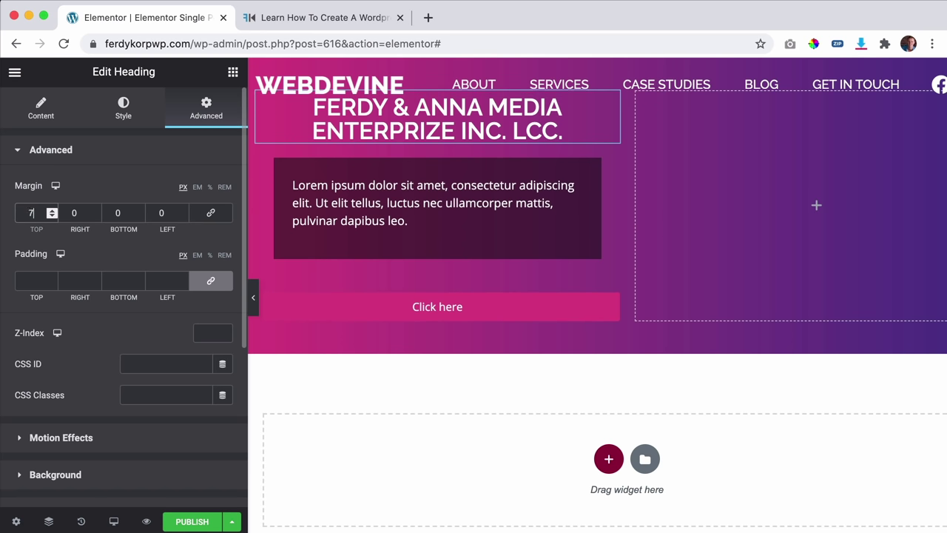
pyautogui.press('Up')
pyautogui.press('Up')
pyautogui.press('Up')
pyautogui.press('Up')
pyautogui.press('Up')
pyautogui.press('Up')
pyautogui.press('Up')
pyautogui.press('Up')
pyautogui.press('Up')
pyautogui.press('Up')
pyautogui.press('Up')
pyautogui.press('Up')
pyautogui.press('Up')
pyautogui.press('Up')
pyautogui.press('Up')
pyautogui.press('Up')
pyautogui.press('Up')
pyautogui.press('Up')
pyautogui.press('Up')
pyautogui.press('Up')
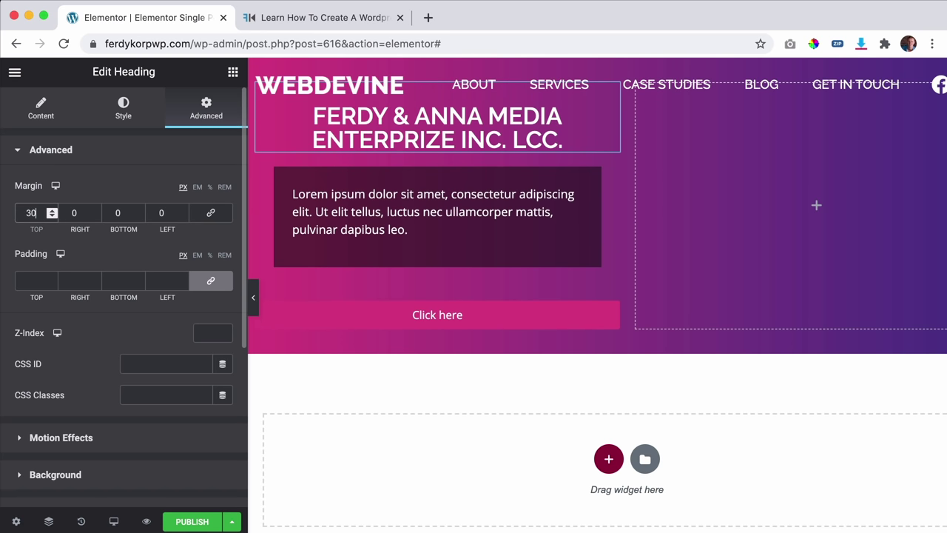
pyautogui.press('Up')
pyautogui.press('Up')
pyautogui.press('Up')
pyautogui.press('Up')
pyautogui.press('Up')
pyautogui.press('Up')
pyautogui.press('Up')
pyautogui.press('Up')
pyautogui.press('Up')
pyautogui.press('Up')
pyautogui.press('Up')
pyautogui.press('Up')
pyautogui.press('Up')
pyautogui.press('Up')
pyautogui.press('Up')
pyautogui.press('Up')
pyautogui.press('Up')
pyautogui.press('Up')
pyautogui.press('Up')
pyautogui.press('Up')
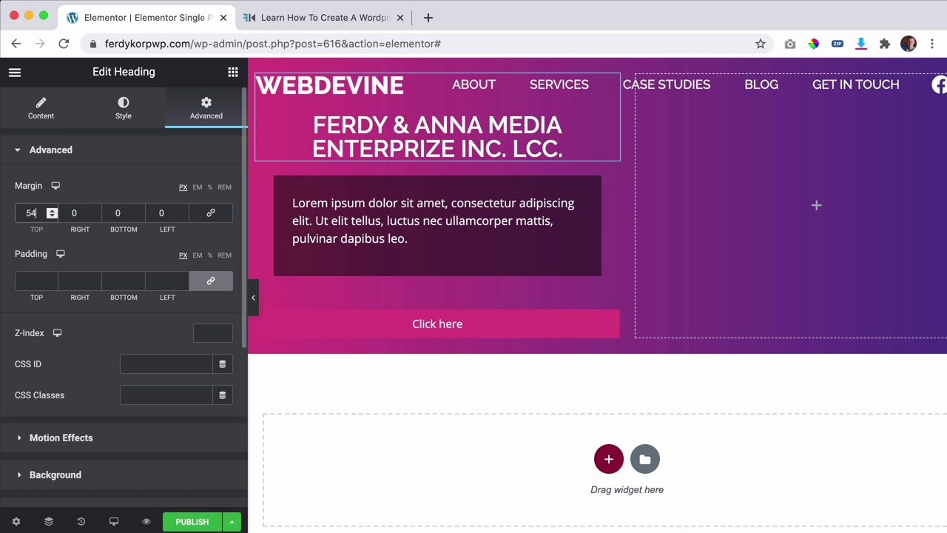
pyautogui.press('Up')
pyautogui.press('Up')
pyautogui.press('Up')
pyautogui.press('Up')
pyautogui.press('Up')
pyautogui.press('Up')
pyautogui.press('Up')
pyautogui.press('Up')
pyautogui.press('Up')
pyautogui.press('Up')
pyautogui.press('Up')
pyautogui.press('Up')
pyautogui.press('Up')
pyautogui.press('Up')
pyautogui.press('Up')
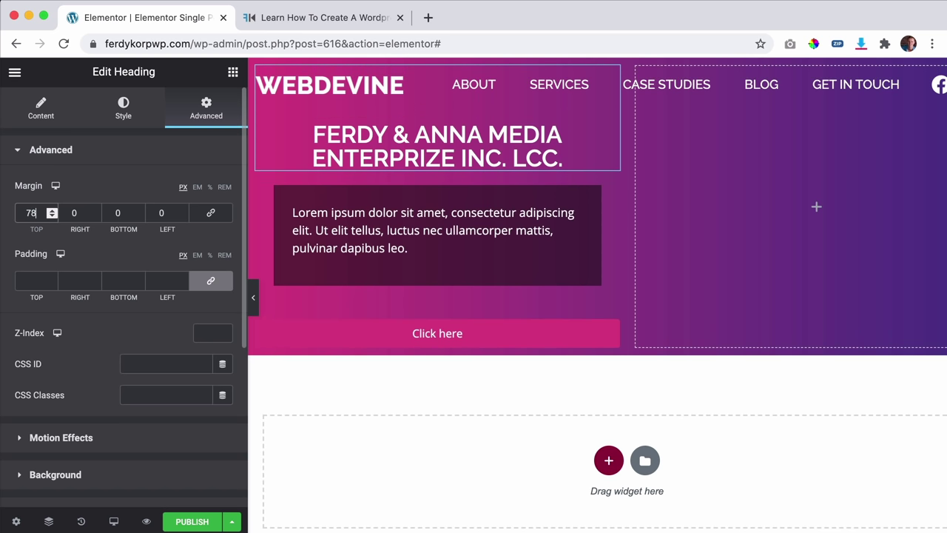
pyautogui.press('Up')
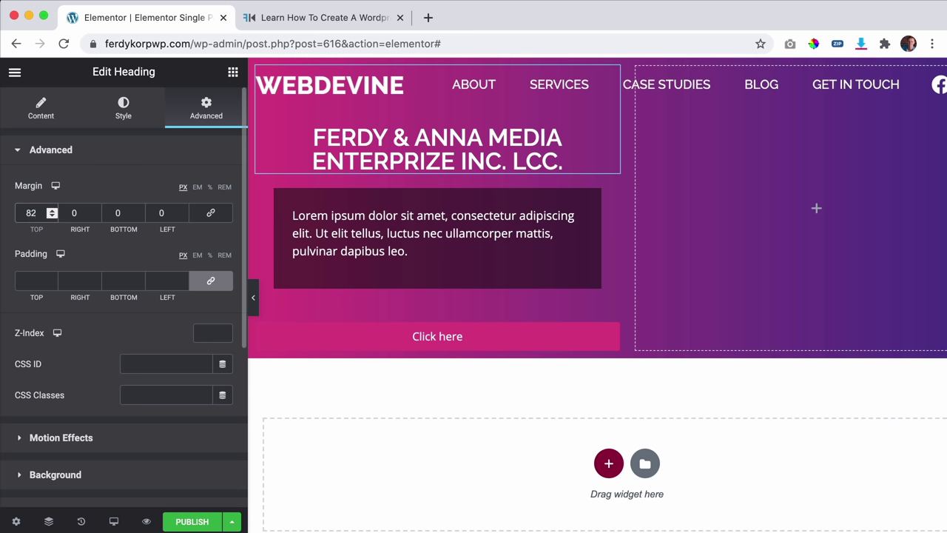
# Step: Reduce the company heading's top margin to 80 px
pyautogui.press('Down')
pyautogui.press('Down')
# Step: Add an Image widget to the empty second column and set its source to the dynamic Featured Image
pyautogui.hscroll(3, 799, 237)
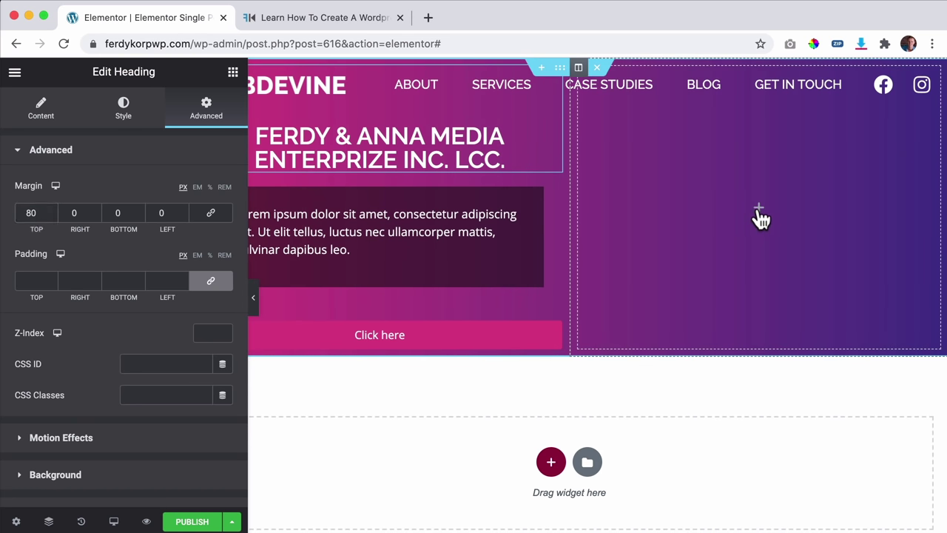
pyautogui.click(761, 217)
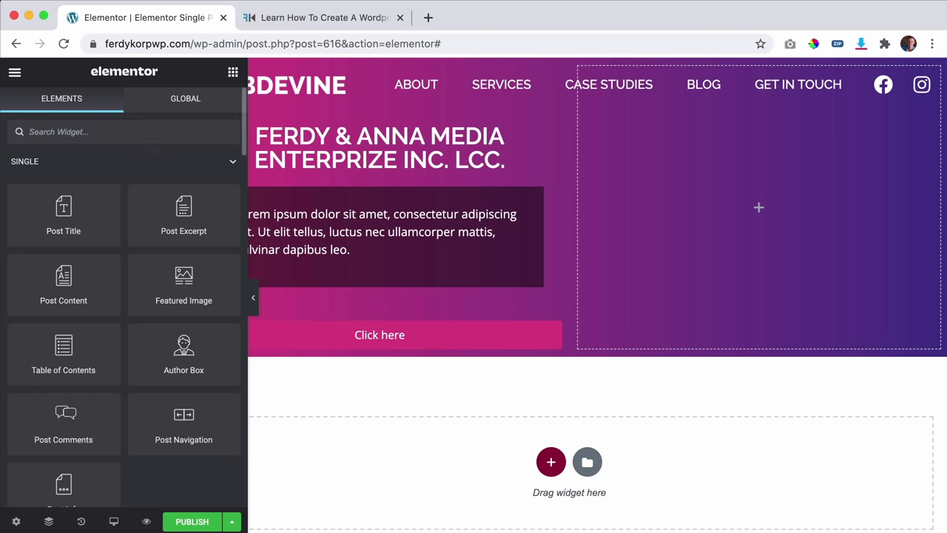
pyautogui.write('image')
pyautogui.moveTo(69, 182); pyautogui.dragTo(716, 216)
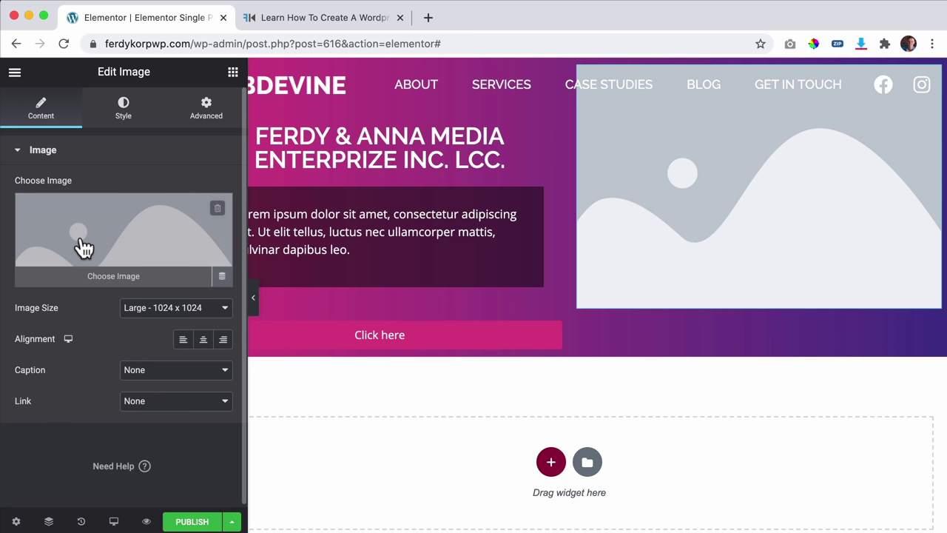
pyautogui.click(222, 279)
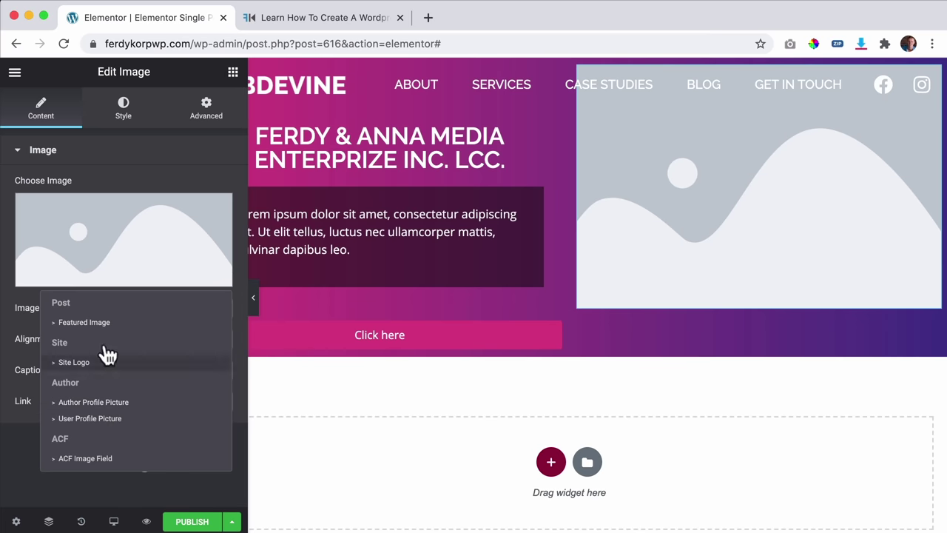
pyautogui.click(83, 323)
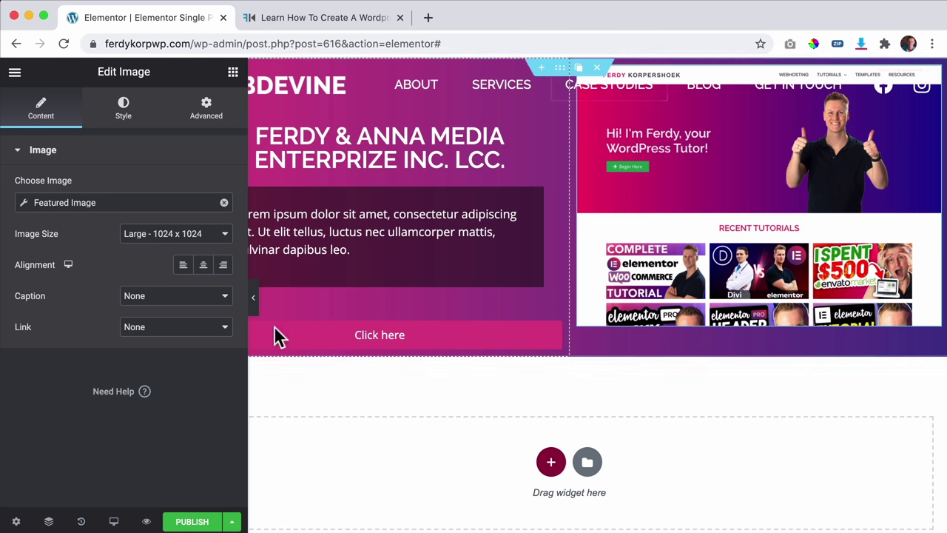
# Step: Set the vertical alignment of the column containing the image to Bottom
pyautogui.click(48, 521)
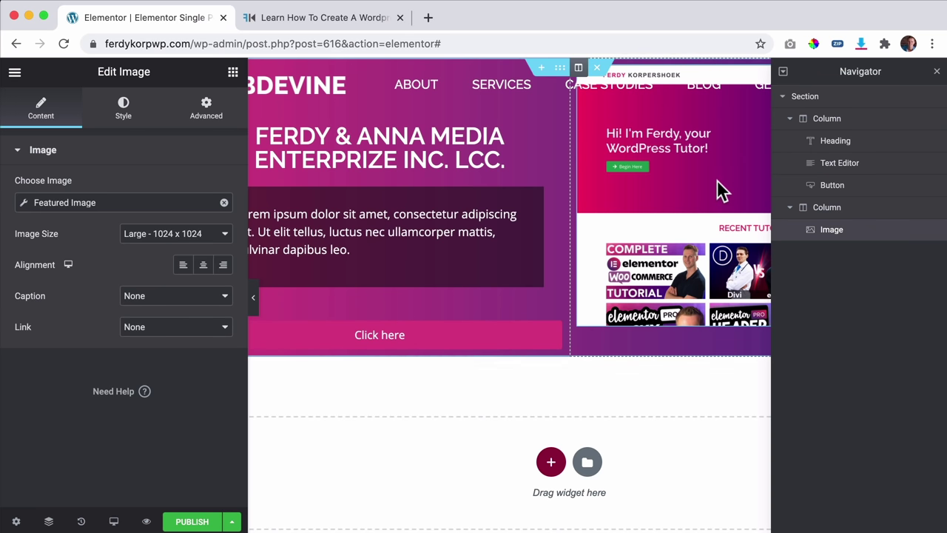
pyautogui.click(830, 213)
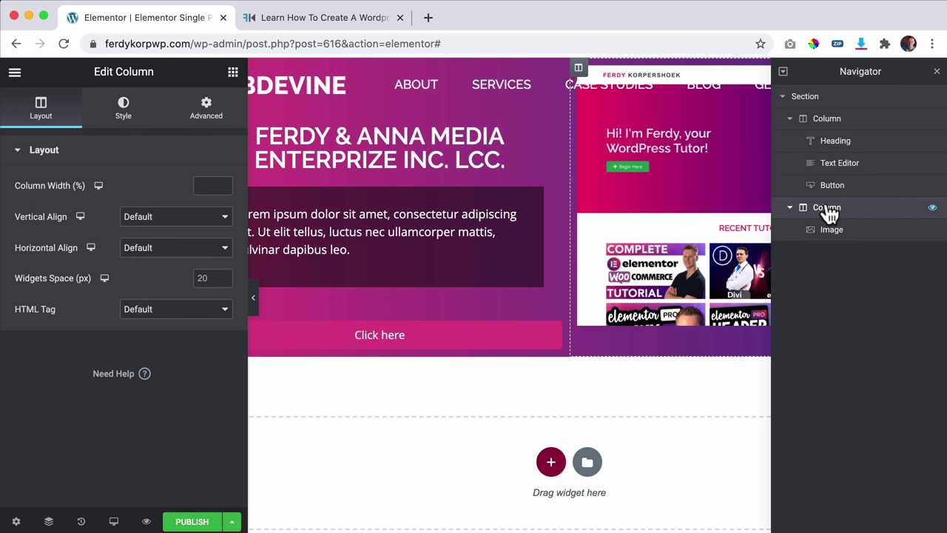
pyautogui.click(937, 71)
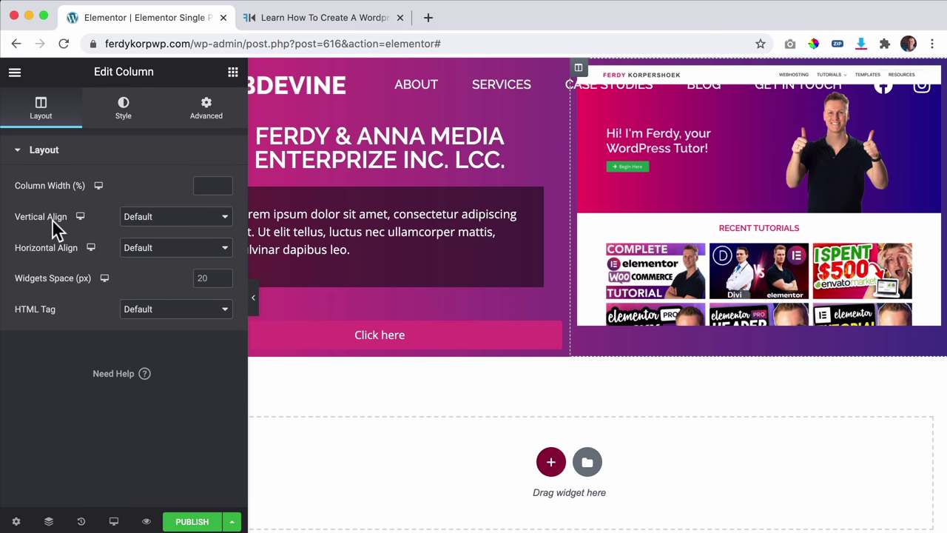
pyautogui.click(159, 226)
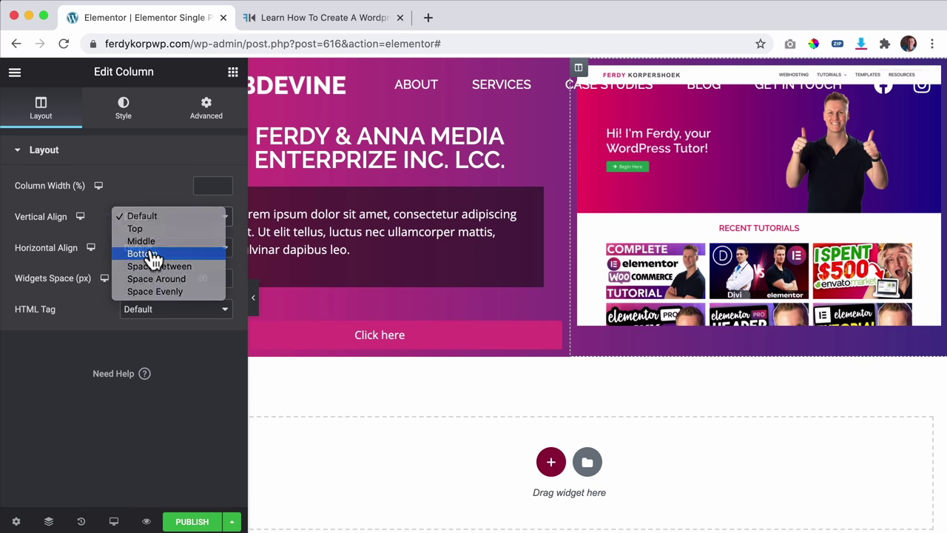
pyautogui.click(154, 255)
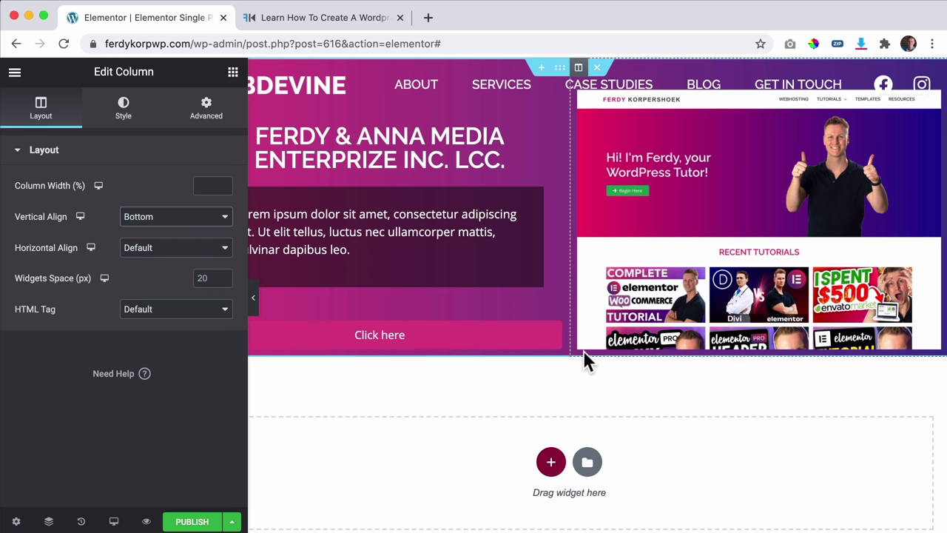
# Step: Raise the company heading's top margin to about 130 px and preview the section at full width
pyautogui.click(490, 144)
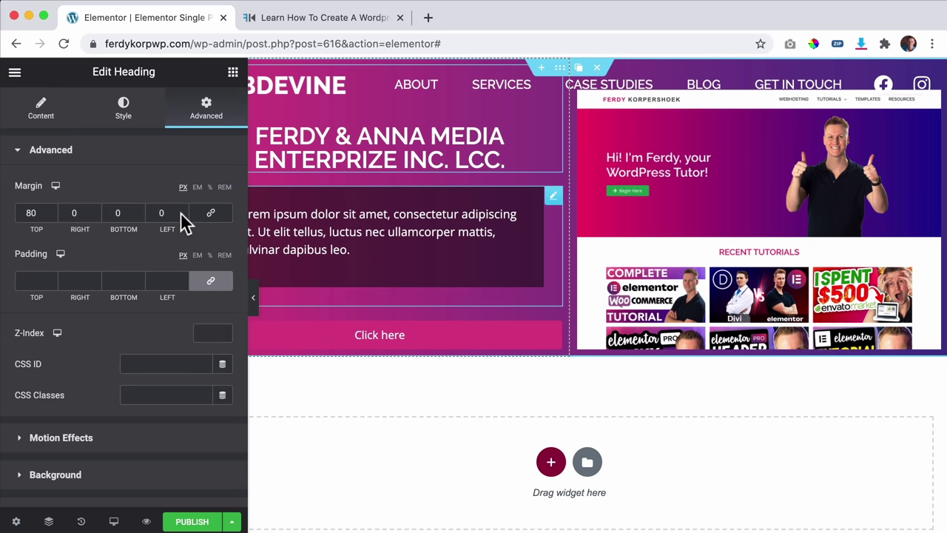
pyautogui.click(29, 212)
pyautogui.write('81')
pyautogui.press('Up')
pyautogui.press('Up')
pyautogui.press('Up')
pyautogui.press('Up')
pyautogui.press('Up')
pyautogui.press('Up')
pyautogui.press('Up')
pyautogui.press('Up')
pyautogui.press('Up')
pyautogui.press('Up')
pyautogui.press('Up')
pyautogui.press('Up')
pyautogui.press('Up')
pyautogui.press('Up')
pyautogui.press('Up')
pyautogui.press('Up')
pyautogui.press('Up')
pyautogui.press('Up')
pyautogui.press('Up')
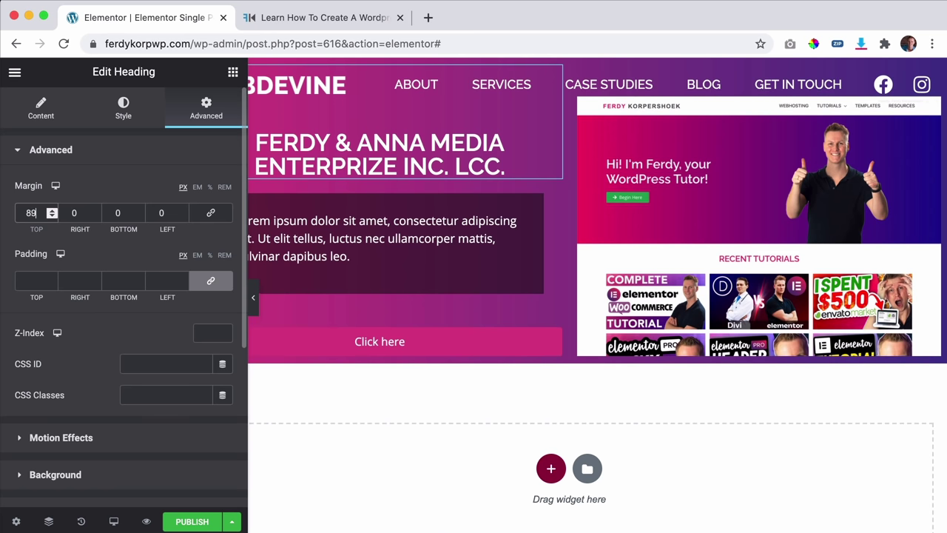
pyautogui.press('Up')
pyautogui.press('Up')
pyautogui.press('Up')
pyautogui.press('Up')
pyautogui.press('Up')
pyautogui.press('Up')
pyautogui.press('Up')
pyautogui.press('Up')
pyautogui.press('Up')
pyautogui.press('Up')
pyautogui.press('Up')
pyautogui.press('Up')
pyautogui.press('Up')
pyautogui.press('Up')
pyautogui.press('Up')
pyautogui.press('Up')
pyautogui.press('Up')
pyautogui.press('Up')
pyautogui.press('Up')
pyautogui.press('Up')
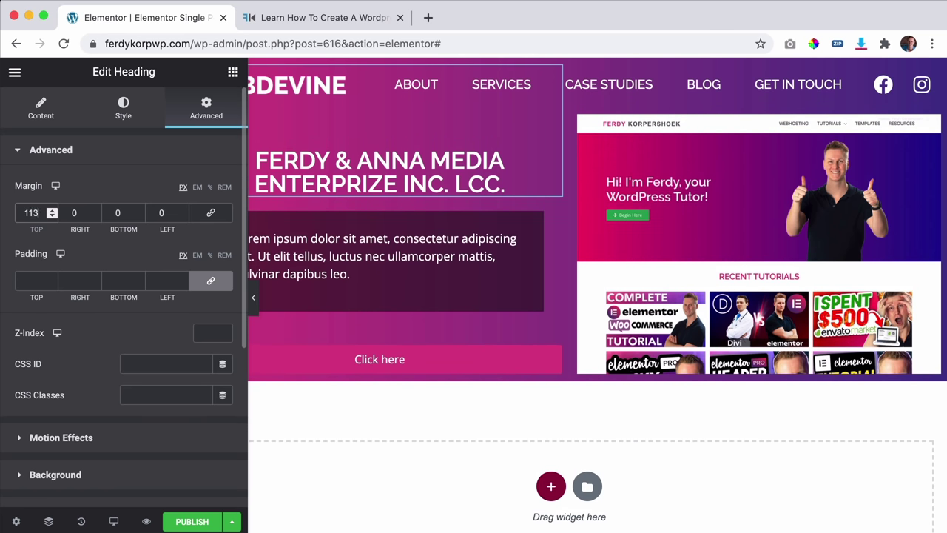
pyautogui.press('Up')
pyautogui.press('Up')
pyautogui.press('Up')
pyautogui.press('Up')
pyautogui.press('Up')
pyautogui.press('Up')
pyautogui.press('Up')
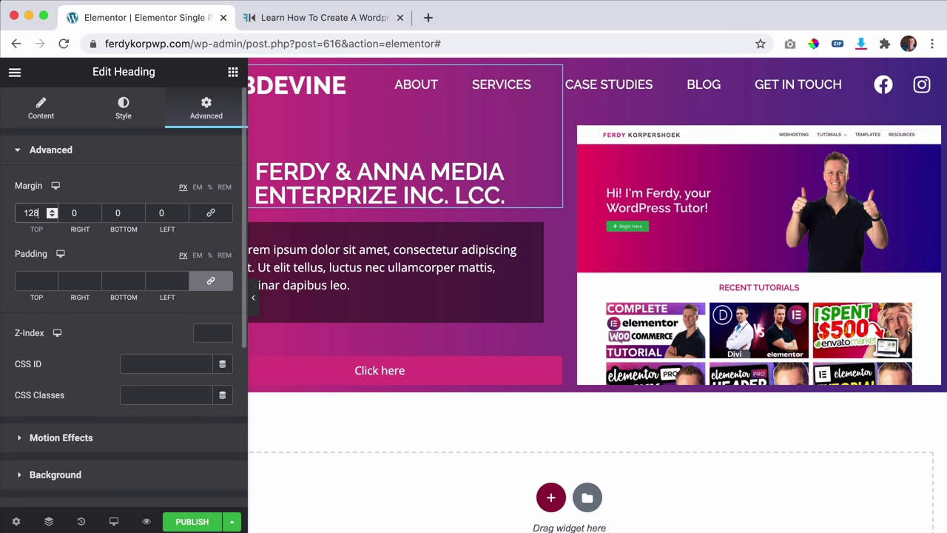
pyautogui.click(253, 300)
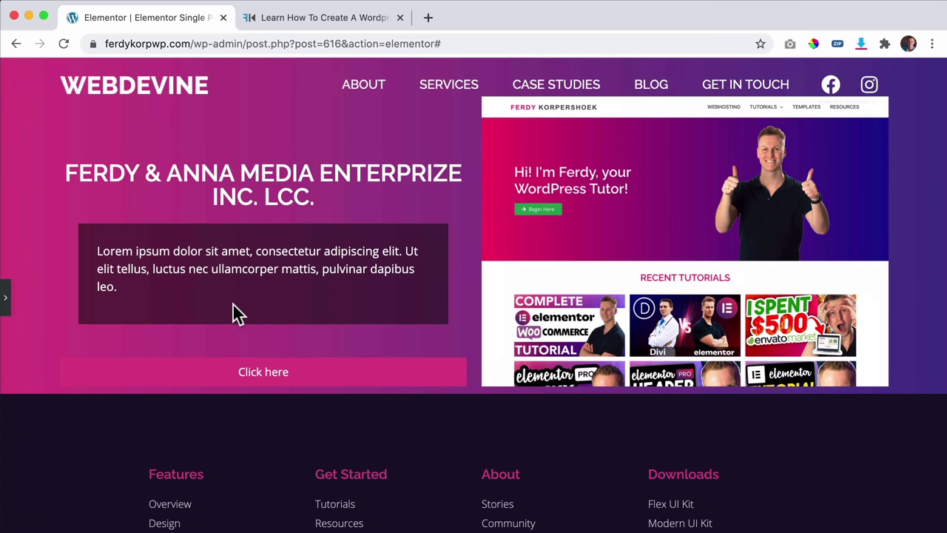
pyautogui.click(7, 303)
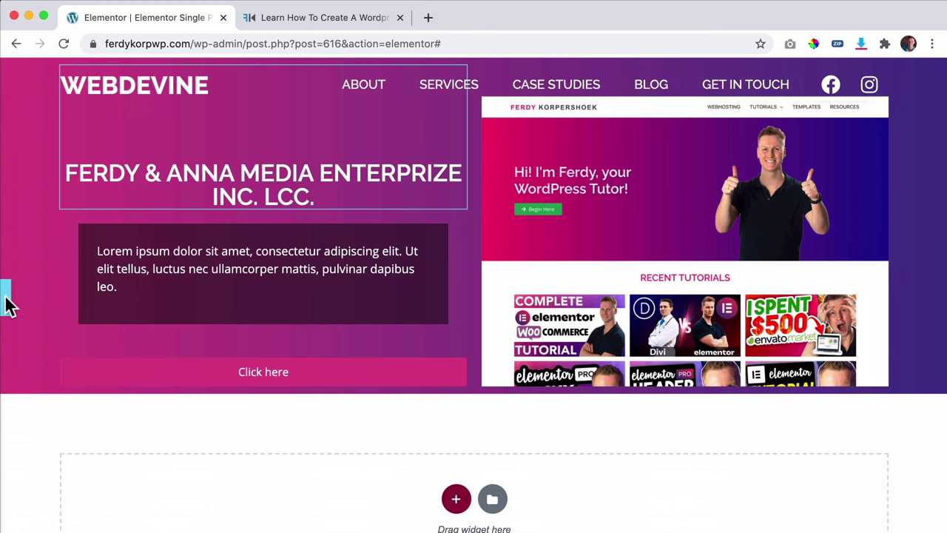
# Step: Set the featured image's width to 500 px and preview the section at full width
pyautogui.click(736, 219)
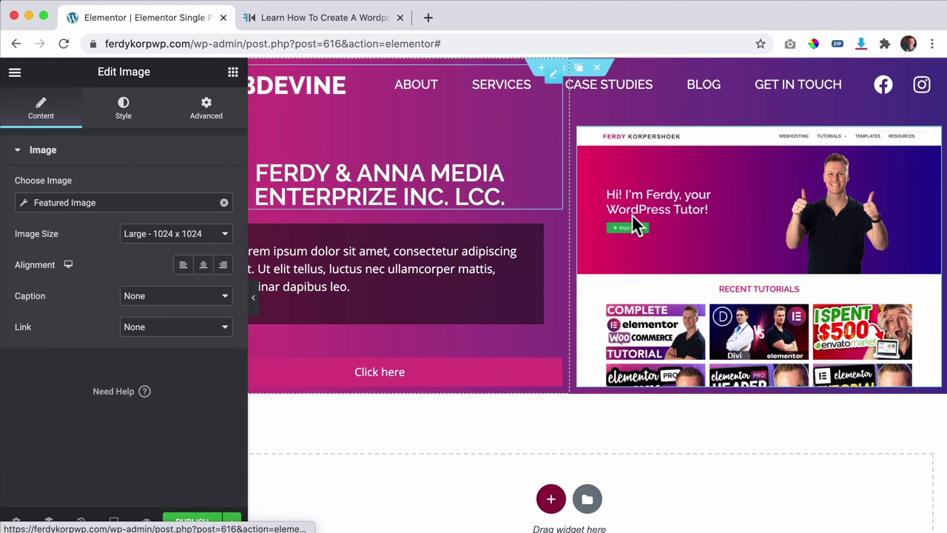
pyautogui.click(123, 117)
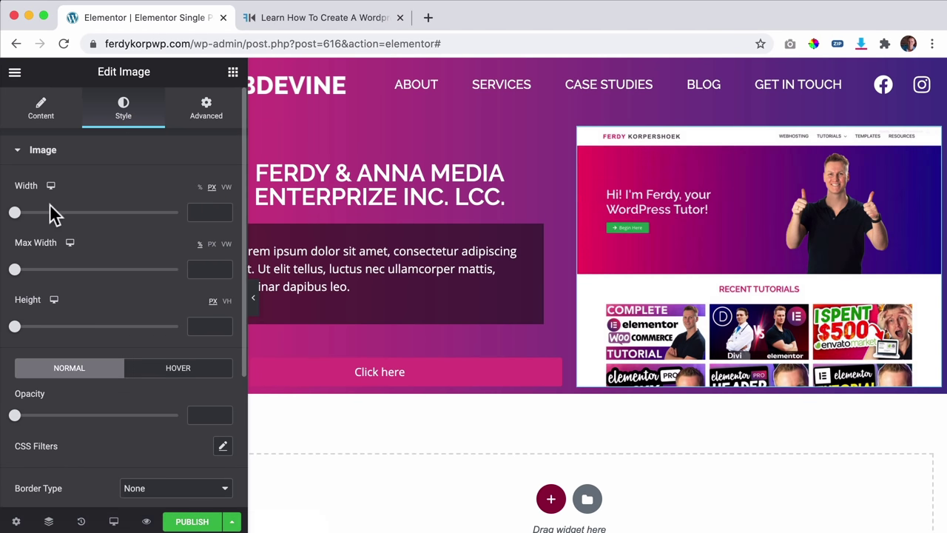
pyautogui.moveTo(20, 220); pyautogui.dragTo(97, 222)
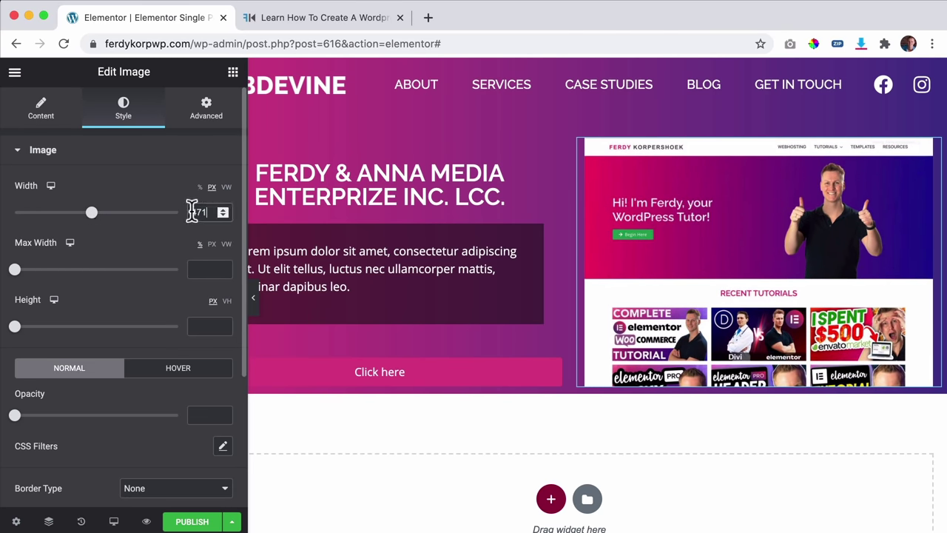
pyautogui.write('500')
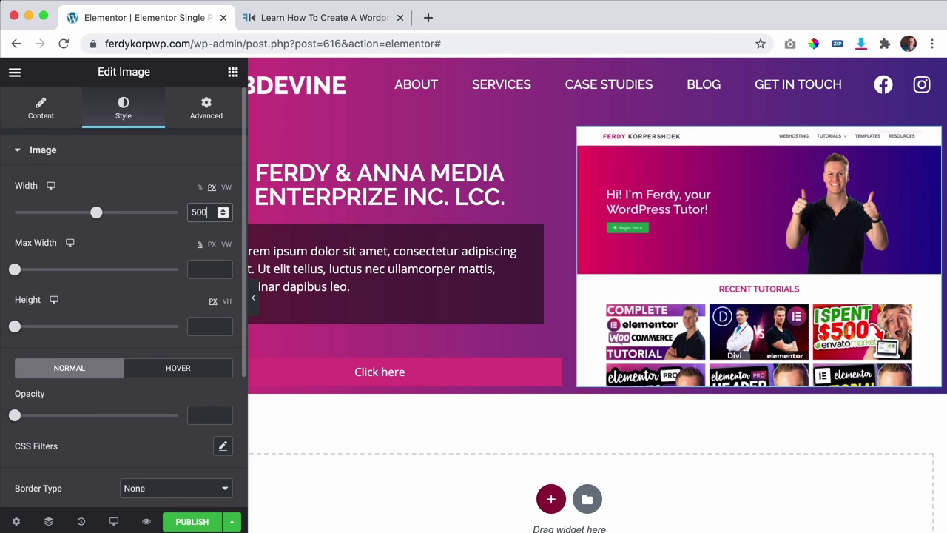
pyautogui.click(253, 297)
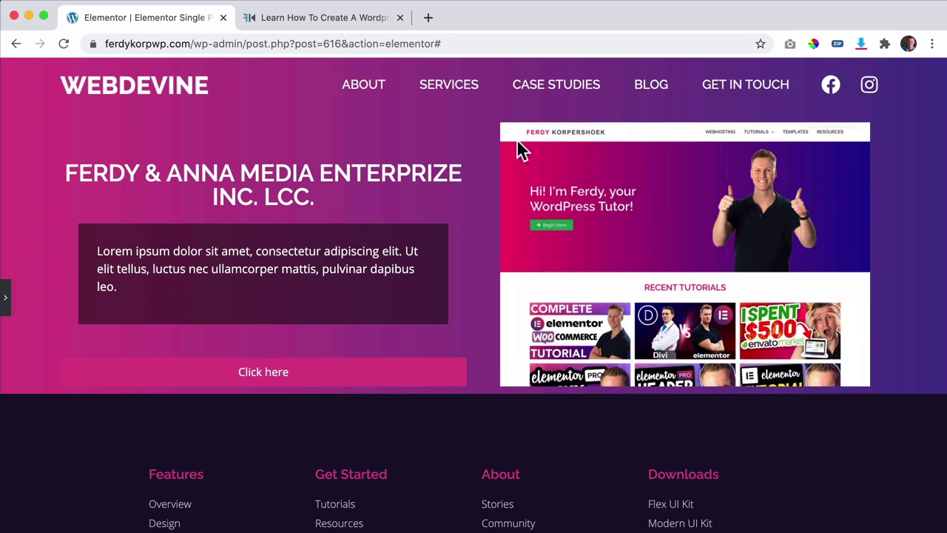
pyautogui.click(6, 304)
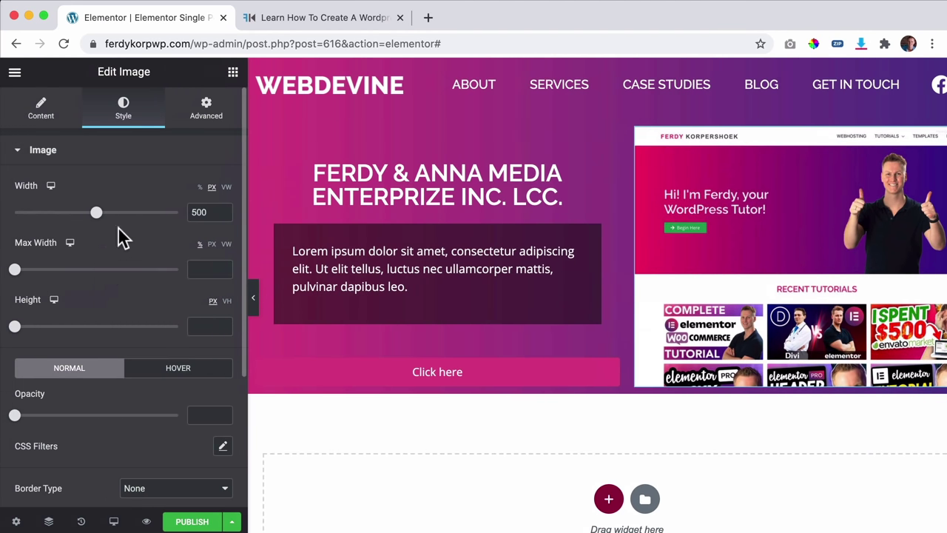
# Step: Give the featured image the Float hover animation
pyautogui.click(178, 370)
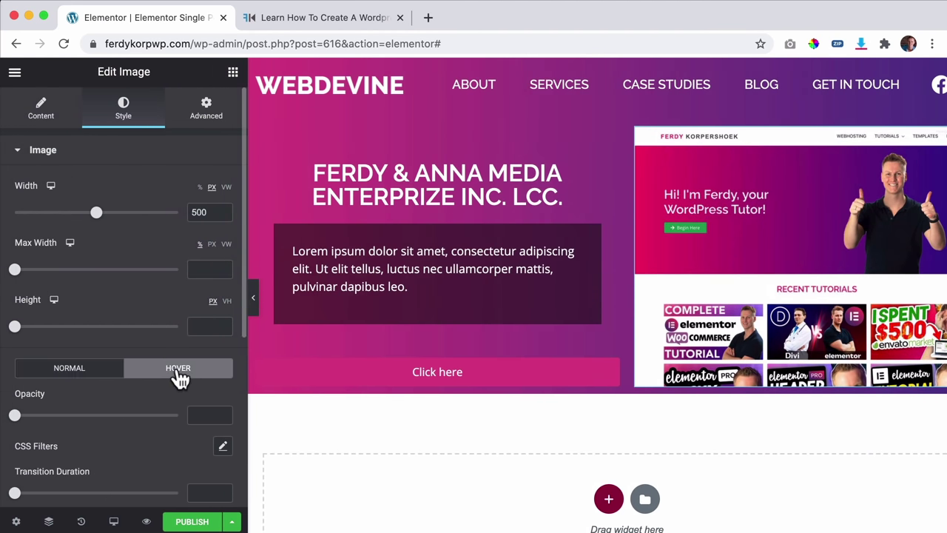
pyautogui.scroll(-5, 115, 381)
pyautogui.click(111, 344)
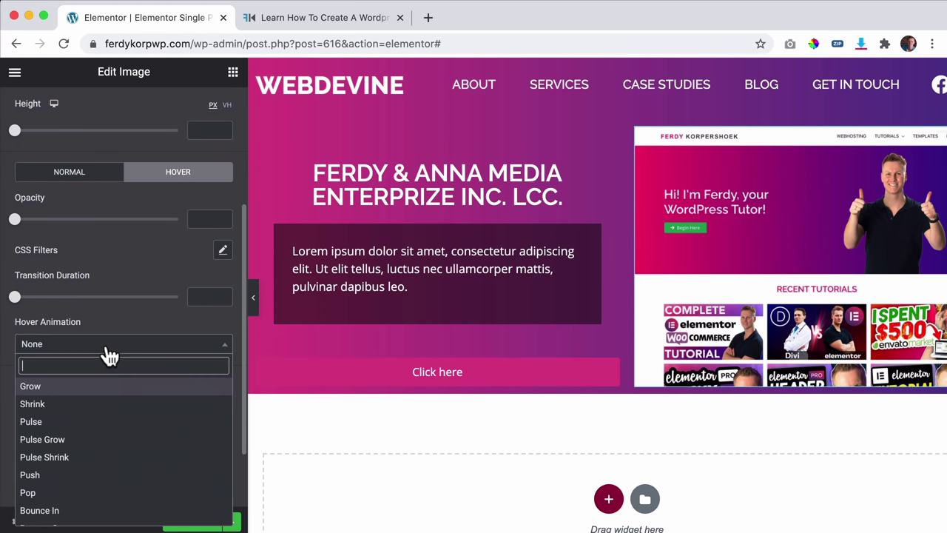
pyautogui.scroll(-3, 115, 421)
pyautogui.scroll(-2, 104, 433)
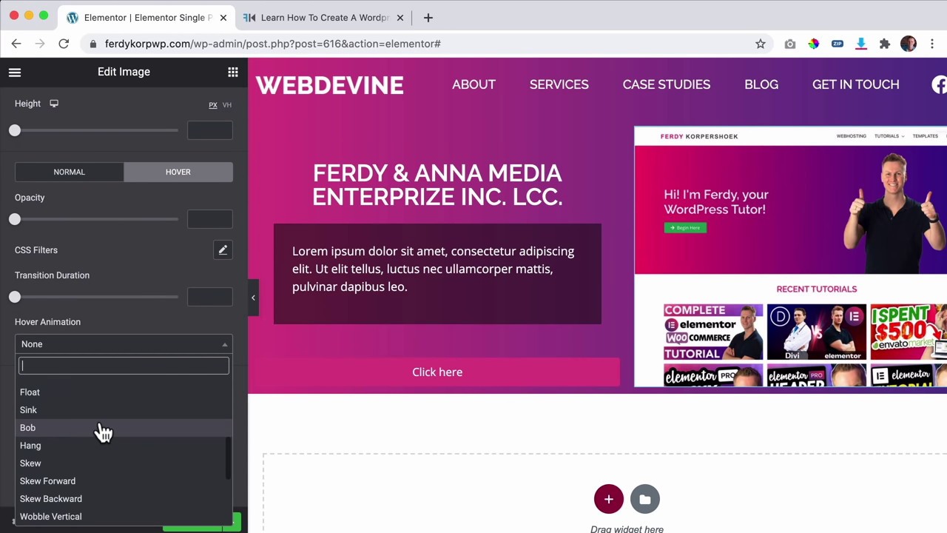
pyautogui.scroll(1, 105, 426)
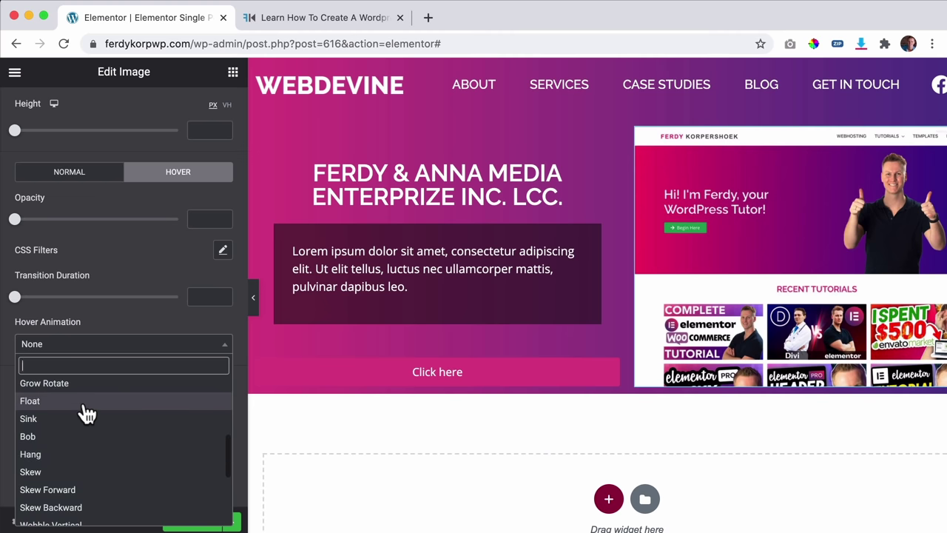
pyautogui.click(83, 409)
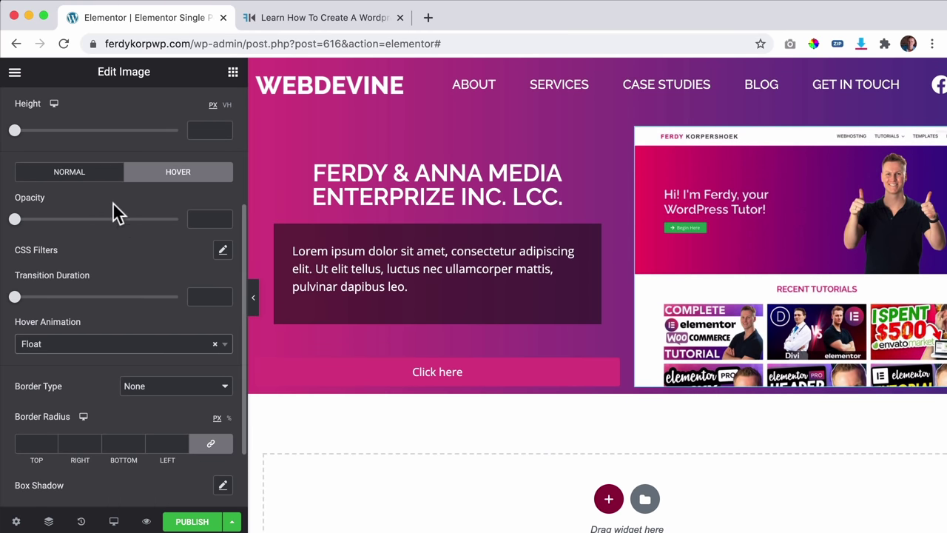
pyautogui.scroll(3, 111, 213)
pyautogui.click(44, 151)
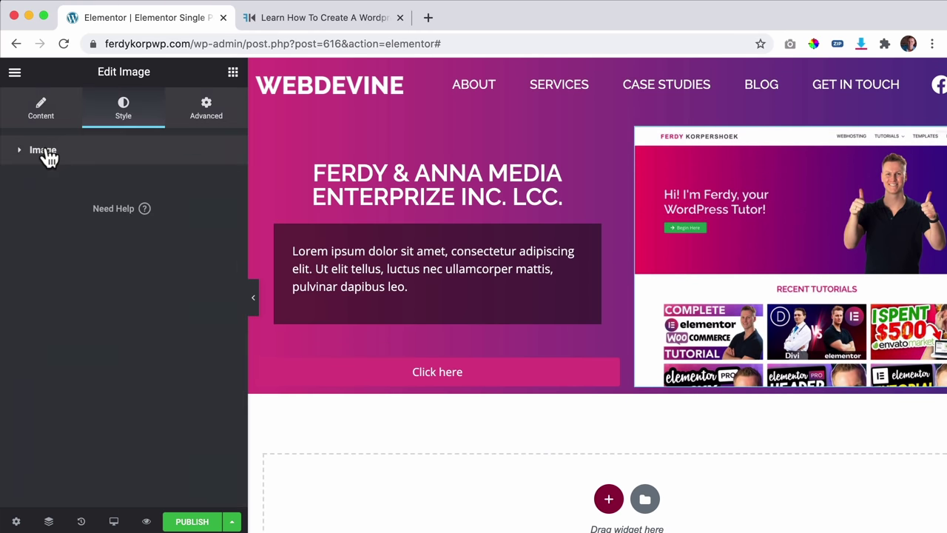
# Step: Link the featured image to a custom URL taken from the ACF URL Field with the Website URL key
pyautogui.click(42, 110)
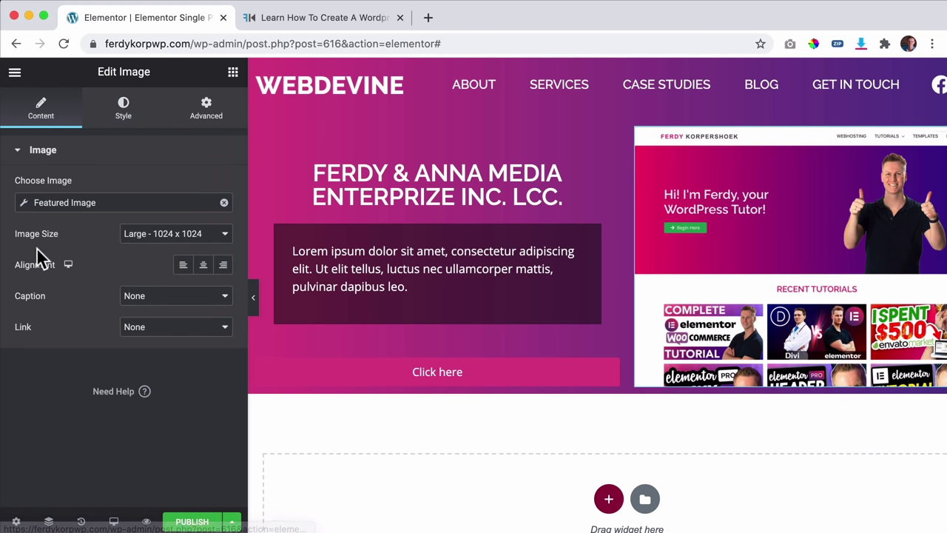
pyautogui.click(189, 333)
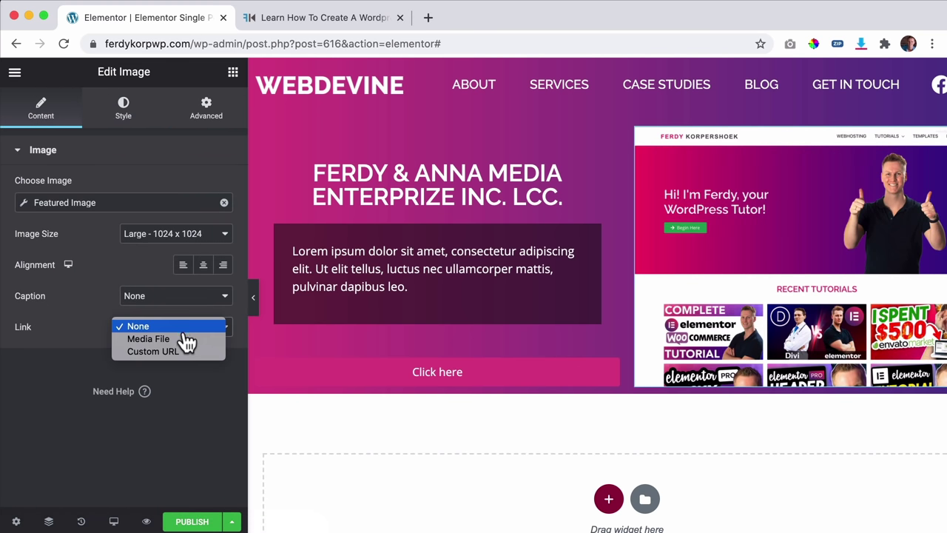
pyautogui.click(169, 351)
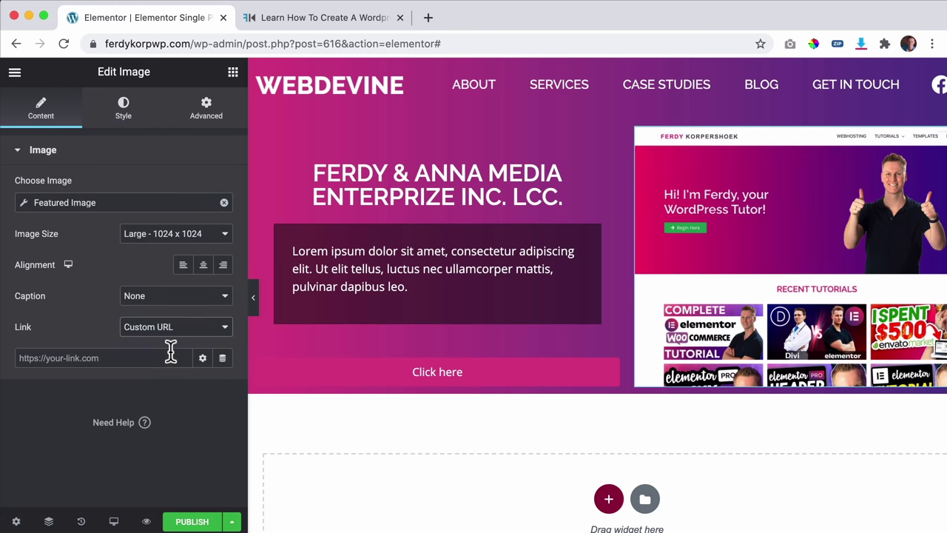
pyautogui.click(223, 360)
pyautogui.scroll(-5, 141, 341)
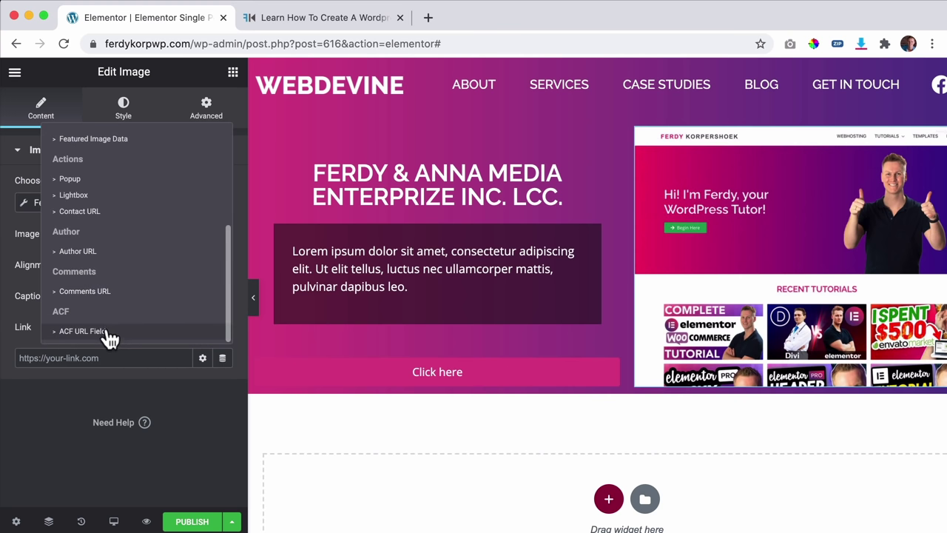
pyautogui.click(82, 331)
pyautogui.click(82, 357)
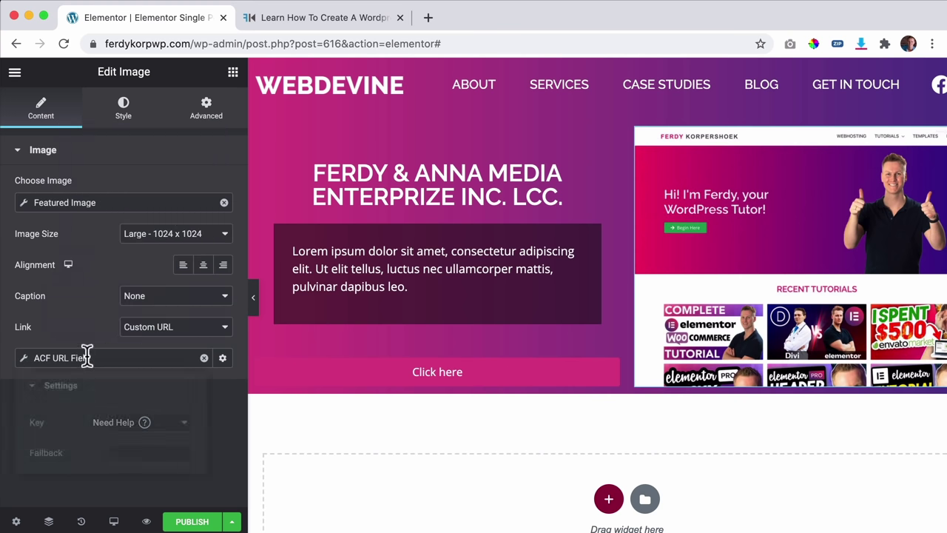
pyautogui.click(136, 427)
pyautogui.click(148, 448)
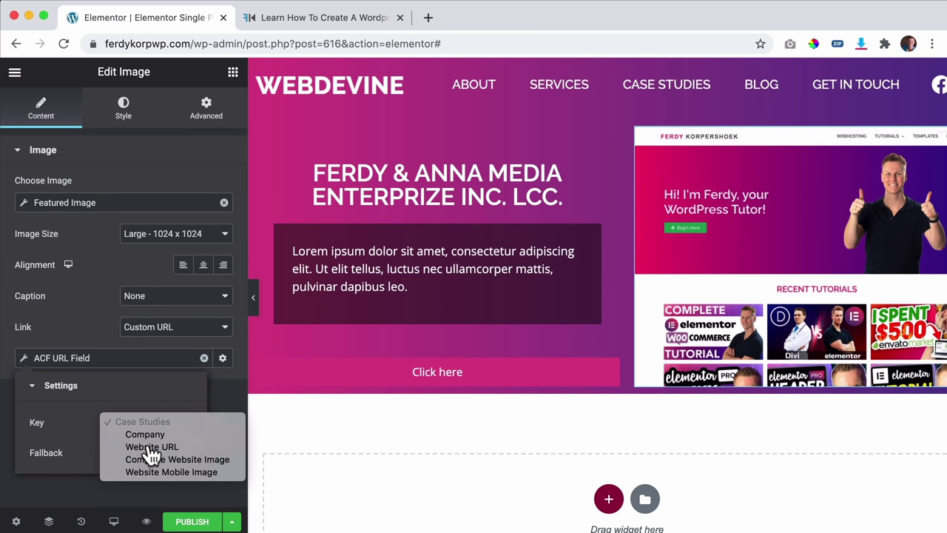
pyautogui.click(222, 431)
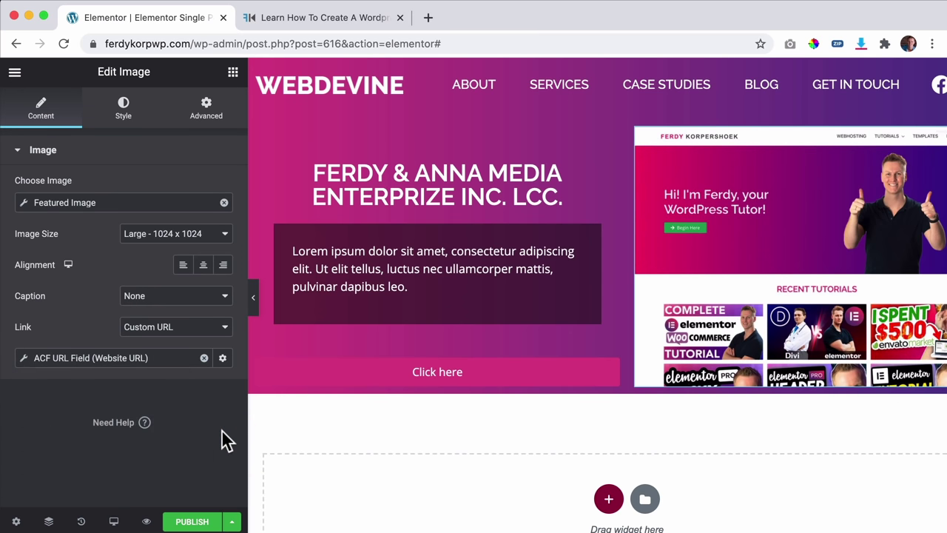
# Step: Publish the template with a display condition that includes all Case Studies
pyautogui.click(192, 521)
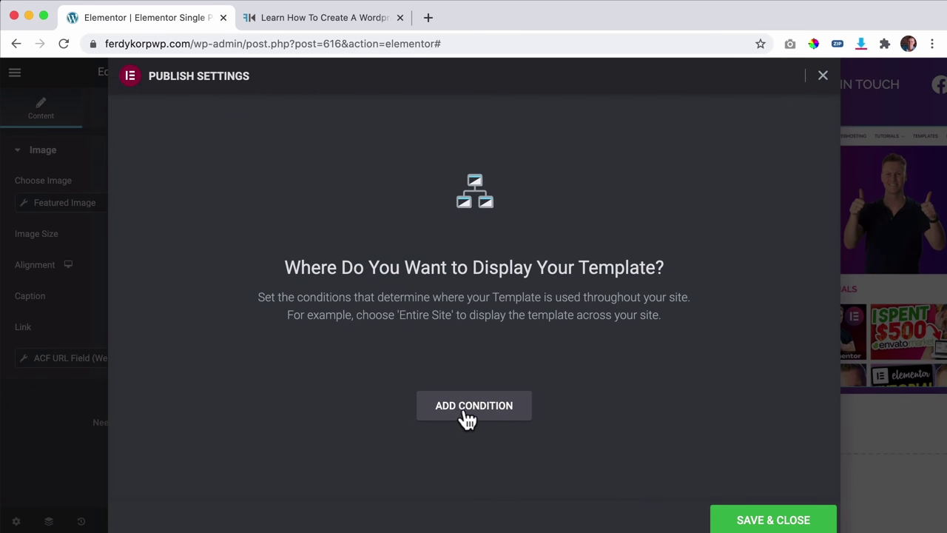
pyautogui.click(466, 413)
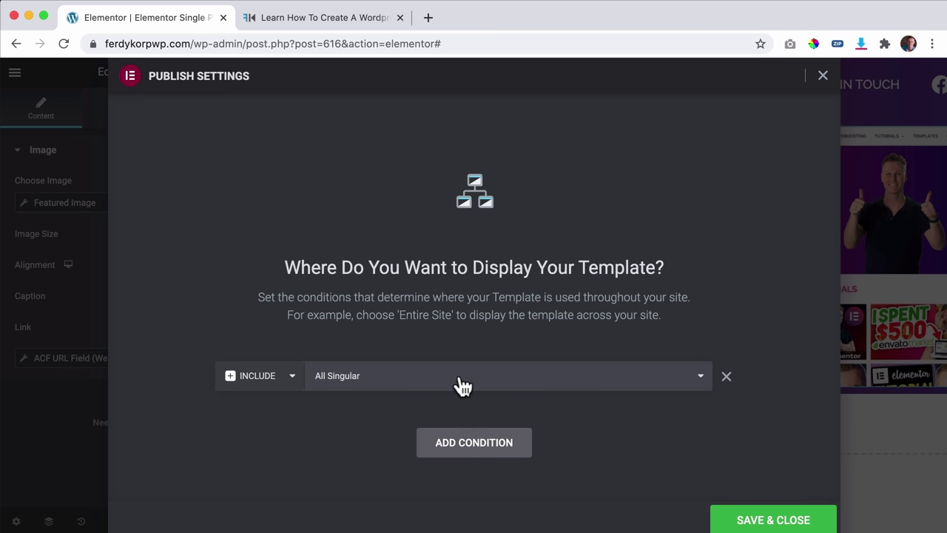
pyautogui.click(463, 385)
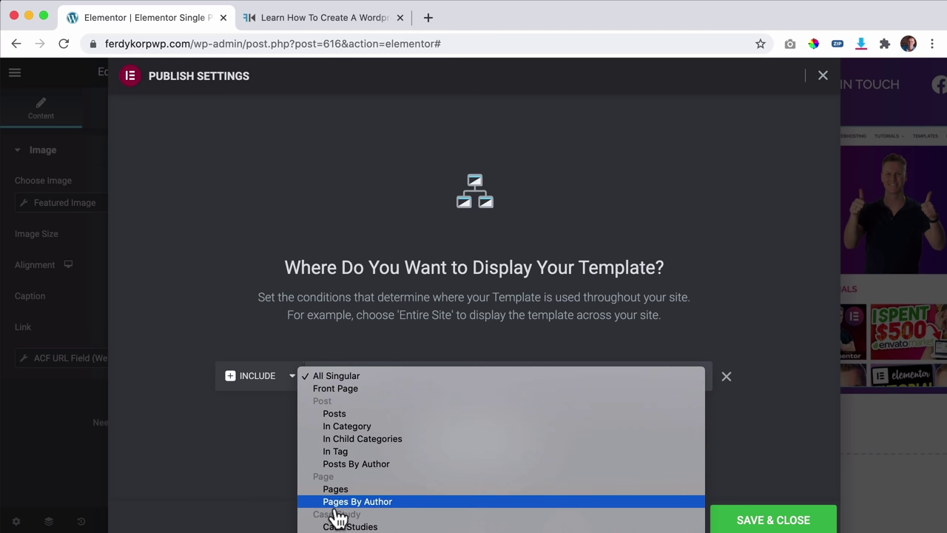
pyautogui.click(372, 526)
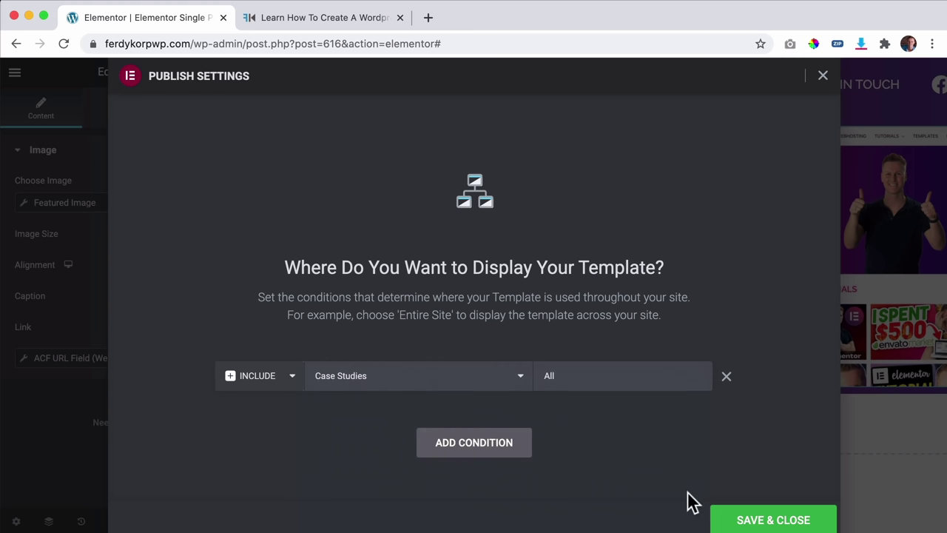
pyautogui.click(755, 522)
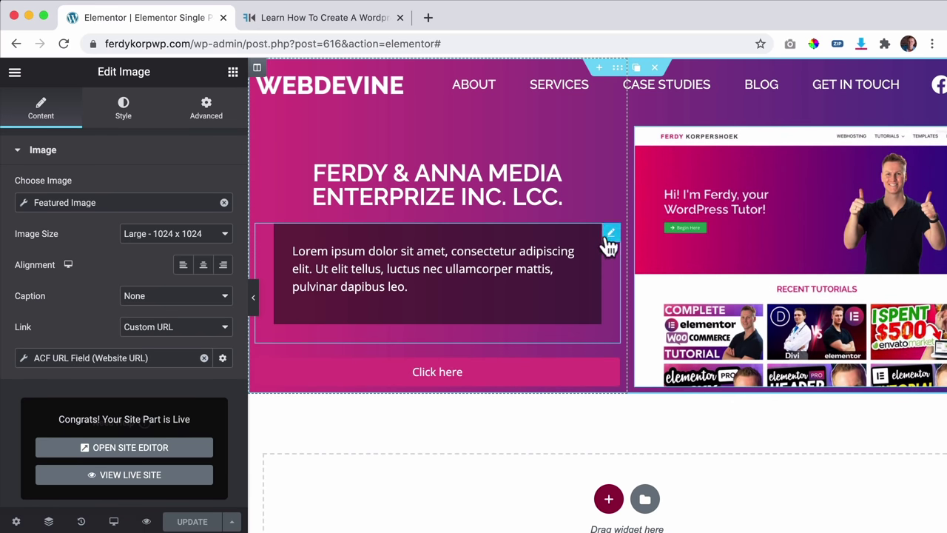
# Step: Replace the text block's placeholder text with the ACF Field using the Excerpt key, and update the template
pyautogui.click(609, 235)
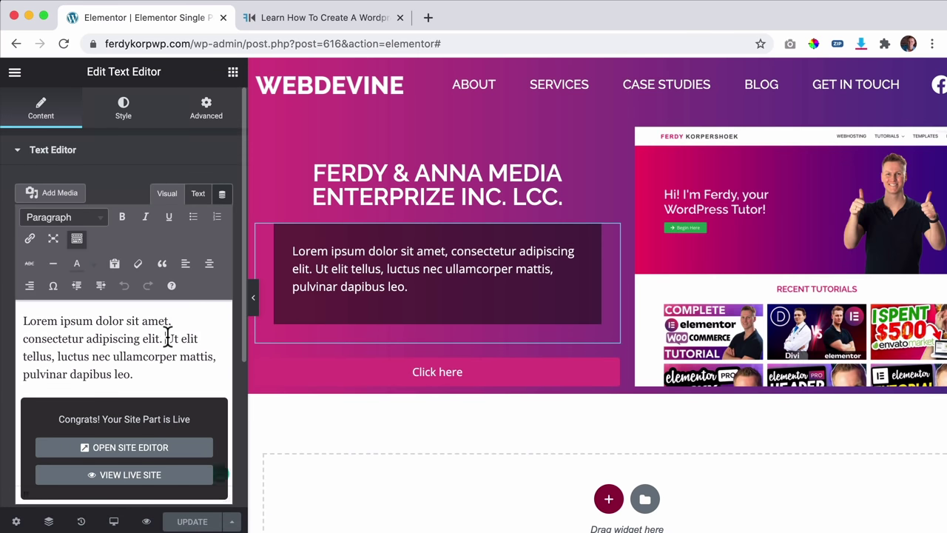
pyautogui.press('super+a')
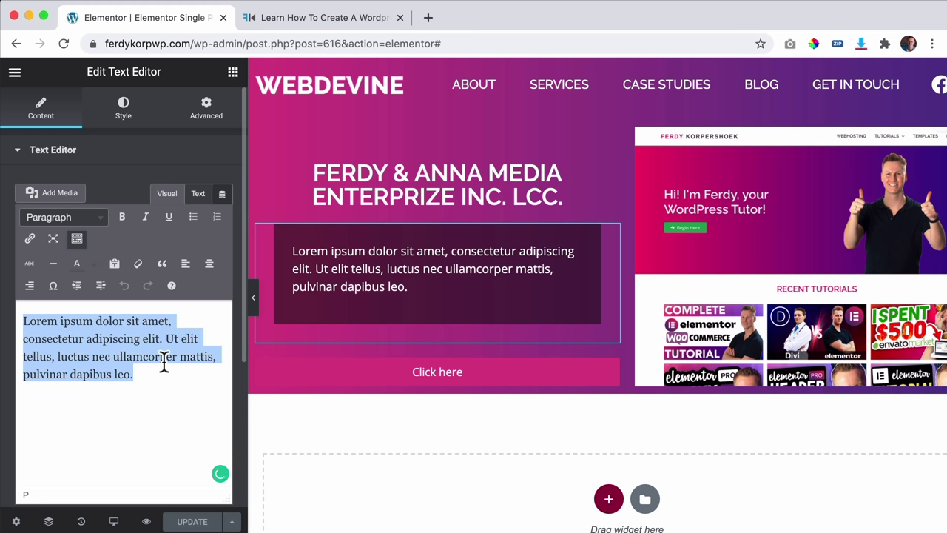
pyautogui.press('BackSpace')
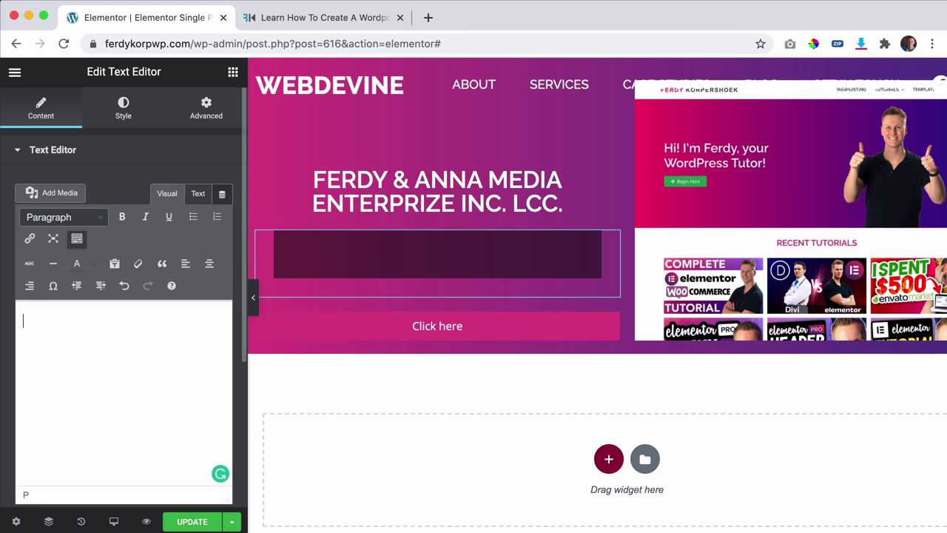
pyautogui.click(222, 195)
pyautogui.scroll(-5, 111, 369)
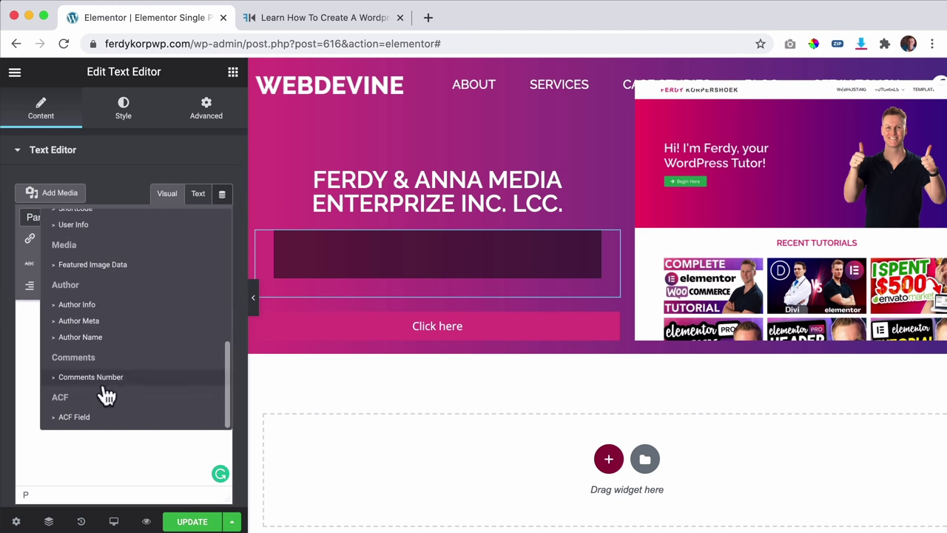
pyautogui.click(78, 425)
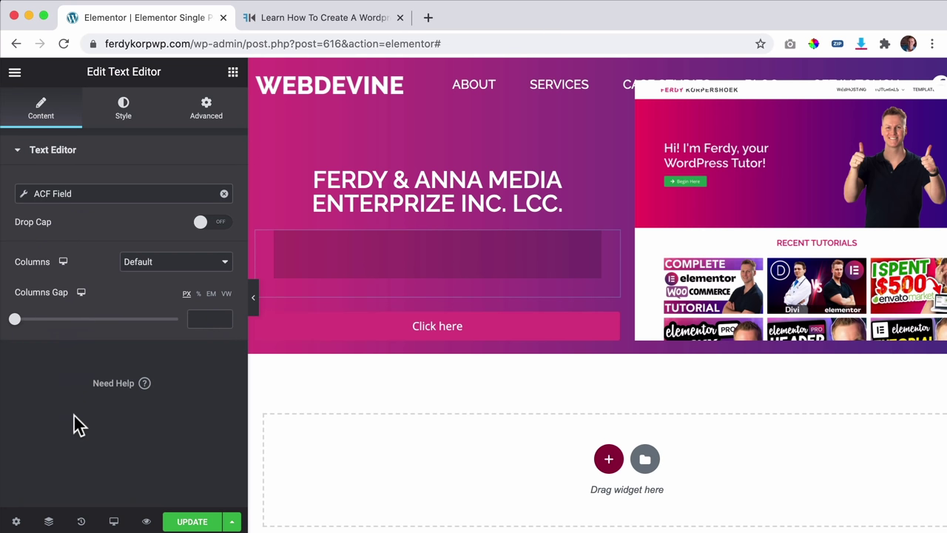
pyautogui.click(114, 198)
pyautogui.click(140, 258)
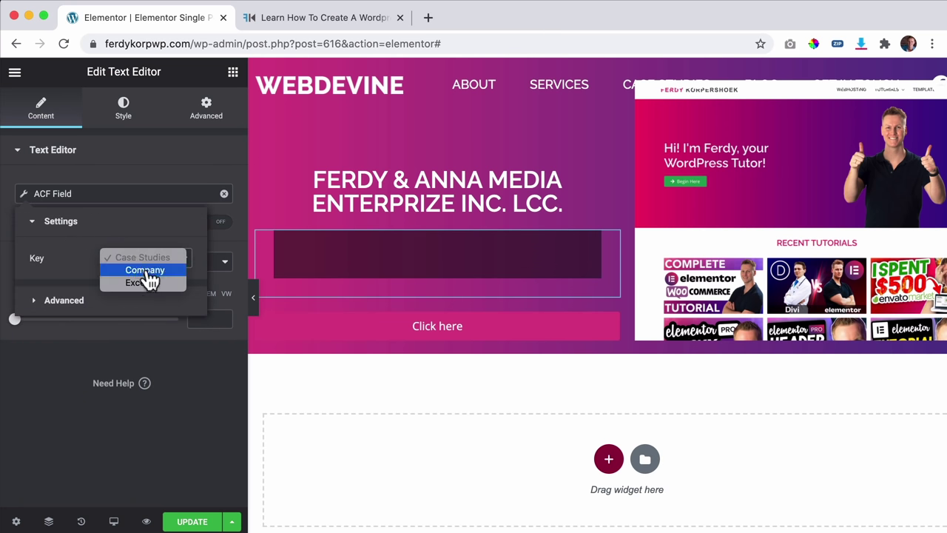
pyautogui.click(149, 288)
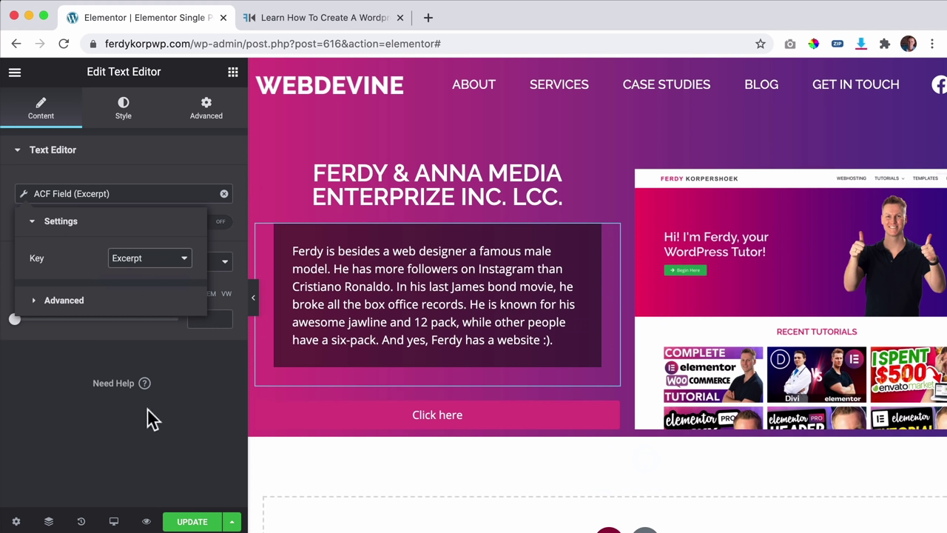
pyautogui.click(194, 517)
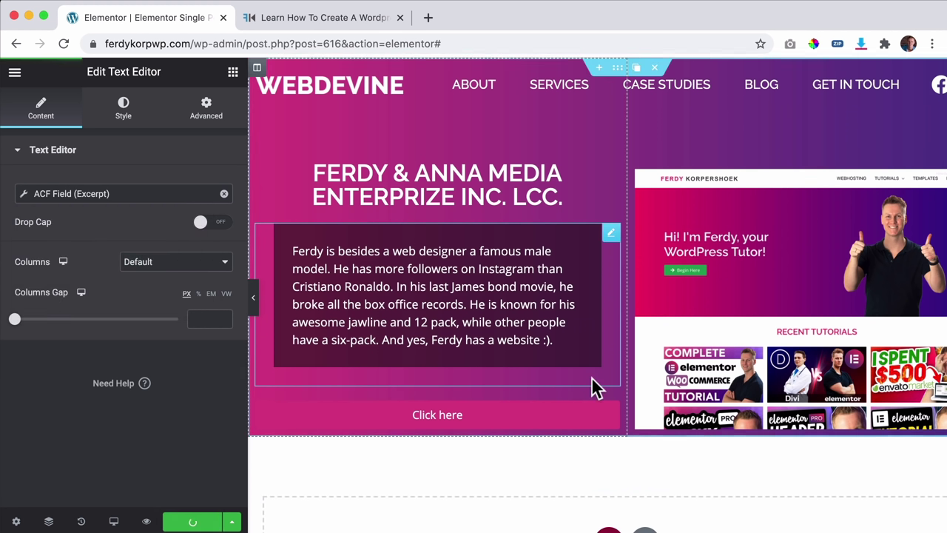
# Step: Rename the section holding the company heading and featured image as Hero
pyautogui.scroll(-2, 604, 366)
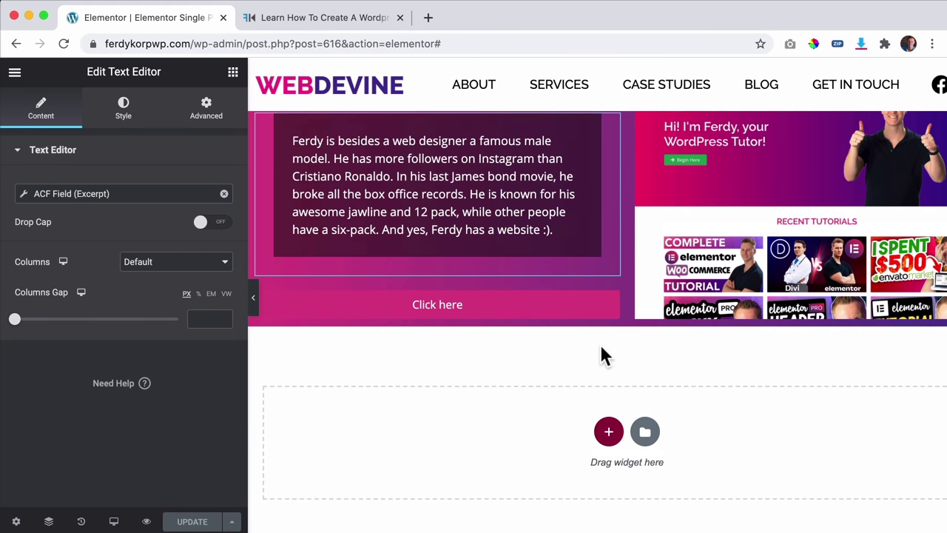
pyautogui.scroll(-2, 600, 344)
pyautogui.scroll(4, 597, 345)
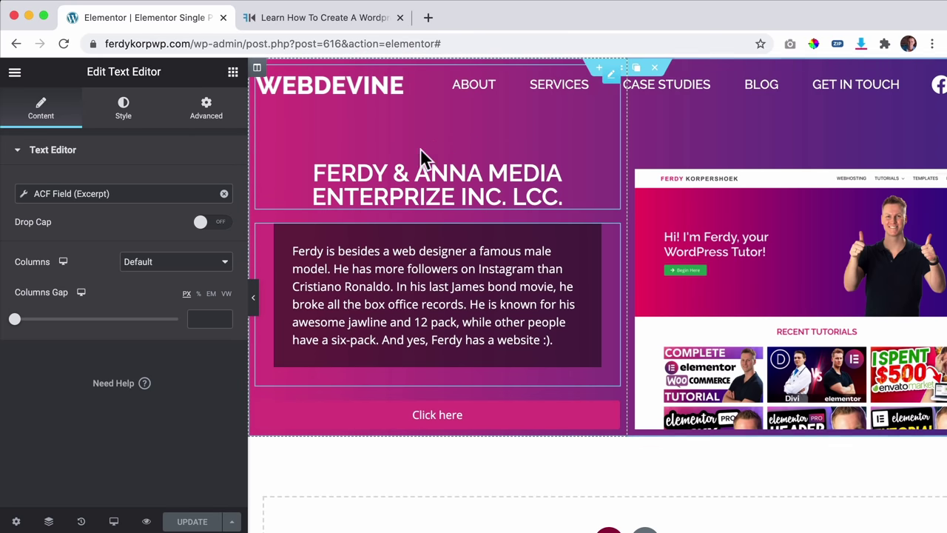
pyautogui.click(48, 522)
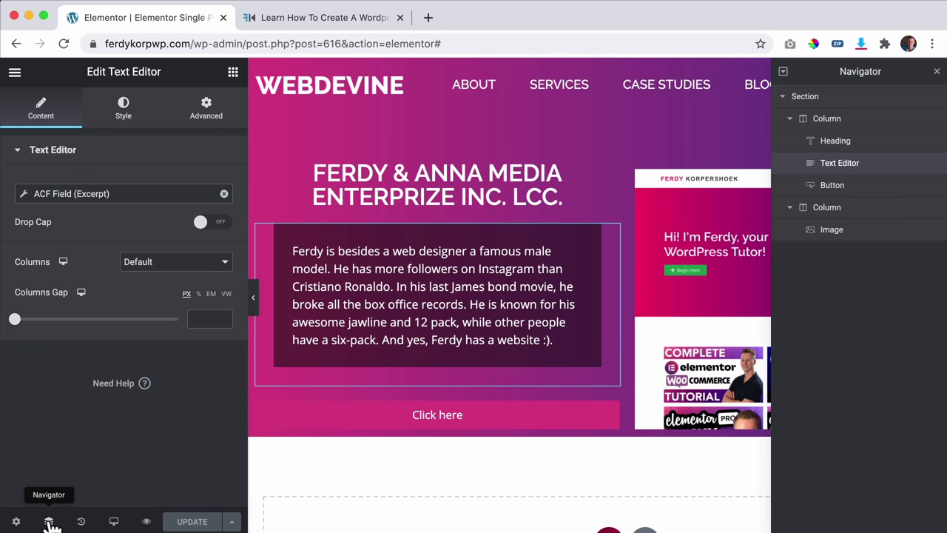
pyautogui.click(815, 99)
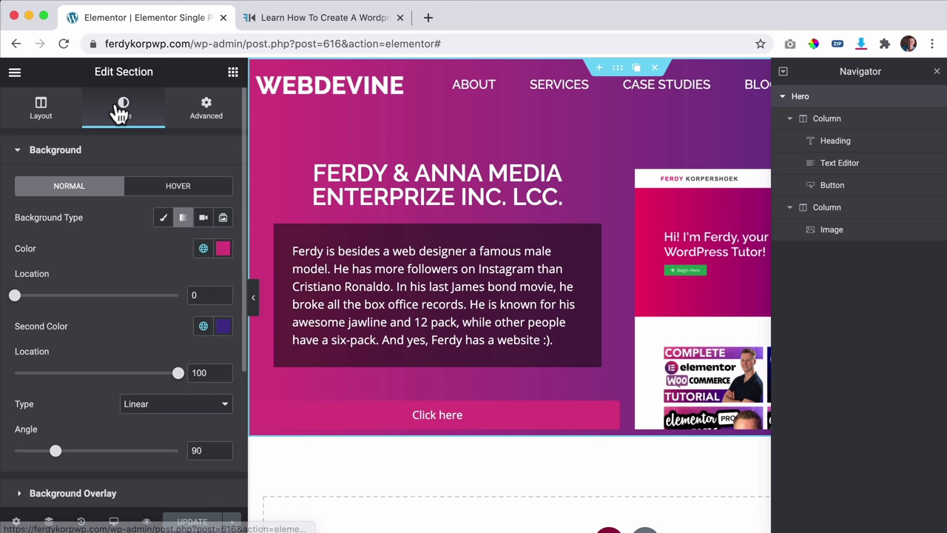
# Step: Add a Waves shape divider with a height of 63 to the Hero section's bottom edge and update the template
pyautogui.click(65, 156)
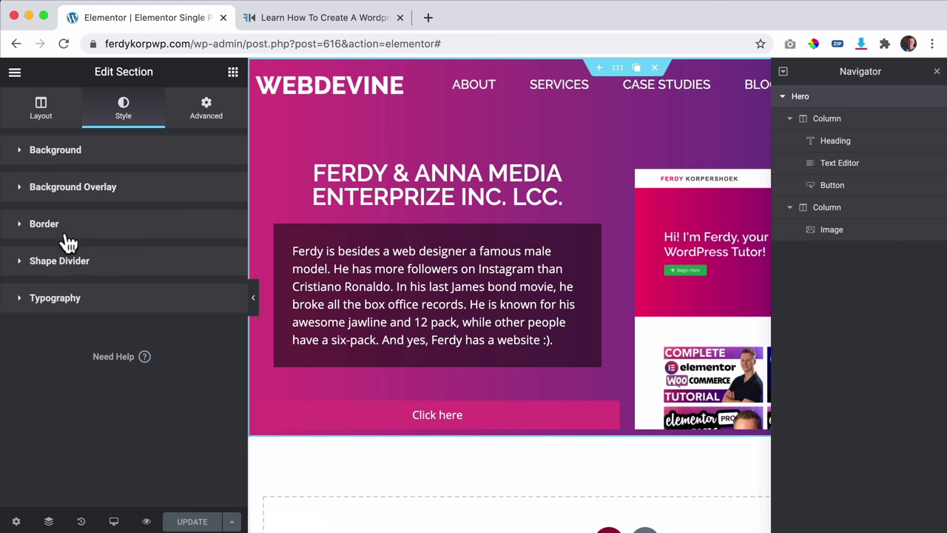
pyautogui.click(66, 263)
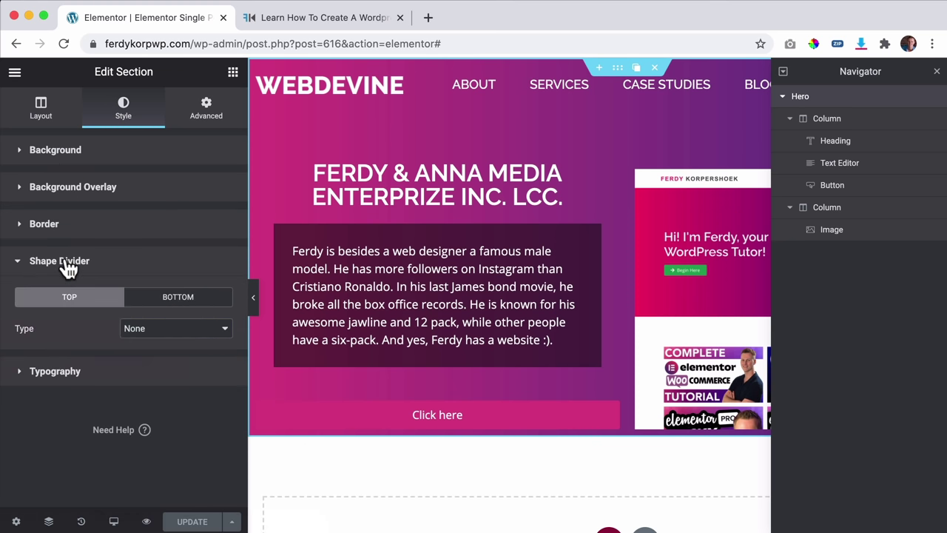
pyautogui.click(181, 303)
pyautogui.click(156, 330)
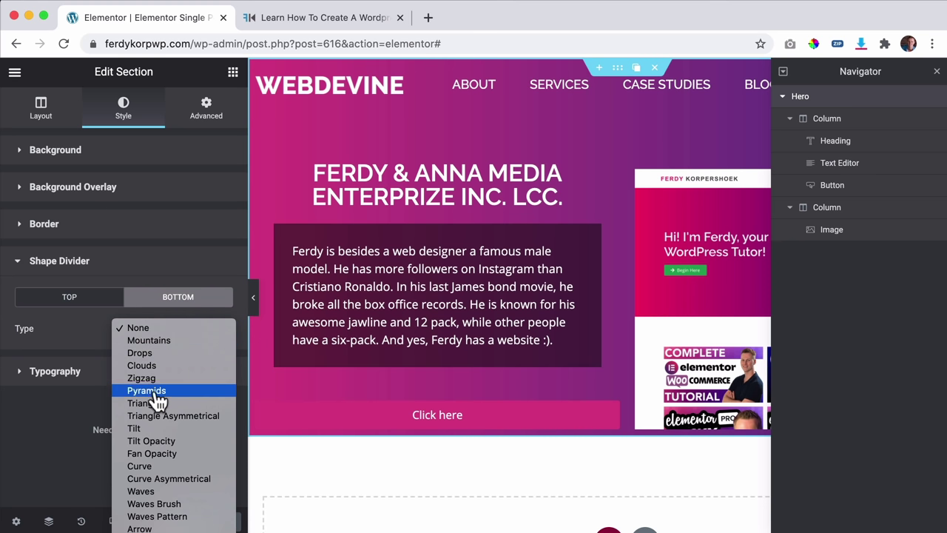
pyautogui.click(157, 493)
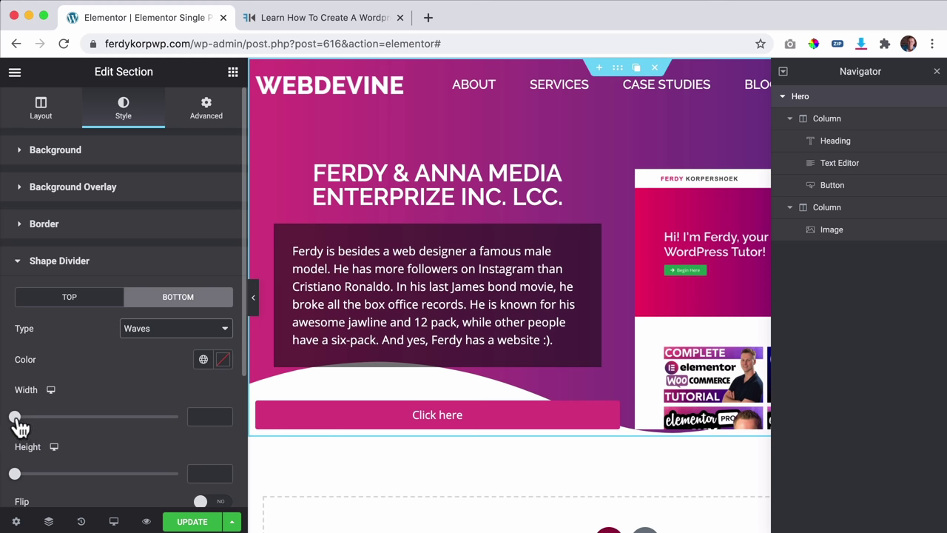
pyautogui.moveTo(15, 473); pyautogui.dragTo(37, 484)
pyautogui.scroll(-3, 481, 377)
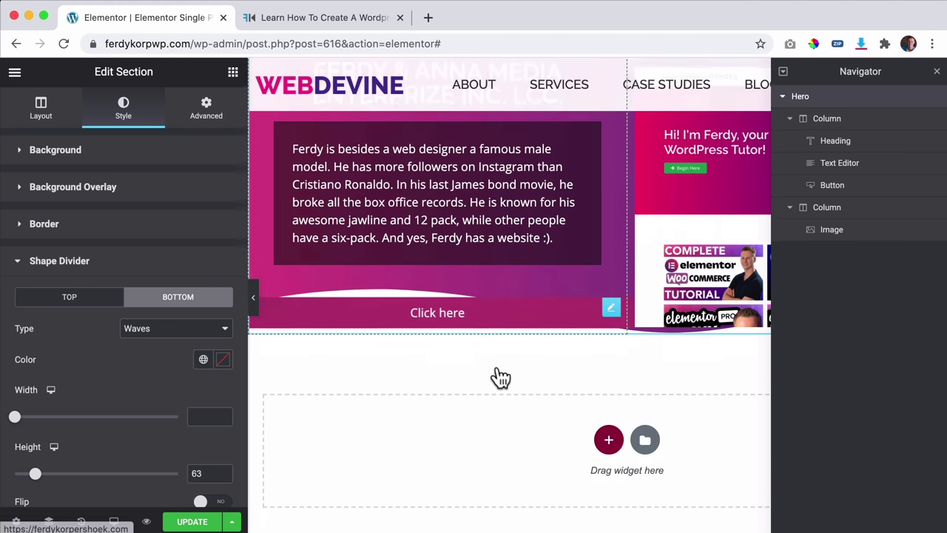
pyautogui.click(937, 72)
pyautogui.scroll(2, 651, 340)
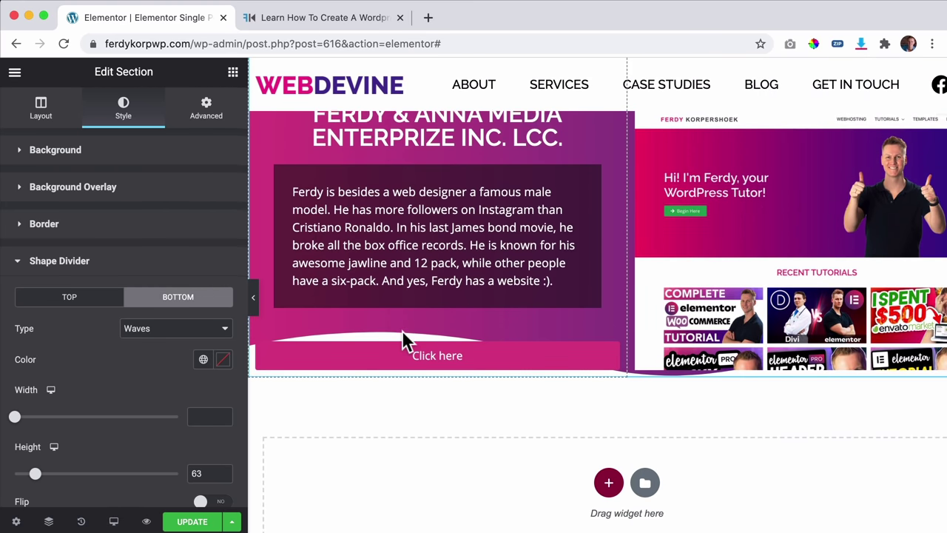
pyautogui.scroll(1, 403, 335)
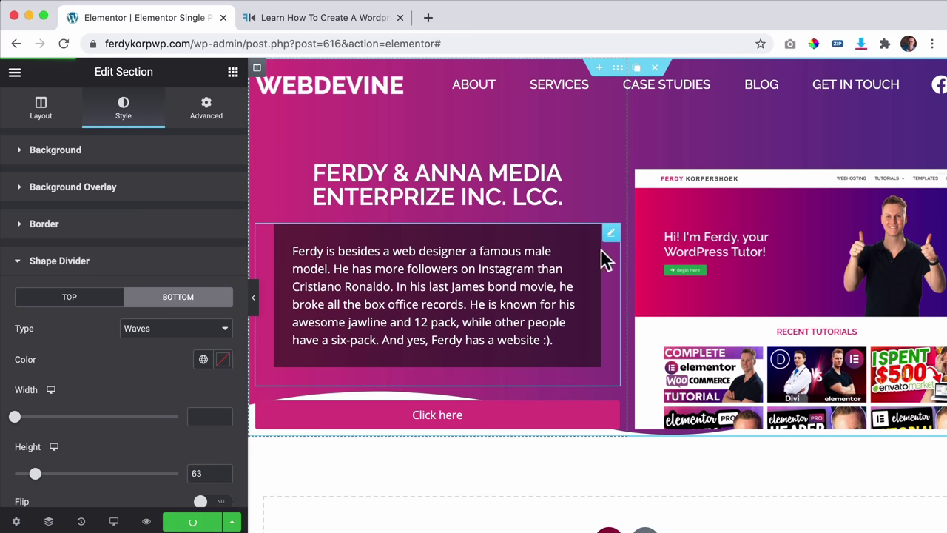
# Step: Add a single-column section below the Hero section and place an Image widget in it
pyautogui.scroll(-3, 635, 248)
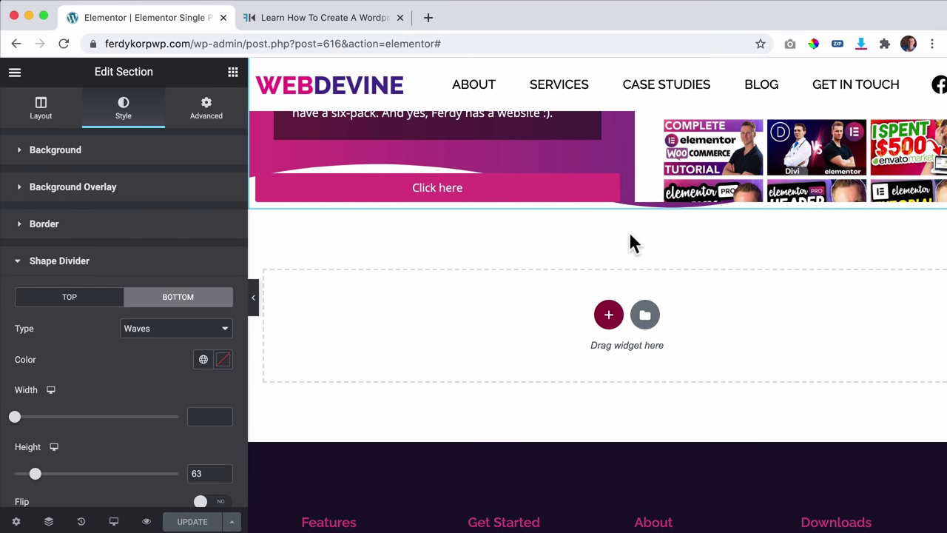
pyautogui.click(609, 314)
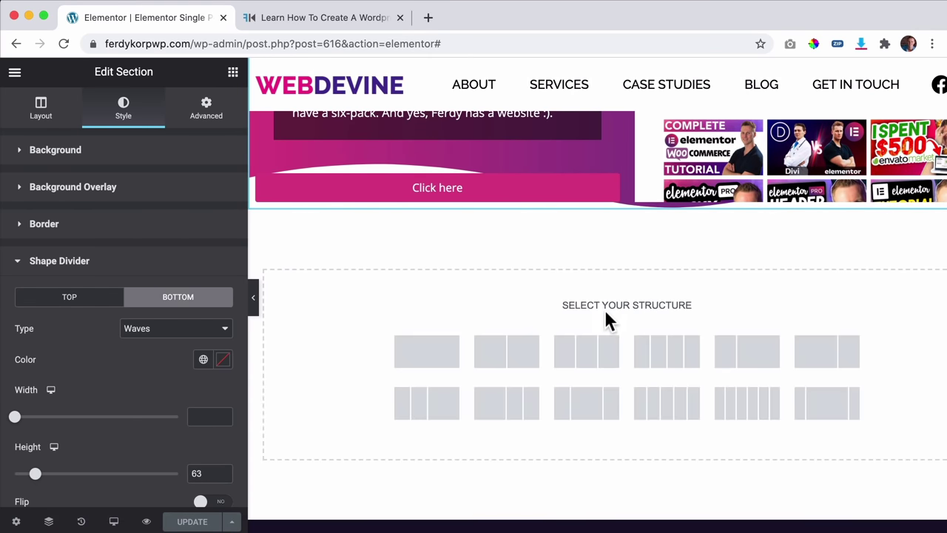
pyautogui.click(422, 357)
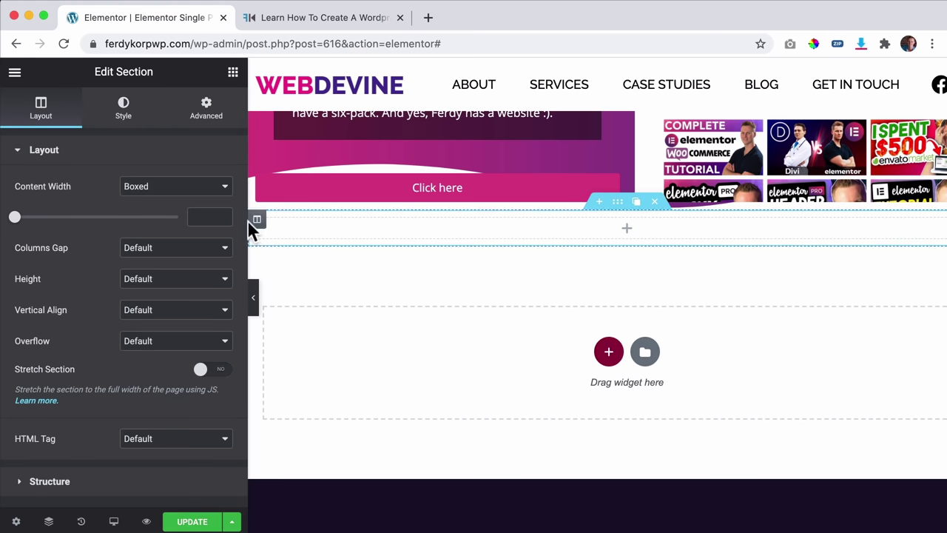
pyautogui.click(232, 73)
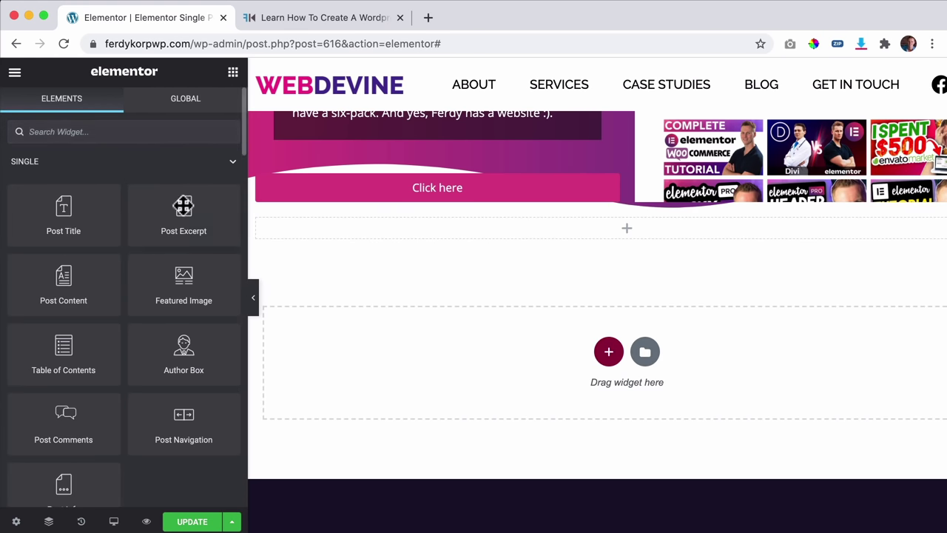
pyautogui.write('image')
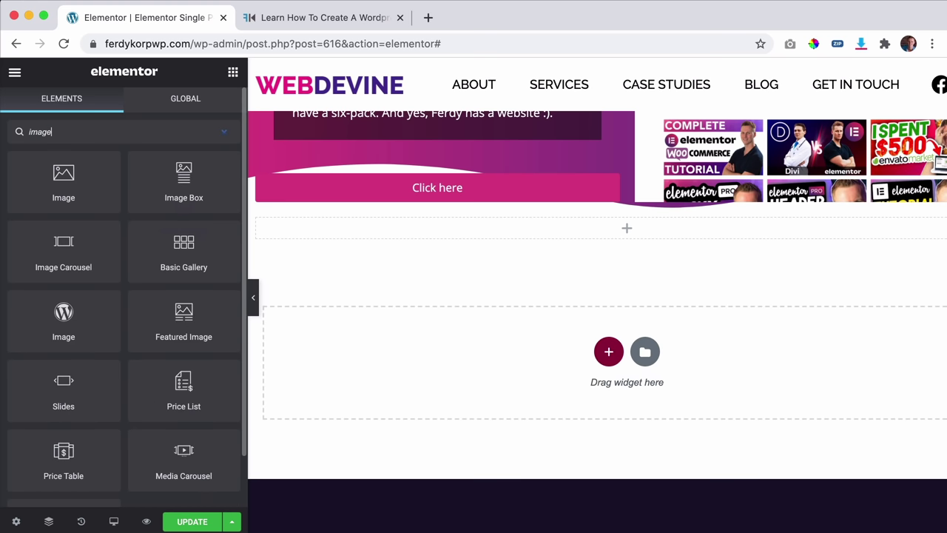
pyautogui.moveTo(111, 173); pyautogui.dragTo(436, 222)
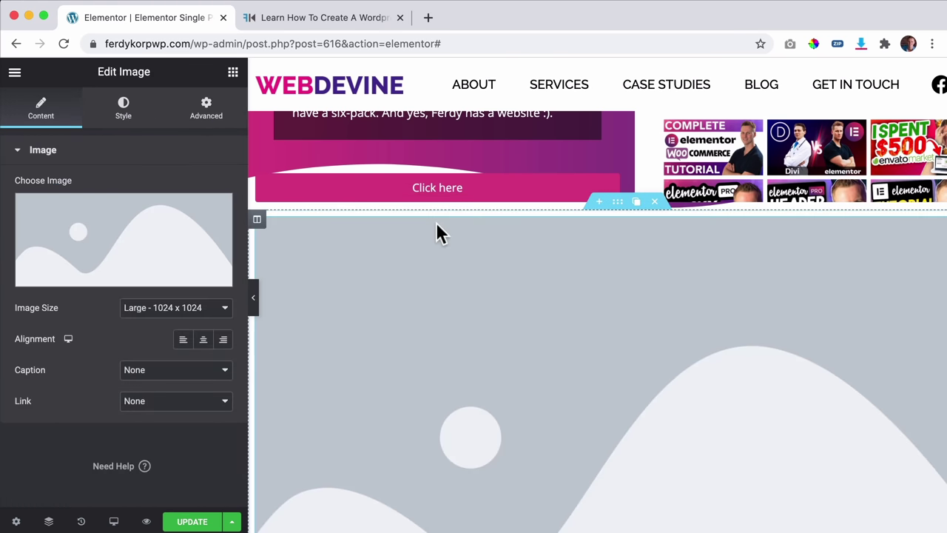
# Step: Source the Image widget below the Hero from the ACF Image Field using the Complete Website Image key
pyautogui.click(132, 232)
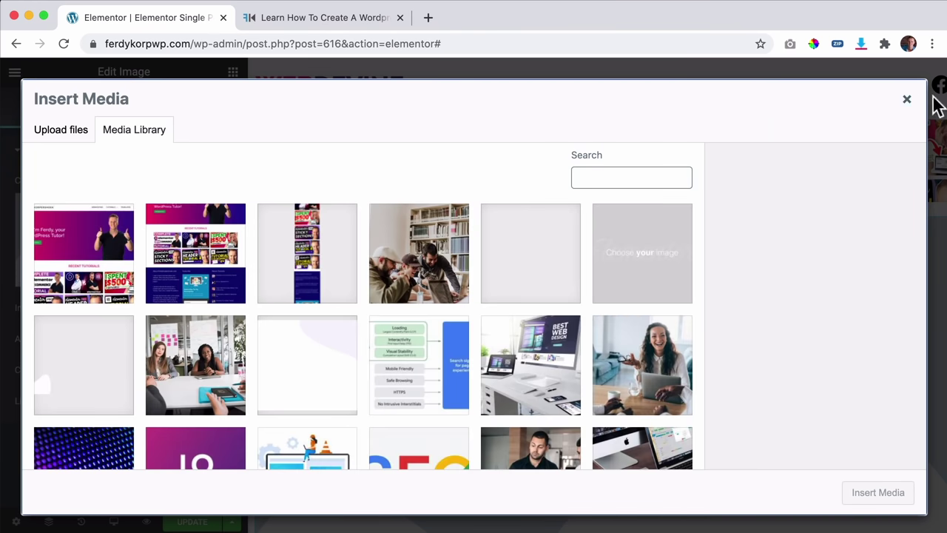
pyautogui.click(909, 102)
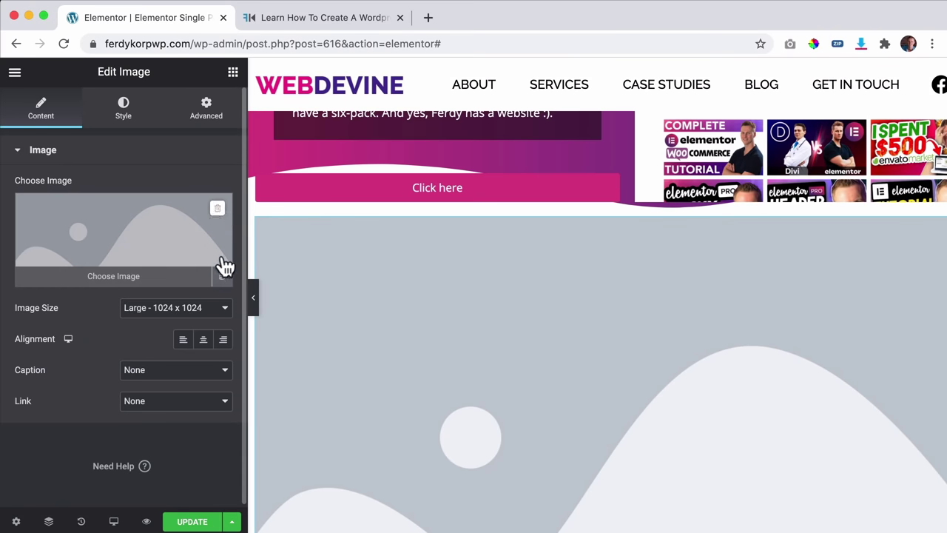
pyautogui.click(223, 280)
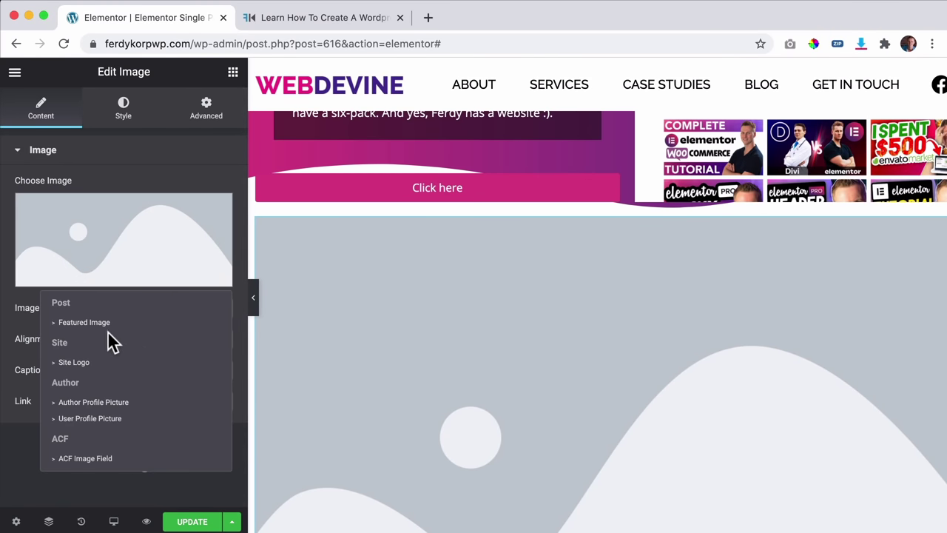
pyautogui.click(87, 458)
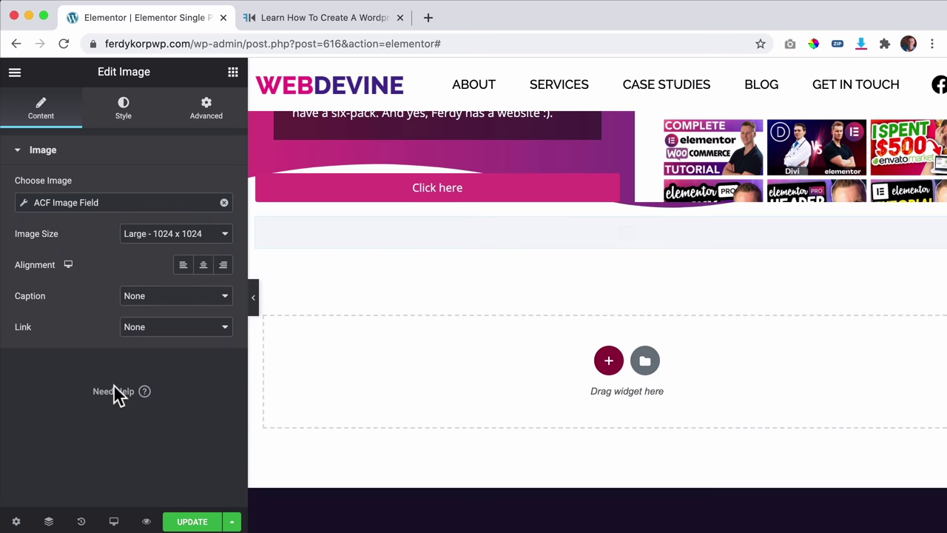
pyautogui.click(102, 200)
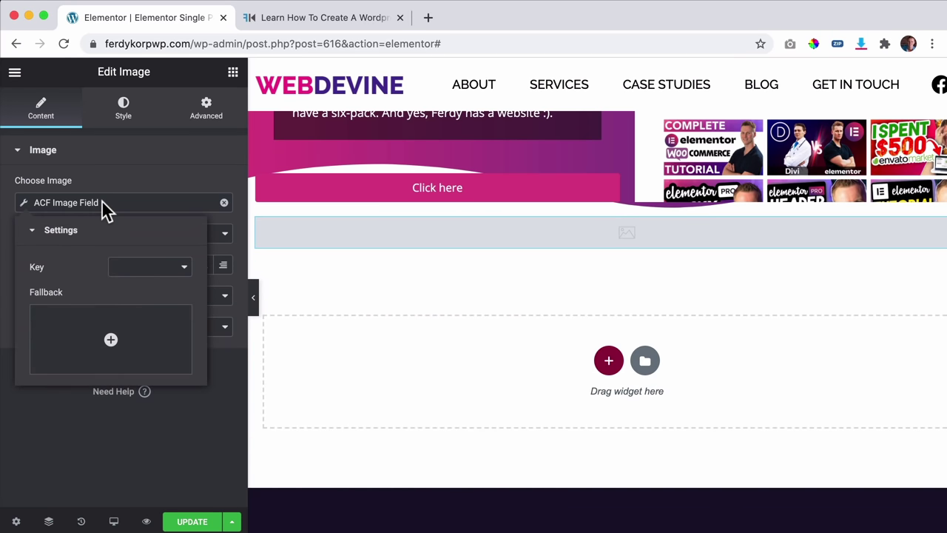
pyautogui.click(133, 268)
pyautogui.click(178, 278)
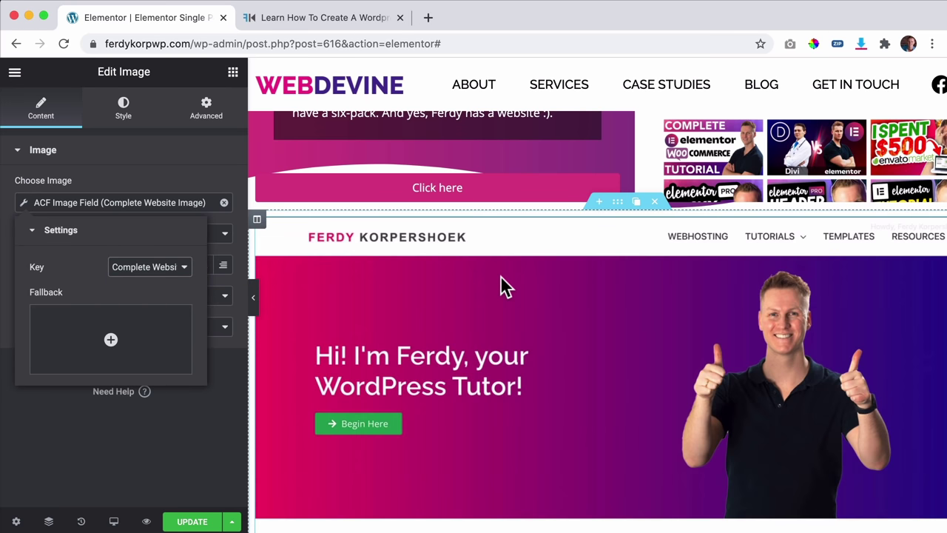
# Step: Set the website image's size to Full and its width to 90%
pyautogui.click(144, 159)
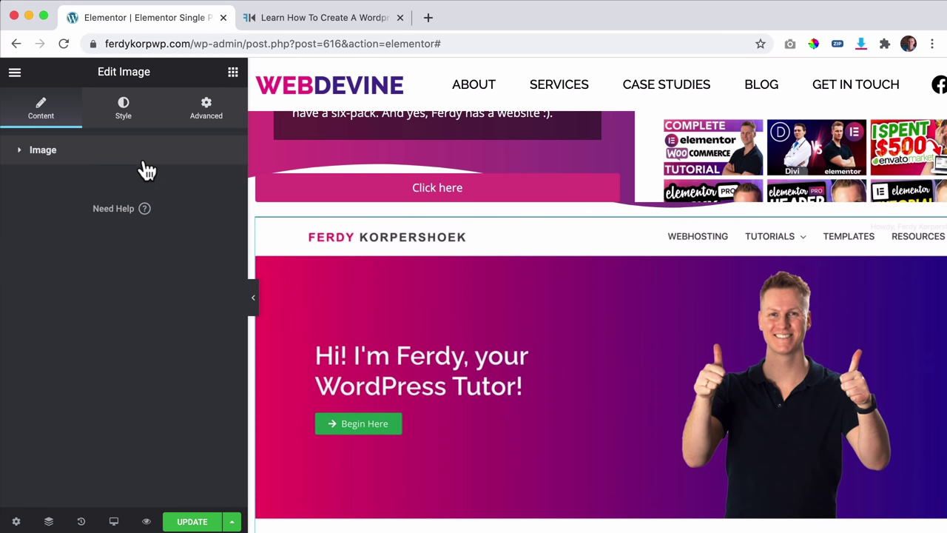
pyautogui.click(123, 156)
pyautogui.click(127, 231)
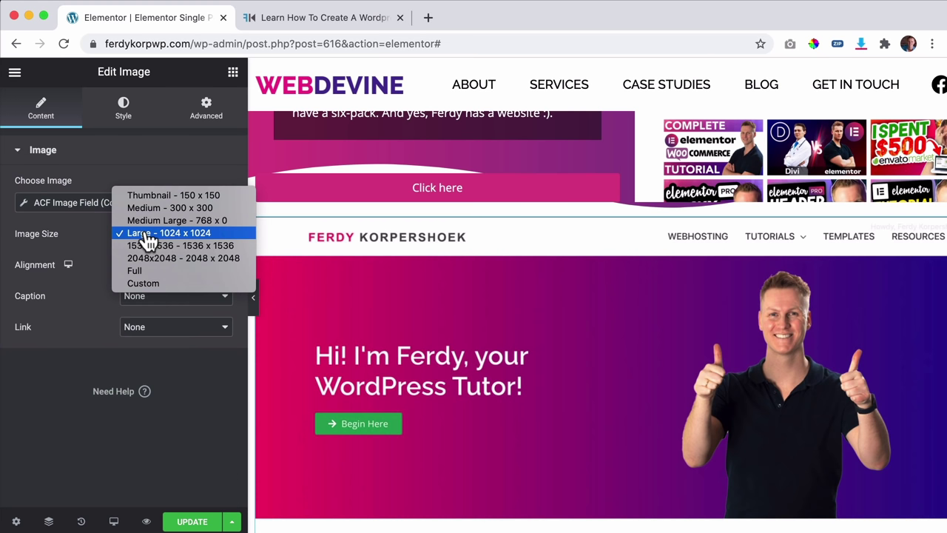
pyautogui.click(145, 274)
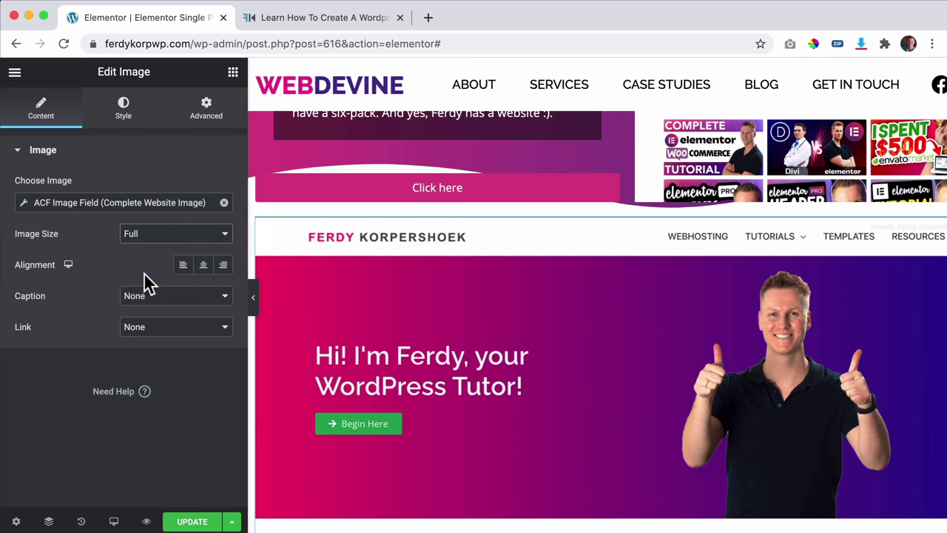
pyautogui.click(122, 111)
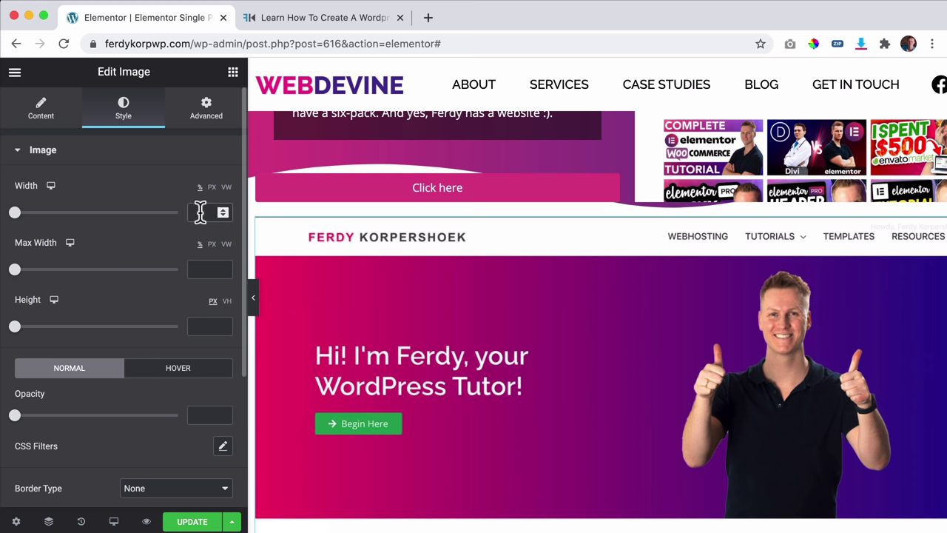
pyautogui.write('90')
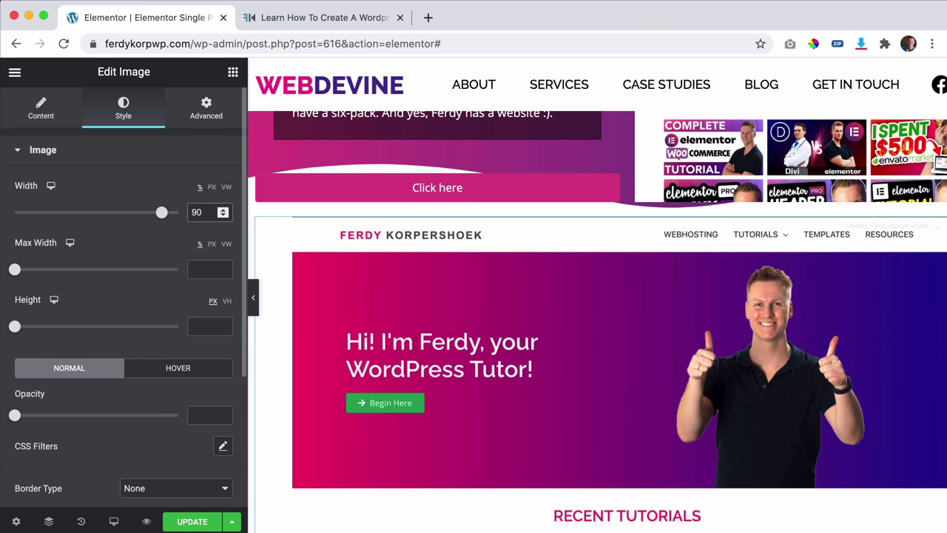
# Step: Unlink the website image's margin values and set its top margin to 30 px
pyautogui.click(207, 118)
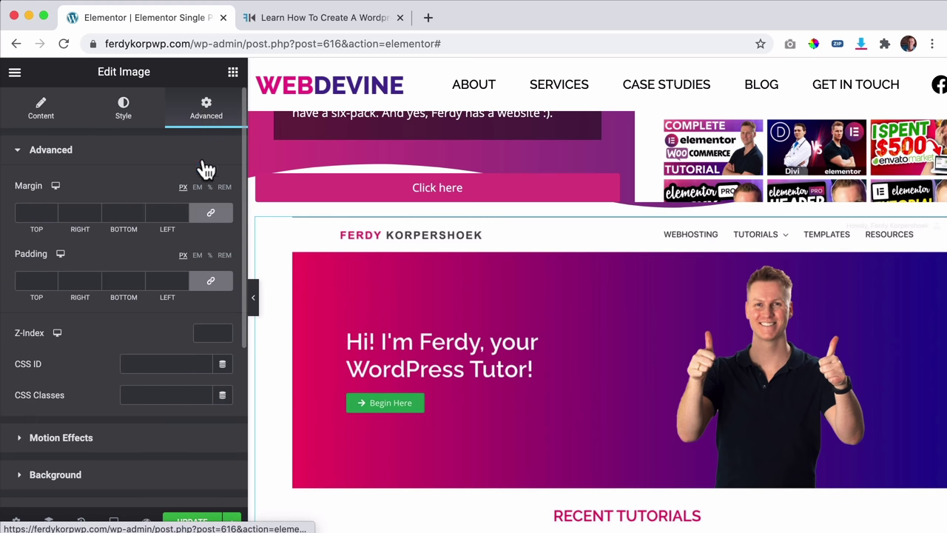
pyautogui.click(211, 214)
pyautogui.click(34, 212)
pyautogui.press('Up')
pyautogui.press('Up')
pyautogui.press('Up')
pyautogui.press('Up')
pyautogui.press('Up')
pyautogui.press('Up')
pyautogui.press('Up')
pyautogui.press('Up')
pyautogui.press('Up')
pyautogui.press('Up')
pyautogui.press('Up')
pyautogui.press('Up')
pyautogui.press('Up')
pyautogui.press('Up')
pyautogui.press('Up')
pyautogui.press('Up')
pyautogui.press('Up')
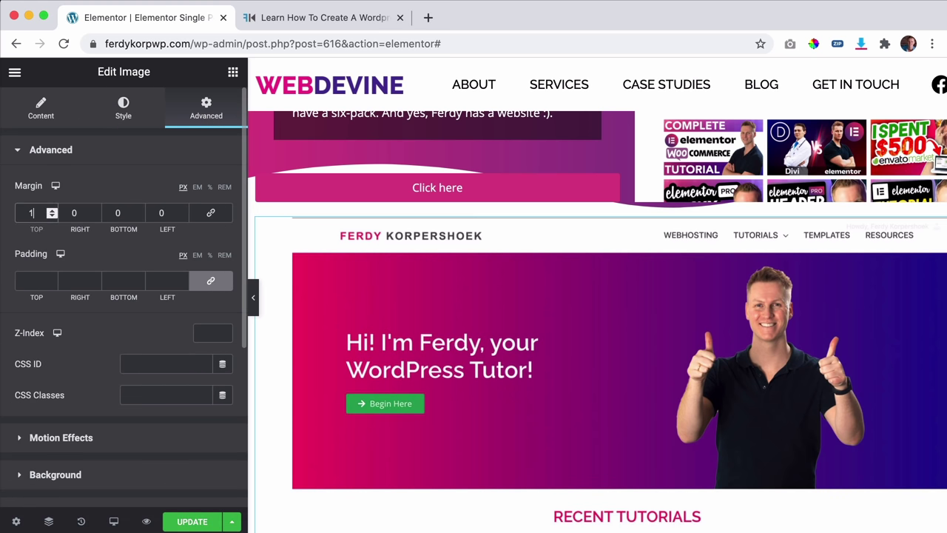
pyautogui.press('Up')
pyautogui.press('Up')
pyautogui.press('Up')
pyautogui.press('Up')
pyautogui.press('Up')
pyautogui.press('Up')
pyautogui.press('Up')
pyautogui.press('Up')
pyautogui.press('Up')
pyautogui.press('Up')
pyautogui.press('Up')
pyautogui.press('Up')
pyautogui.press('Up')
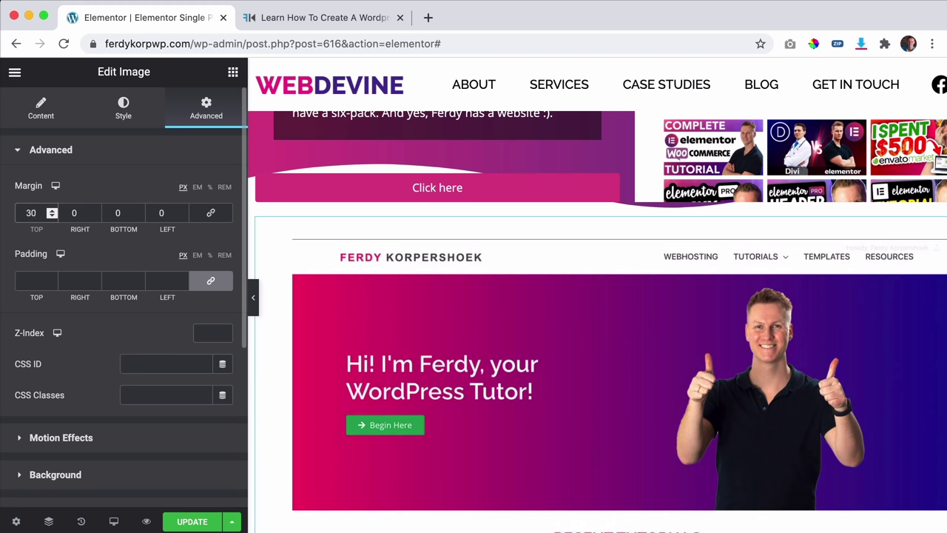
# Step: Enable a box shadow with default settings on the website image and update the template
pyautogui.click(126, 110)
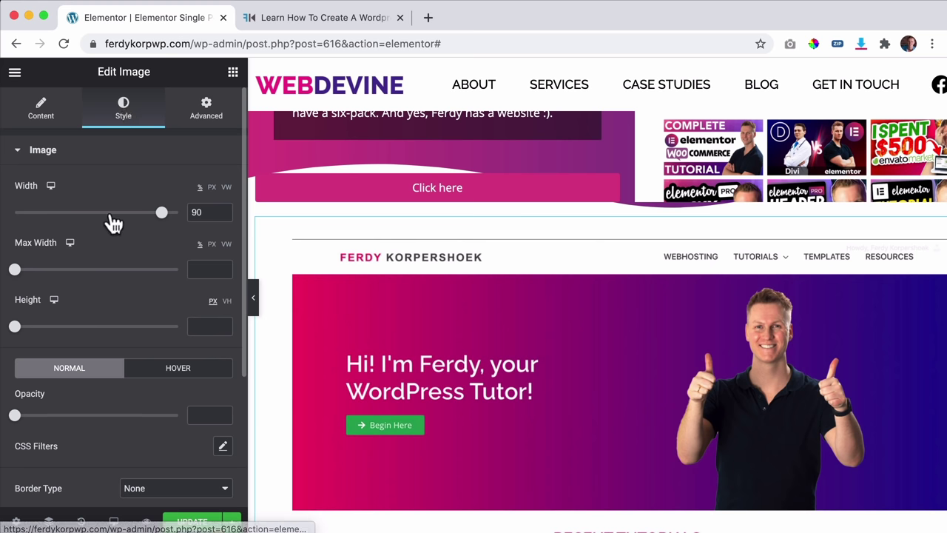
pyautogui.scroll(-5, 115, 222)
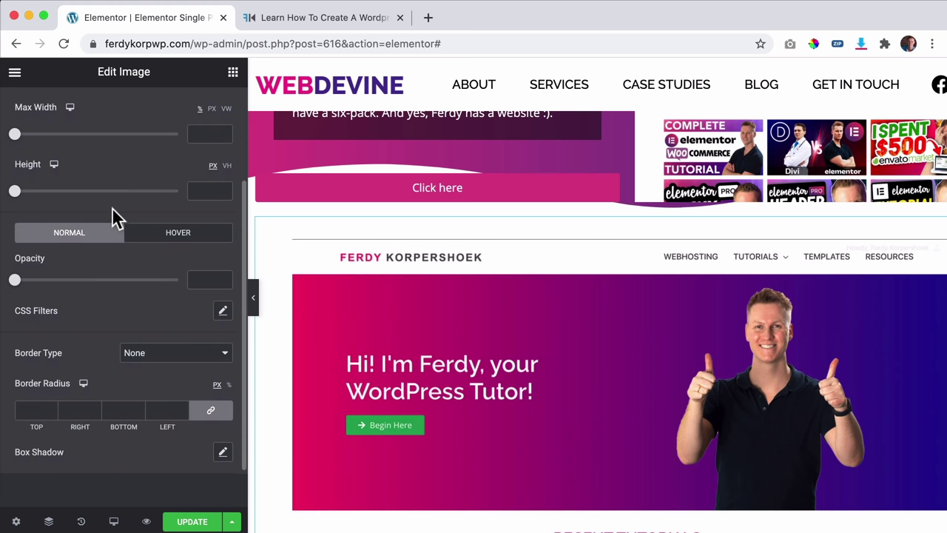
pyautogui.scroll(-2, 33, 426)
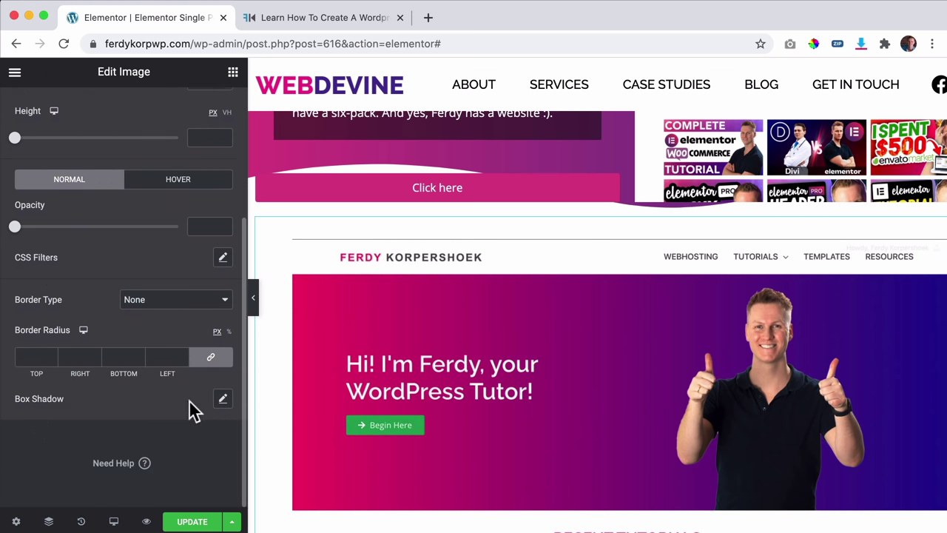
pyautogui.click(222, 399)
pyautogui.scroll(-2, 762, 265)
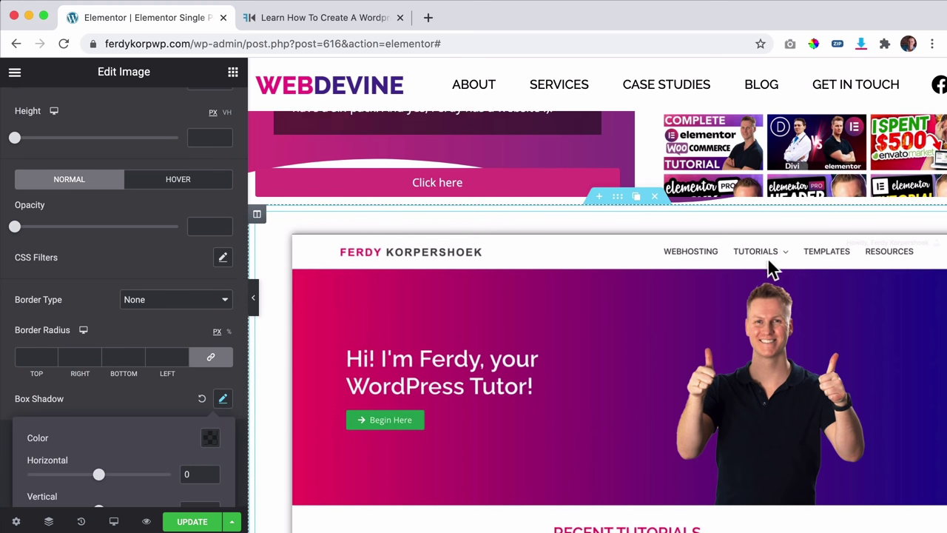
pyautogui.scroll(-15, 751, 259)
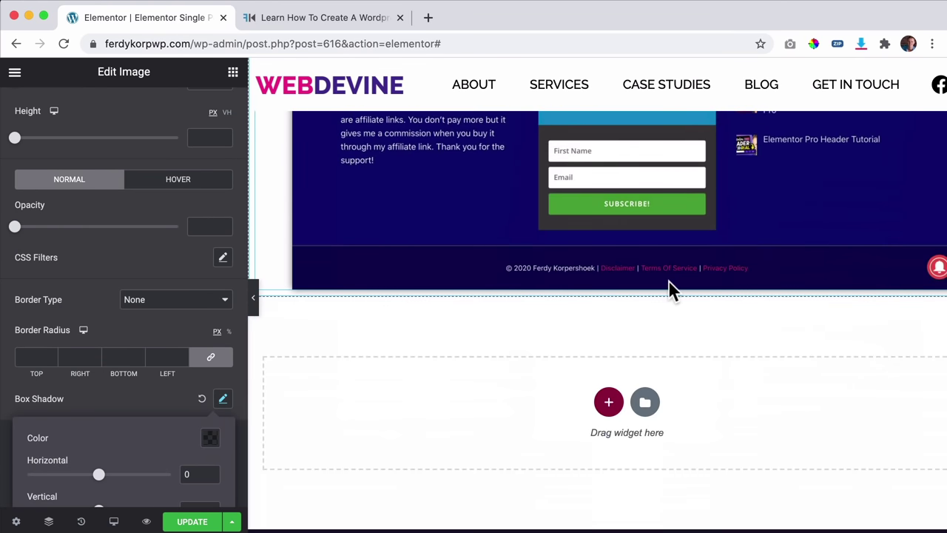
pyautogui.click(192, 521)
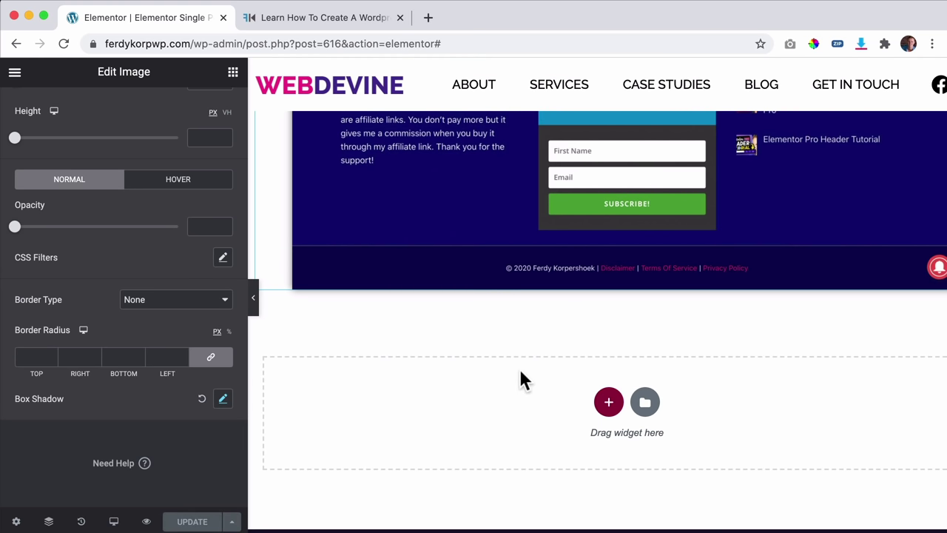
# Step: Add a two-column section with a boxed content width of 1000 below the website image and place a Heading widget in its first column
pyautogui.click(609, 404)
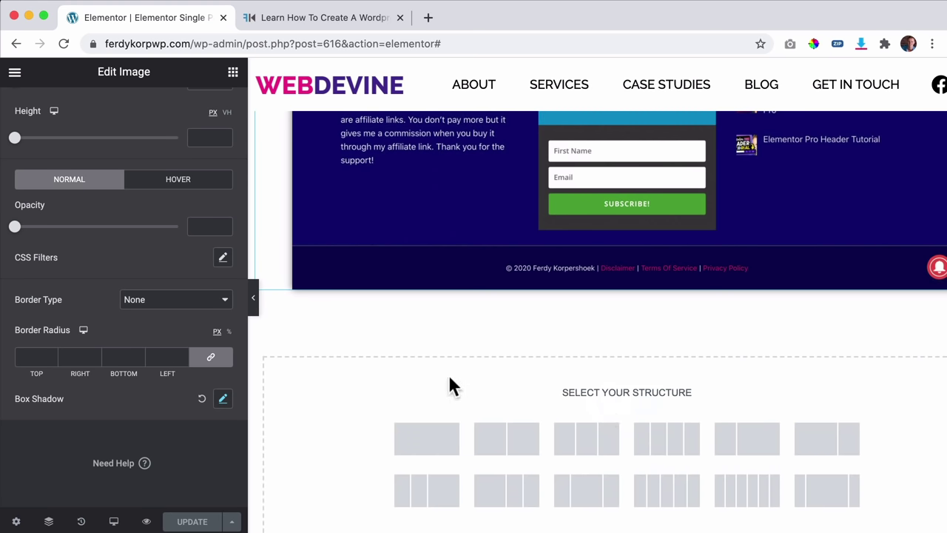
pyautogui.click(509, 355)
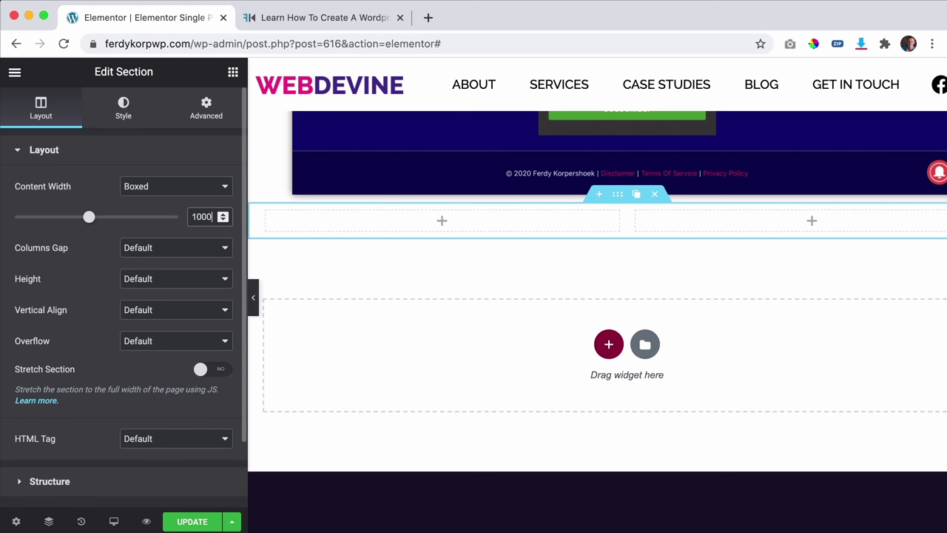
pyautogui.click(233, 74)
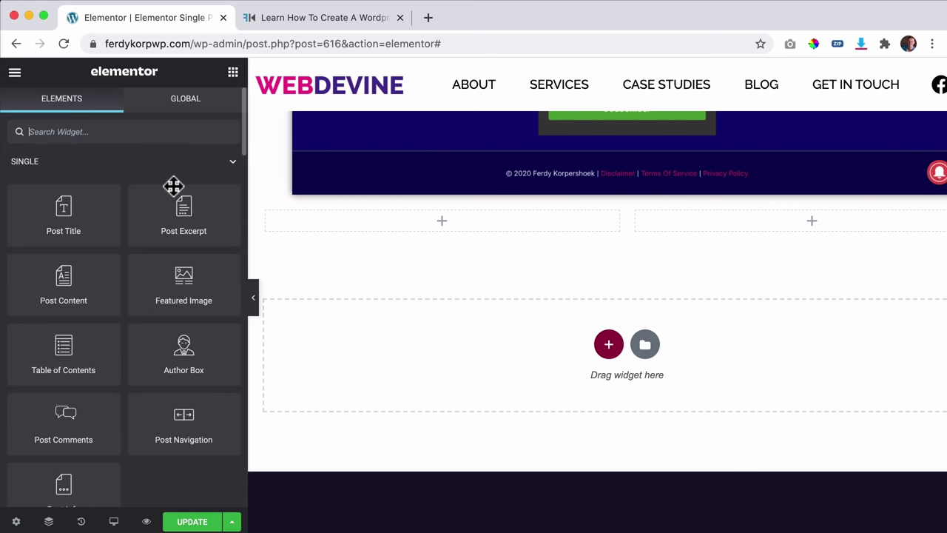
pyautogui.scroll(-4, 96, 269)
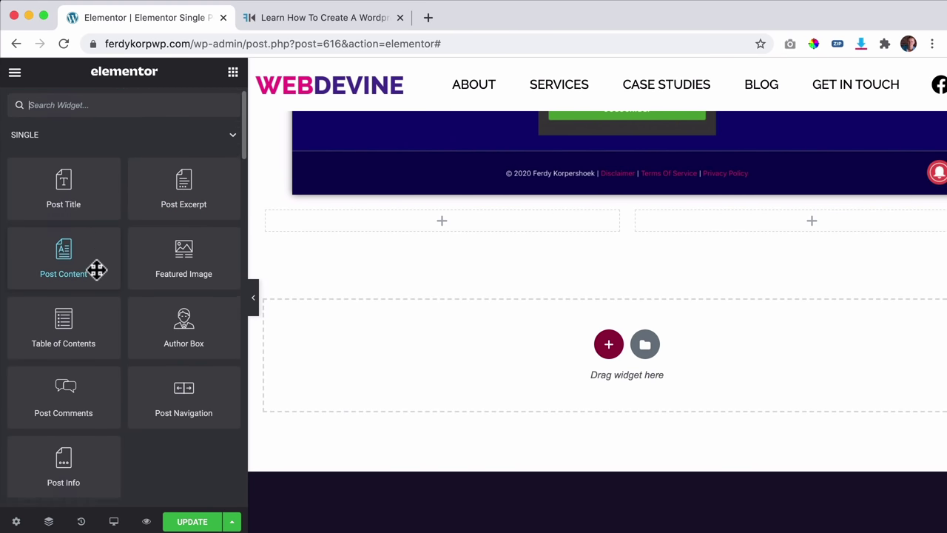
pyautogui.moveTo(181, 362); pyautogui.dragTo(419, 220)
# Step: Fill the new heading's title dynamically from the ACF Field using the Company key
pyautogui.click(224, 204)
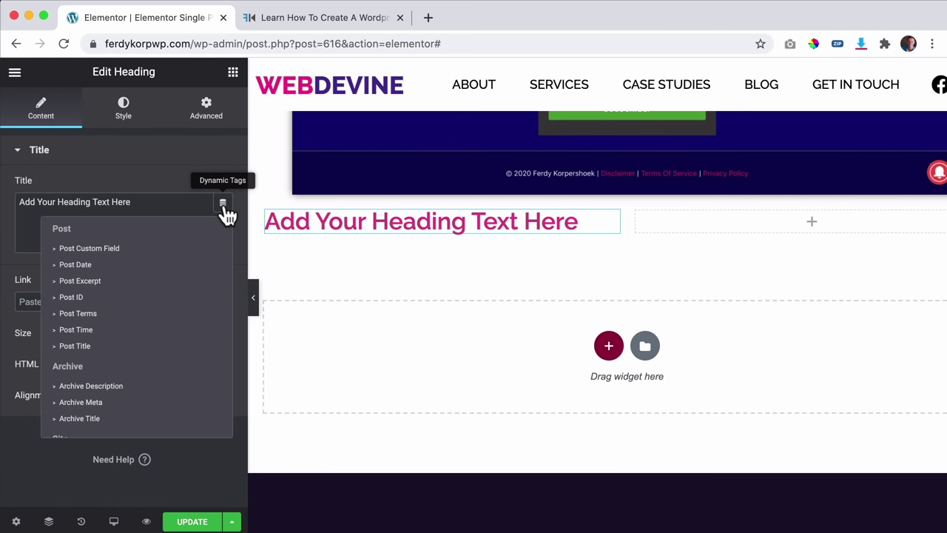
pyautogui.scroll(-5, 98, 433)
pyautogui.click(95, 427)
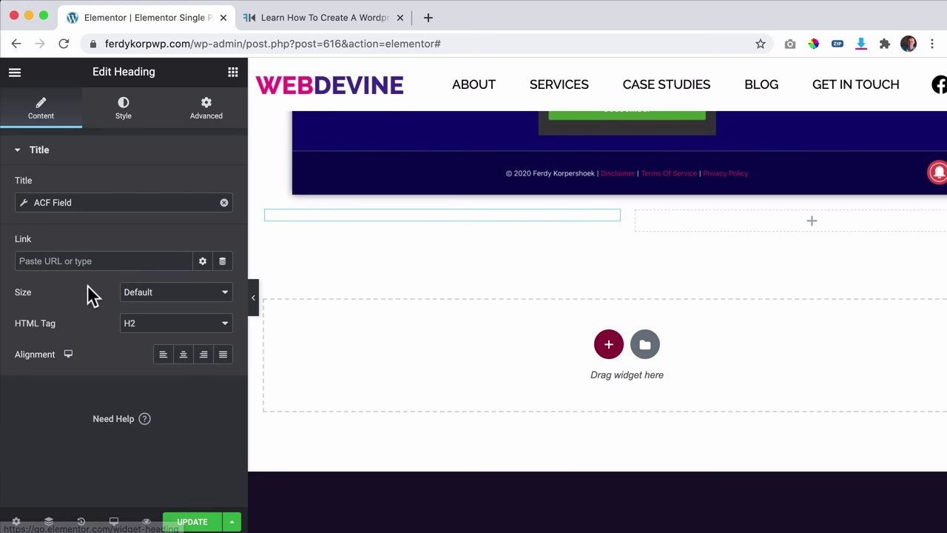
pyautogui.click(98, 201)
pyautogui.click(137, 277)
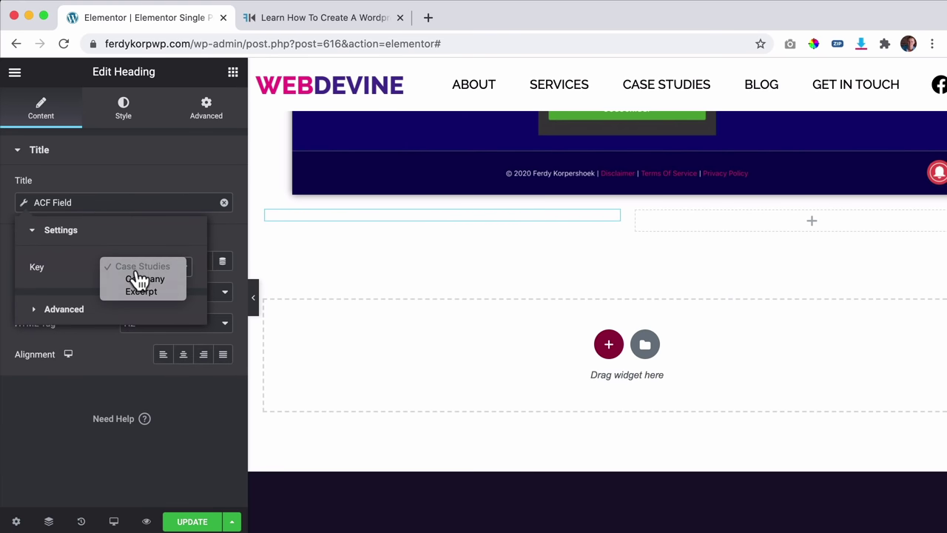
pyautogui.click(142, 280)
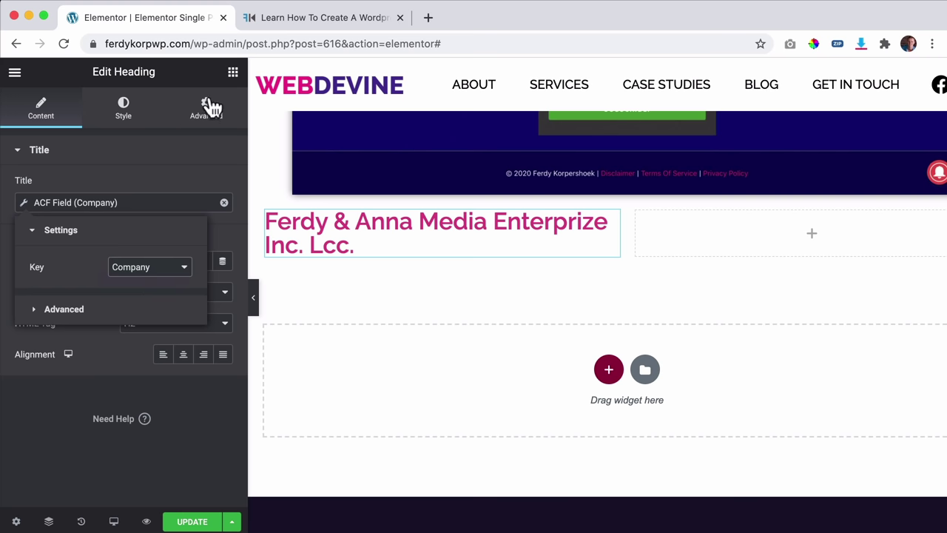
# Step: Place a Post Content widget beneath the company heading in the first column
pyautogui.click(233, 71)
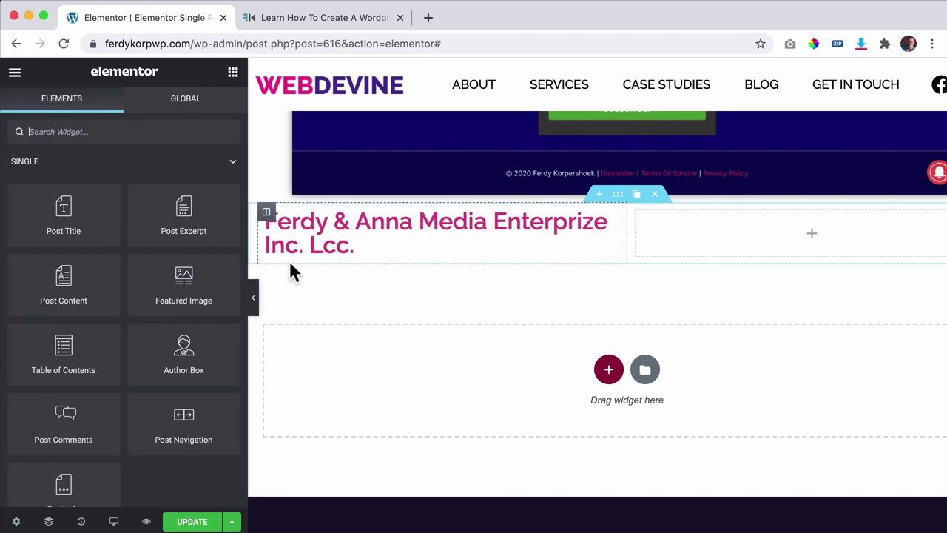
pyautogui.moveTo(58, 275); pyautogui.dragTo(341, 253)
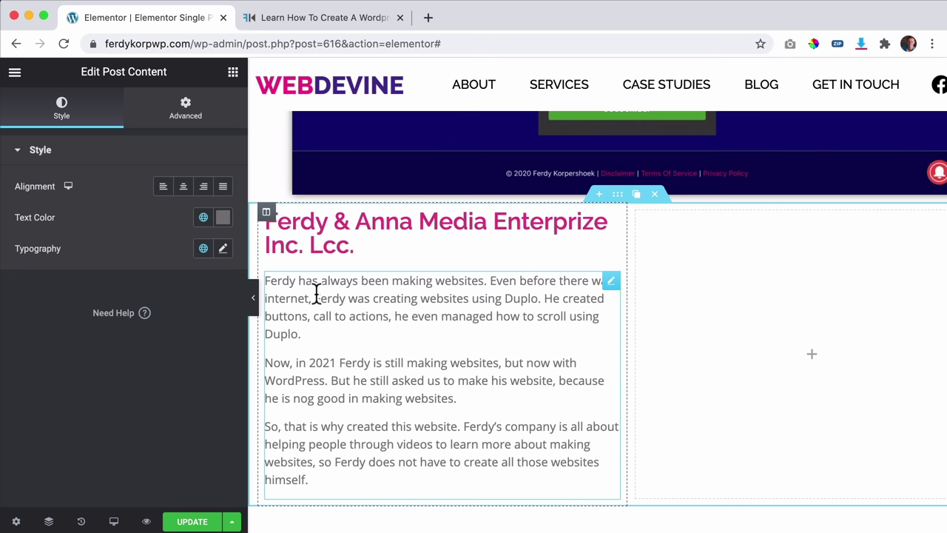
pyautogui.scroll(-2, 468, 338)
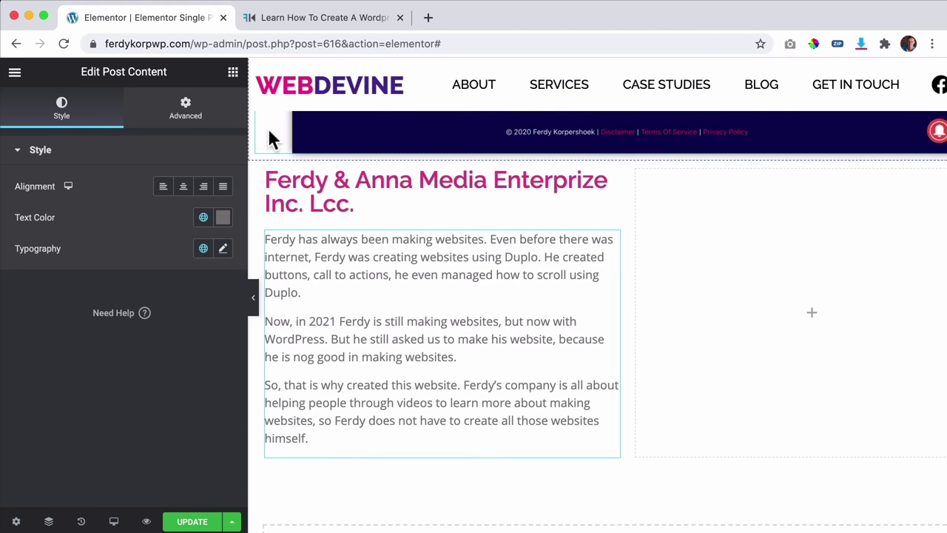
# Step: Place an Image widget in the empty second column beside the post content
pyautogui.click(232, 74)
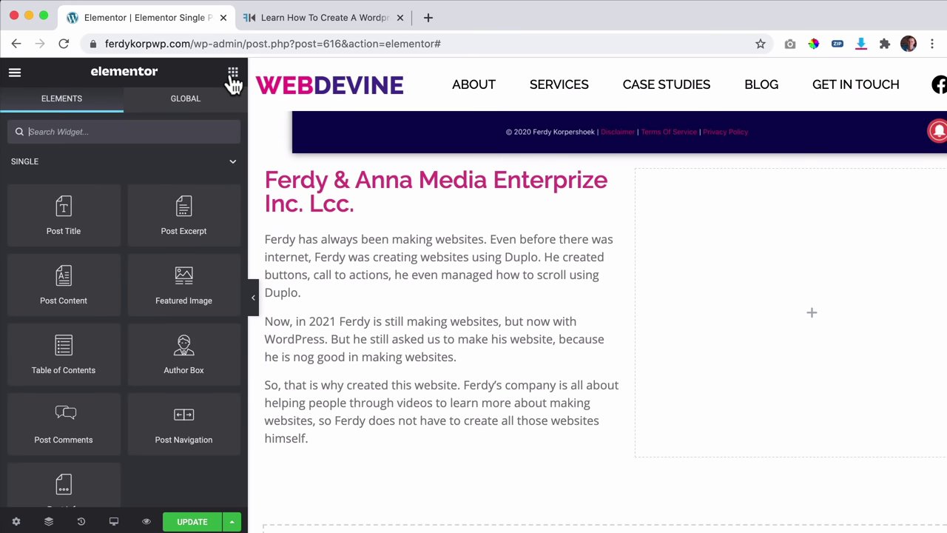
pyautogui.click(105, 163)
pyautogui.scroll(-3, 125, 251)
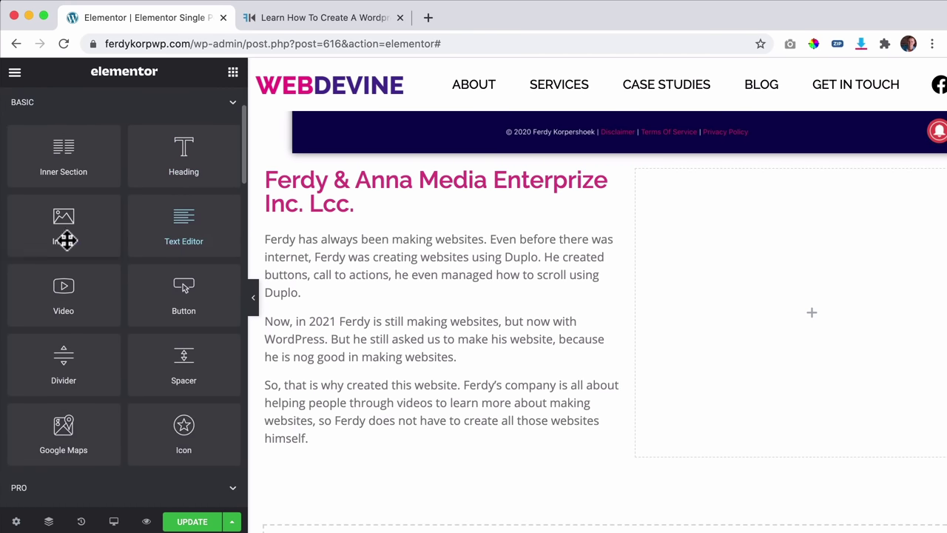
pyautogui.moveTo(54, 232); pyautogui.dragTo(839, 253)
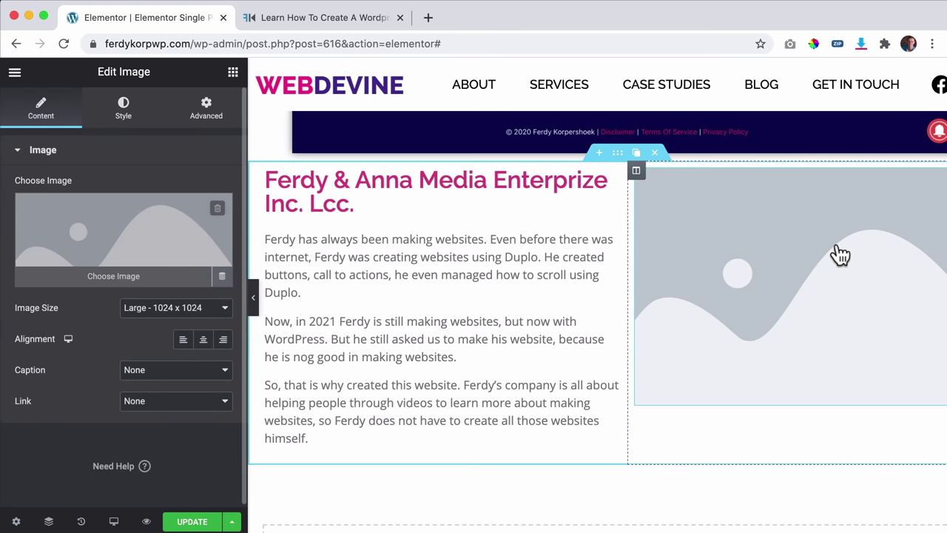
# Step: Open the file chooser to upload a new image for the second column's Image widget
pyautogui.click(130, 241)
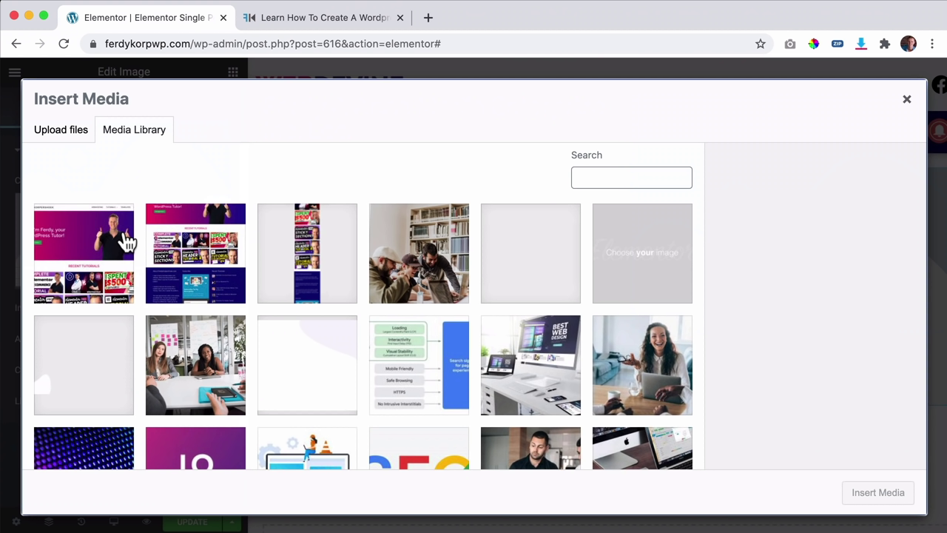
pyautogui.click(64, 135)
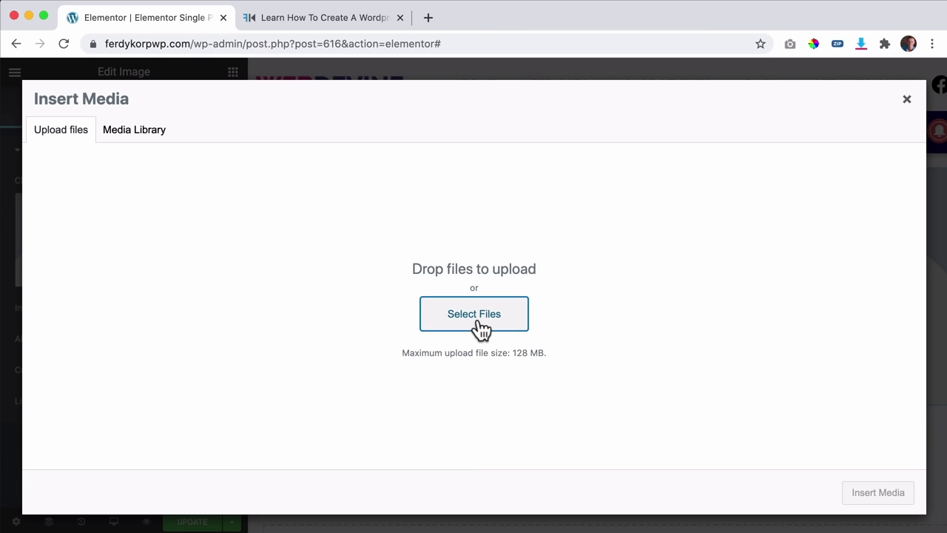
pyautogui.click(477, 326)
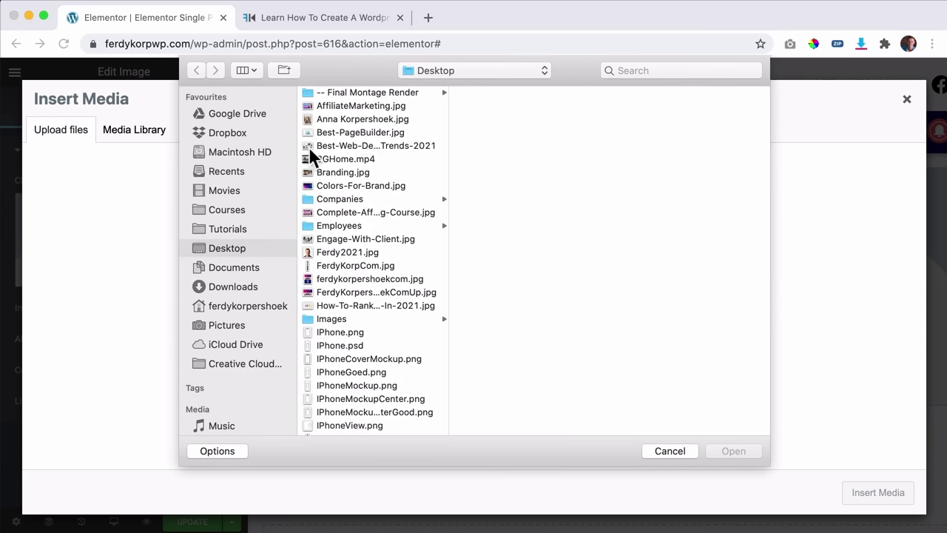
# Step: Upload IPhoneCover.png from the Downloads folder and insert it into the image widget
pyautogui.click(241, 286)
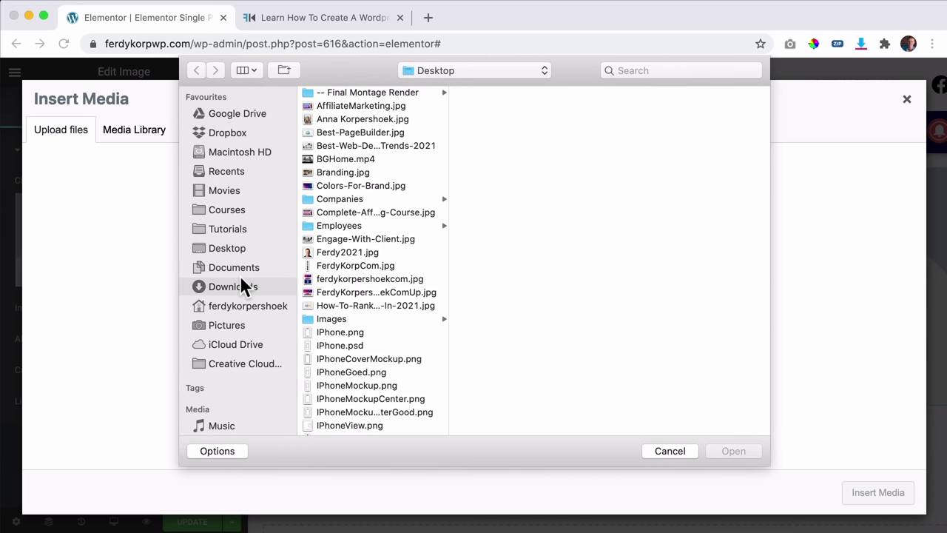
pyautogui.click(238, 73)
pyautogui.click(254, 134)
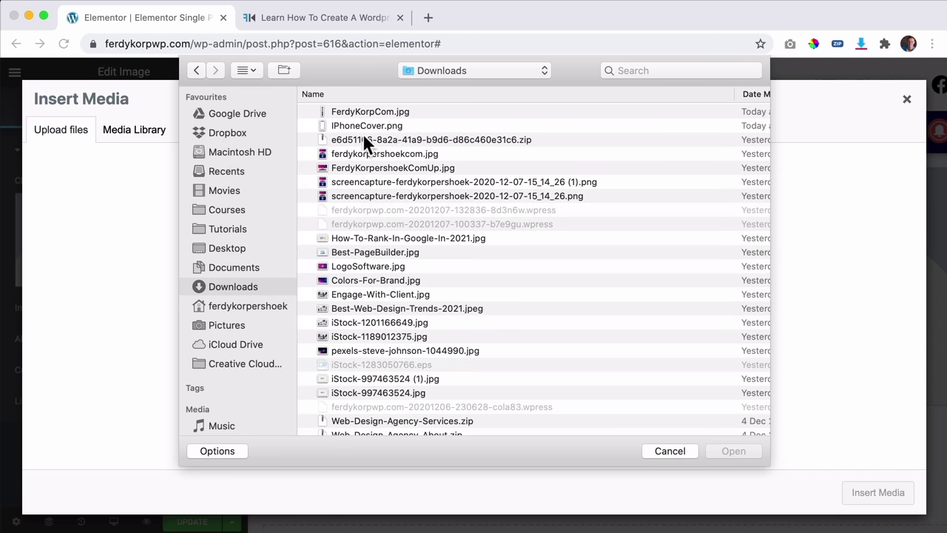
pyautogui.click(363, 124)
pyautogui.press('space')
pyautogui.press('space')
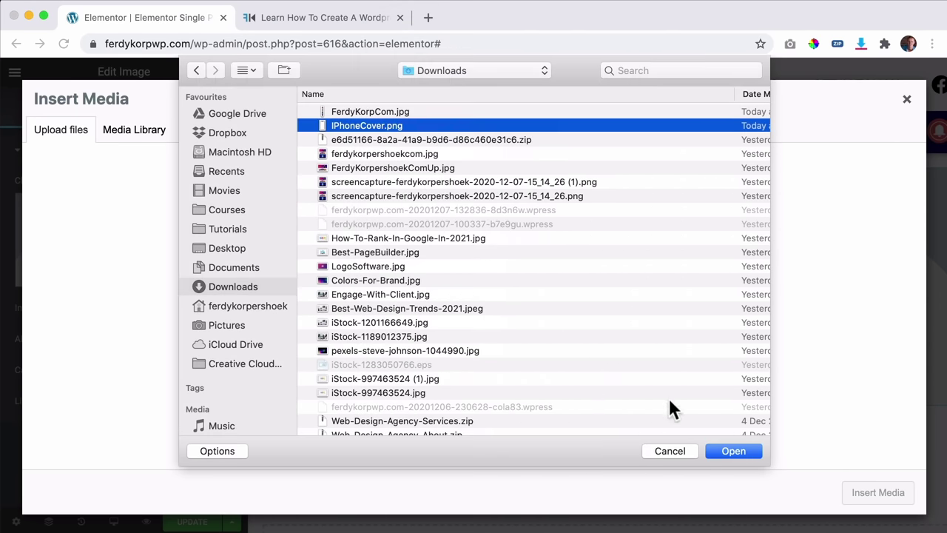
pyautogui.click(732, 451)
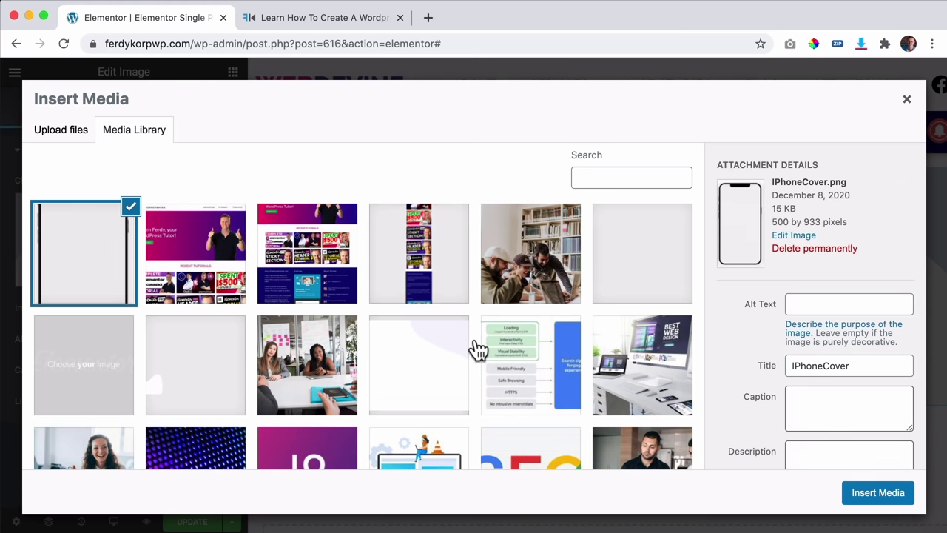
pyautogui.click(873, 490)
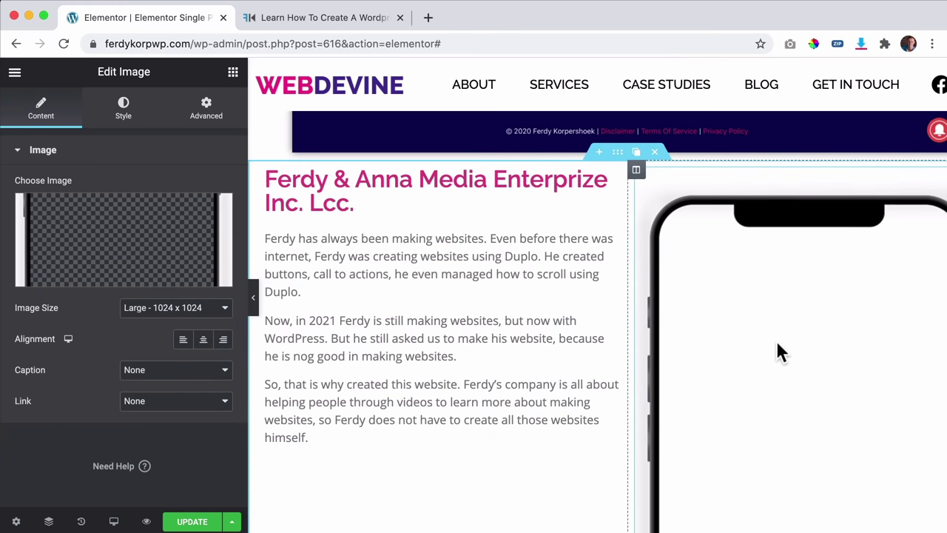
# Step: Duplicate the phone cover image widget so that a second copy sits below it in the same column
pyautogui.scroll(-1, 776, 340)
pyautogui.scroll(-5, 776, 341)
pyautogui.scroll(8, 774, 344)
pyautogui.hscroll(1, 802, 342)
pyautogui.click(905, 319)
pyautogui.scroll(-5, 853, 365)
pyautogui.scroll(-8, 854, 365)
pyautogui.scroll(5, 853, 366)
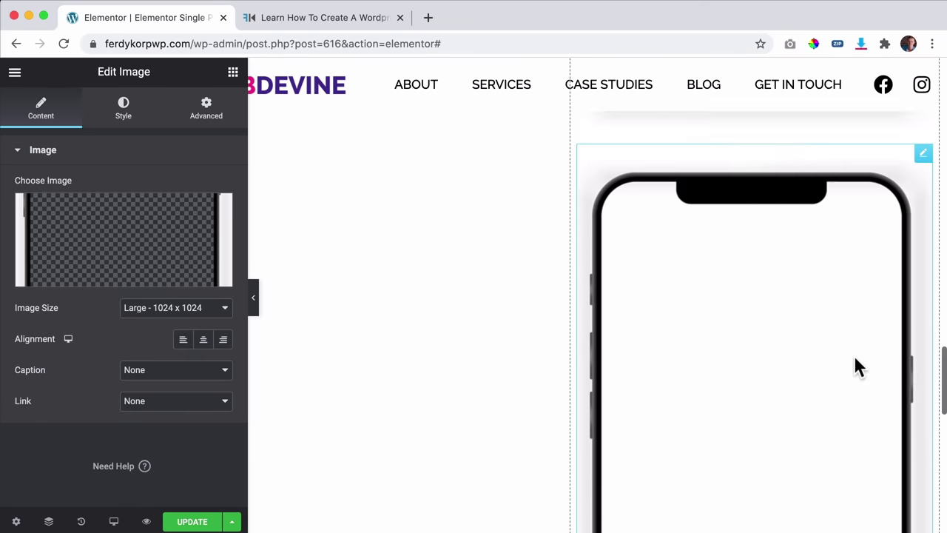
pyautogui.scroll(2, 851, 359)
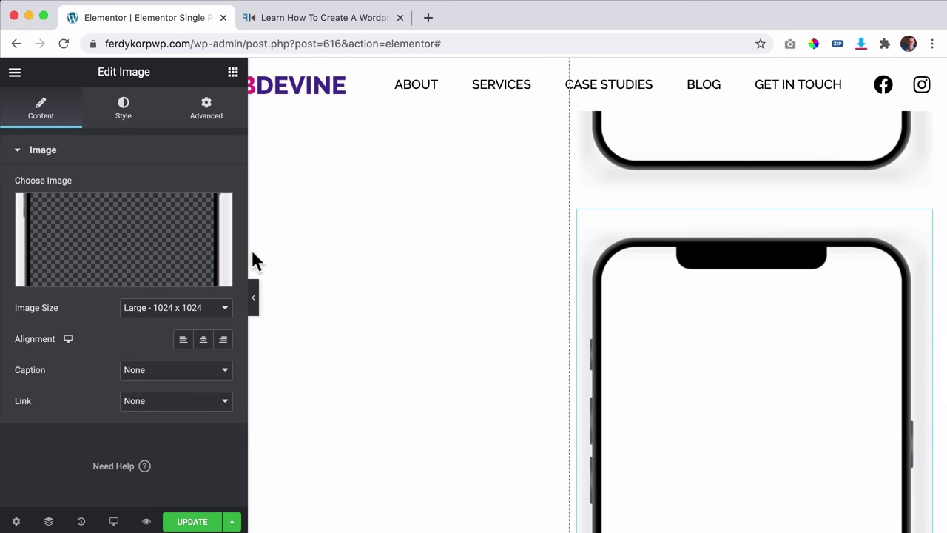
# Step: Remove the duplicate's picture and link it dynamically to the ACF Image Field with the Website Mobile Image key
pyautogui.click(222, 275)
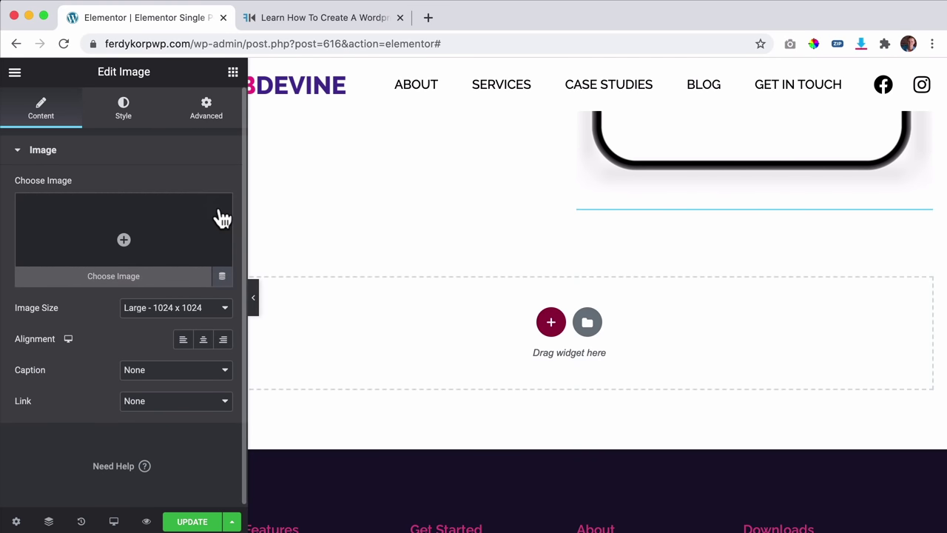
pyautogui.click(222, 277)
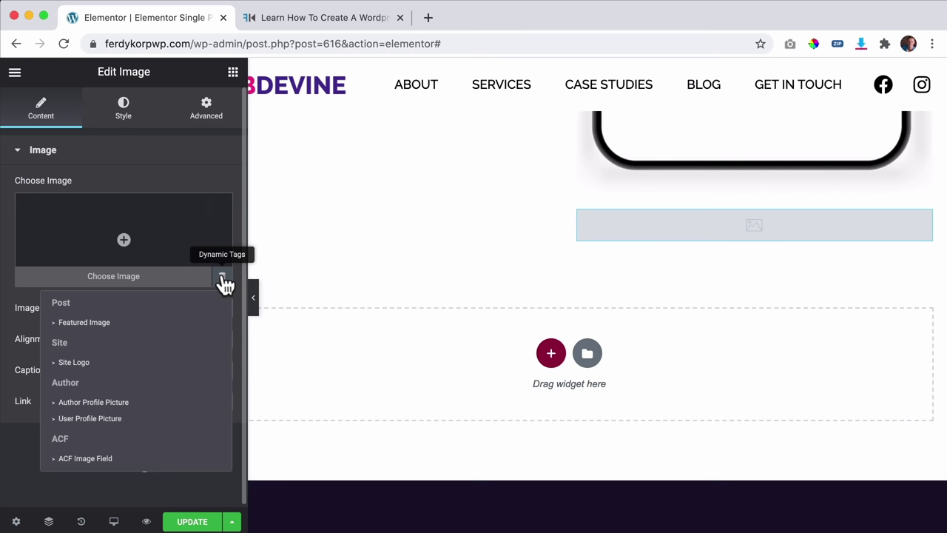
pyautogui.click(85, 460)
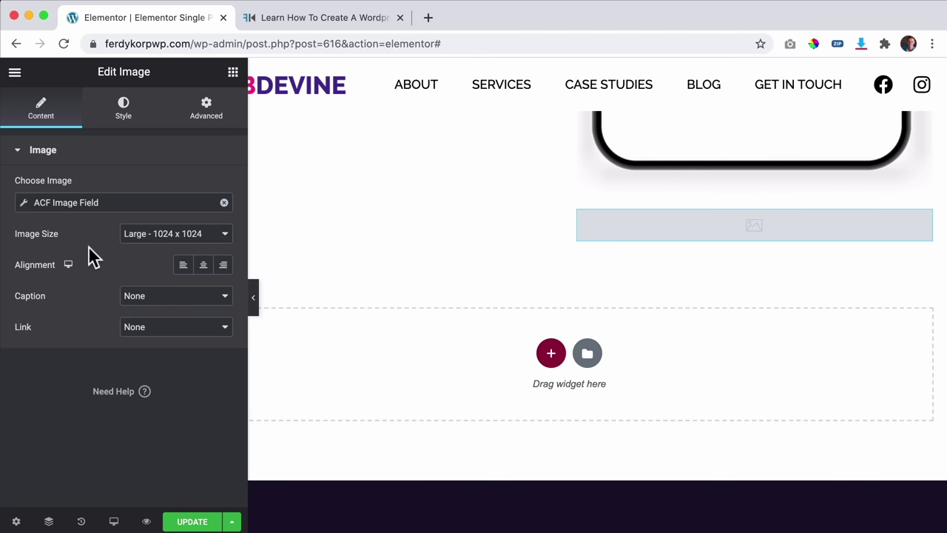
pyautogui.click(86, 199)
pyautogui.click(146, 275)
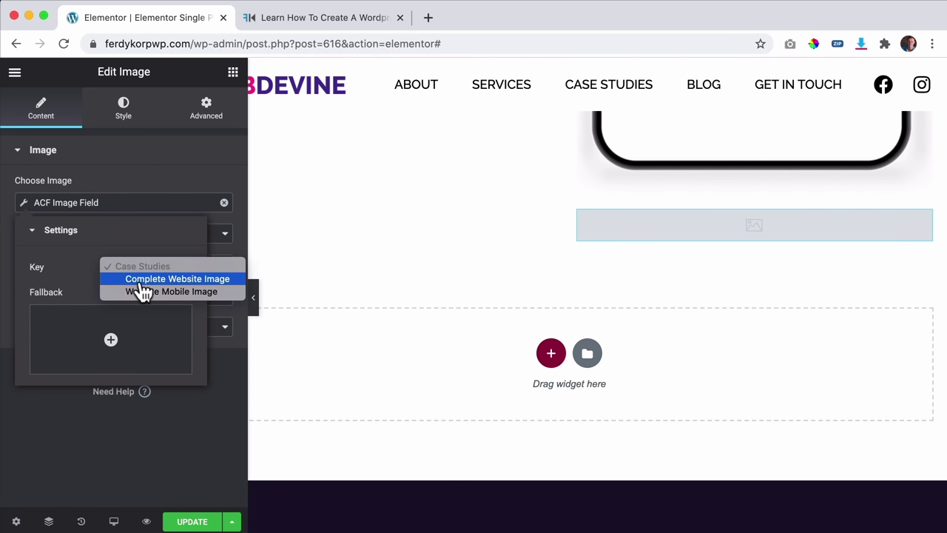
pyautogui.click(176, 293)
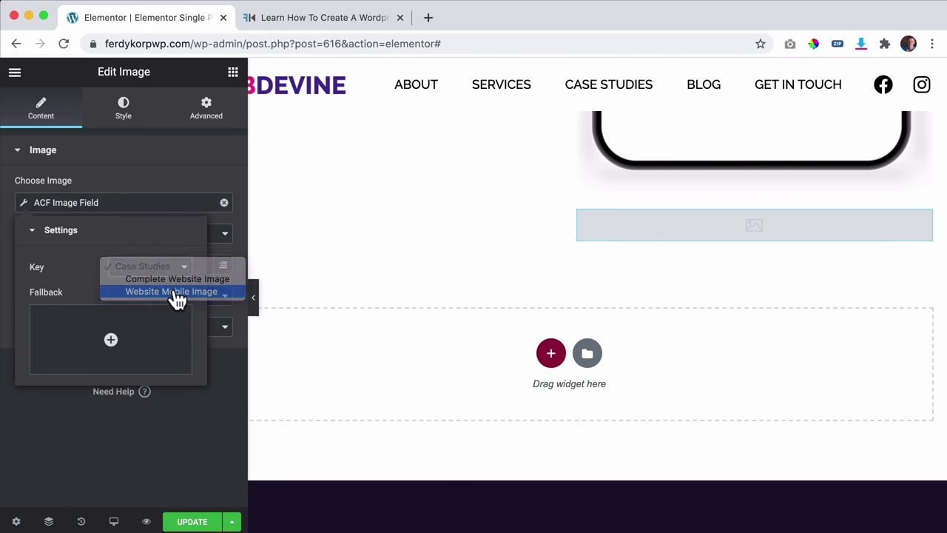
pyautogui.click(288, 287)
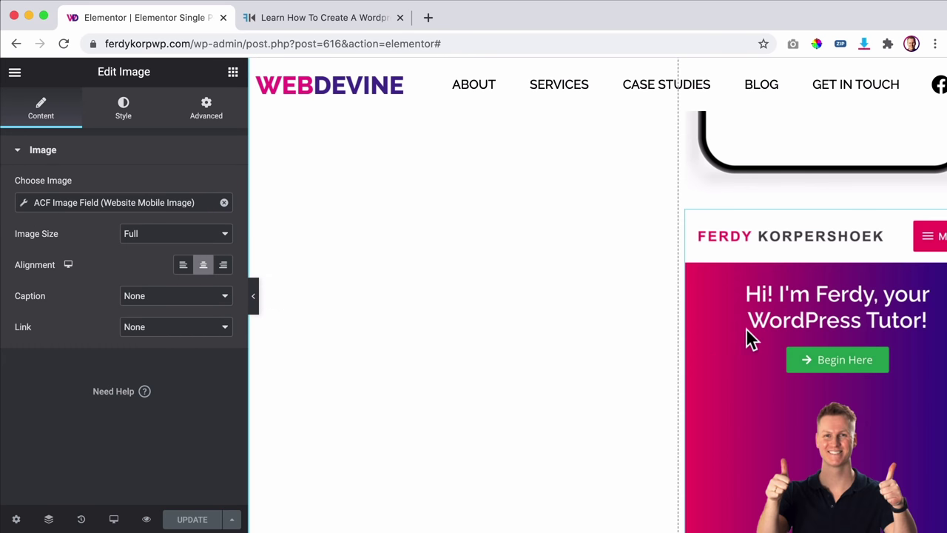
# Step: Keep the mobile website image's size at Full and clear its centre alignment
pyautogui.click(151, 242)
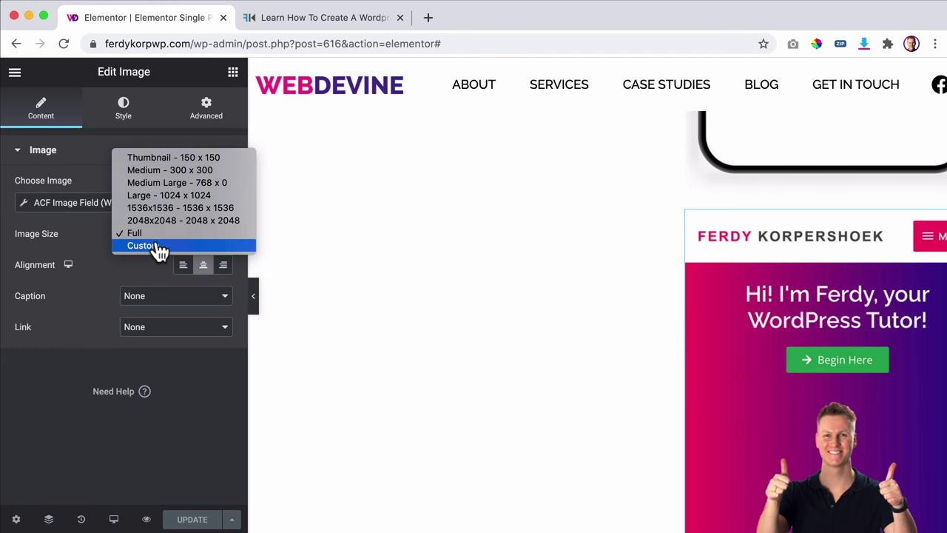
pyautogui.click(155, 238)
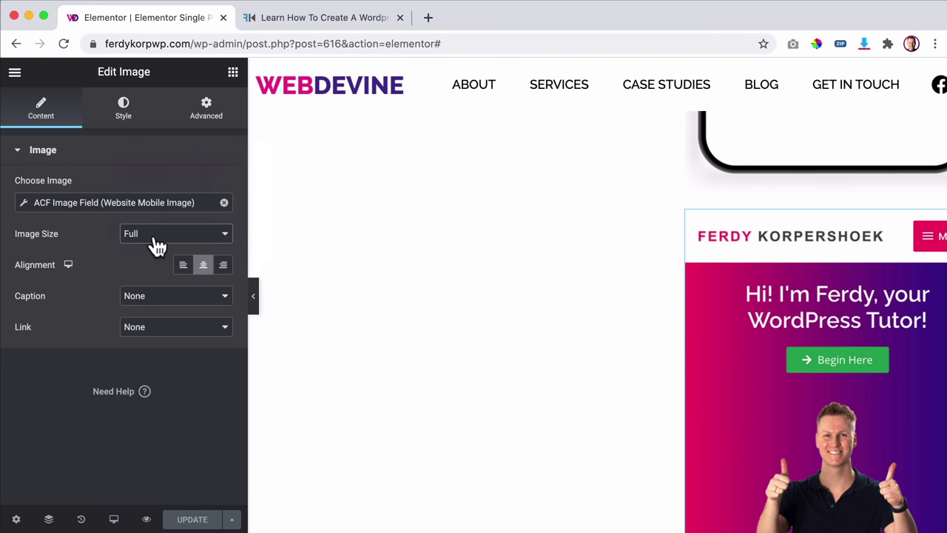
pyautogui.click(203, 266)
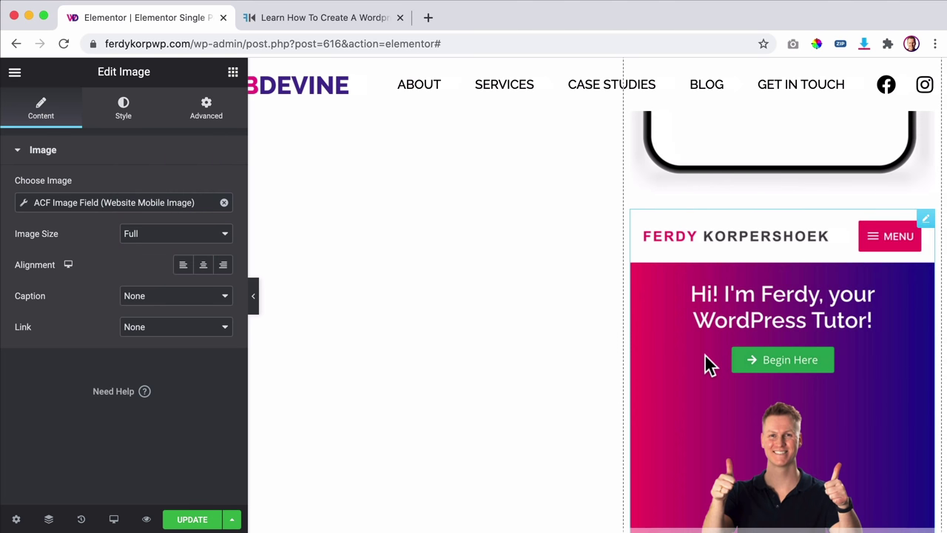
# Step: Examine how the empty phone cover and the mobile website image are stacked in the column
pyautogui.scroll(8, 706, 355)
pyautogui.scroll(3, 706, 368)
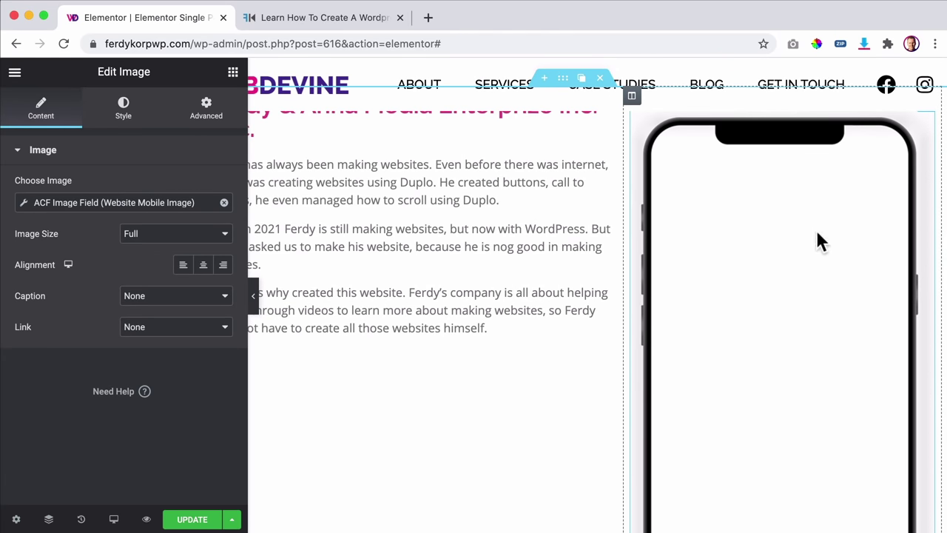
pyautogui.scroll(-10, 682, 196)
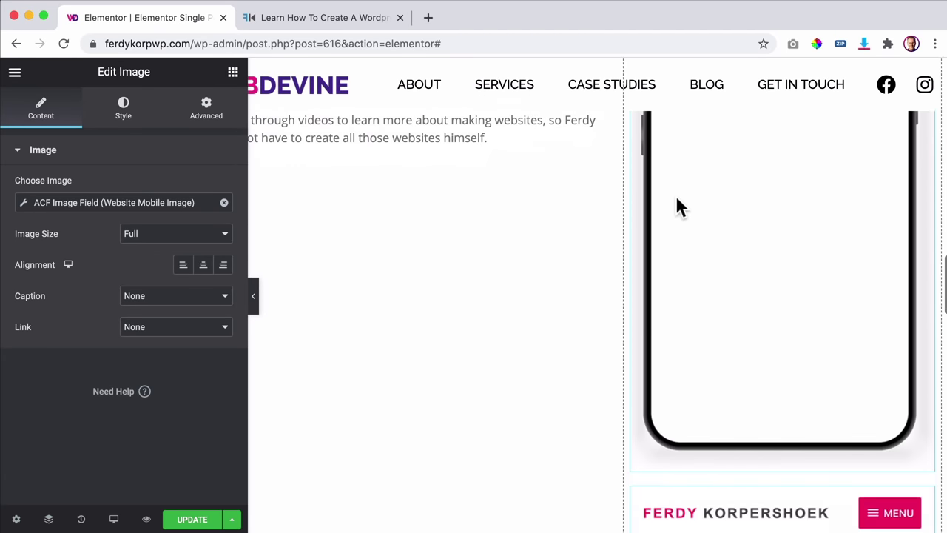
pyautogui.scroll(-6, 698, 291)
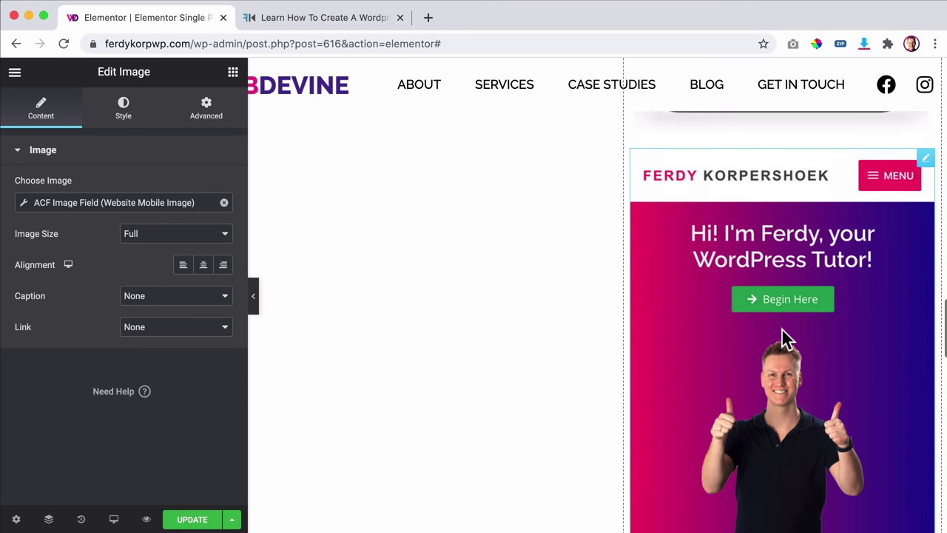
pyautogui.scroll(4, 776, 281)
pyautogui.scroll(8, 771, 275)
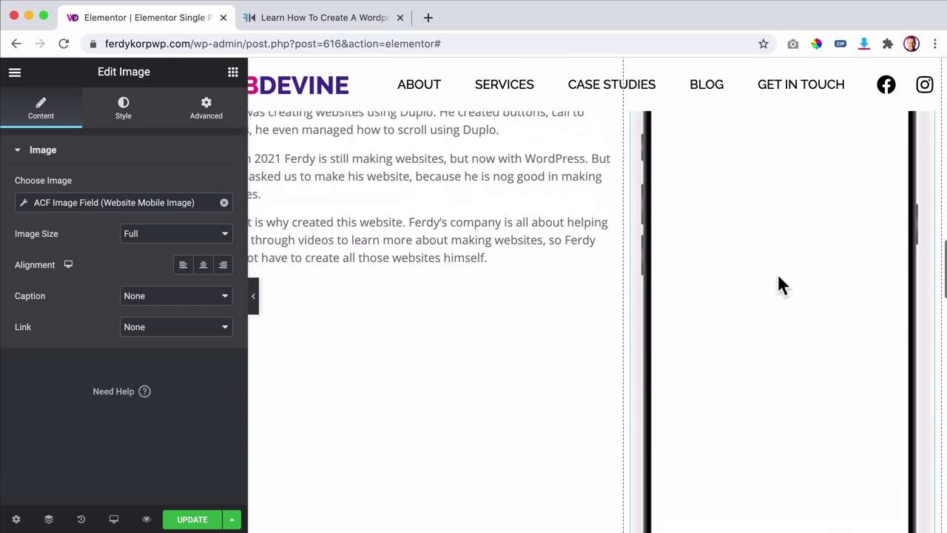
pyautogui.scroll(2, 762, 246)
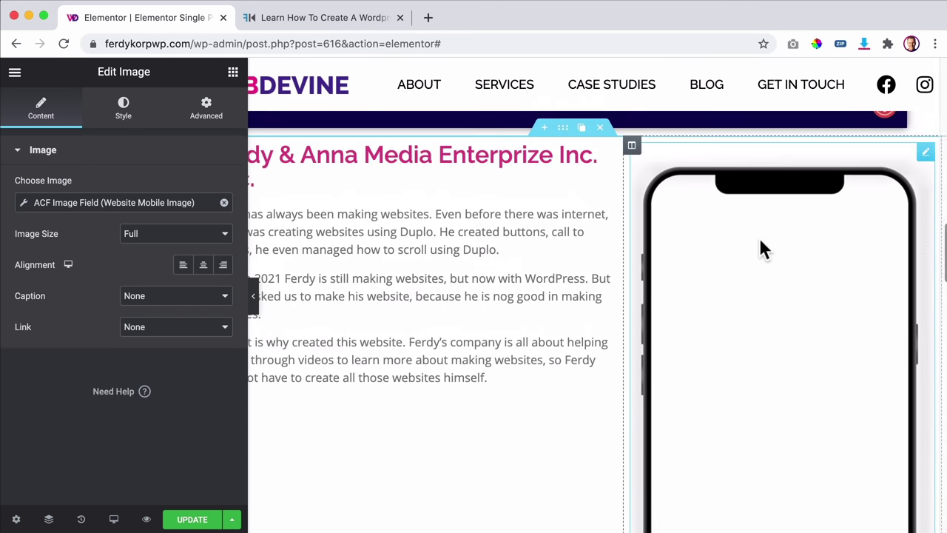
pyautogui.scroll(-5, 762, 248)
pyautogui.scroll(6, 765, 248)
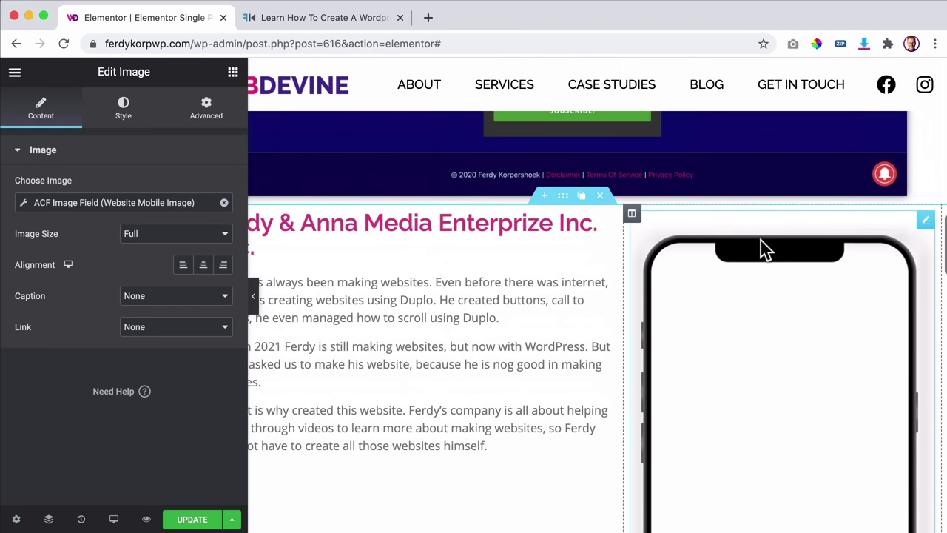
# Step: Open the phone cover image's advanced settings to check its Z-Index
pyautogui.click(926, 222)
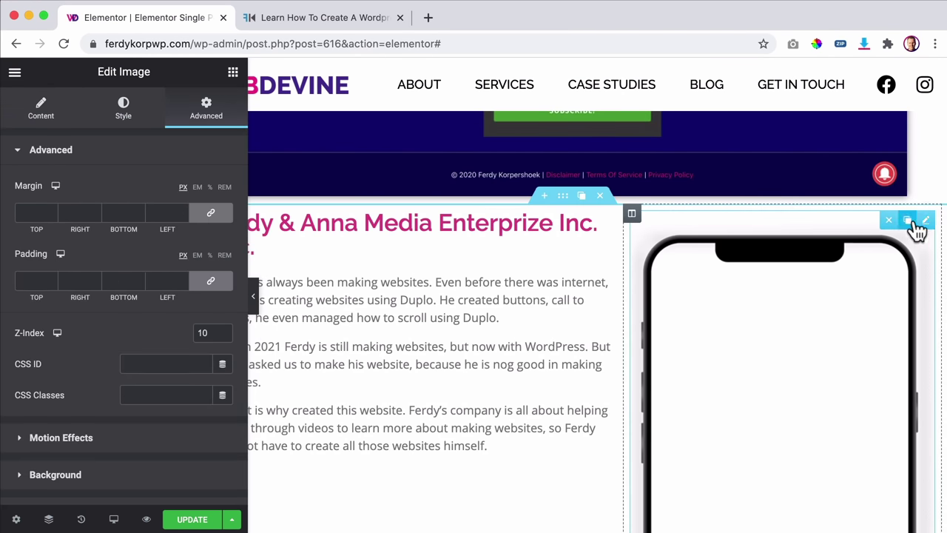
pyautogui.scroll(-3, 840, 251)
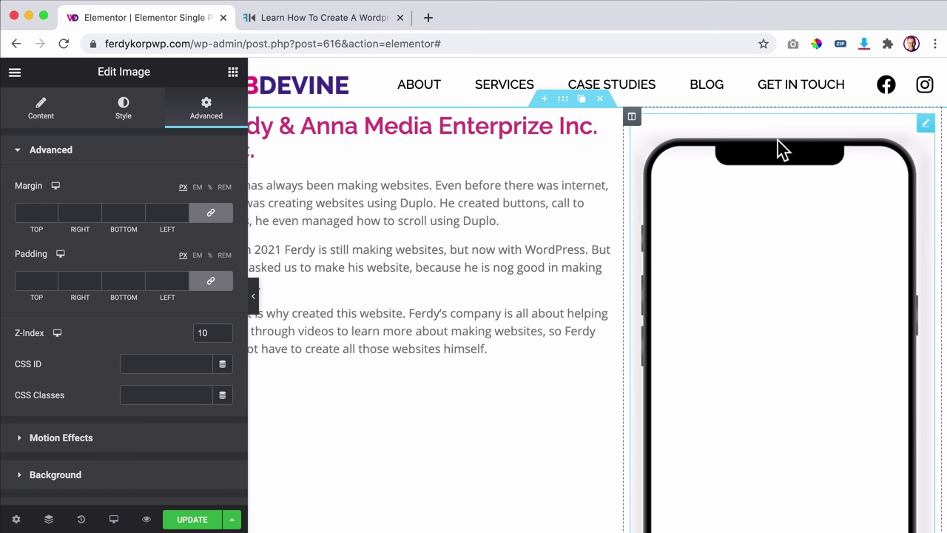
pyautogui.scroll(2, 799, 163)
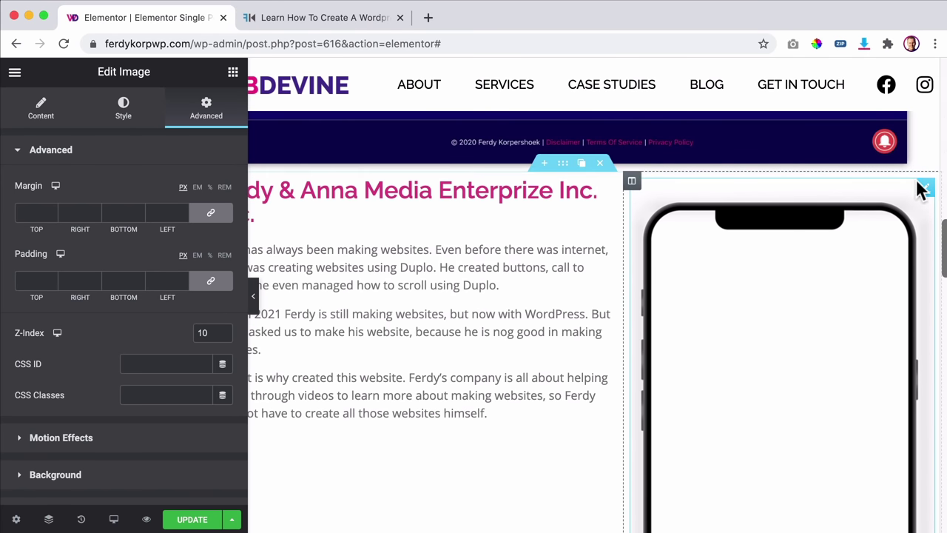
pyautogui.scroll(-3, 925, 191)
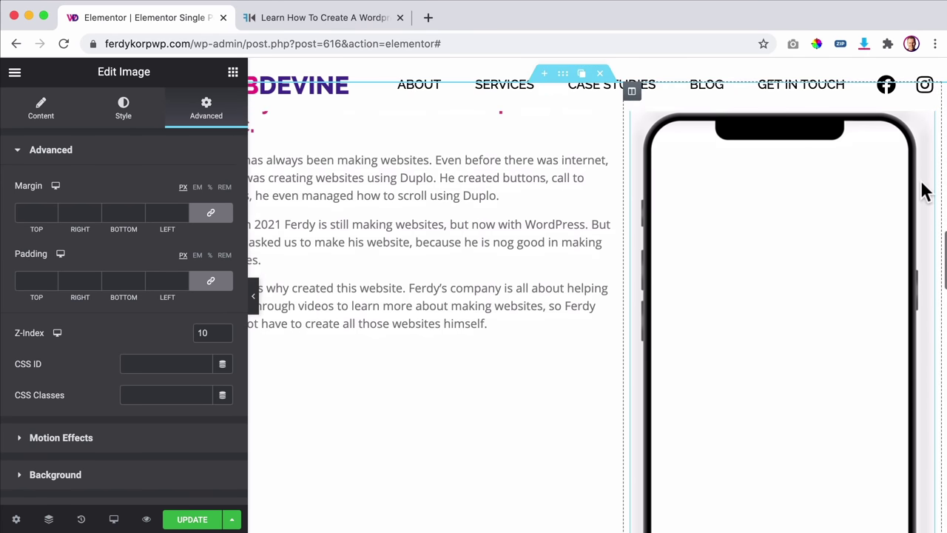
# Step: Rename the phone frame's image widget as Cover in the Navigator
pyautogui.click(48, 518)
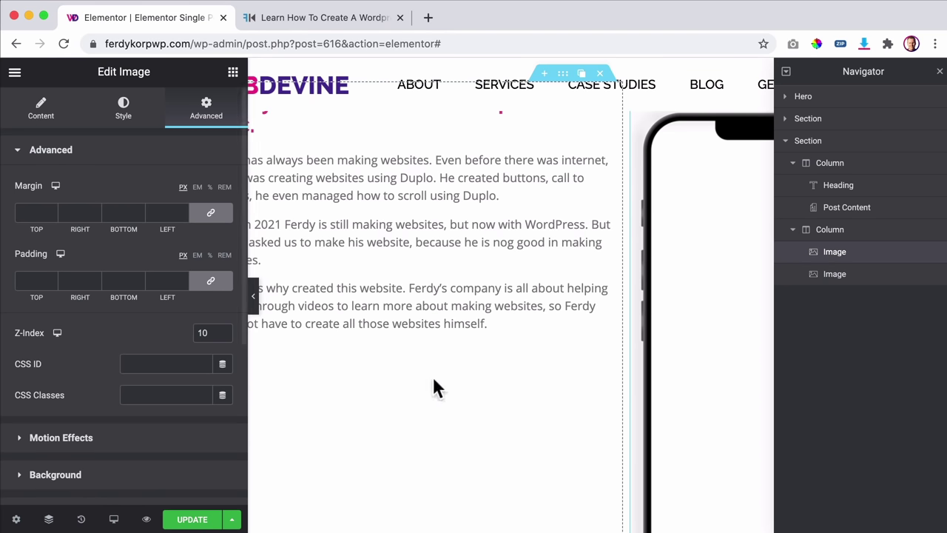
pyautogui.click(854, 278)
pyautogui.click(832, 253)
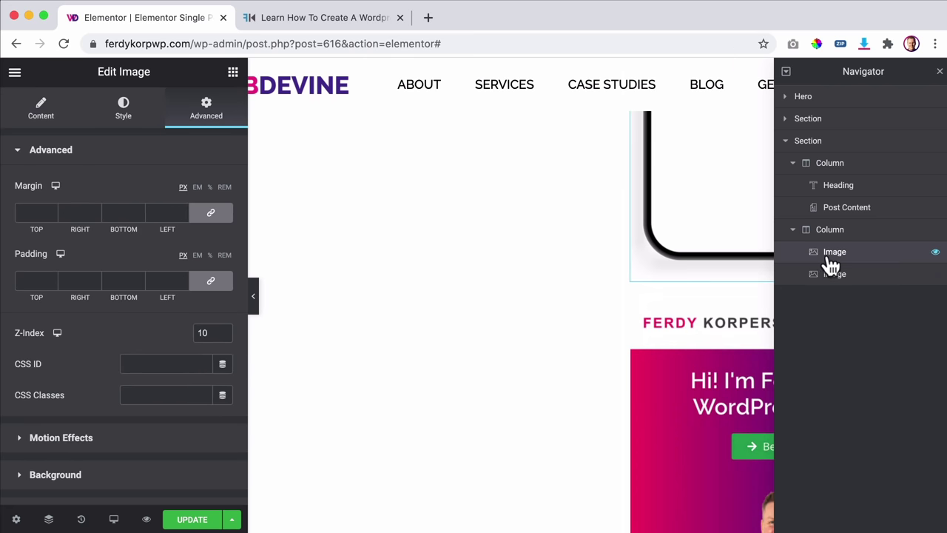
pyautogui.doubleClick(834, 255)
pyautogui.write('Cover')
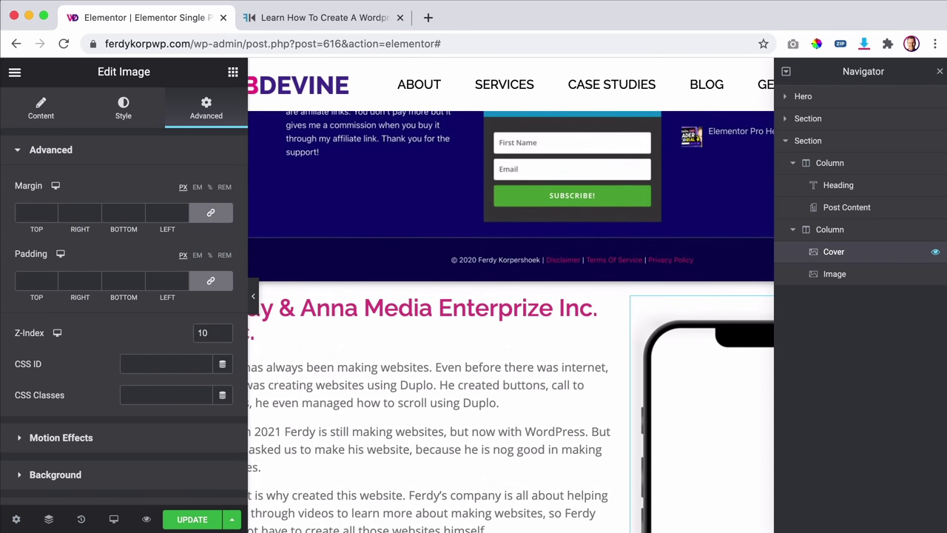
# Step: Rename the second image widget in the column as Mobile Website Image and close the Navigator
pyautogui.doubleClick(830, 275)
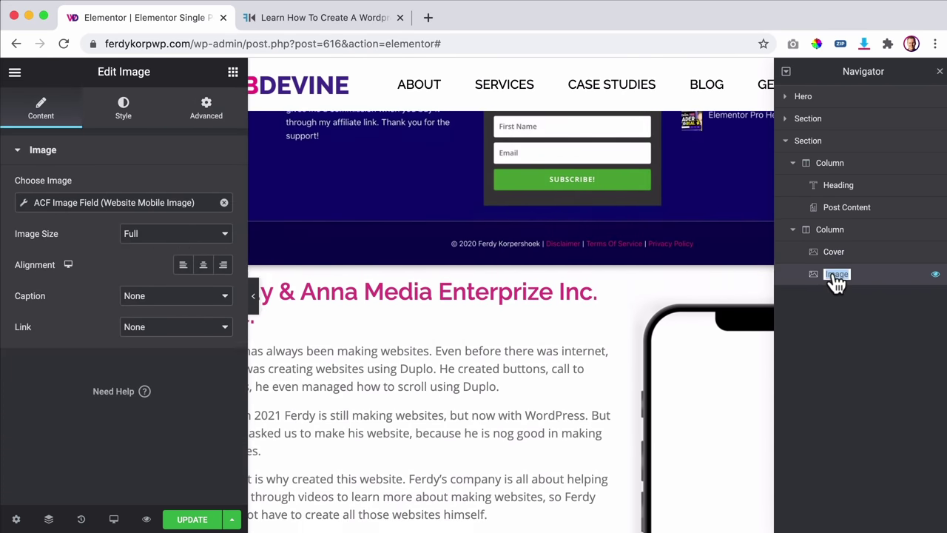
pyautogui.write('Mobile Website')
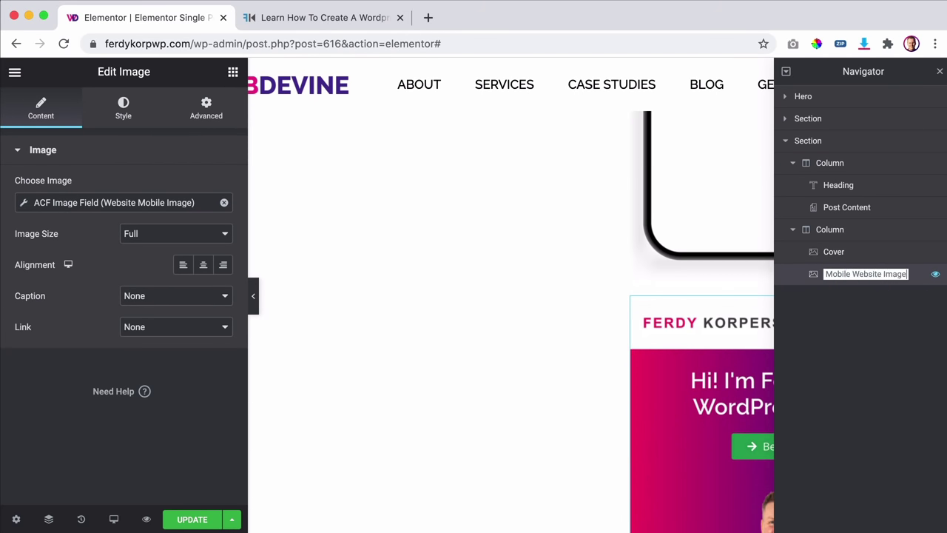
pyautogui.press('Return')
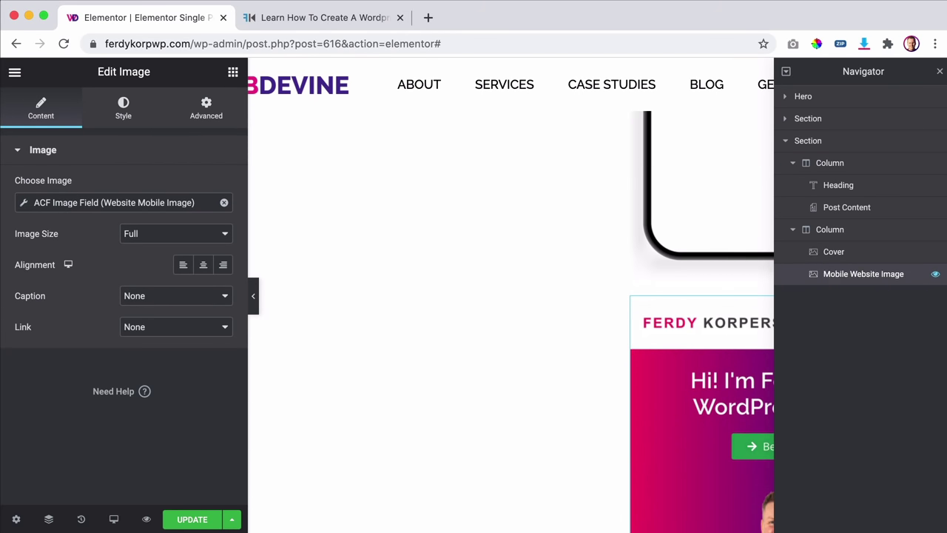
pyautogui.click(940, 71)
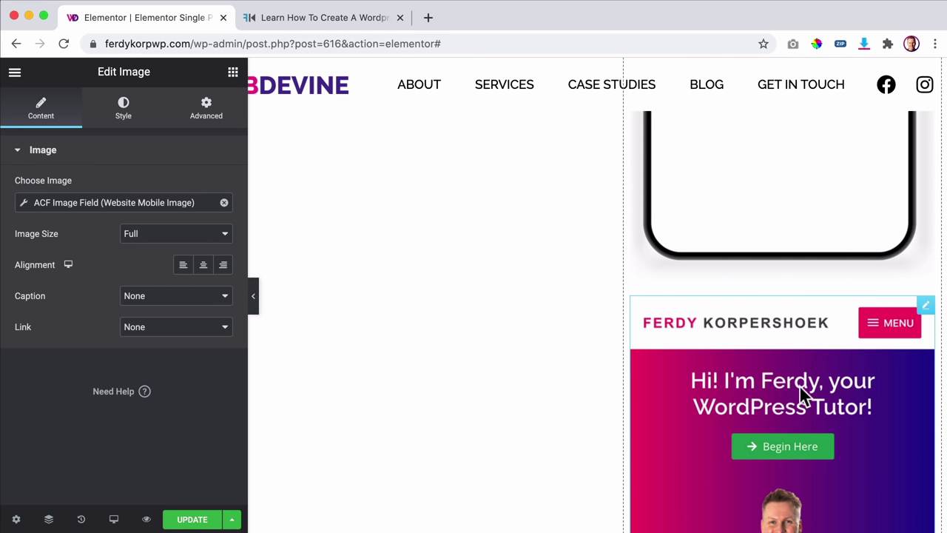
pyautogui.scroll(4, 734, 325)
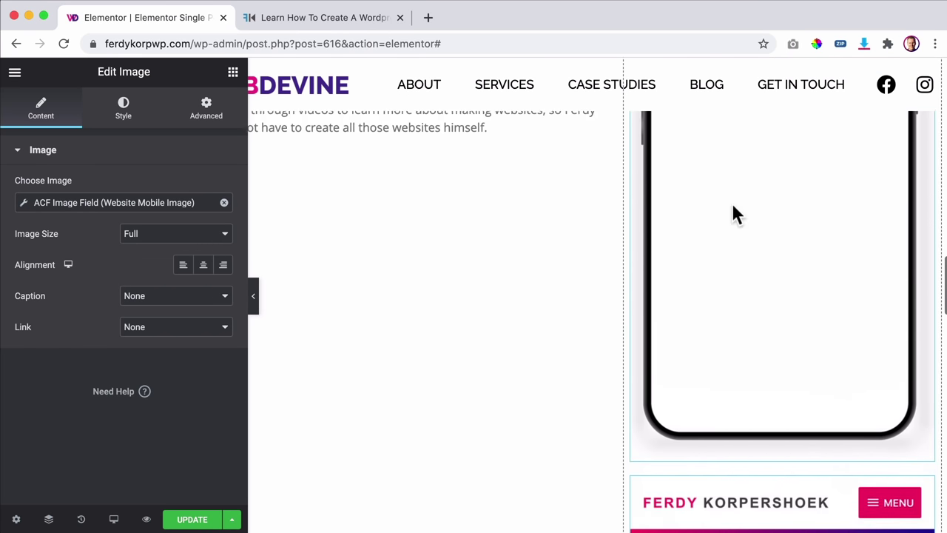
pyautogui.scroll(3, 710, 244)
pyautogui.scroll(-1, 814, 192)
pyautogui.scroll(2, 841, 300)
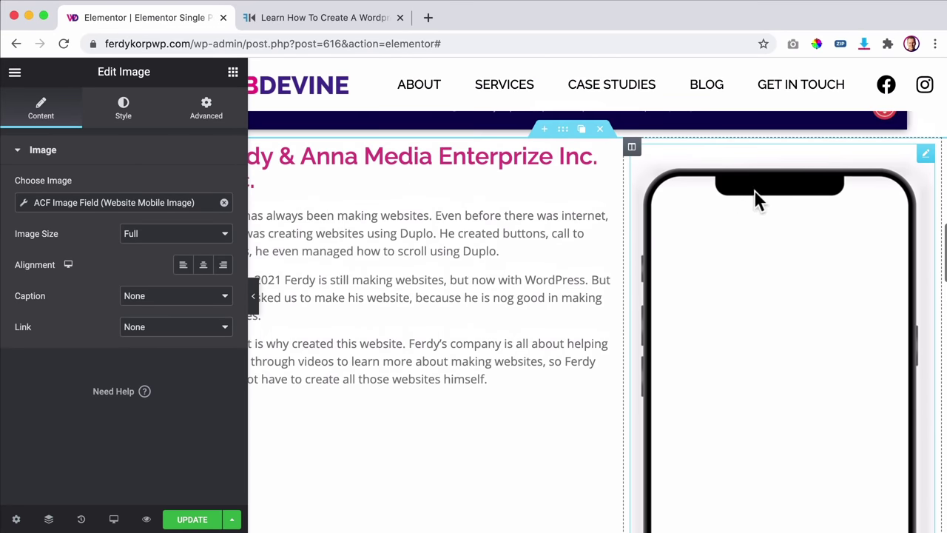
# Step: Compare the phone cover in the right column with the mobile website image placed below it
pyautogui.scroll(-10, 743, 254)
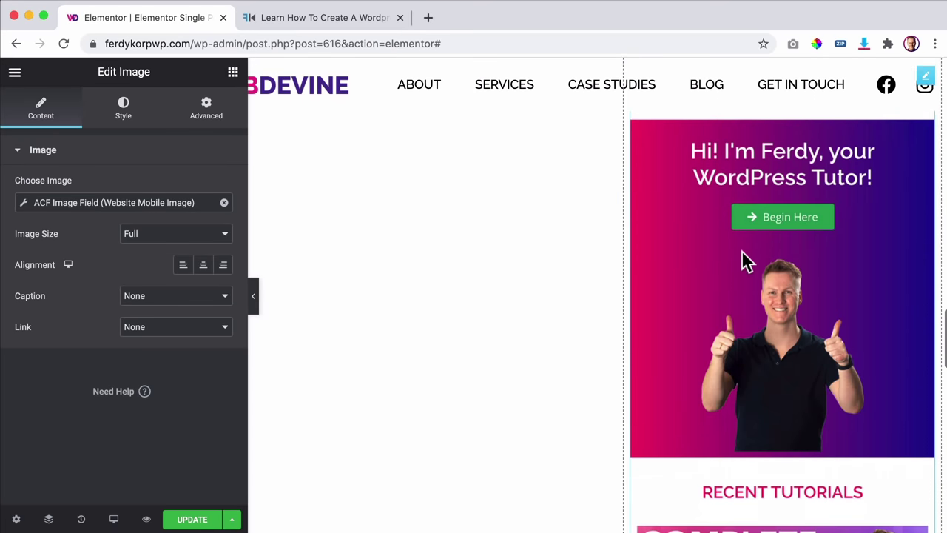
pyautogui.scroll(7, 743, 255)
pyautogui.scroll(5, 742, 251)
pyautogui.scroll(-2, 742, 253)
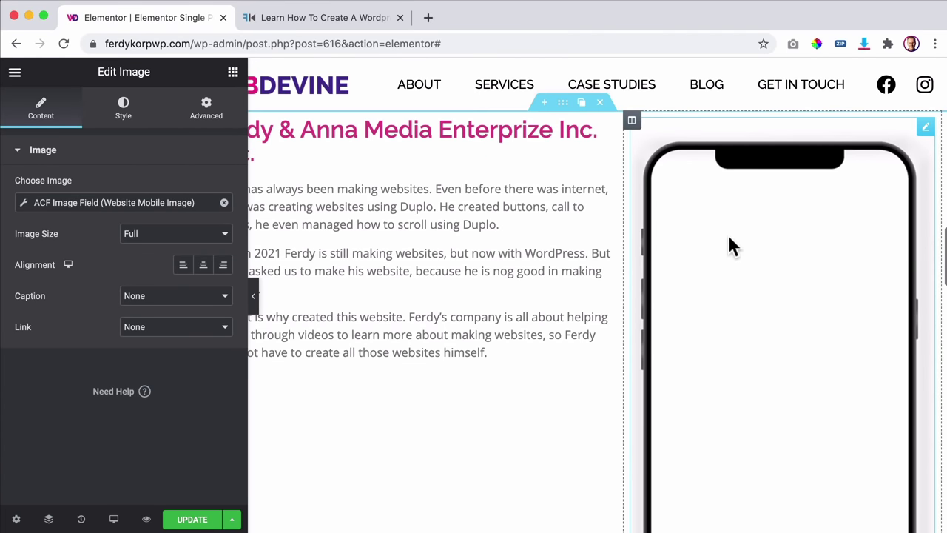
pyautogui.scroll(-2, 728, 235)
pyautogui.scroll(3, 727, 234)
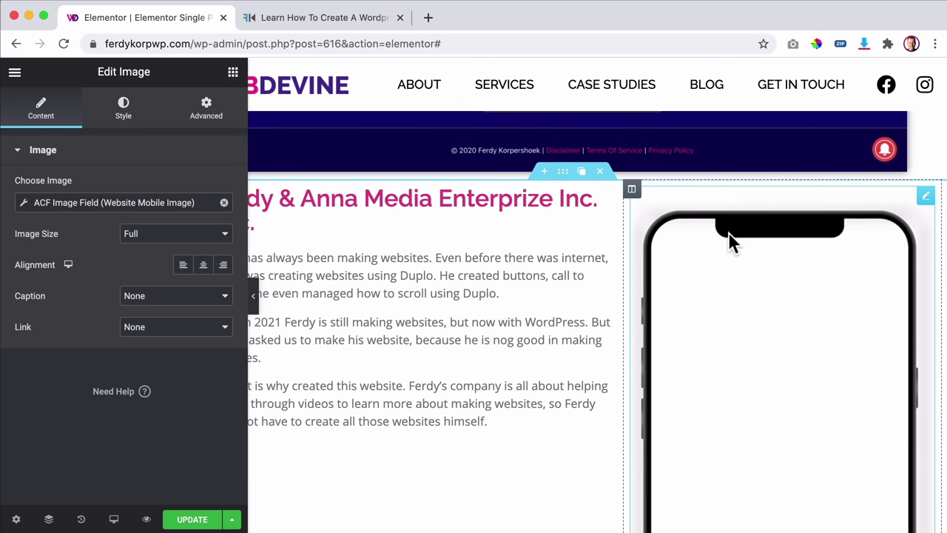
# Step: Open the Media Library of ferdykorpwp.com's WordPress admin in the second browser tab
pyautogui.click(296, 17)
pyautogui.click(170, 44)
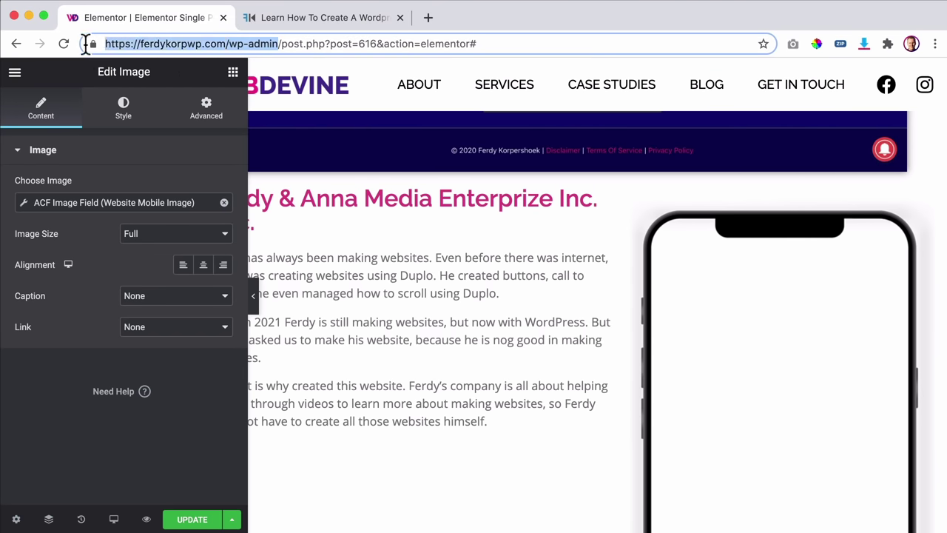
pyautogui.click(347, 18)
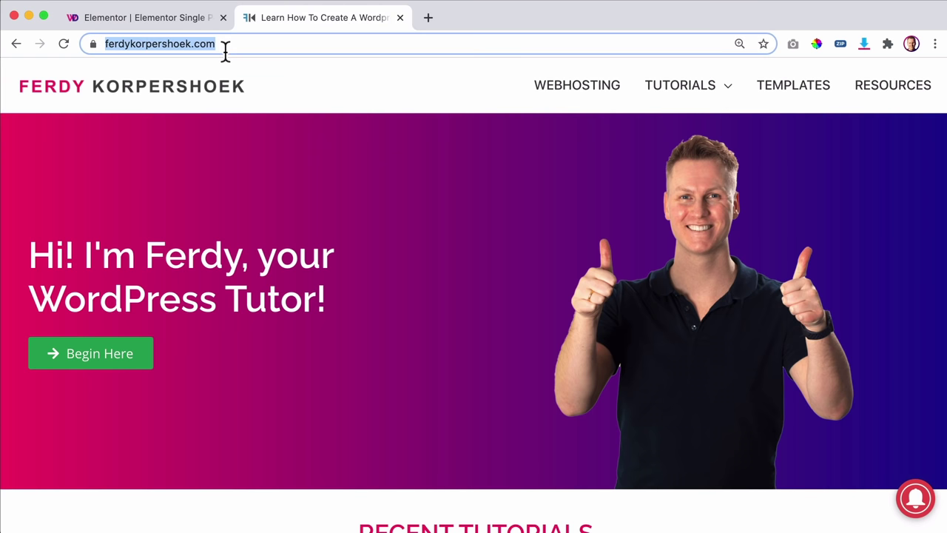
pyautogui.write('ferdykorpwp.com/wp-admin/')
pyautogui.press('Return')
pyautogui.moveTo(74, 214)
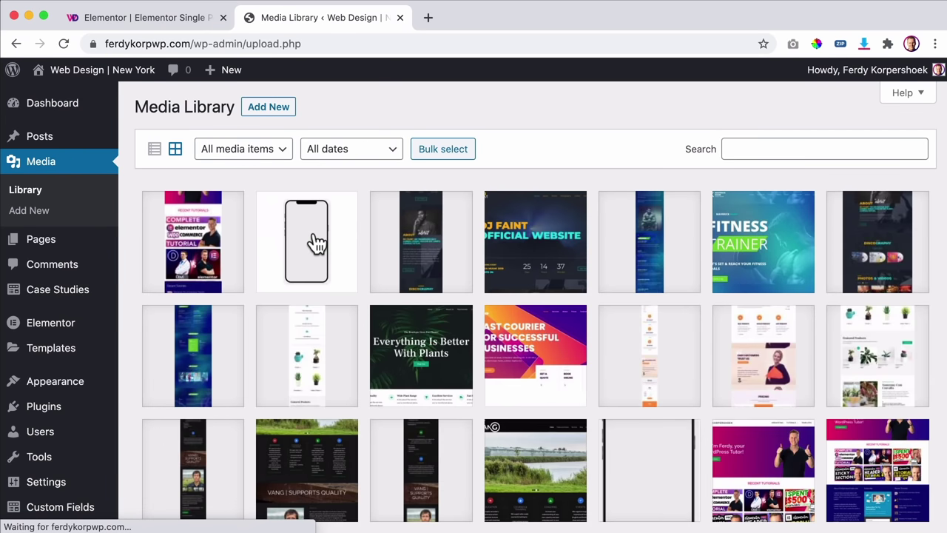
# Step: Check the attachment details and dimensions of the IPhoneMockup.png phone frame and the FkCom.jpg mobile screenshot
pyautogui.scroll(-5, 458, 270)
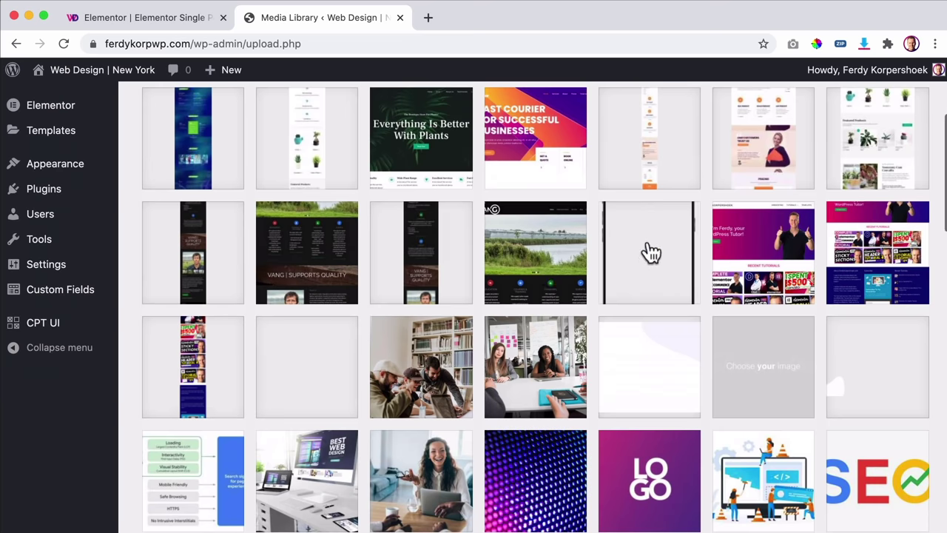
pyautogui.scroll(-8, 649, 194)
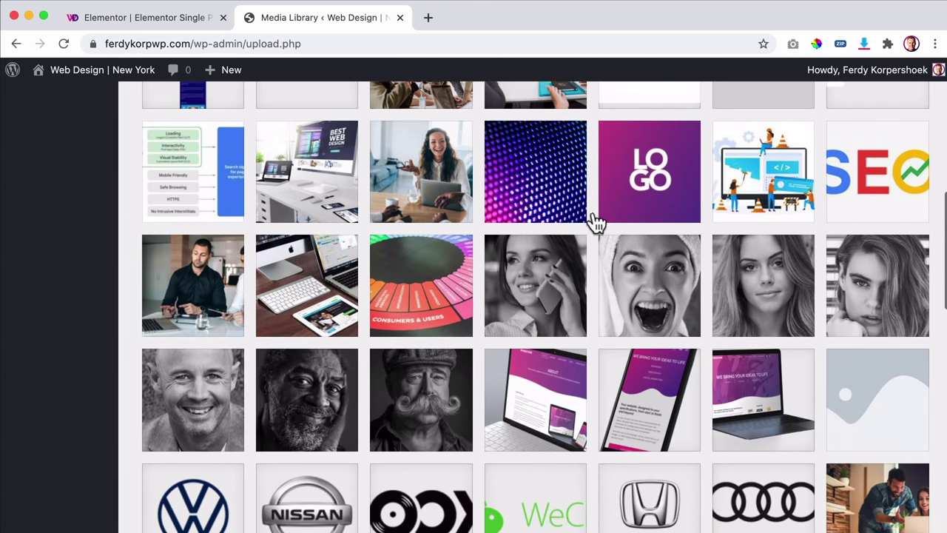
pyautogui.scroll(15, 415, 265)
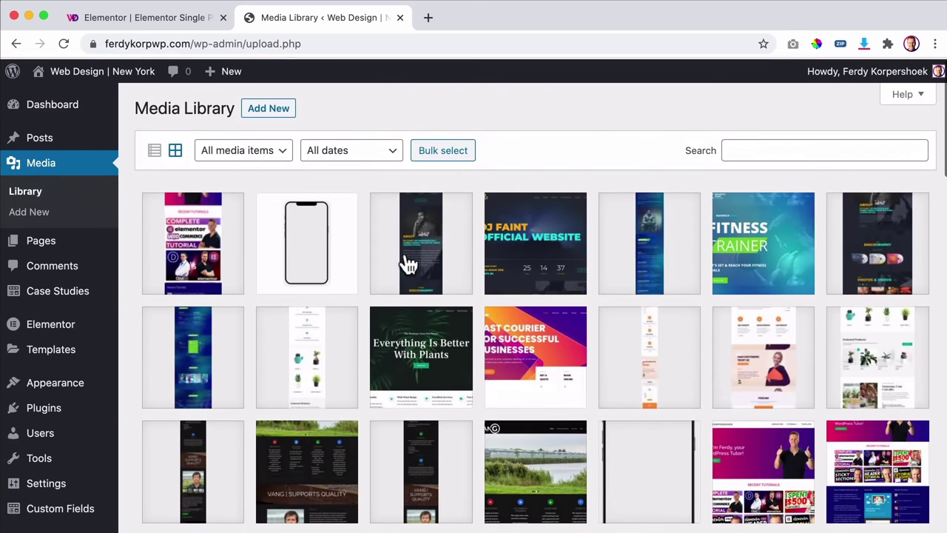
pyautogui.click(302, 250)
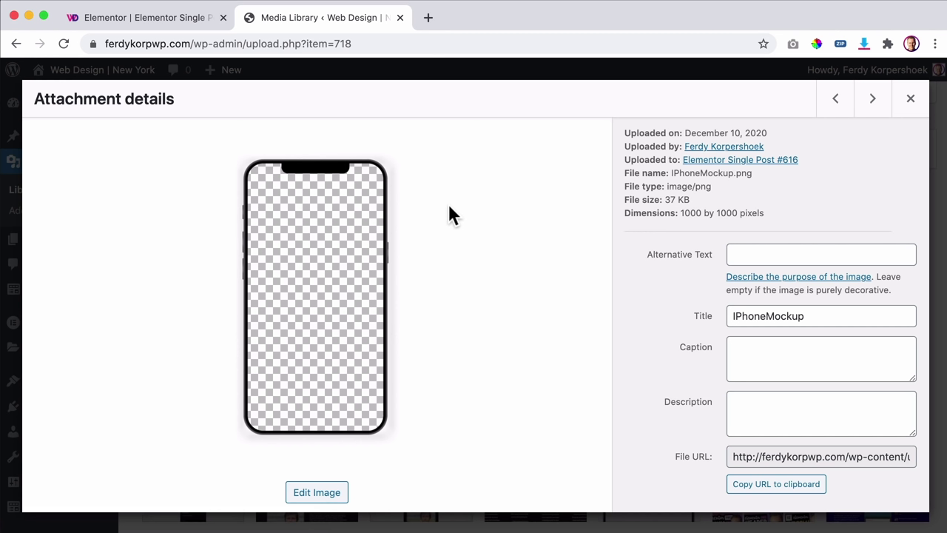
pyautogui.click(909, 99)
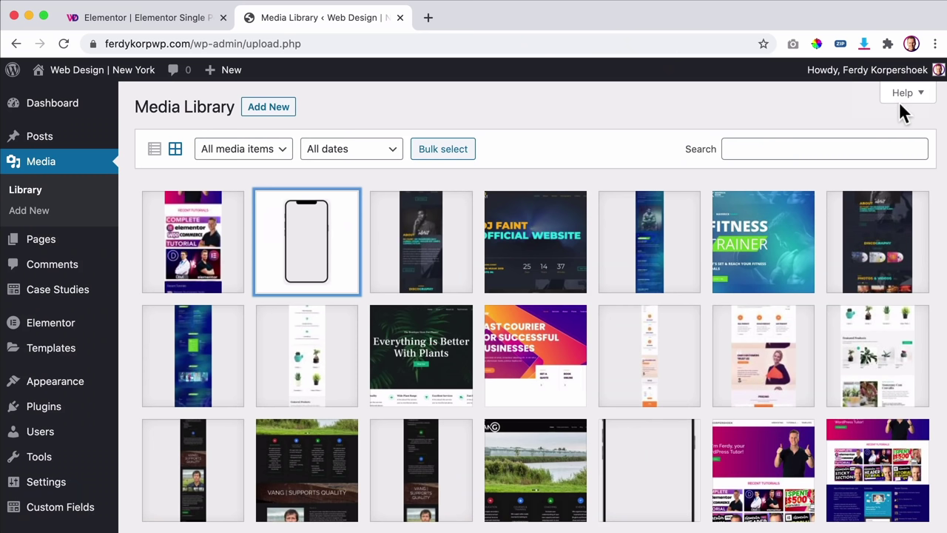
pyautogui.click(190, 248)
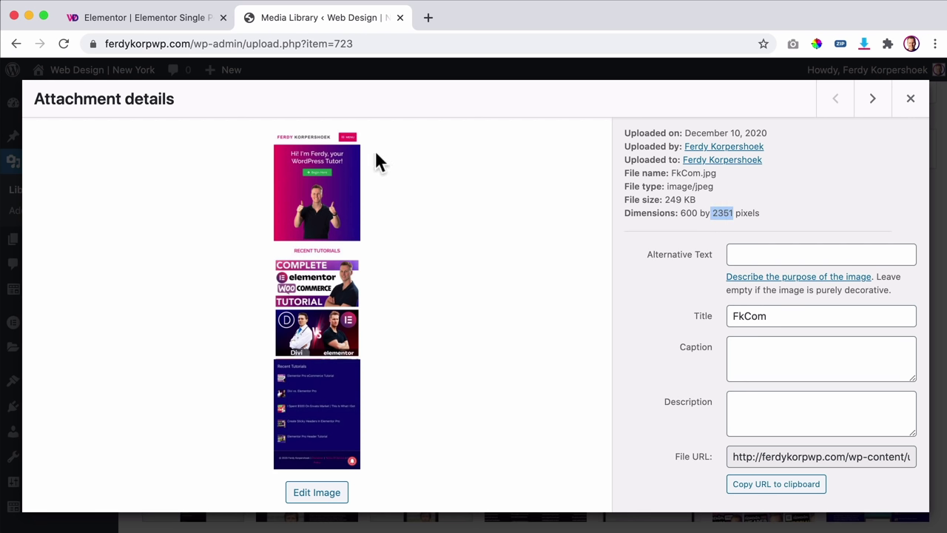
pyautogui.click(911, 99)
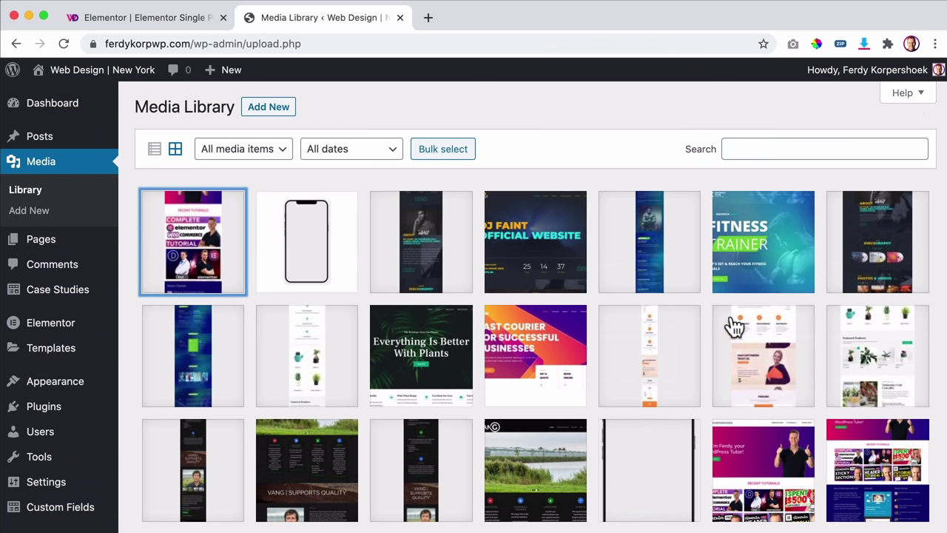
# Step: Return to the Elementor tab, make the Cover image sticky to Top in its motion effects, and test it by scrolling
pyautogui.hotkey('ctrl', 'shift', 'Tab')
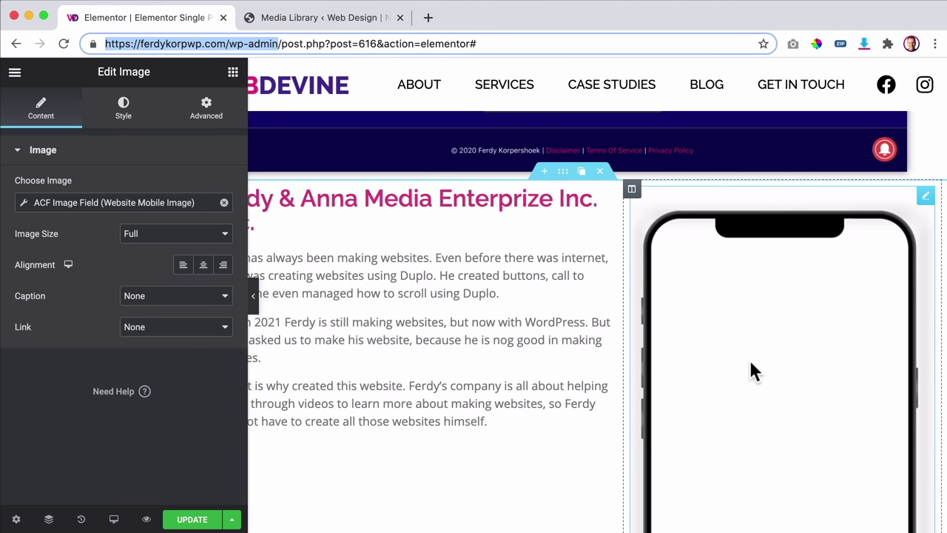
pyautogui.click(926, 196)
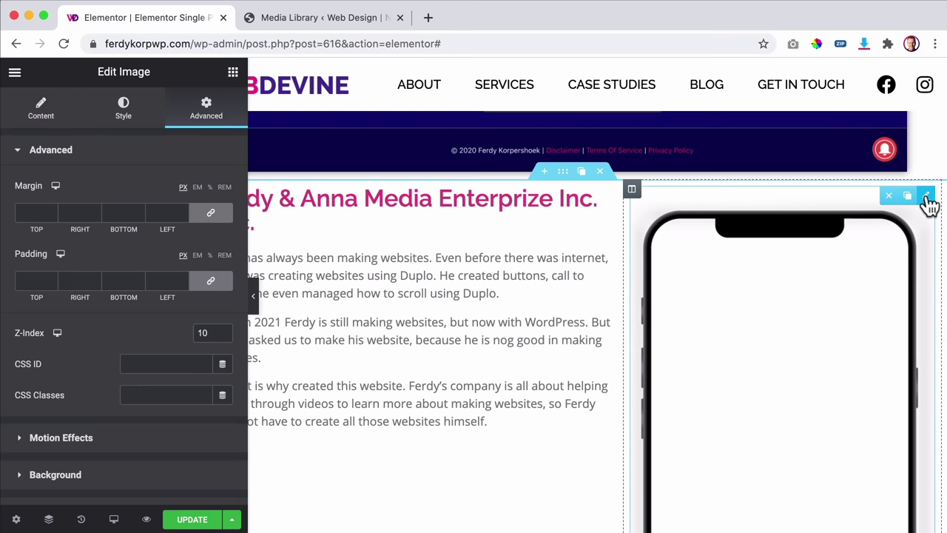
pyautogui.scroll(-8, 758, 240)
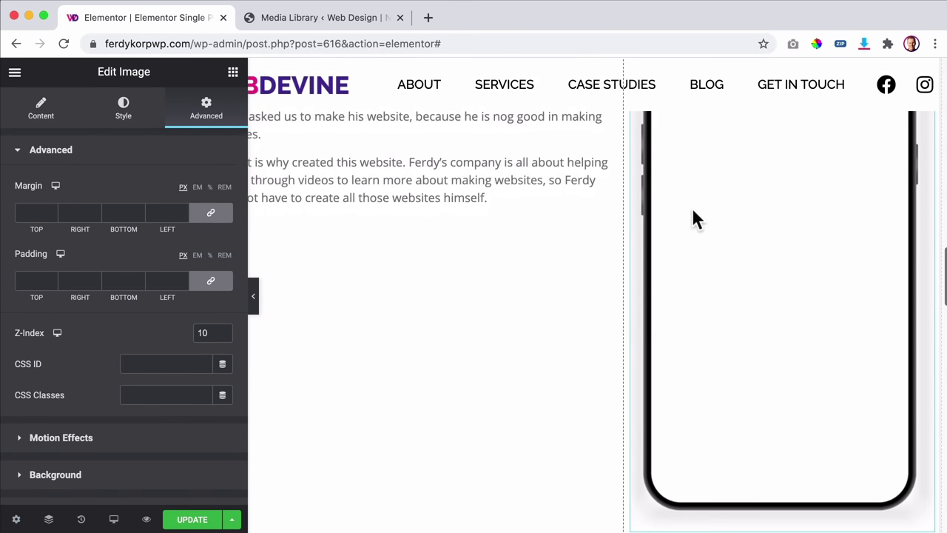
pyautogui.scroll(6, 759, 258)
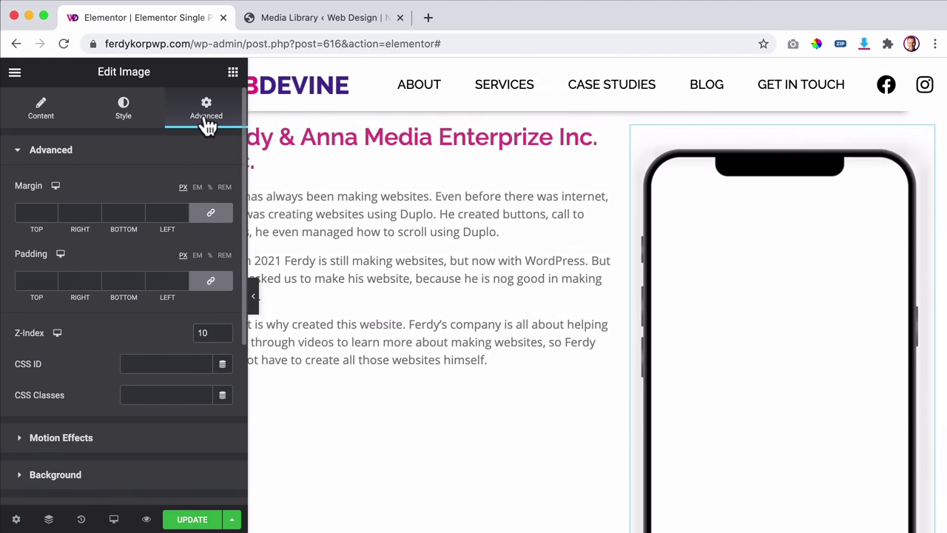
pyautogui.click(83, 438)
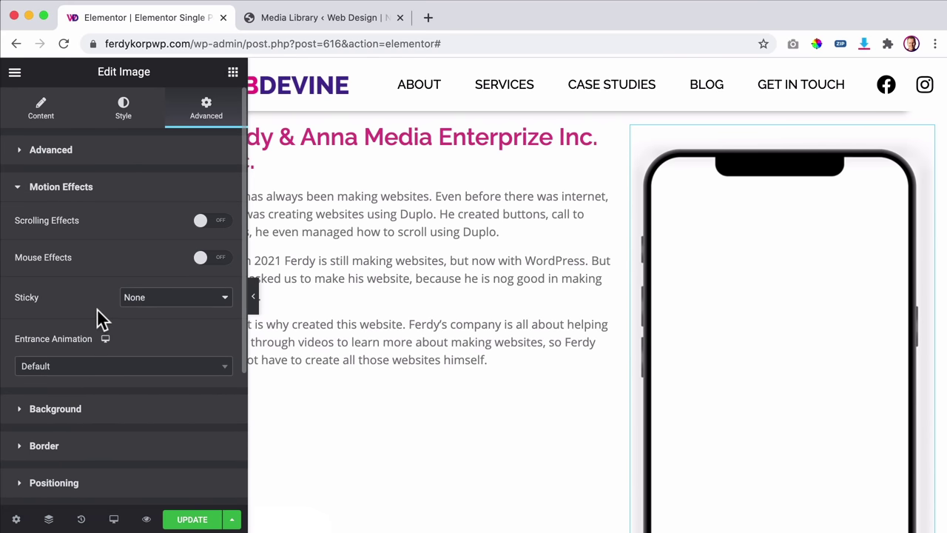
pyautogui.click(134, 298)
pyautogui.click(143, 315)
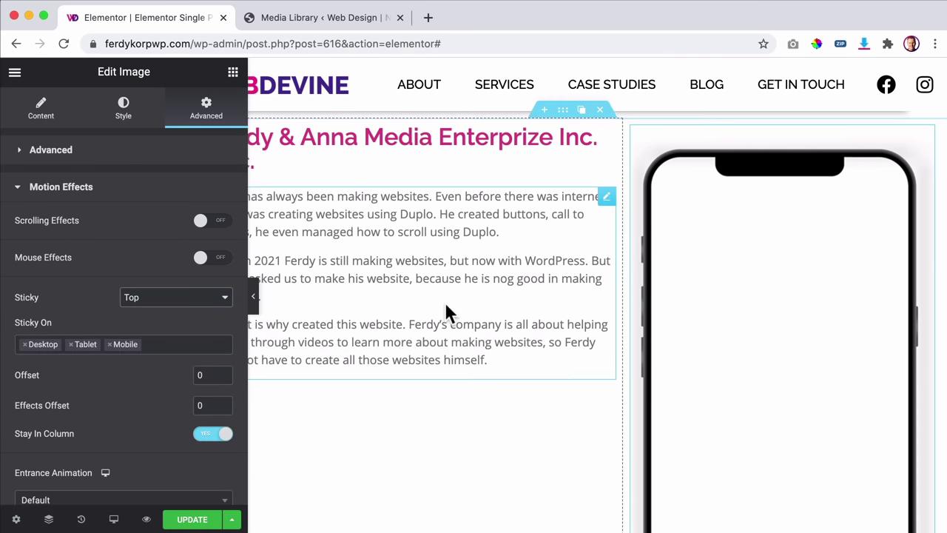
pyautogui.scroll(-2, 450, 300)
pyautogui.scroll(-2, 450, 299)
pyautogui.scroll(4, 527, 251)
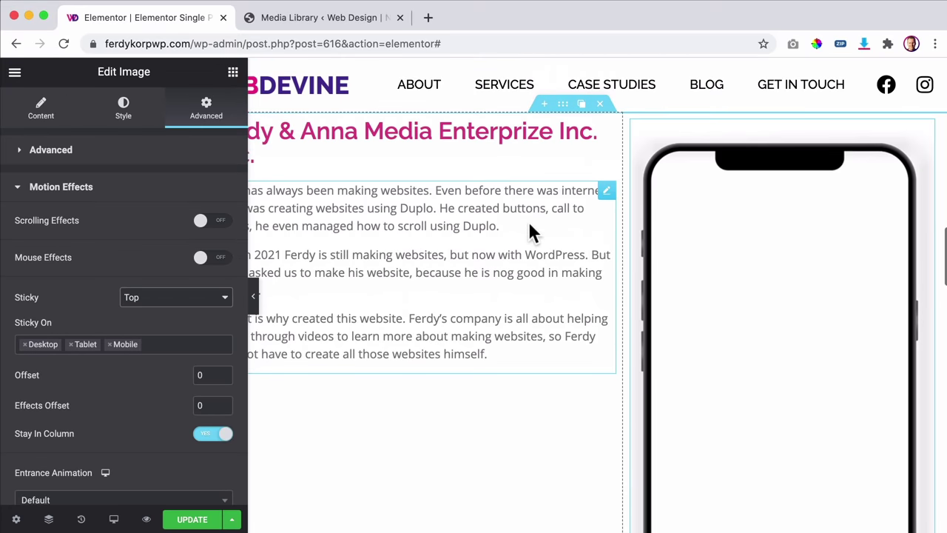
pyautogui.scroll(-3, 530, 226)
pyautogui.scroll(-1, 528, 221)
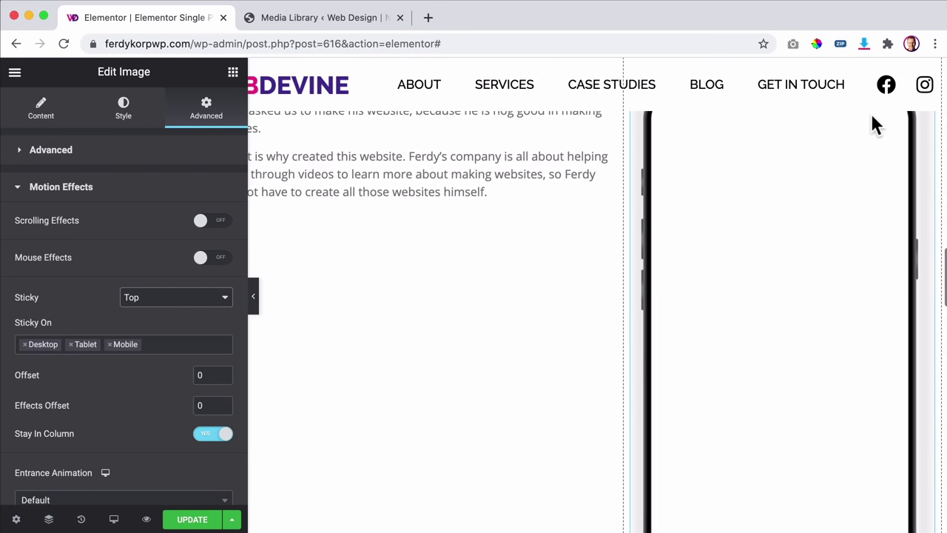
# Step: Set the Cover image's sticky Offset to 60 and check how it sits below the header while scrolling
pyautogui.scroll(2, 573, 181)
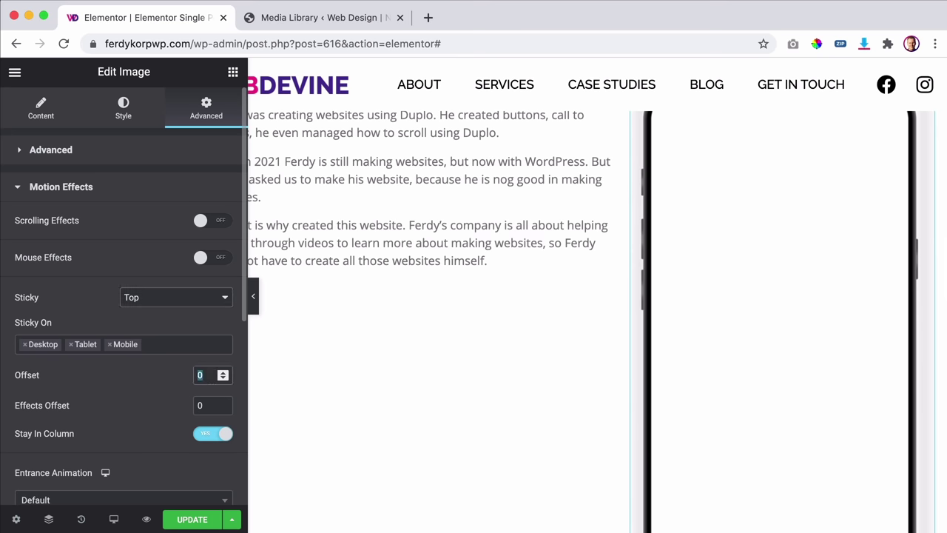
pyautogui.write('60')
pyautogui.scroll(-5, 516, 311)
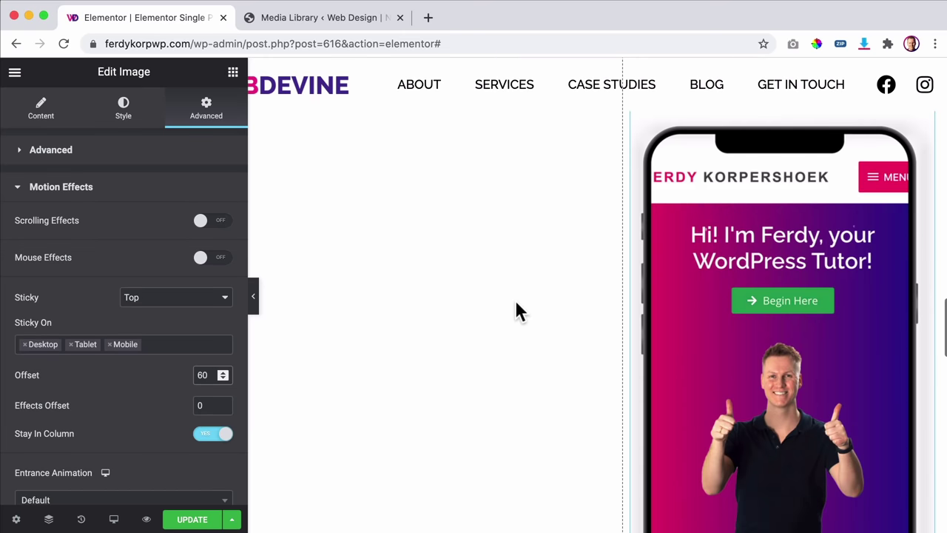
pyautogui.scroll(1, 515, 310)
pyautogui.scroll(4, 517, 305)
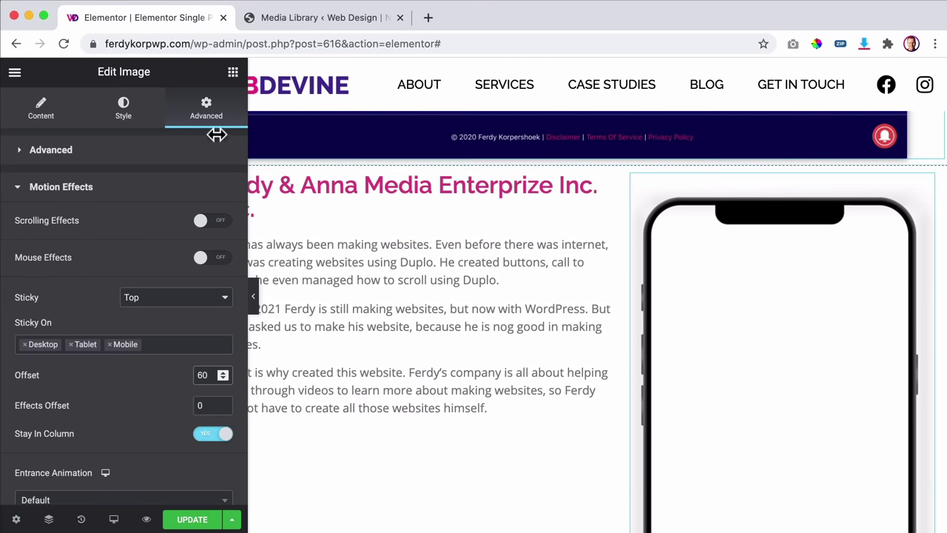
# Step: Set the Cover image's Z-Index to 10 and check that it overlays the mobile website image while scrolling
pyautogui.click(122, 154)
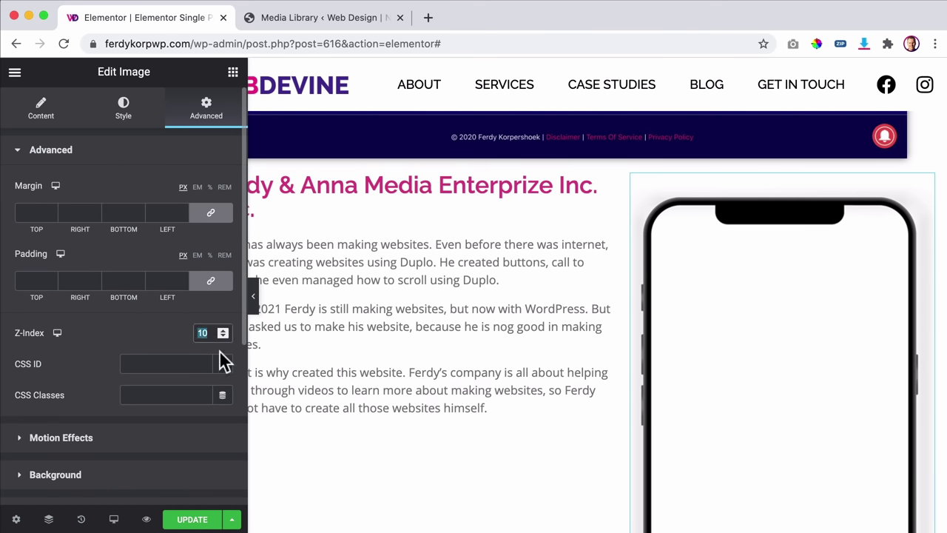
pyautogui.write('10')
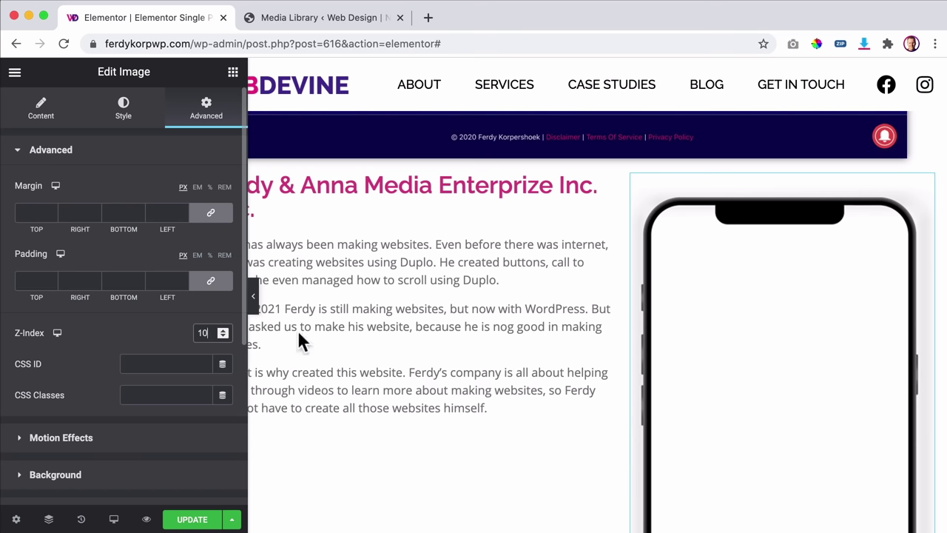
pyautogui.scroll(-5, 685, 267)
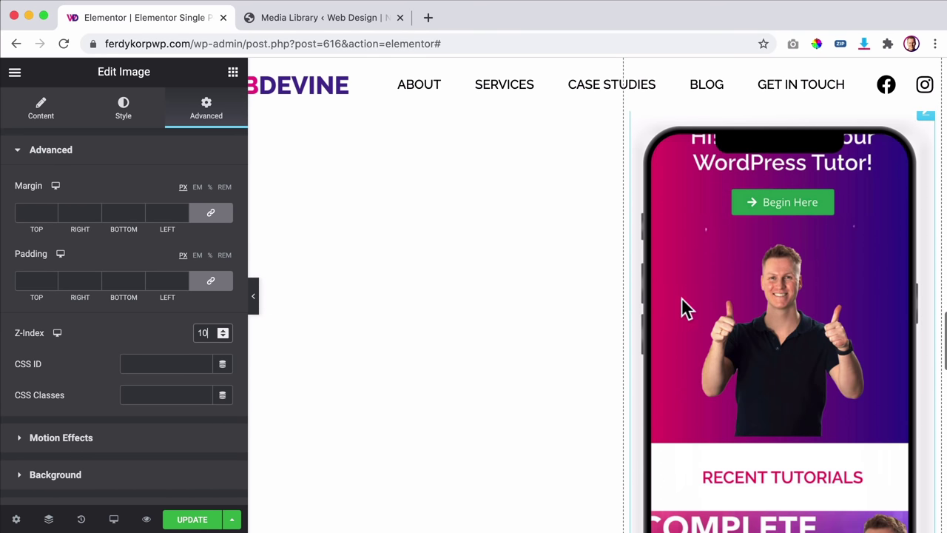
pyautogui.scroll(5, 733, 325)
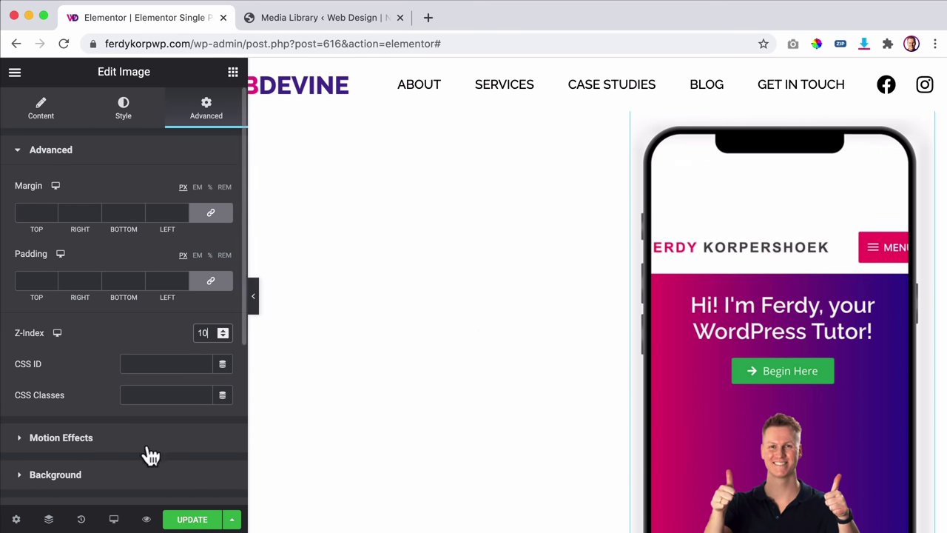
# Step: Select the Mobile Website Image through the Navigator and set its width to 358 px to fit the phone frame
pyautogui.click(49, 518)
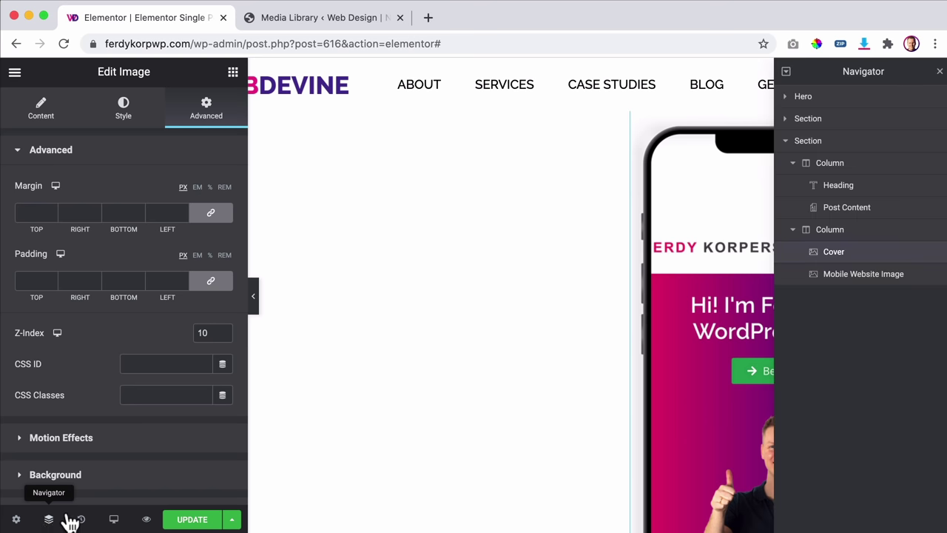
pyautogui.click(863, 274)
pyautogui.click(940, 71)
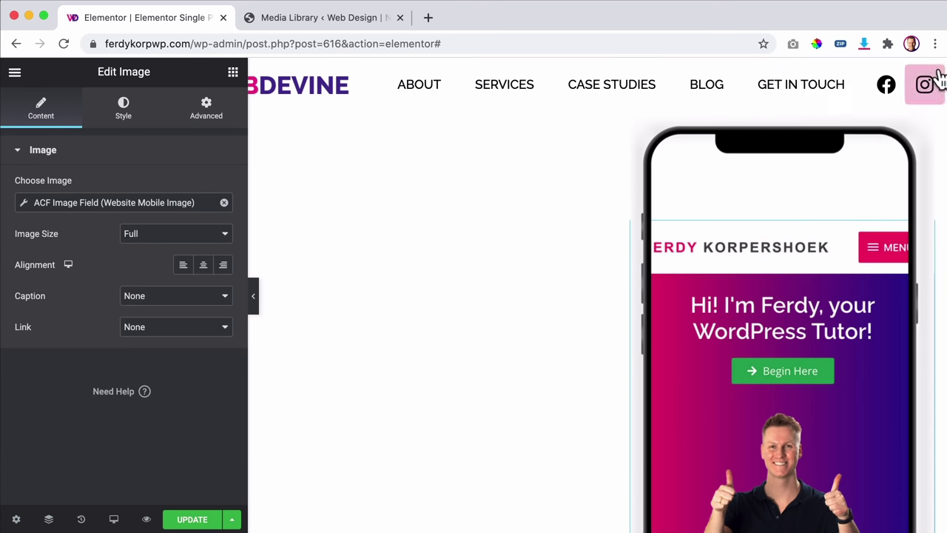
pyautogui.click(125, 111)
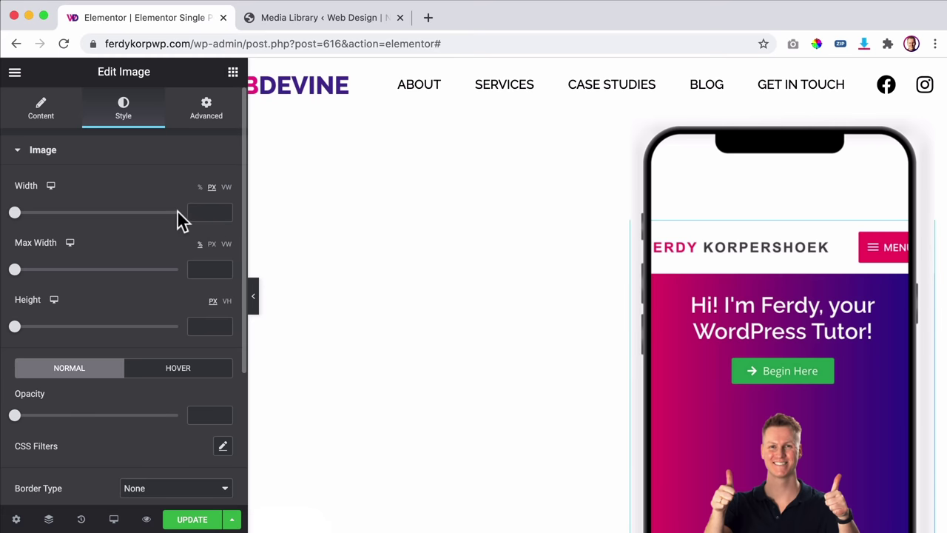
pyautogui.click(198, 121)
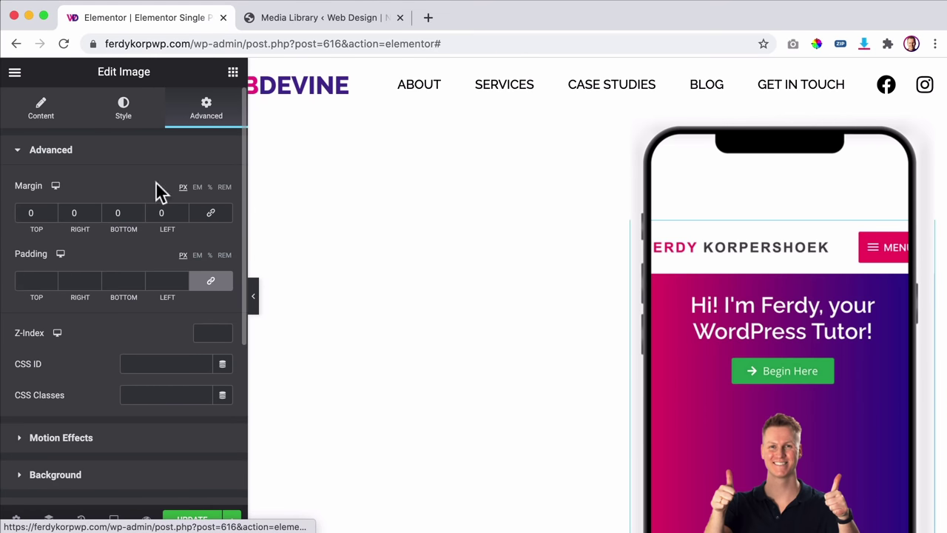
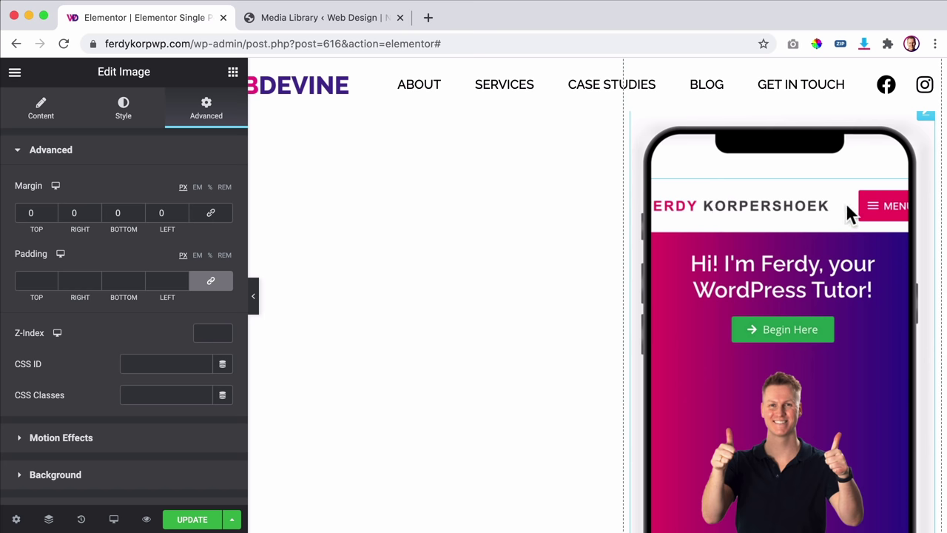
pyautogui.click(121, 116)
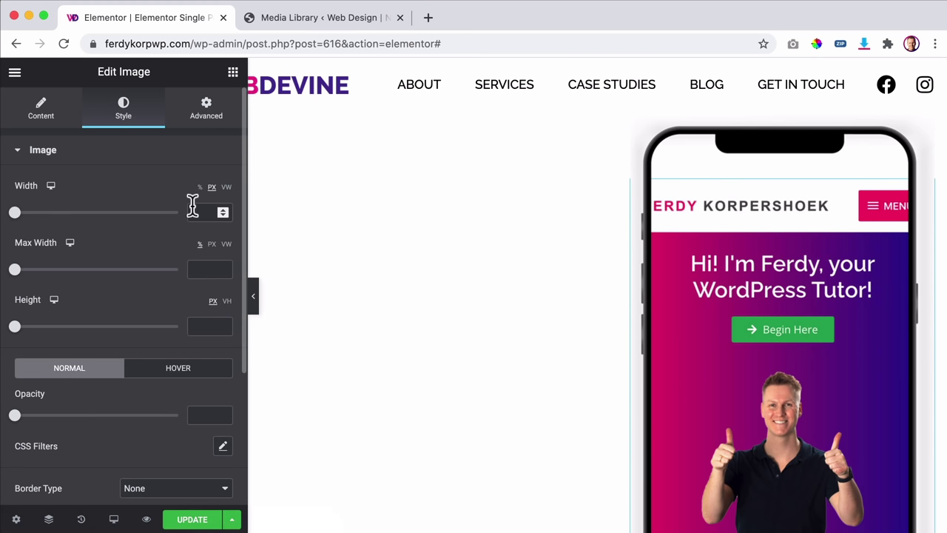
pyautogui.moveTo(19, 216); pyautogui.dragTo(80, 224)
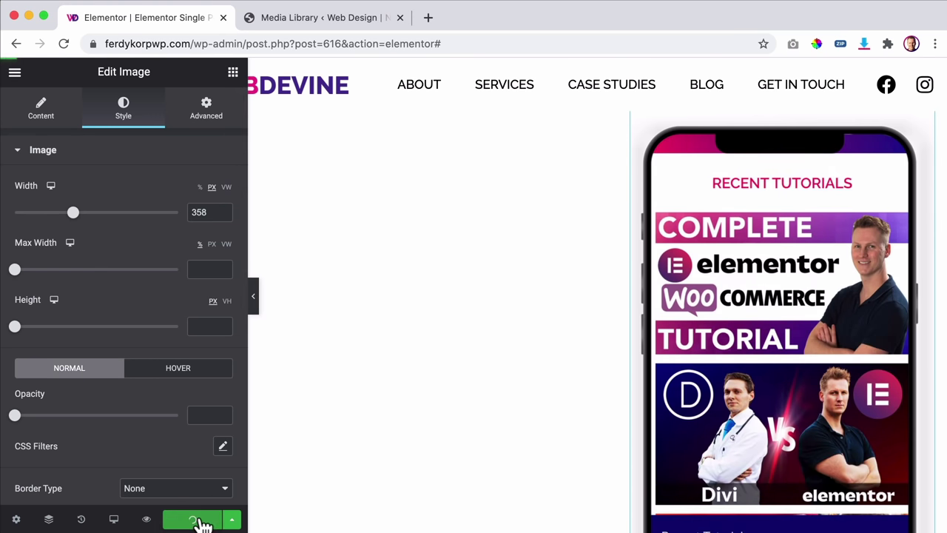
# Step: Open the template's preview and scroll through it to examine how the mobile website image moves inside the phone cover
pyautogui.click(147, 518)
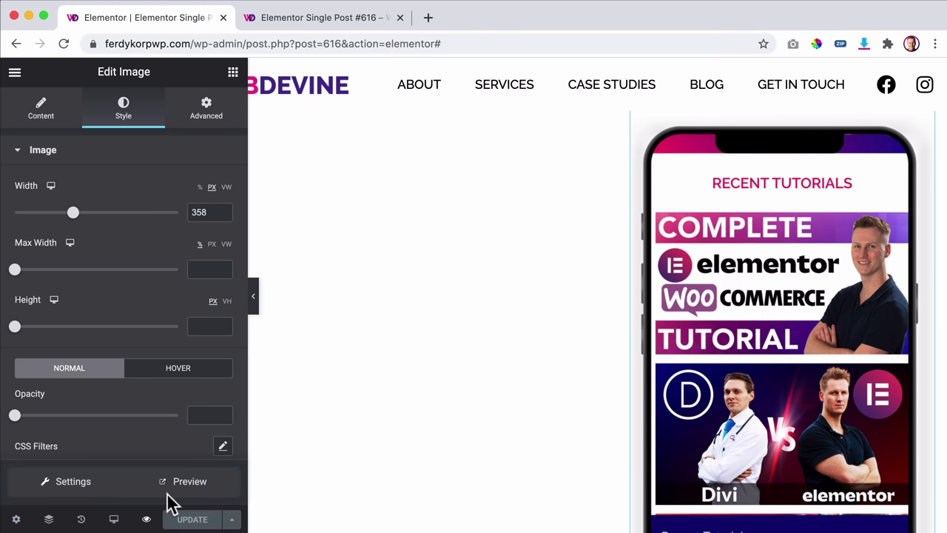
pyautogui.click(176, 490)
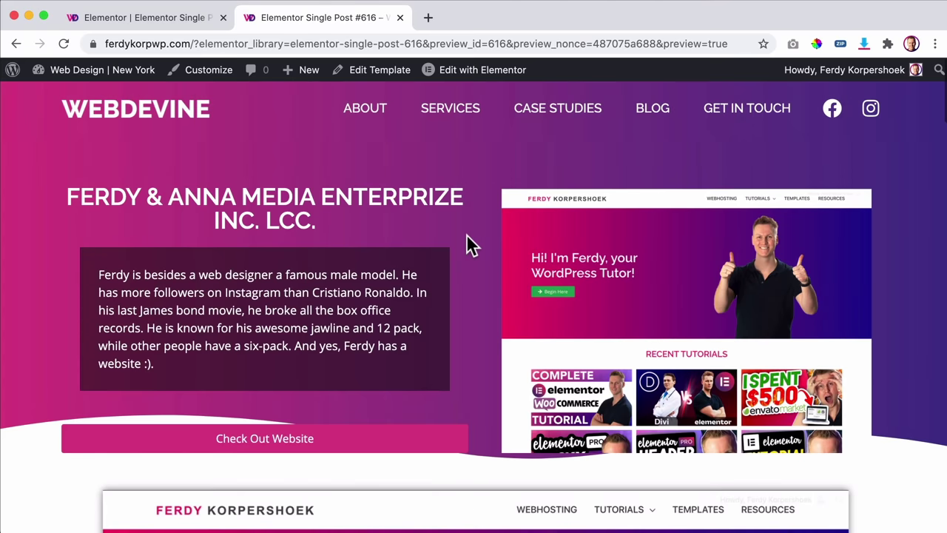
pyautogui.scroll(-5, 467, 243)
pyautogui.scroll(-15, 466, 241)
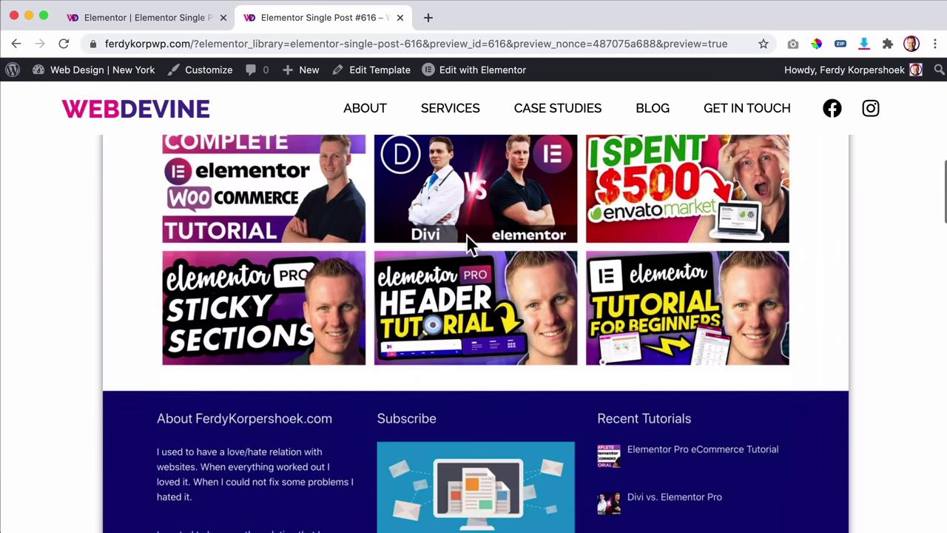
pyautogui.scroll(-4, 467, 235)
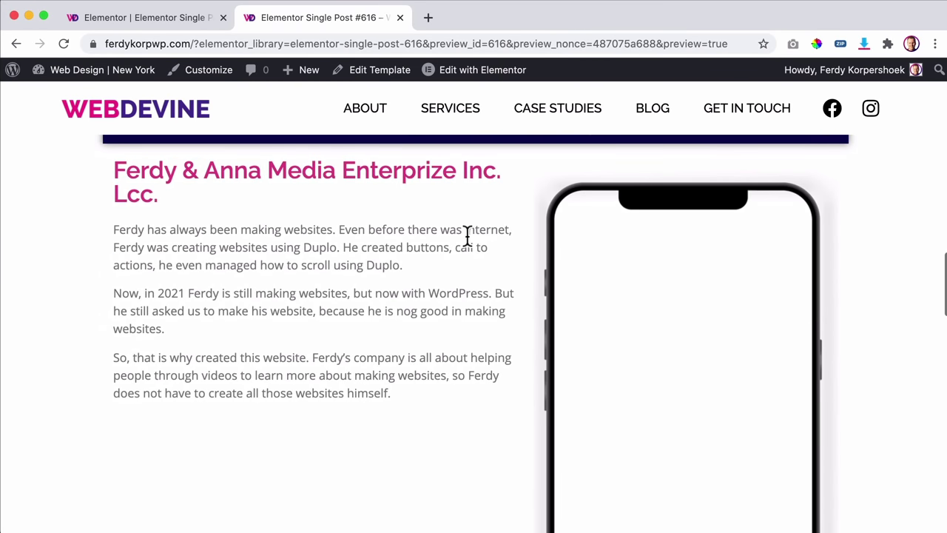
pyautogui.scroll(-8, 467, 235)
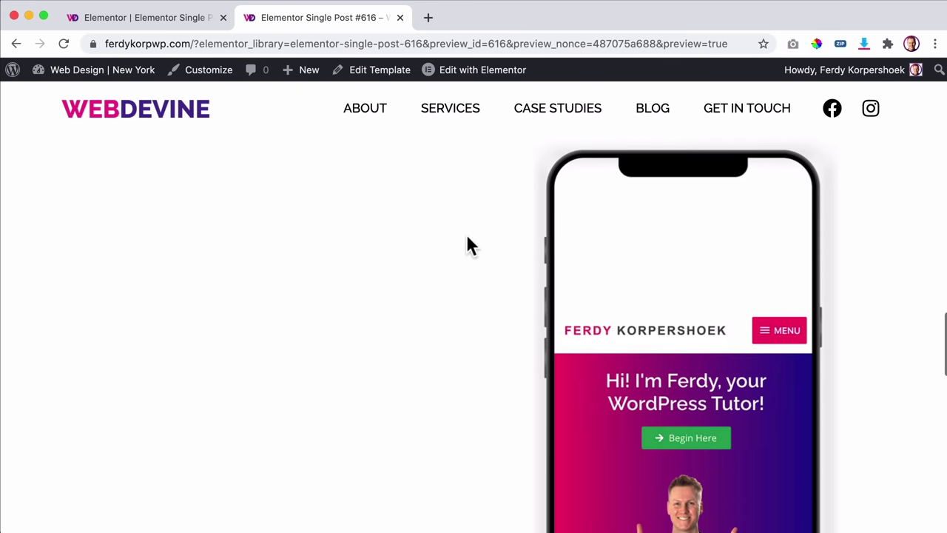
pyautogui.scroll(-8, 467, 235)
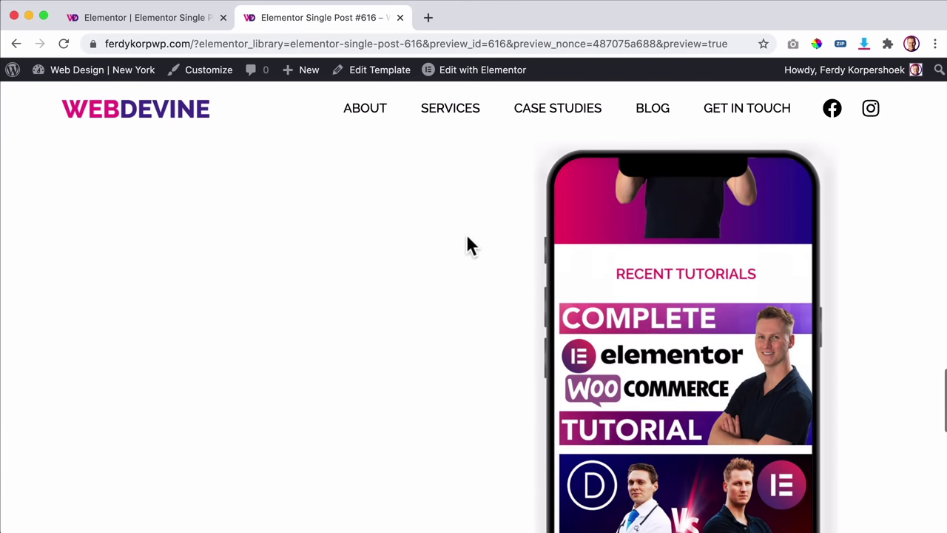
pyautogui.scroll(8, 467, 236)
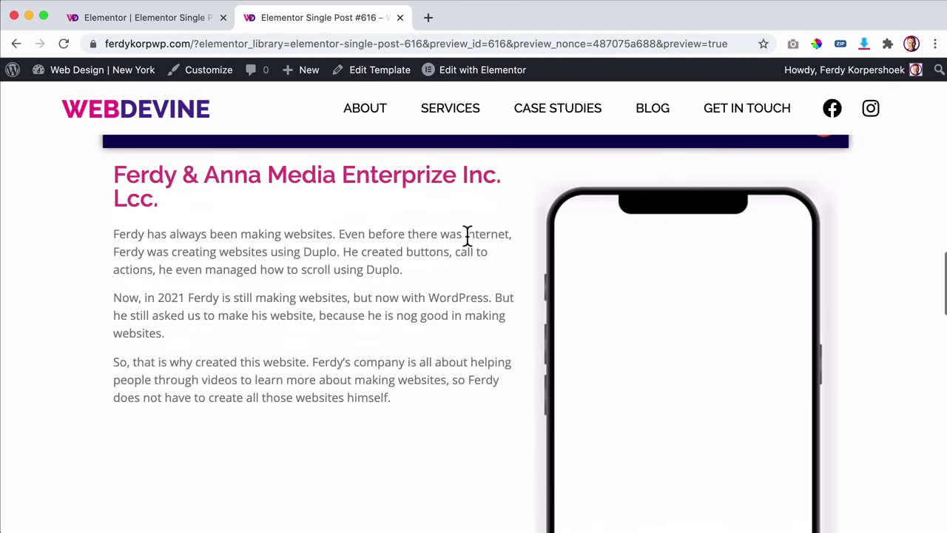
pyautogui.scroll(3, 425, 254)
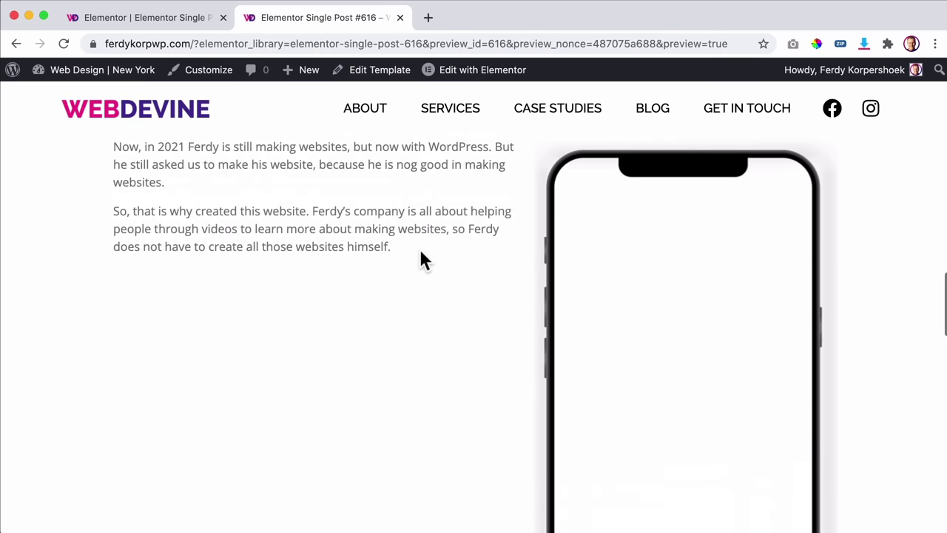
# Step: Return to the Elementor editor, locate the Mobile Website Image in the Navigator, unlink its margins and set the top margin to -690 px
pyautogui.click(160, 22)
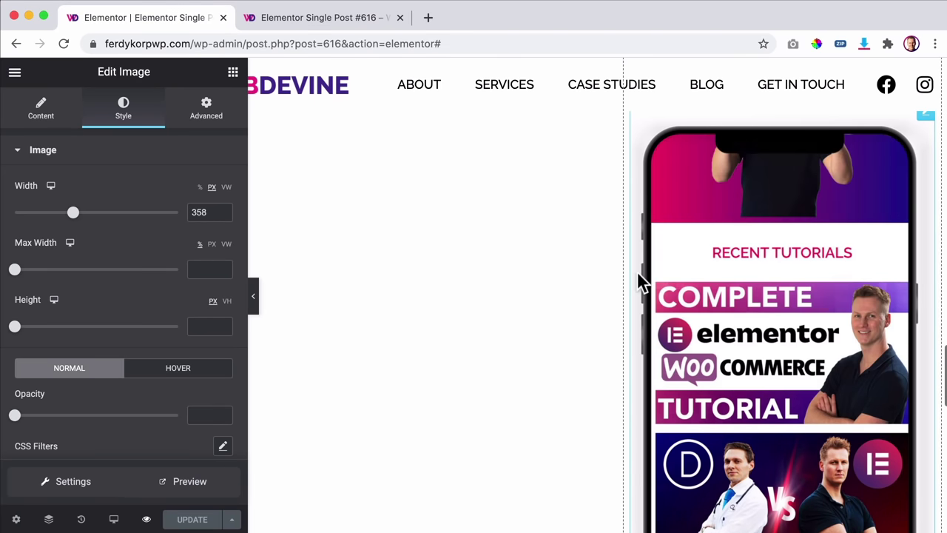
pyautogui.click(48, 519)
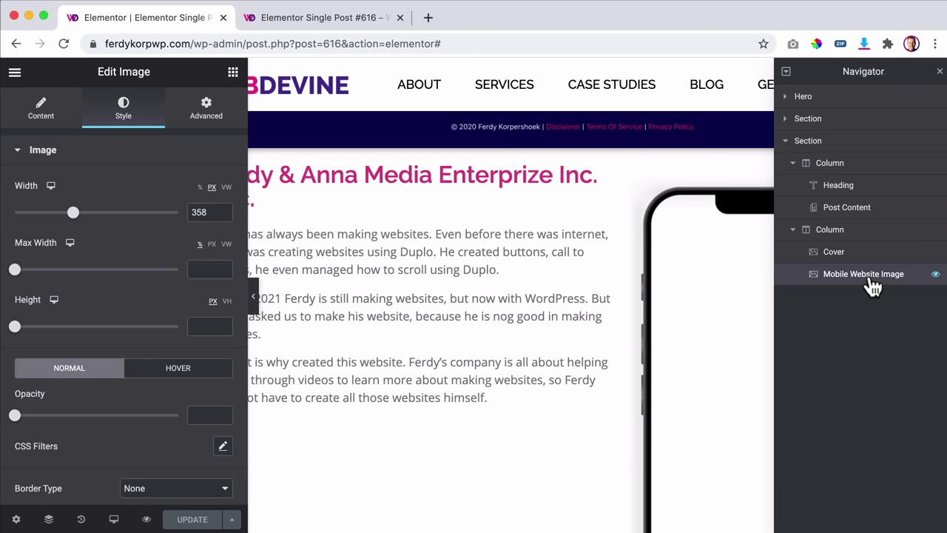
pyautogui.click(940, 71)
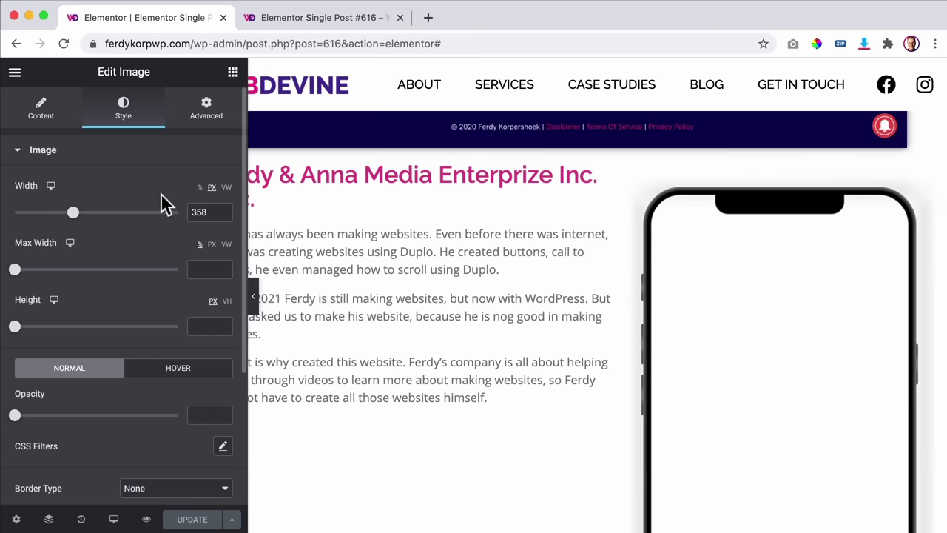
pyautogui.click(205, 119)
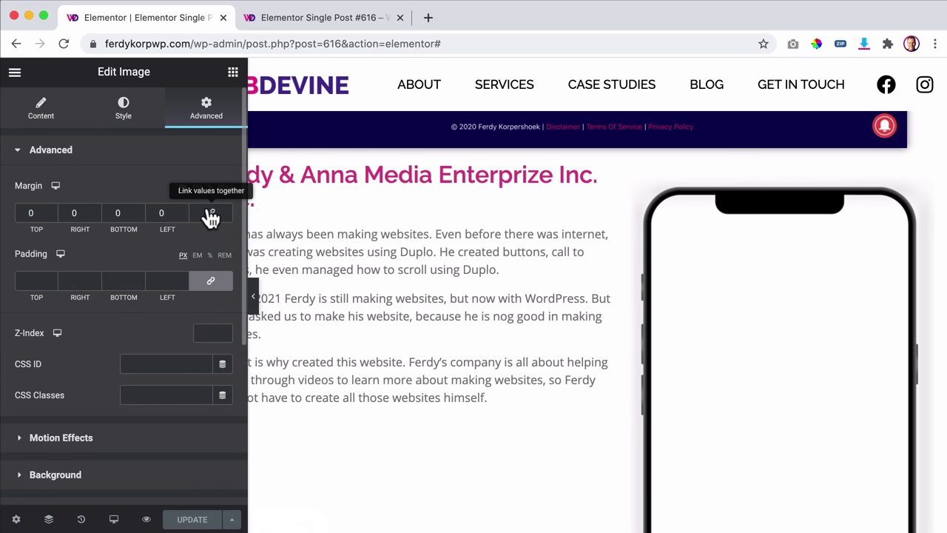
pyautogui.click(211, 216)
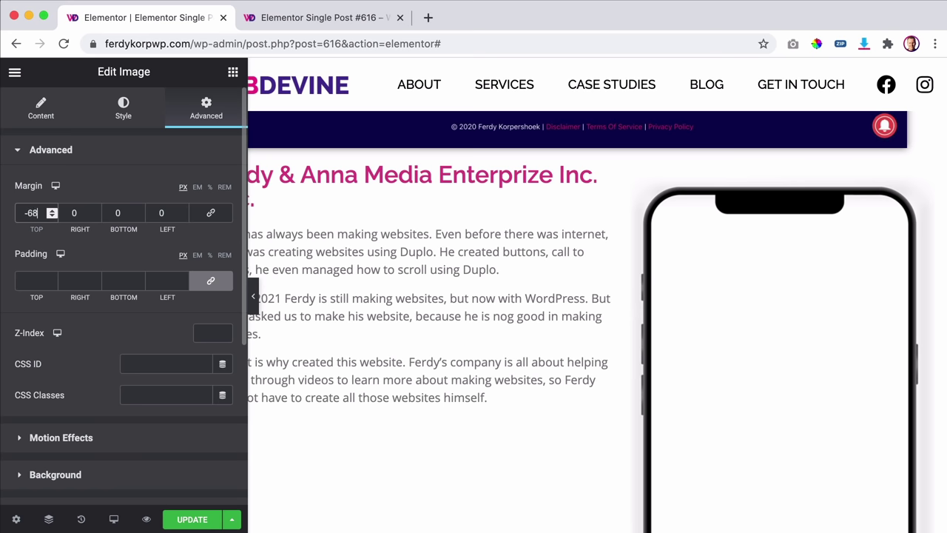
pyautogui.press('BackSpace')
pyautogui.write('90')
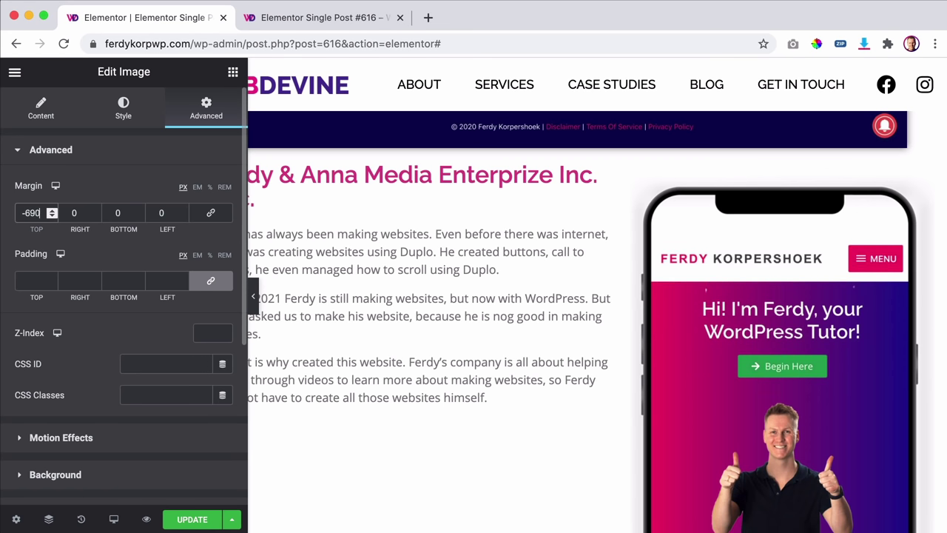
# Step: Fine-tune the Mobile Website Image's top margin to -723 px so the website header sits just below the phone's notch
pyautogui.press('Down')
pyautogui.press('Down')
pyautogui.press('Down')
pyautogui.press('Down')
pyautogui.press('Down')
pyautogui.press('Down')
pyautogui.press('Down')
pyautogui.press('Down')
pyautogui.press('Down')
pyautogui.press('Down')
pyautogui.press('Down')
pyautogui.press('Down')
pyautogui.press('Down')
pyautogui.press('Down')
pyautogui.press('Down')
pyautogui.press('Down')
pyautogui.press('Down')
pyautogui.press('Down')
pyautogui.press('Down')
pyautogui.press('Down')
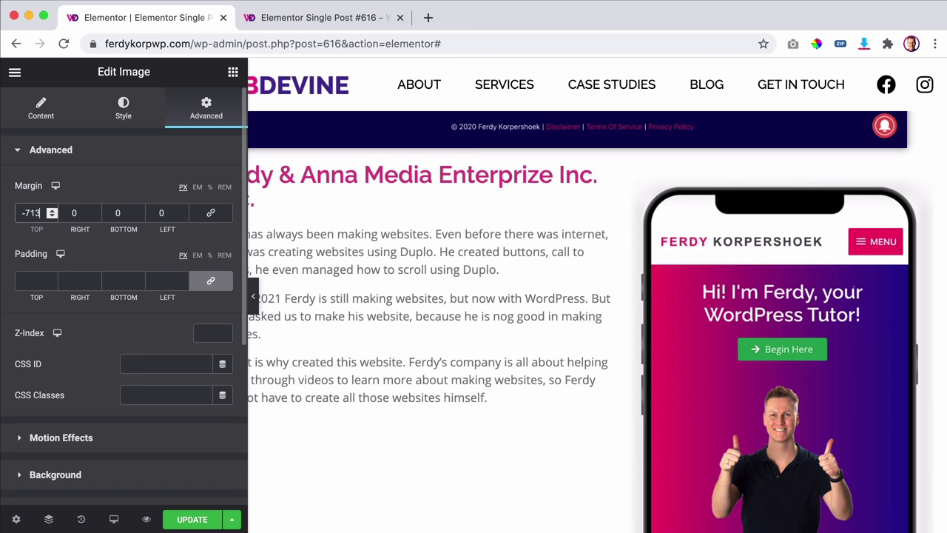
pyautogui.scroll(3, 497, 260)
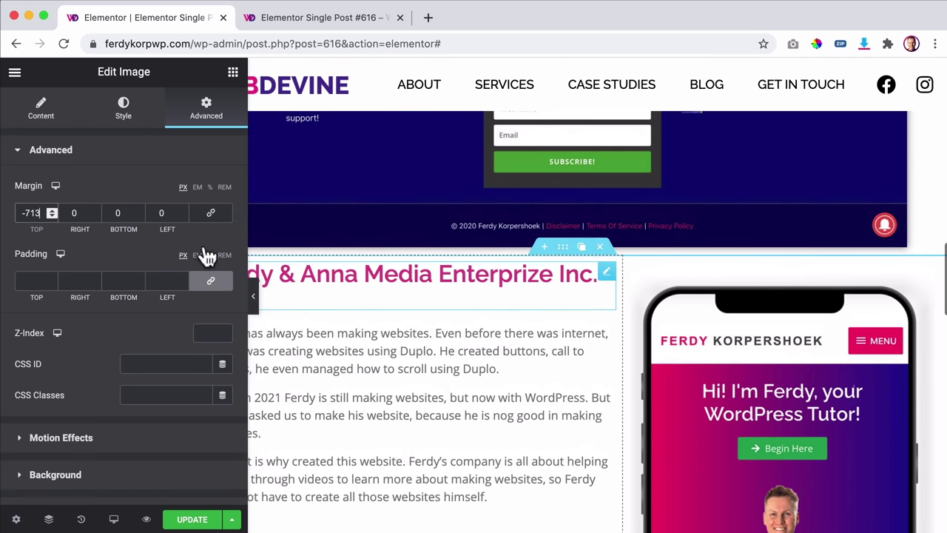
pyautogui.press('Down')
pyautogui.press('Down')
pyautogui.press('Down')
pyautogui.press('Down')
pyautogui.press('Down')
pyautogui.press('Down')
pyautogui.press('Down')
pyautogui.press('Down')
pyautogui.press('Down')
pyautogui.press('Down')
pyautogui.press('Down')
pyautogui.press('Down')
pyautogui.press('Down')
pyautogui.press('Down')
pyautogui.press('Down')
pyautogui.press('Down')
pyautogui.press('Down')
pyautogui.press('Down')
pyautogui.press('Down')
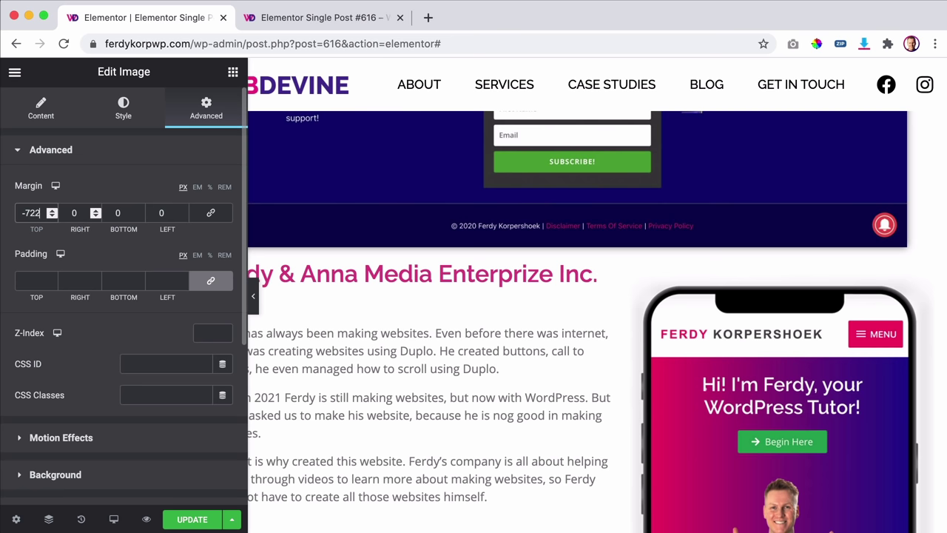
pyautogui.press('Down')
pyautogui.press('Down')
pyautogui.press('Down')
pyautogui.press('Down')
pyautogui.press('Down')
pyautogui.press('Down')
pyautogui.press('Down')
pyautogui.press('Down')
pyautogui.press('Down')
pyautogui.press('Down')
pyautogui.press('Down')
pyautogui.press('Down')
pyautogui.press('Down')
pyautogui.press('Down')
pyautogui.press('Down')
pyautogui.press('Down')
pyautogui.press('Down')
pyautogui.press('Down')
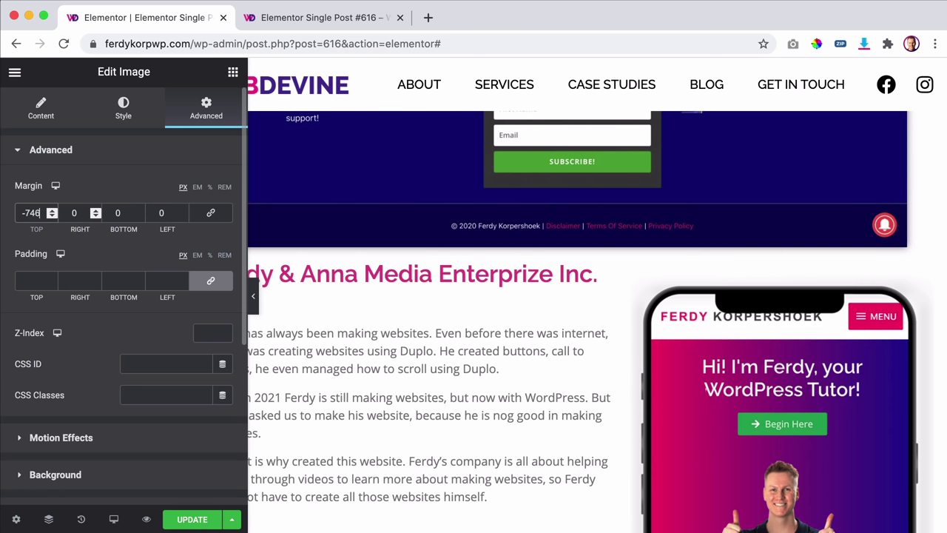
pyautogui.press('Up')
pyautogui.press('Up')
pyautogui.press('Up')
pyautogui.press('Up')
pyautogui.press('Up')
pyautogui.press('Up')
pyautogui.press('Up')
pyautogui.press('Up')
pyautogui.press('Up')
pyautogui.press('Up')
pyautogui.press('Up')
pyautogui.press('Up')
pyautogui.press('Up')
pyautogui.press('Up')
pyautogui.press('Up')
pyautogui.press('Up')
pyautogui.press('Up')
pyautogui.press('Up')
pyautogui.press('Up')
pyautogui.press('Up')
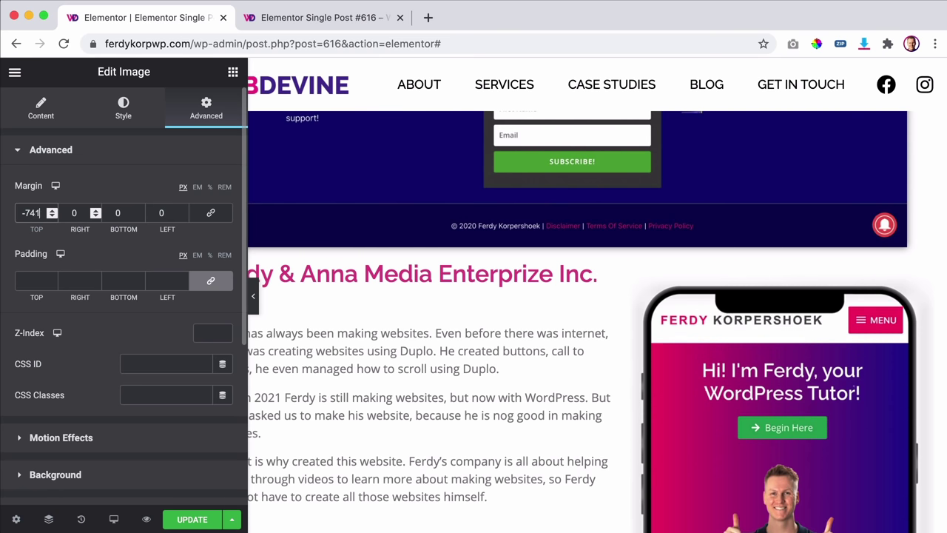
pyautogui.press('Up')
pyautogui.press('Up')
pyautogui.press('Up')
pyautogui.press('Up')
pyautogui.press('Up')
pyautogui.press('Up')
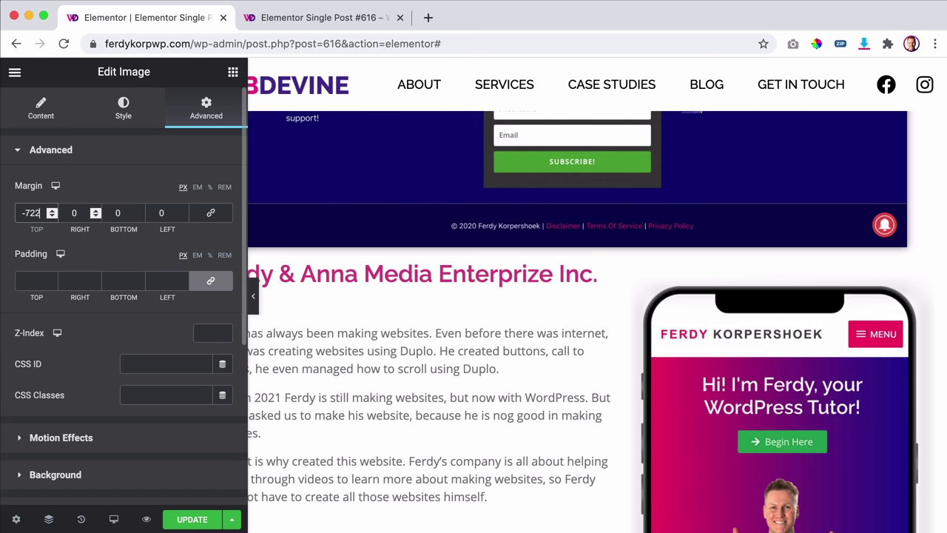
# Step: Scroll through the section in the editor to check how the website image starts, moves and ends inside the sticky phone
pyautogui.scroll(5, 556, 345)
pyautogui.scroll(-3, 557, 345)
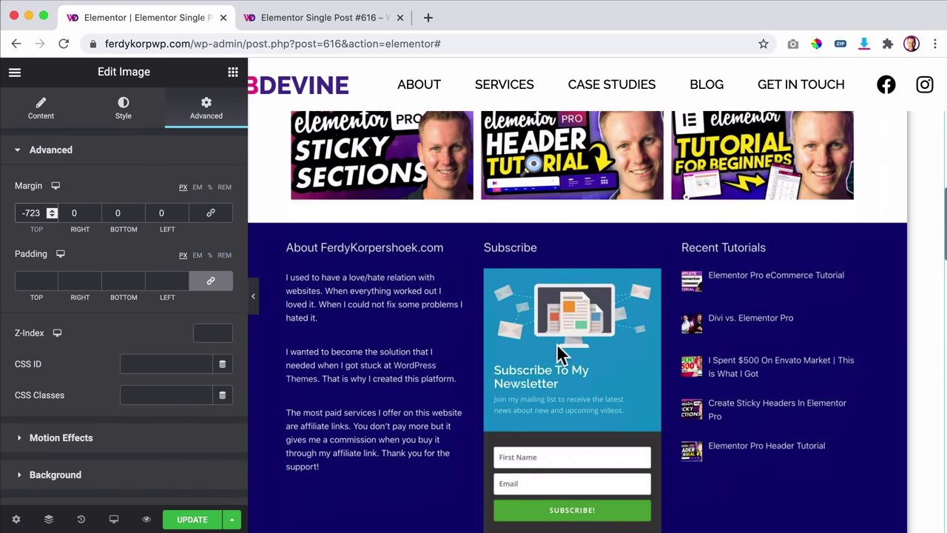
pyautogui.scroll(-4, 556, 345)
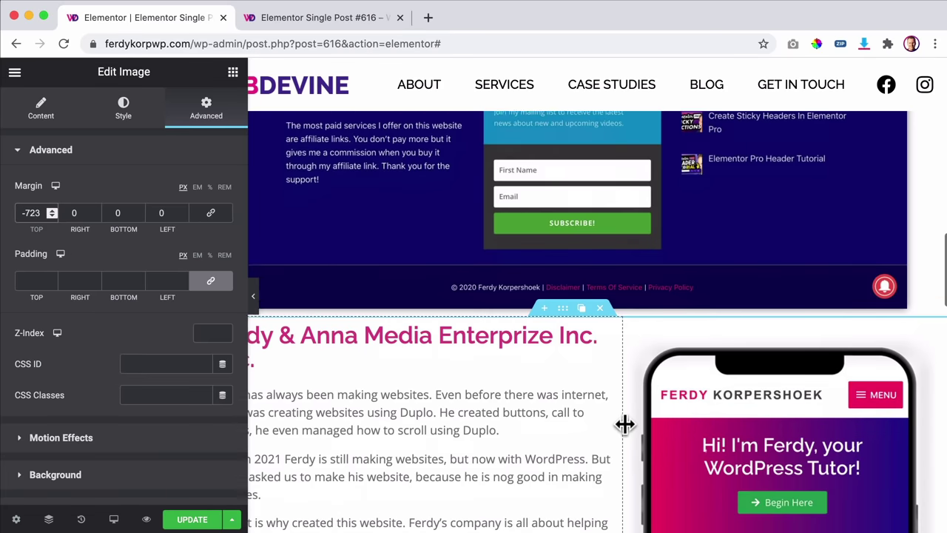
pyautogui.scroll(-4, 625, 424)
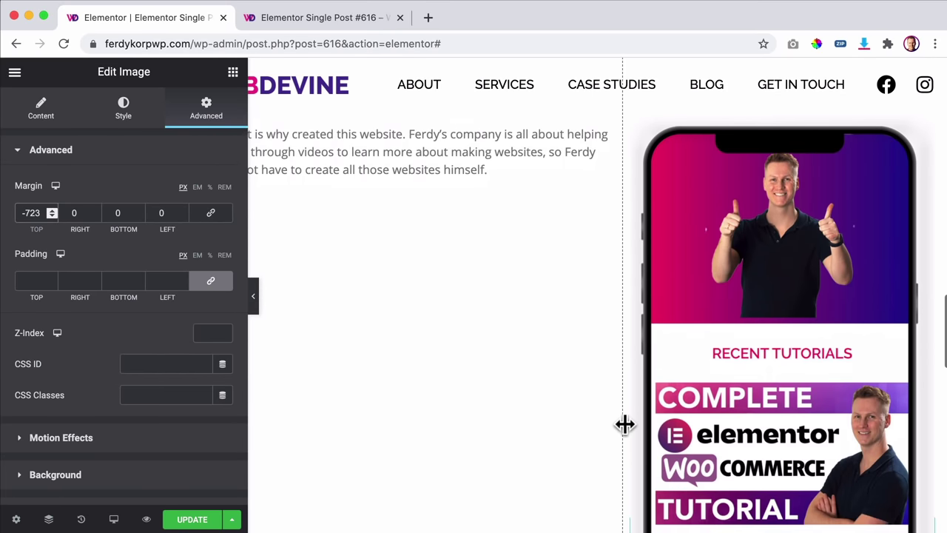
pyautogui.scroll(-5, 626, 423)
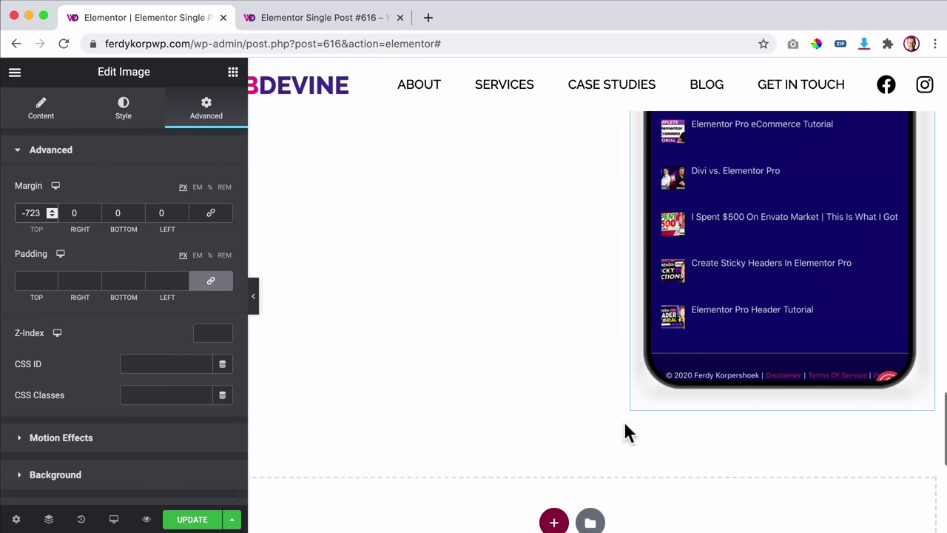
pyautogui.scroll(5, 624, 423)
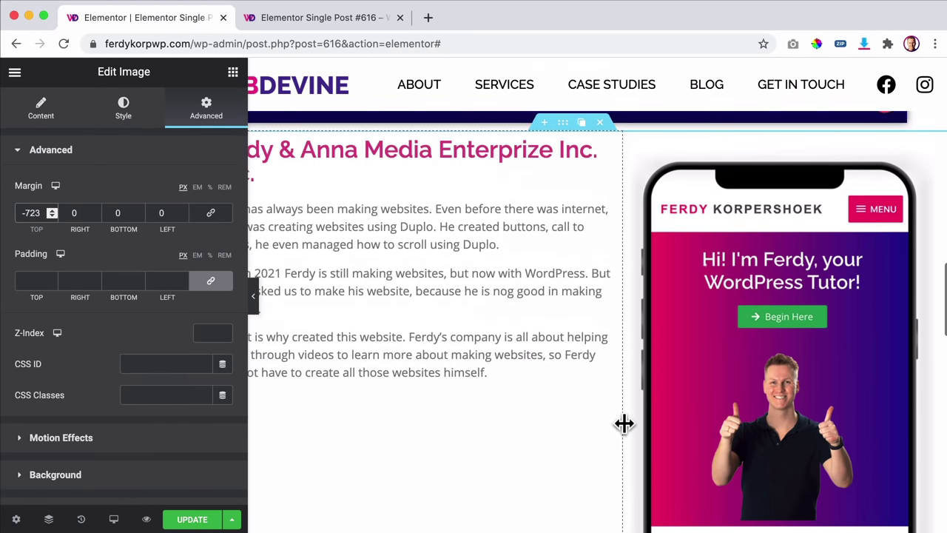
pyautogui.scroll(2, 624, 424)
pyautogui.scroll(-6, 624, 423)
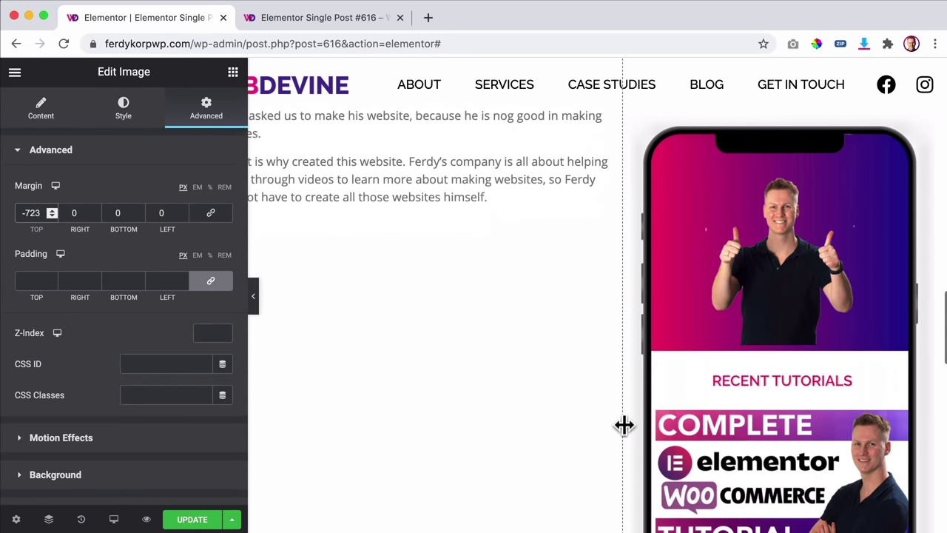
pyautogui.scroll(5, 623, 424)
# Step: Show the responsive device options and check how the text column and the sticky phone scroll in Desktop view
pyautogui.press('super+shift+m')
pyautogui.scroll(3, 557, 407)
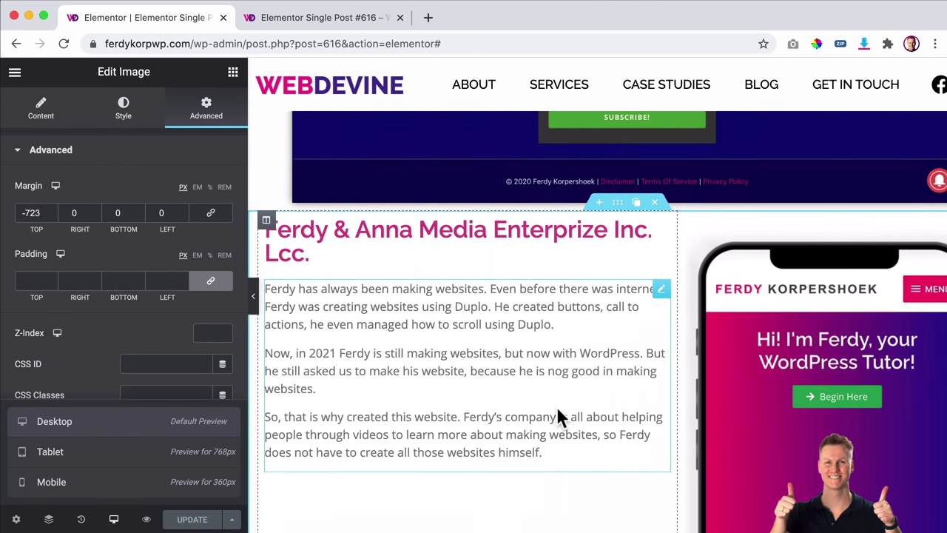
pyautogui.scroll(-4, 517, 262)
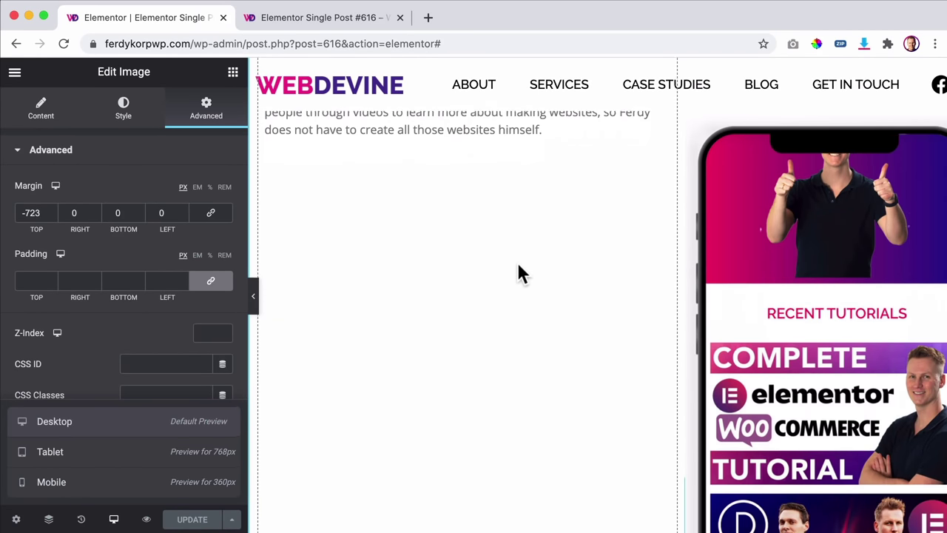
pyautogui.scroll(3, 516, 267)
pyautogui.scroll(2, 516, 267)
pyautogui.scroll(2, 457, 239)
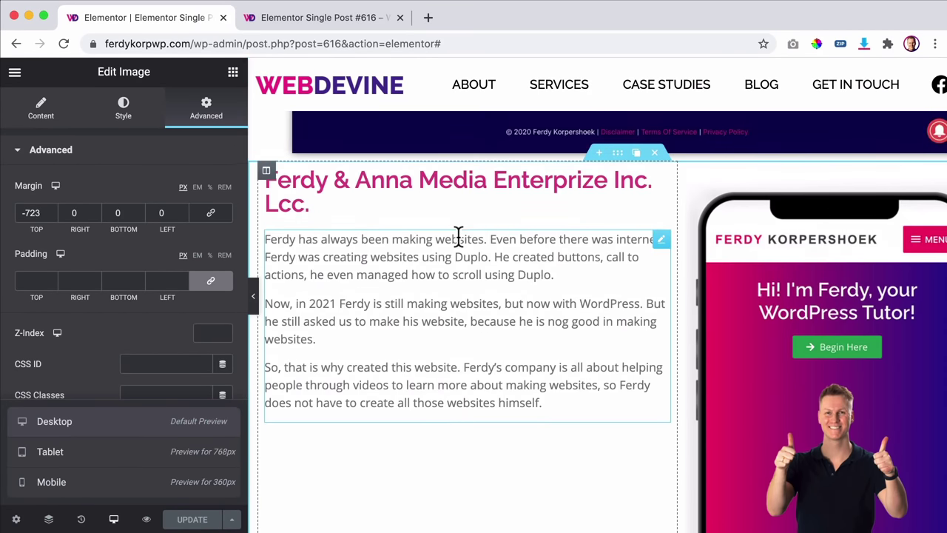
# Step: Select the Post Content widget, make it sticky to Top in its motion effects, and test it by scrolling
pyautogui.click(622, 194)
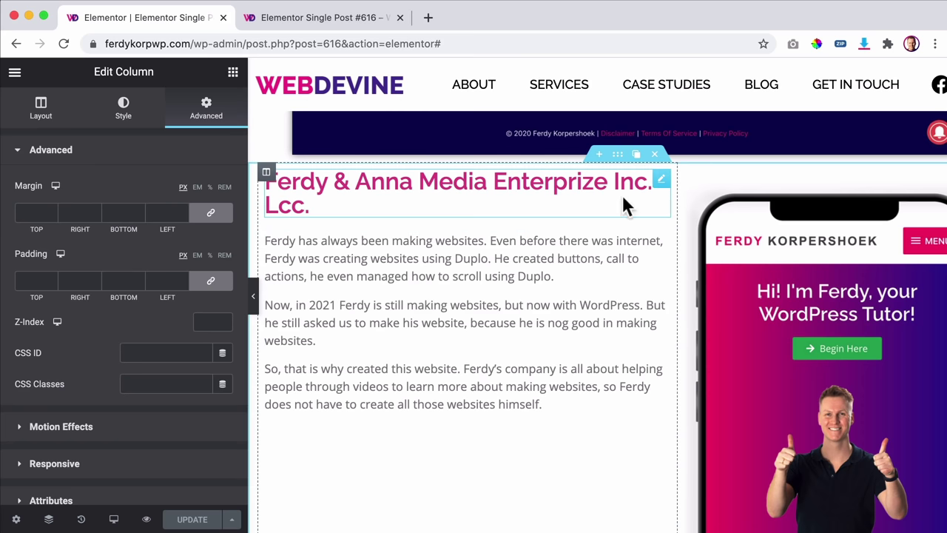
pyautogui.click(662, 244)
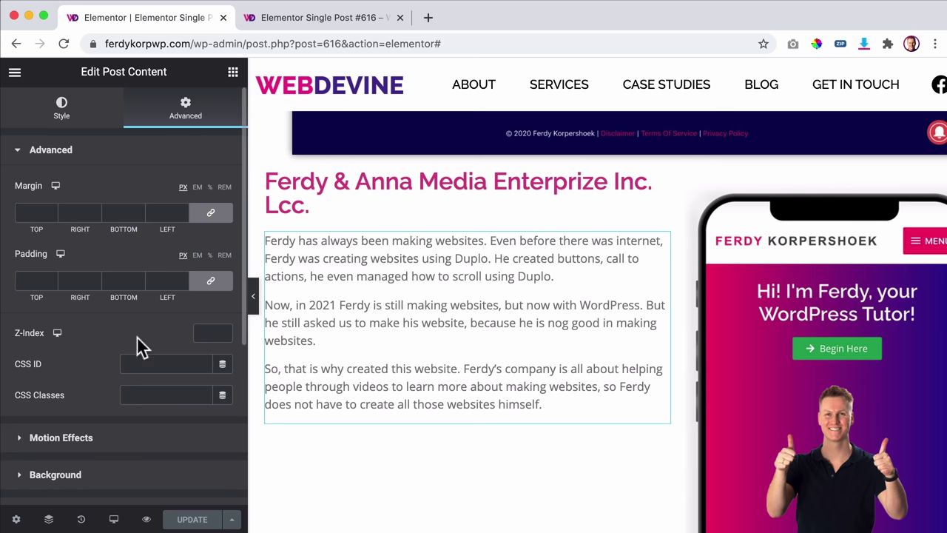
pyautogui.click(60, 438)
pyautogui.click(155, 303)
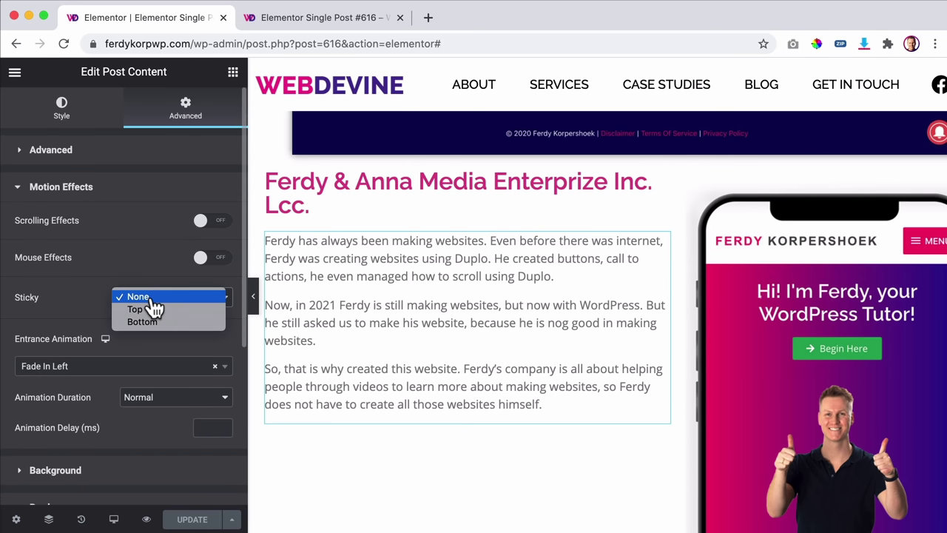
pyautogui.click(152, 310)
pyautogui.scroll(-3, 502, 331)
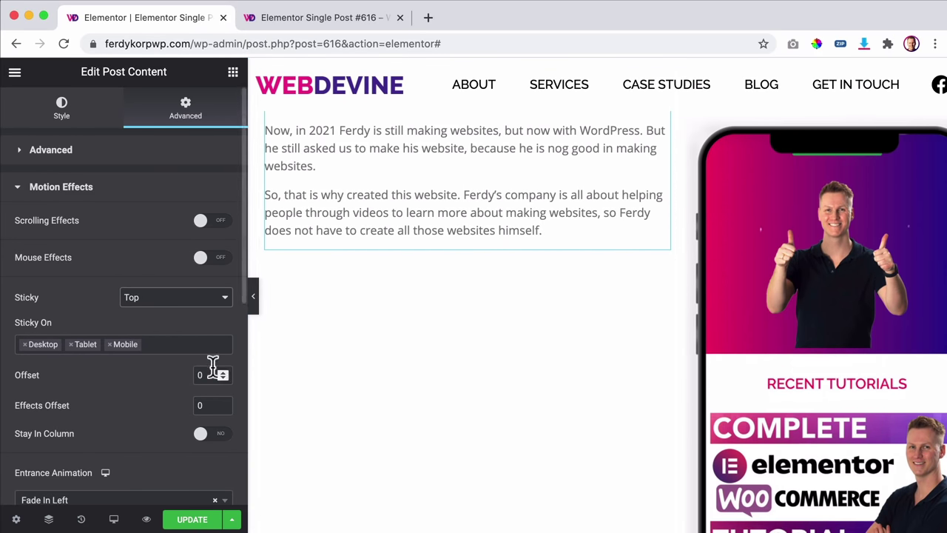
# Step: Set the Post Content widget's sticky offset to 109 so the text sits below the header, near the phone's upper edge
pyautogui.click(205, 375)
pyautogui.write('6')
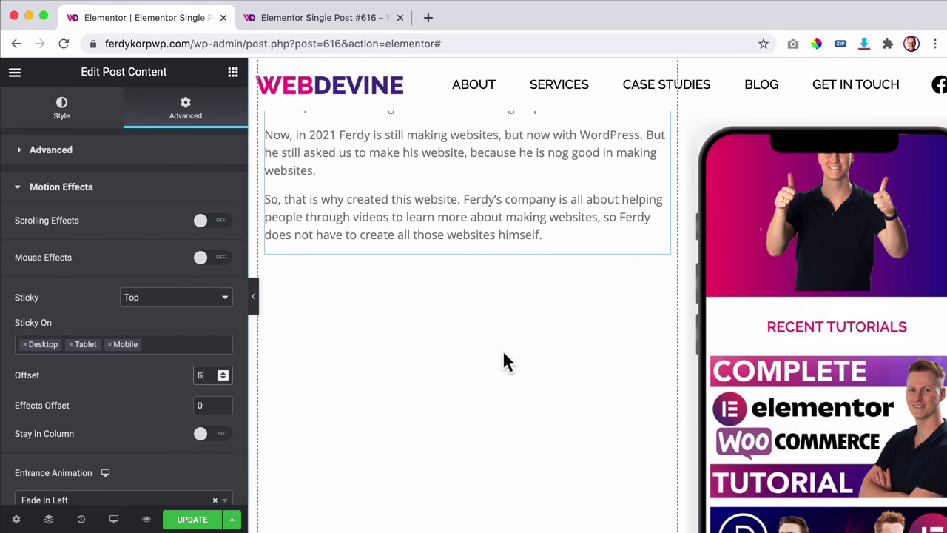
pyautogui.press('Up')
pyautogui.press('Up')
pyautogui.press('Up')
pyautogui.press('Up')
pyautogui.press('Up')
pyautogui.press('Up')
pyautogui.press('Up')
pyautogui.press('Up')
pyautogui.press('Up')
pyautogui.press('Up')
pyautogui.press('Up')
pyautogui.press('Up')
pyautogui.press('Up')
pyautogui.press('Up')
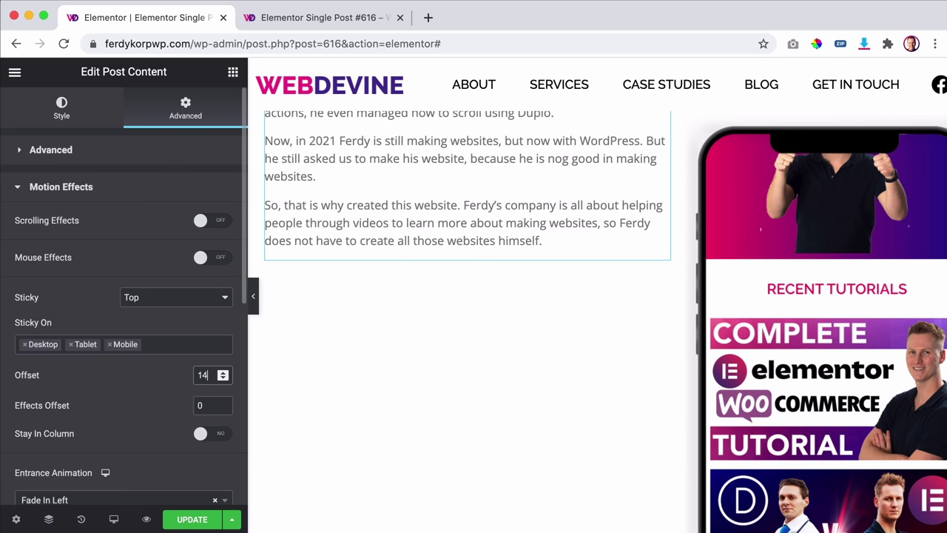
pyautogui.press('Up')
pyautogui.press('Up')
pyautogui.press('Up')
pyautogui.press('Up')
pyautogui.press('Up')
pyautogui.press('Up')
pyautogui.press('Up')
pyautogui.press('Up')
pyautogui.press('Up')
pyautogui.press('Up')
pyautogui.press('Up')
pyautogui.press('Up')
pyautogui.press('Up')
pyautogui.press('Up')
pyautogui.press('Up')
pyautogui.press('Up')
pyautogui.press('Up')
pyautogui.press('Up')
pyautogui.press('Up')
pyautogui.press('Up')
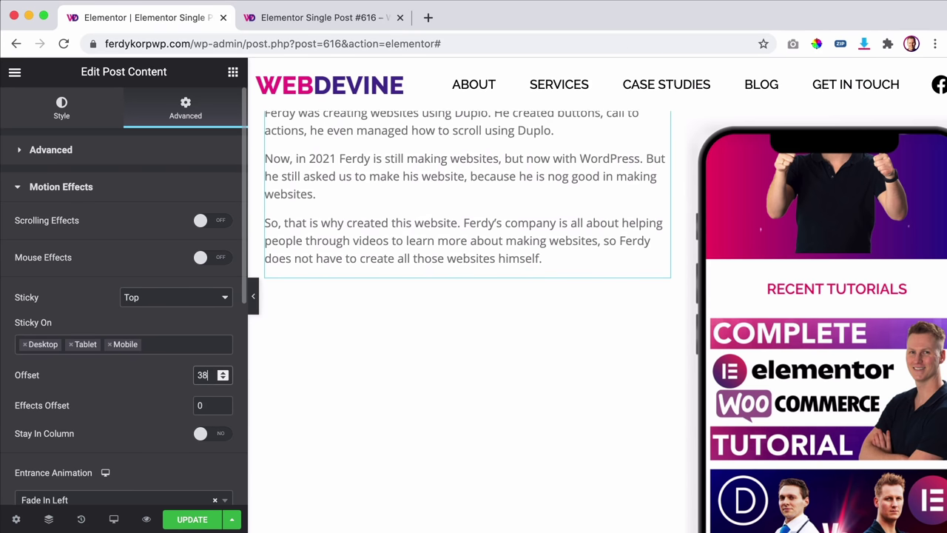
pyautogui.press('Up')
pyautogui.press('Up')
pyautogui.press('Up')
pyautogui.press('Up')
pyautogui.press('Up')
pyautogui.press('Up')
pyautogui.press('Up')
pyautogui.press('Up')
pyautogui.press('Up')
pyautogui.press('Up')
pyautogui.press('Up')
pyautogui.press('Up')
pyautogui.press('Up')
pyautogui.press('Up')
pyautogui.press('Up')
pyautogui.press('Up')
pyautogui.press('Up')
pyautogui.press('Up')
pyautogui.press('Up')
pyautogui.press('Up')
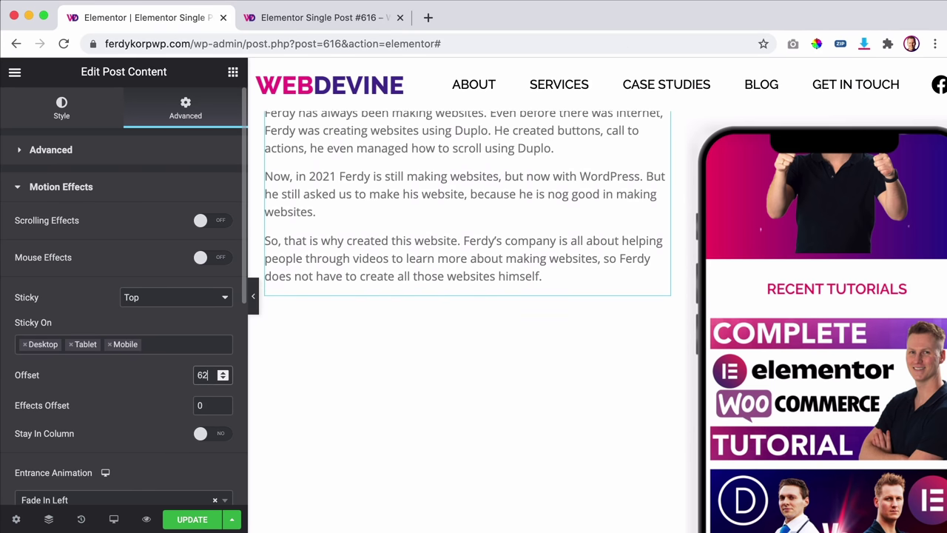
pyautogui.press('Up')
pyautogui.press('Up')
pyautogui.press('Up')
pyautogui.press('Up')
pyautogui.press('Up')
pyautogui.press('Up')
pyautogui.press('Up')
pyautogui.press('Up')
pyautogui.press('Up')
pyautogui.press('Up')
pyautogui.press('Up')
pyautogui.press('Up')
pyautogui.press('Up')
pyautogui.press('Up')
pyautogui.press('Up')
pyautogui.press('Up')
pyautogui.press('Up')
pyautogui.press('Up')
pyautogui.press('Up')
pyautogui.press('Up')
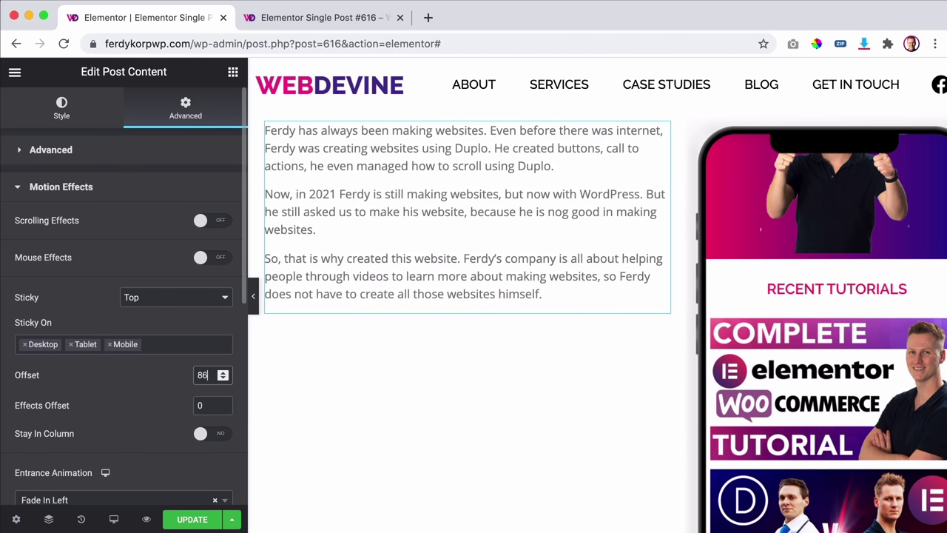
pyautogui.press('Up')
pyautogui.press('Up')
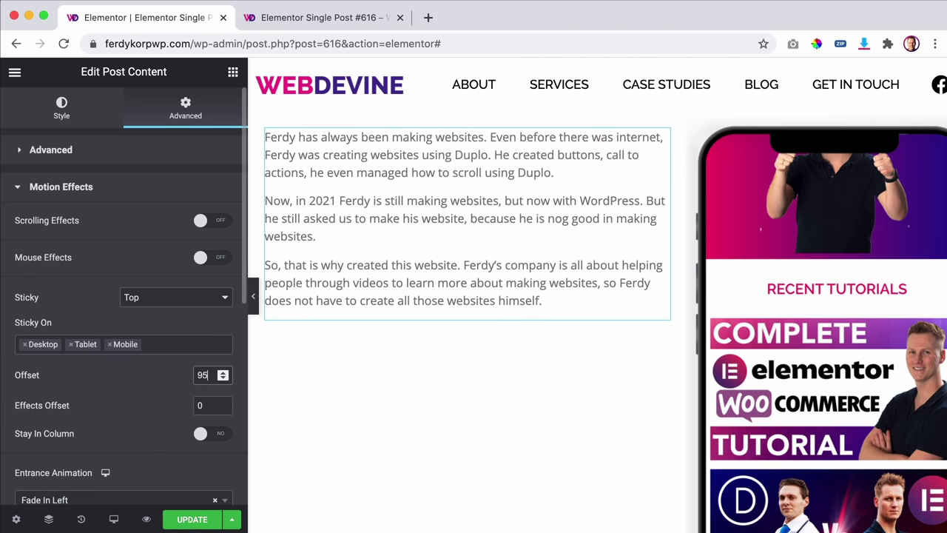
pyautogui.press('Up')
pyautogui.press('Up')
pyautogui.press('Up')
pyautogui.press('Up')
pyautogui.press('Up')
pyautogui.press('Up')
pyautogui.press('Up')
pyautogui.press('Up')
pyautogui.press('Up')
pyautogui.press('Up')
pyautogui.press('Up')
pyautogui.press('Up')
pyautogui.press('Up')
pyautogui.press('Up')
pyautogui.press('Up')
pyautogui.press('Up')
pyautogui.press('Up')
pyautogui.press('Up')
pyautogui.press('Up')
pyautogui.press('Up')
pyautogui.press('Up')
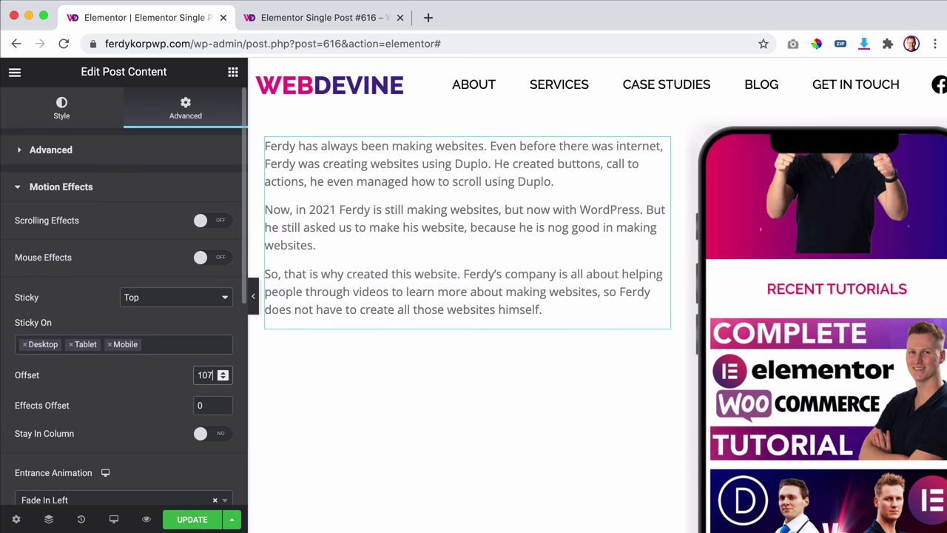
pyautogui.press('Up')
pyautogui.press('Up')
pyautogui.press('Up')
pyautogui.press('Up')
pyautogui.press('Up')
pyautogui.press('Up')
pyautogui.press('Up')
pyautogui.press('Up')
pyautogui.press('Up')
pyautogui.press('Up')
pyautogui.press('Up')
pyautogui.press('Up')
pyautogui.press('Up')
pyautogui.press('Up')
pyautogui.press('Up')
pyautogui.press('Up')
pyautogui.press('Up')
pyautogui.press('Up')
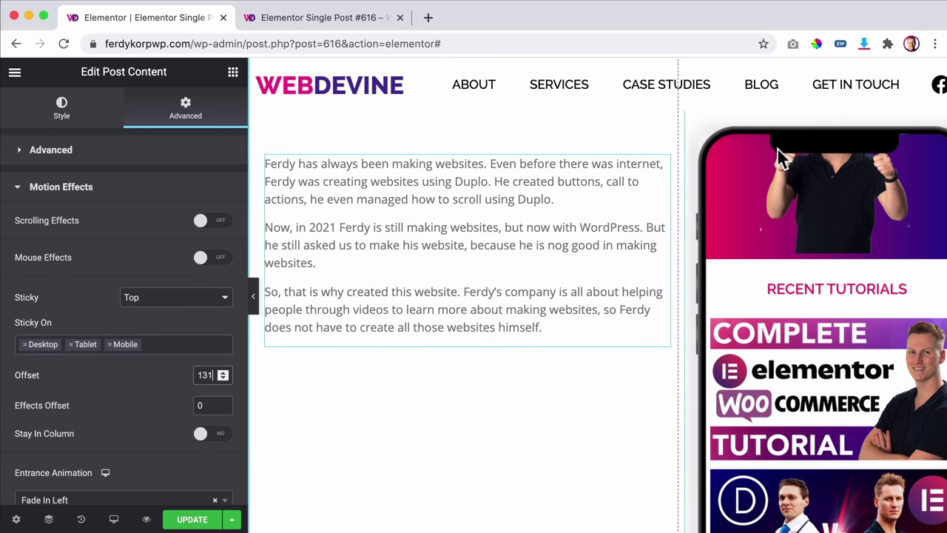
pyautogui.press('Down')
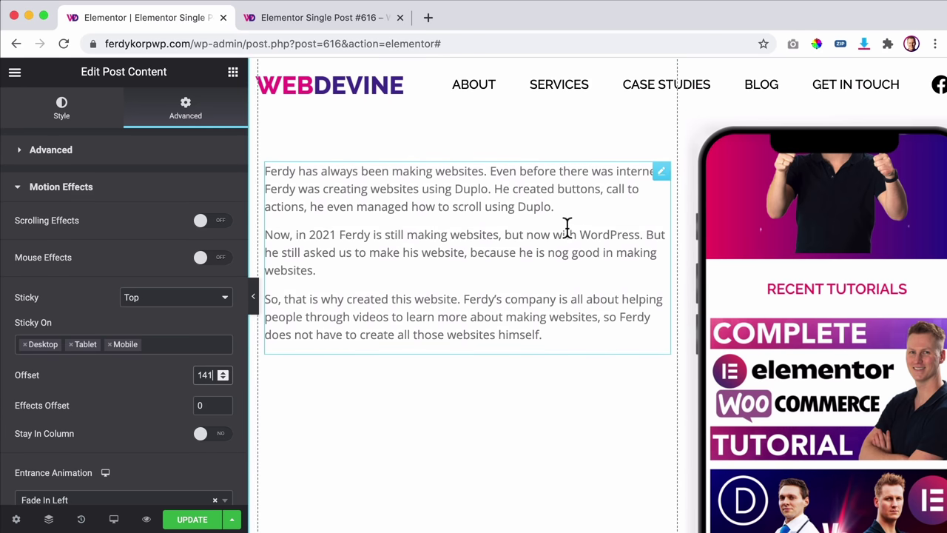
pyautogui.press('Down')
pyautogui.press('Down')
pyautogui.press('Down')
pyautogui.press('Down')
pyautogui.press('Down')
pyautogui.press('Down')
pyautogui.press('Down')
pyautogui.press('Down')
pyautogui.press('Down')
pyautogui.press('Down')
pyautogui.press('Down')
pyautogui.press('Down')
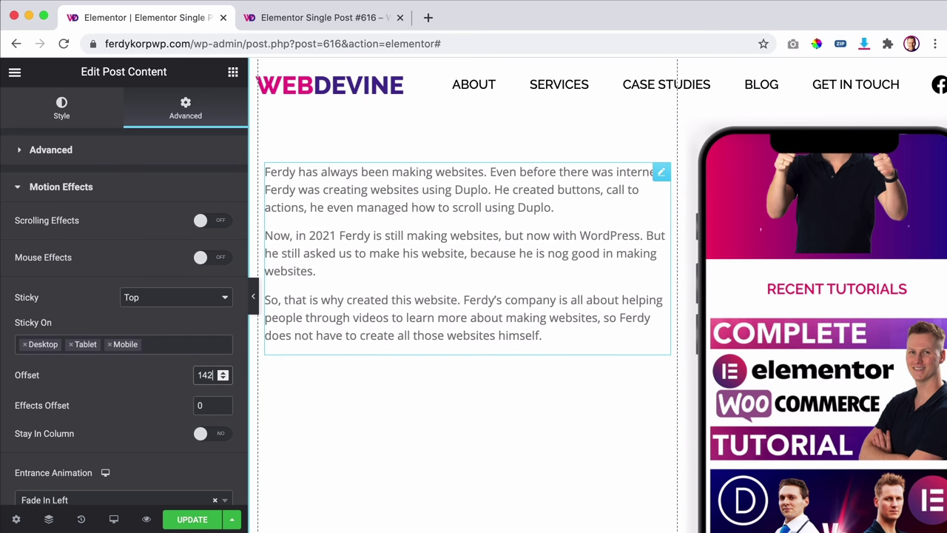
pyautogui.press('Down')
pyautogui.press('Down')
pyautogui.press('Down')
pyautogui.press('Down')
pyautogui.press('Down')
pyautogui.press('Down')
pyautogui.press('Down')
pyautogui.press('Down')
pyautogui.press('Down')
pyautogui.press('Down')
pyautogui.press('Down')
pyautogui.press('Down')
pyautogui.press('Down')
pyautogui.press('Down')
pyautogui.press('Down')
pyautogui.press('Down')
pyautogui.press('Down')
pyautogui.press('Down')
pyautogui.press('Down')
pyautogui.press('Down')
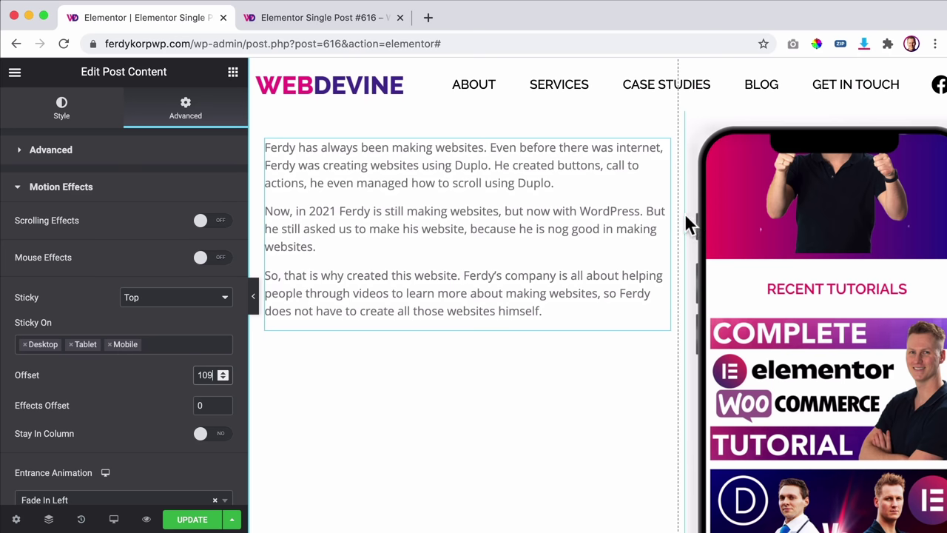
# Step: Scroll past the section to test the sticky text and turn on Stay In Column for the Post Content widget
pyautogui.scroll(-10, 686, 218)
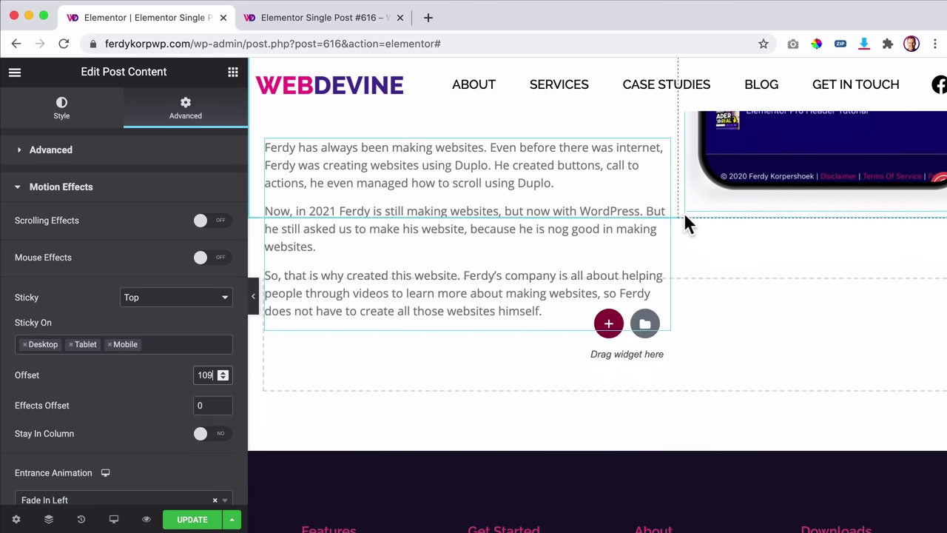
pyautogui.scroll(-5, 684, 212)
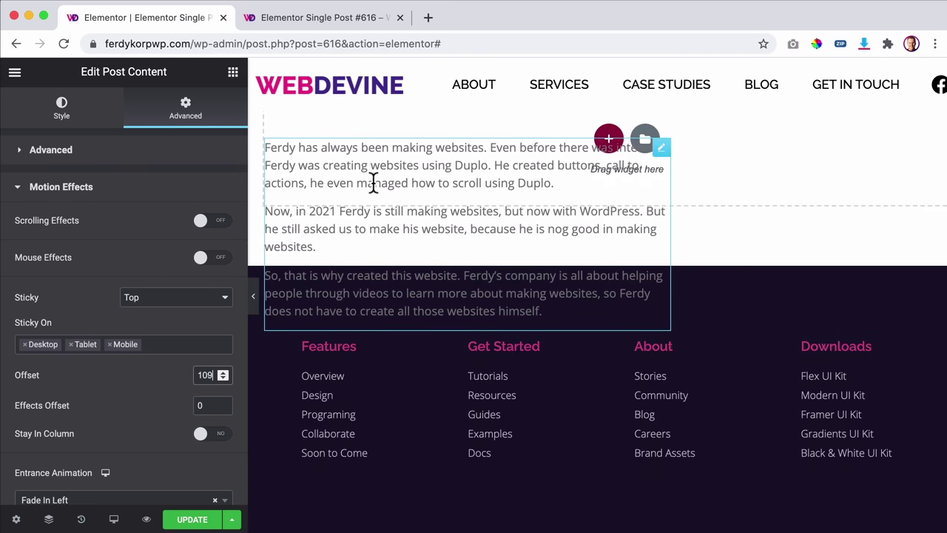
pyautogui.scroll(10, 464, 196)
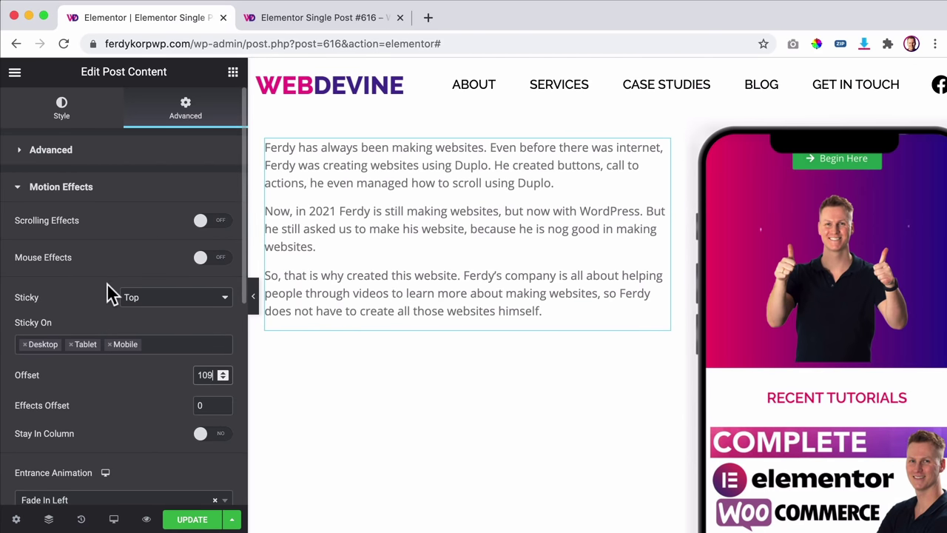
pyautogui.scroll(-3, 101, 262)
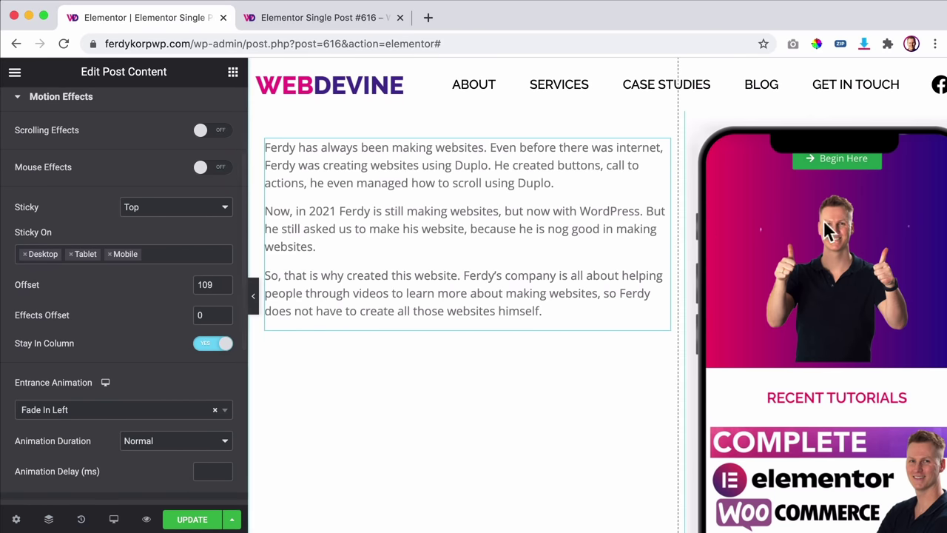
pyautogui.scroll(8, 824, 220)
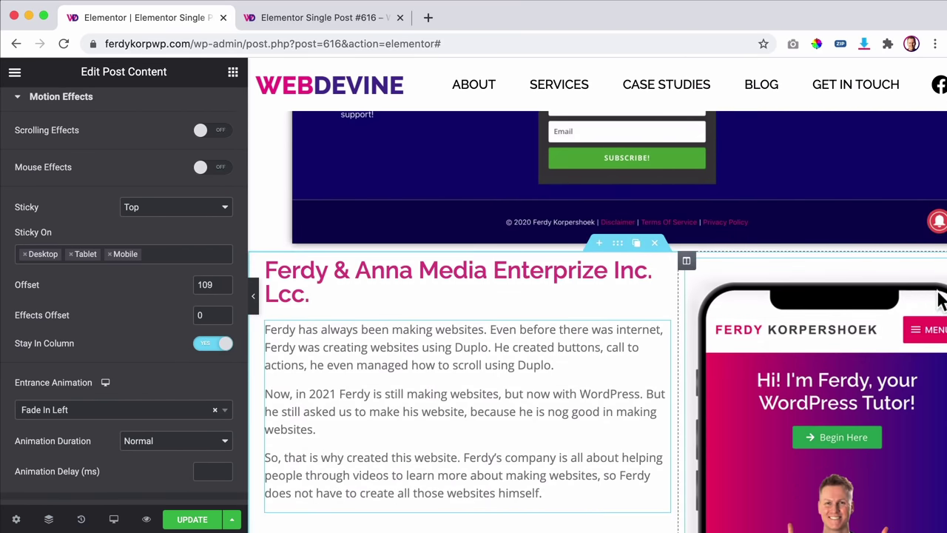
# Step: Select the Cover image through the Navigator and check its sticky and Stay In Column settings in the motion effects
pyautogui.click(49, 518)
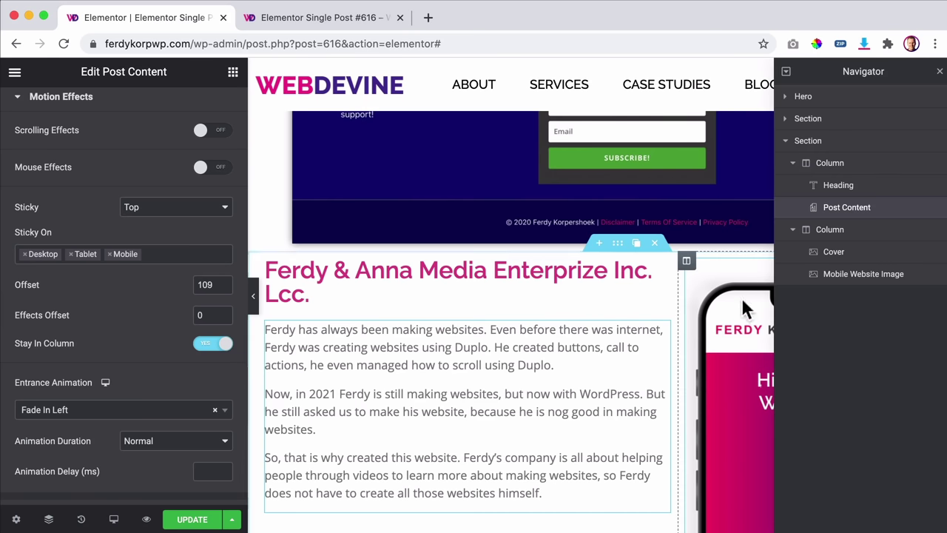
pyautogui.click(821, 252)
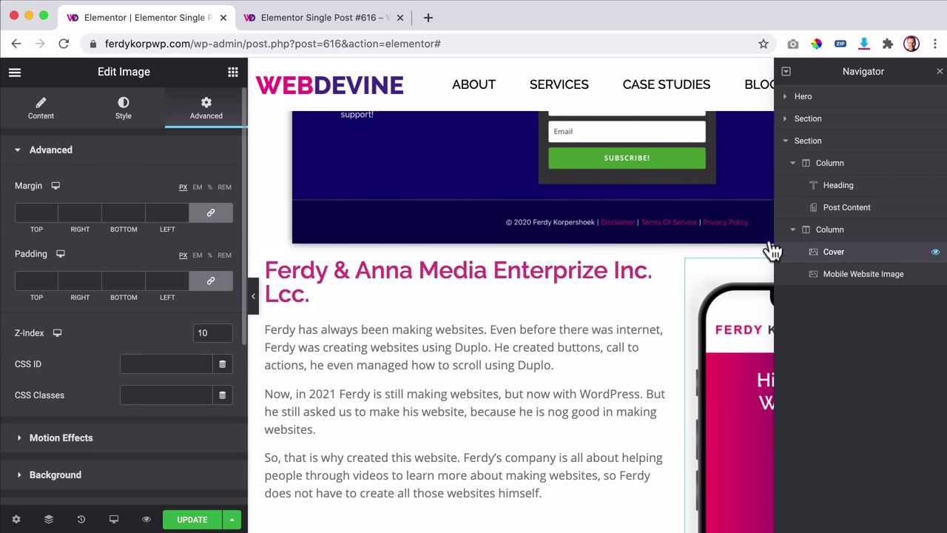
pyautogui.click(54, 437)
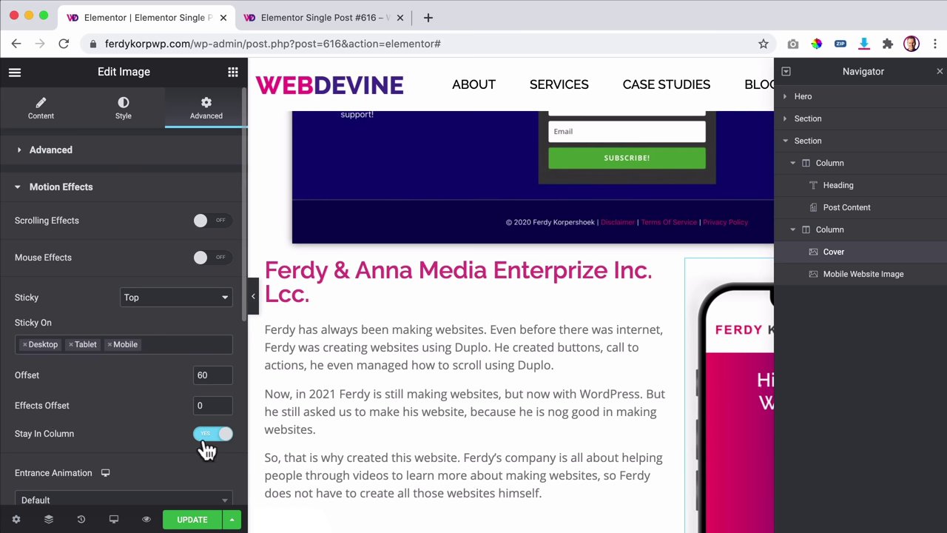
# Step: Preview the case study page and scroll through it to check the sticky phone and text section
pyautogui.click(302, 25)
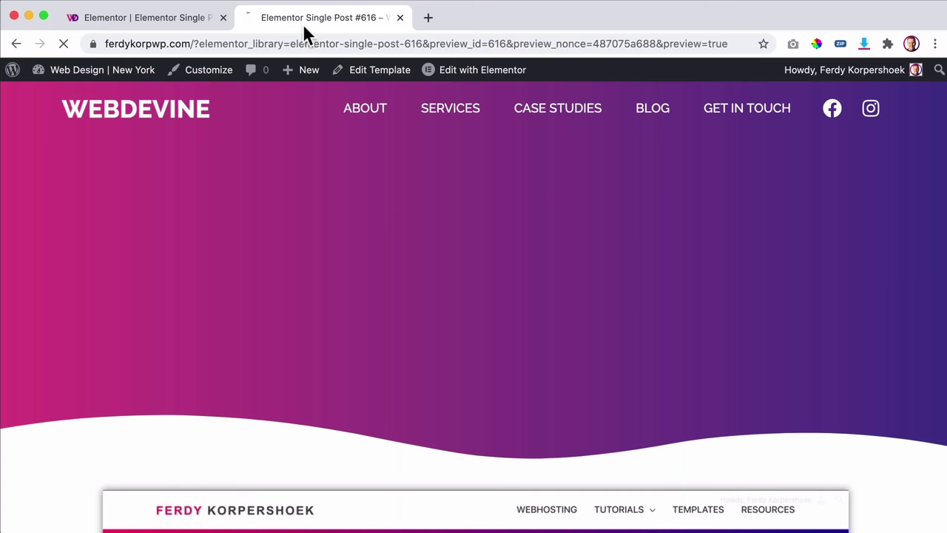
pyautogui.scroll(-15, 470, 248)
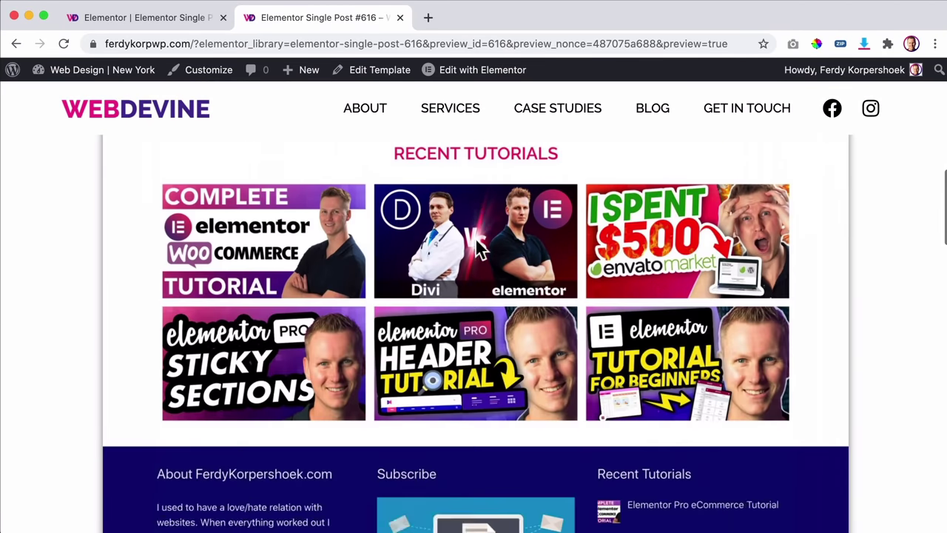
pyautogui.scroll(-10, 475, 237)
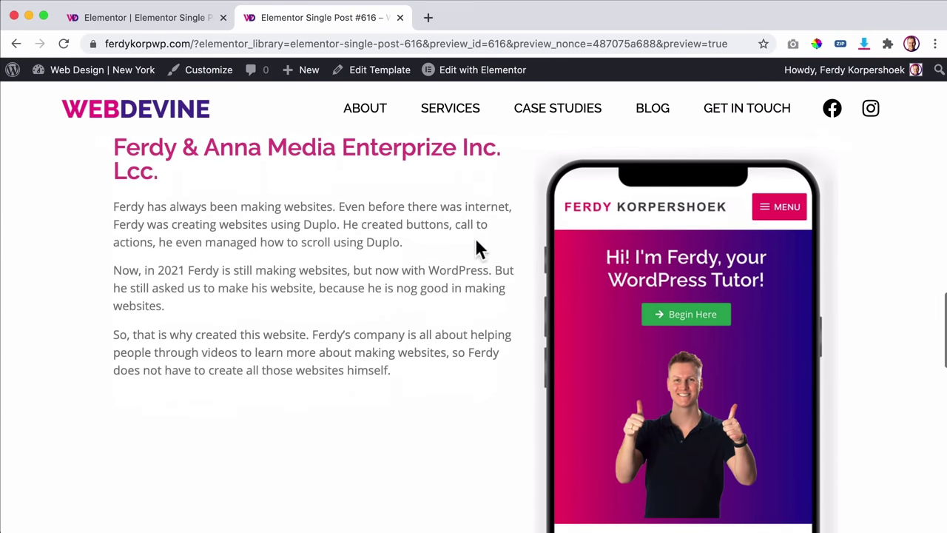
pyautogui.scroll(-8, 477, 239)
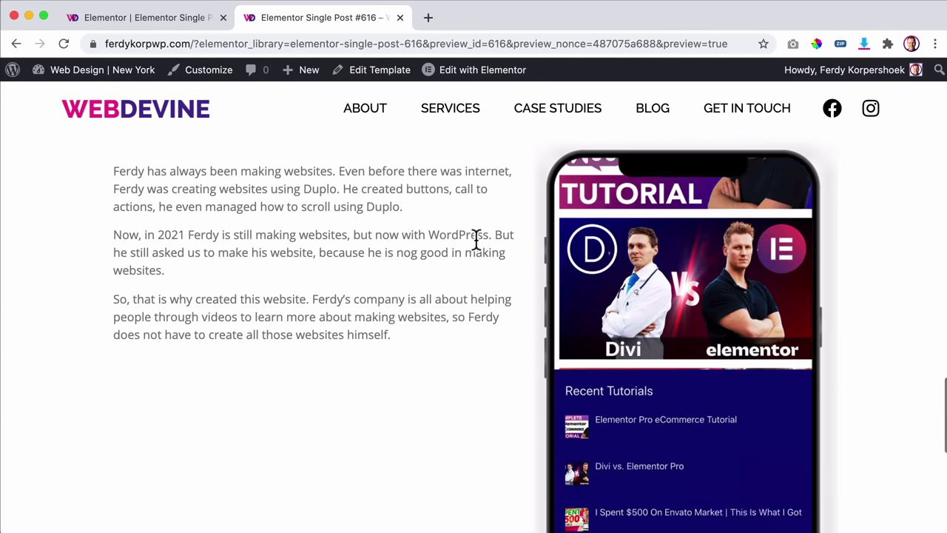
pyautogui.scroll(6, 477, 238)
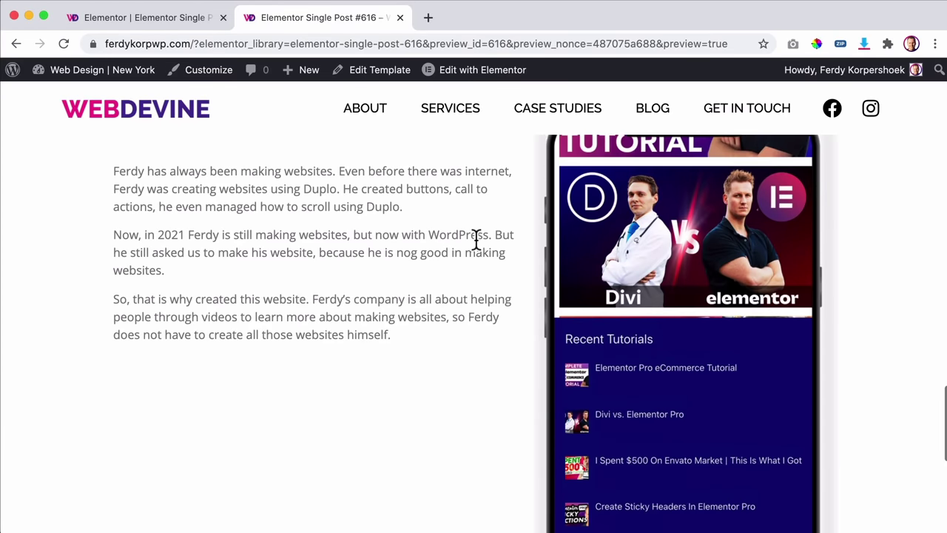
pyautogui.scroll(15, 477, 238)
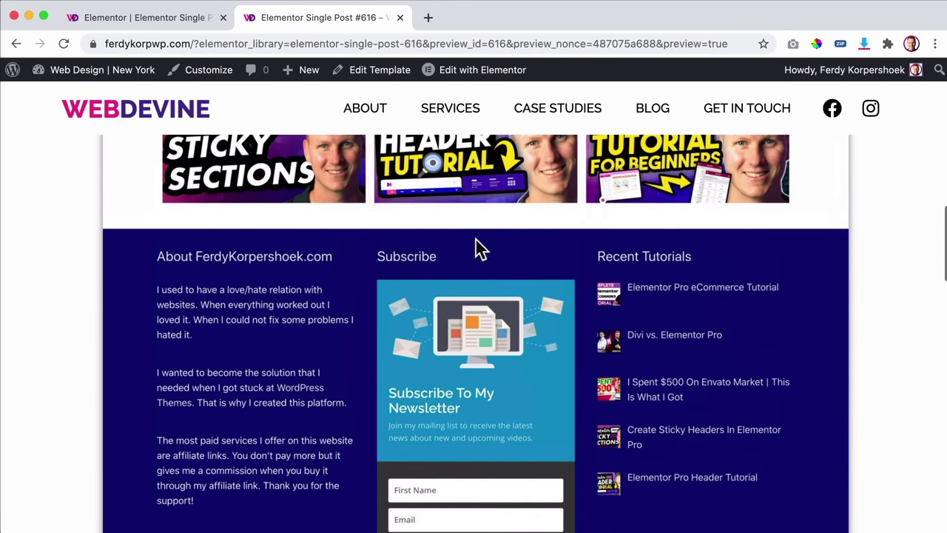
pyautogui.scroll(10, 475, 247)
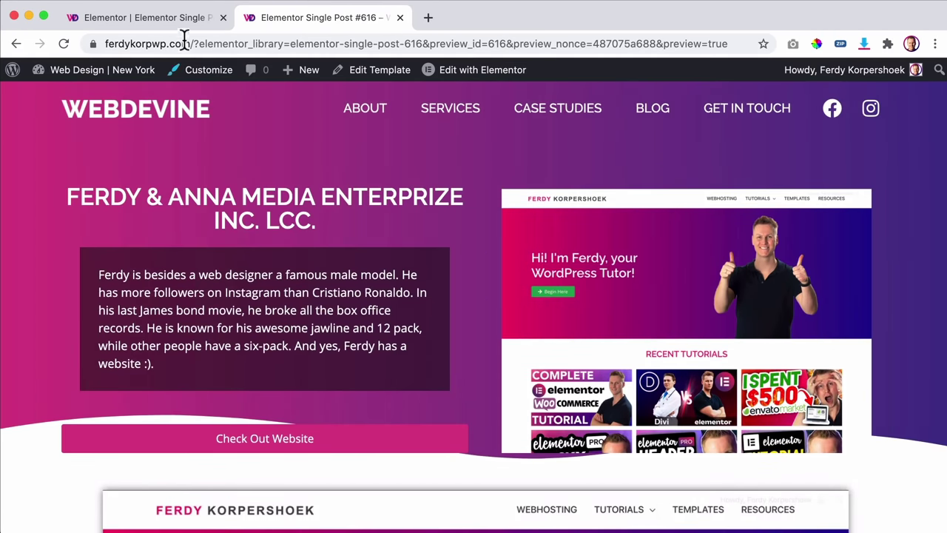
# Step: Delete the Cover image and update the template with the Mobile Website Image's top margin set to 0
pyautogui.click(180, 28)
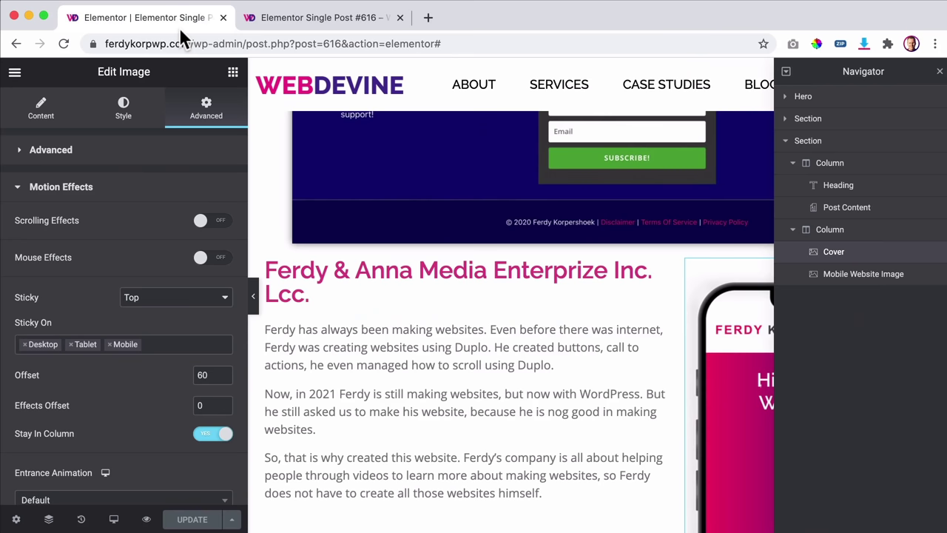
pyautogui.rightClick(831, 256)
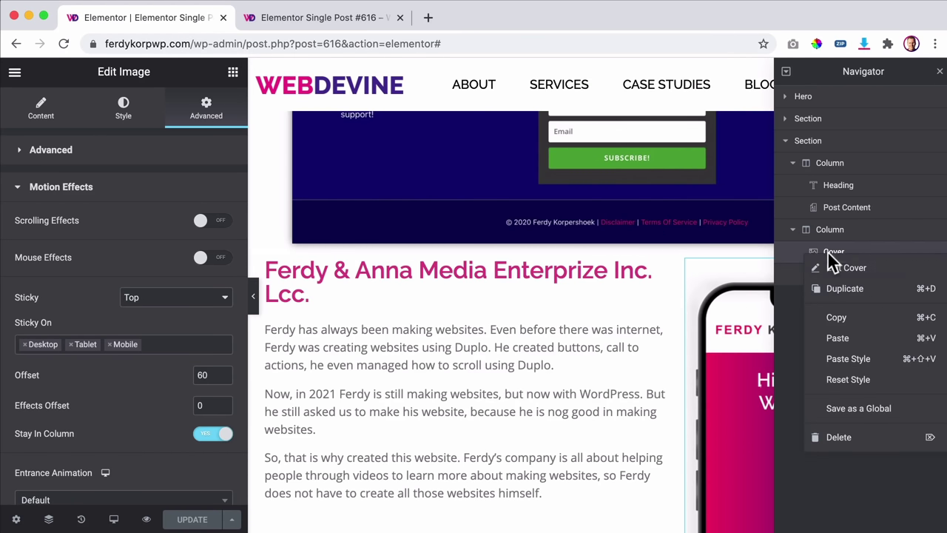
pyautogui.click(834, 438)
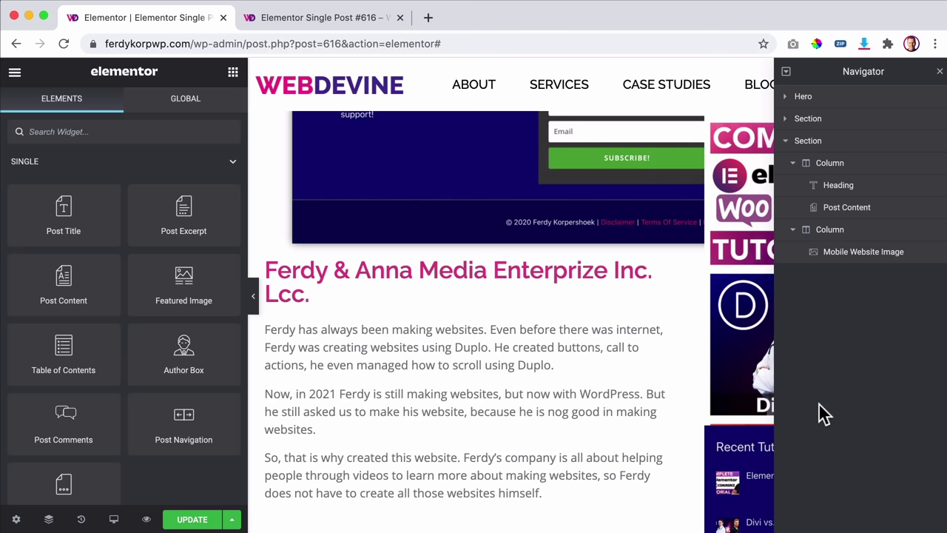
pyautogui.click(851, 255)
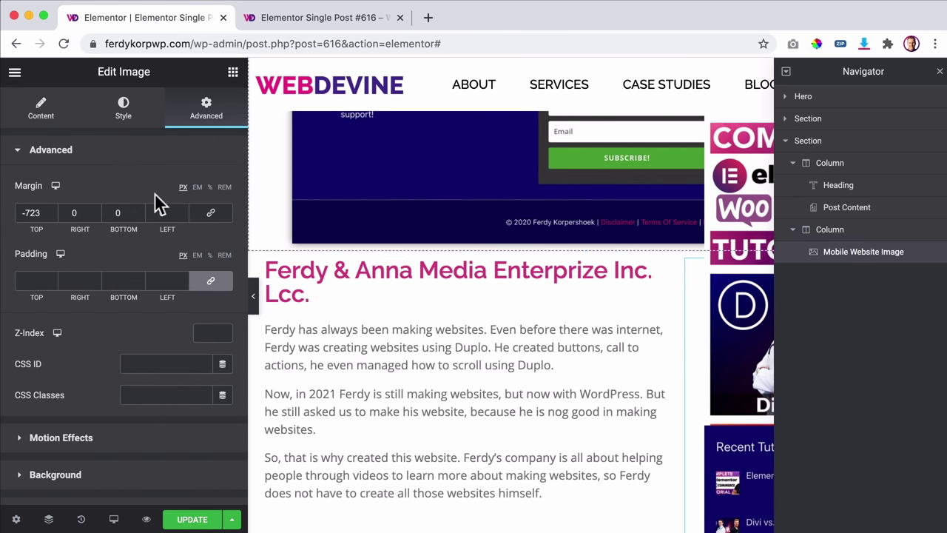
pyautogui.write('0')
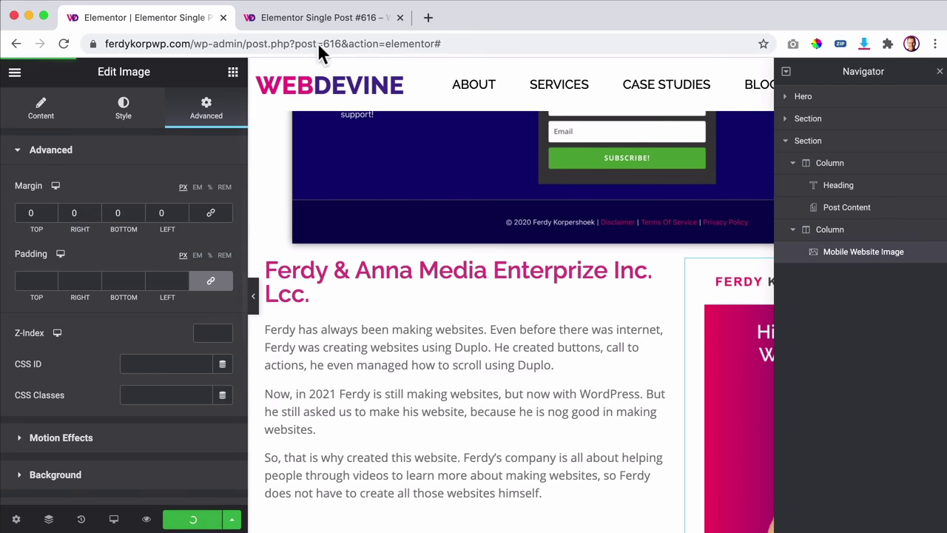
# Step: Preview the page again and scroll through the section to see the mobile screenshot without its phone cover
pyautogui.click(327, 19)
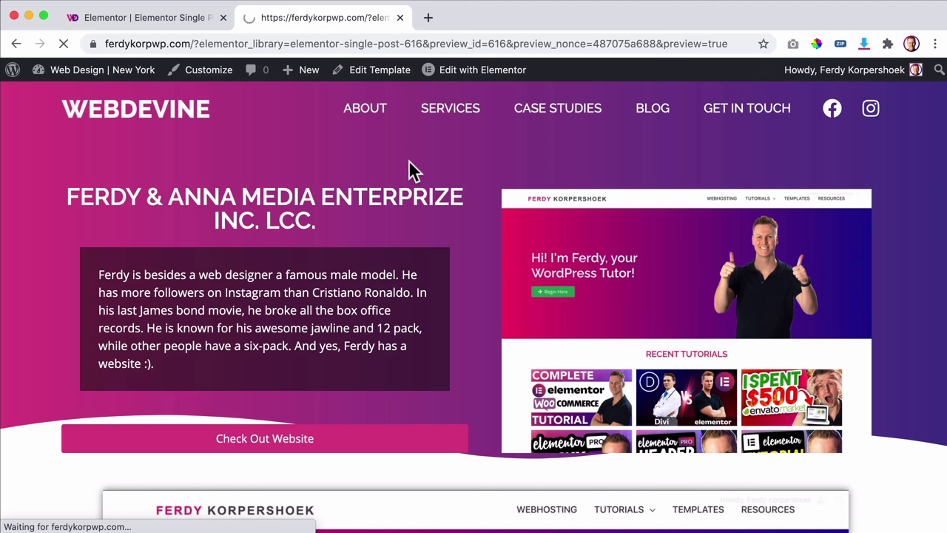
pyautogui.scroll(-15, 412, 170)
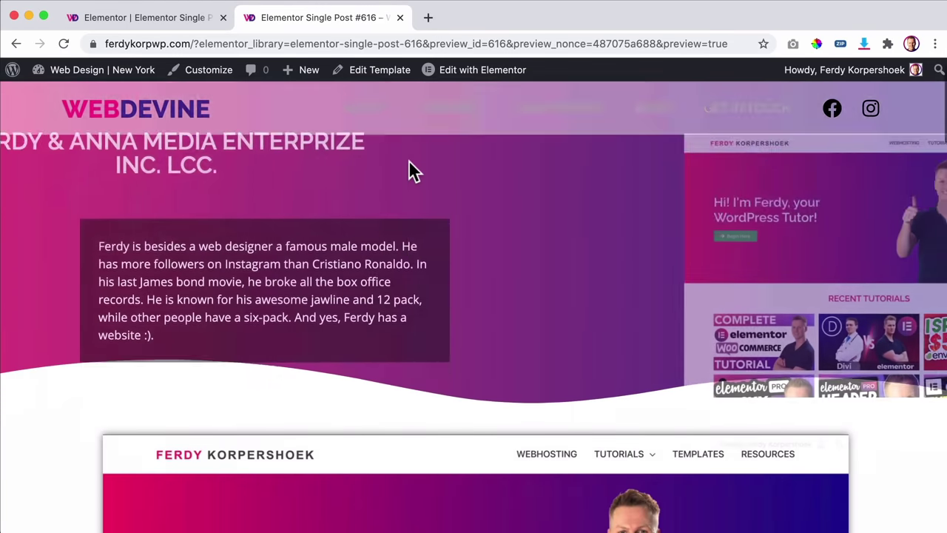
pyautogui.scroll(-10, 412, 170)
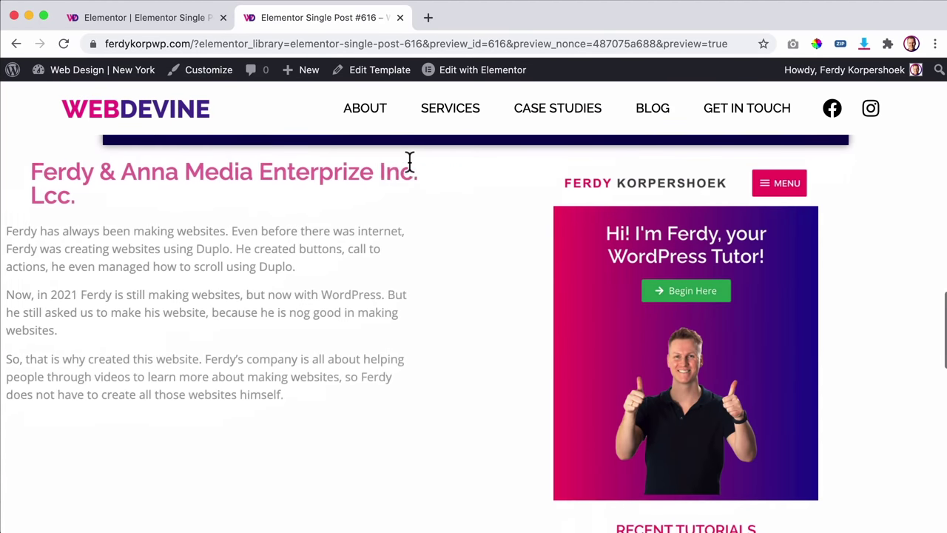
pyautogui.scroll(-5, 410, 162)
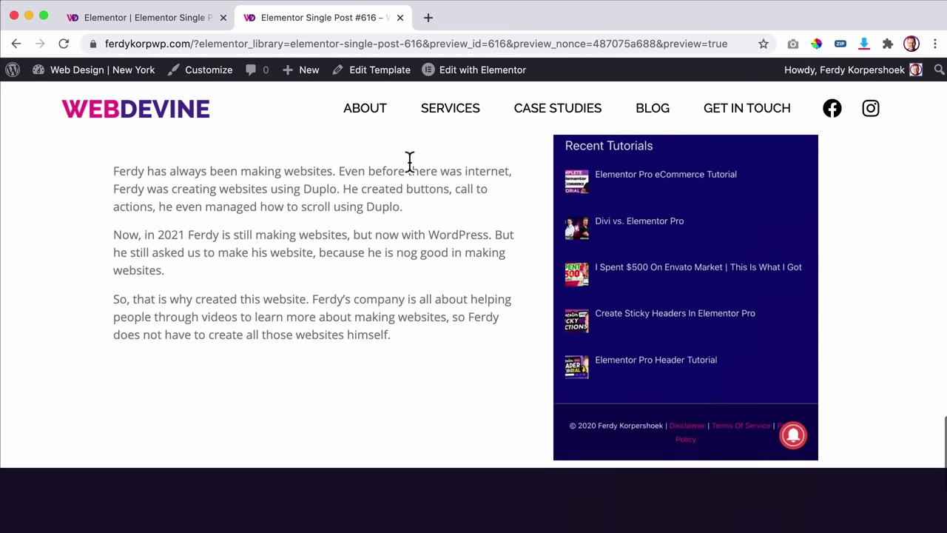
pyautogui.scroll(5, 409, 163)
# Step: Set the Mobile Website Image's top margin to -723 and restore the history state from before the Cover image's removal
pyautogui.click(170, 25)
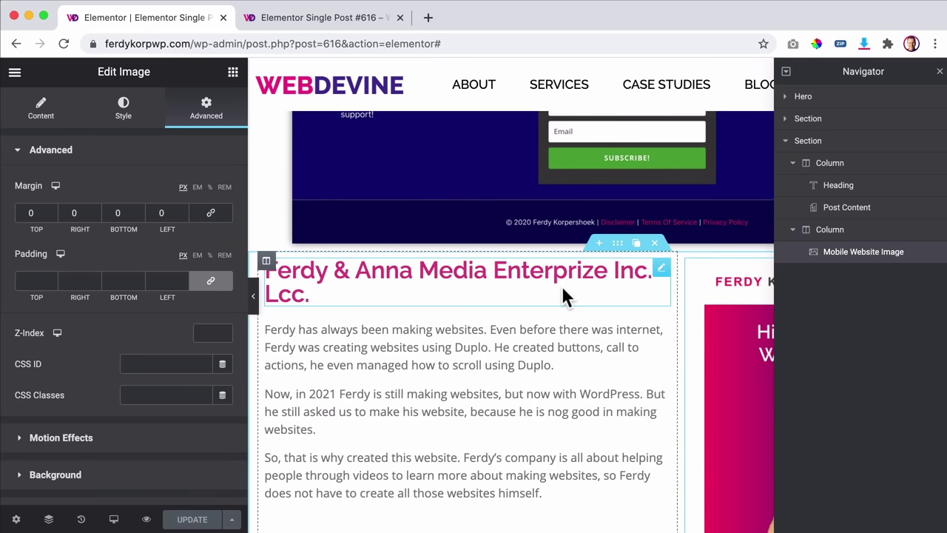
pyautogui.write('-723')
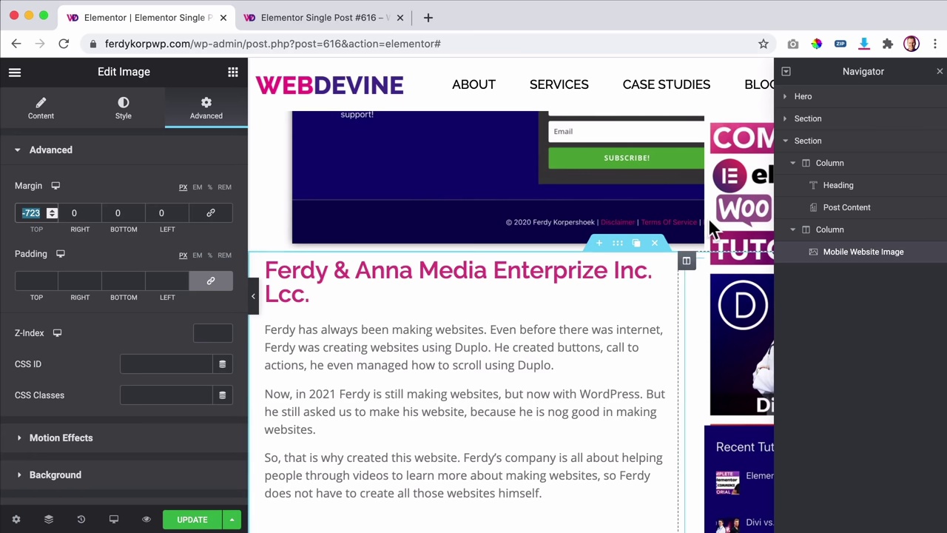
pyautogui.click(82, 519)
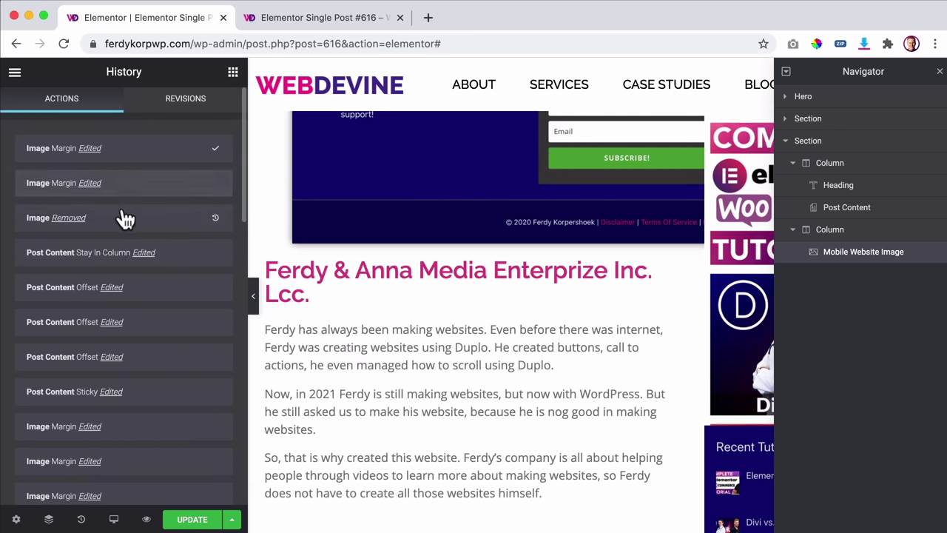
pyautogui.click(189, 252)
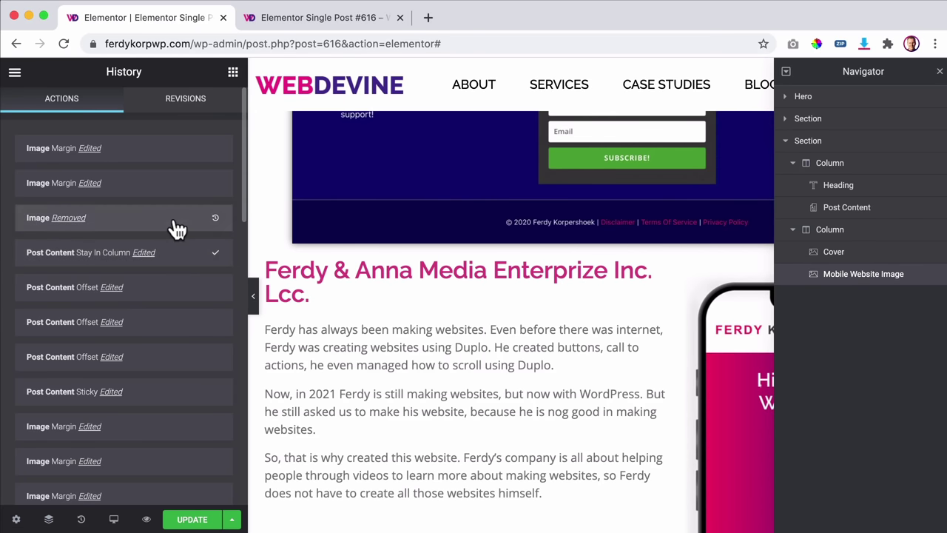
pyautogui.click(176, 222)
pyautogui.click(177, 254)
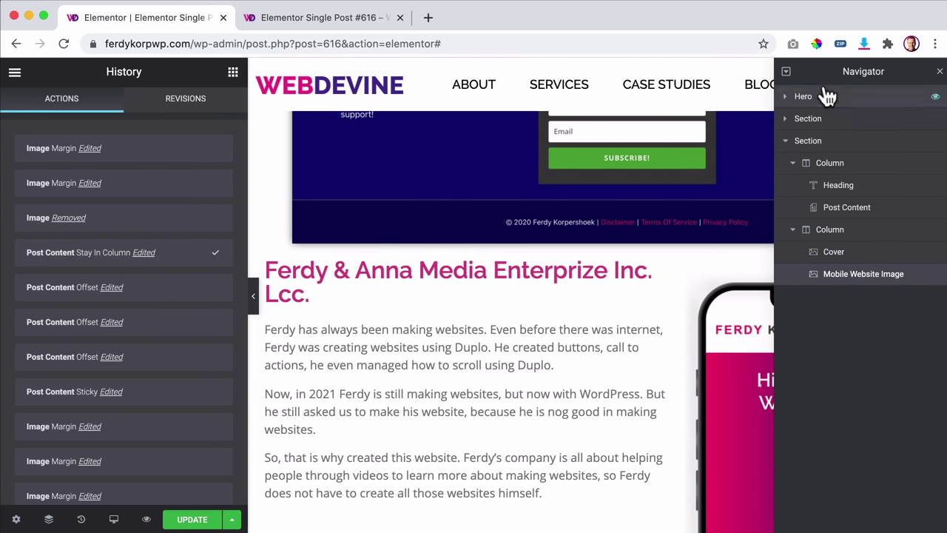
# Step: Close the Navigator and scroll past the restored section to check the sticky text and phone
pyautogui.click(937, 76)
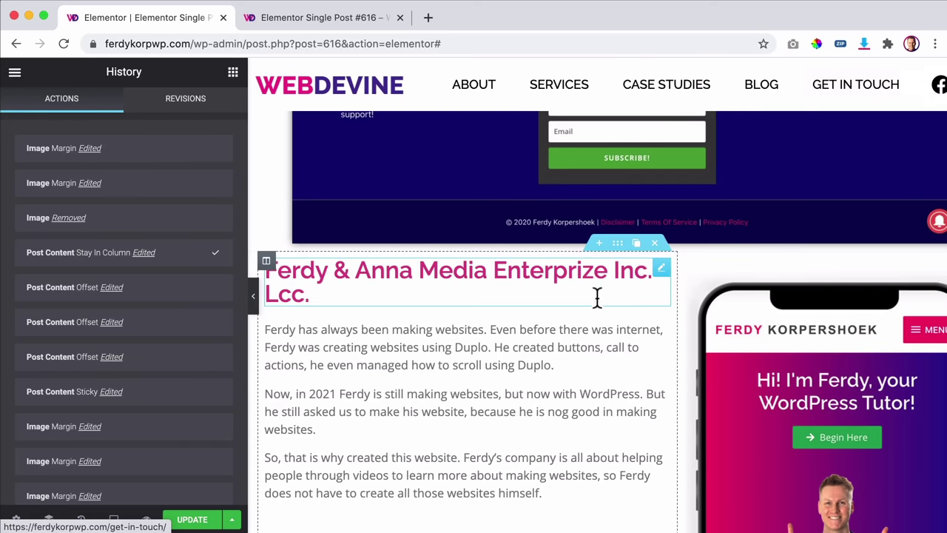
pyautogui.scroll(-3, 580, 311)
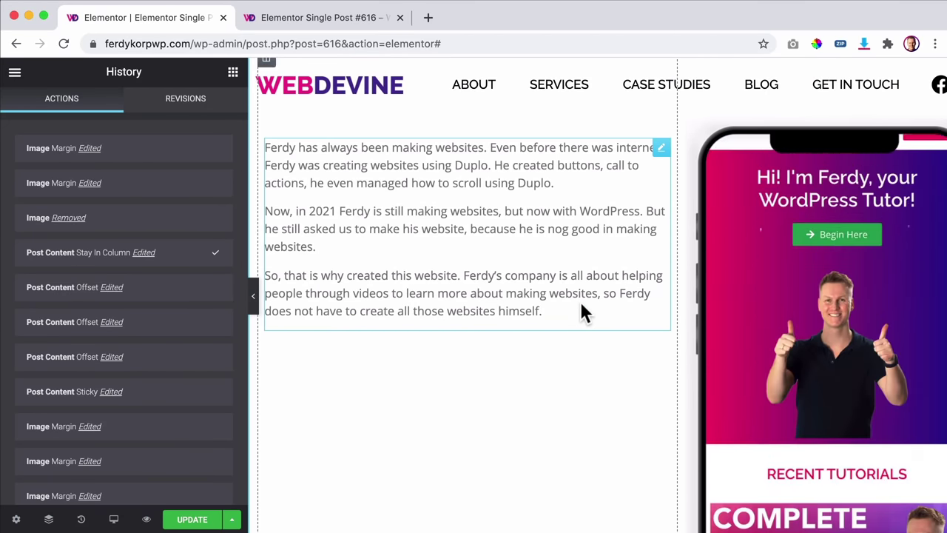
pyautogui.scroll(5, 580, 311)
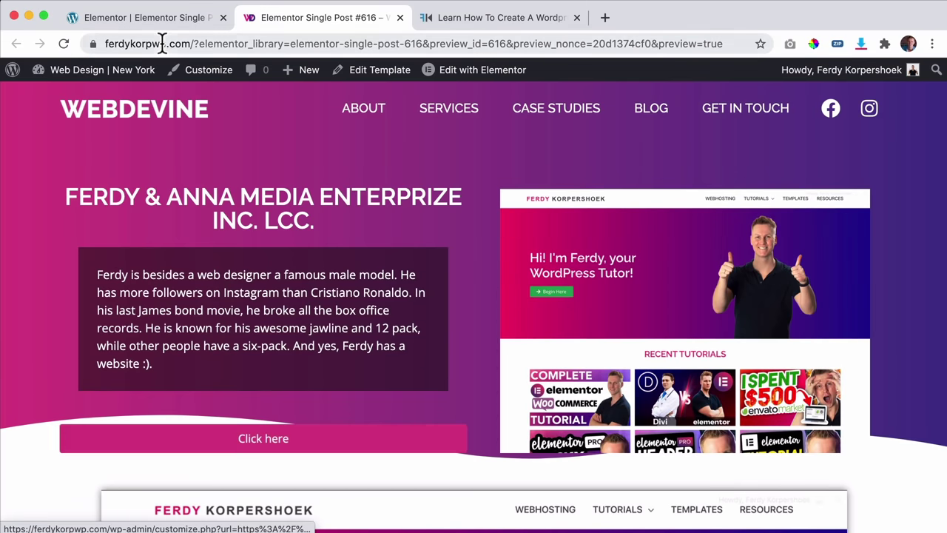
# Step: Return to the template editor and give the hero's company heading a Fade In Left entrance animation
pyautogui.click(160, 21)
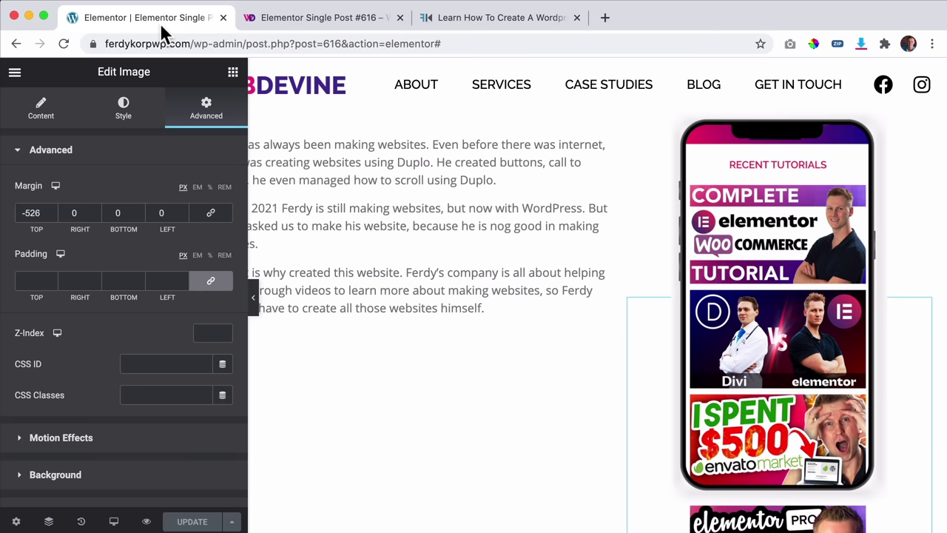
pyautogui.scroll(3, 497, 238)
pyautogui.click(437, 164)
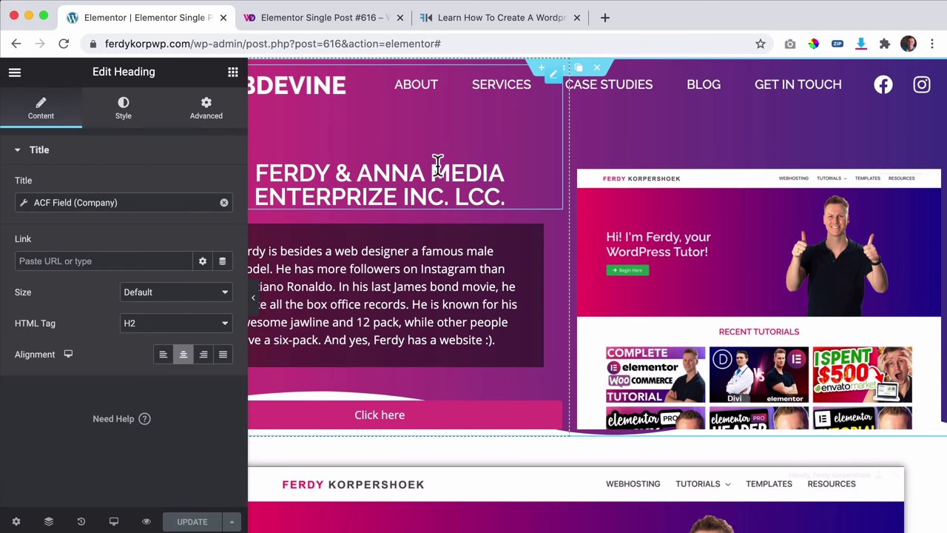
pyautogui.click(207, 111)
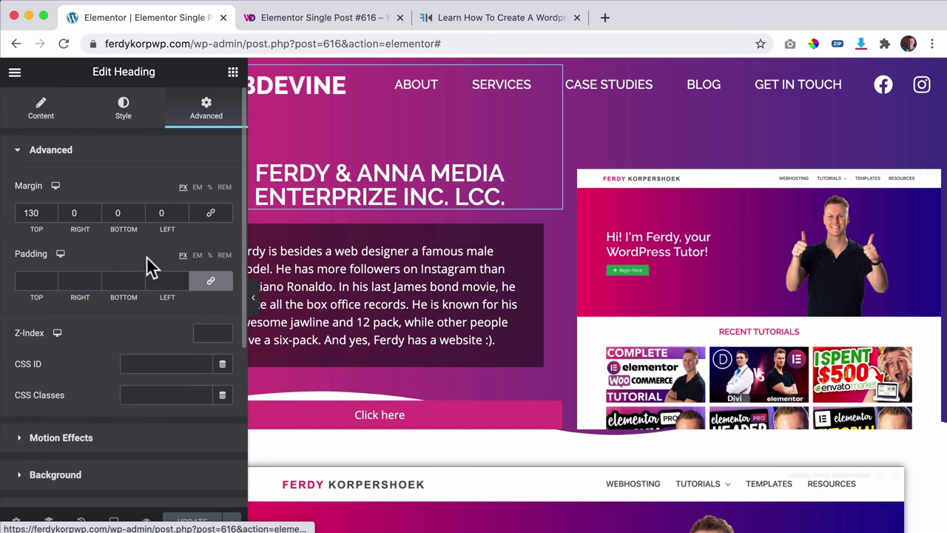
pyautogui.scroll(-5, 127, 286)
pyautogui.click(80, 314)
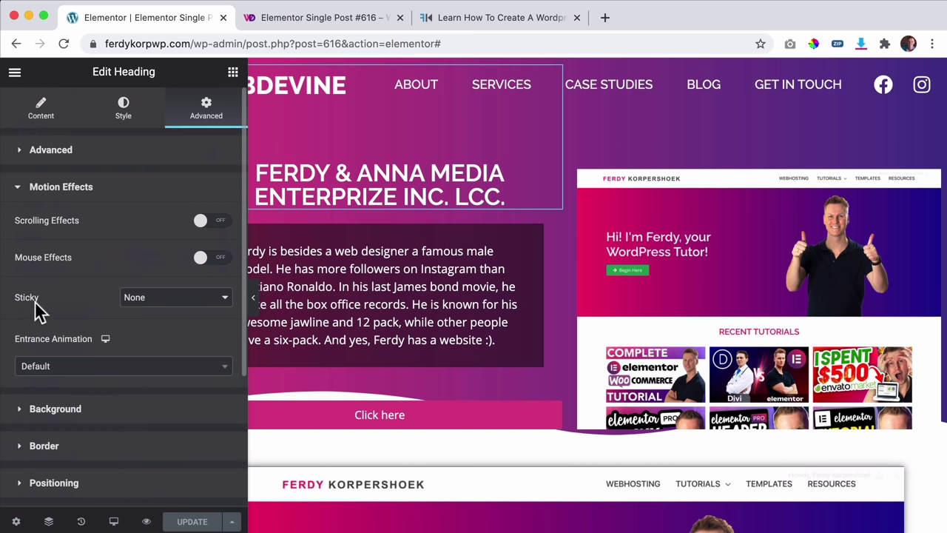
pyautogui.click(79, 366)
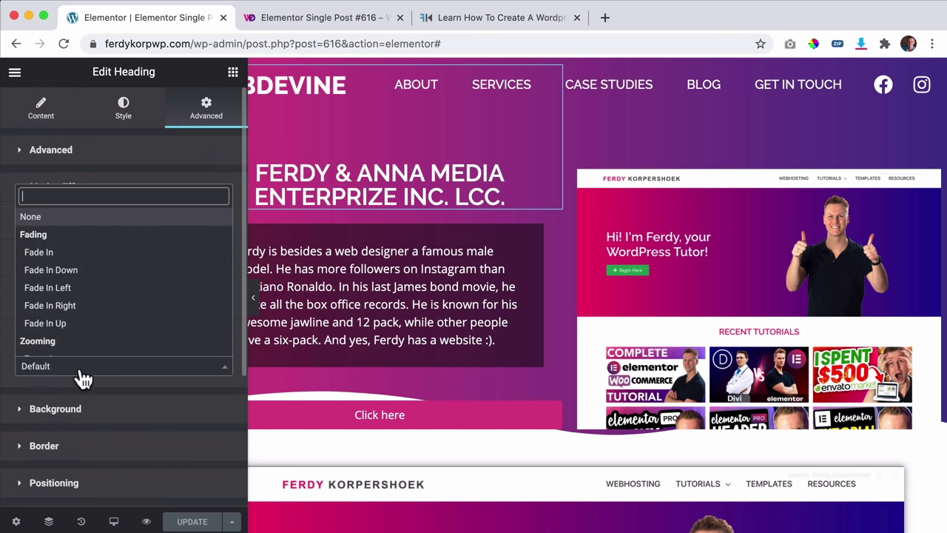
pyautogui.click(86, 289)
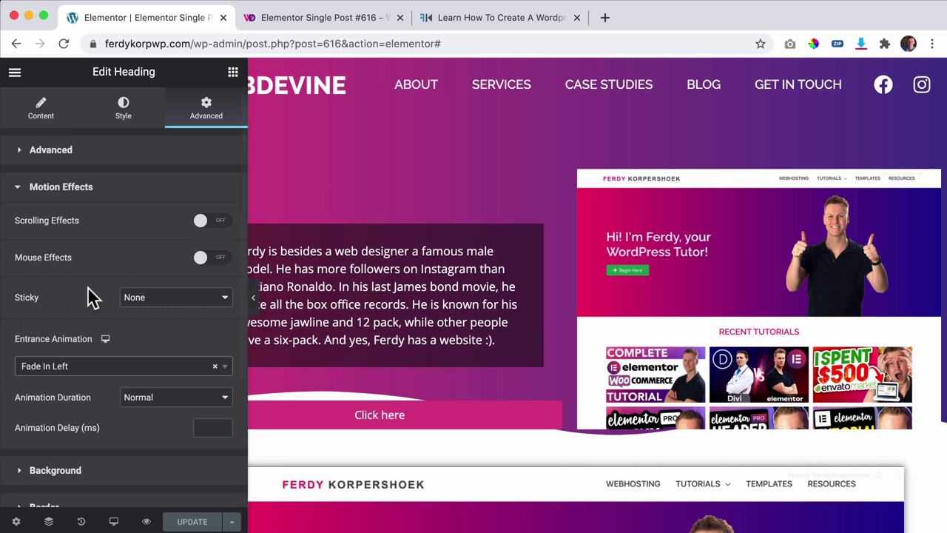
# Step: Set the hero heading's animation duration to Slow and its animation delay to 500 ms
pyautogui.click(153, 403)
pyautogui.click(138, 384)
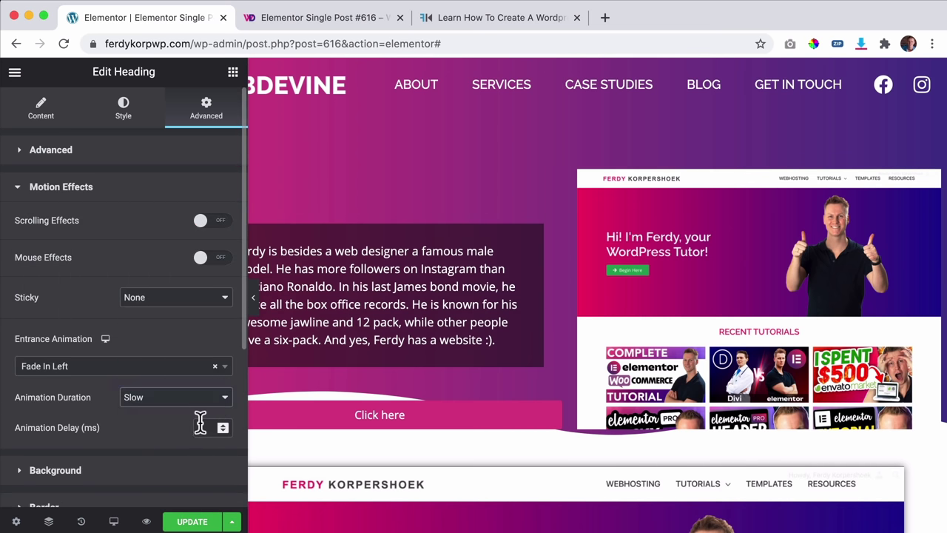
pyautogui.click(203, 427)
pyautogui.write('500')
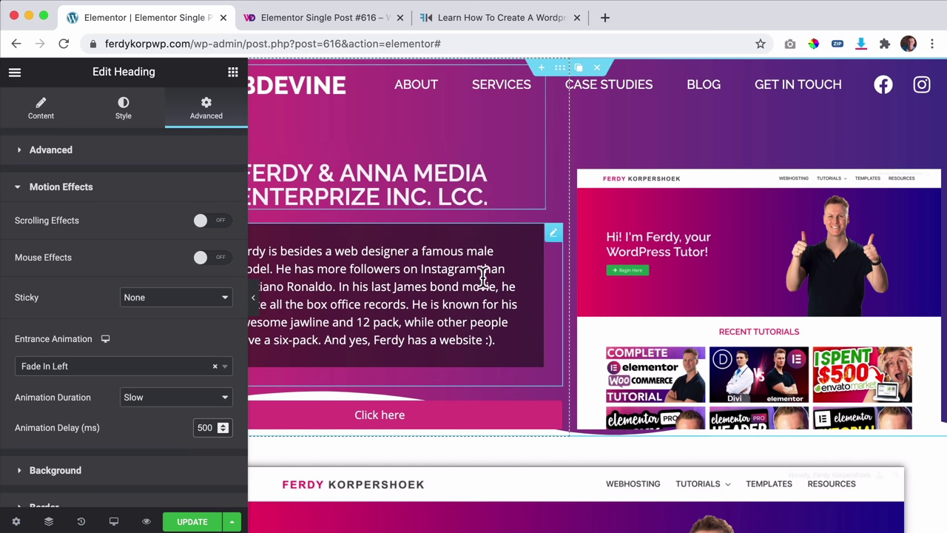
# Step: Give the hero's excerpt text widget a Fade In Down entrance animation in its motion effects
pyautogui.click(553, 234)
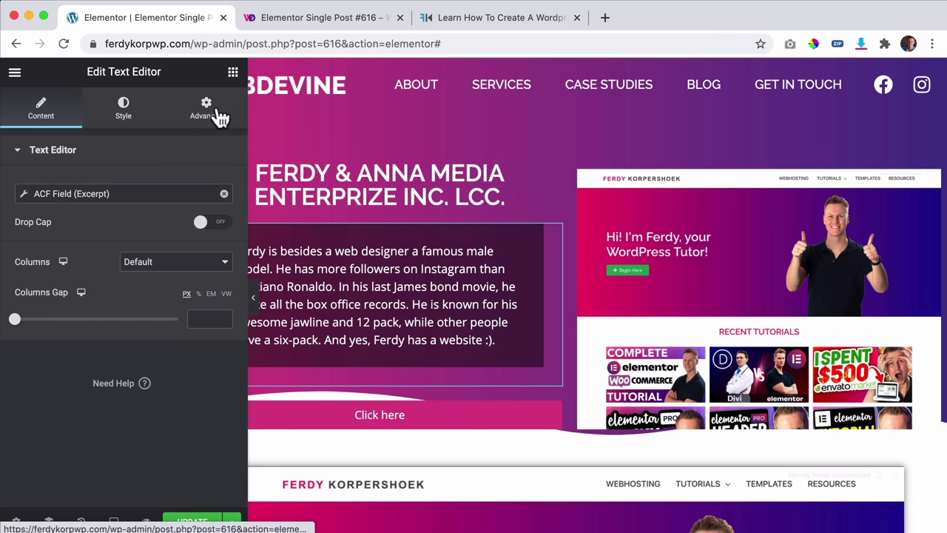
pyautogui.click(214, 113)
pyautogui.scroll(-1, 111, 381)
pyautogui.click(107, 393)
pyautogui.scroll(-1, 152, 380)
pyautogui.click(132, 325)
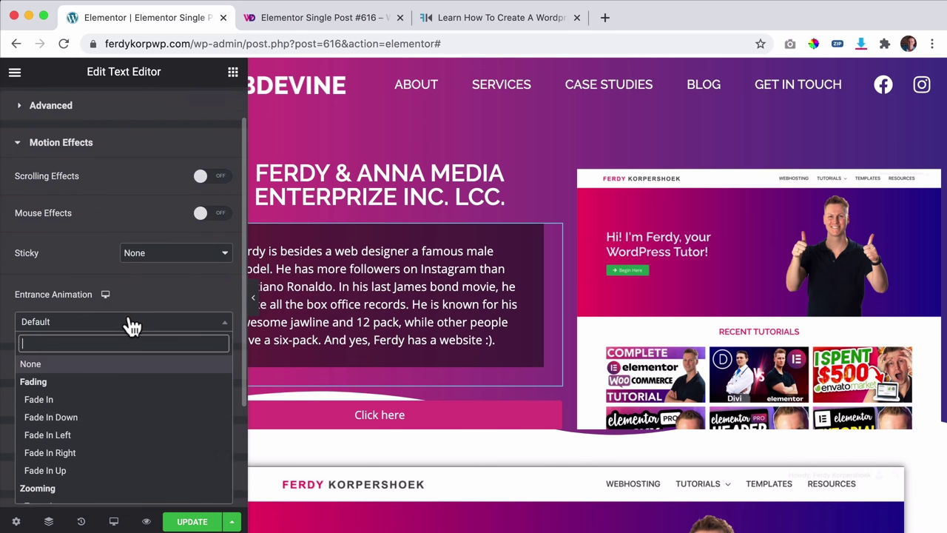
pyautogui.click(89, 418)
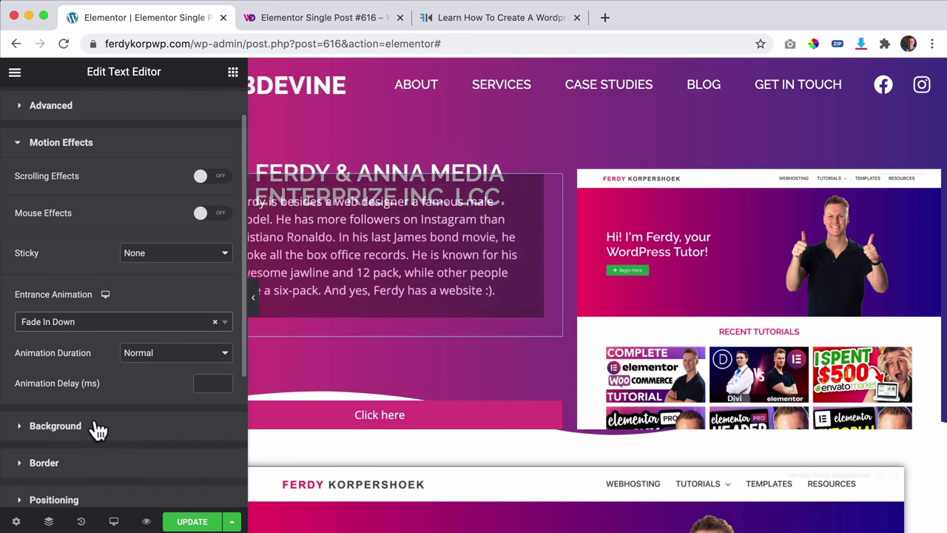
# Step: Change the hero excerpt's entrance animation to Fade In Up and set its animation delay to 750 ms
pyautogui.click(124, 326)
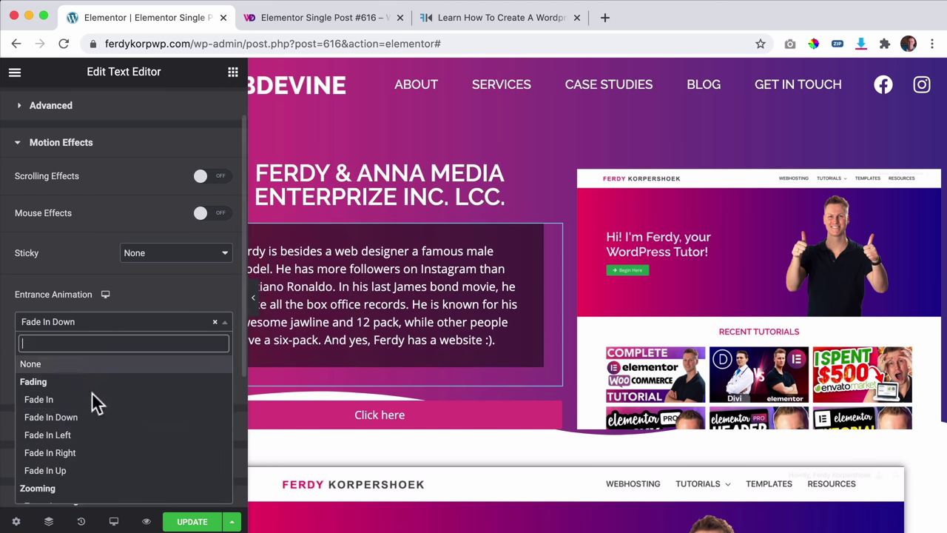
pyautogui.click(87, 469)
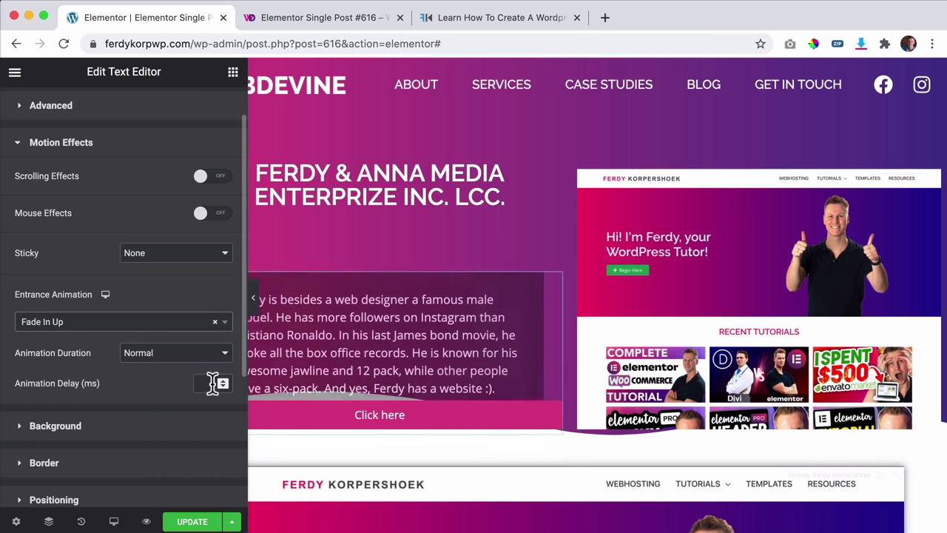
pyautogui.click(212, 382)
pyautogui.write('750')
pyautogui.scroll(-3, 111, 444)
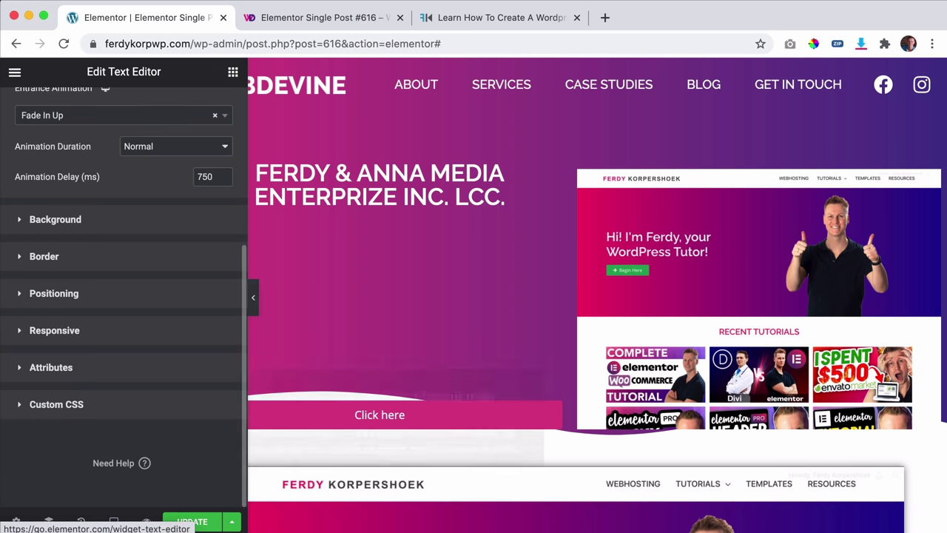
# Step: Try Fade In Left and Fade In Down on the hero's featured image, settling on a Fade In Right entrance animation with a 1000 ms delay
pyautogui.click(762, 235)
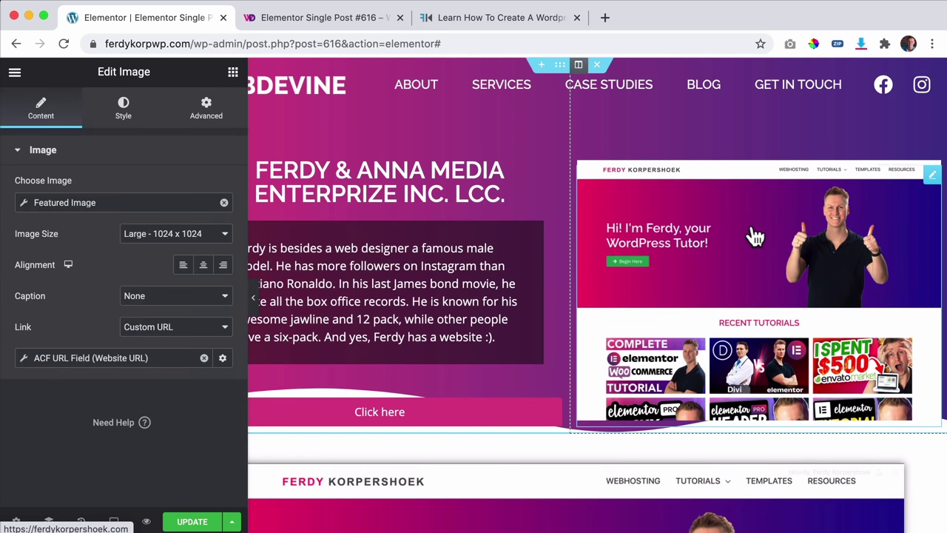
pyautogui.click(222, 112)
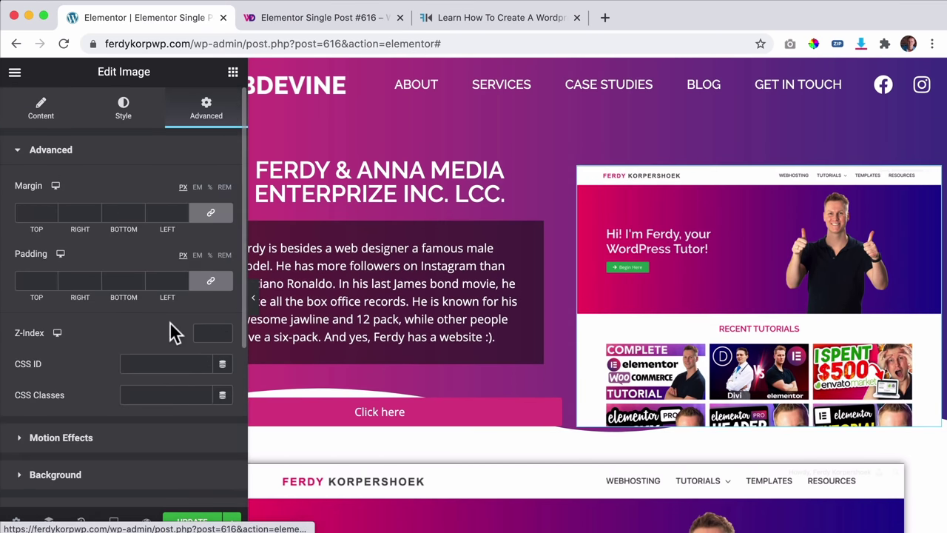
pyautogui.click(94, 437)
pyautogui.click(144, 367)
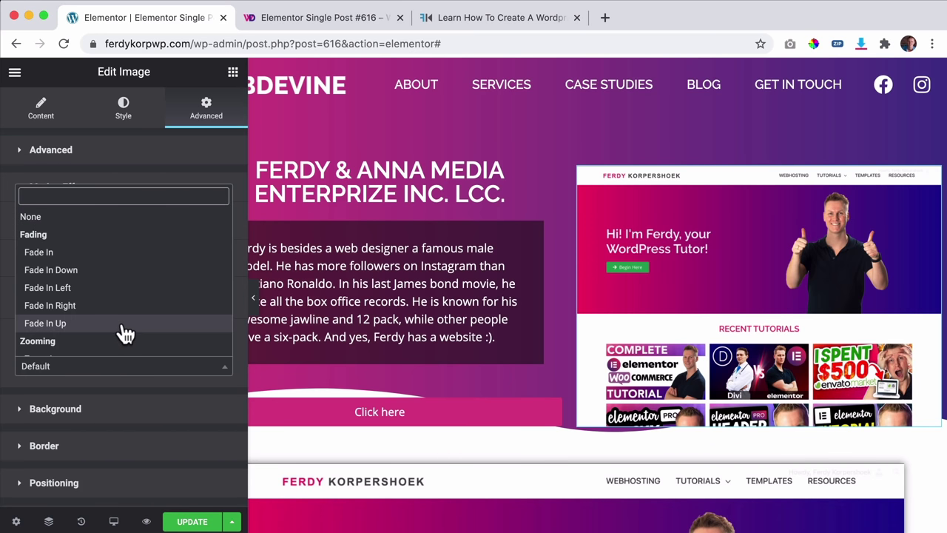
pyautogui.scroll(-1, 111, 311)
pyautogui.click(85, 255)
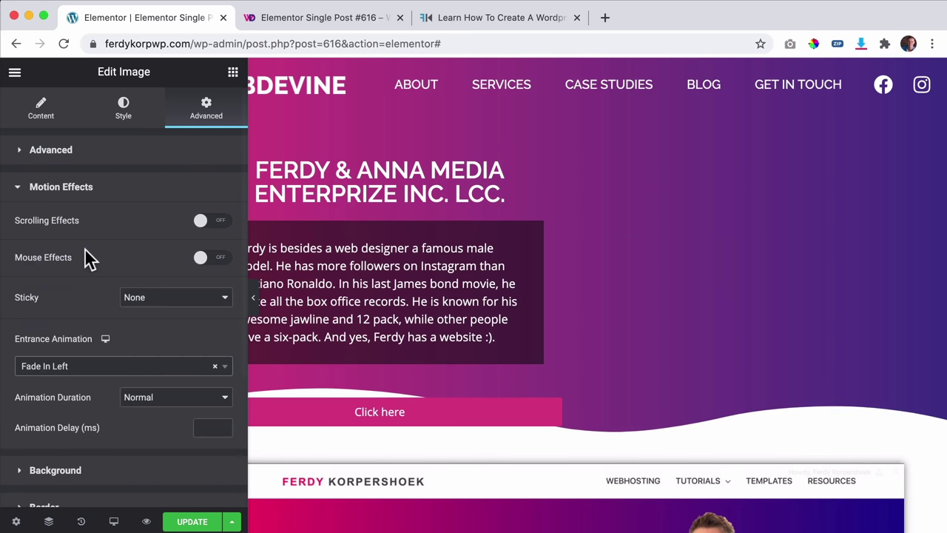
pyautogui.click(123, 370)
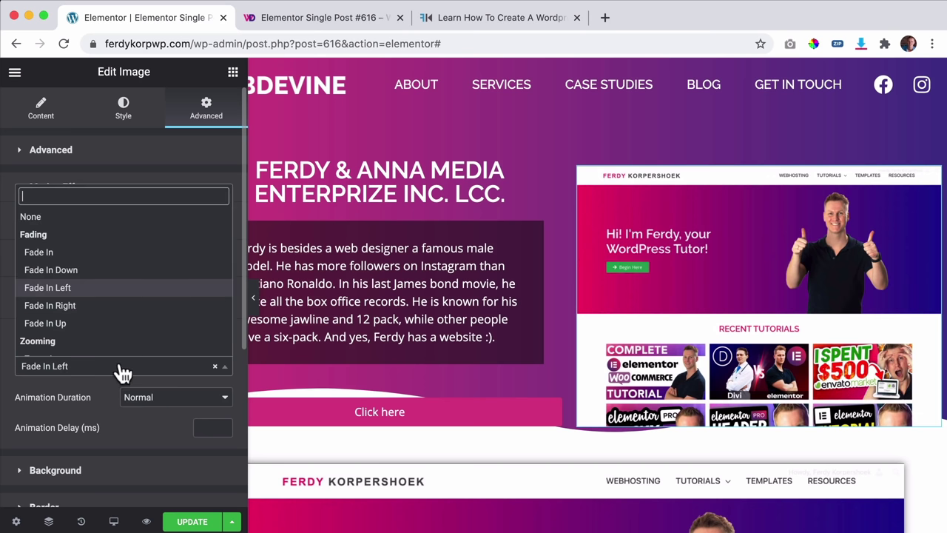
pyautogui.click(78, 269)
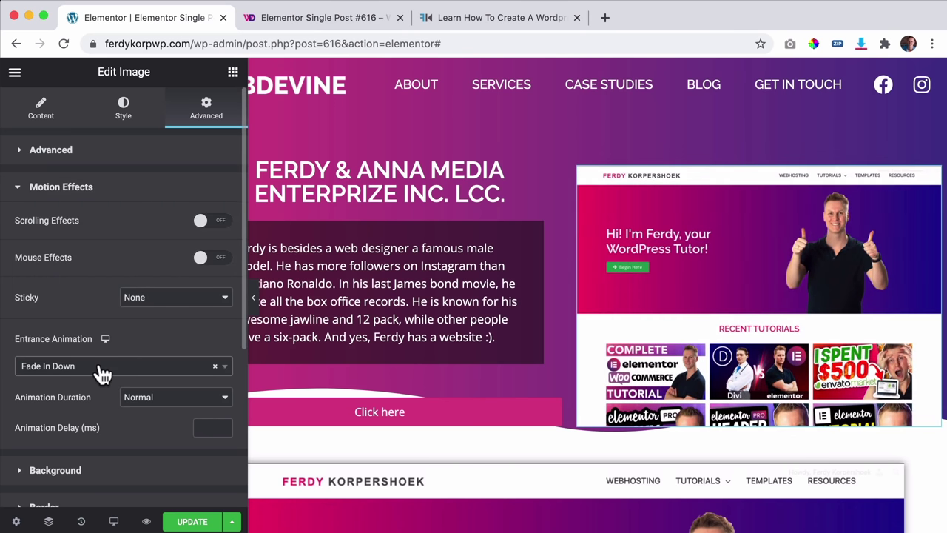
pyautogui.click(101, 370)
pyautogui.click(87, 305)
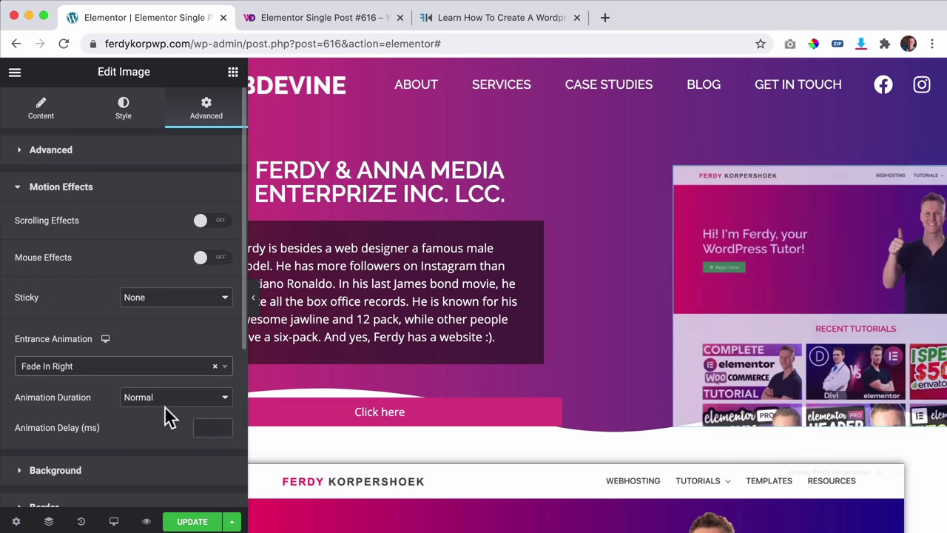
pyautogui.click(207, 426)
pyautogui.write('1000')
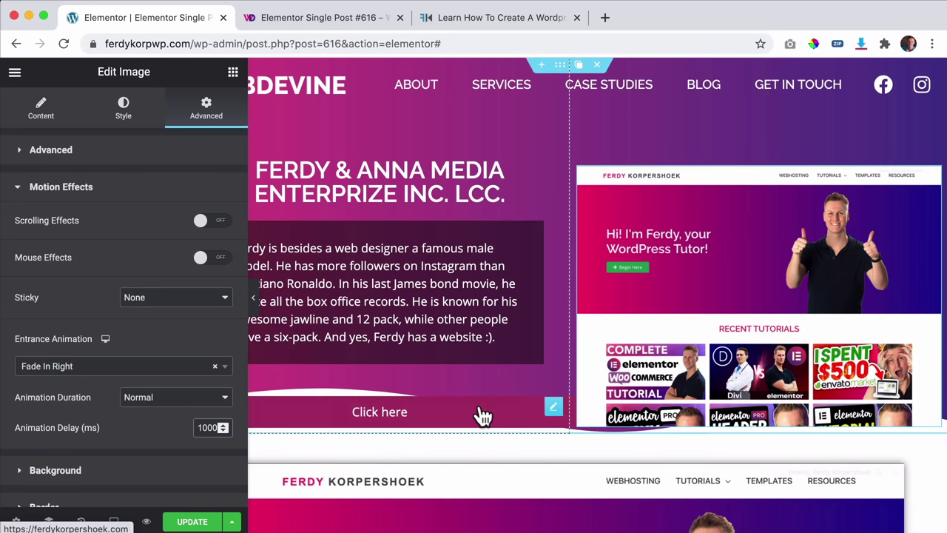
# Step: Give the hero's "Click here" button a Rotate In Up Left entrance animation with a 1500 ms delay
pyautogui.click(481, 413)
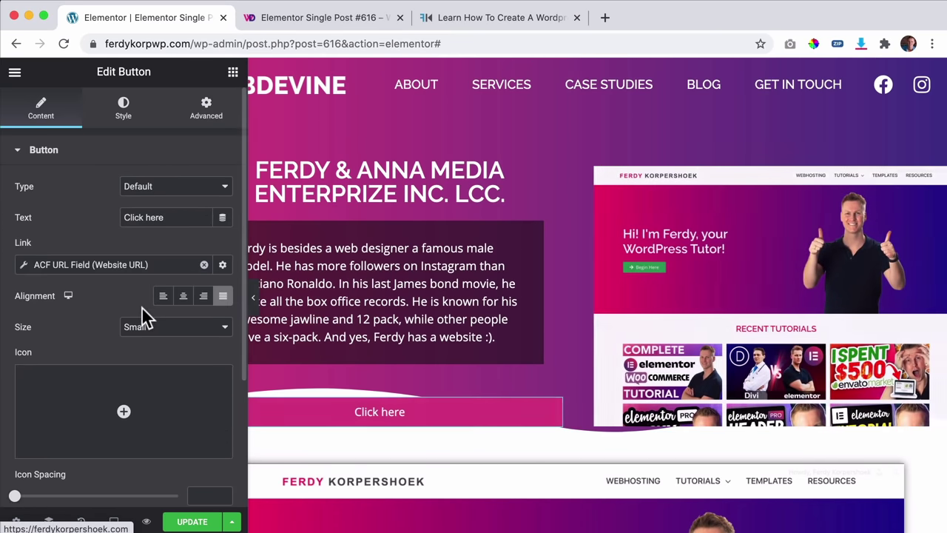
pyautogui.click(200, 122)
pyautogui.scroll(-3, 145, 305)
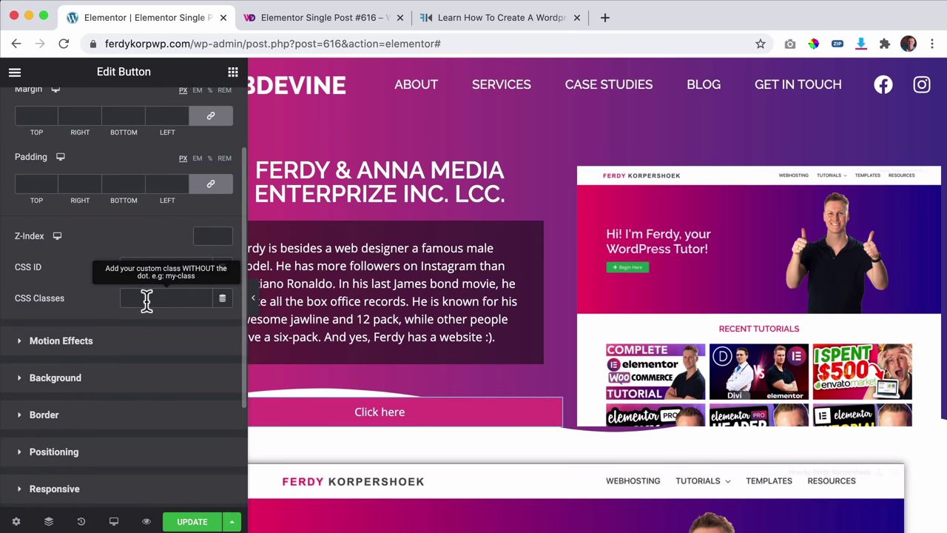
pyautogui.click(124, 345)
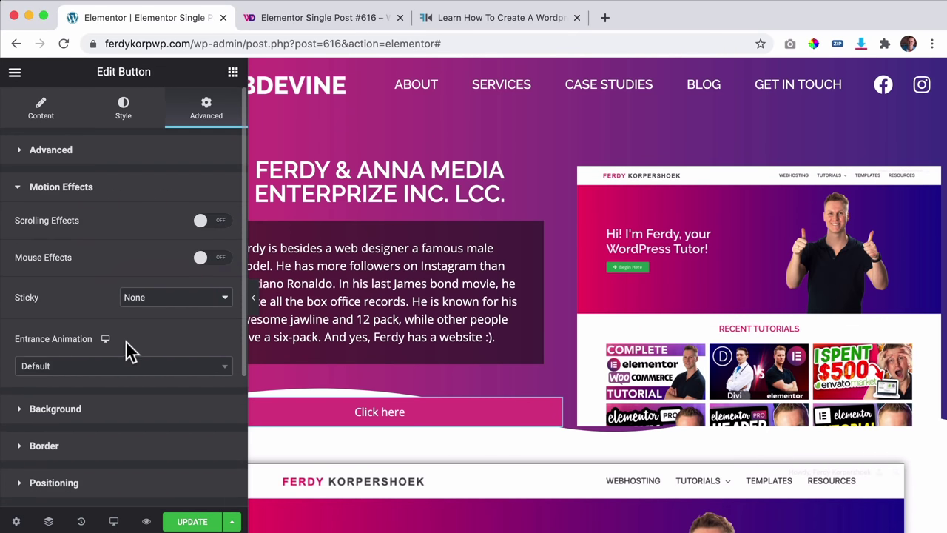
pyautogui.click(152, 298)
pyautogui.click(95, 366)
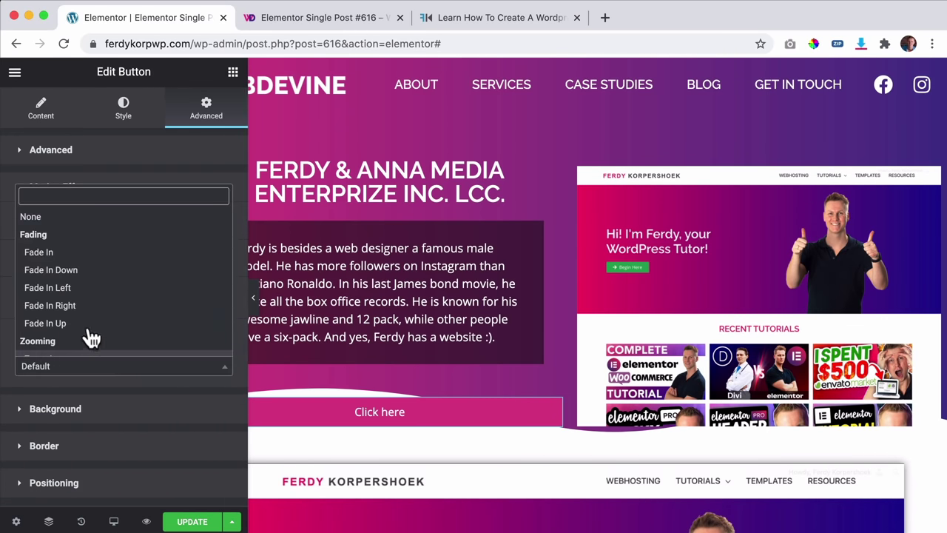
pyautogui.scroll(-10, 90, 326)
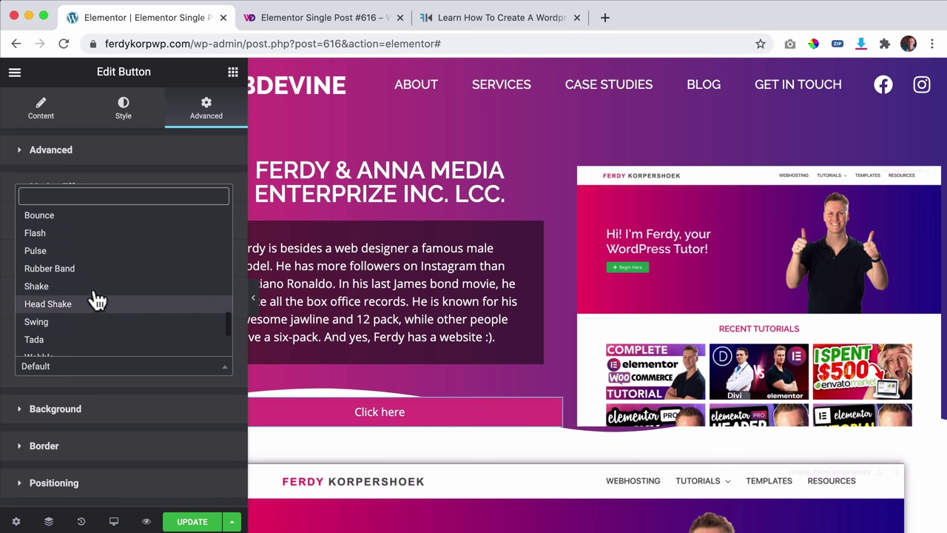
pyautogui.scroll(3, 90, 280)
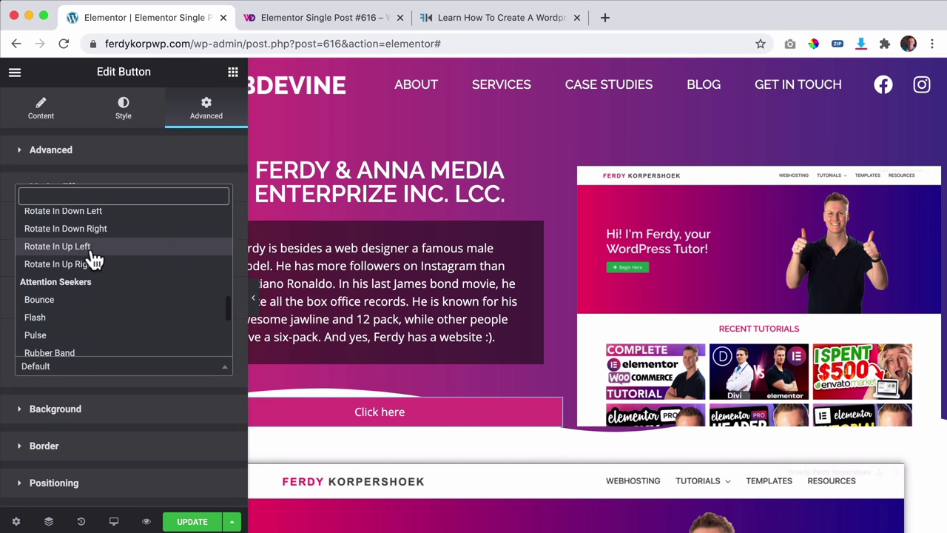
pyautogui.click(92, 247)
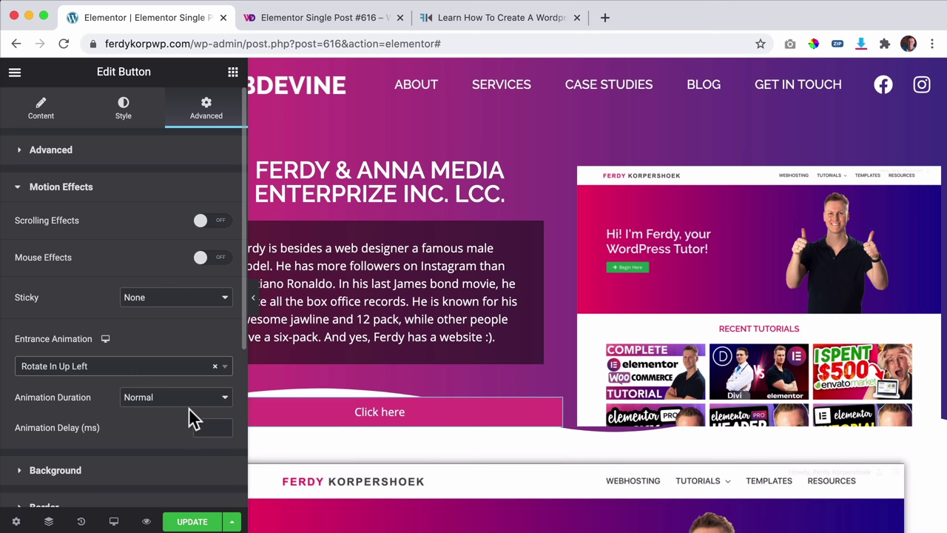
pyautogui.write('1500')
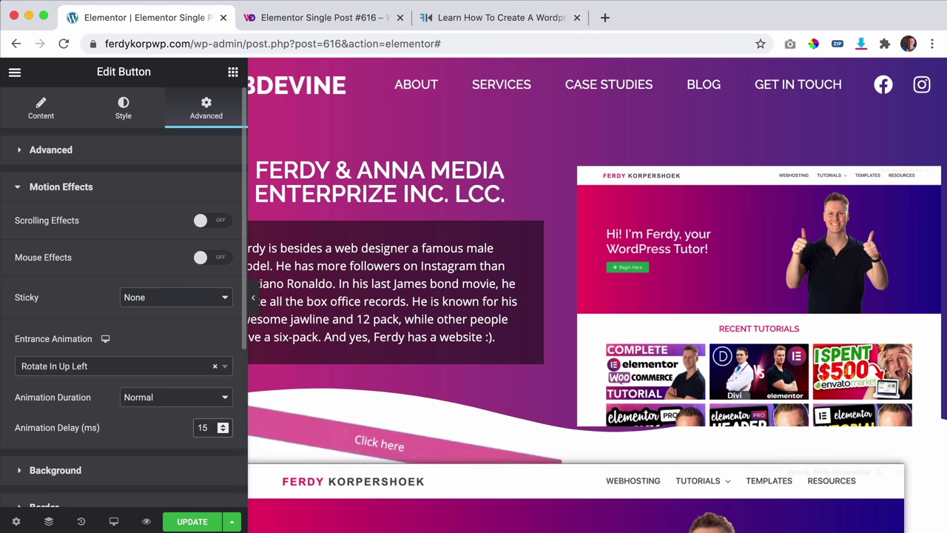
# Step: Give the company heading beside the iPhone a Fade In Left entrance animation and scroll past it to check the effect
pyautogui.scroll(-15, 454, 424)
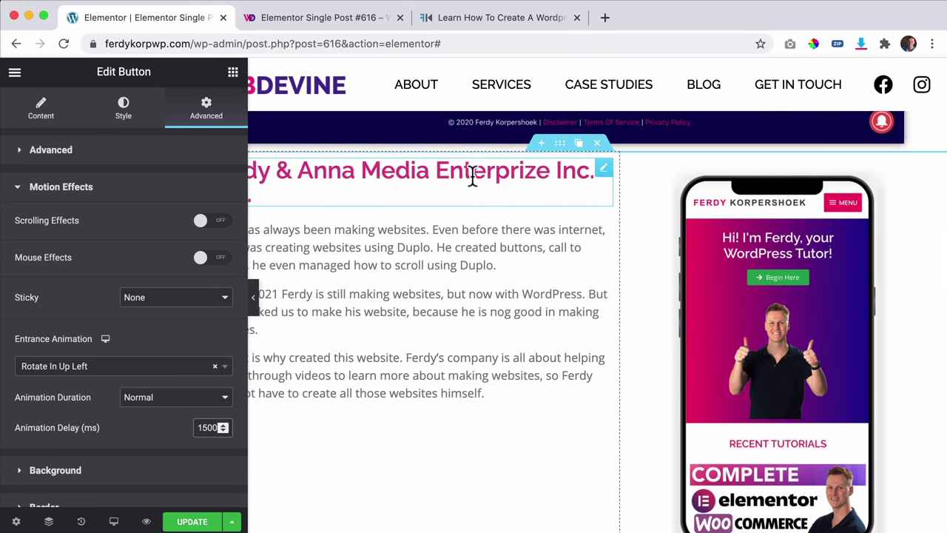
pyautogui.click(472, 175)
pyautogui.click(206, 109)
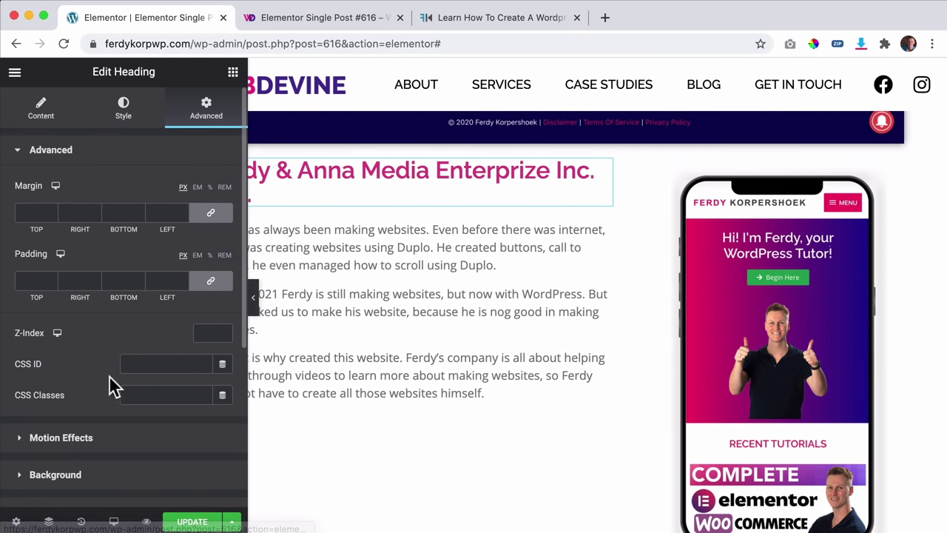
pyautogui.click(62, 438)
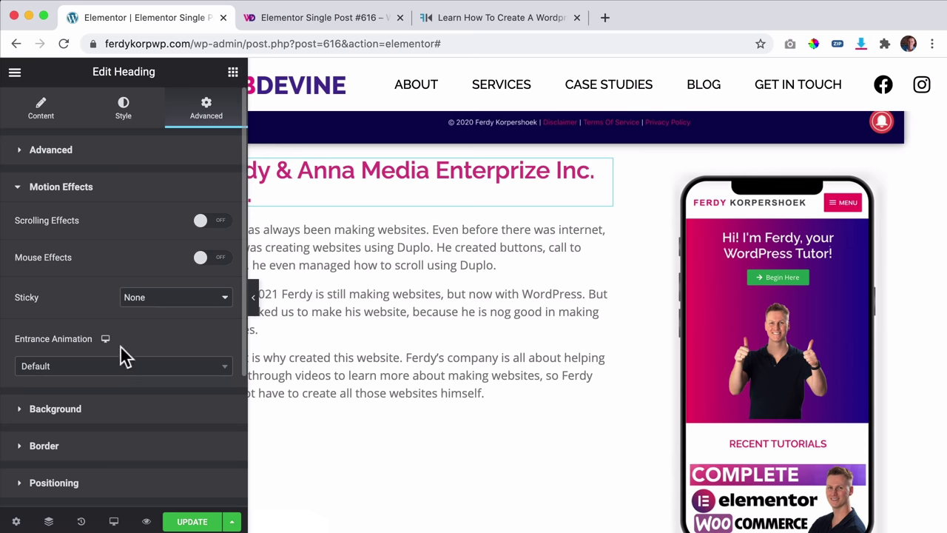
pyautogui.click(81, 374)
pyautogui.click(89, 290)
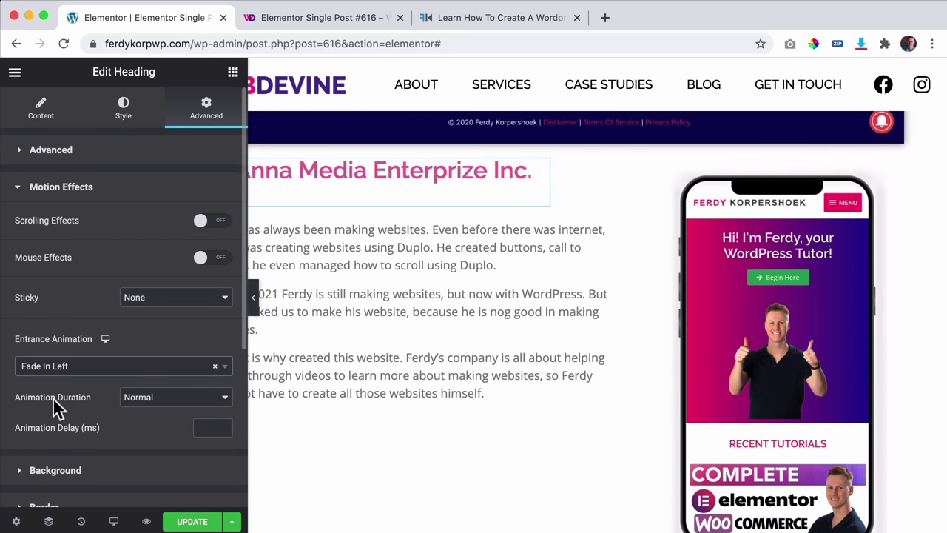
pyautogui.scroll(10, 418, 462)
pyautogui.scroll(-5, 418, 466)
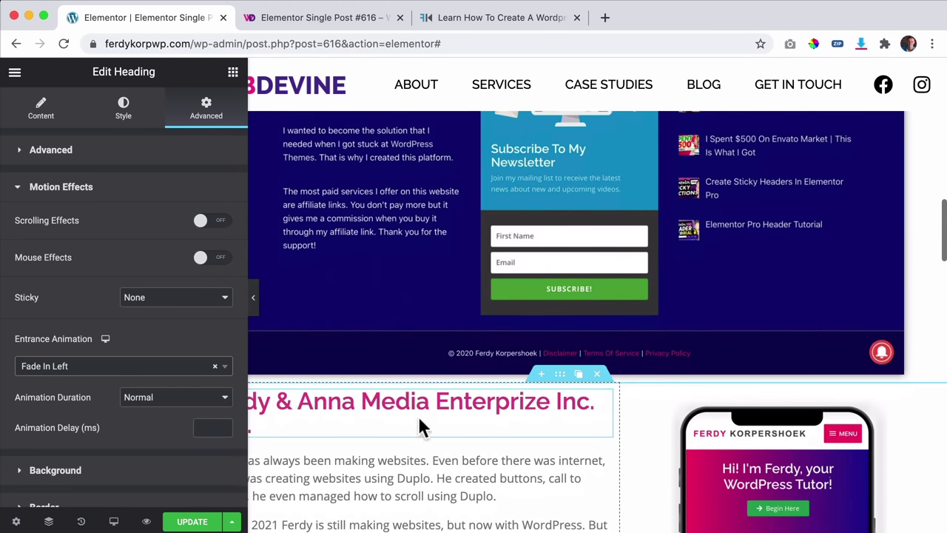
# Step: Give the post content text beside the iPhone a Fade In Left entrance animation and update the template
pyautogui.click(423, 400)
pyautogui.scroll(-4, 132, 364)
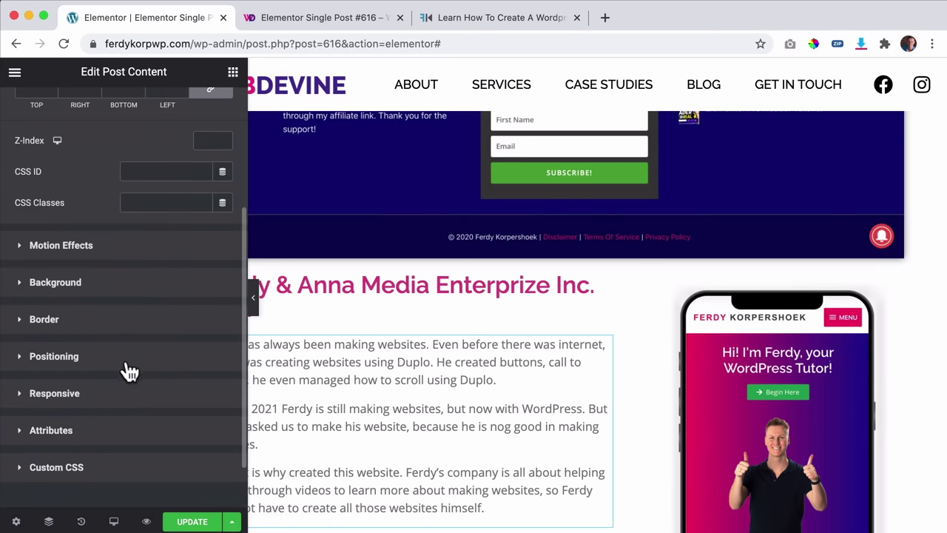
pyautogui.click(80, 248)
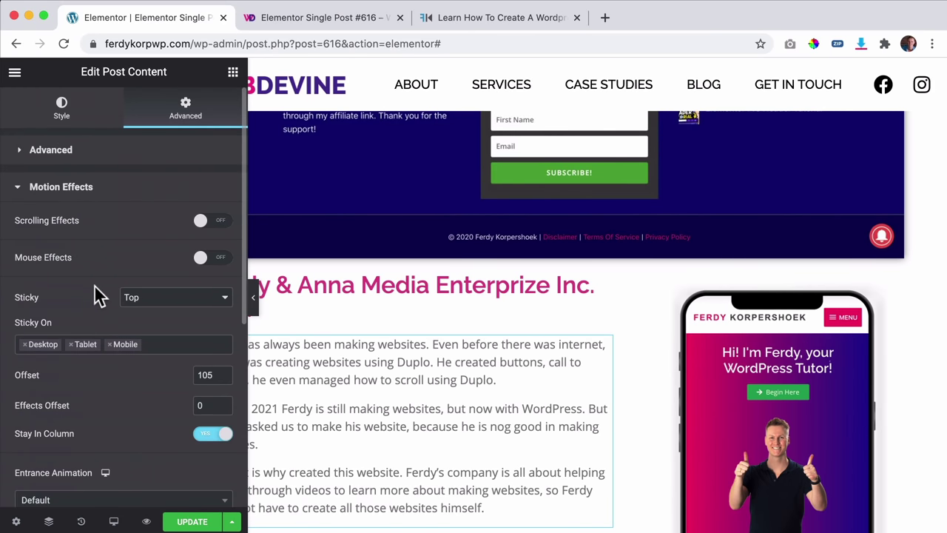
pyautogui.scroll(-2, 83, 402)
pyautogui.click(80, 404)
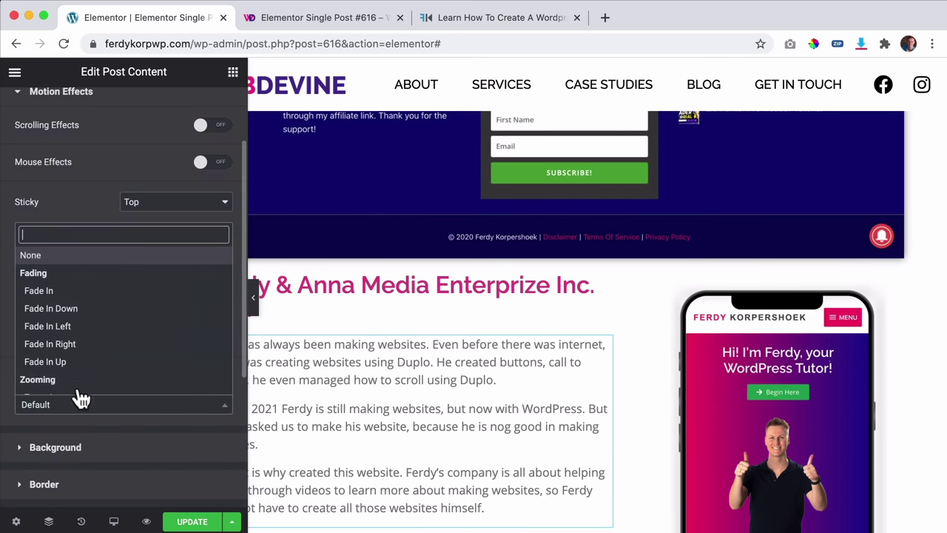
pyautogui.click(77, 326)
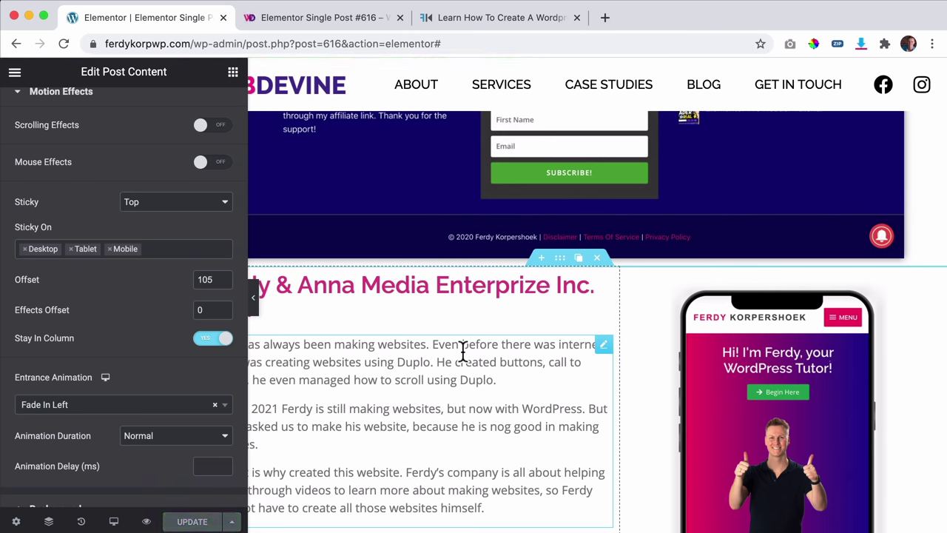
# Step: Preview the template to check the hero animations, test the "Click here" button's link and close the website it opens
pyautogui.moveTo(148, 522)
pyautogui.click(186, 484)
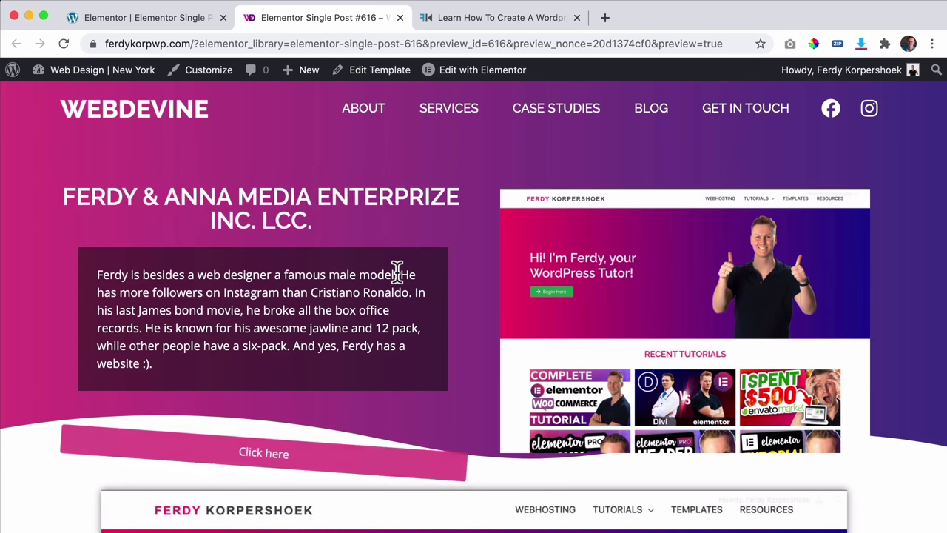
pyautogui.scroll(-5, 477, 273)
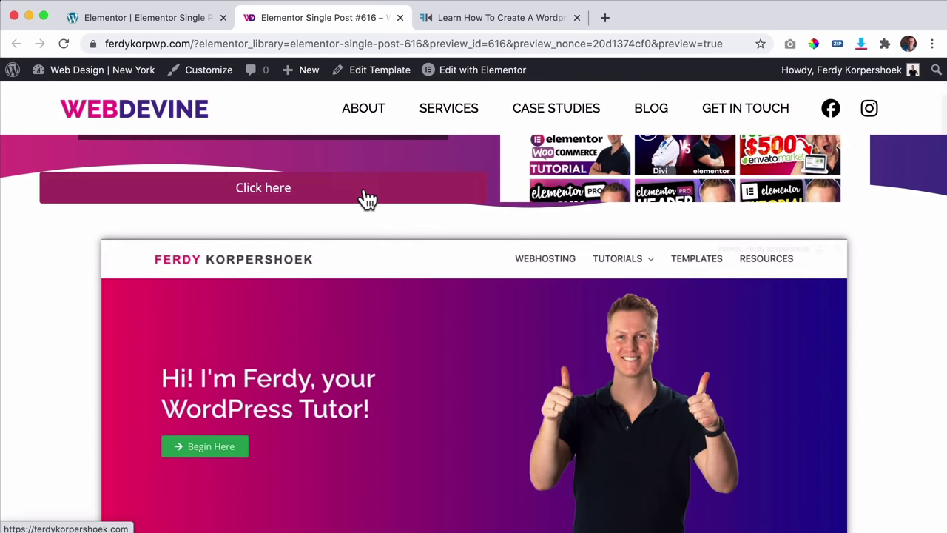
pyautogui.click(367, 198)
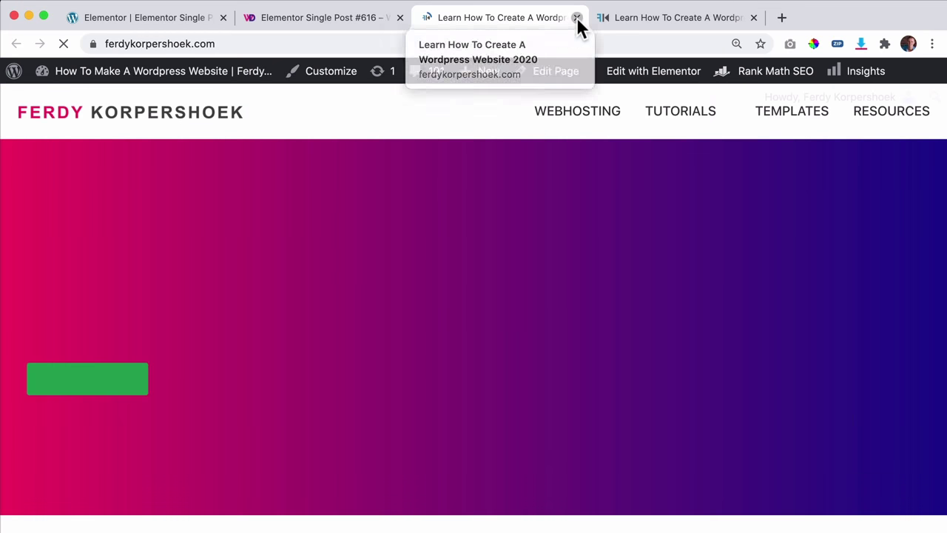
pyautogui.click(576, 17)
# Step: Scroll through the rest of the preview to check the text beside the iPhone and its scrolling website screenshot
pyautogui.scroll(-5, 381, 229)
pyautogui.scroll(-15, 381, 228)
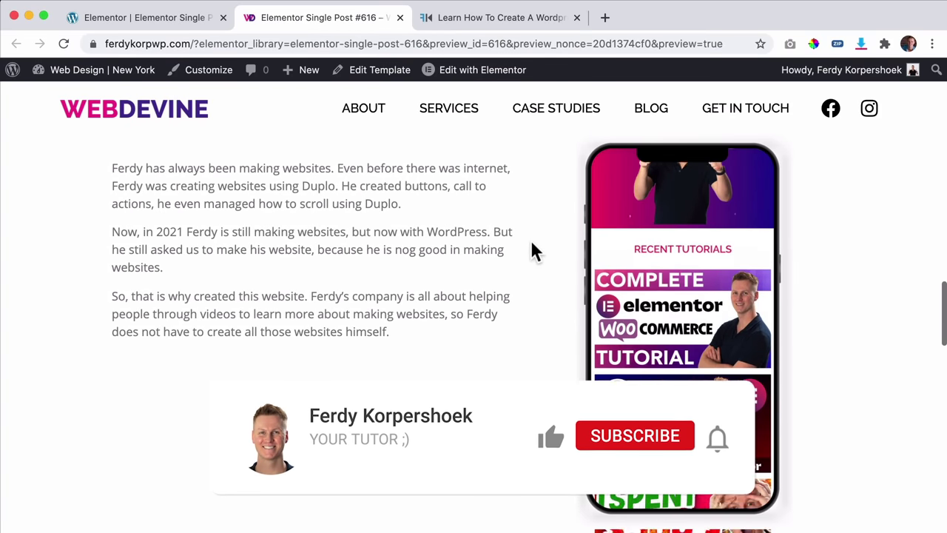
pyautogui.moveTo(175, 185); pyautogui.dragTo(313, 222)
pyautogui.click(436, 250)
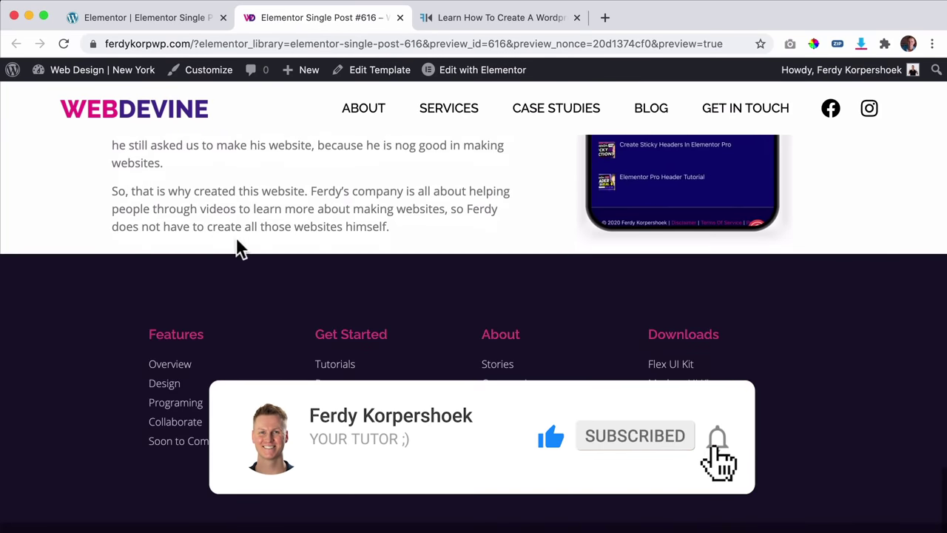
# Step: Return to the template editor and open the template library from the empty area below the iPhone section
pyautogui.click(189, 21)
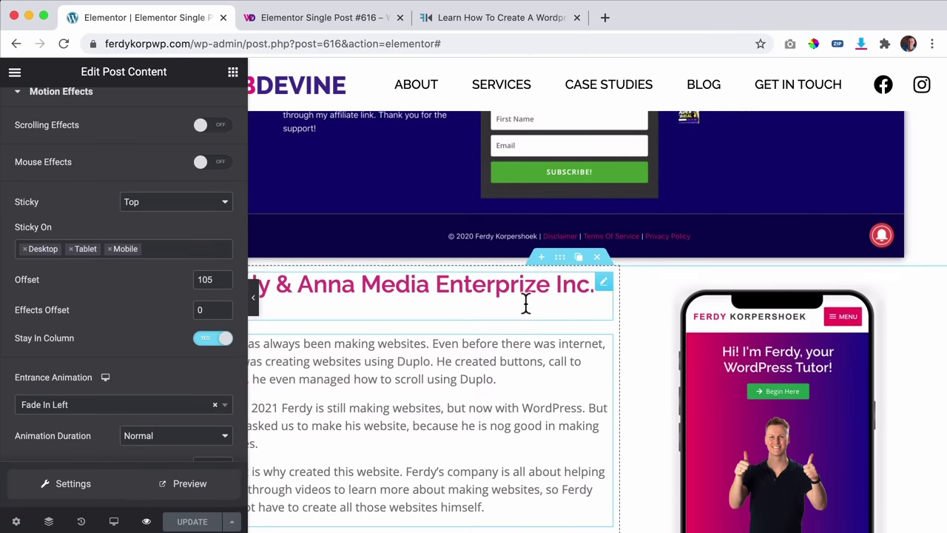
pyautogui.scroll(-3, 525, 305)
pyautogui.scroll(-5, 523, 301)
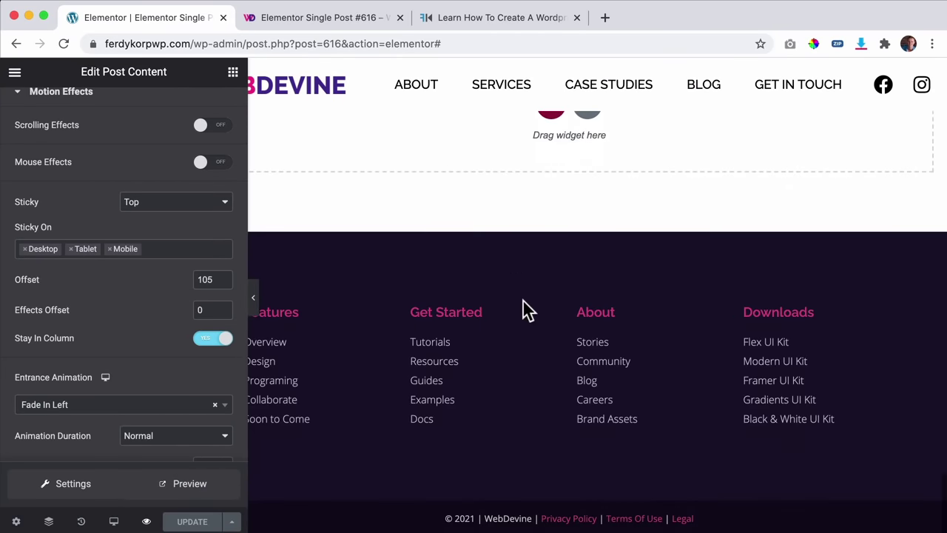
pyautogui.scroll(3, 536, 318)
pyautogui.click(550, 342)
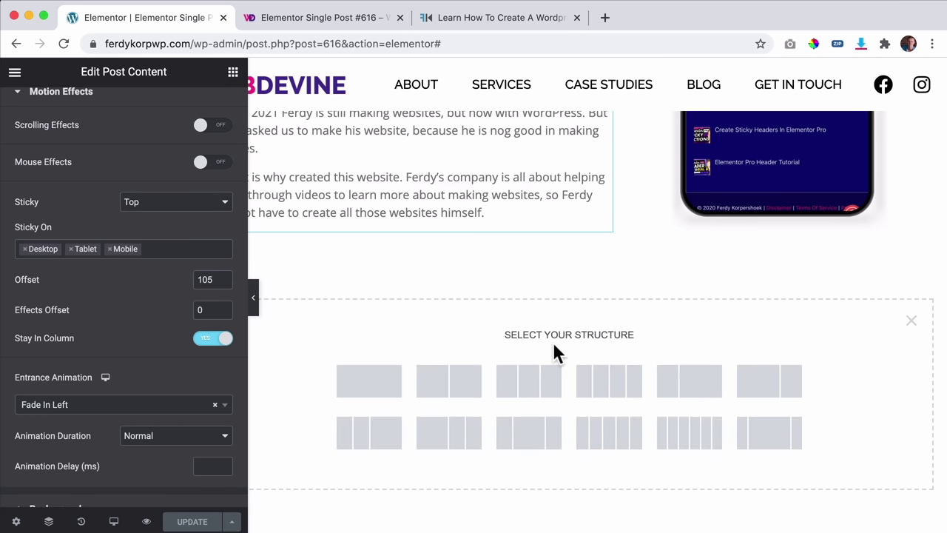
pyautogui.click(911, 320)
pyautogui.click(587, 344)
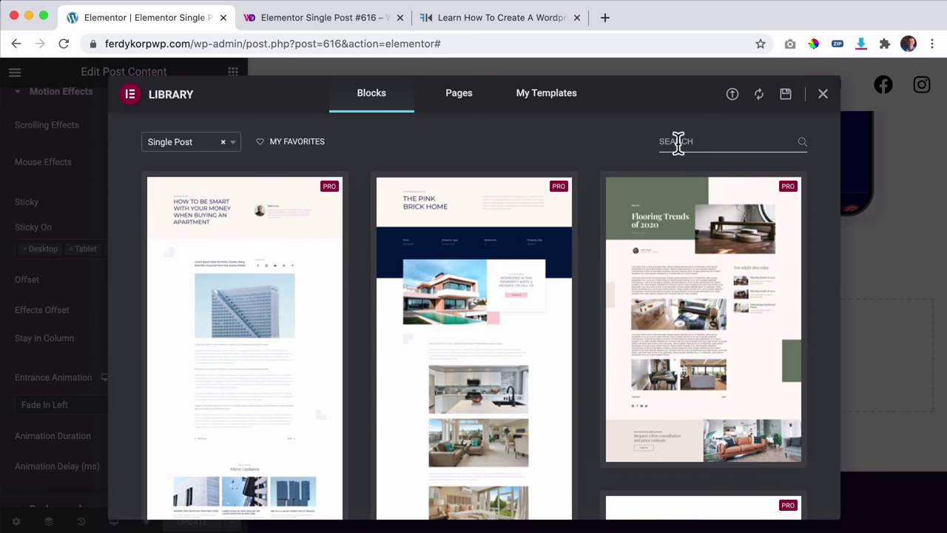
pyautogui.click(677, 141)
pyautogui.write('call to a')
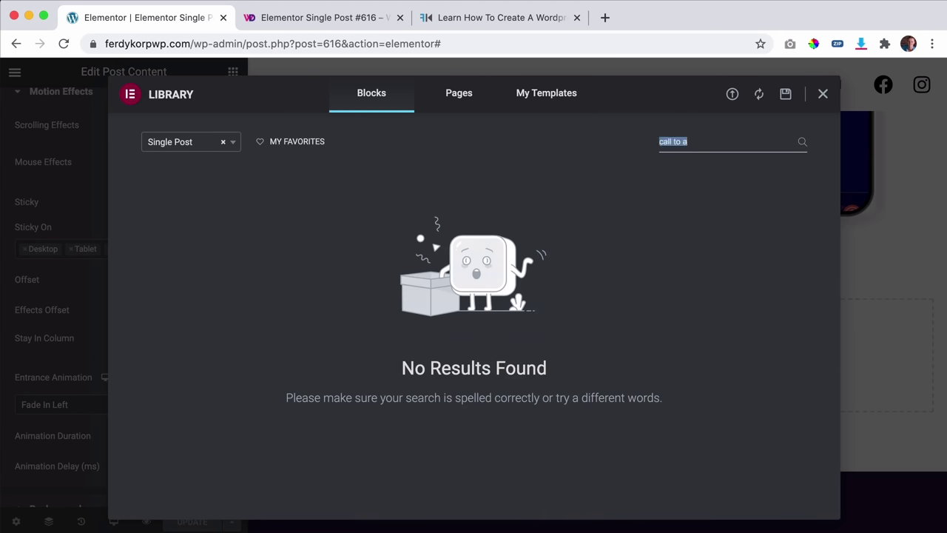
pyautogui.press('BackSpace')
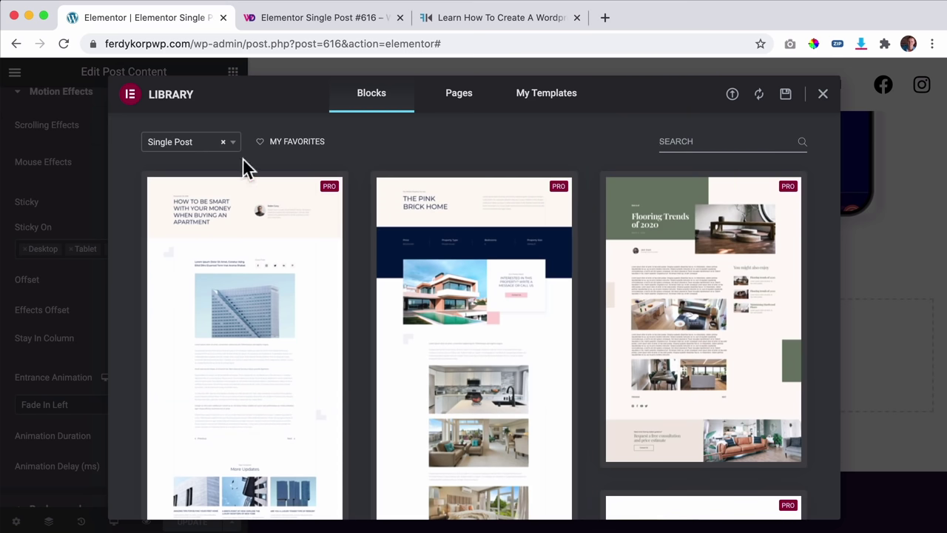
# Step: Filter the library blocks by the Call To Action category and insert the "Contact Us" form block
pyautogui.click(160, 144)
pyautogui.write('call')
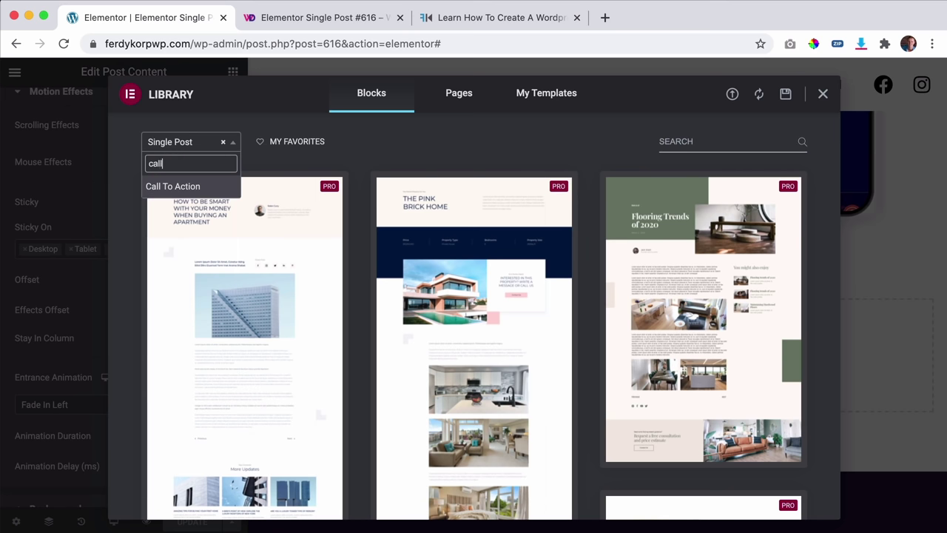
pyautogui.click(172, 185)
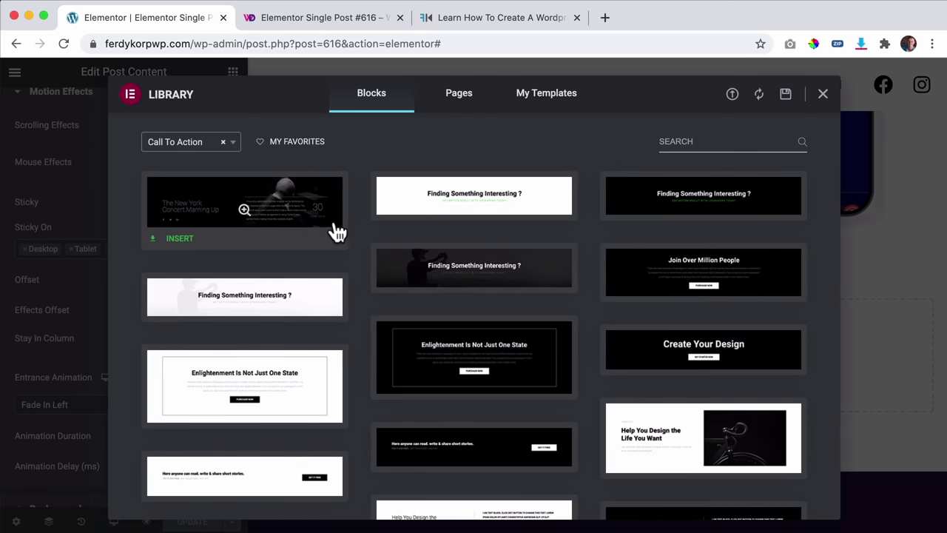
pyautogui.scroll(-15, 363, 219)
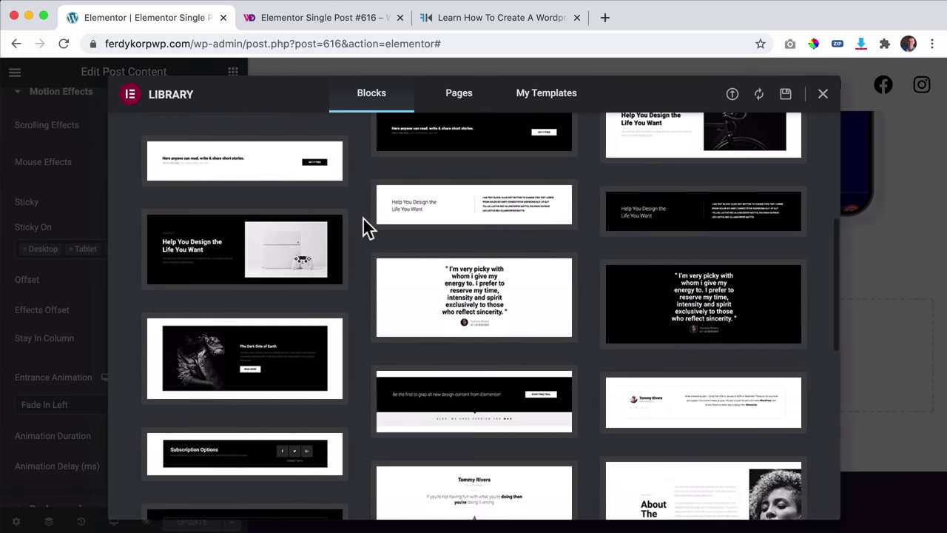
pyautogui.scroll(-3, 362, 218)
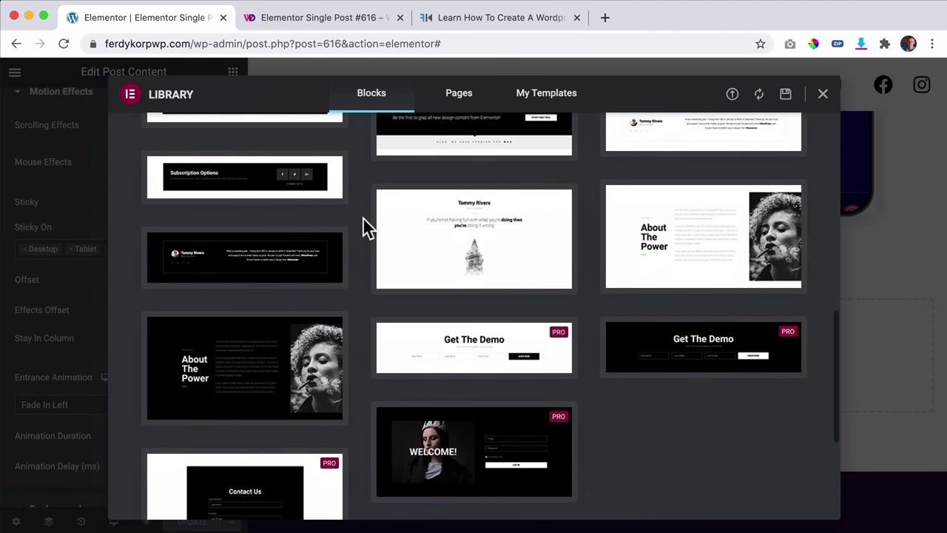
pyautogui.scroll(-4, 363, 219)
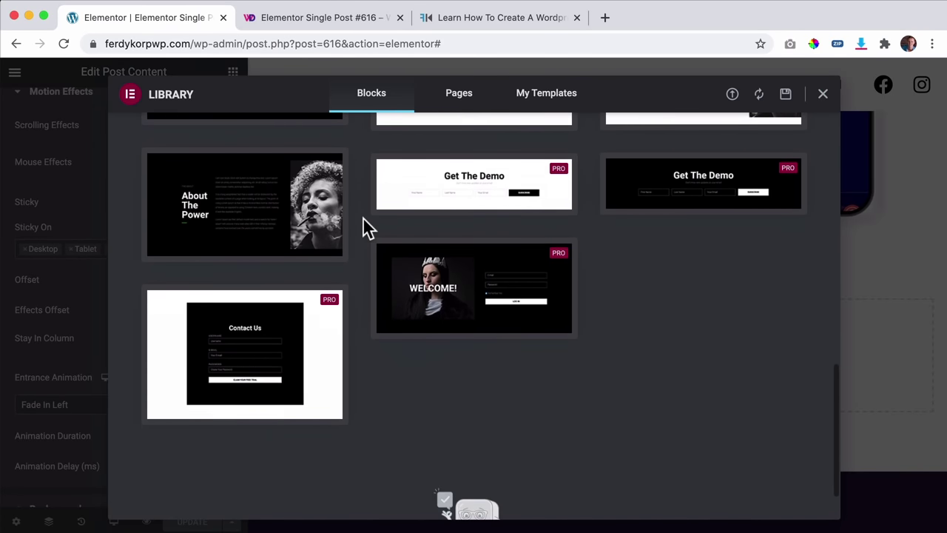
pyautogui.moveTo(250, 360)
pyautogui.click(180, 414)
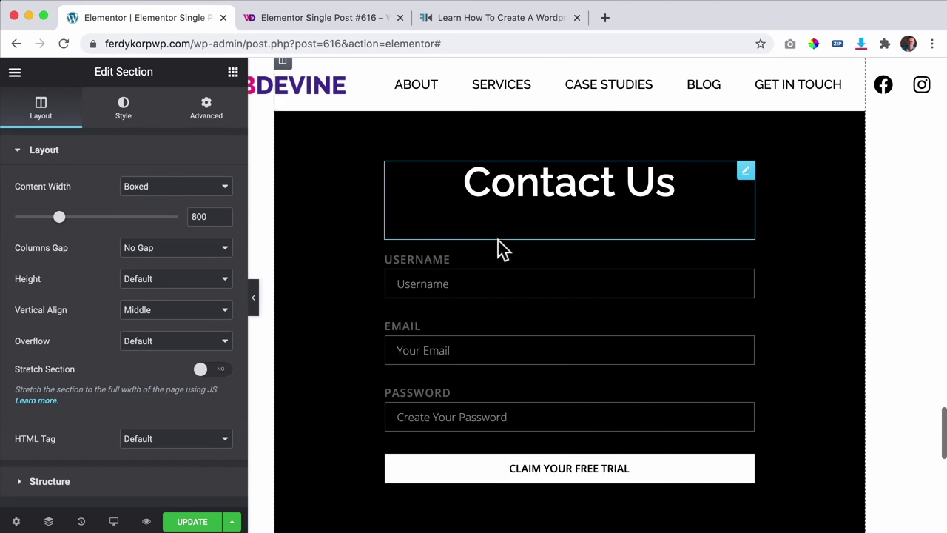
# Step: Give the Contact Us column a gradient background from the global Primary color to the global Accent color
pyautogui.scroll(5, 498, 241)
pyautogui.scroll(-2, 497, 240)
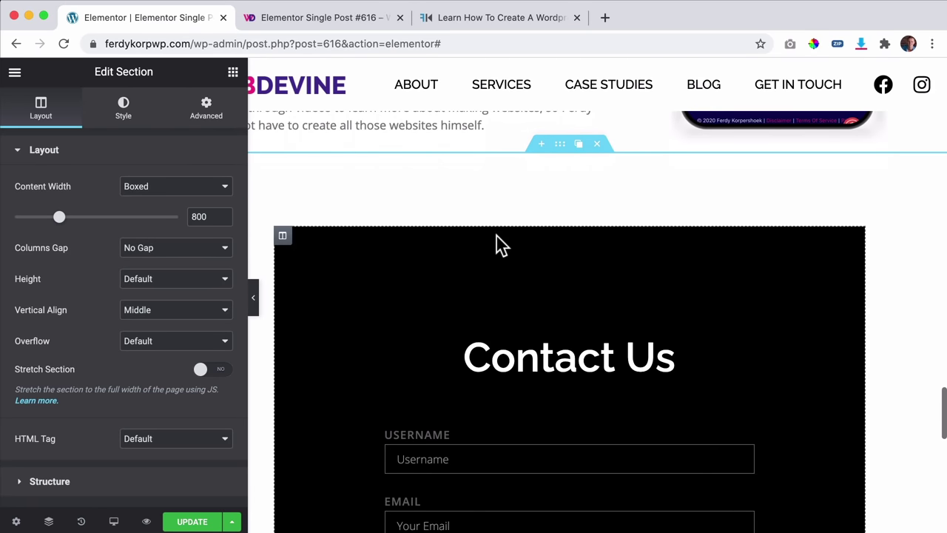
pyautogui.click(282, 236)
pyautogui.click(130, 115)
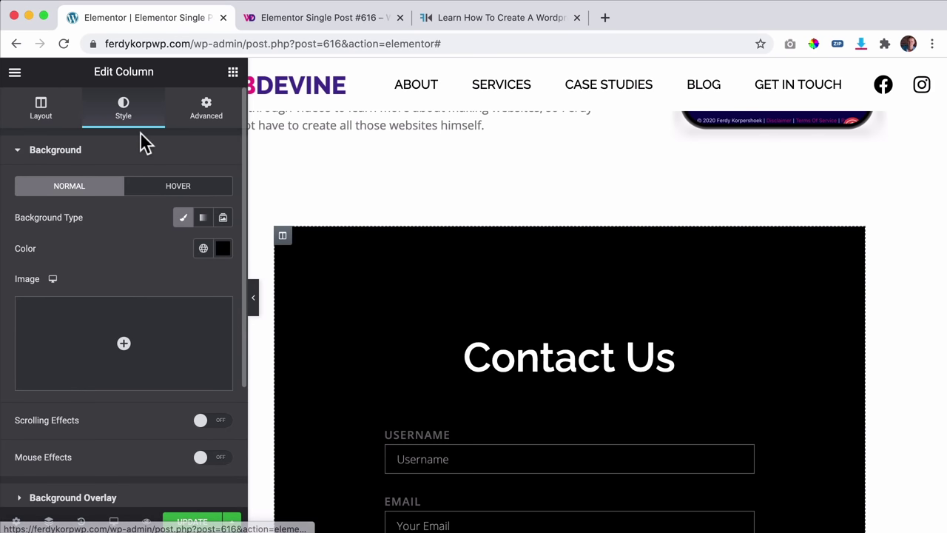
pyautogui.click(202, 219)
pyautogui.click(204, 248)
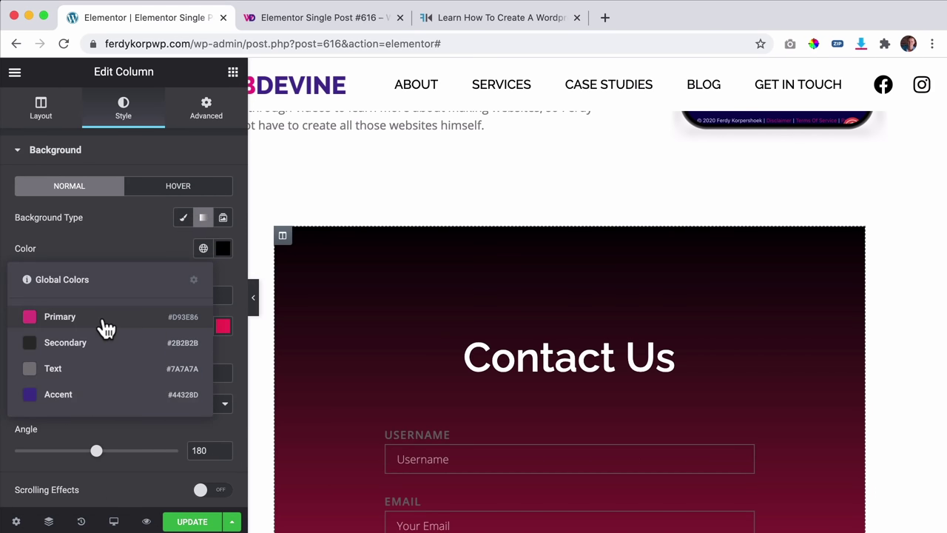
pyautogui.click(100, 319)
pyautogui.click(204, 326)
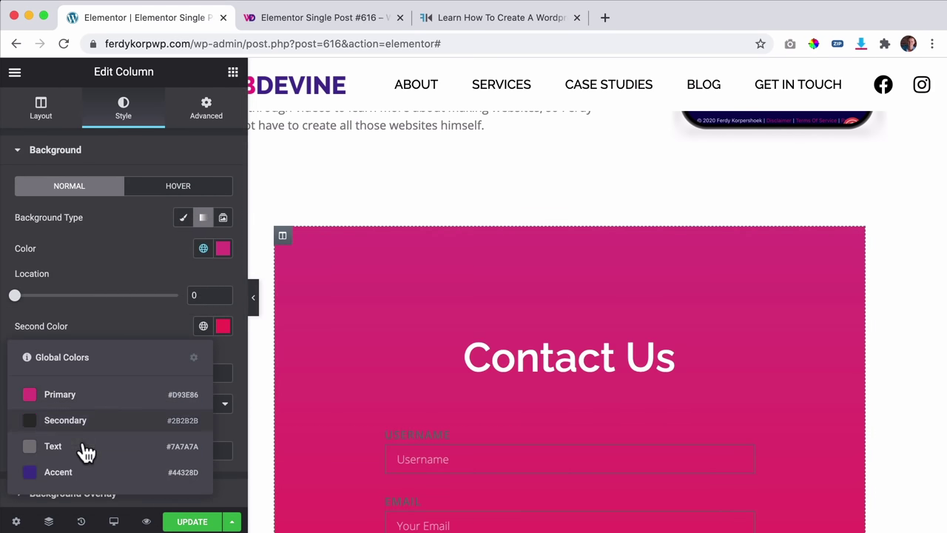
pyautogui.click(80, 472)
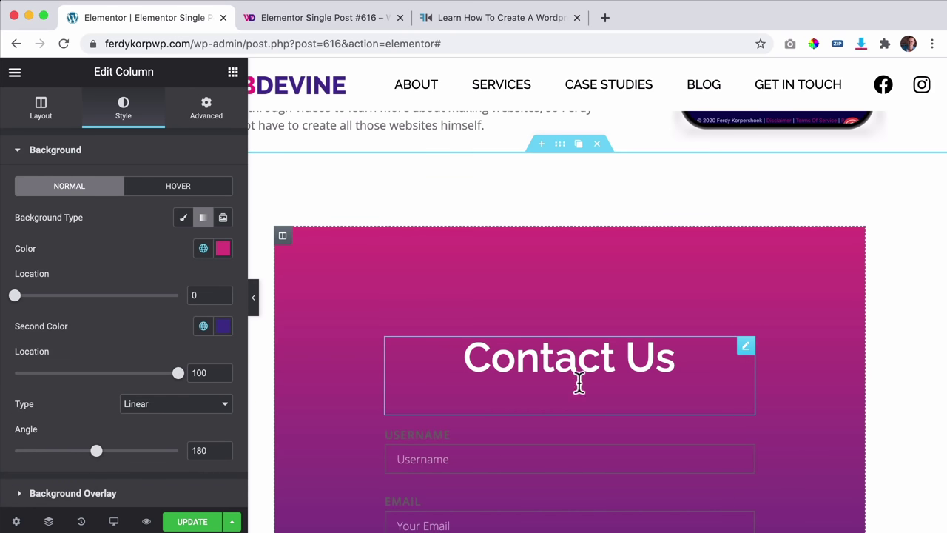
# Step: Set the label text color of the contact form to white (#FFFFFF)
pyautogui.scroll(-3, 580, 382)
pyautogui.click(513, 376)
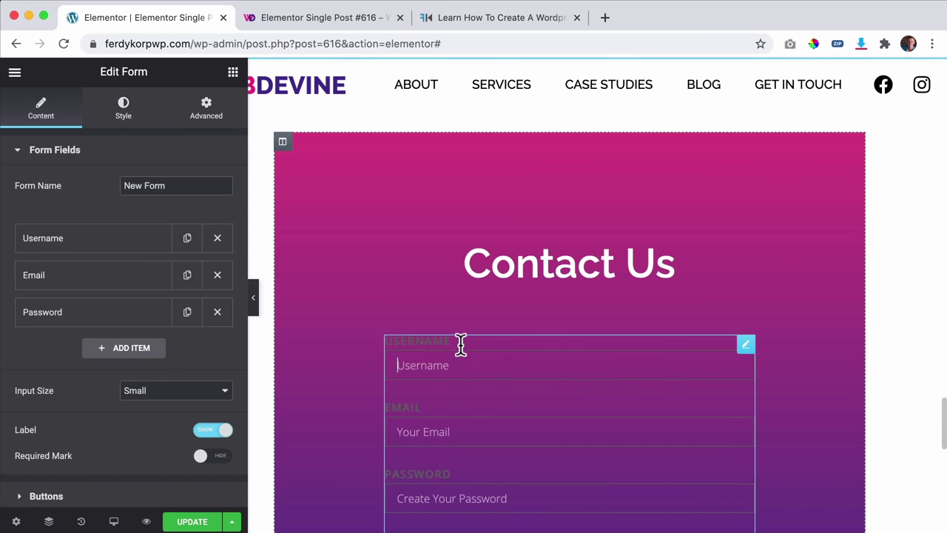
pyautogui.click(128, 118)
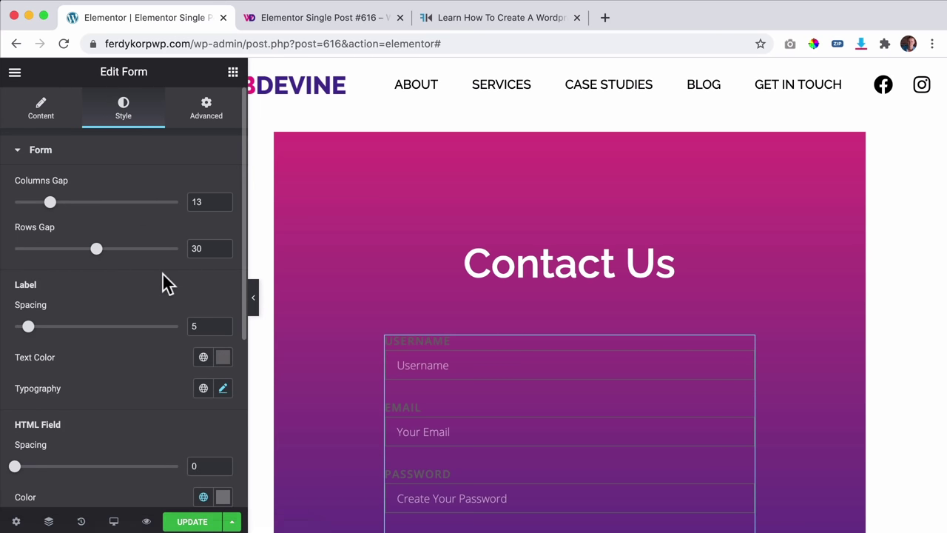
pyautogui.scroll(-2, 178, 280)
pyautogui.click(222, 285)
pyautogui.moveTo(133, 355); pyautogui.dragTo(22, 322)
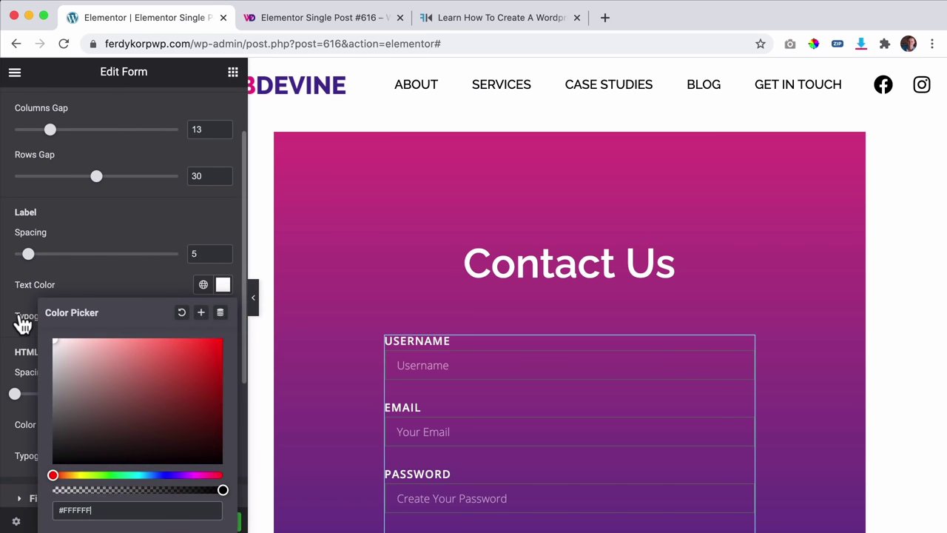
pyautogui.click(155, 289)
pyautogui.scroll(-2, 161, 287)
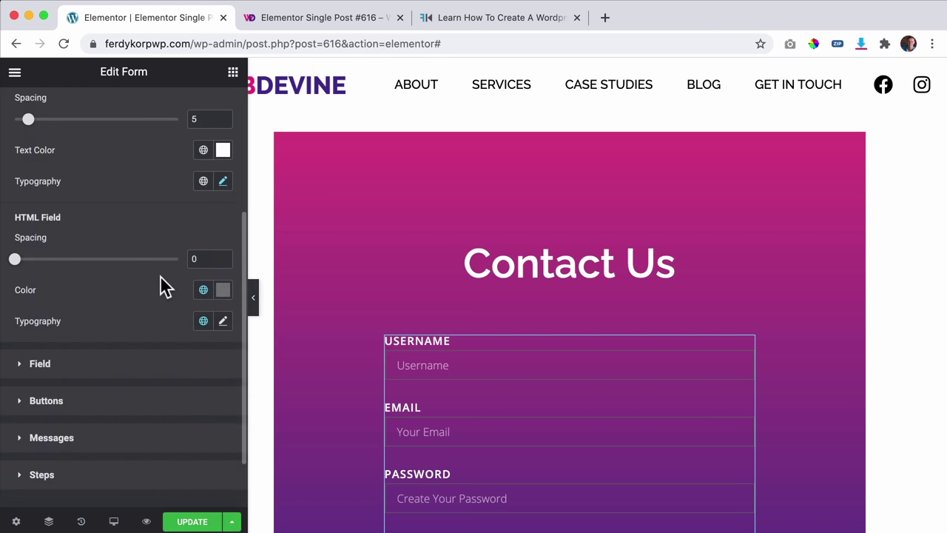
# Step: Hide the field labels of the contact form
pyautogui.scroll(3, 162, 285)
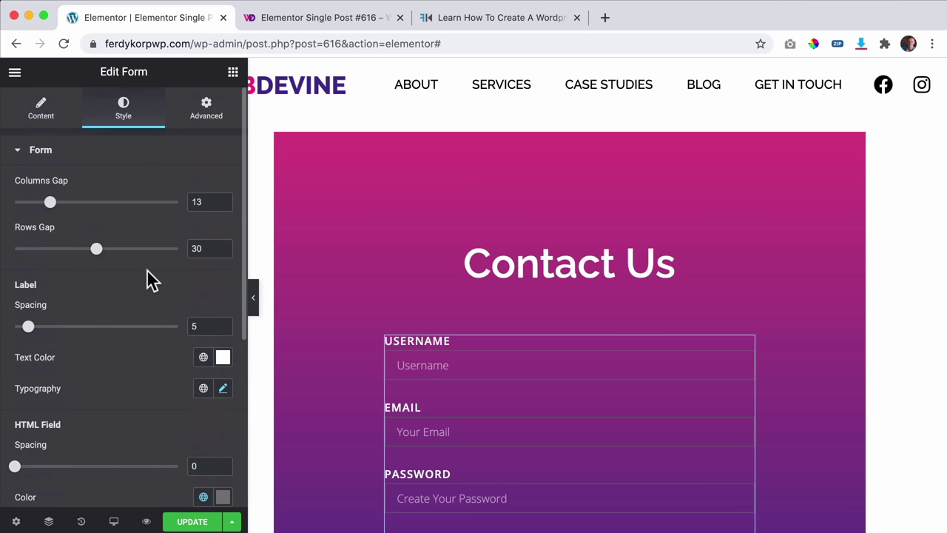
pyautogui.click(43, 122)
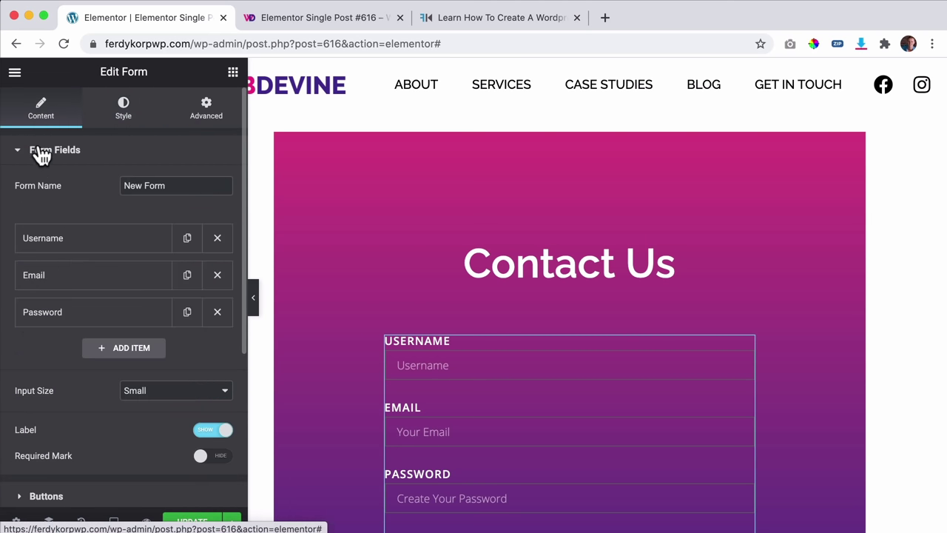
pyautogui.click(219, 437)
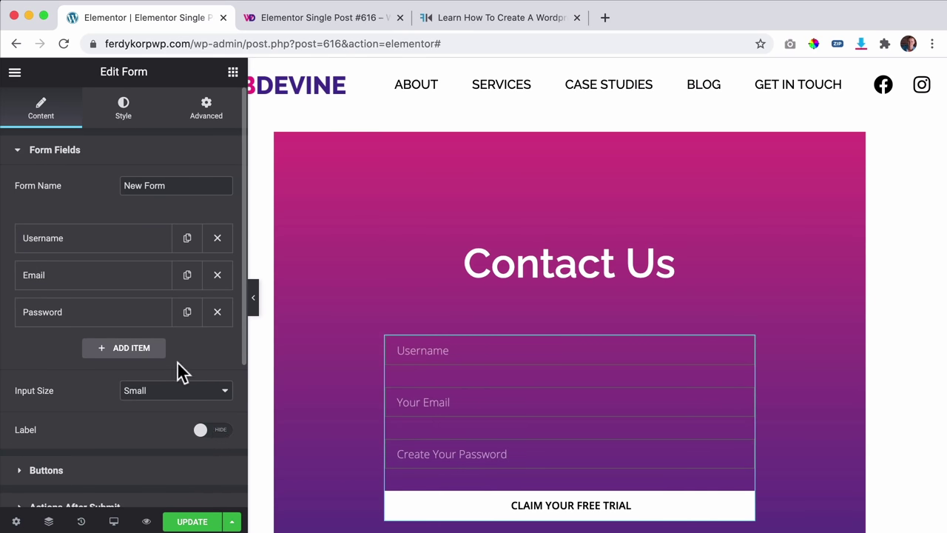
# Step: Change the label and placeholder of the form's Username field to "Your Name"
pyautogui.click(84, 235)
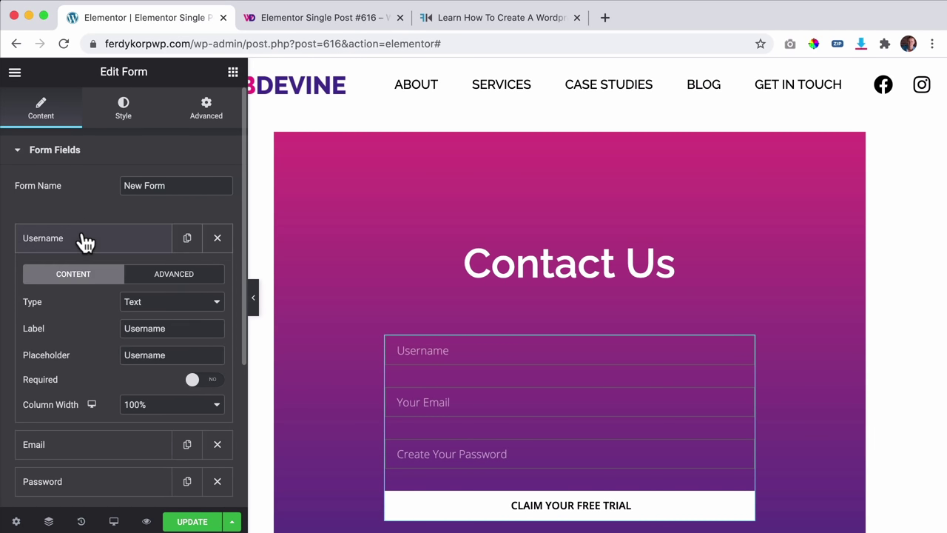
pyautogui.click(164, 307)
pyautogui.click(159, 303)
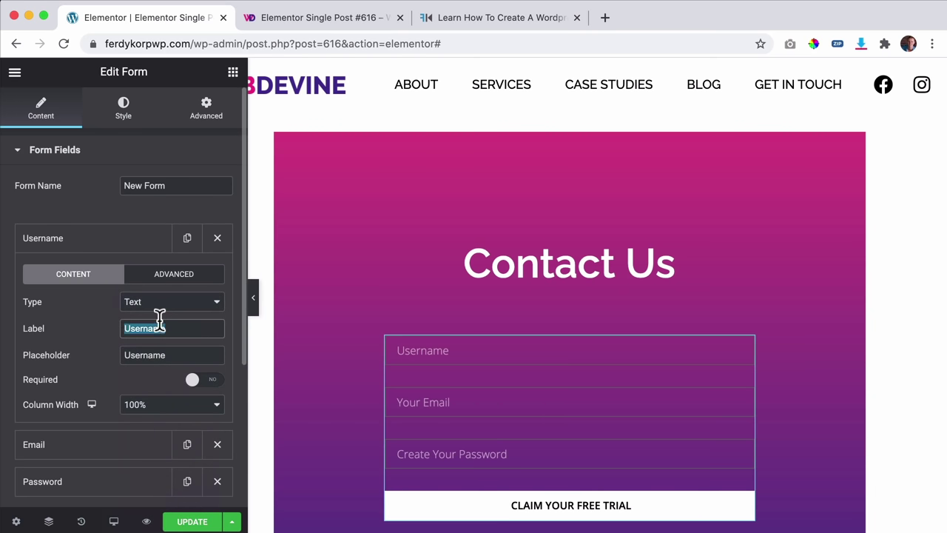
pyautogui.write('N')
pyautogui.press('Tab')
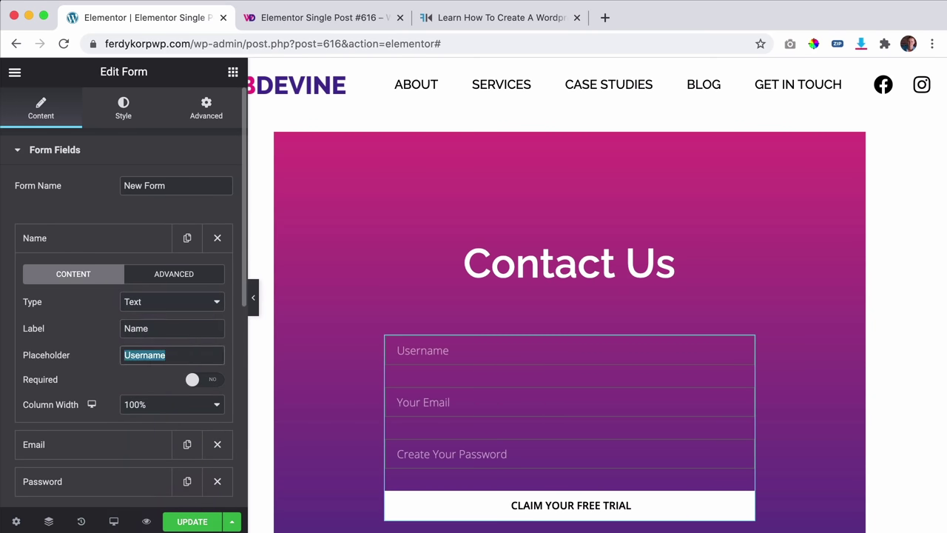
pyautogui.hotkey('shift', 'Tab')
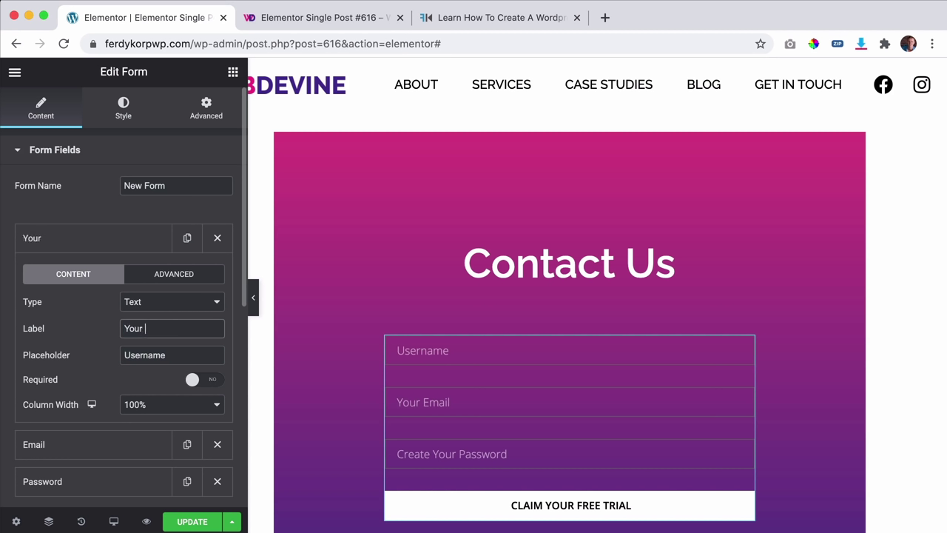
pyautogui.press('Tab')
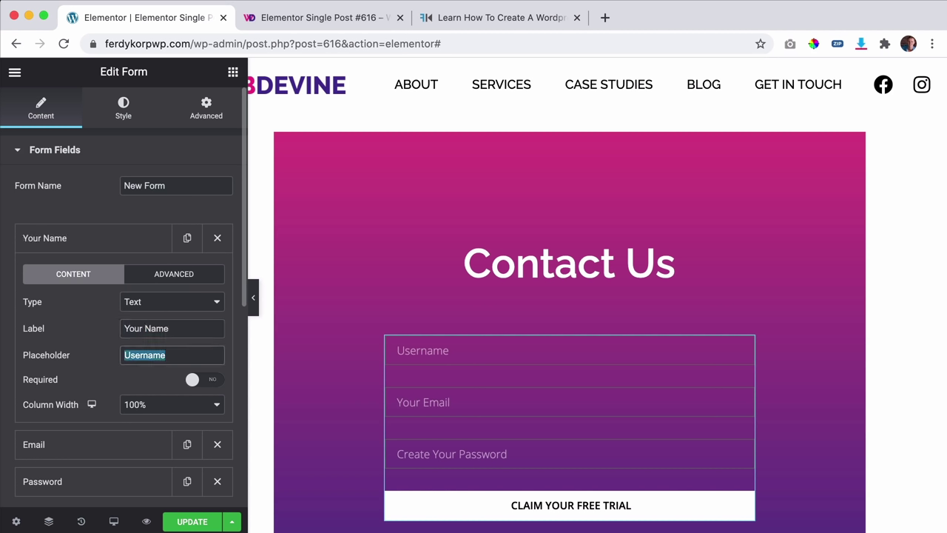
pyautogui.write('Your N')
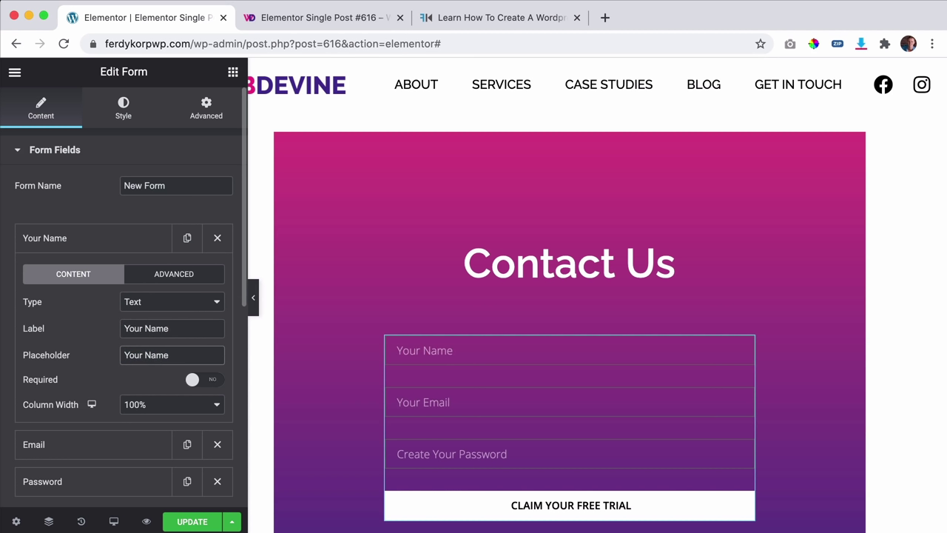
pyautogui.write('ame')
pyautogui.click(105, 243)
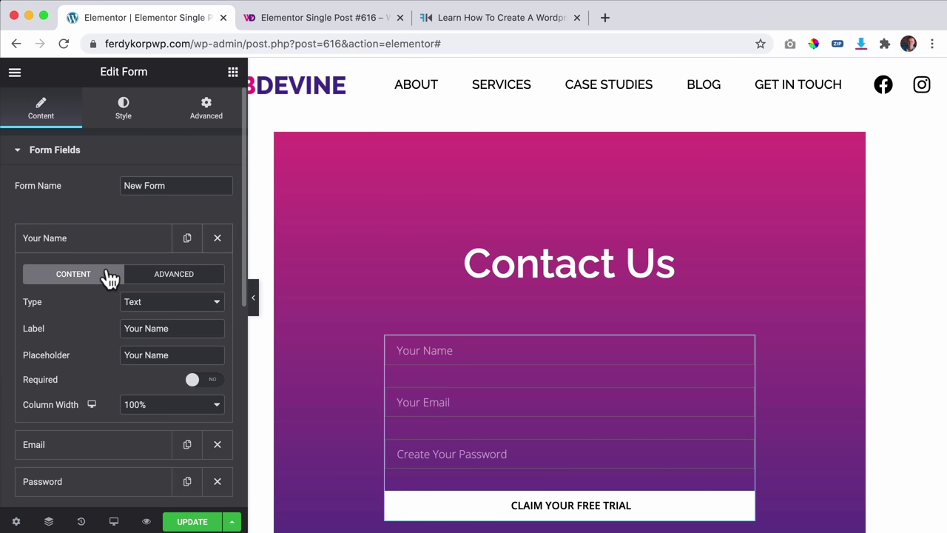
# Step: Remove the form's Password field and add a new field of type Textarea
pyautogui.scroll(-5, 106, 271)
pyautogui.click(215, 303)
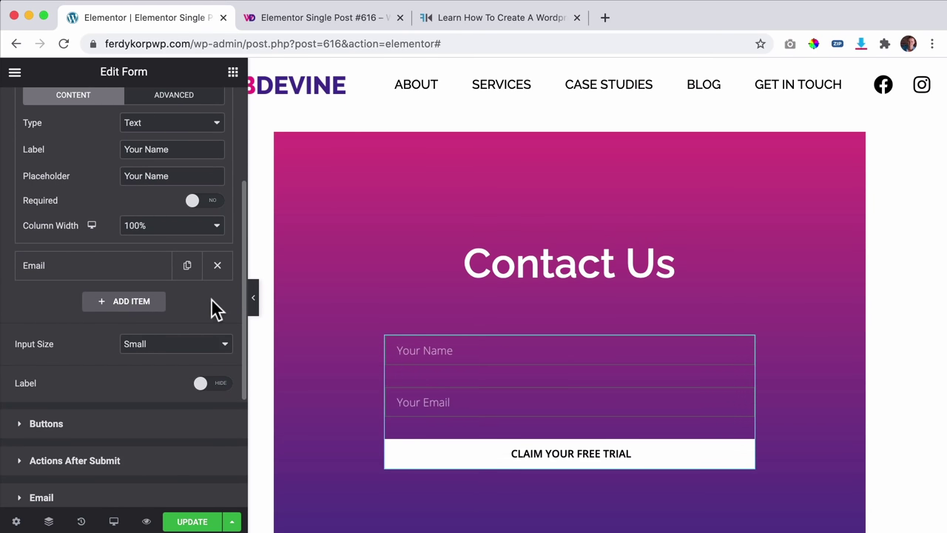
pyautogui.click(133, 303)
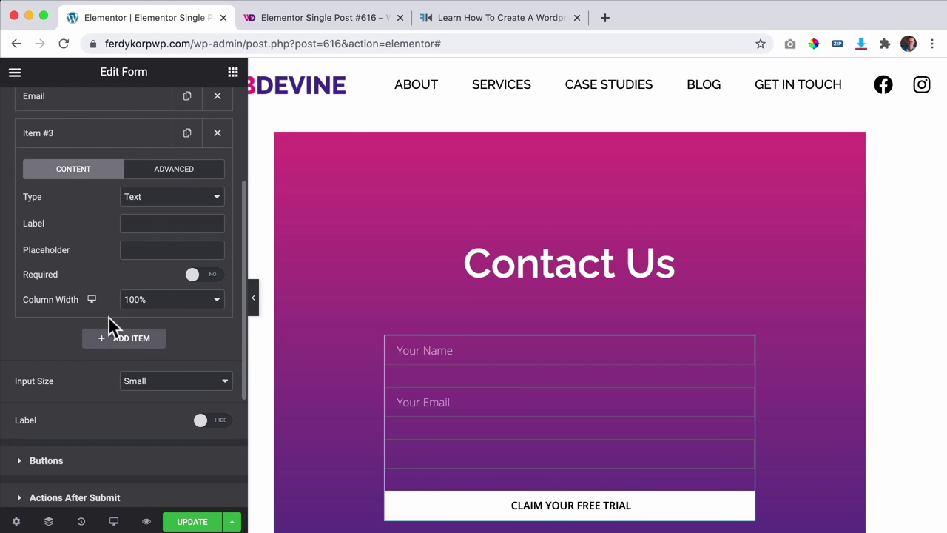
pyautogui.click(162, 199)
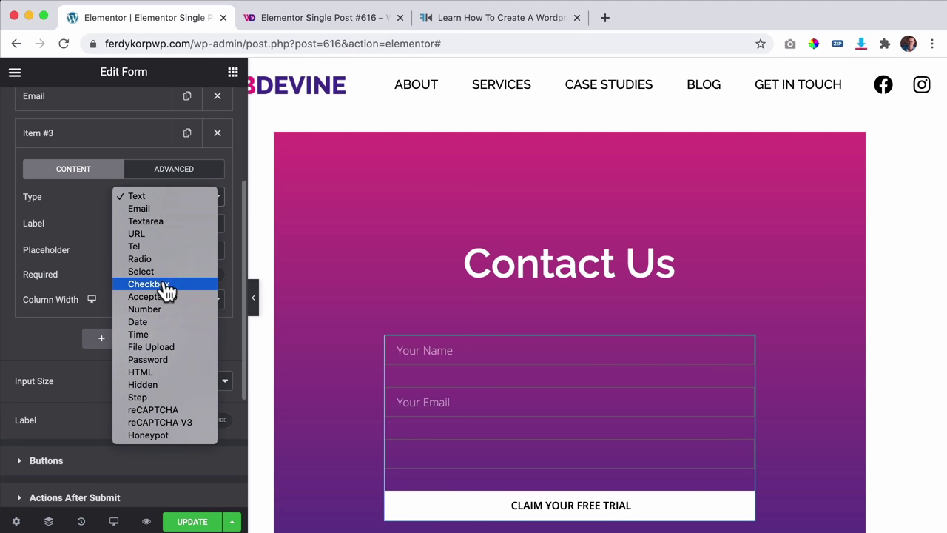
pyautogui.click(163, 222)
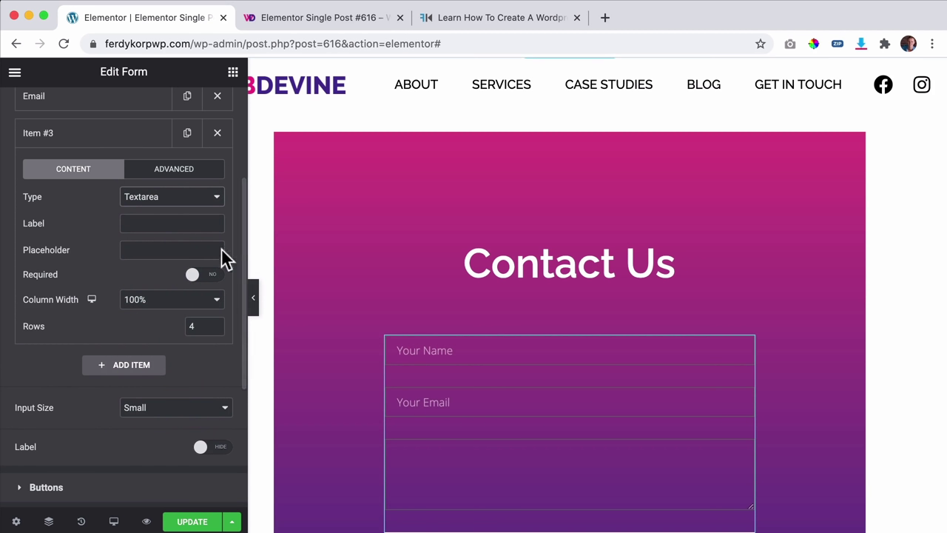
# Step: Set the placeholder of the form's Textarea field to "Your Message"
pyautogui.click(145, 251)
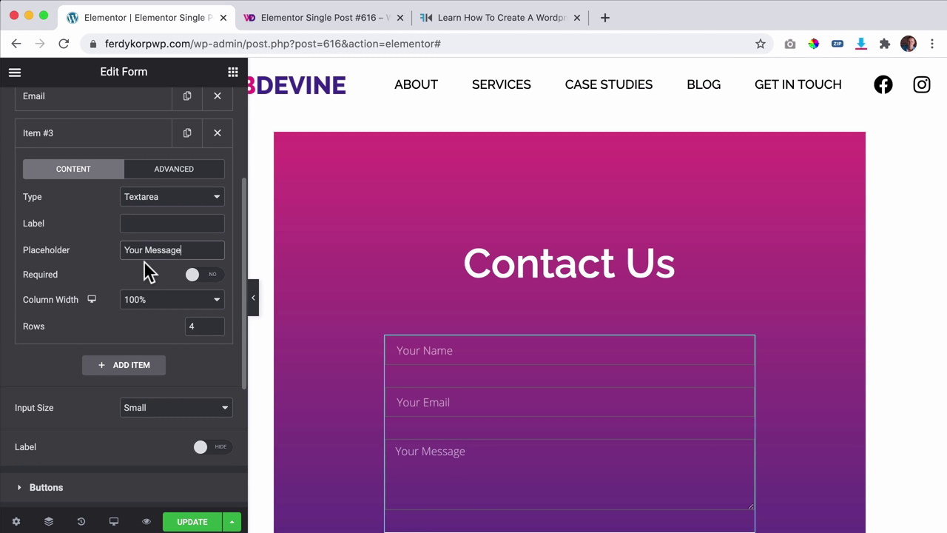
pyautogui.scroll(-1, 148, 272)
pyautogui.scroll(3, 123, 185)
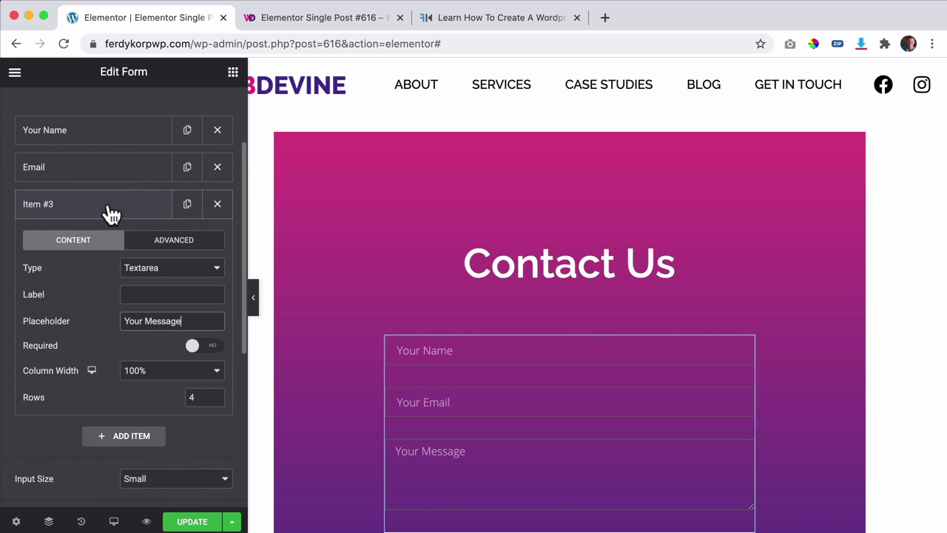
pyautogui.click(108, 207)
# Step: Duplicate the form's Email field and set the copy's placeholder to "On Which Number Can I Reach You"
pyautogui.click(186, 167)
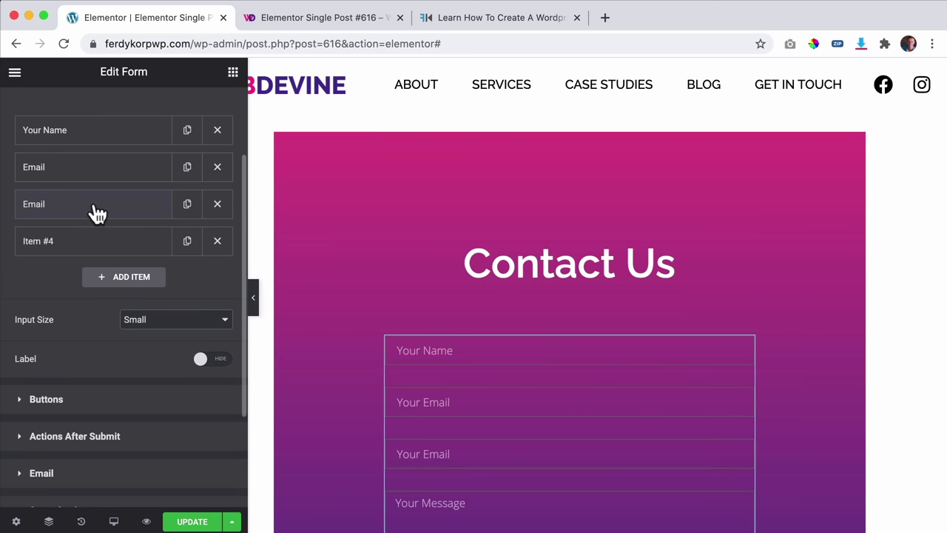
pyautogui.click(115, 211)
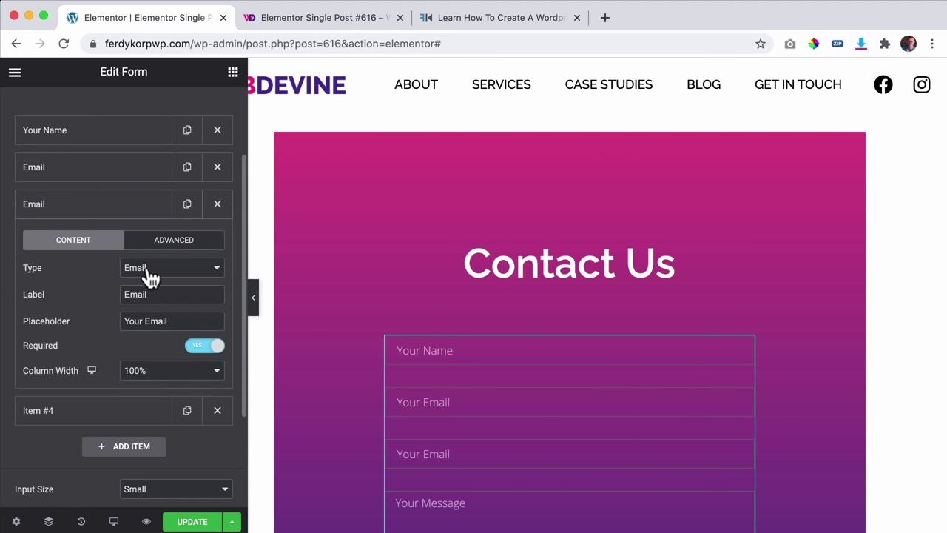
pyautogui.press('Tab')
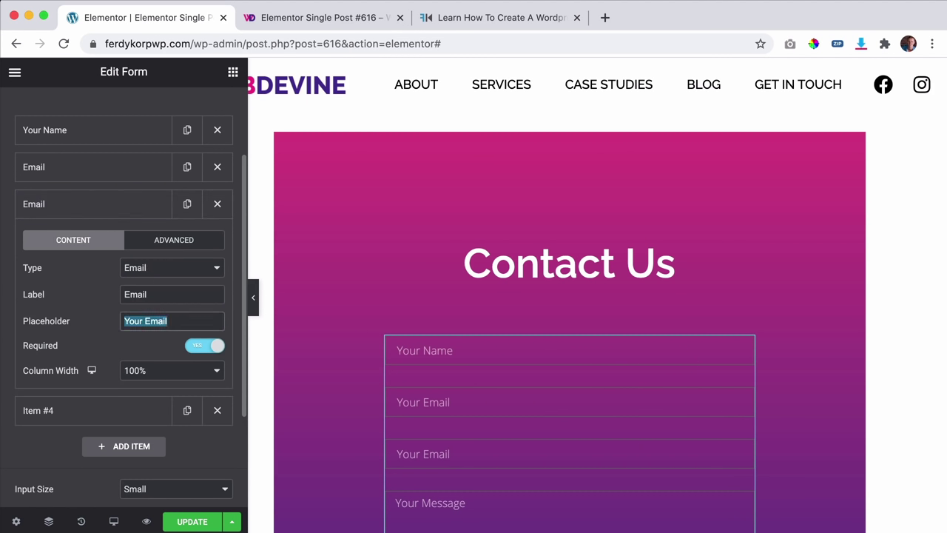
pyautogui.write('On Which')
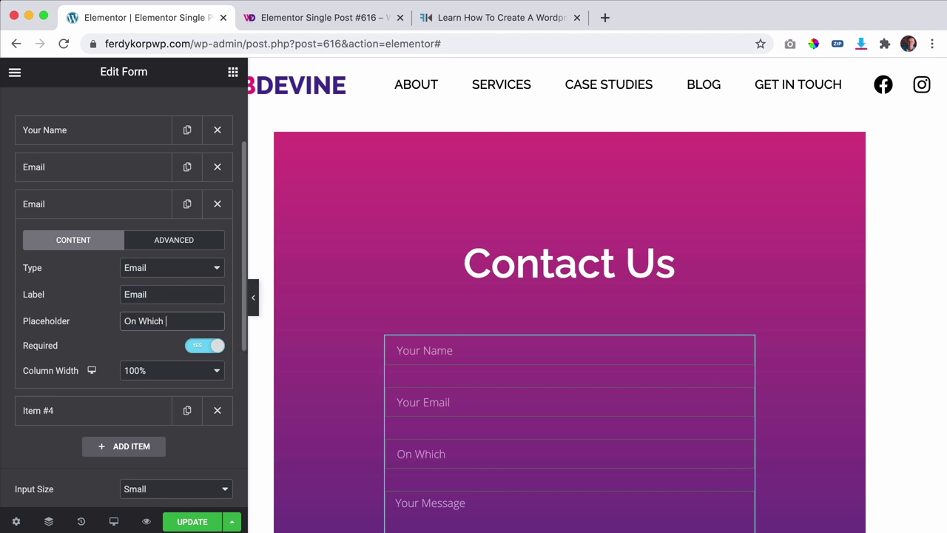
pyautogui.write(' Number Can')
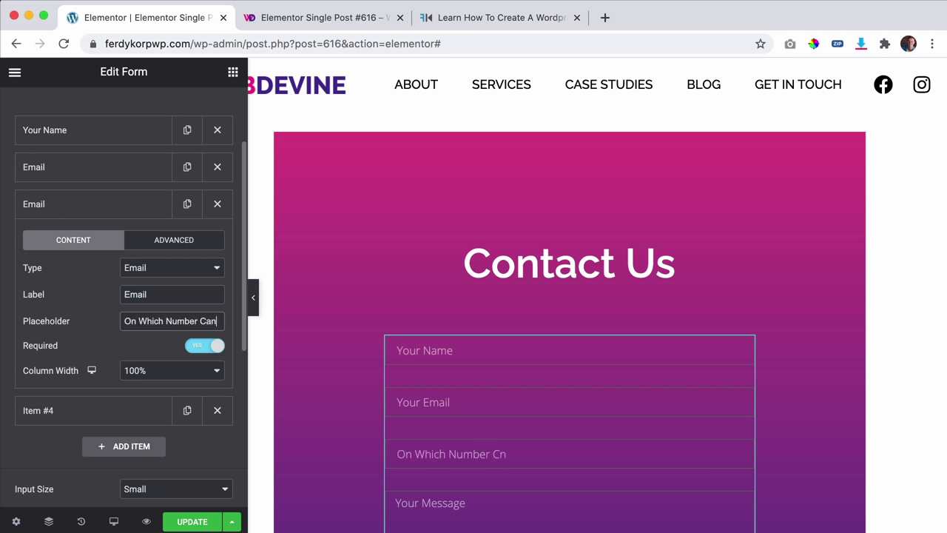
pyautogui.write(' I R')
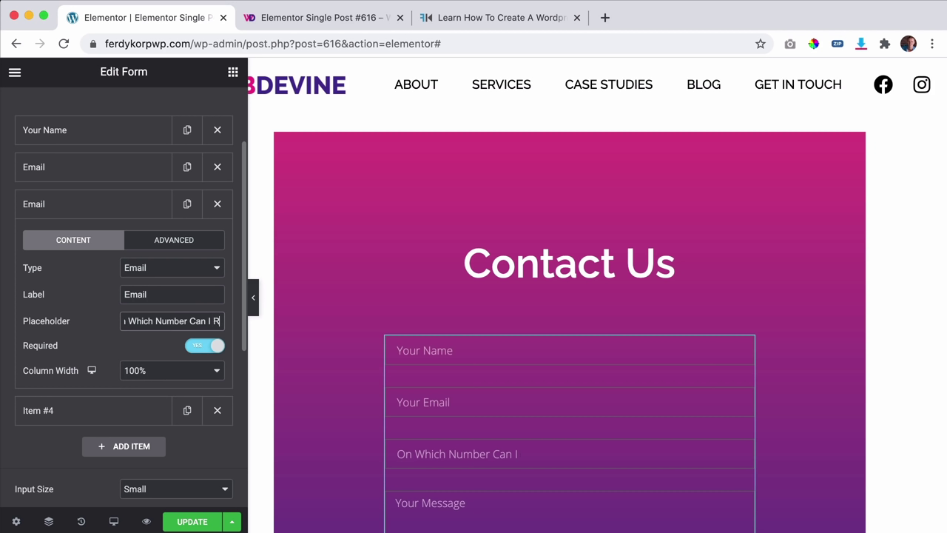
pyautogui.write('each You')
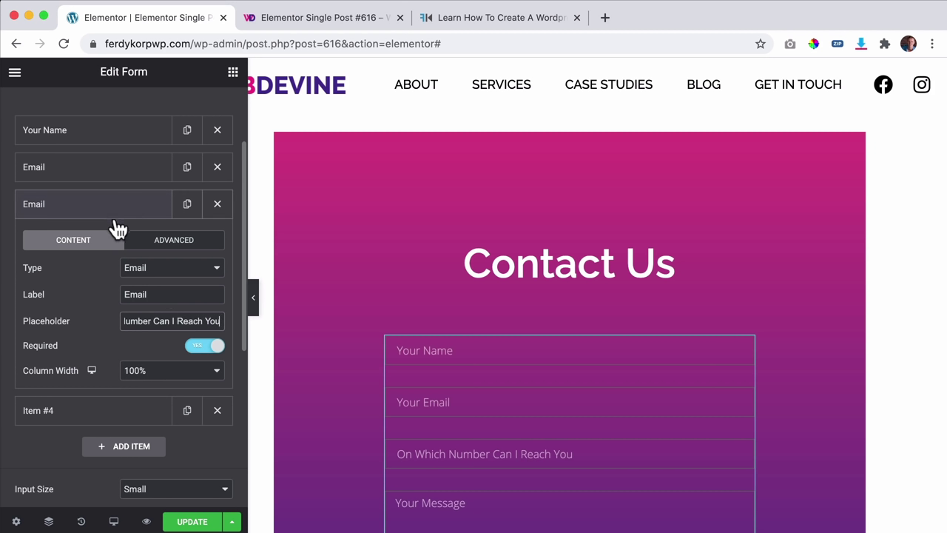
# Step: Change the duplicated field's type to Tel and open its label for editing
pyautogui.click(169, 274)
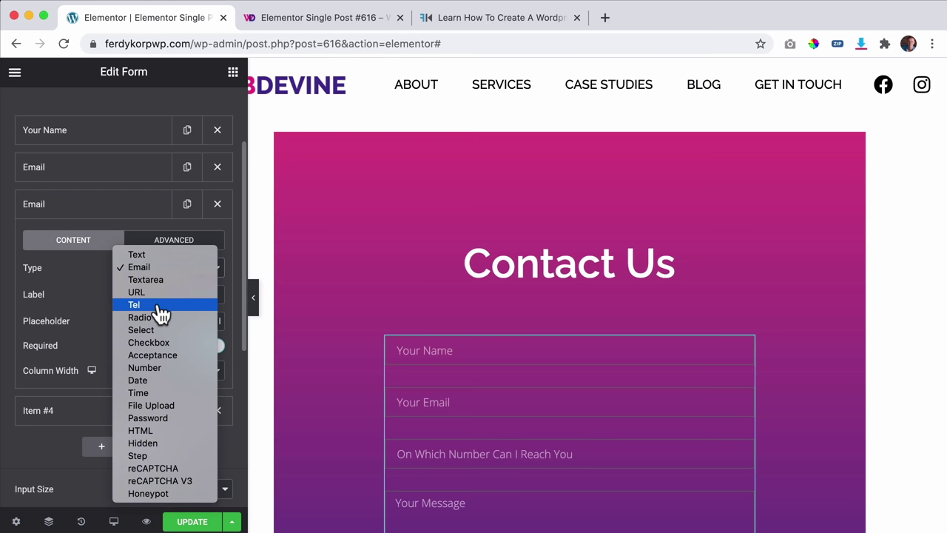
pyautogui.click(162, 309)
pyautogui.click(160, 293)
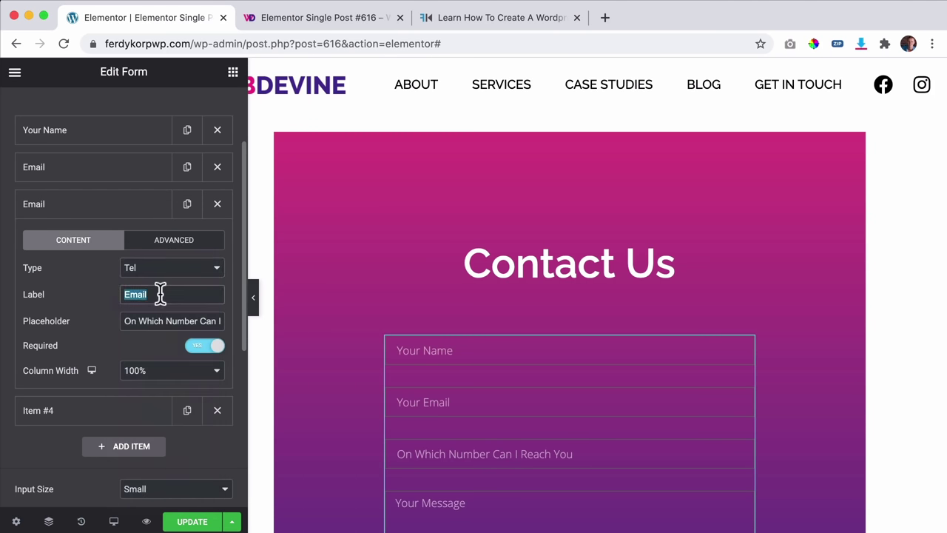
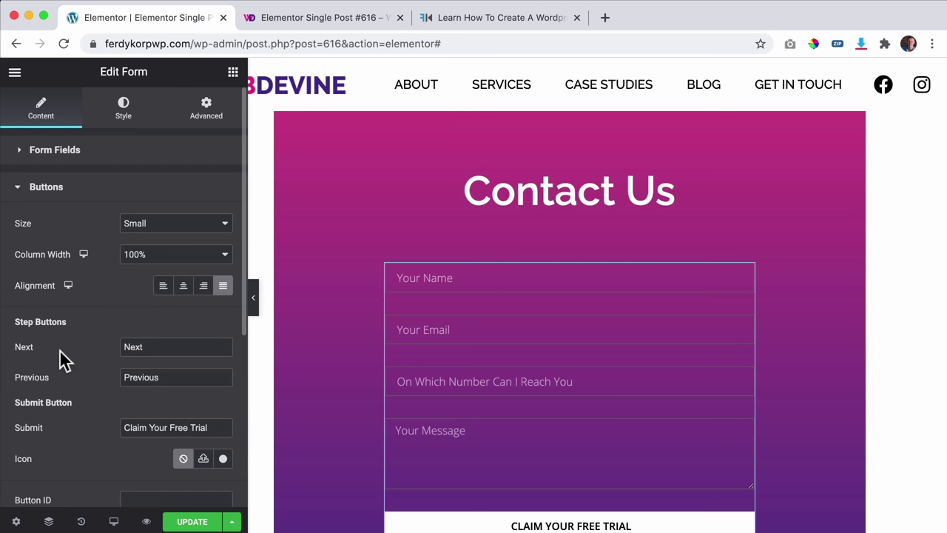
# Step: Change the text of the form's submit button to "Submit"
pyautogui.click(162, 229)
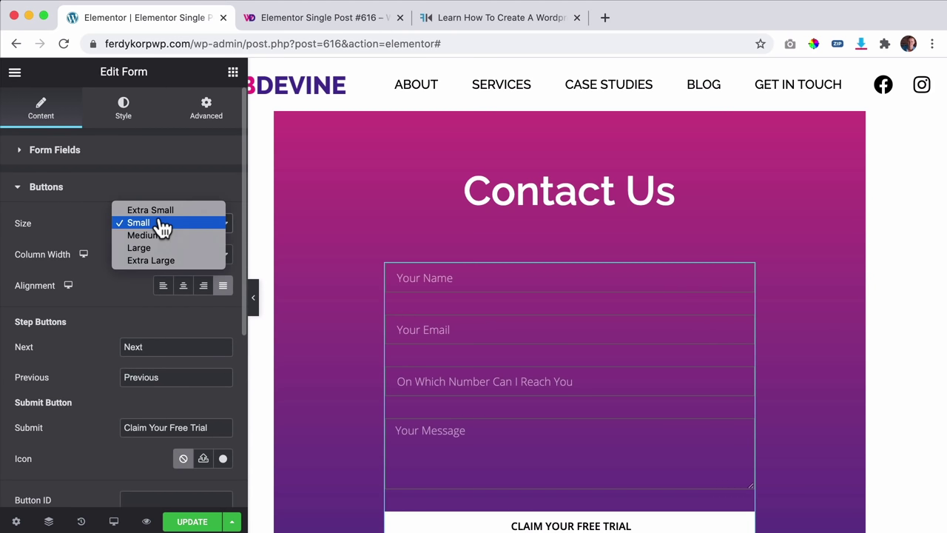
pyautogui.click(119, 333)
pyautogui.scroll(-5, 162, 314)
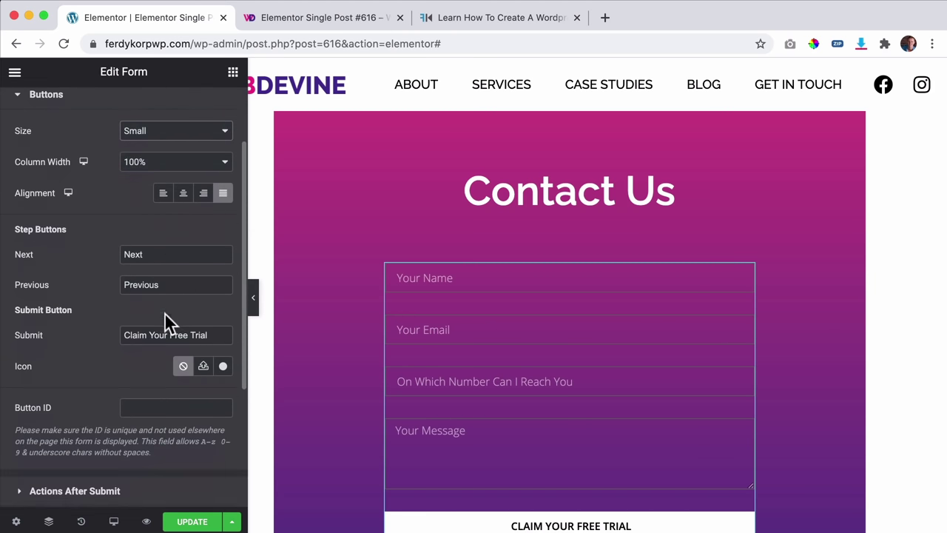
pyautogui.moveTo(149, 275); pyautogui.dragTo(164, 275)
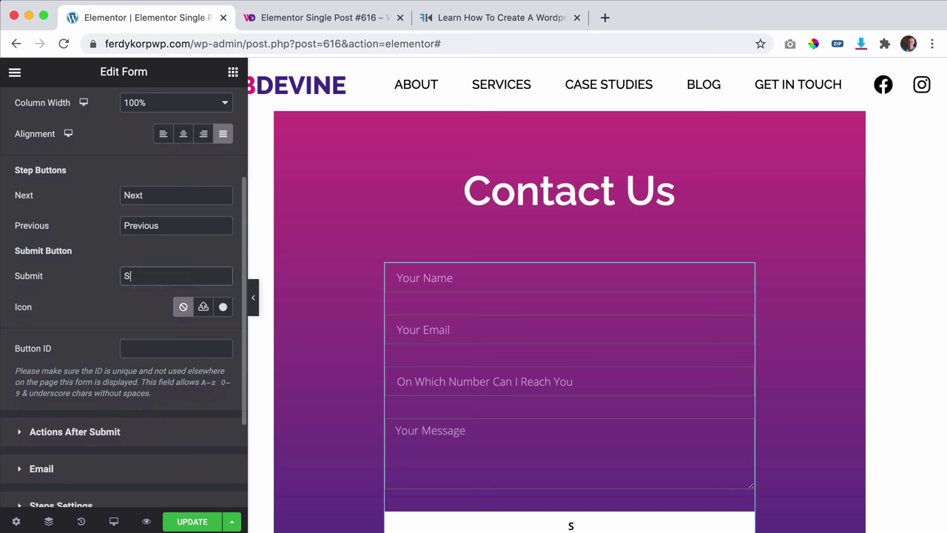
pyautogui.scroll(6, 193, 270)
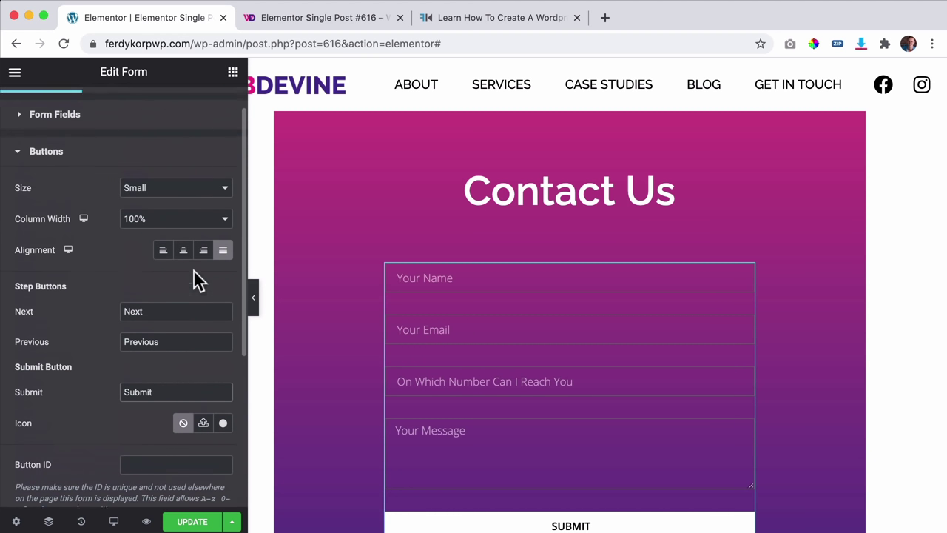
pyautogui.click(100, 188)
# Step: Set the form's HTML Field color to white
pyautogui.click(116, 115)
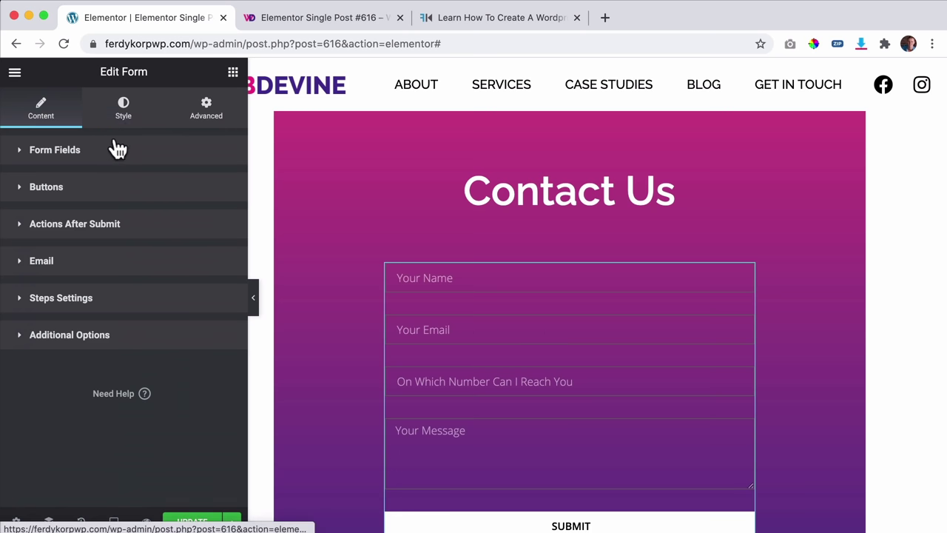
pyautogui.scroll(-5, 110, 226)
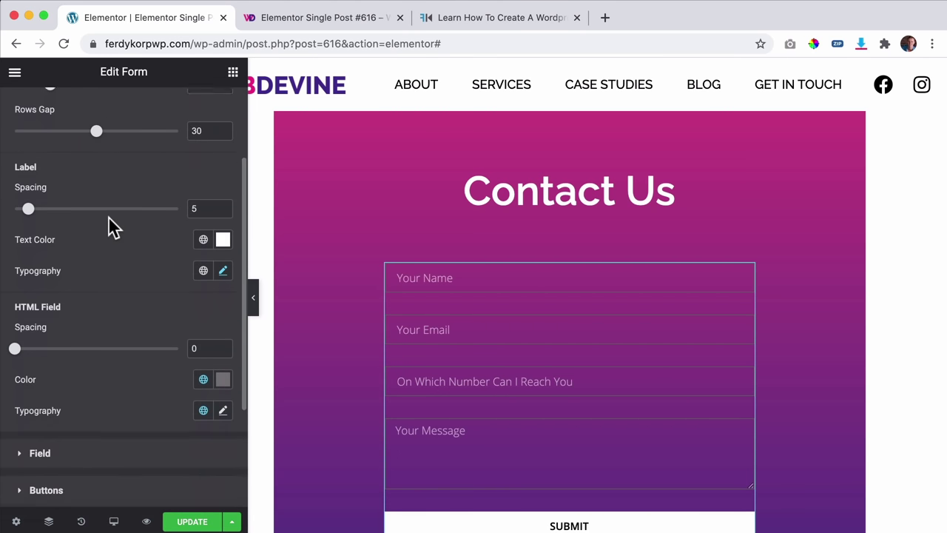
pyautogui.click(221, 318)
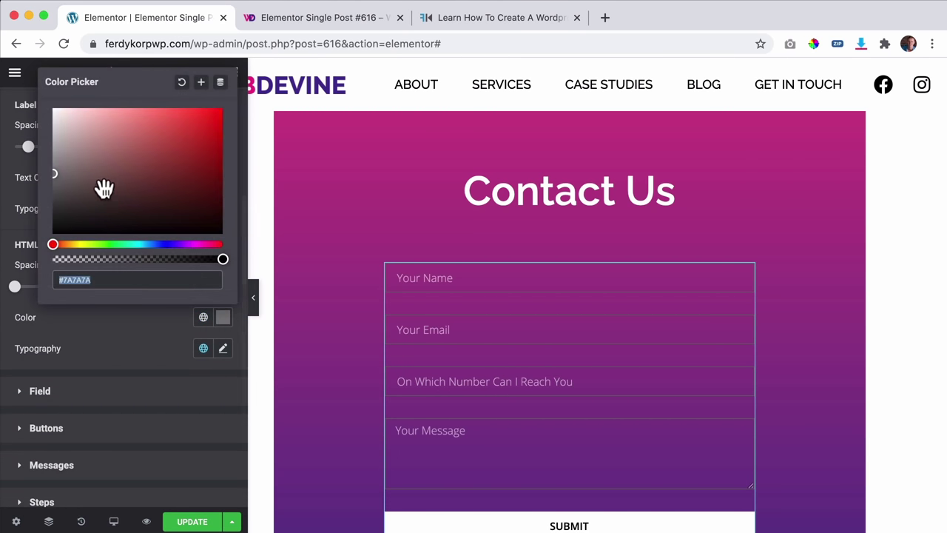
pyautogui.click(149, 333)
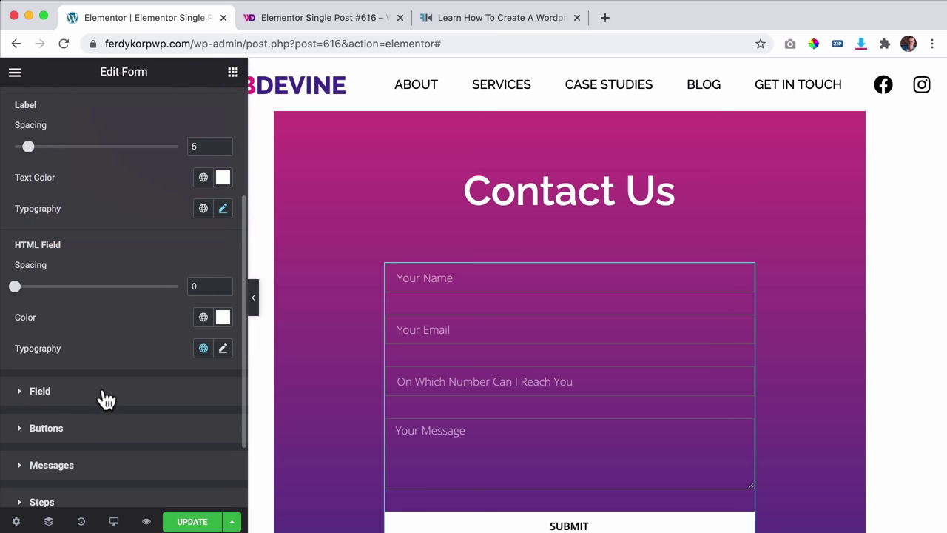
# Step: Set the border color of the form's fields to white (#FFFFFF)
pyautogui.click(98, 390)
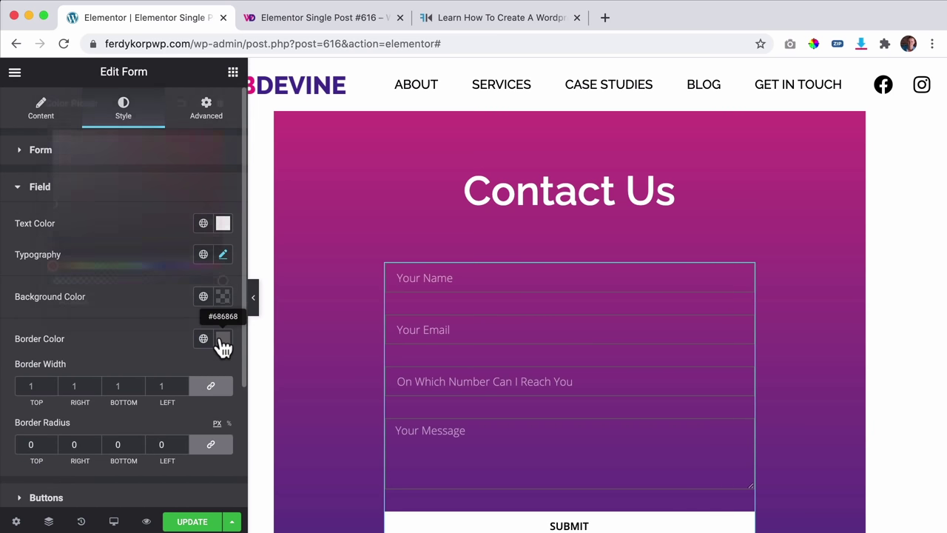
pyautogui.moveTo(102, 190); pyautogui.dragTo(42, 116)
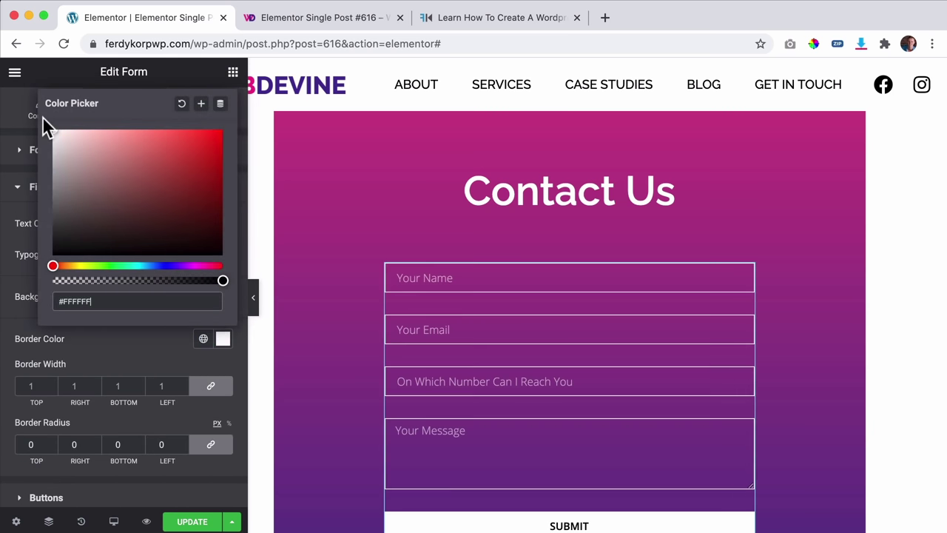
pyautogui.click(159, 350)
# Step: Set the text color and background color of the form's Previous button to the global Primary color
pyautogui.scroll(-5, 157, 350)
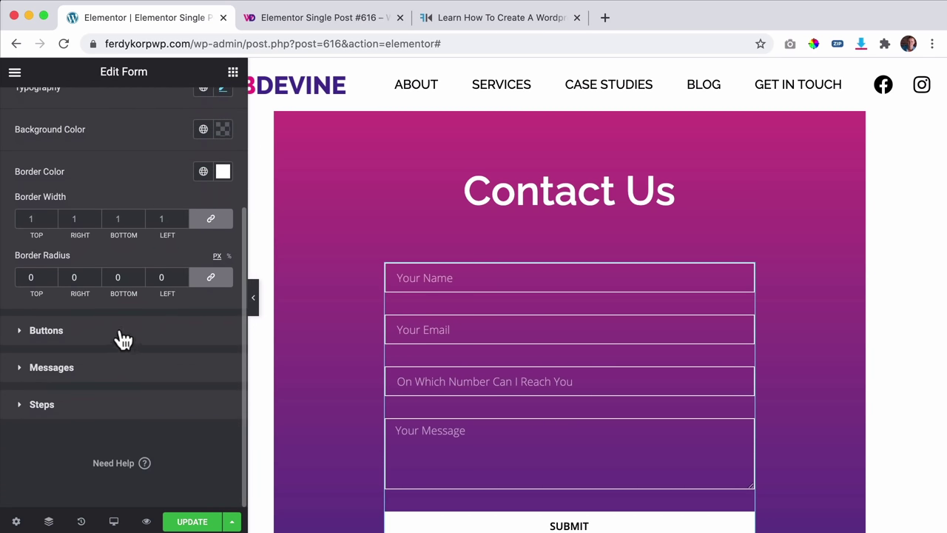
pyautogui.click(122, 333)
pyautogui.scroll(-3, 222, 426)
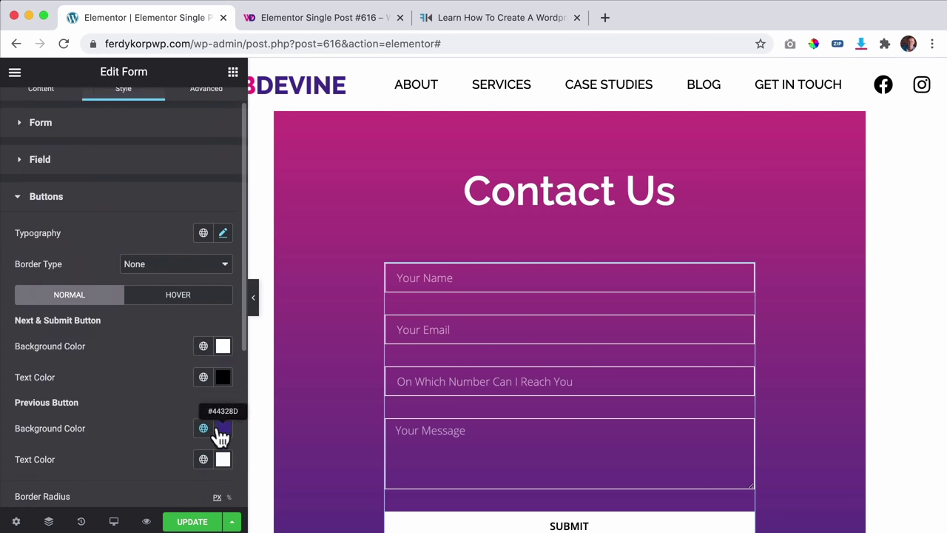
pyautogui.click(204, 407)
pyautogui.click(60, 294)
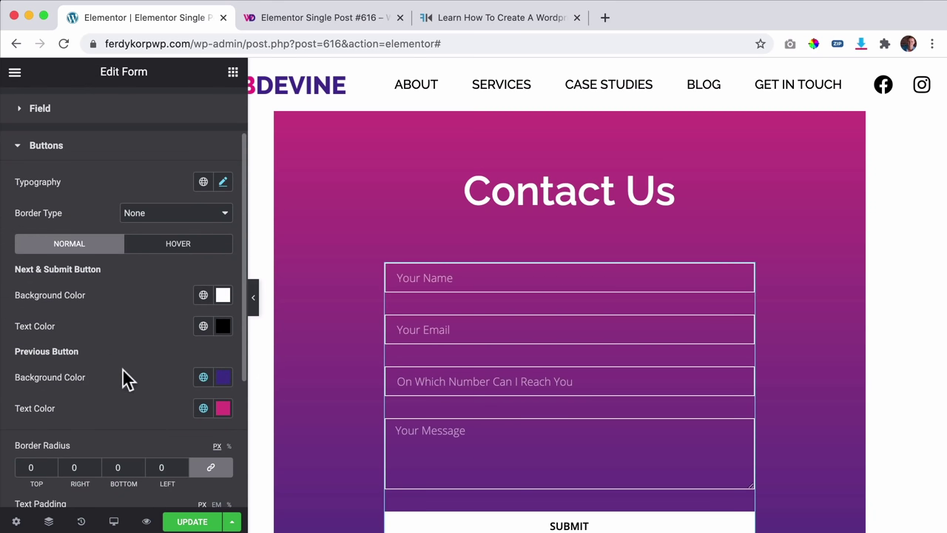
pyautogui.click(204, 378)
pyautogui.click(91, 271)
# Step: Set the Next & Submit button's background to the global Primary color and its hover background to the global Accent color
pyautogui.click(204, 296)
pyautogui.click(68, 362)
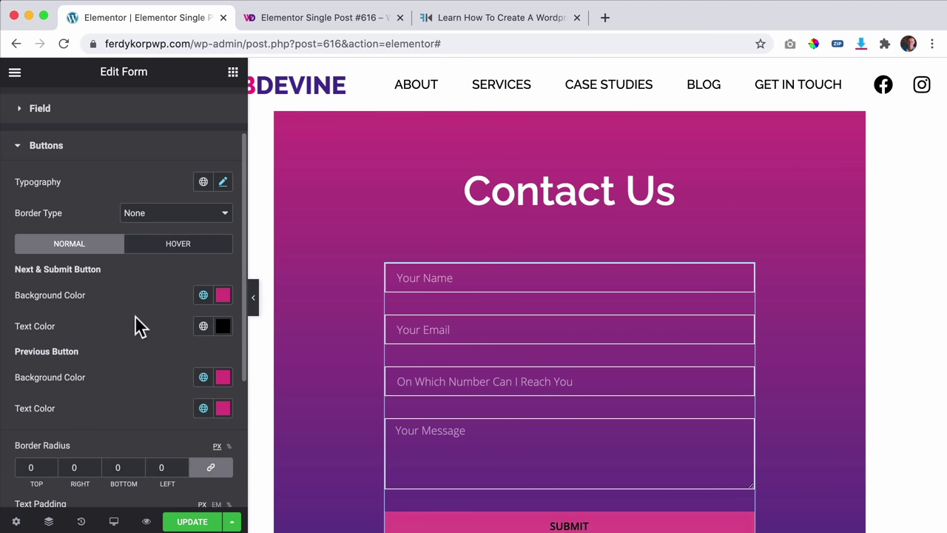
pyautogui.click(168, 250)
pyautogui.click(204, 295)
pyautogui.click(59, 441)
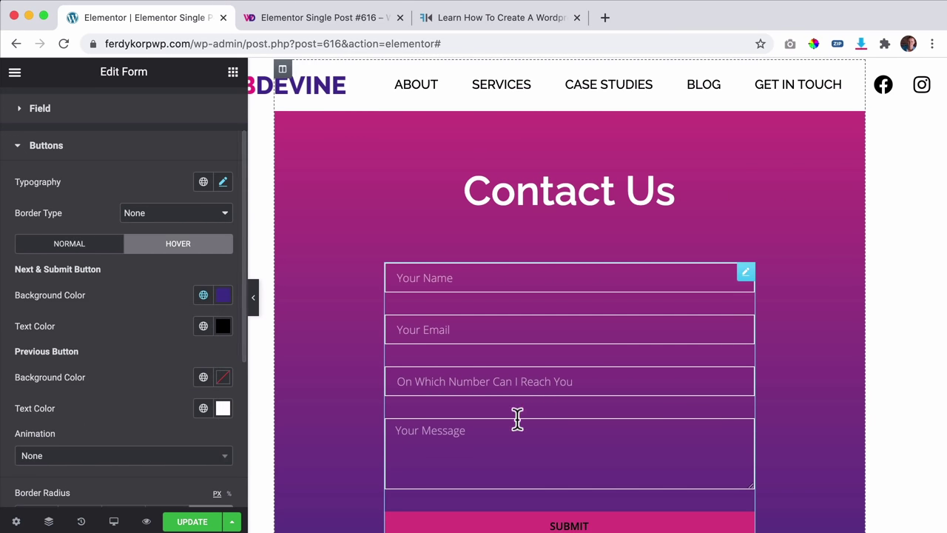
# Step: Set the Next & Submit button's text color to white (#FFFFFF) for both the hover and normal states
pyautogui.click(203, 326)
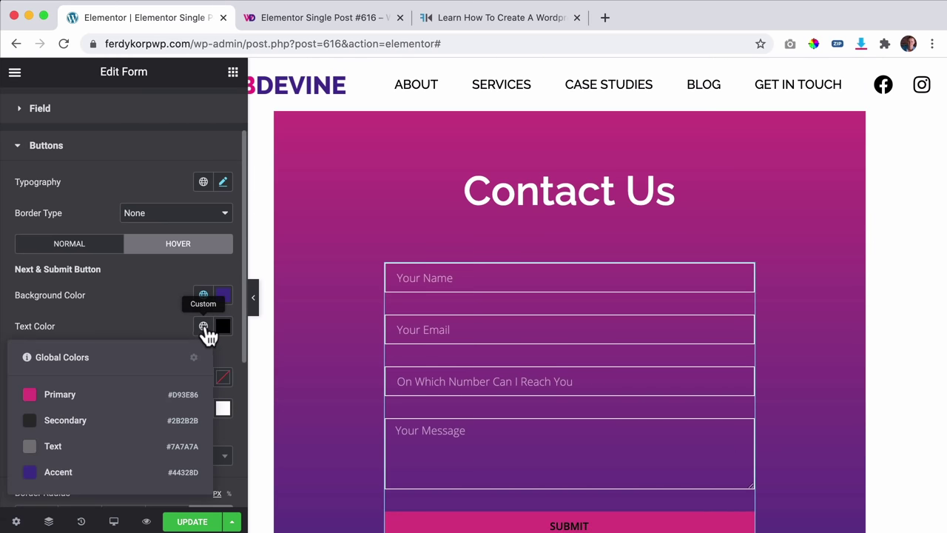
pyautogui.click(204, 326)
pyautogui.click(223, 325)
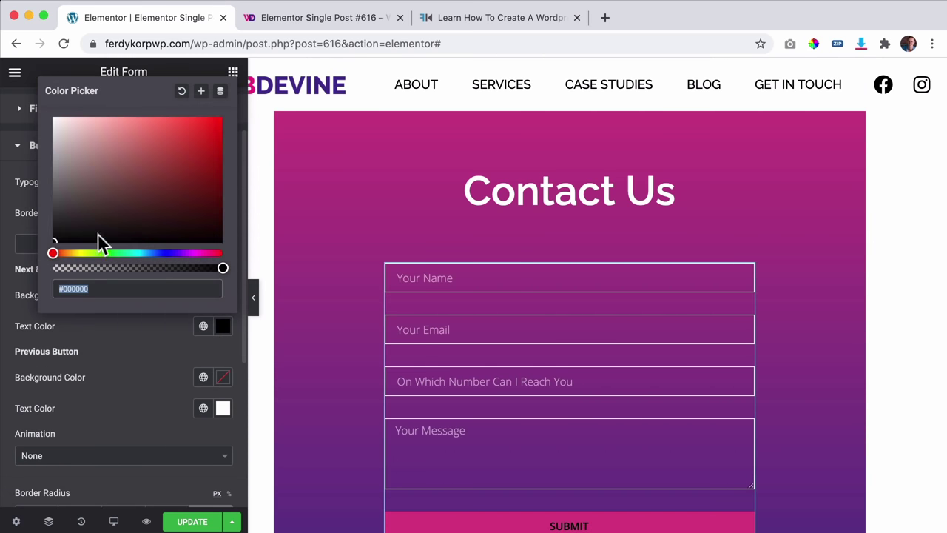
pyautogui.click(110, 326)
pyautogui.scroll(-2, 434, 392)
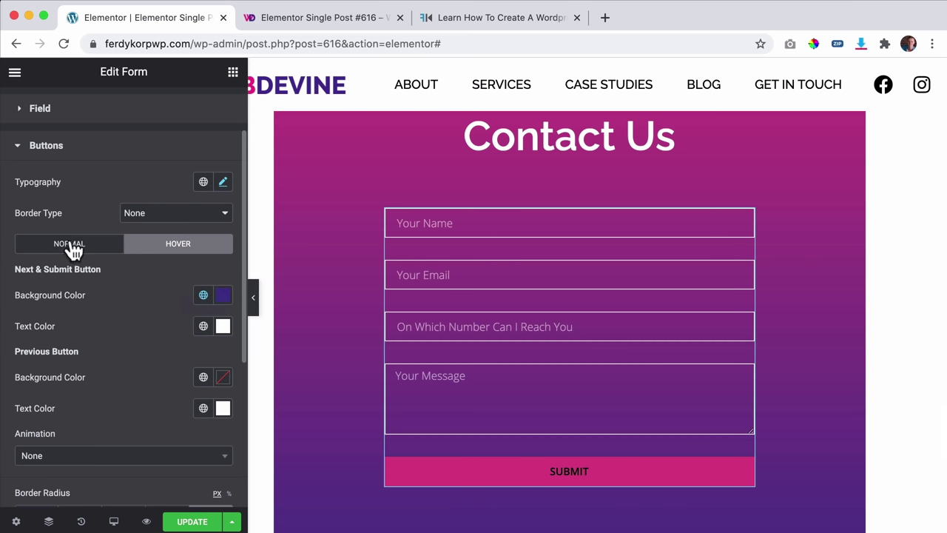
pyautogui.click(69, 244)
pyautogui.click(221, 329)
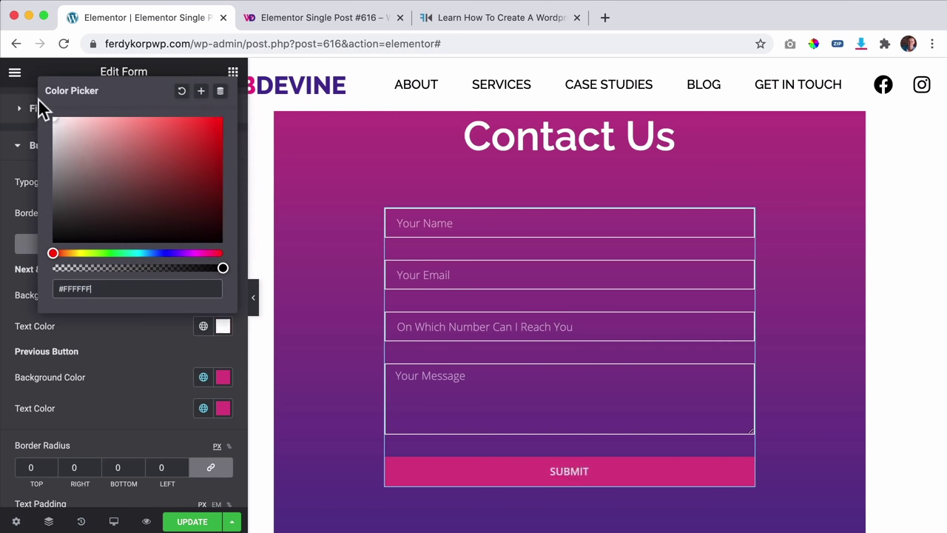
pyautogui.click(129, 340)
pyautogui.scroll(-3, 444, 364)
pyautogui.scroll(6, 440, 365)
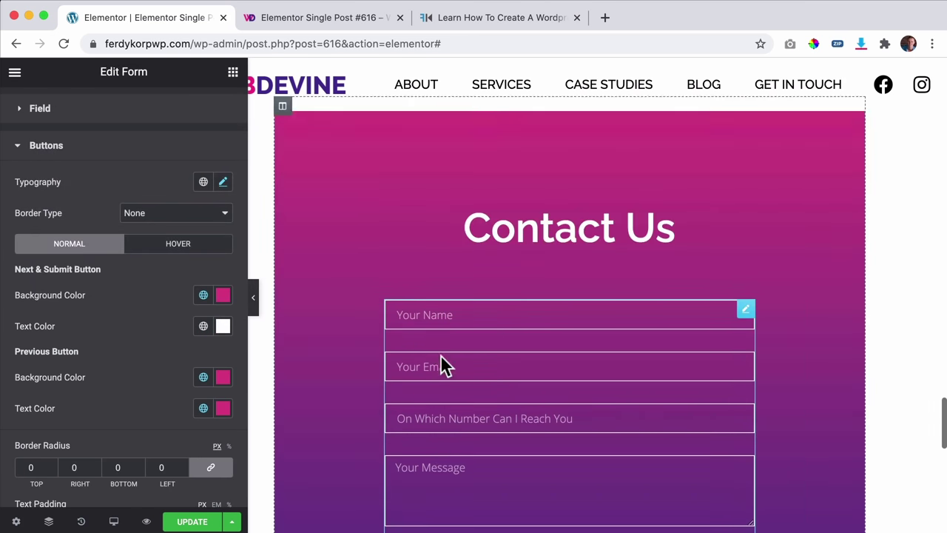
pyautogui.scroll(-5, 440, 359)
pyautogui.scroll(7, 439, 358)
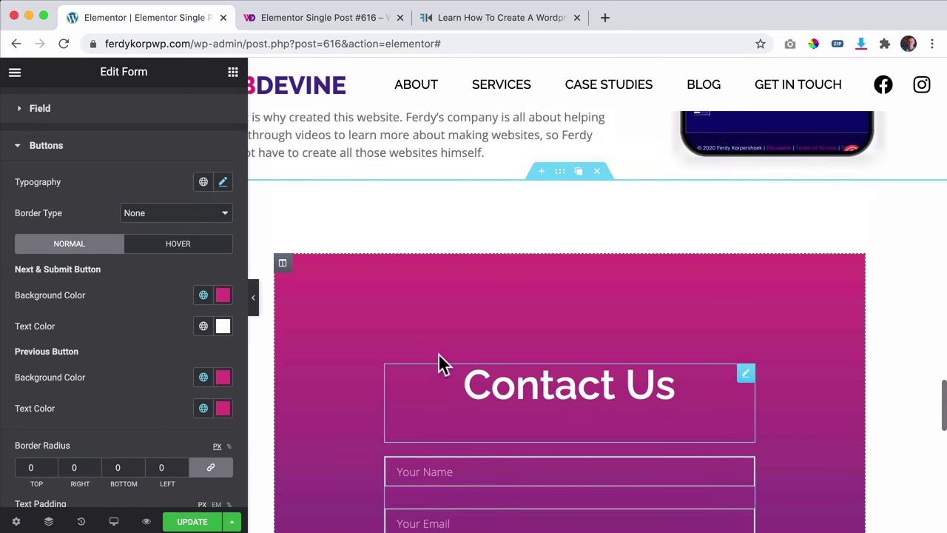
pyautogui.scroll(-5, 439, 353)
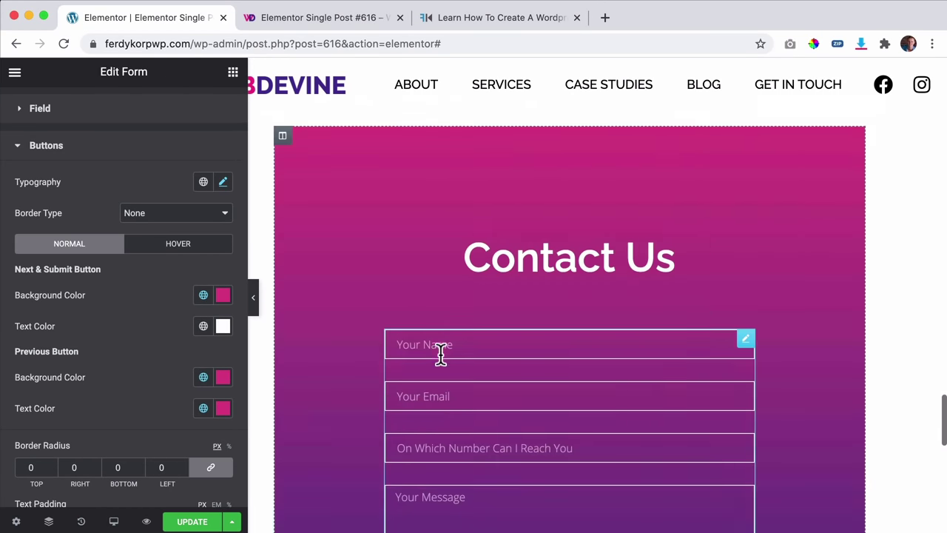
pyautogui.scroll(3, 441, 354)
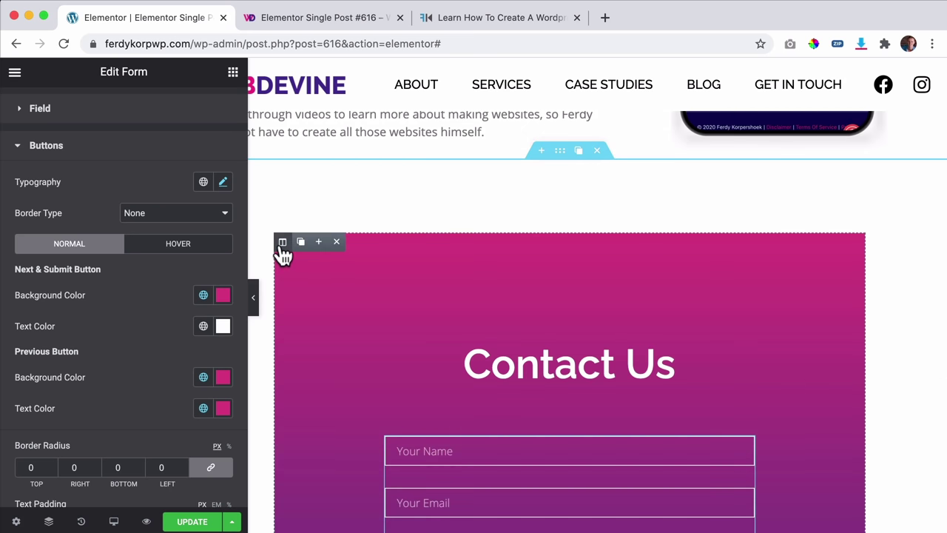
# Step: Clear the boxed content width value of the contact form section
pyautogui.click(282, 243)
pyautogui.click(561, 151)
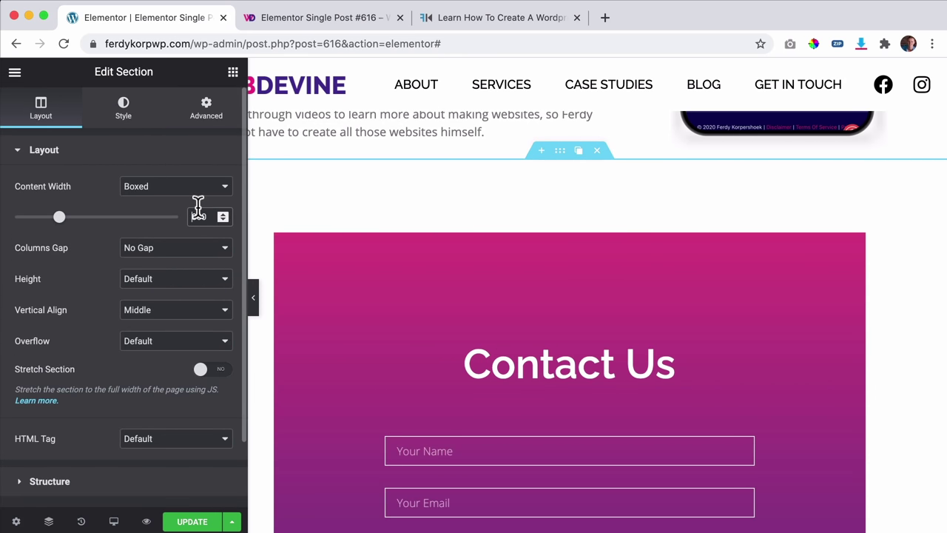
pyautogui.press('BackSpace')
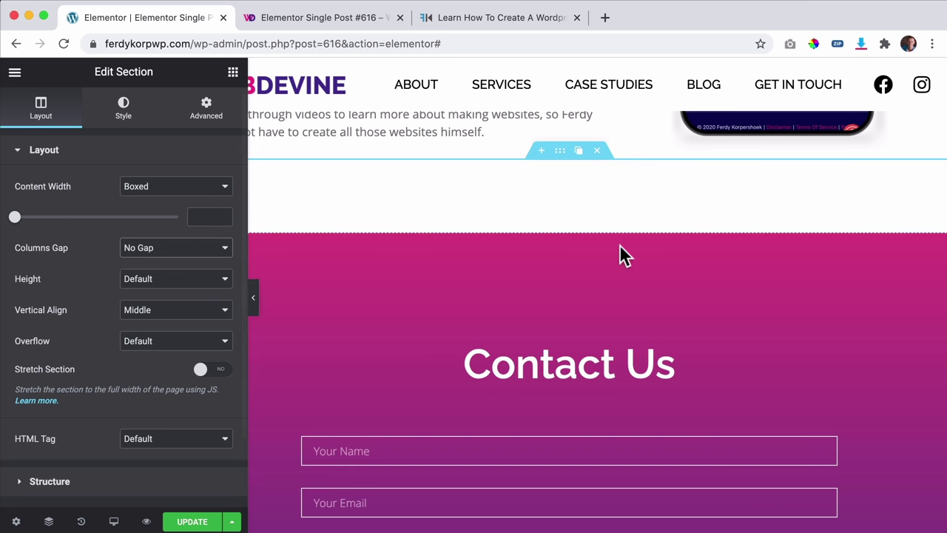
# Step: Set the contact form section's top and bottom padding to 0
pyautogui.click(207, 109)
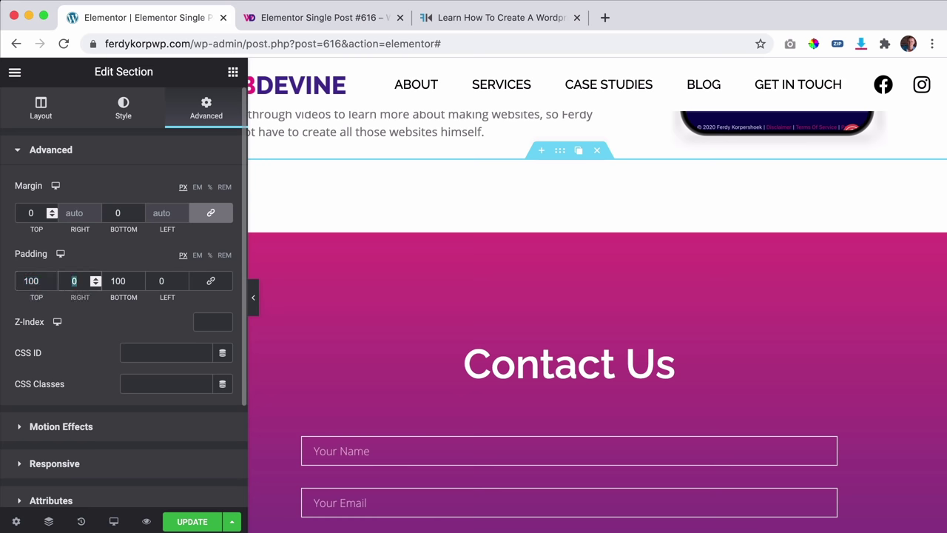
pyautogui.write('0')
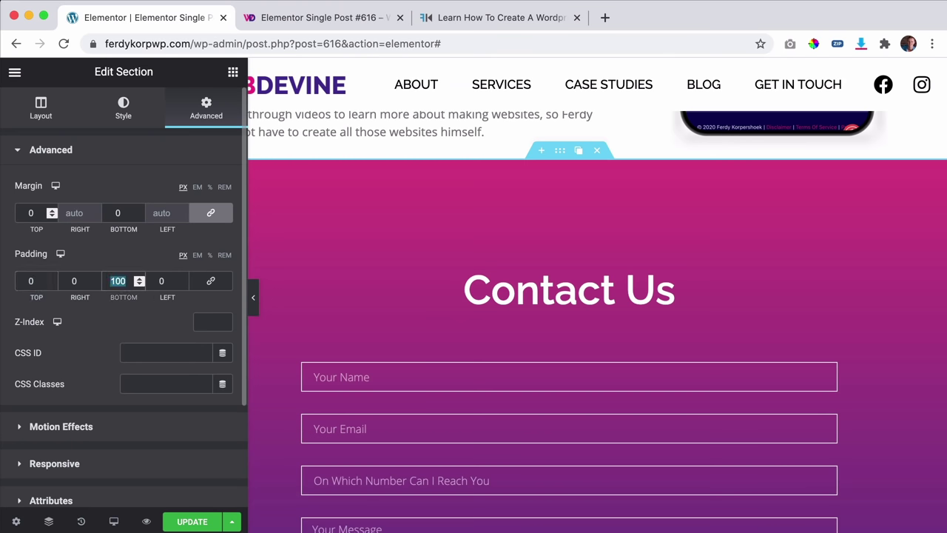
pyautogui.scroll(-7, 476, 224)
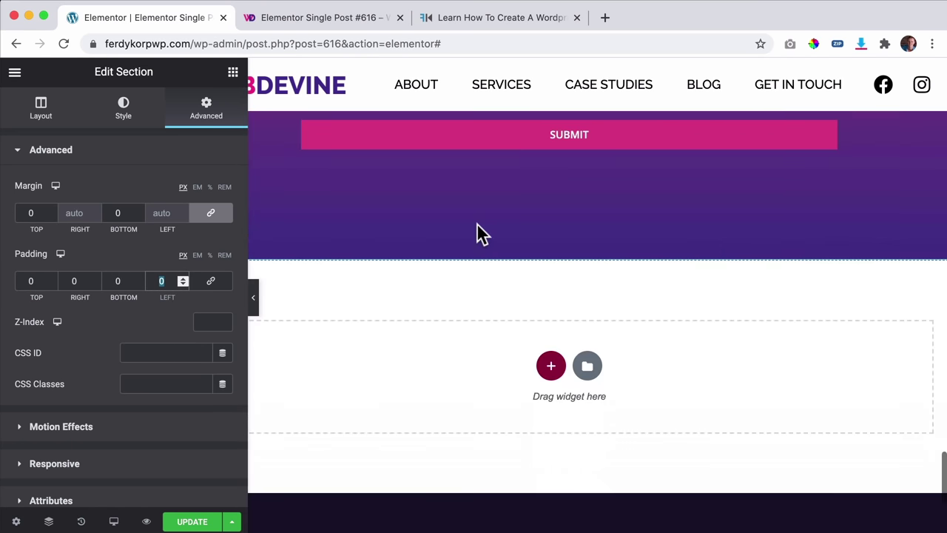
# Step: Change the contact form's heading to "Get In Touch" and update the template
pyautogui.scroll(5, 476, 224)
pyautogui.click(533, 228)
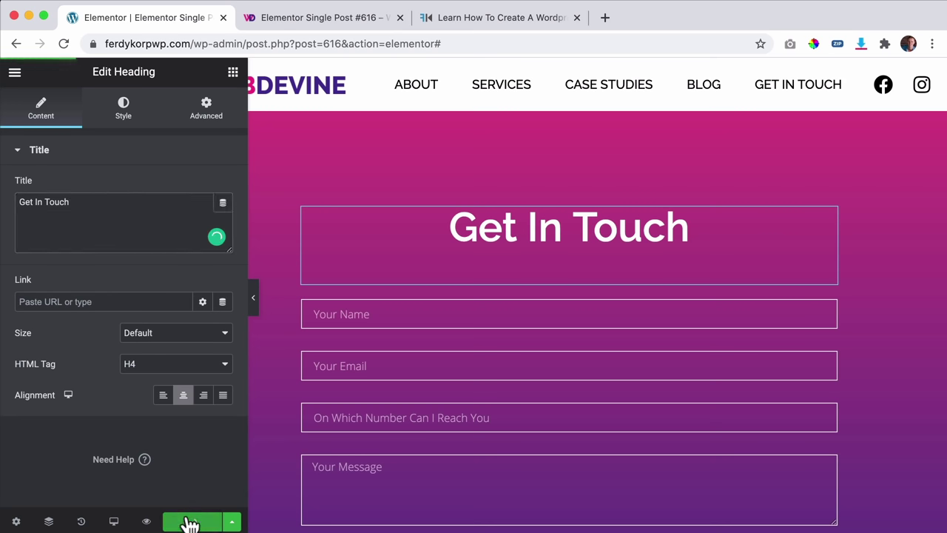
# Step: Open the template's preview and review the case study page down to the contact form
pyautogui.moveTo(145, 524)
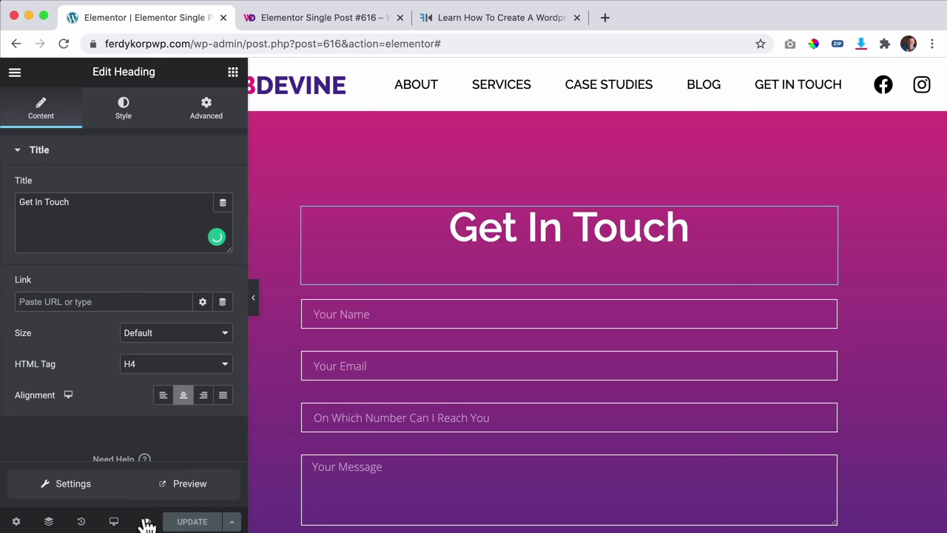
pyautogui.click(172, 489)
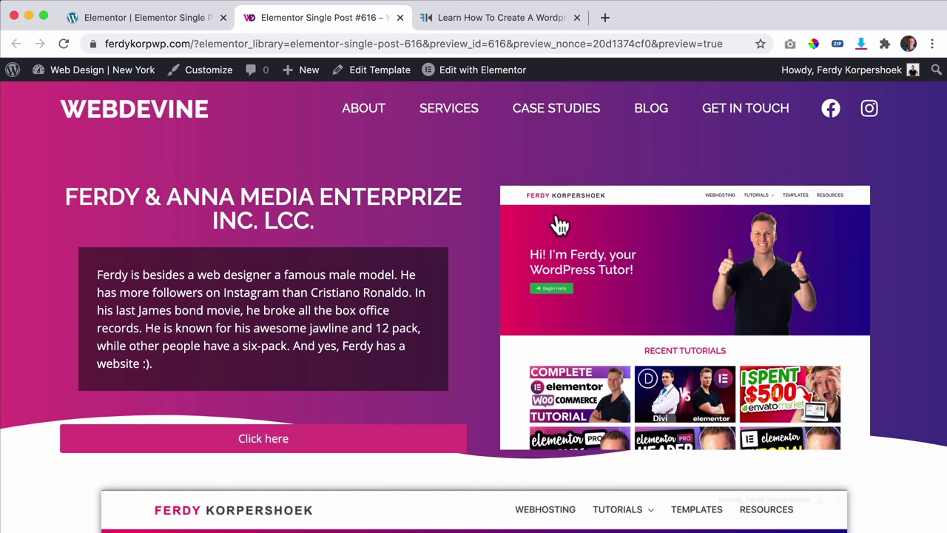
pyautogui.scroll(-15, 559, 222)
pyautogui.scroll(-10, 560, 222)
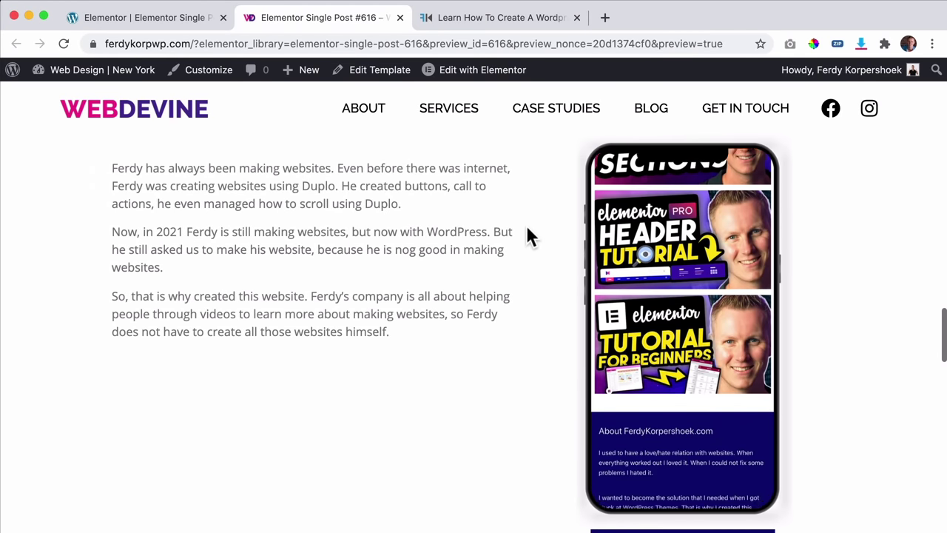
pyautogui.scroll(-6, 527, 235)
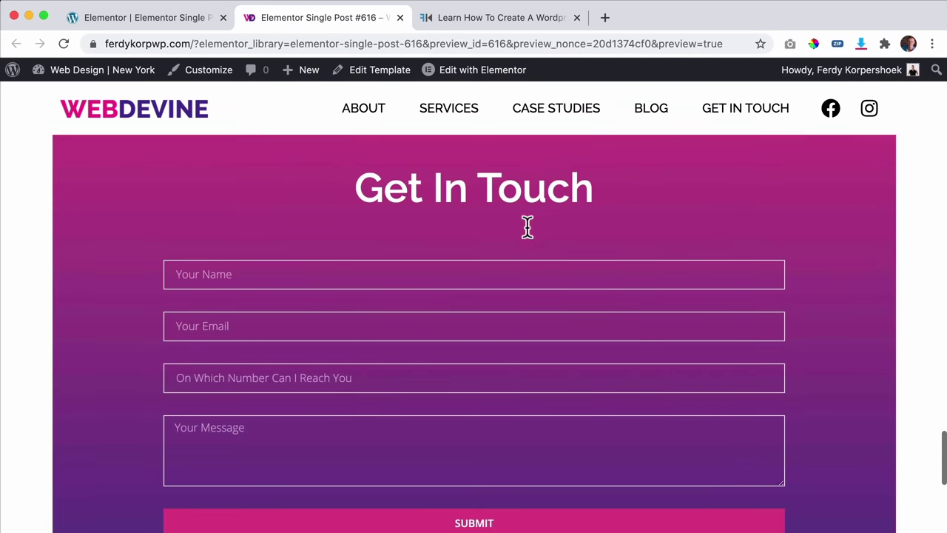
pyautogui.scroll(8, 526, 227)
pyautogui.scroll(6, 526, 235)
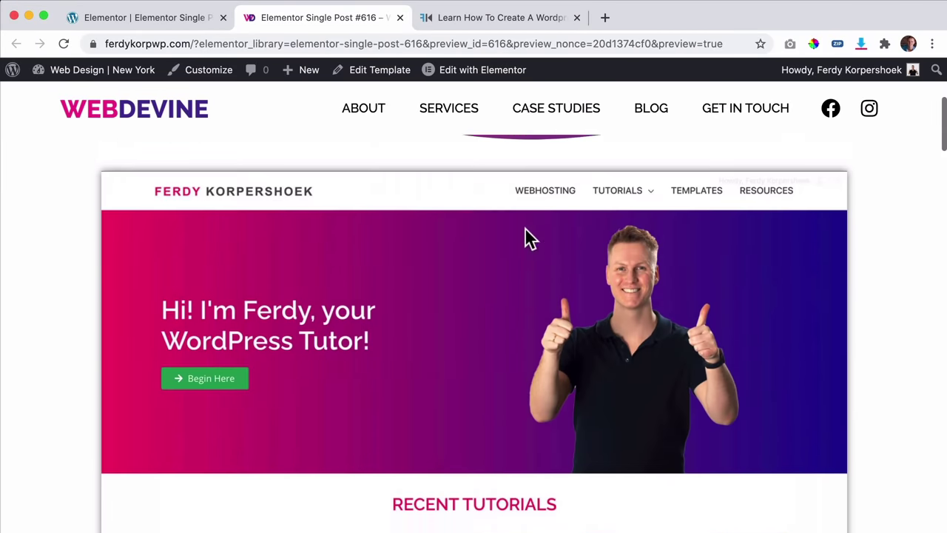
# Step: Back in the template editor, change the hero button's text to "Check Out Website" and update the template
pyautogui.click(180, 21)
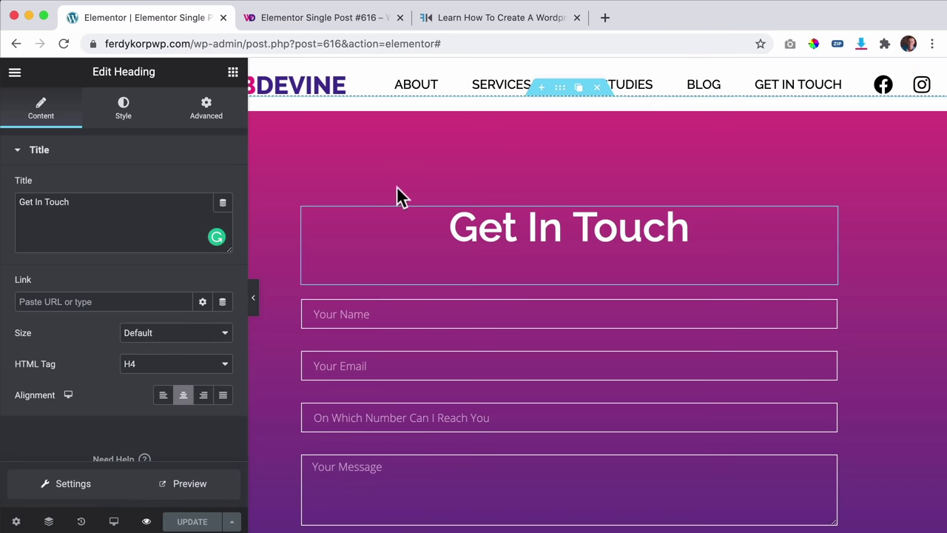
pyautogui.scroll(10, 397, 196)
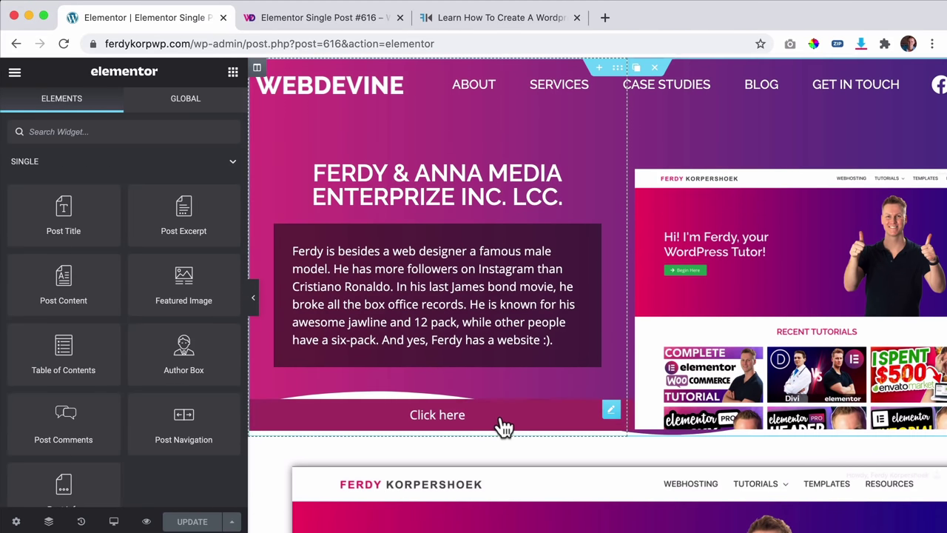
pyautogui.click(503, 427)
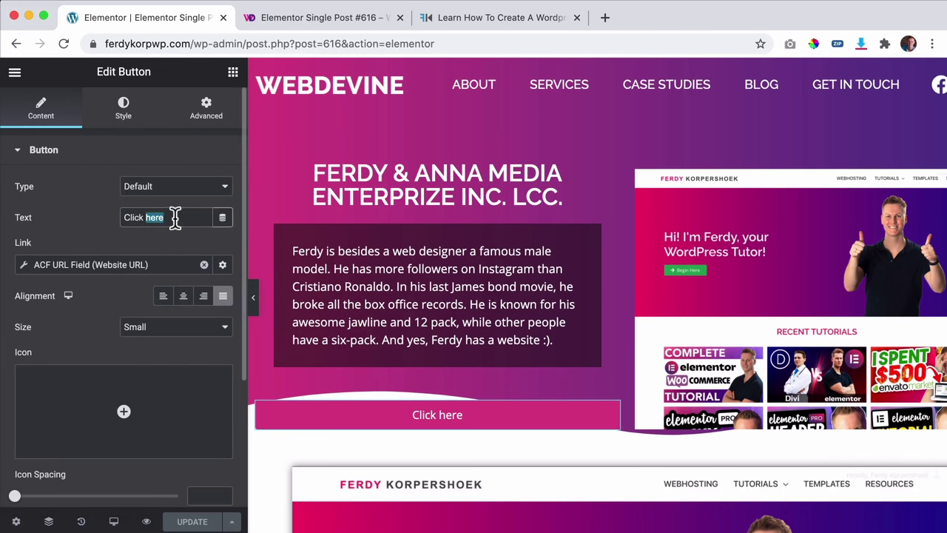
pyautogui.press('BackSpace')
pyautogui.press('BackSpace')
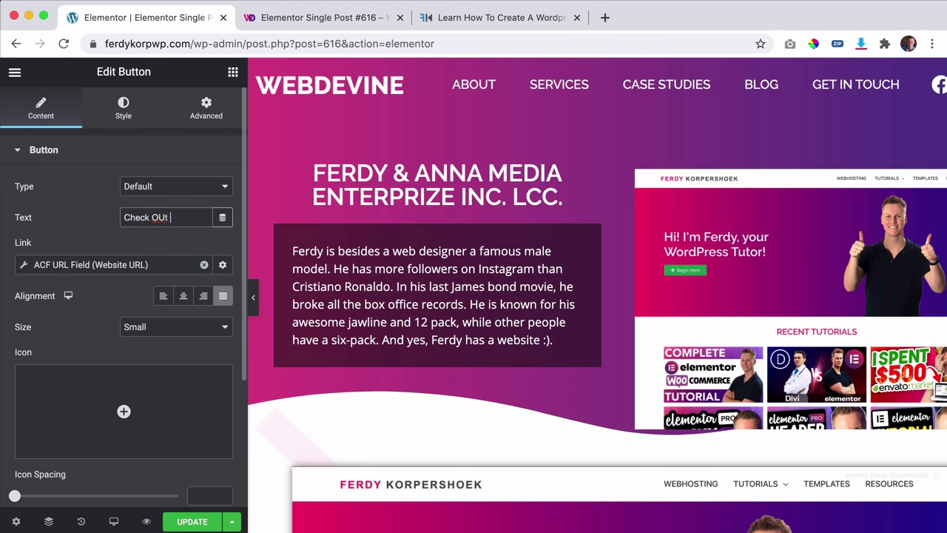
pyautogui.write('ut Website')
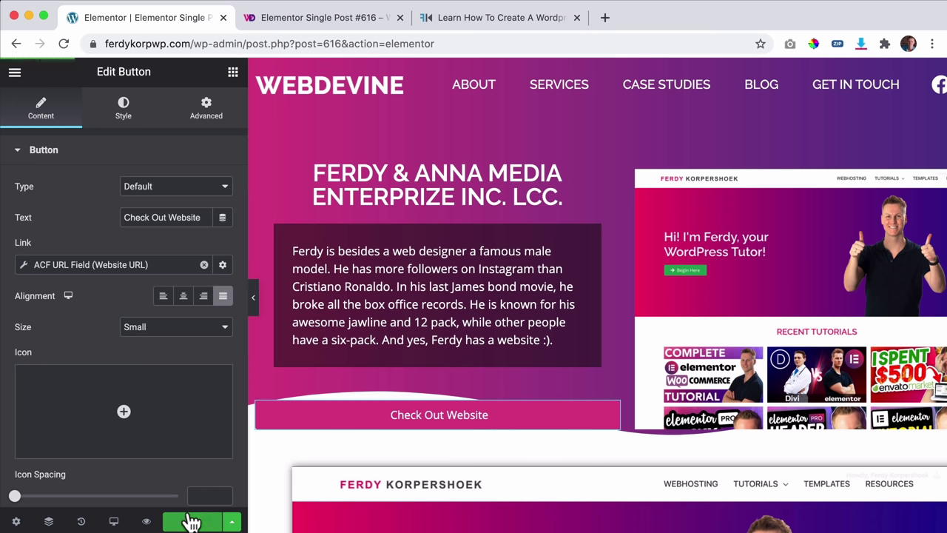
# Step: In the tablet view, set the company heading's top margin to 70 px and its other margins to 0
pyautogui.click(115, 522)
pyautogui.click(111, 455)
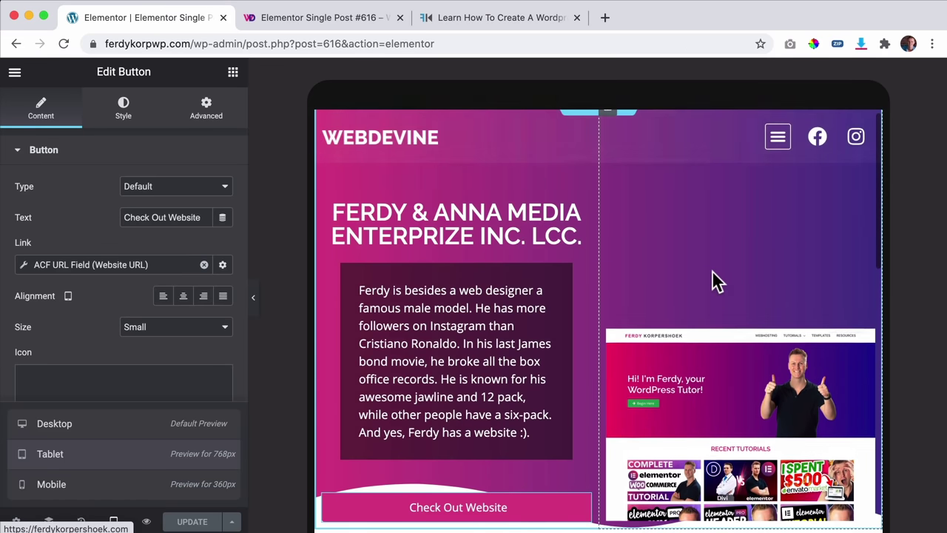
pyautogui.click(546, 231)
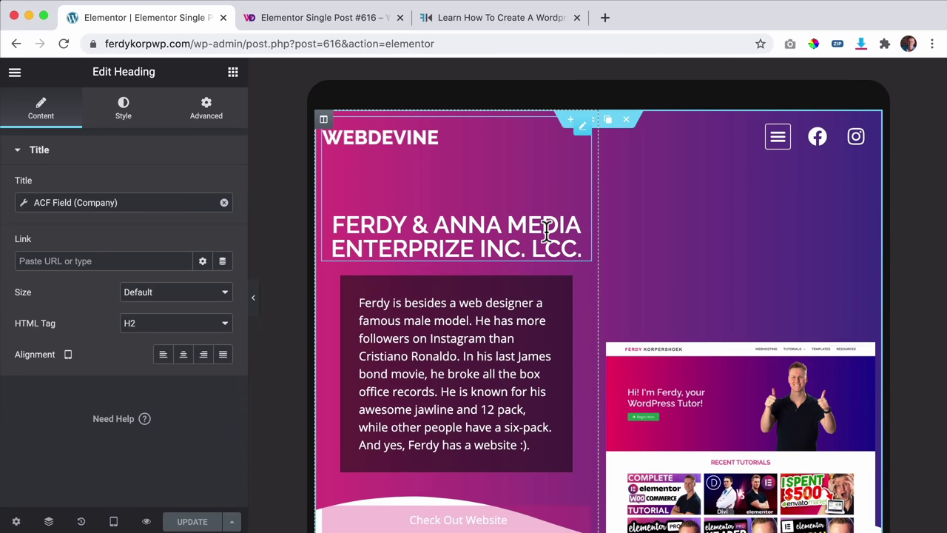
pyautogui.click(196, 126)
pyautogui.click(173, 212)
pyautogui.write('0')
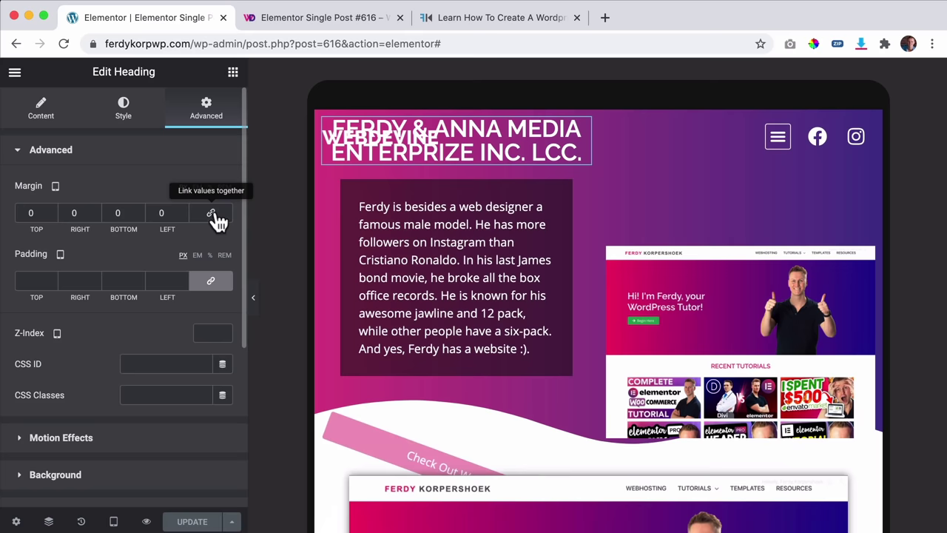
pyautogui.click(211, 213)
pyautogui.click(33, 212)
pyautogui.write('26')
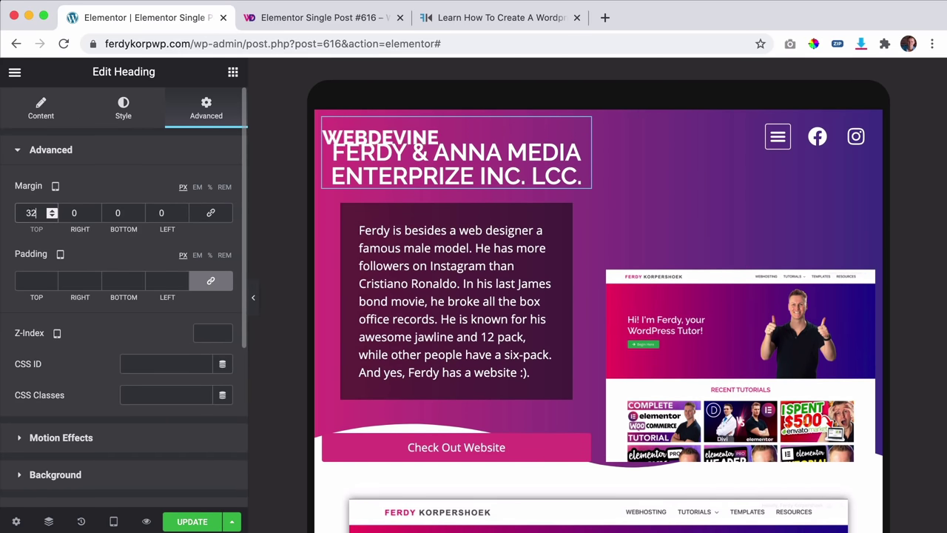
pyautogui.press('BackSpace')
pyautogui.press('BackSpace')
pyautogui.write('50')
pyautogui.press('BackSpace')
pyautogui.press('BackSpace')
pyautogui.write('64')
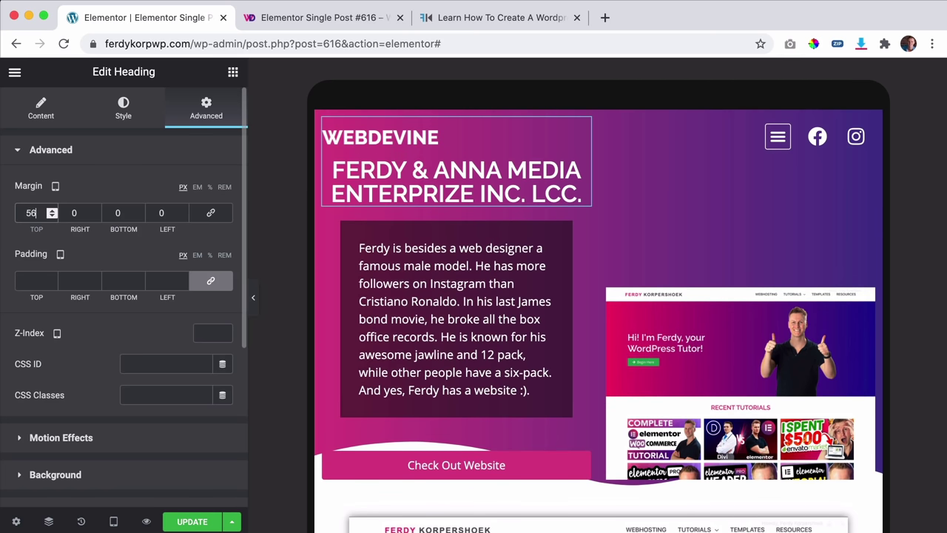
pyautogui.press('BackSpace')
pyautogui.press('BackSpace')
pyautogui.write('70')
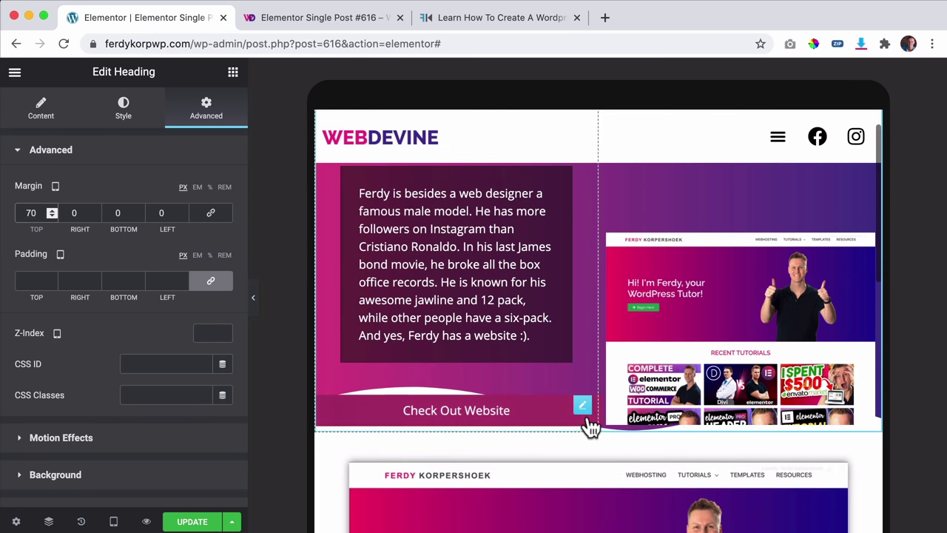
# Step: Set the Check Out Website button's tablet bottom margin to 63 px and its other margins to 0
pyautogui.click(588, 418)
pyautogui.click(213, 119)
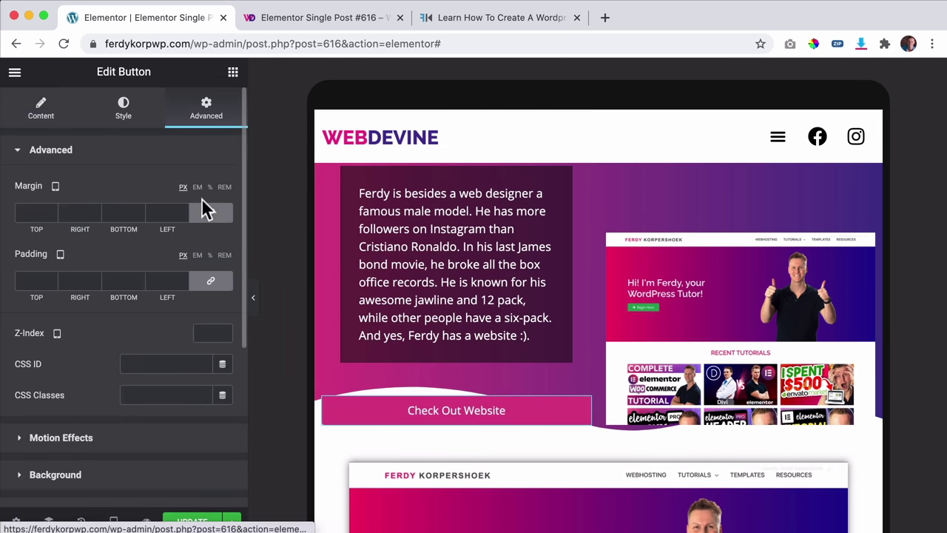
pyautogui.click(126, 212)
pyautogui.write('20')
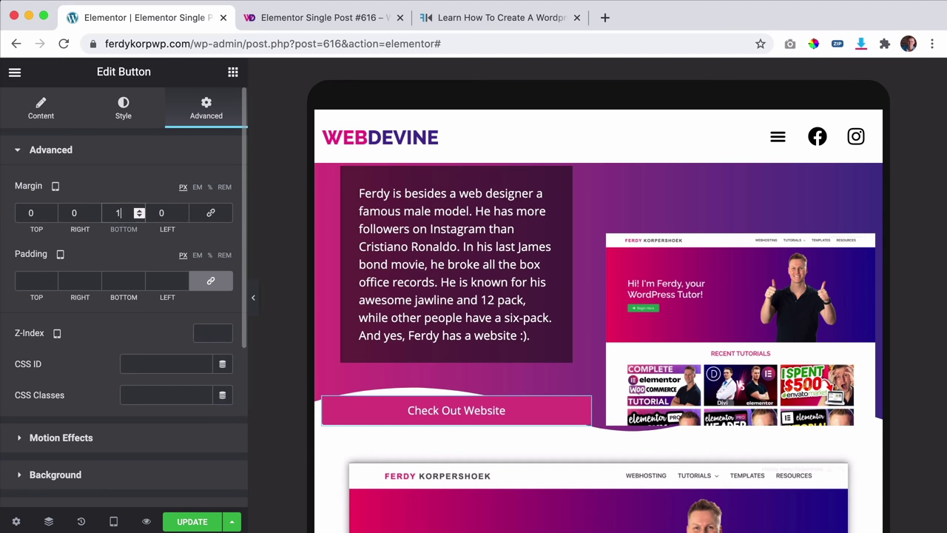
pyautogui.press('Up')
pyautogui.press('Up')
pyautogui.press('Up')
pyautogui.press('Up')
pyautogui.press('Up')
pyautogui.press('Up')
pyautogui.press('Up')
pyautogui.press('Up')
pyautogui.press('Up')
pyautogui.press('Up')
pyautogui.press('Up')
pyautogui.press('Up')
pyautogui.press('Up')
pyautogui.press('Up')
pyautogui.press('Up')
pyautogui.press('Up')
pyautogui.press('Up')
pyautogui.press('Up')
pyautogui.press('Up')
pyautogui.press('Up')
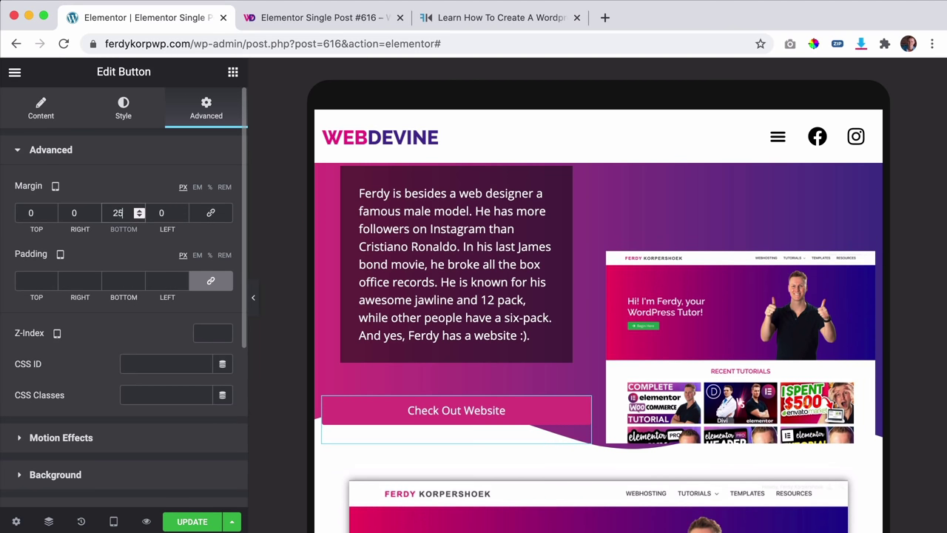
pyautogui.press('Up')
pyautogui.press('Up')
pyautogui.press('Up')
pyautogui.press('Up')
pyautogui.press('Up')
pyautogui.press('Up')
pyautogui.press('Up')
pyautogui.press('Up')
pyautogui.press('Up')
pyautogui.press('Up')
pyautogui.press('Up')
pyautogui.press('Up')
pyautogui.press('Up')
pyautogui.press('Up')
pyautogui.press('Up')
pyautogui.press('Up')
pyautogui.press('Up')
pyautogui.press('Up')
pyautogui.press('Up')
pyautogui.press('Up')
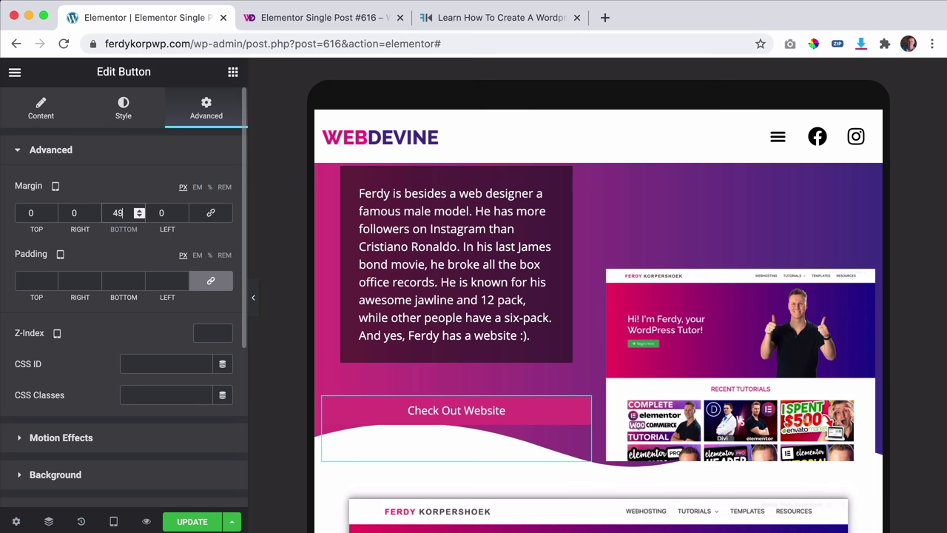
# Step: Examine the tablet layout from the hero section through the sticky phone to the contact form
pyautogui.scroll(2, 710, 348)
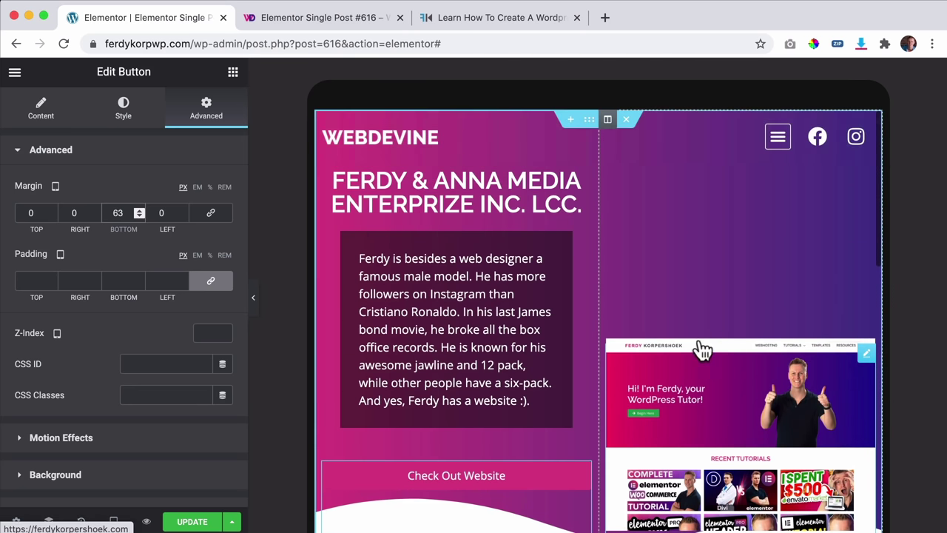
pyautogui.scroll(-5, 613, 332)
pyautogui.scroll(-10, 610, 327)
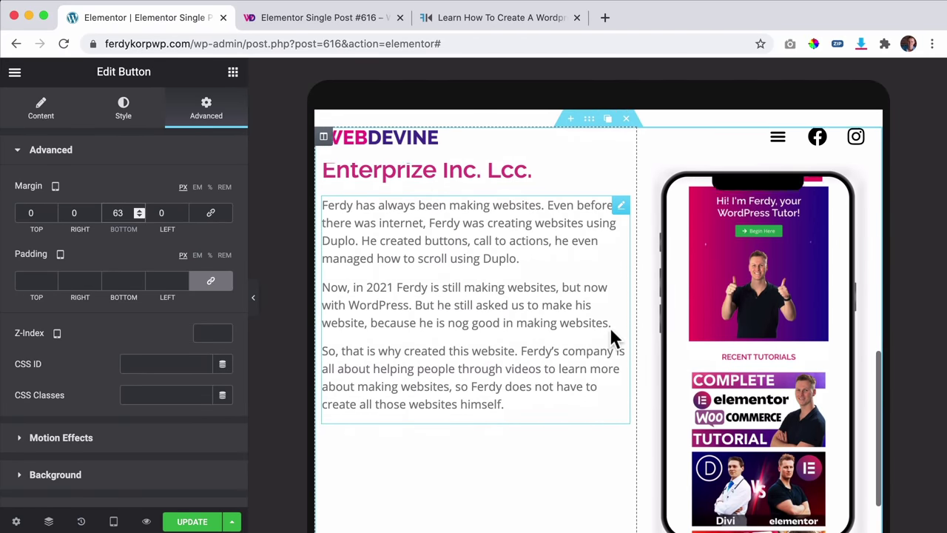
pyautogui.scroll(2, 609, 338)
pyautogui.scroll(-2, 612, 336)
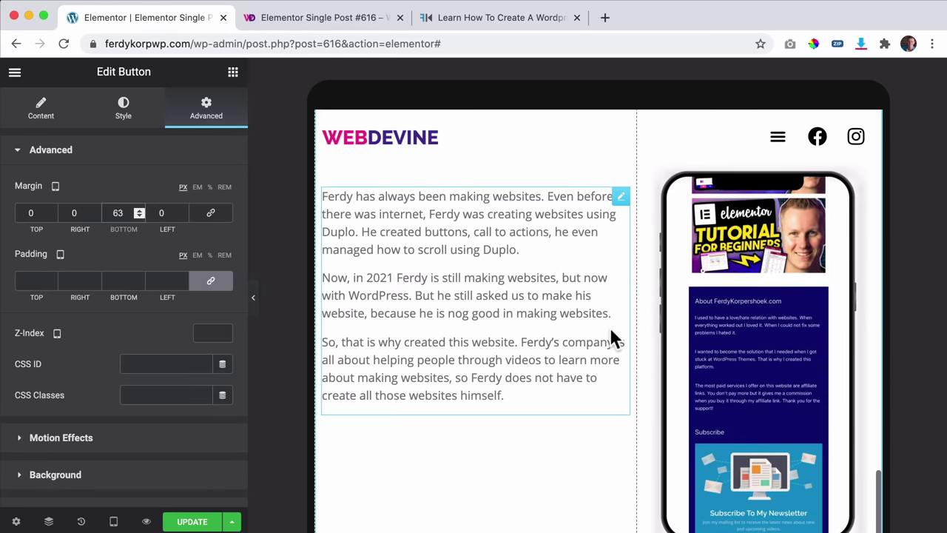
pyautogui.scroll(-1, 611, 338)
pyautogui.scroll(-5, 611, 333)
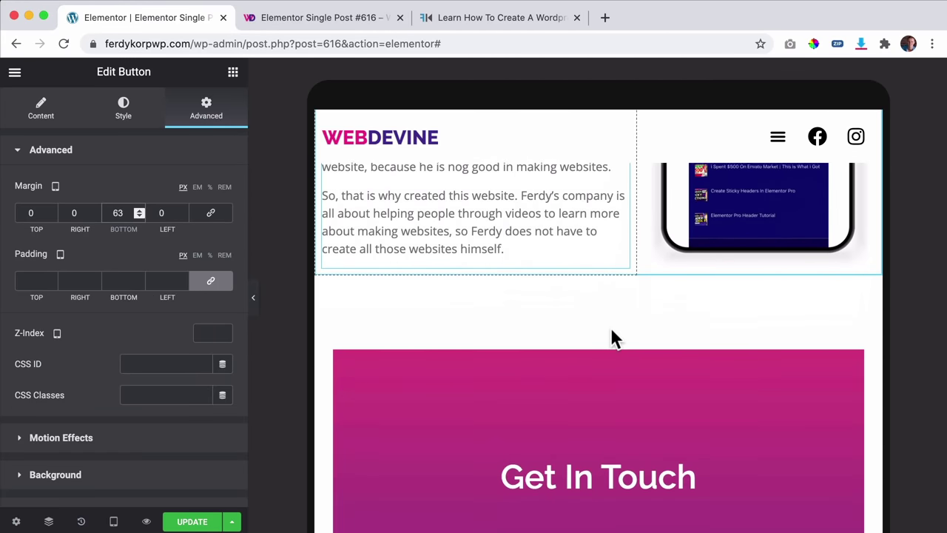
pyautogui.scroll(-7, 610, 336)
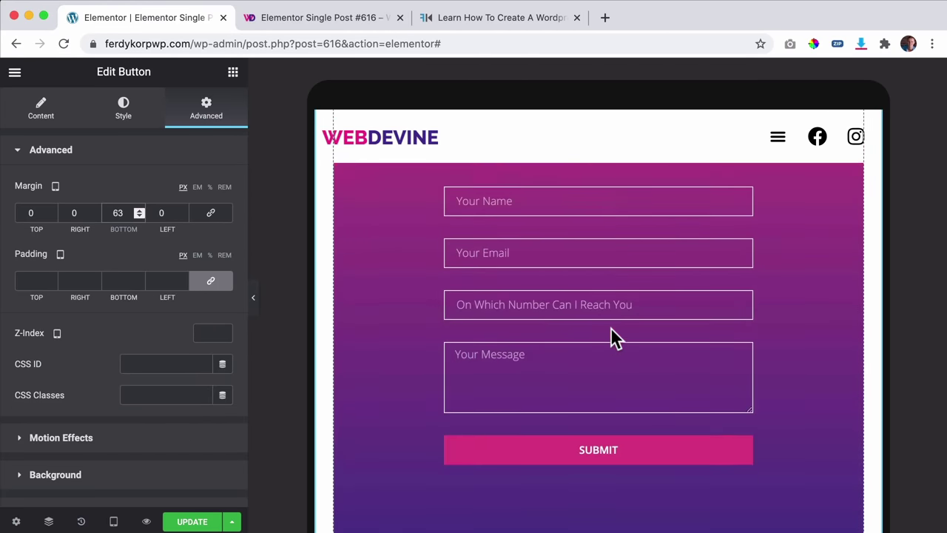
# Step: Set the contact form section's content width to Full Width
pyautogui.scroll(10, 610, 337)
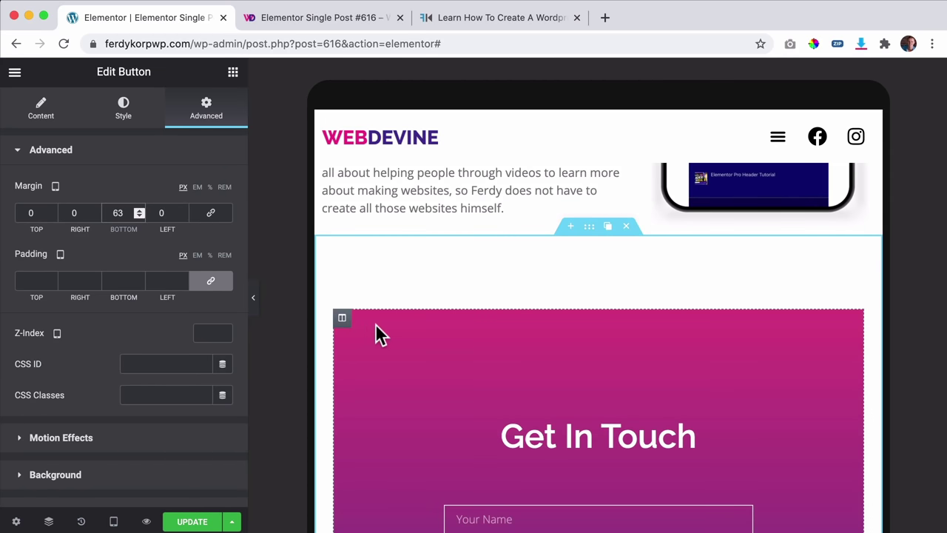
pyautogui.click(342, 318)
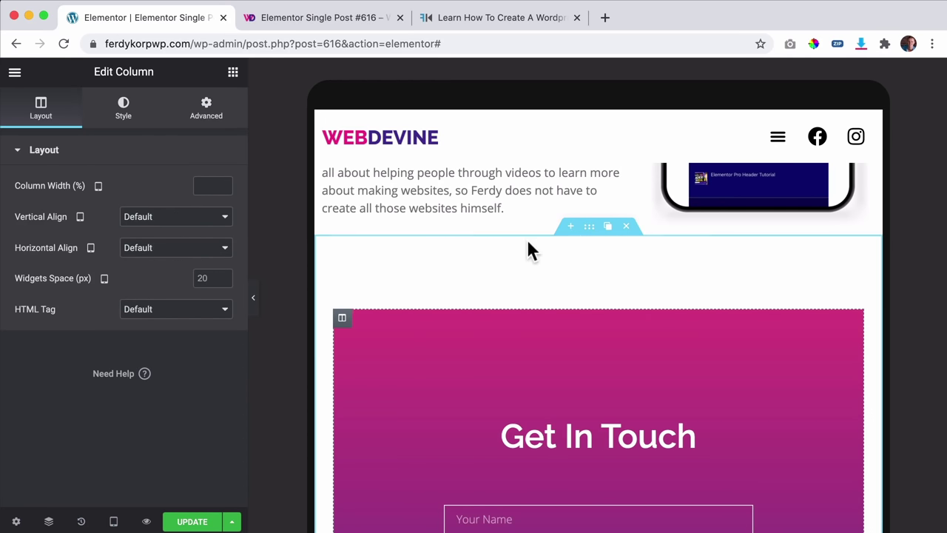
pyautogui.click(588, 229)
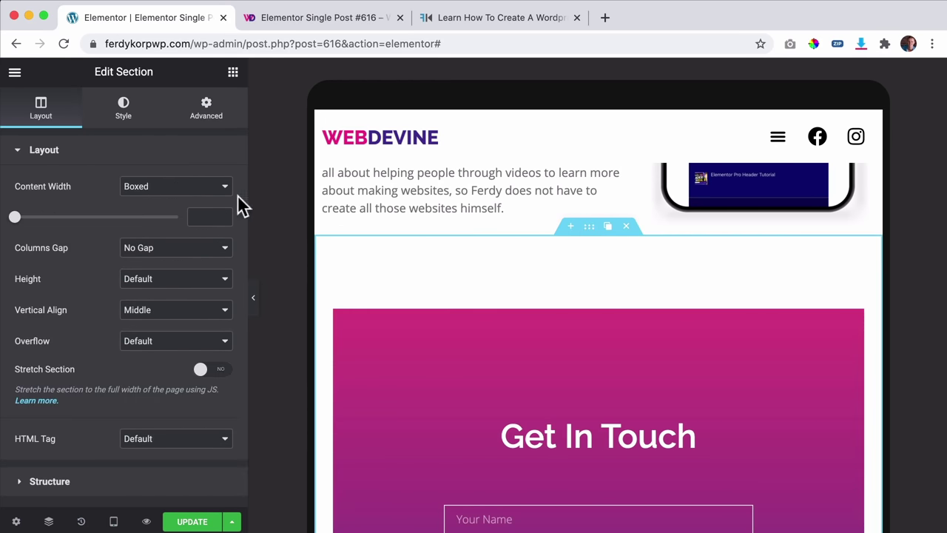
pyautogui.click(163, 199)
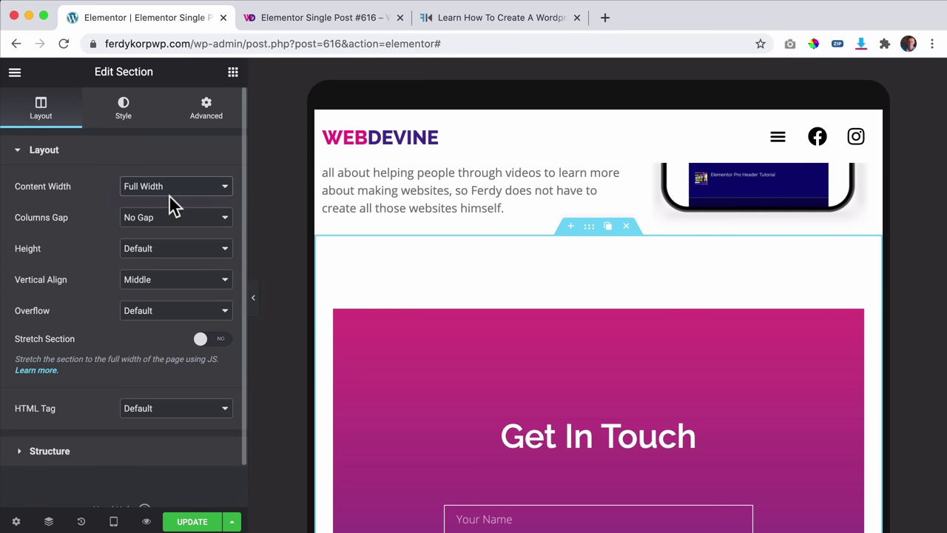
# Step: Switch the responsive preview from tablet to mobile and go to the hero section
pyautogui.scroll(-10, 525, 318)
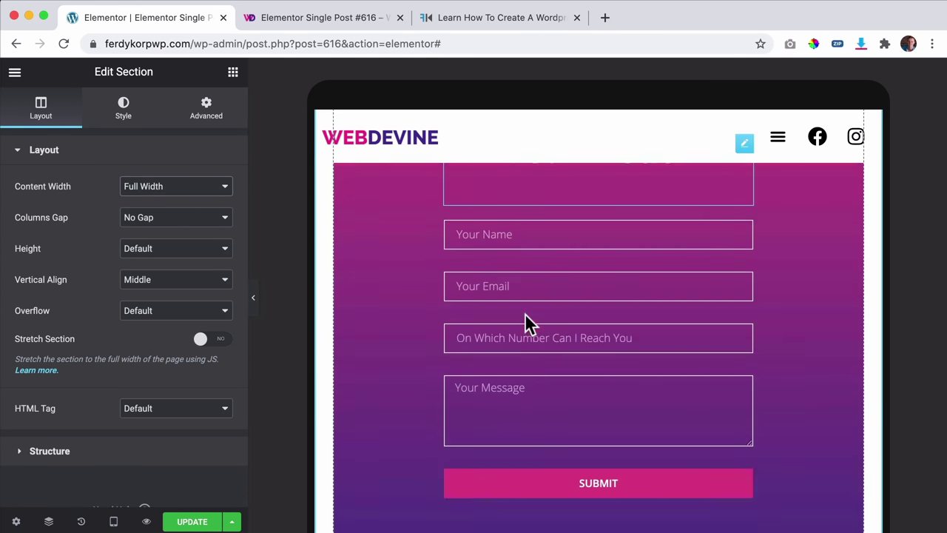
pyautogui.click(114, 522)
pyautogui.click(78, 485)
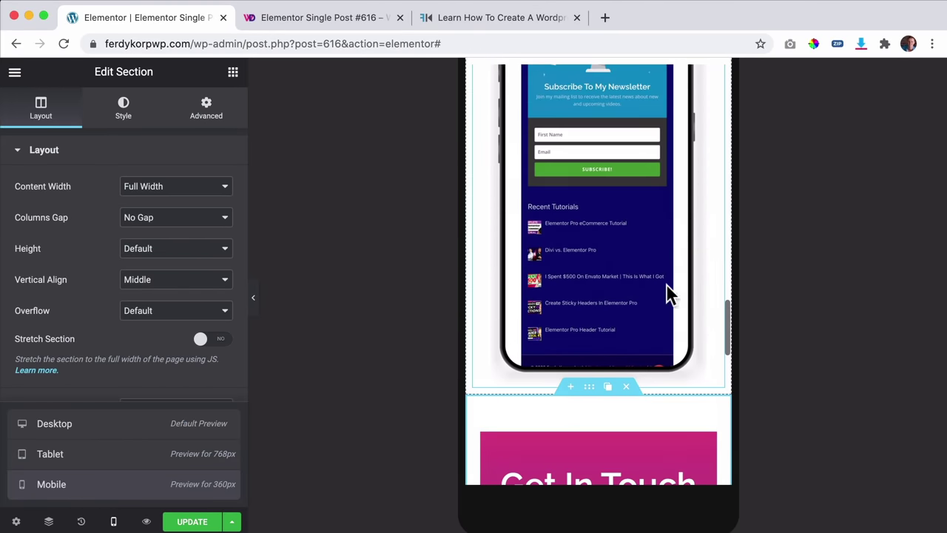
pyautogui.scroll(15, 667, 290)
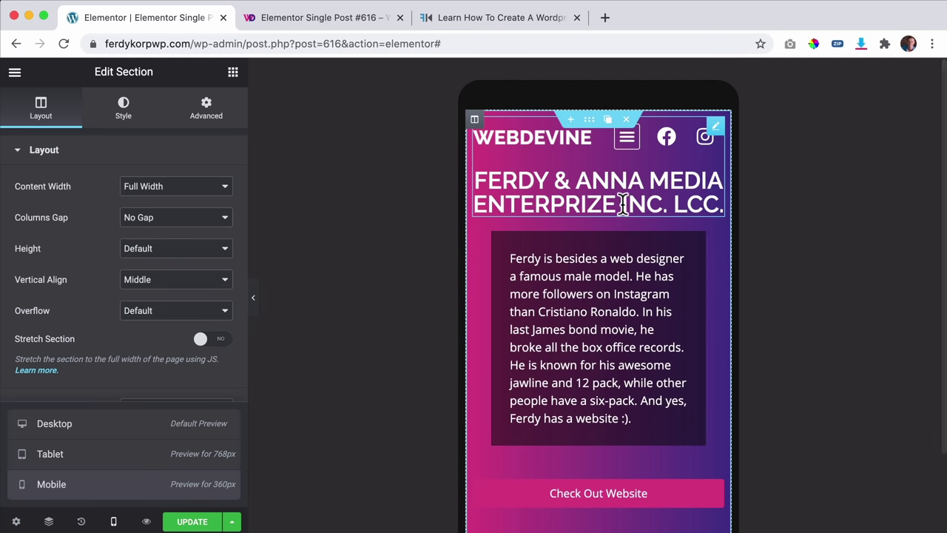
# Step: Set the hero company heading's mobile top margin to about 70 px, unlinked from the other sides, which get 0
pyautogui.click(623, 205)
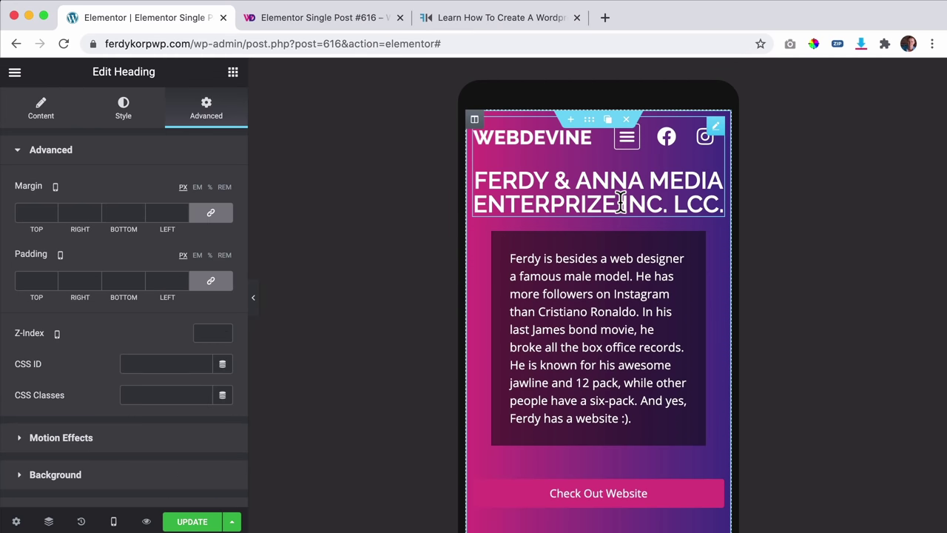
pyautogui.click(201, 219)
pyautogui.click(41, 213)
pyautogui.press('Up')
pyautogui.press('Up')
pyautogui.press('Up')
pyautogui.press('Up')
pyautogui.press('Up')
pyautogui.press('Up')
pyautogui.press('Up')
pyautogui.press('Up')
pyautogui.press('Up')
pyautogui.press('Up')
pyautogui.press('Up')
pyautogui.press('Up')
pyautogui.press('Up')
pyautogui.press('Up')
pyautogui.press('Up')
pyautogui.press('Up')
pyautogui.press('Up')
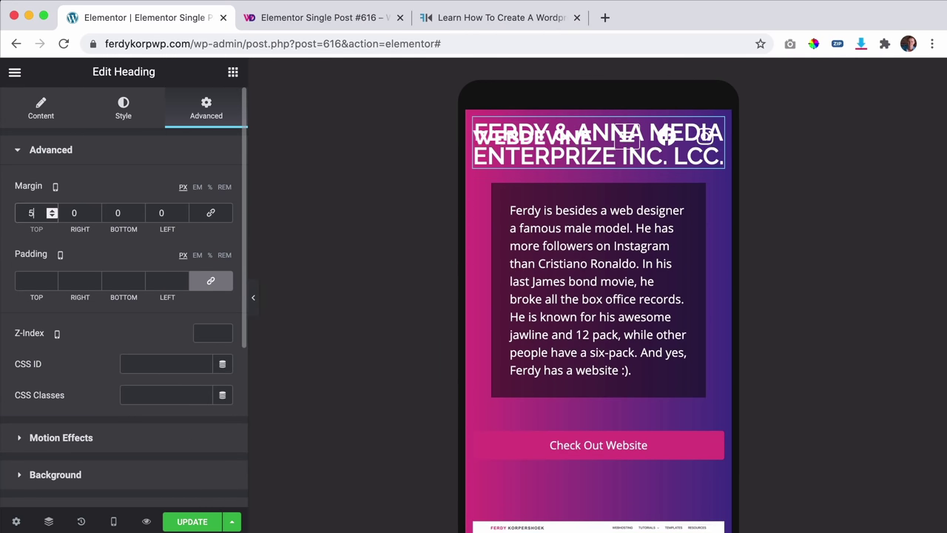
pyautogui.press('Up')
pyautogui.press('Up')
pyautogui.press('Up')
pyautogui.press('Up')
pyautogui.press('Up')
pyautogui.press('Up')
pyautogui.press('Up')
pyautogui.press('Up')
pyautogui.press('Up')
pyautogui.press('Up')
pyautogui.press('Up')
pyautogui.press('Up')
pyautogui.press('Up')
pyautogui.press('Up')
pyautogui.press('Up')
pyautogui.press('Up')
pyautogui.press('Up')
pyautogui.press('Up')
pyautogui.press('Up')
pyautogui.press('Up')
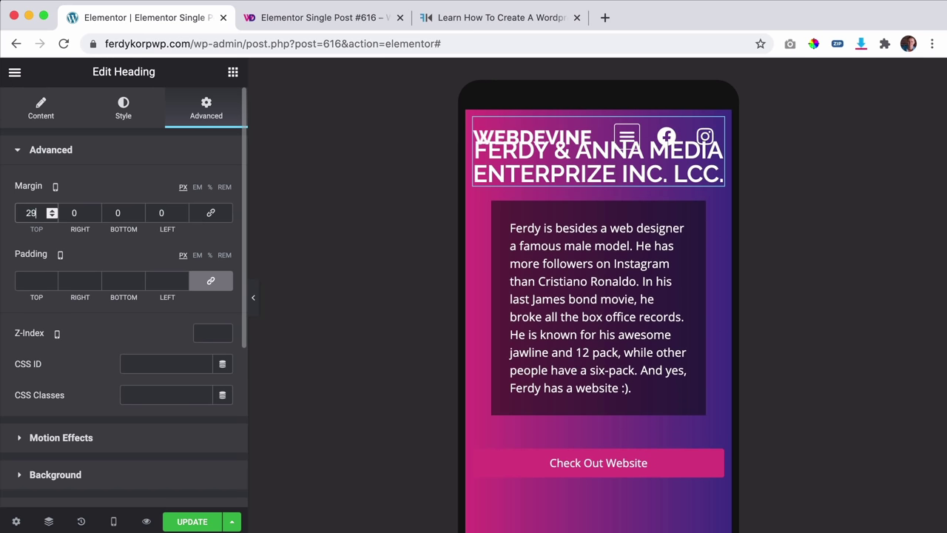
pyautogui.press('Up')
pyautogui.press('Up')
pyautogui.press('Up')
pyautogui.press('Up')
pyautogui.press('Up')
pyautogui.press('Up')
pyautogui.press('Up')
pyautogui.press('Up')
pyautogui.press('Up')
pyautogui.press('Up')
pyautogui.press('Up')
pyautogui.press('Up')
pyautogui.press('Up')
pyautogui.press('Up')
pyautogui.press('Up')
pyautogui.press('Up')
pyautogui.press('Up')
pyautogui.press('Up')
pyautogui.press('Up')
pyautogui.press('Up')
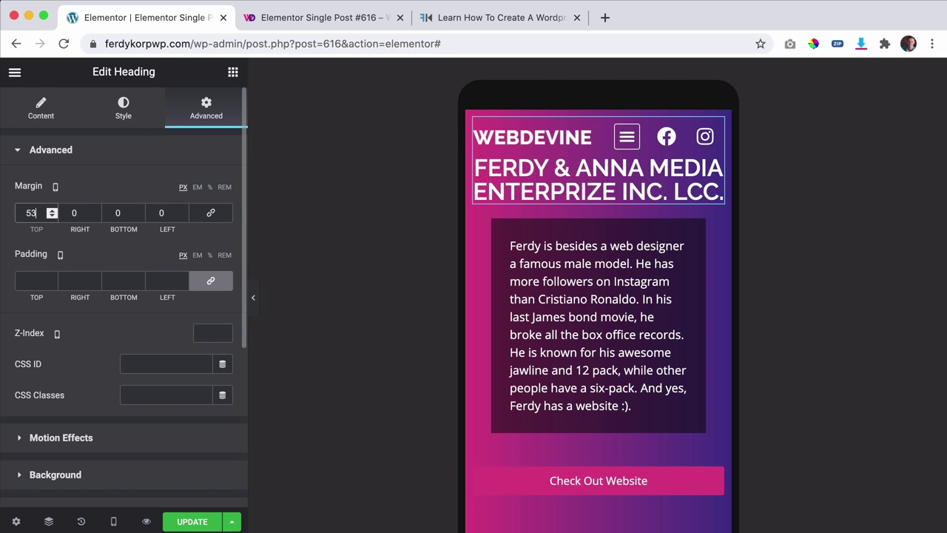
pyautogui.press('Up')
pyautogui.press('Up')
pyautogui.press('Up')
pyautogui.press('Up')
pyautogui.press('Up')
pyautogui.press('Up')
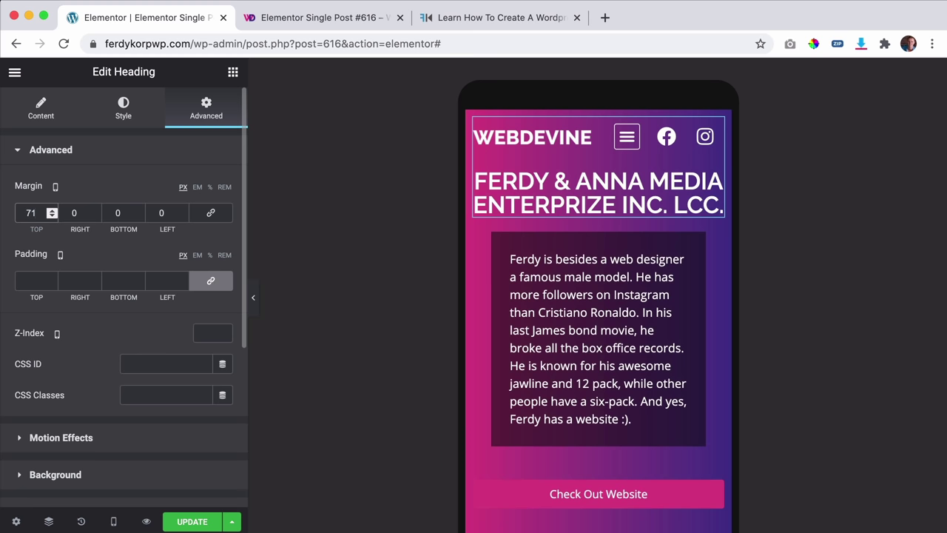
# Step: Set the hero company heading's mobile font size to 25 px and its line height to 1.2 em
pyautogui.click(40, 108)
pyautogui.click(123, 111)
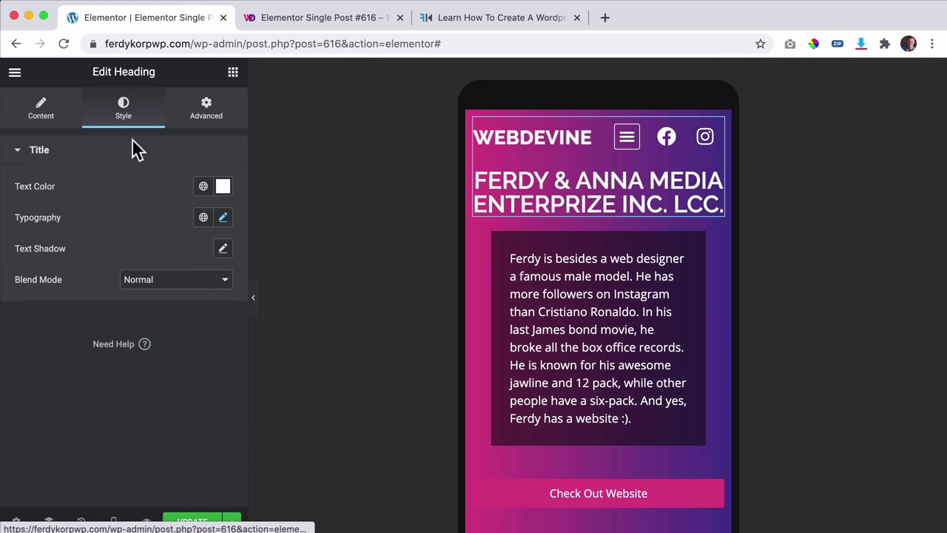
pyautogui.click(222, 219)
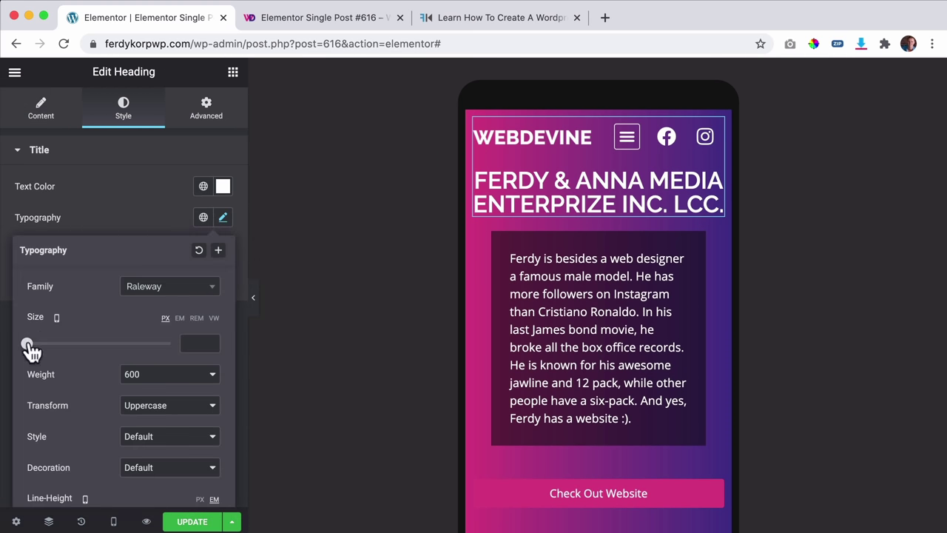
pyautogui.moveTo(28, 344); pyautogui.dragTo(45, 346)
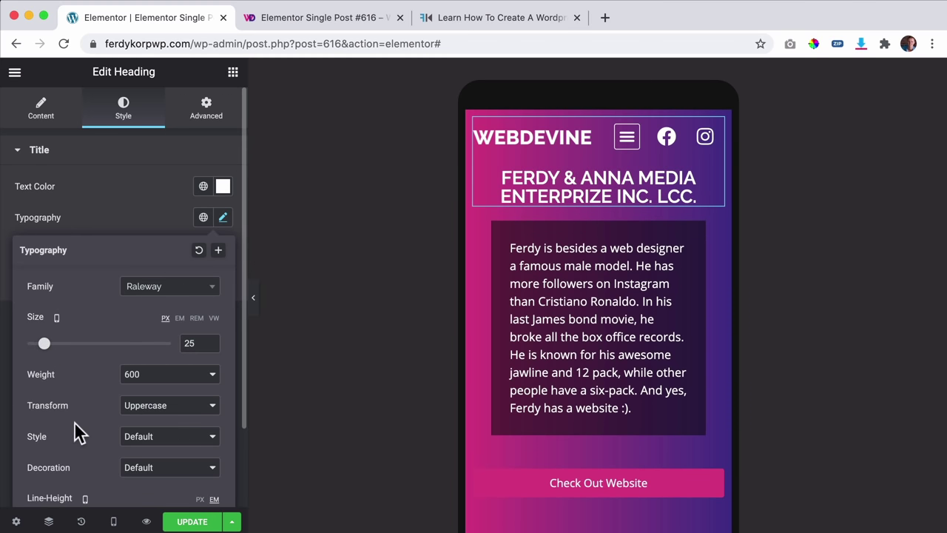
pyautogui.scroll(-3, 98, 422)
pyautogui.moveTo(35, 431); pyautogui.dragTo(45, 435)
# Step: Examine the mobile layout from the hero text through the phone screenshot to the contact form
pyautogui.scroll(-5, 569, 349)
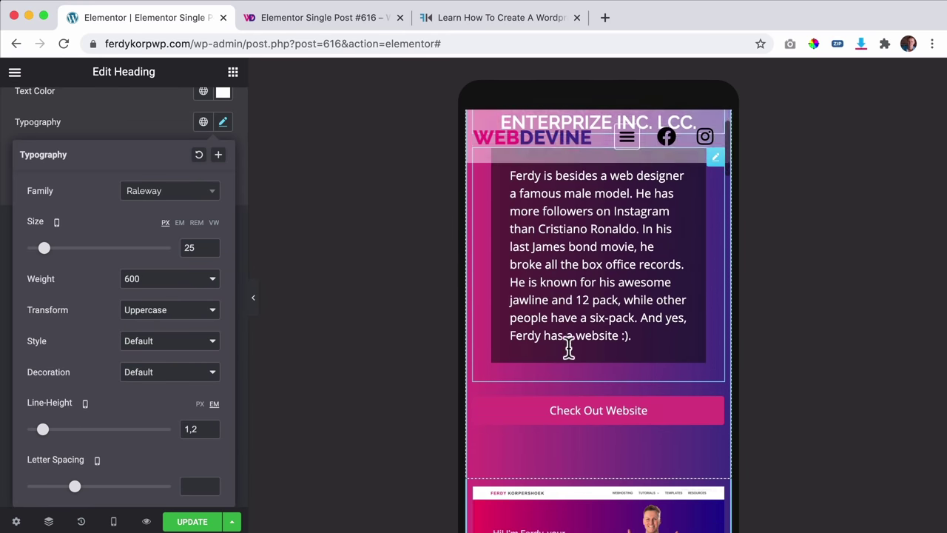
pyautogui.scroll(-3, 597, 372)
pyautogui.scroll(10, 598, 373)
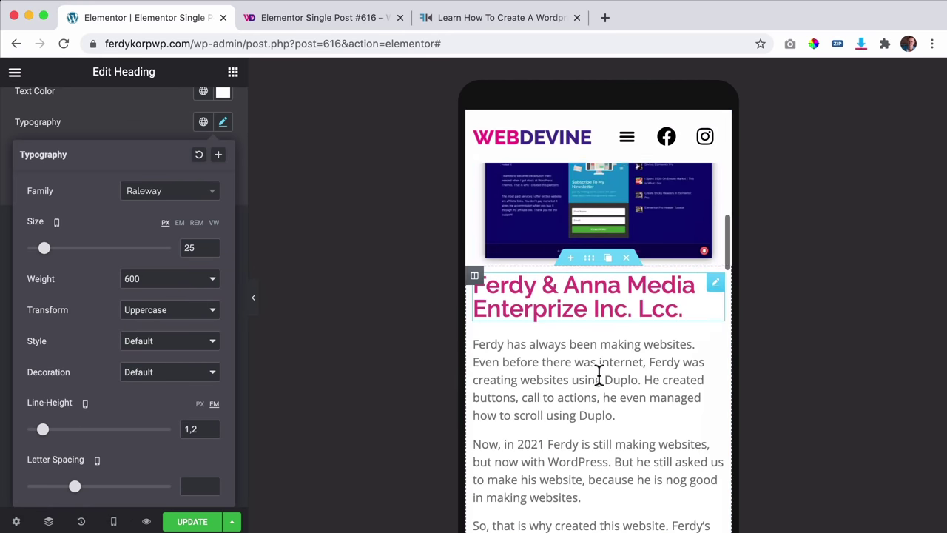
pyautogui.scroll(-5, 599, 375)
pyautogui.scroll(-10, 599, 375)
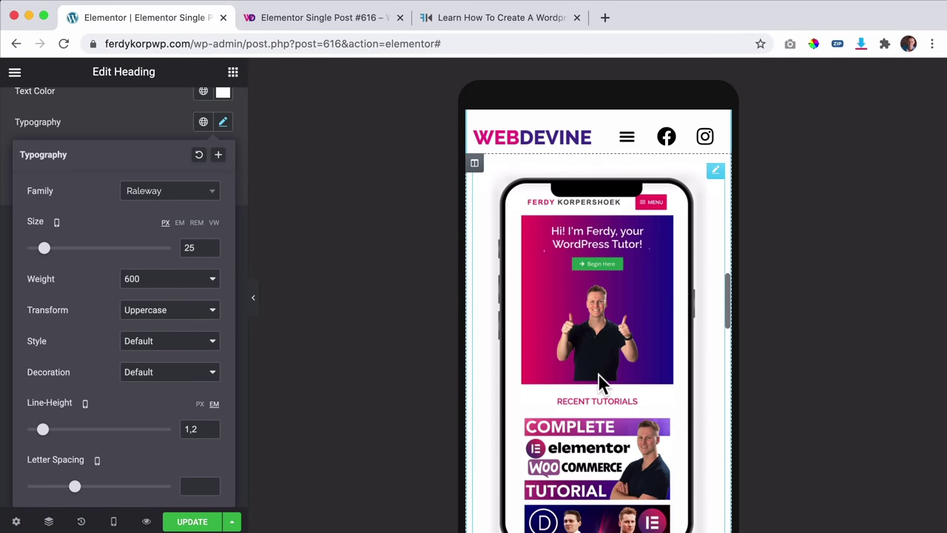
pyautogui.scroll(-10, 598, 373)
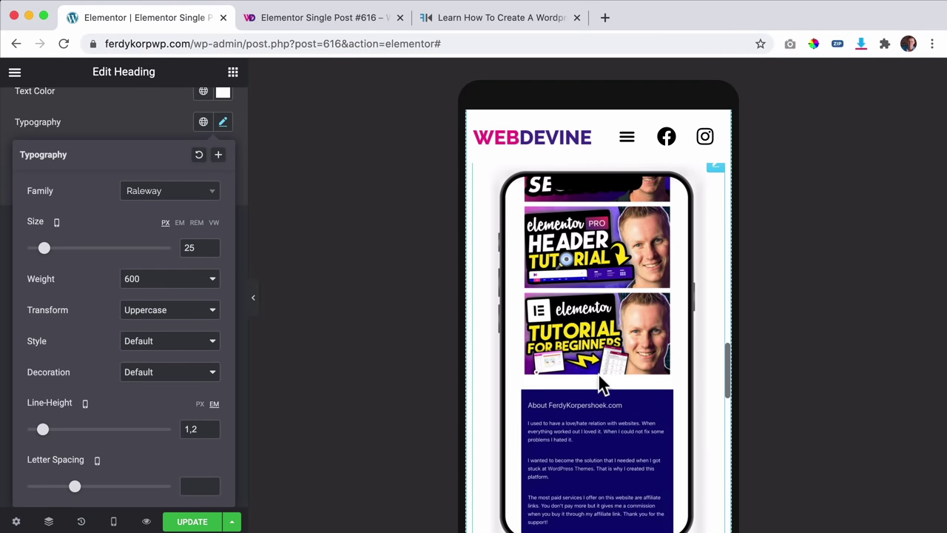
pyautogui.scroll(-5, 597, 374)
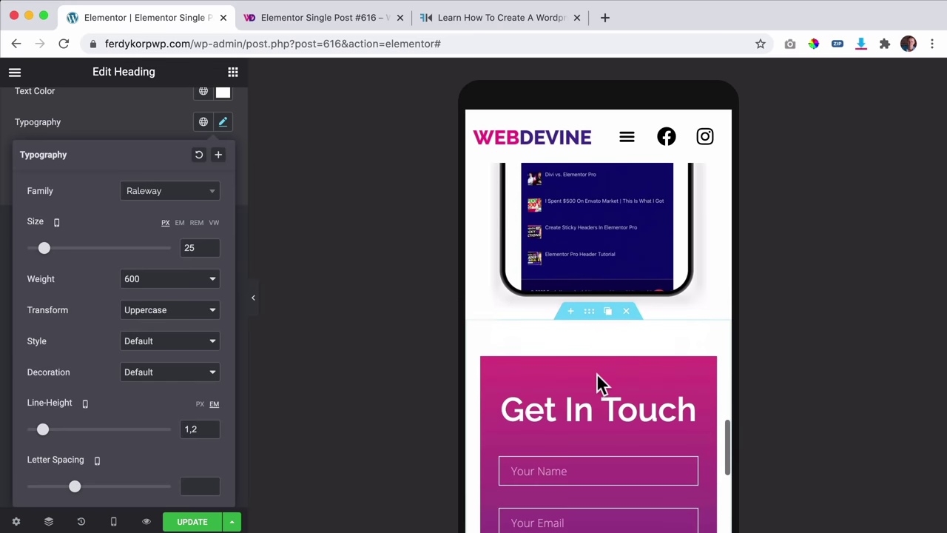
pyautogui.scroll(5, 597, 375)
pyautogui.scroll(10, 596, 373)
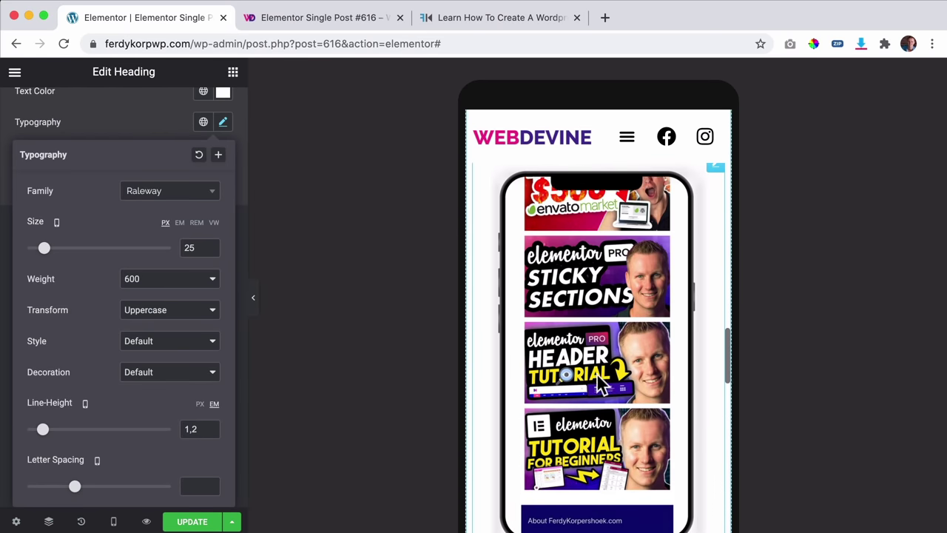
pyautogui.scroll(3, 597, 374)
pyautogui.scroll(-3, 596, 372)
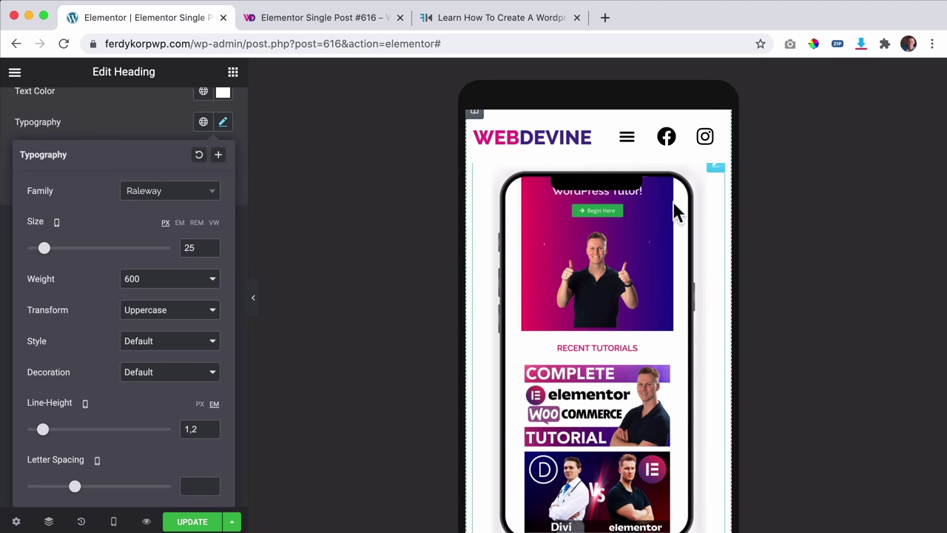
# Step: Select the Mobile Image through the Navigator, try pixel widths up to 408 for it on mobile, and clear the width
pyautogui.click(42, 522)
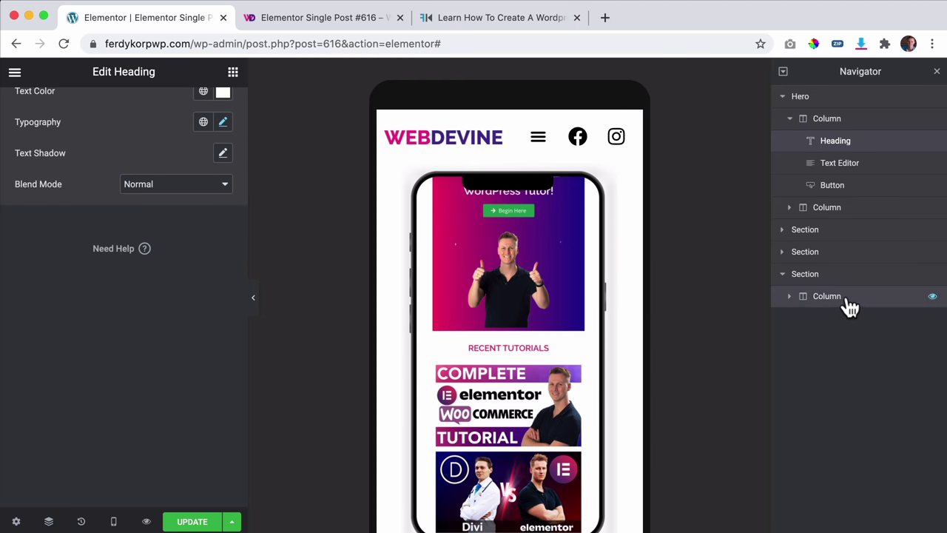
pyautogui.click(782, 231)
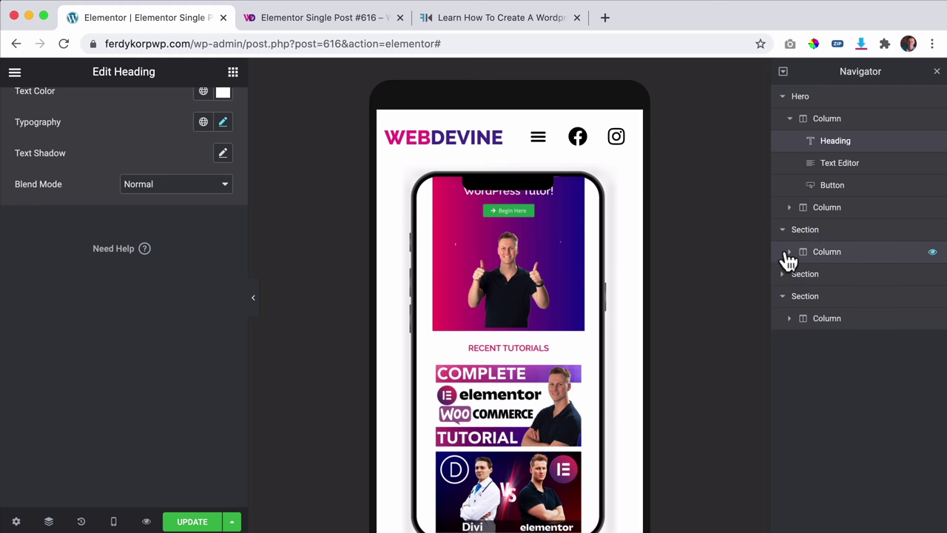
pyautogui.click(783, 274)
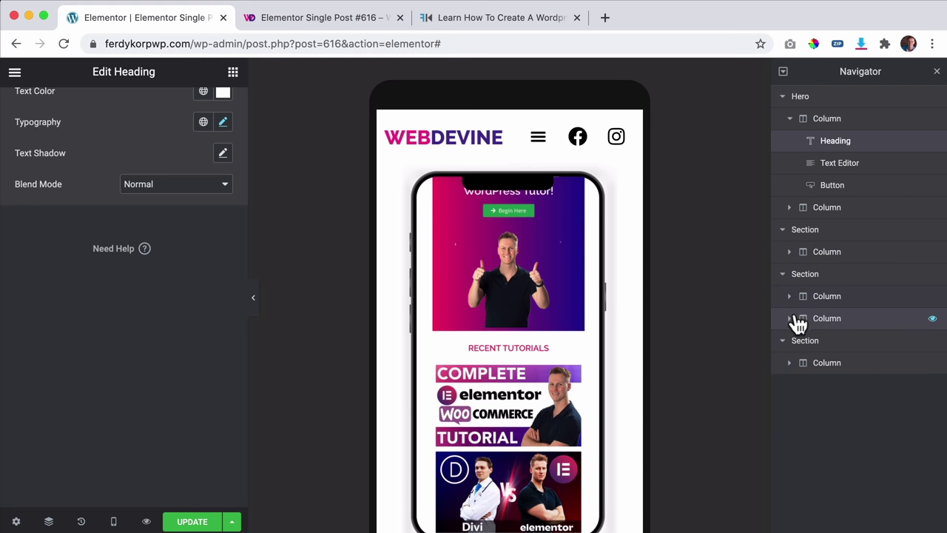
pyautogui.click(796, 319)
pyautogui.click(791, 319)
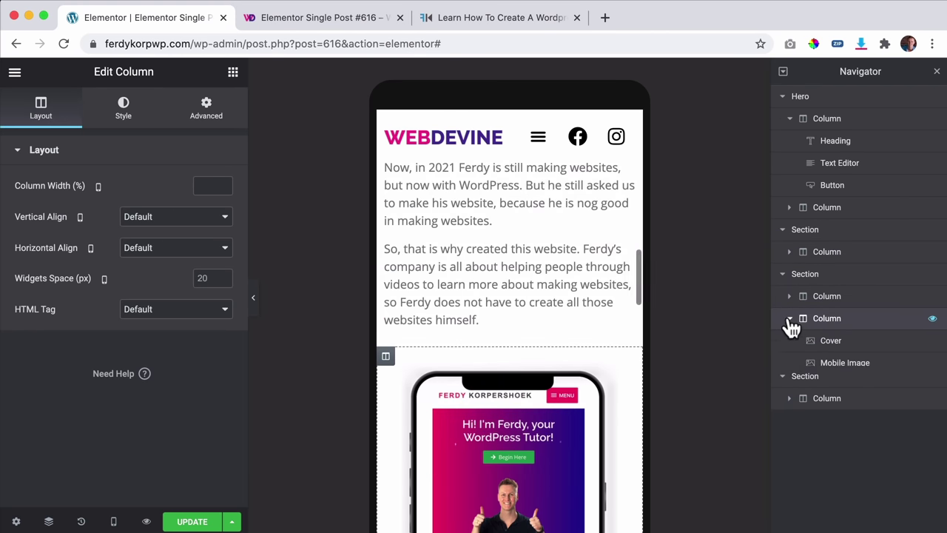
pyautogui.click(828, 367)
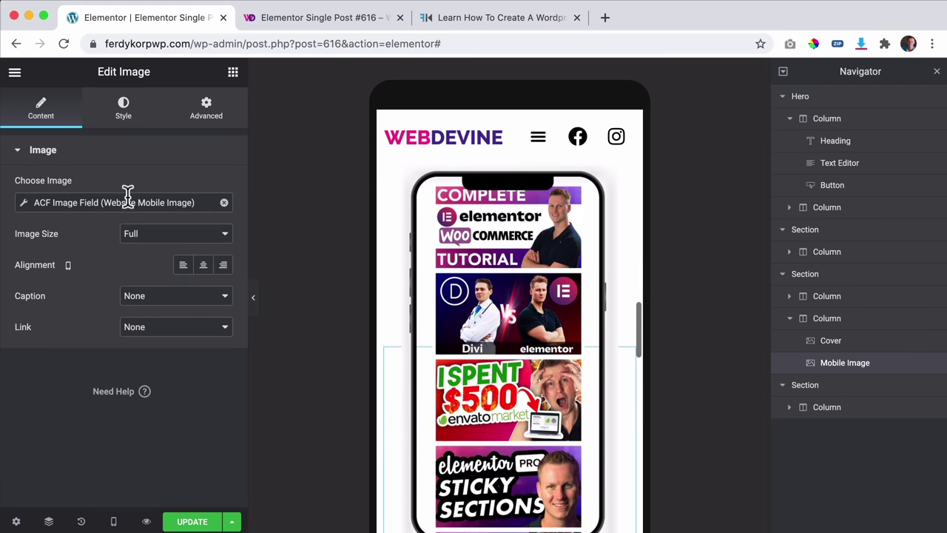
pyautogui.click(130, 125)
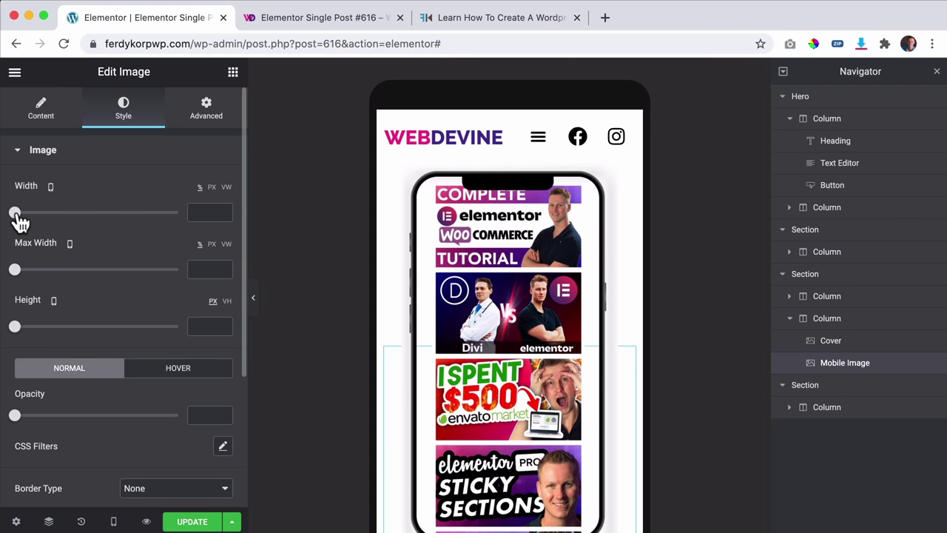
pyautogui.moveTo(16, 214); pyautogui.dragTo(213, 215)
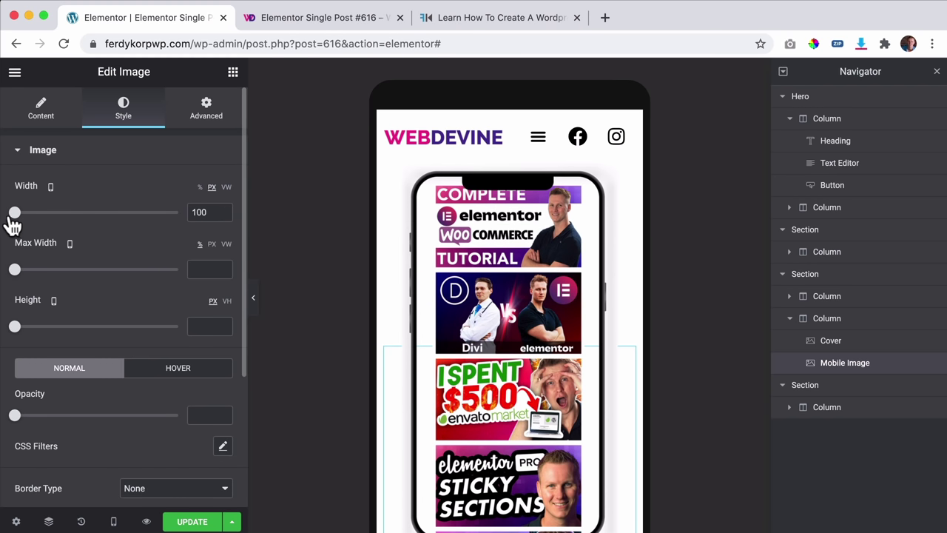
pyautogui.moveTo(13, 222); pyautogui.dragTo(98, 225)
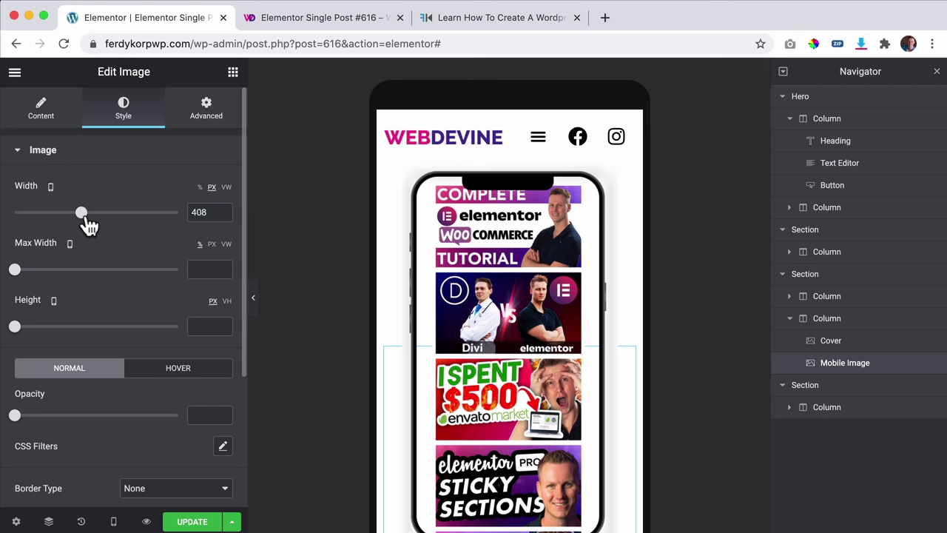
pyautogui.press('BackSpace')
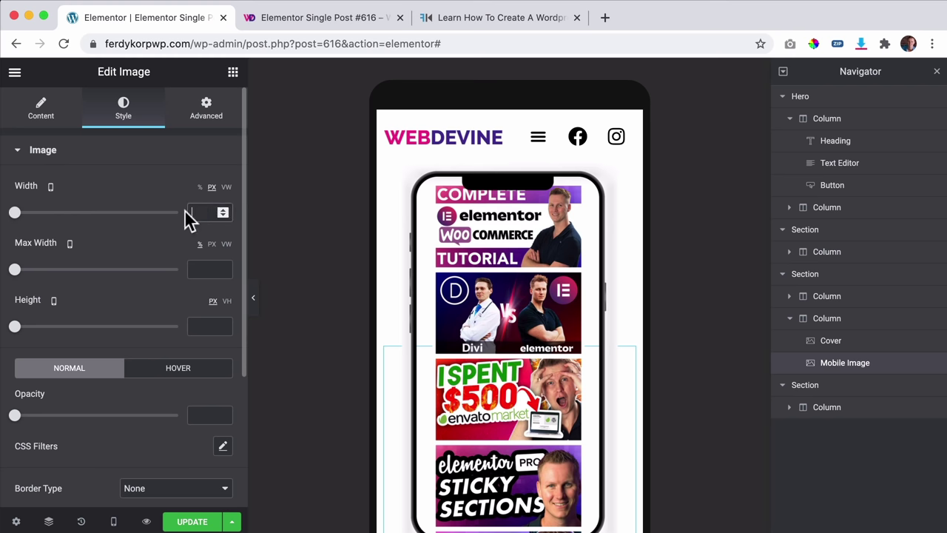
# Step: Check the rest of the mobile page down to the footer, save the template, and close the Navigator
pyautogui.scroll(-3, 437, 376)
pyautogui.scroll(-15, 436, 376)
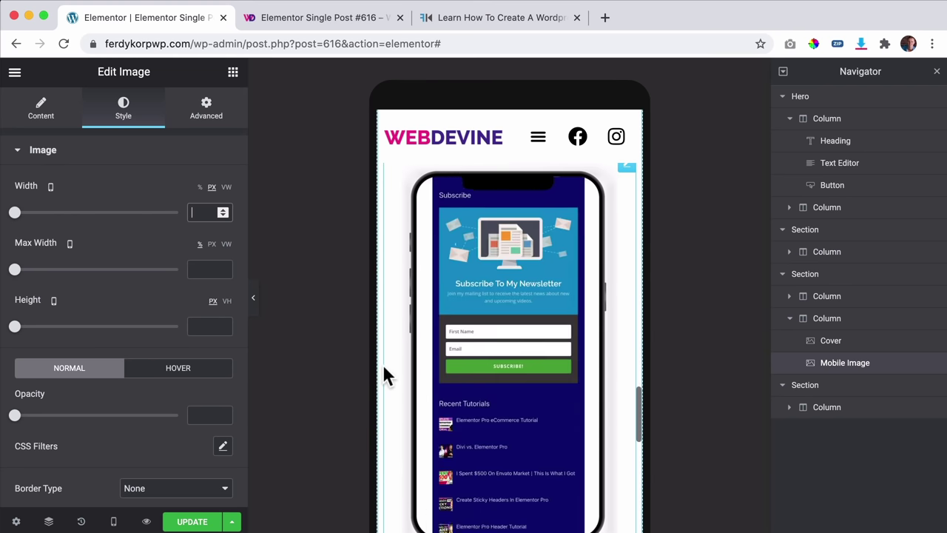
pyautogui.scroll(-5, 382, 374)
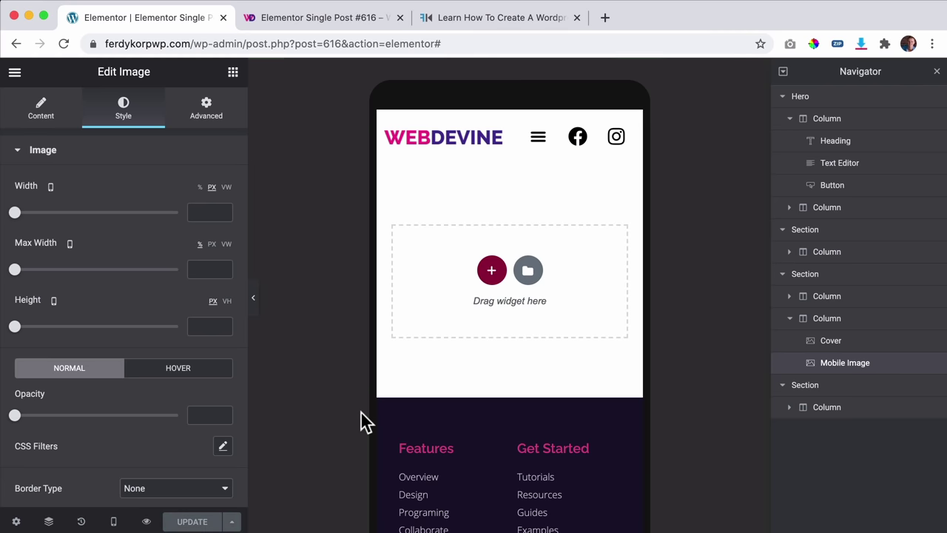
pyautogui.click(937, 72)
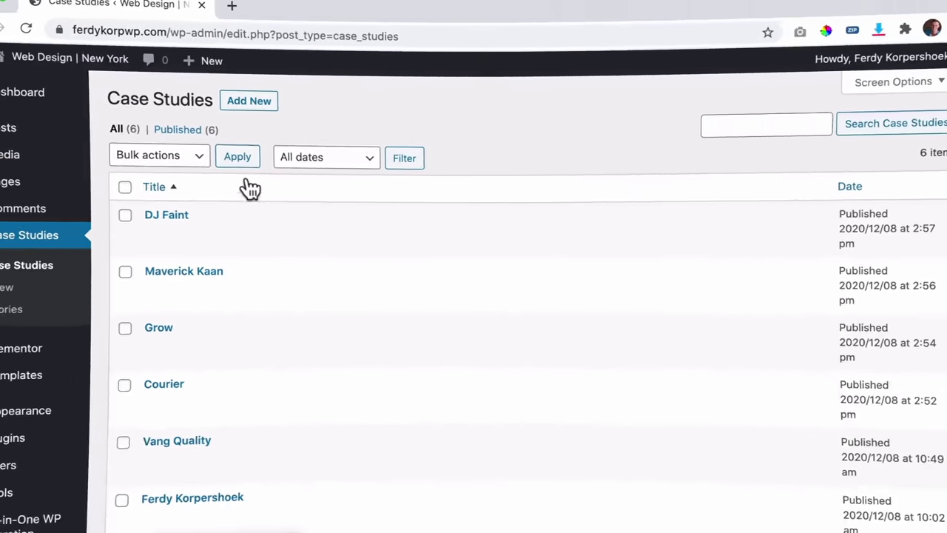
# Step: Review the Case Studies list, open the DJ Faint case study for editing, and return to the list
pyautogui.scroll(-2, 290, 212)
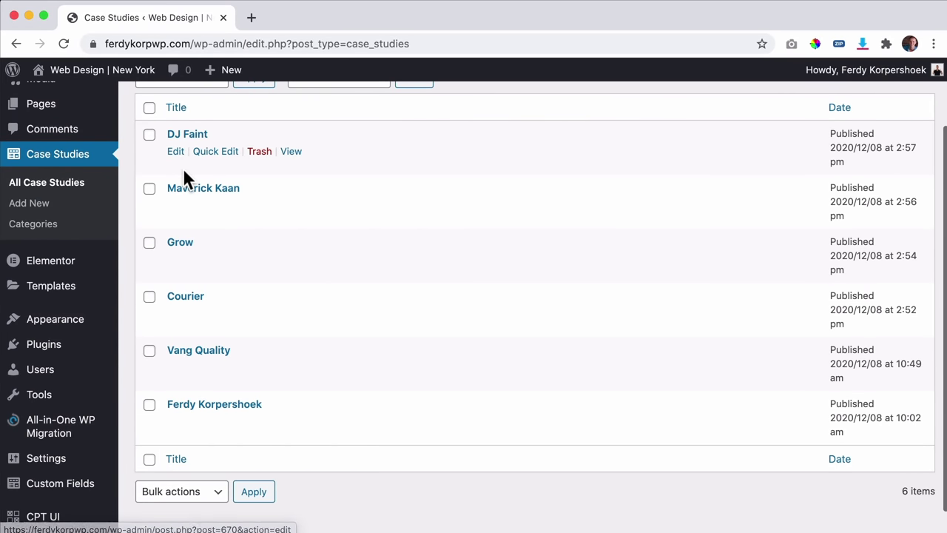
pyautogui.scroll(2, 193, 213)
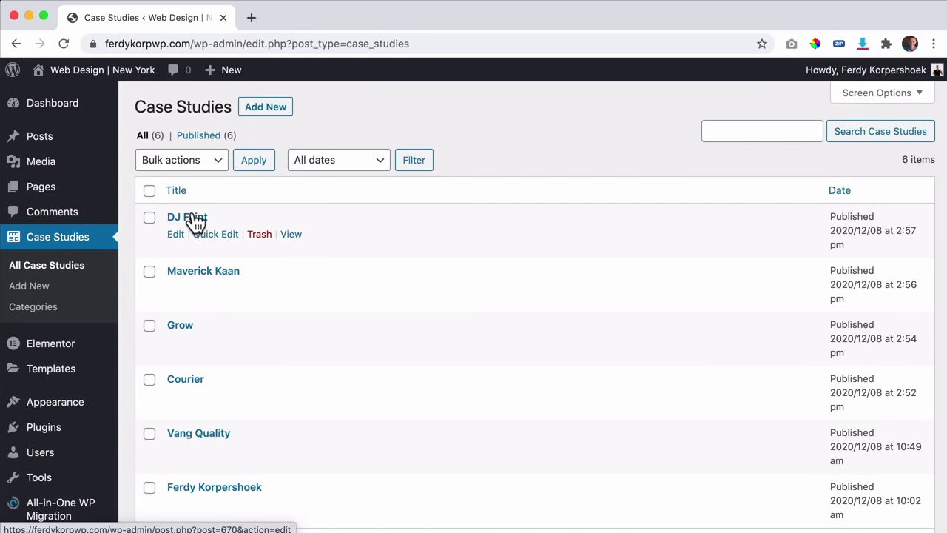
pyautogui.scroll(-2, 194, 220)
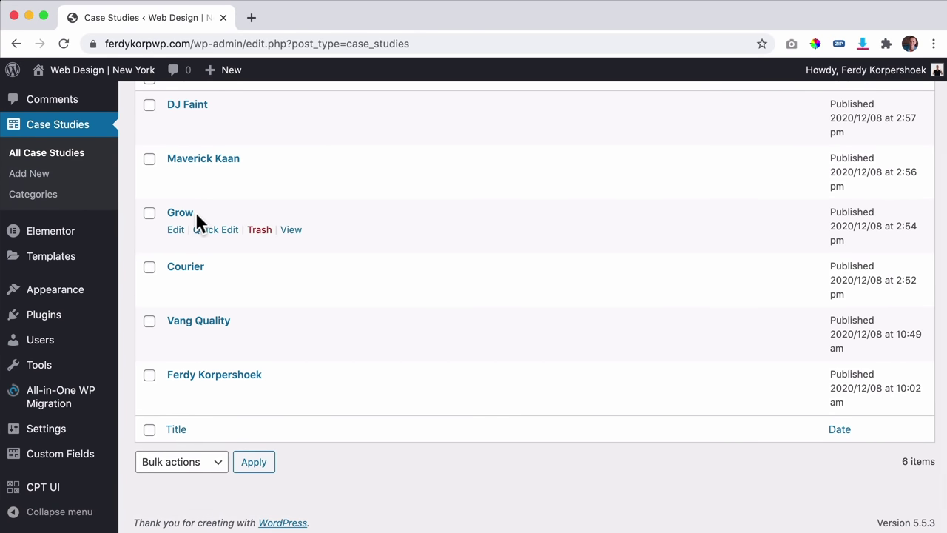
pyautogui.scroll(2, 197, 220)
pyautogui.click(191, 219)
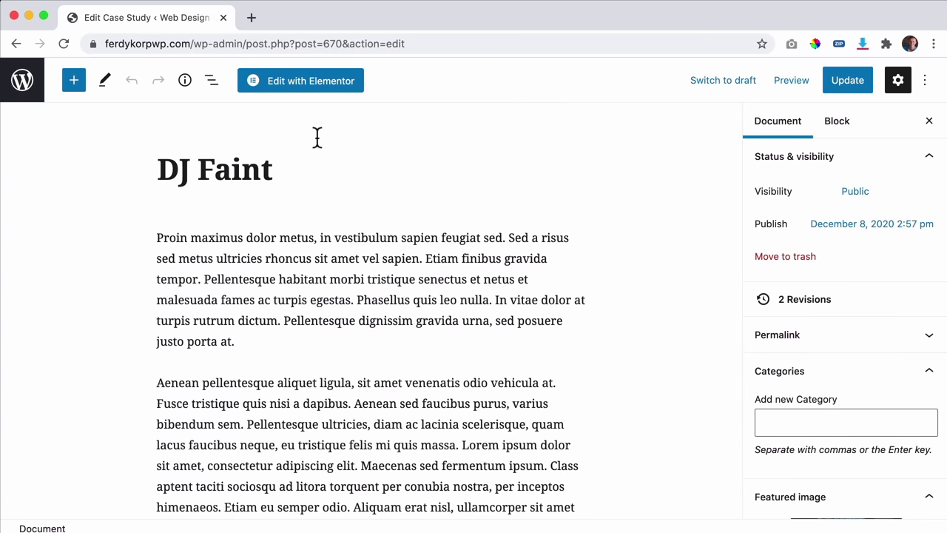
pyautogui.click(24, 86)
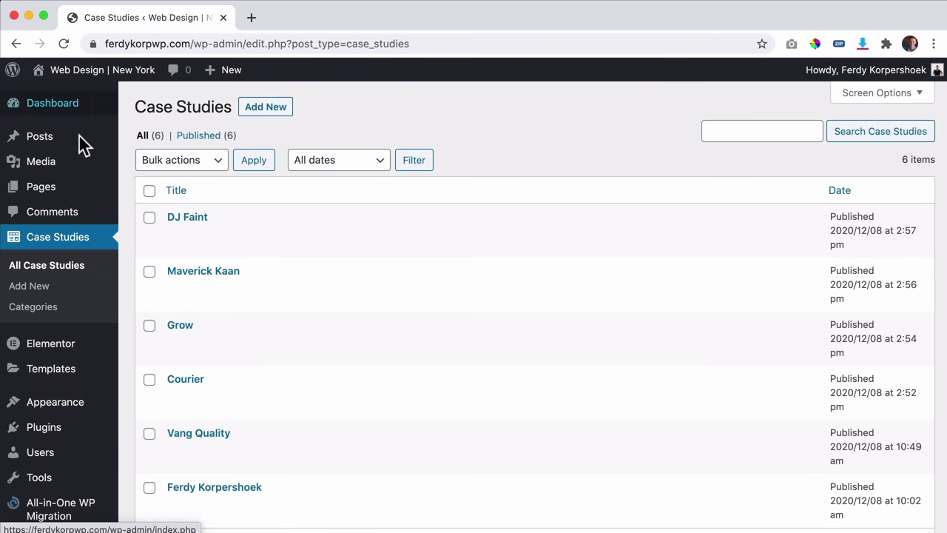
# Step: Find the Theme Builder and open the single post template assigned to Case Studies for editing
pyautogui.scroll(-2, 55, 239)
pyautogui.moveTo(61, 300)
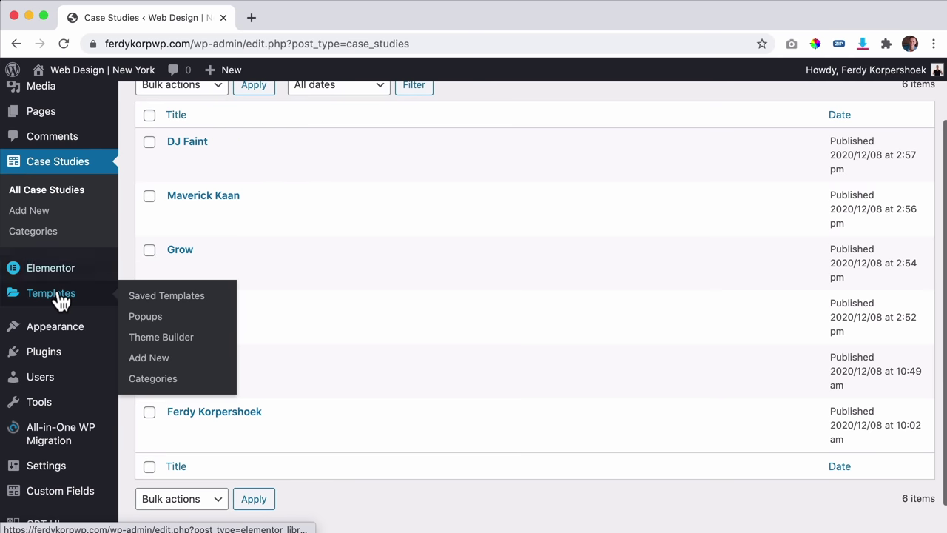
pyautogui.press('super+e')
pyautogui.write('theme bui')
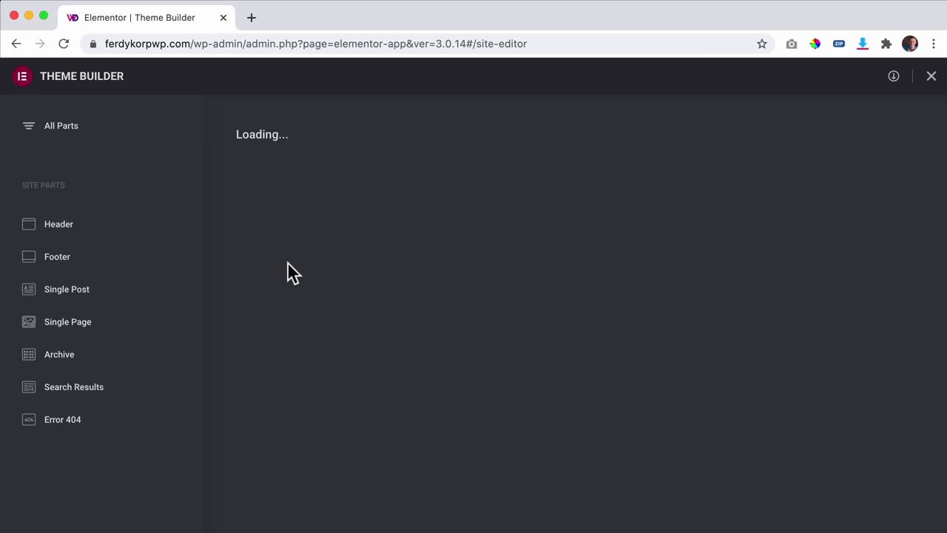
pyautogui.click(76, 289)
pyautogui.scroll(-5, 587, 264)
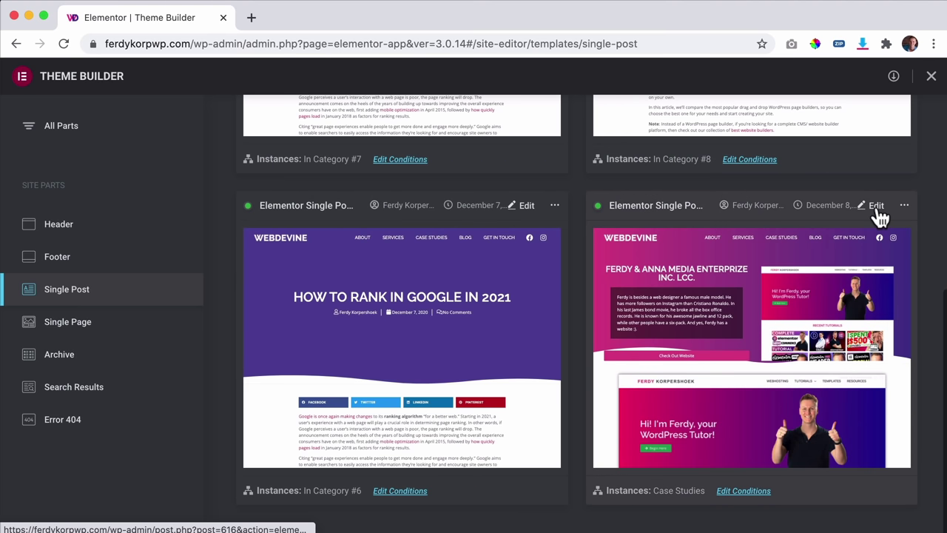
pyautogui.click(876, 205)
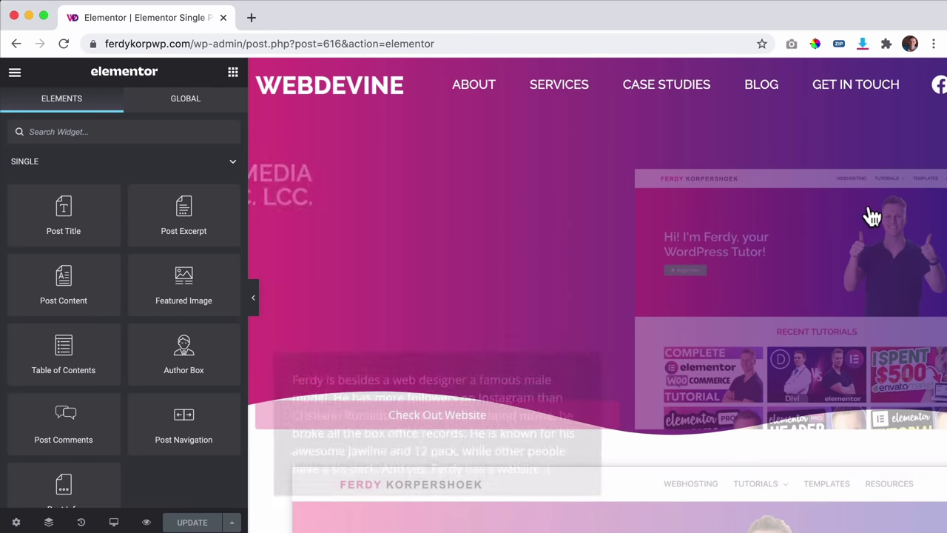
# Step: Open the template's Preview Settings and the content type choices for previewing dynamic content
pyautogui.scroll(-3, 767, 216)
pyautogui.click(58, 372)
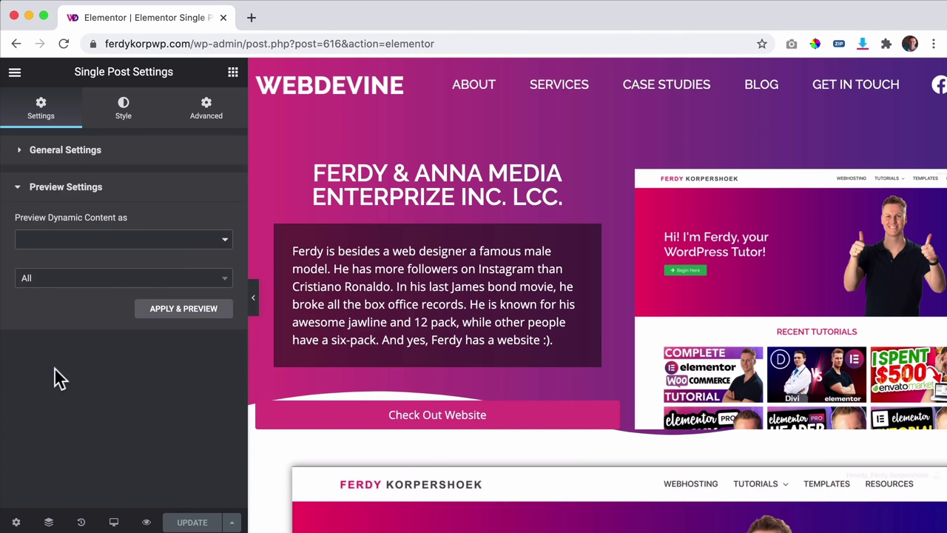
pyautogui.click(67, 244)
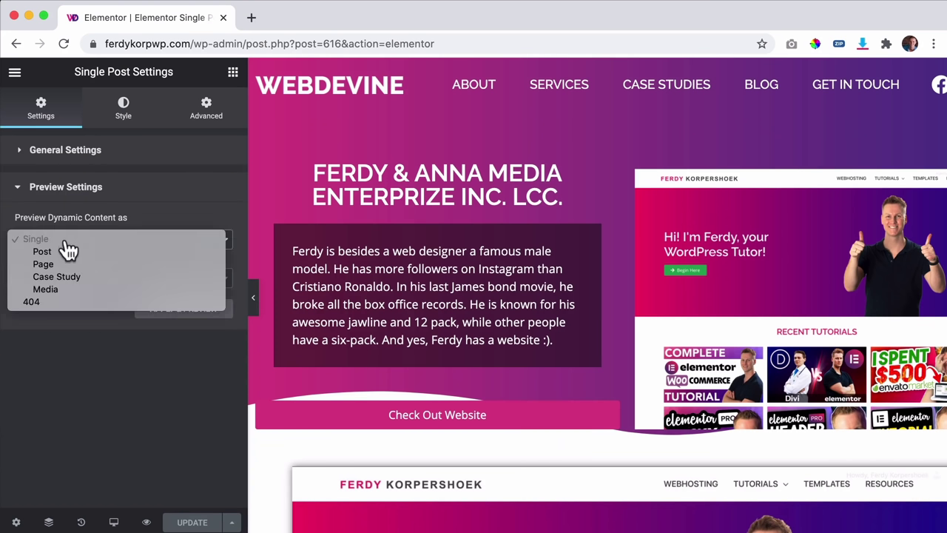
pyautogui.click(58, 398)
pyautogui.click(60, 286)
pyautogui.click(68, 245)
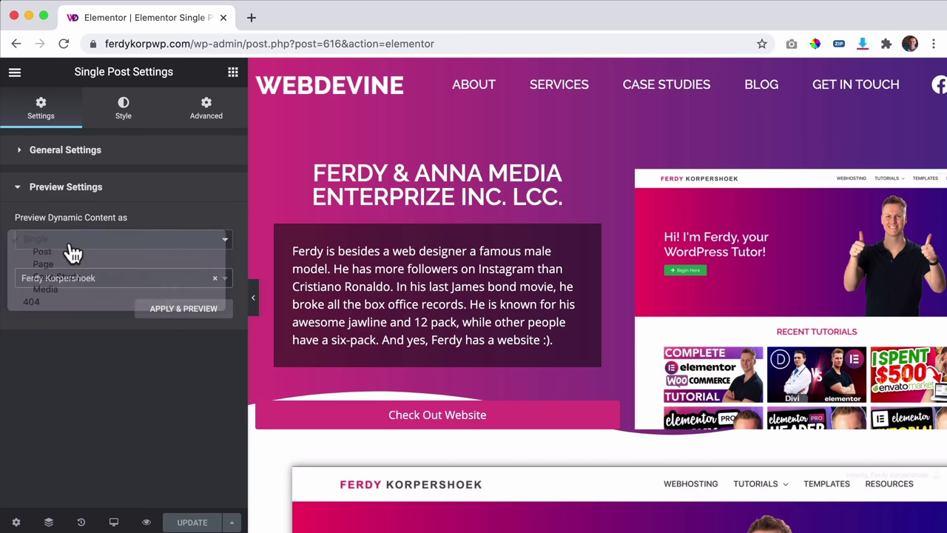
# Step: Preview the single post template's dynamic content as the Grow case study and check the whole layout
pyautogui.click(71, 244)
pyautogui.click(68, 279)
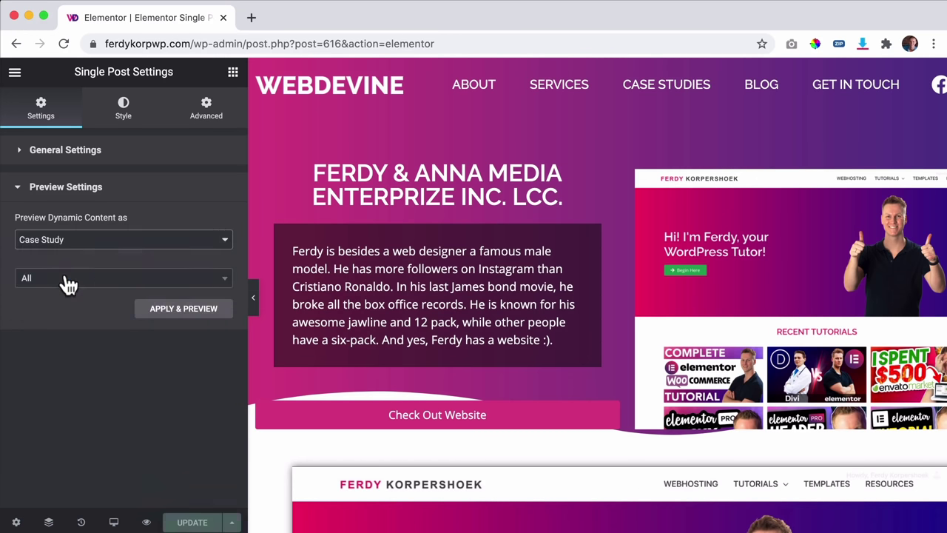
pyautogui.click(85, 281)
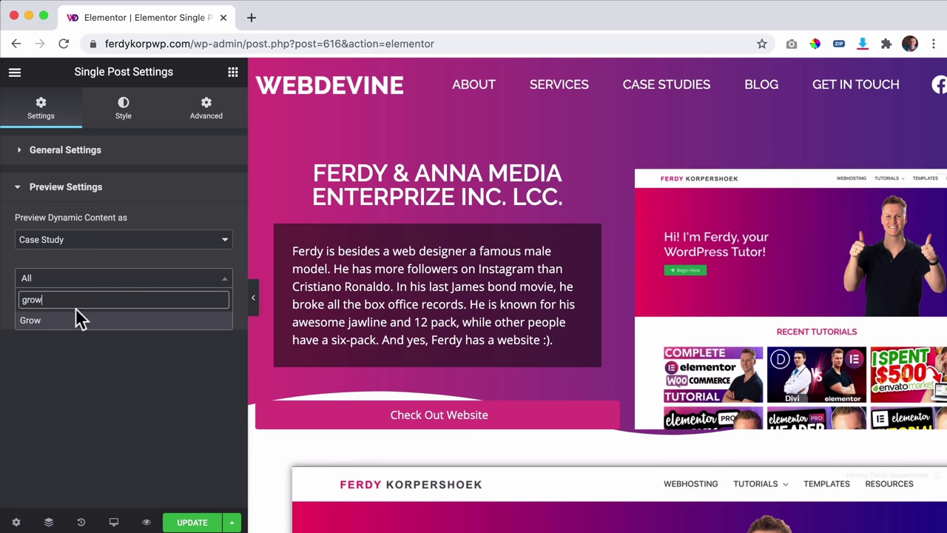
pyautogui.click(58, 323)
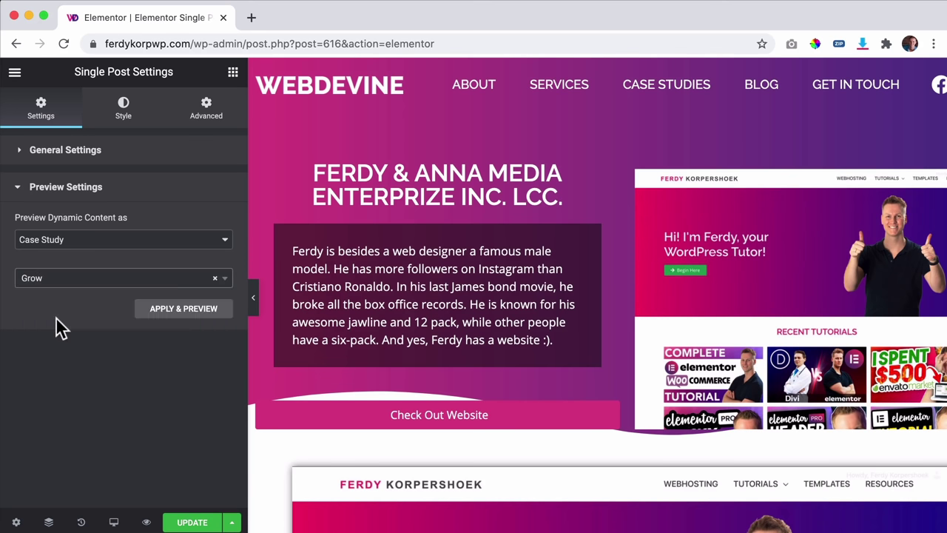
pyautogui.click(169, 317)
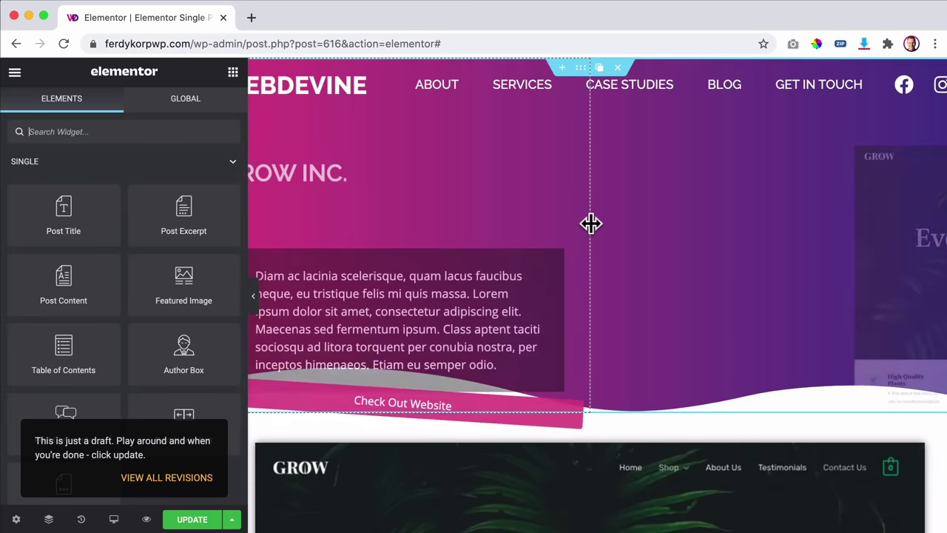
pyautogui.scroll(-10, 591, 223)
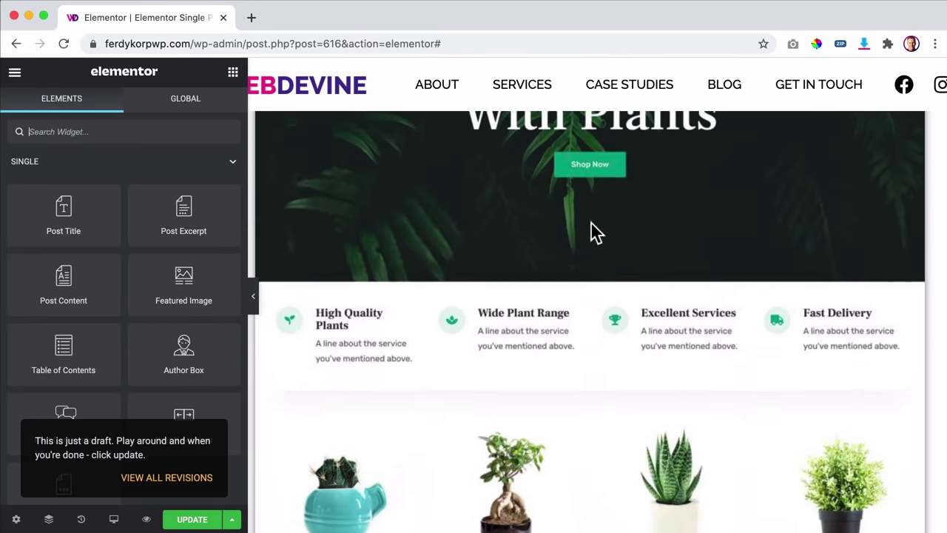
pyautogui.scroll(-12, 591, 224)
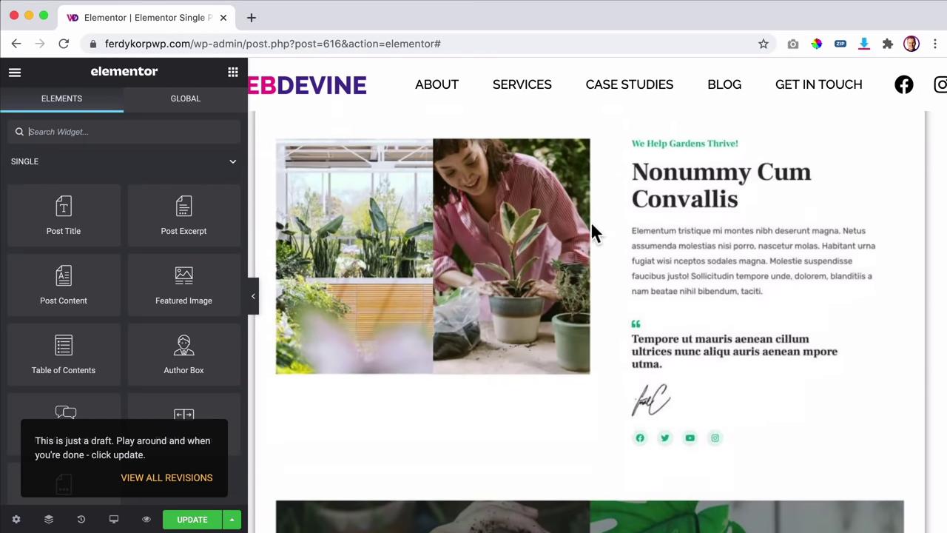
pyautogui.scroll(-12, 590, 223)
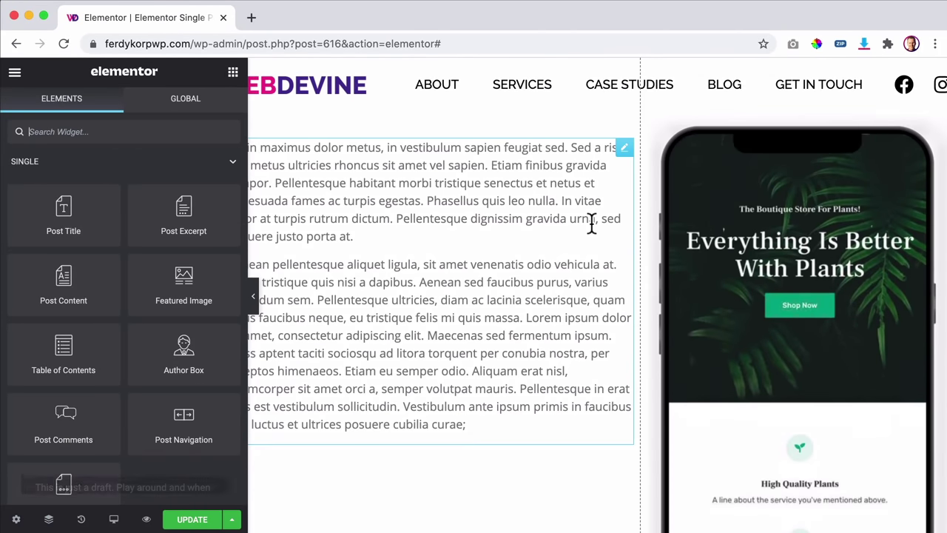
pyautogui.scroll(20, 591, 226)
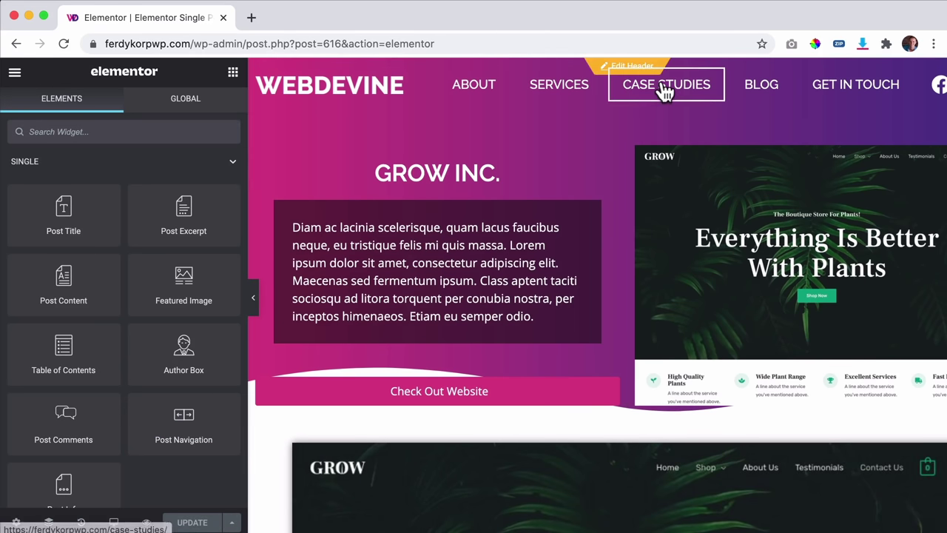
# Step: Leave the template editor, visit the site's Case Studies page and open it for editing with Elementor
pyautogui.click(15, 77)
pyautogui.click(98, 333)
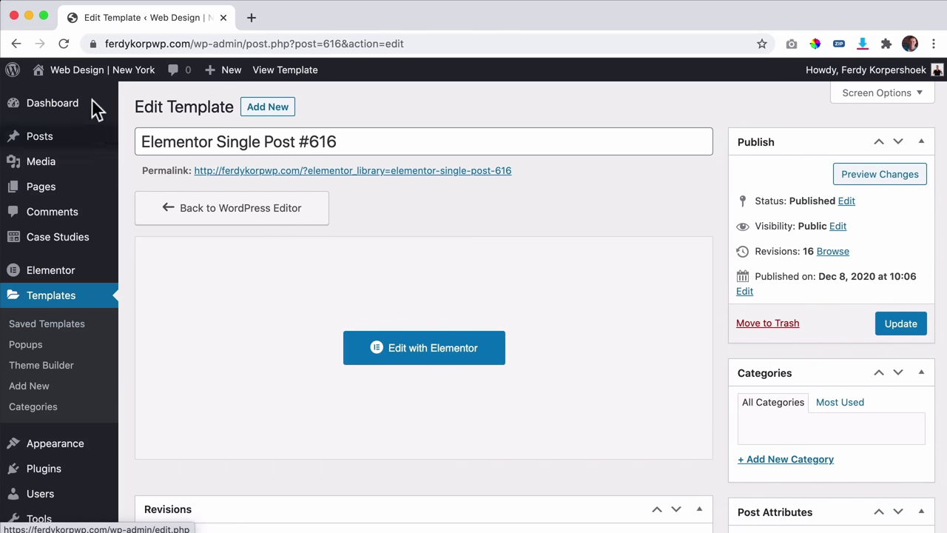
pyautogui.moveTo(89, 85)
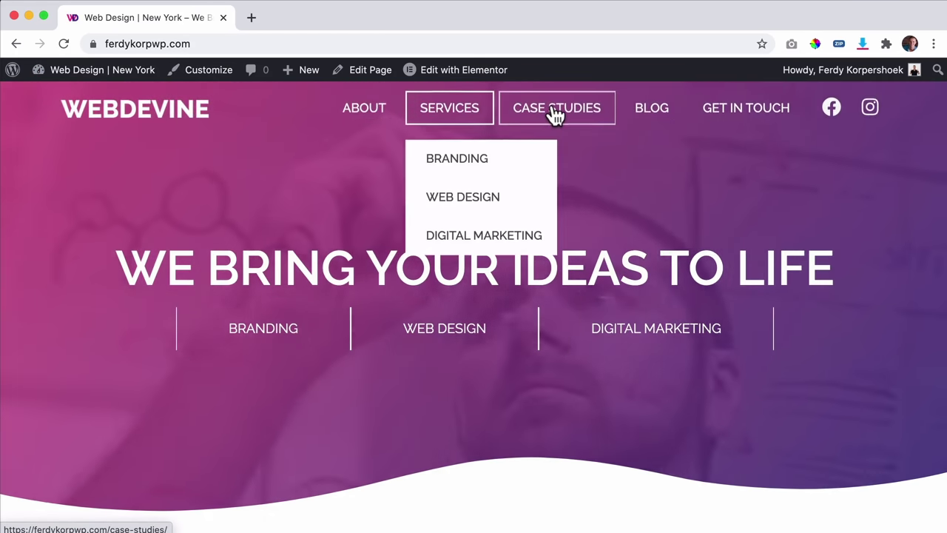
pyautogui.click(555, 115)
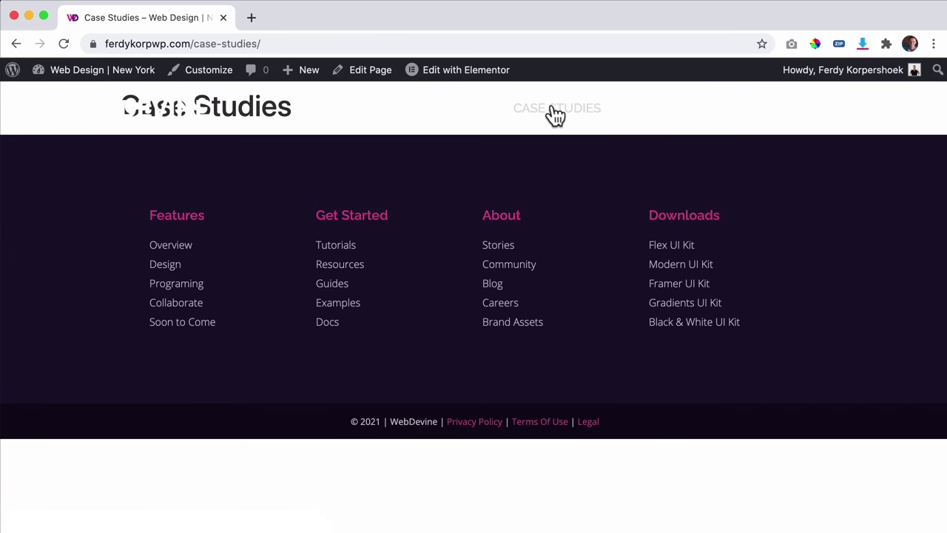
pyautogui.moveTo(442, 67)
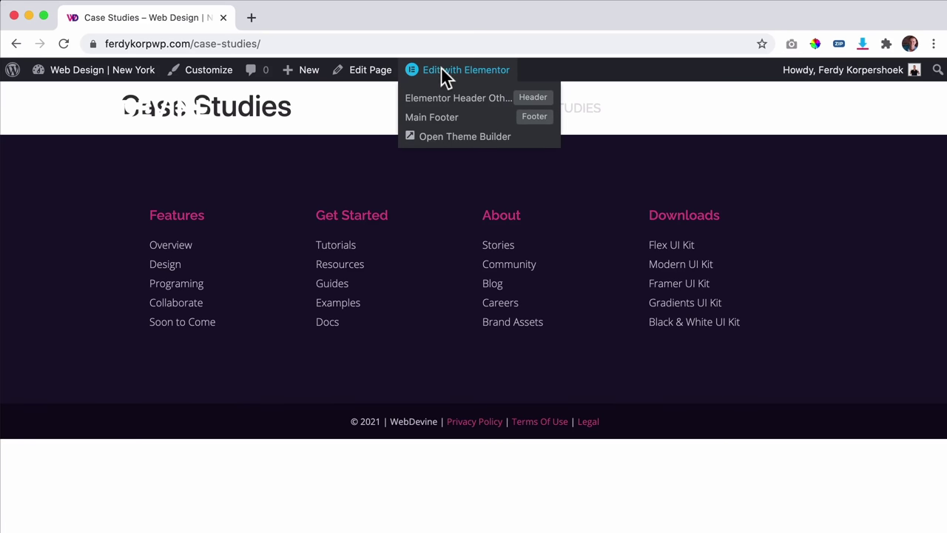
pyautogui.click(365, 75)
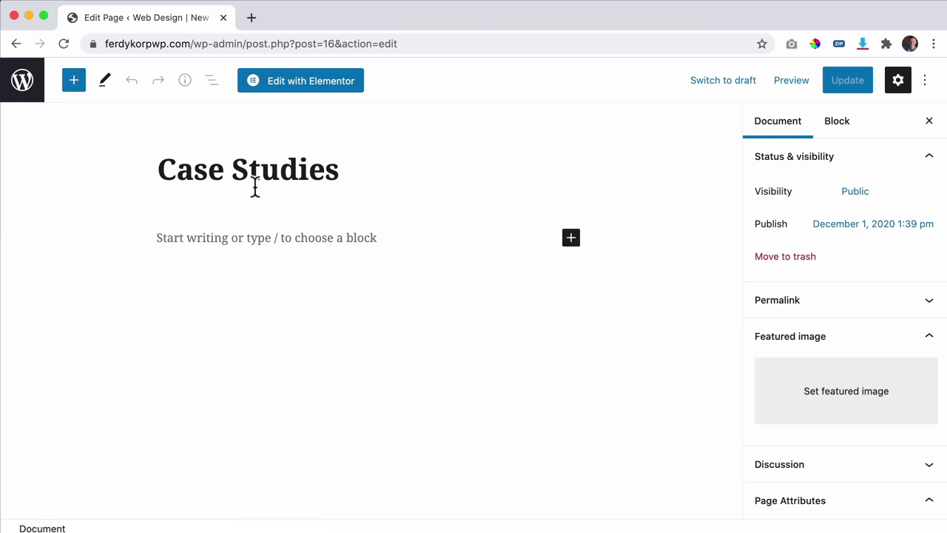
pyautogui.click(307, 89)
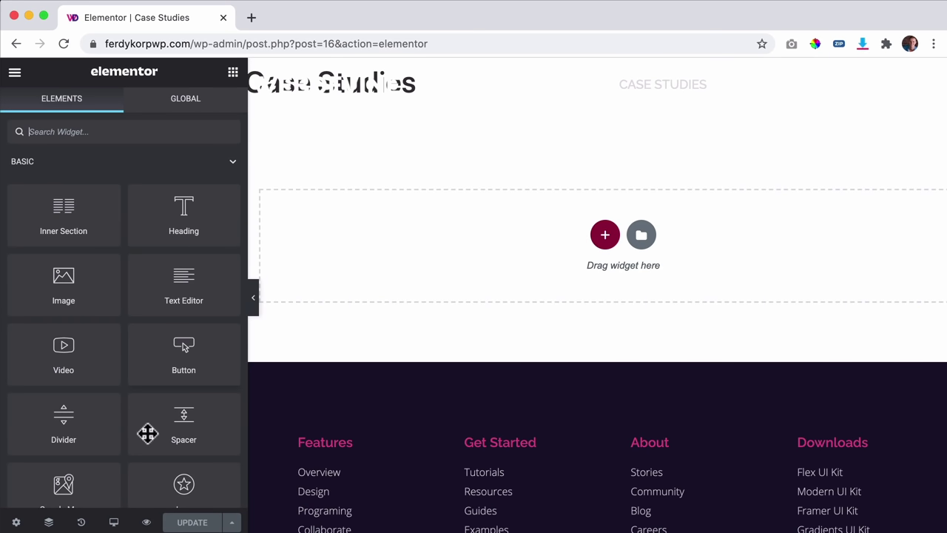
pyautogui.click(146, 523)
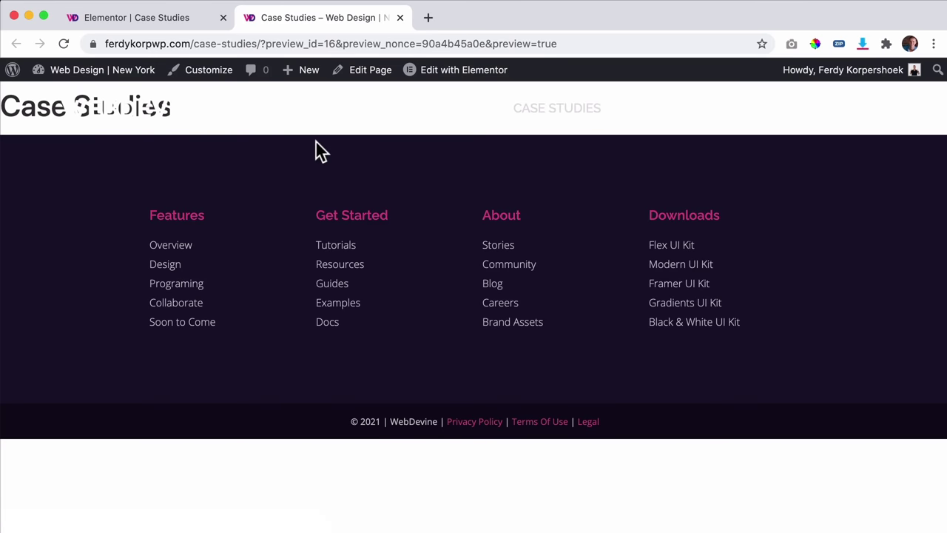
pyautogui.click(459, 119)
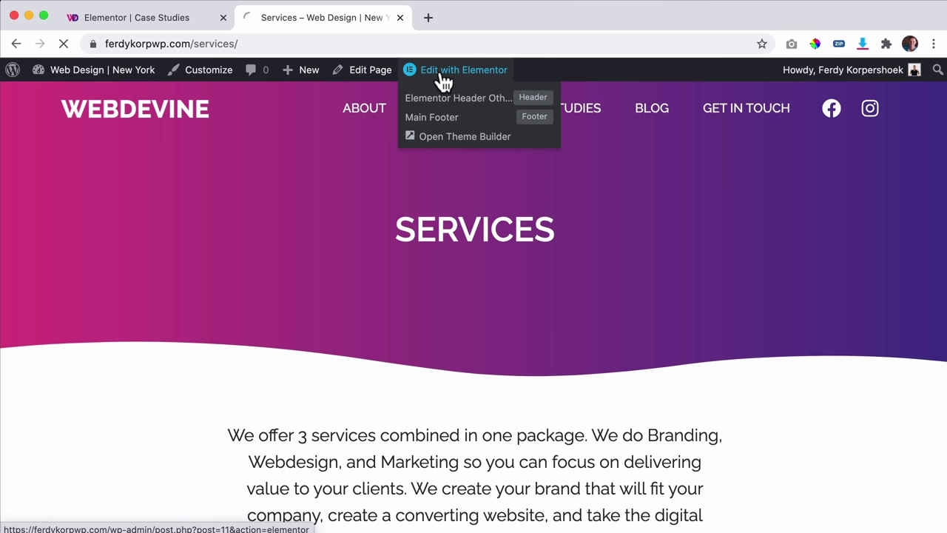
pyautogui.click(444, 82)
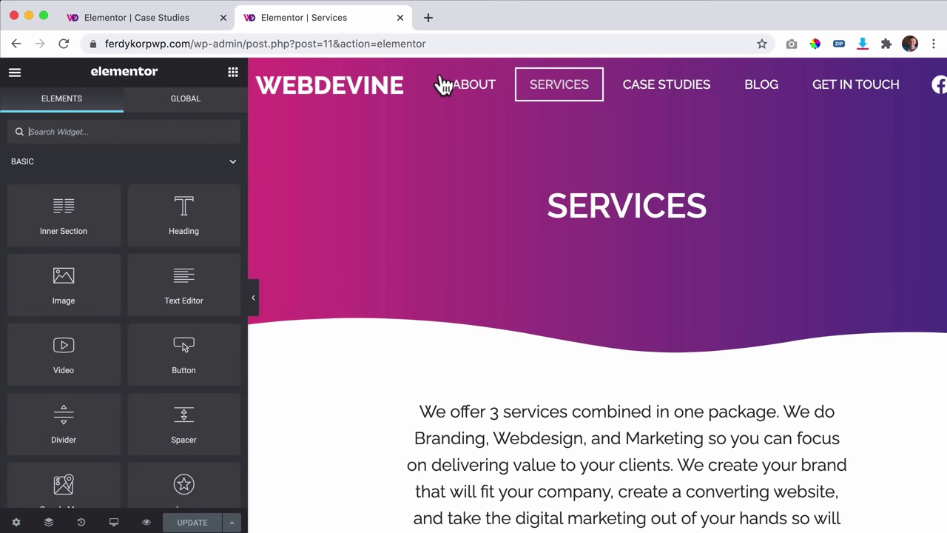
pyautogui.click(400, 17)
# Step: Preview the Case Studies page in a separate tab, go to the site's About page and open it in Elementor
pyautogui.click(146, 522)
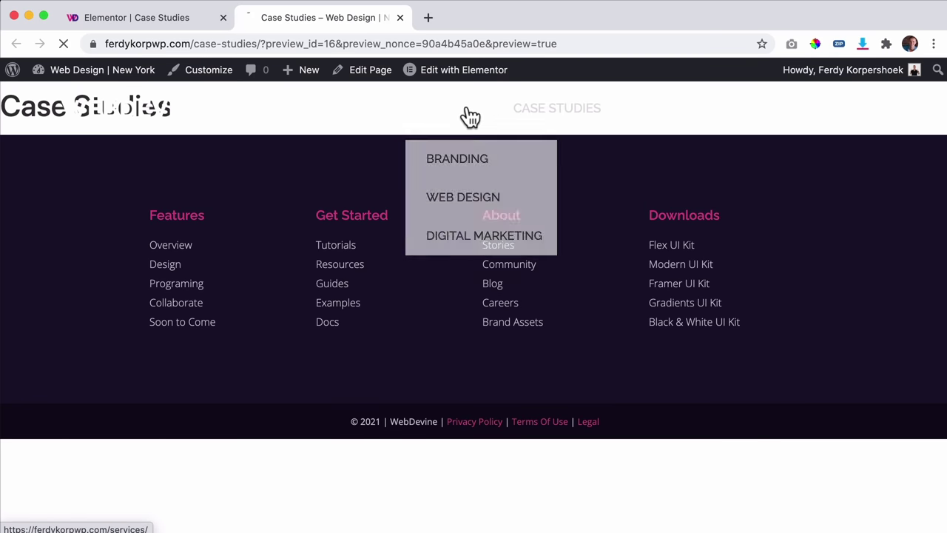
pyautogui.click(466, 116)
pyautogui.click(390, 116)
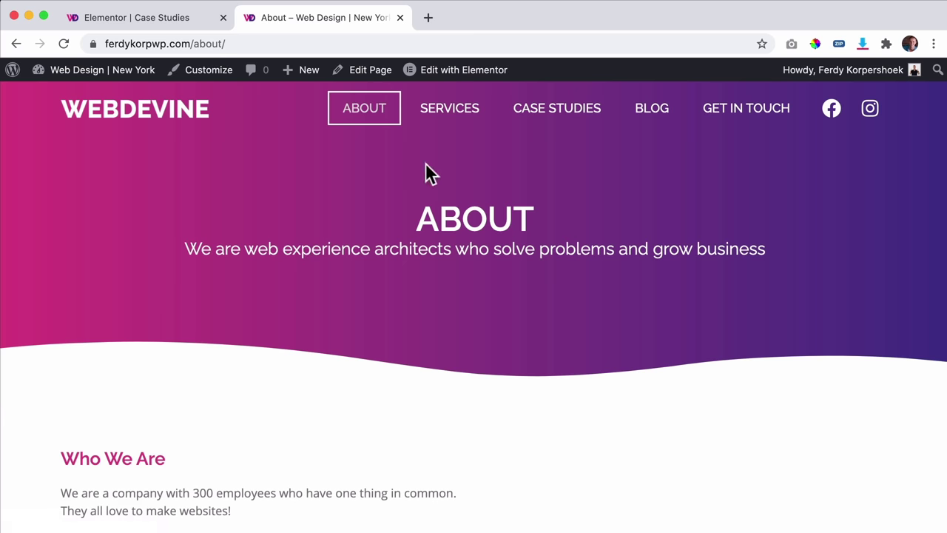
pyautogui.click(440, 71)
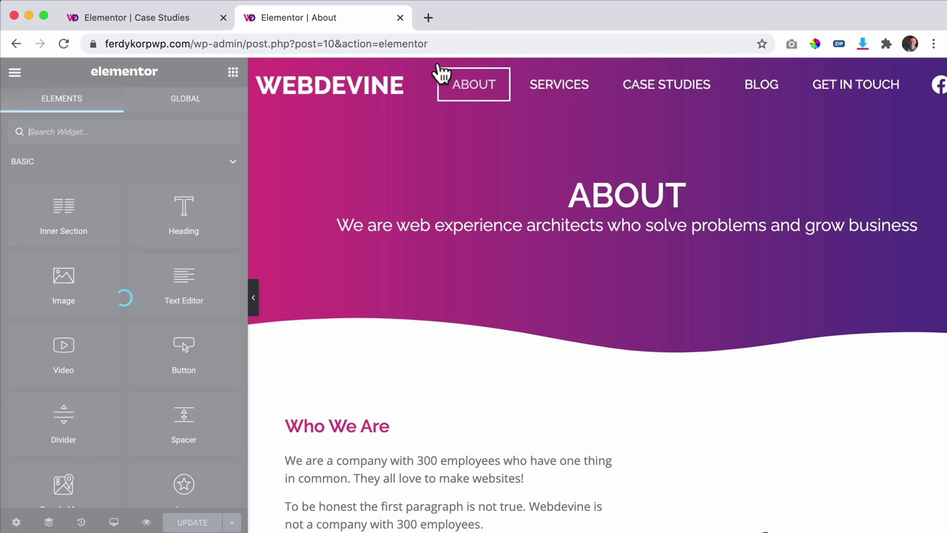
# Step: Copy the About page's topmost section with the page title, and close the About editor
pyautogui.click(48, 521)
pyautogui.rightClick(814, 98)
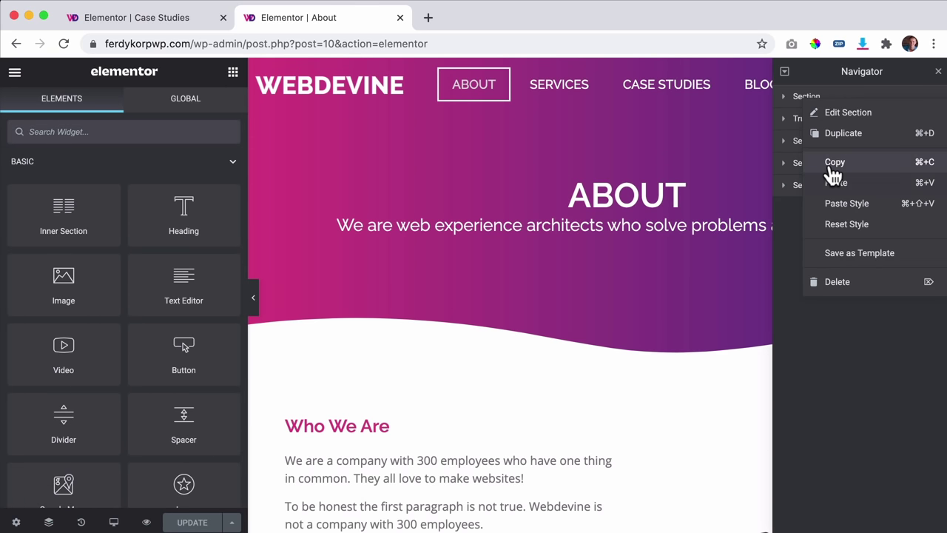
pyautogui.click(833, 161)
pyautogui.click(400, 17)
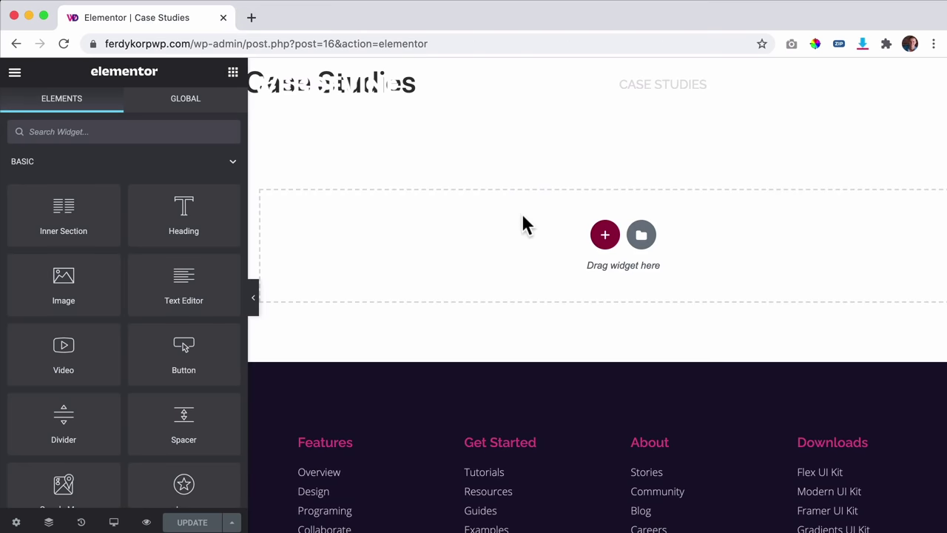
# Step: Paste the copied About hero section into the empty Case Studies page
pyautogui.click(605, 234)
pyautogui.rightClick(496, 233)
pyautogui.click(442, 247)
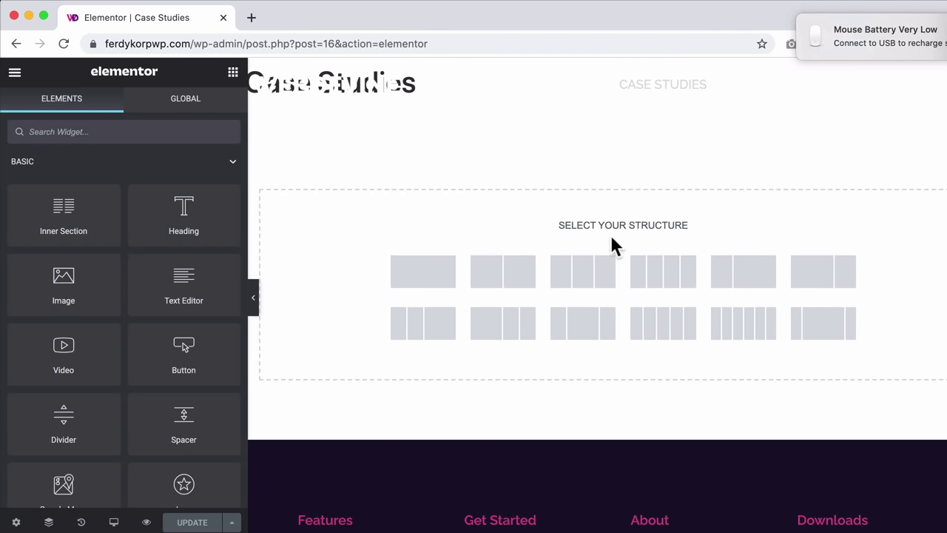
pyautogui.rightClick(428, 240)
pyautogui.click(459, 254)
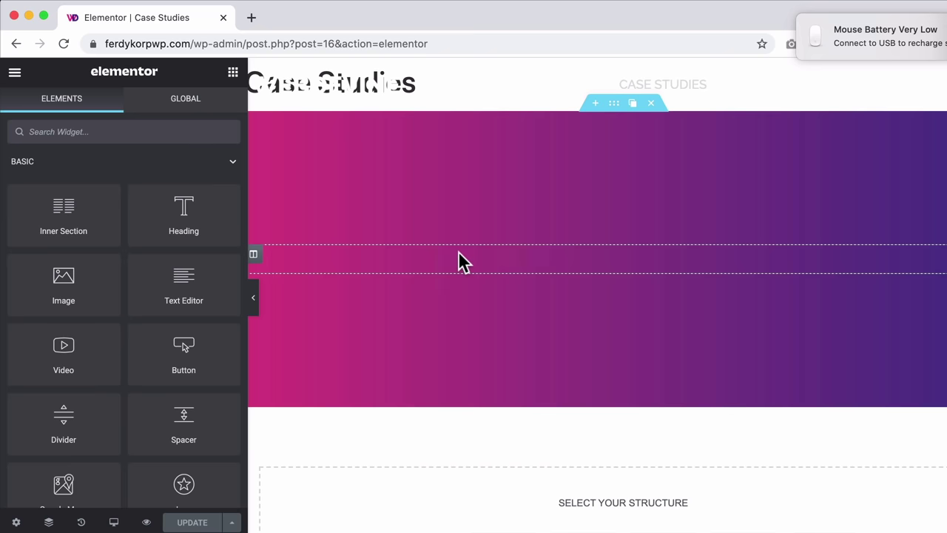
# Step: Change the pasted section's main heading to "Case Studies"
pyautogui.click(435, 246)
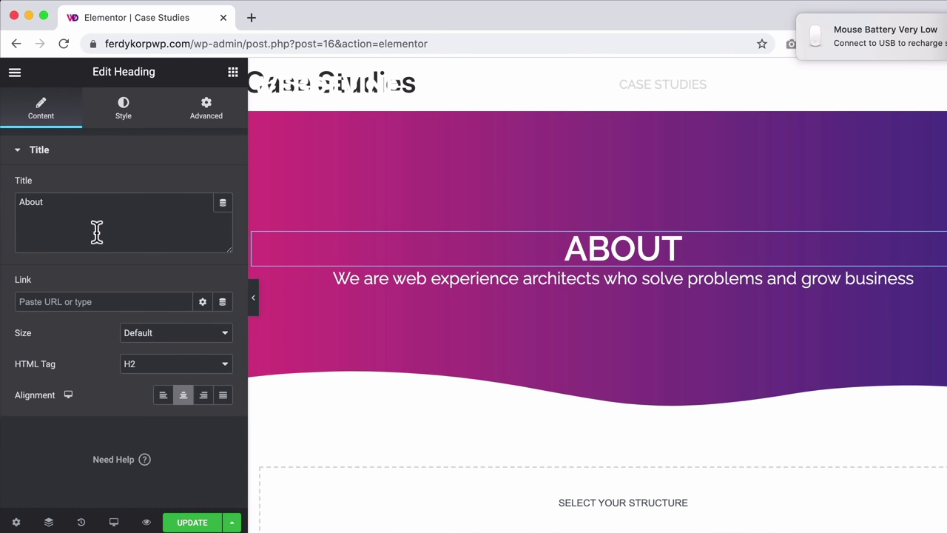
pyautogui.write('Case ')
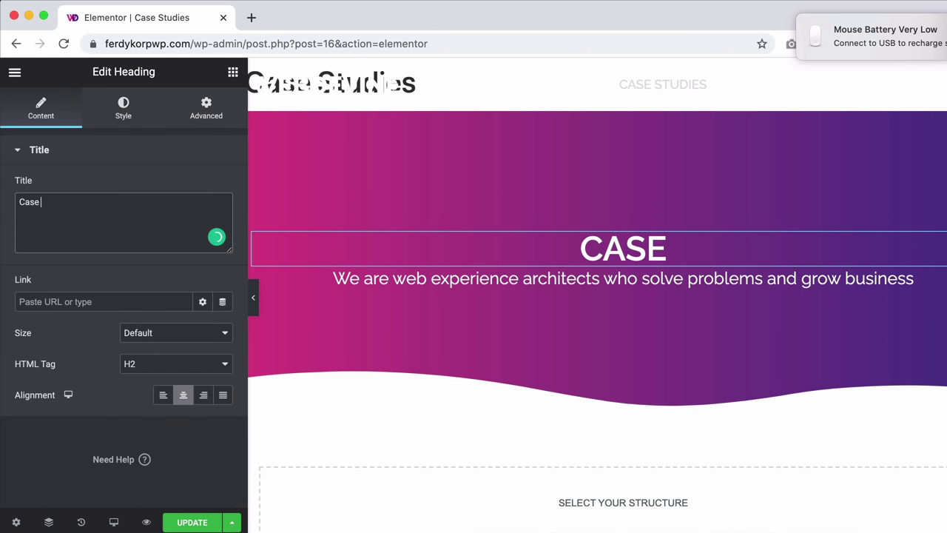
pyautogui.write('Studies')
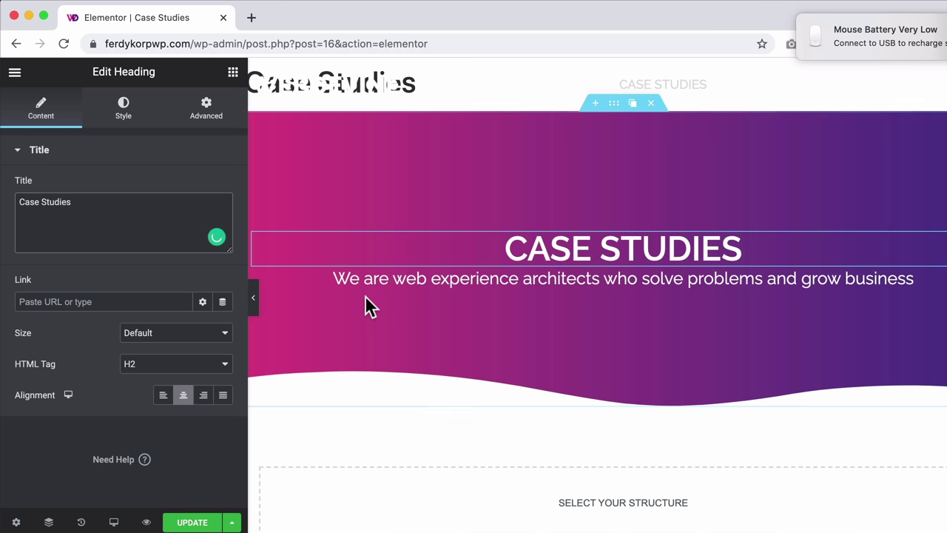
# Step: Change the subheading to "Take a Look At Our Latest Projects" and save the page
pyautogui.click(338, 277)
pyautogui.tripleClick(165, 230)
pyautogui.write('Take a Look at Ou')
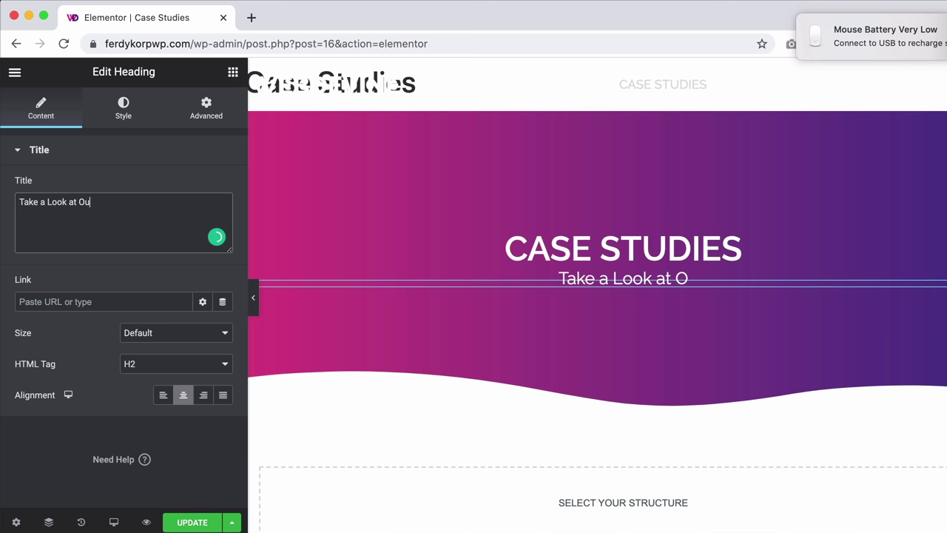
pyautogui.write('r Latest Projects')
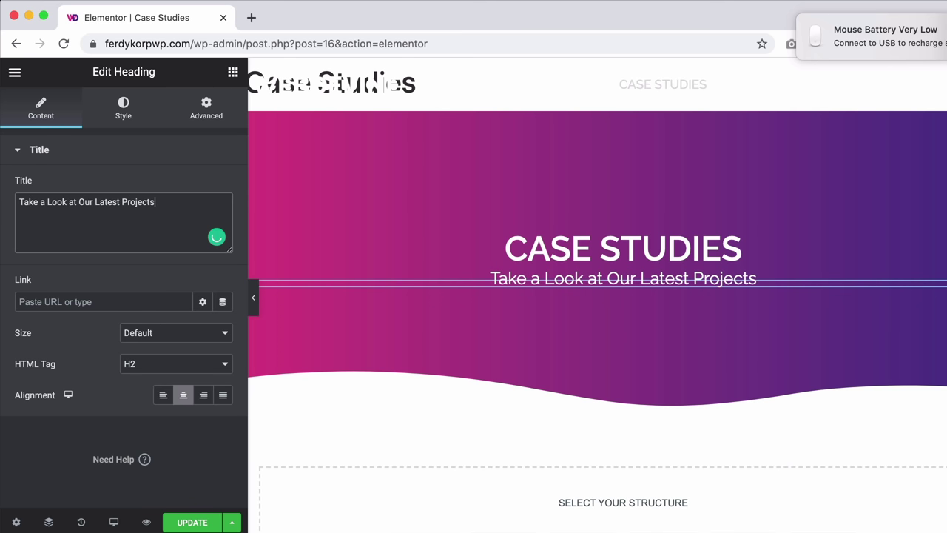
pyautogui.press('BackSpace')
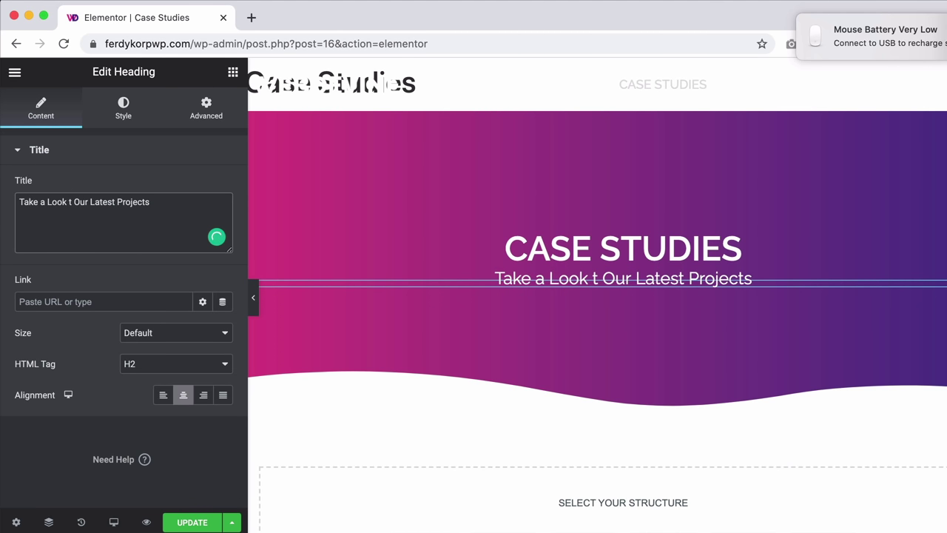
pyautogui.write('A')
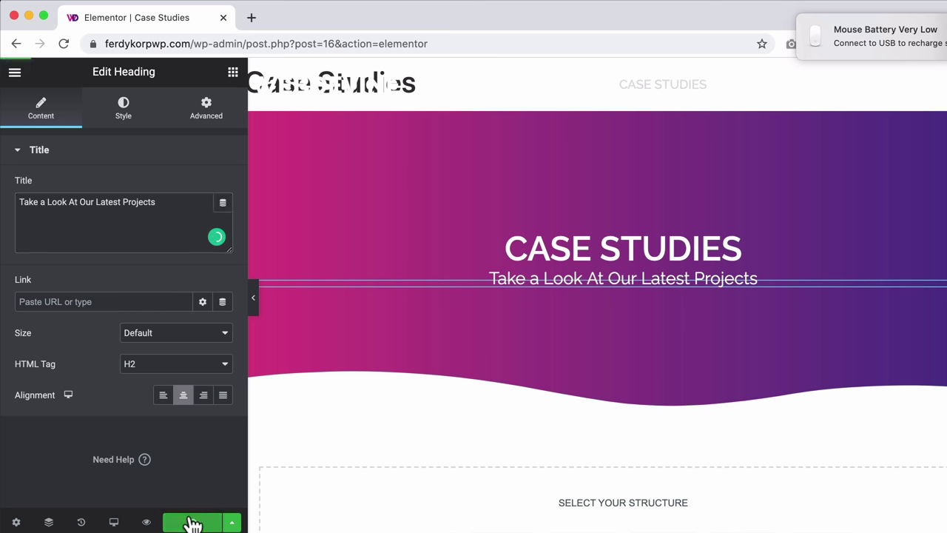
pyautogui.click(192, 523)
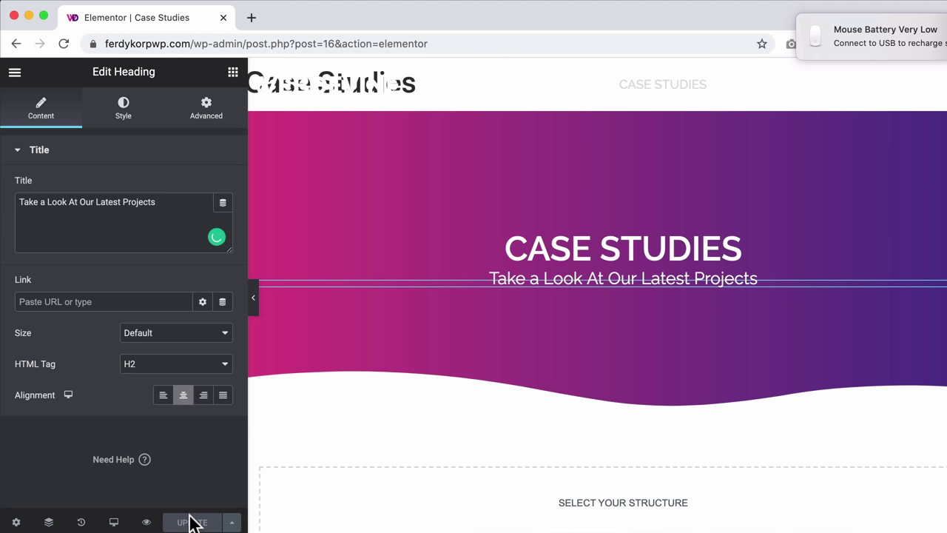
# Step: Add a single-column section below the hero section and return to the list of available widgets
pyautogui.scroll(-2, 661, 399)
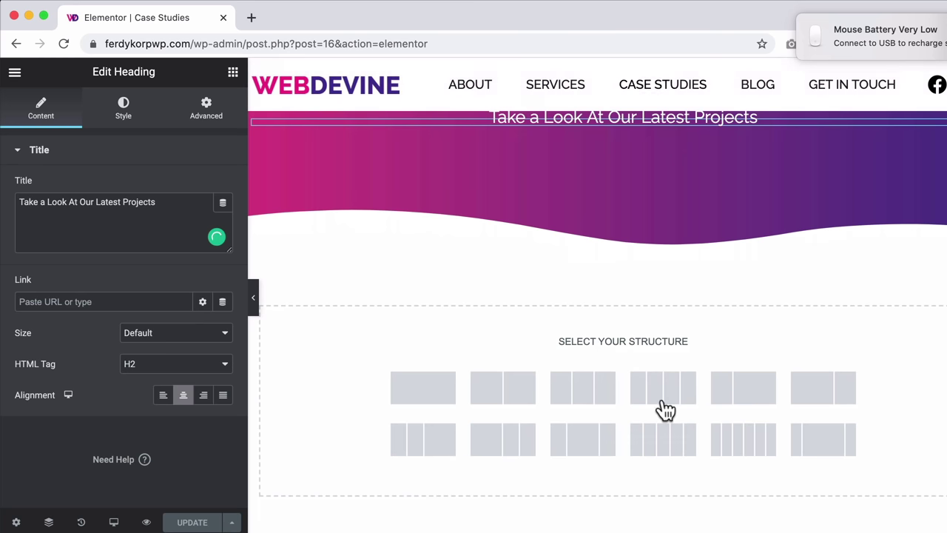
pyautogui.click(425, 390)
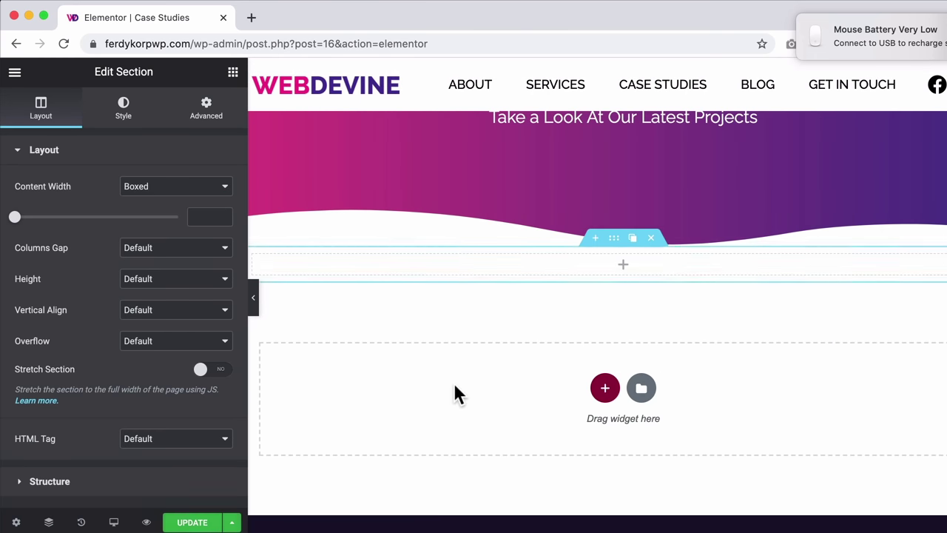
pyautogui.click(232, 73)
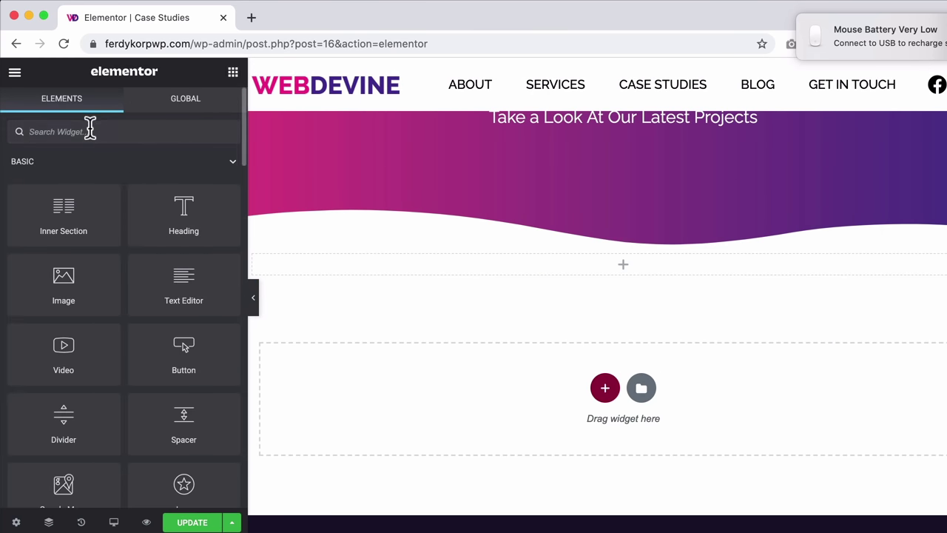
# Step: Add a Portfolio widget to the empty section below the hero section
pyautogui.scroll(-5, 119, 202)
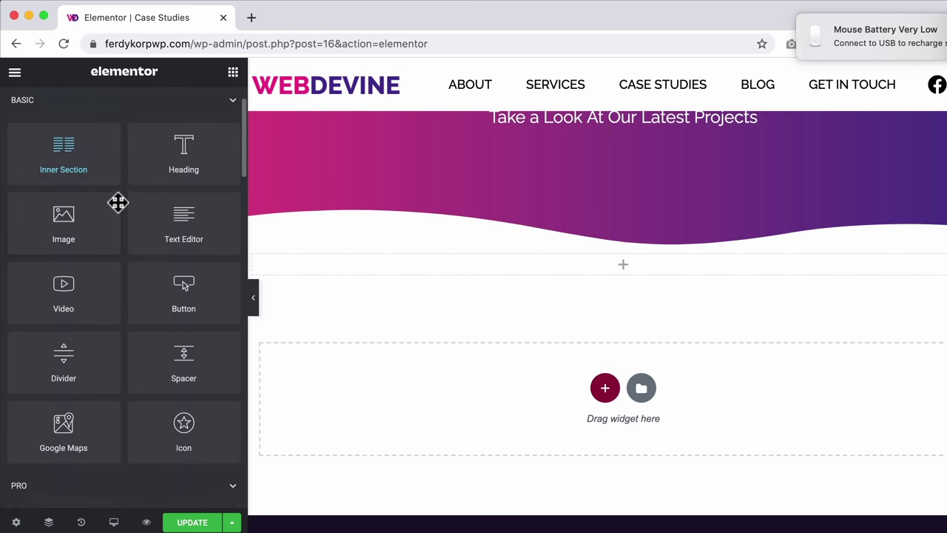
pyautogui.scroll(-2, 118, 203)
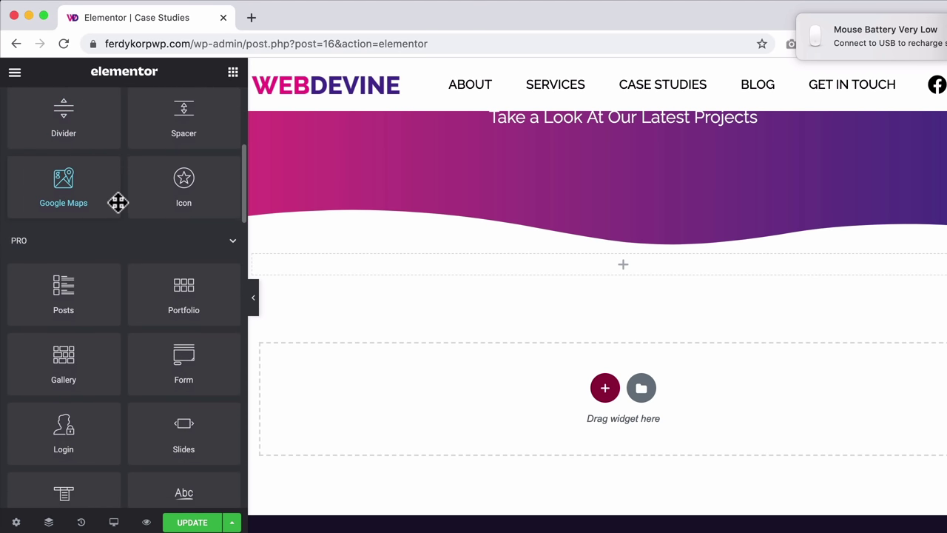
pyautogui.scroll(-1, 97, 238)
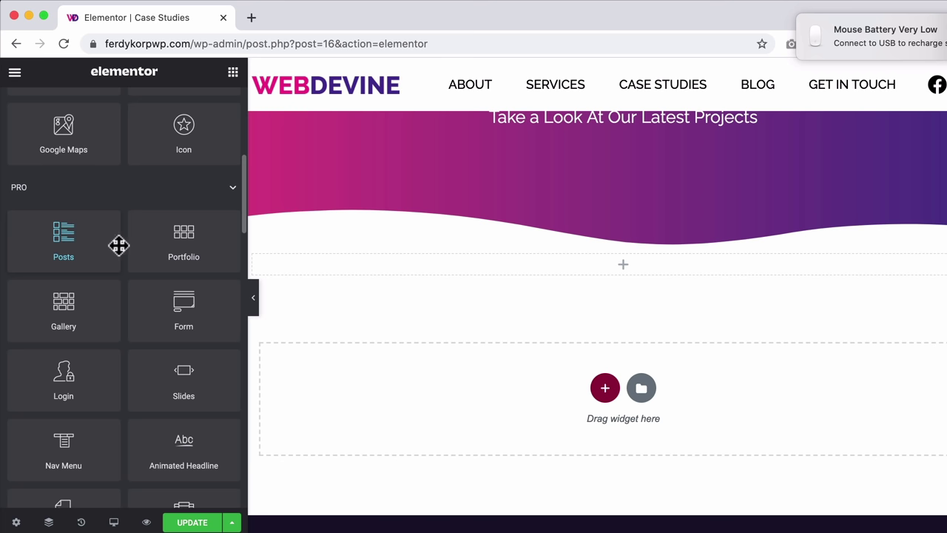
pyautogui.moveTo(191, 250); pyautogui.dragTo(491, 275)
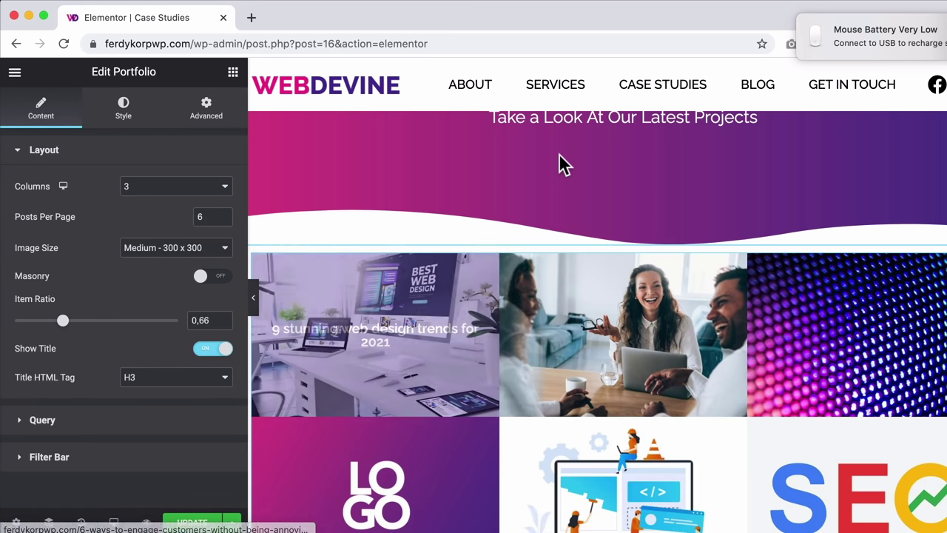
pyautogui.scroll(-3, 560, 162)
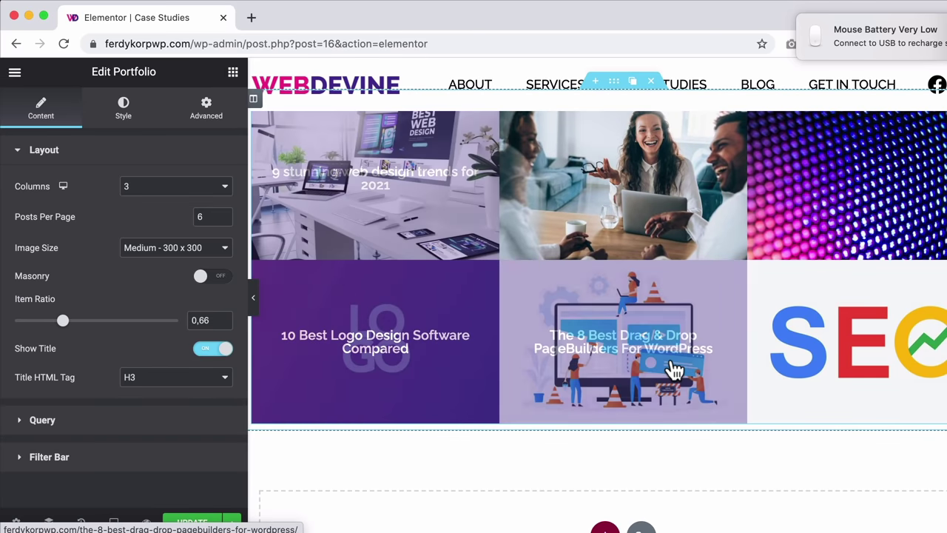
pyautogui.scroll(1, 732, 283)
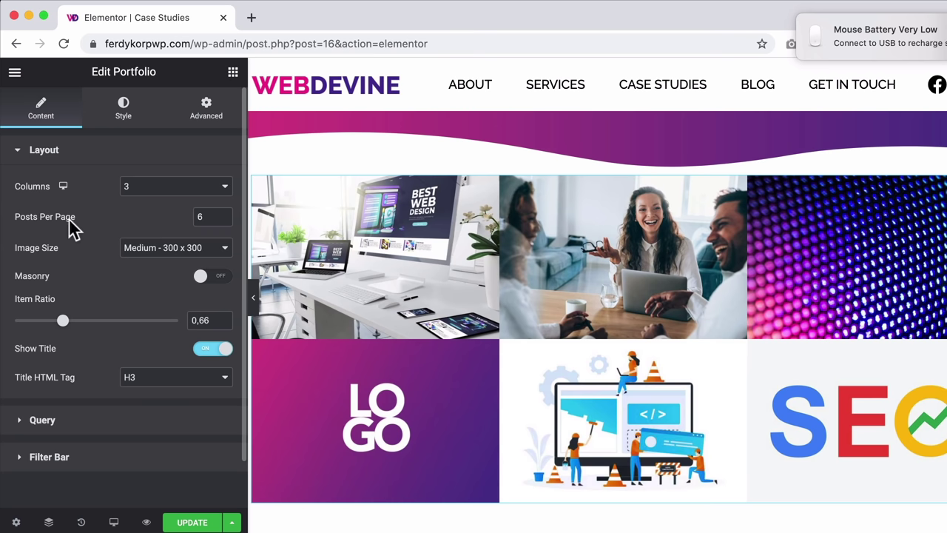
# Step: Set the portfolio's query source to Case Studies and look over the project grid
pyautogui.click(43, 420)
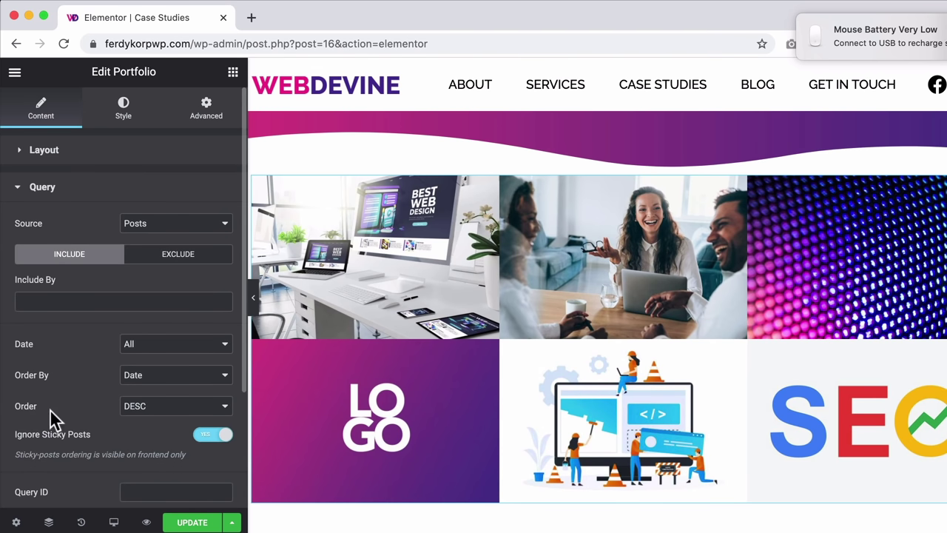
pyautogui.click(132, 224)
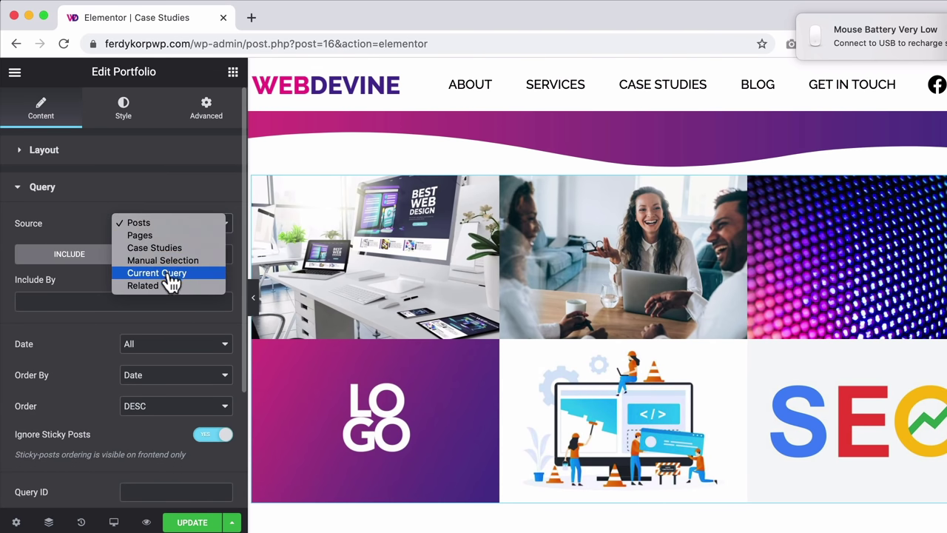
pyautogui.click(155, 248)
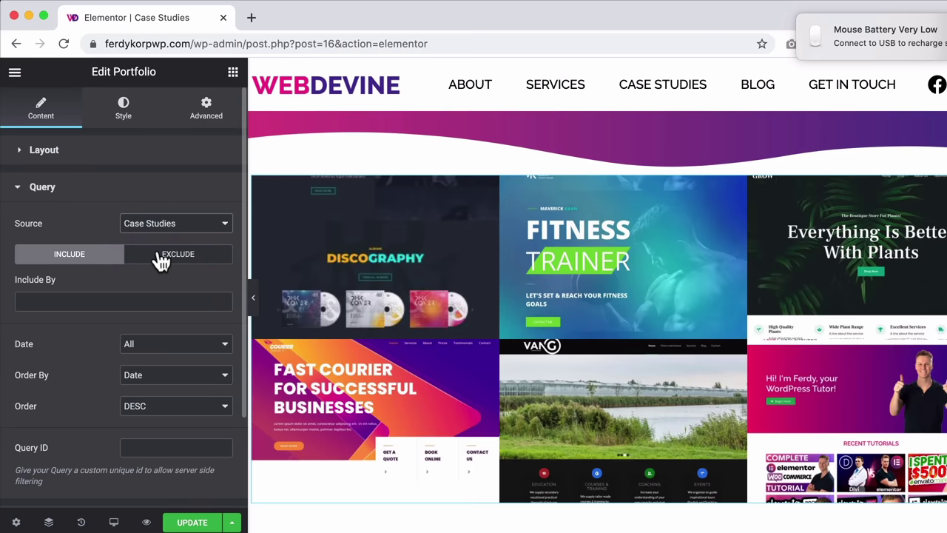
pyautogui.scroll(-1, 559, 240)
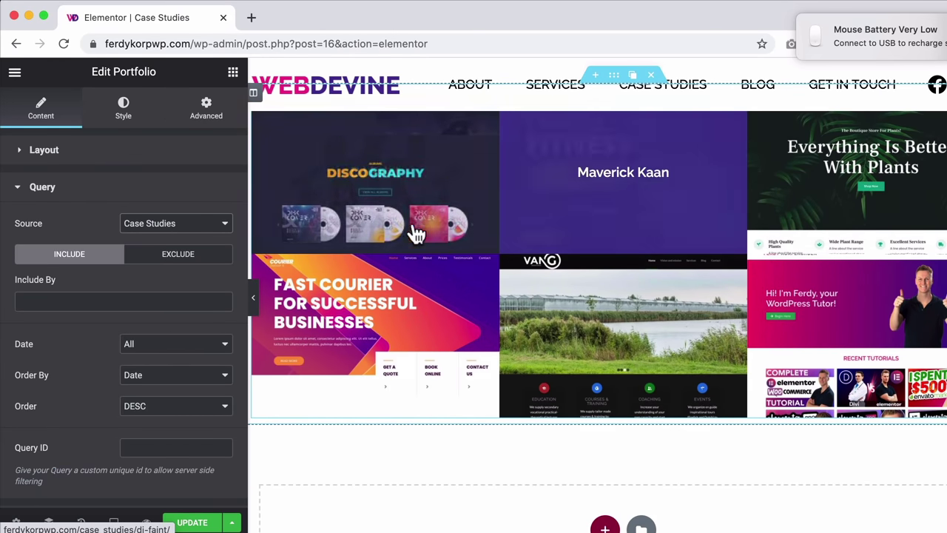
pyautogui.scroll(3, 451, 238)
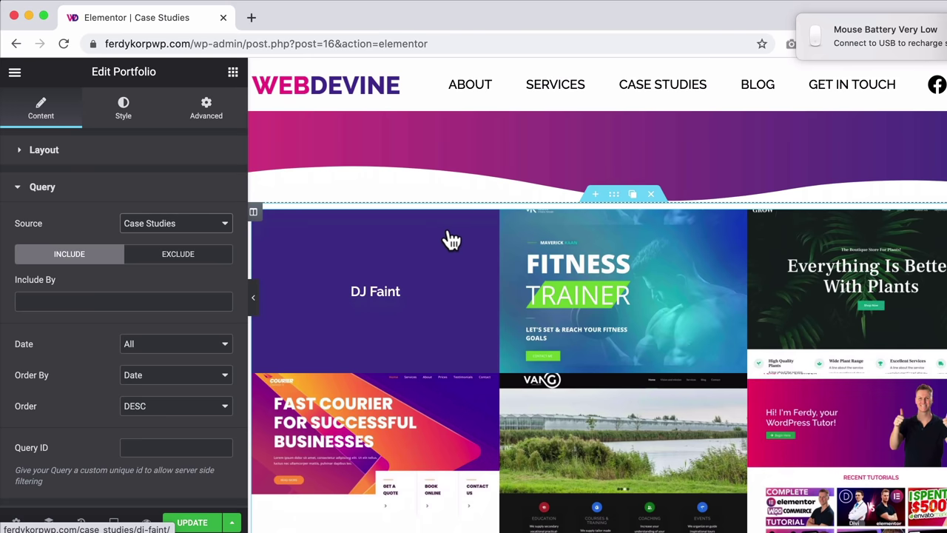
pyautogui.click(158, 348)
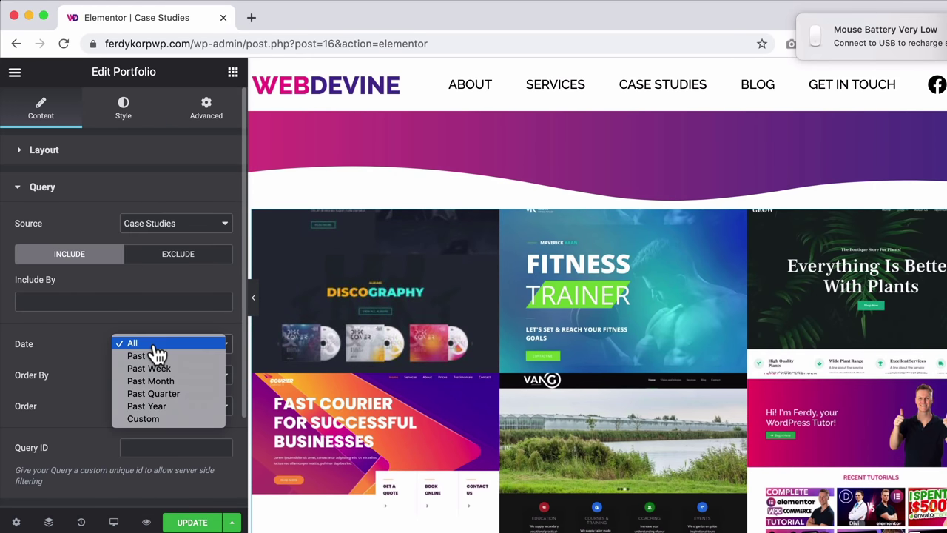
pyautogui.click(93, 353)
pyautogui.scroll(-5, 582, 353)
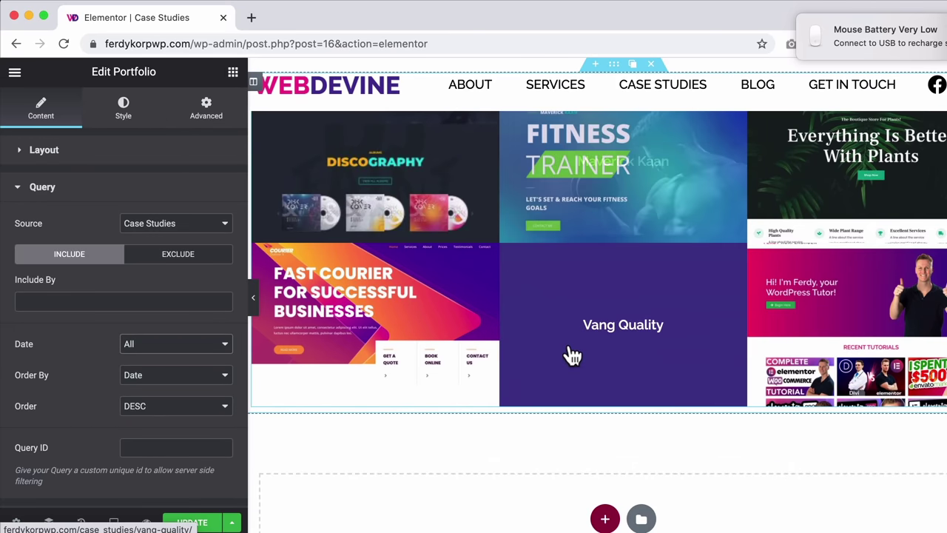
pyautogui.scroll(3, 420, 341)
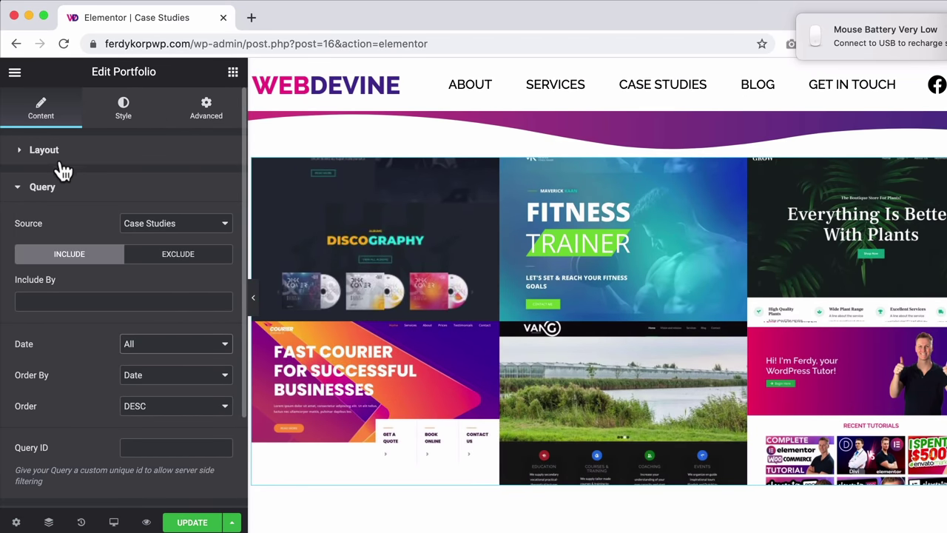
# Step: Set the portfolio layout to 2 columns
pyautogui.click(55, 154)
pyautogui.click(164, 188)
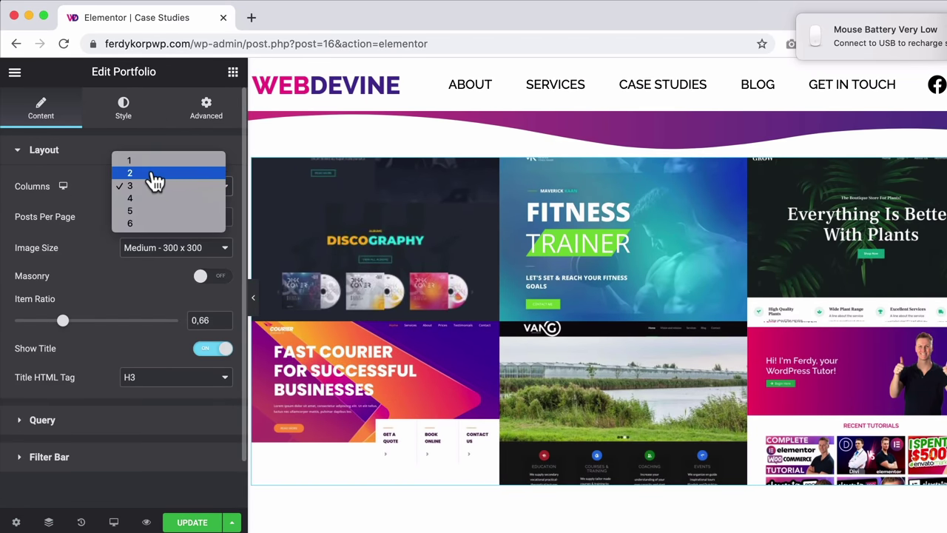
pyautogui.click(157, 171)
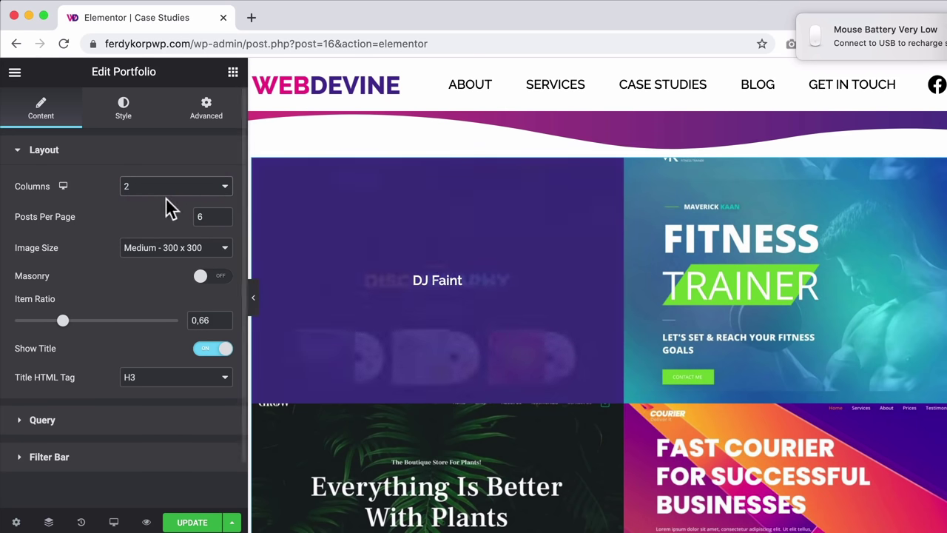
# Step: Set the portfolio's image size to Large - 1024 x 1024 and its item ratio to 0.73
pyautogui.click(195, 248)
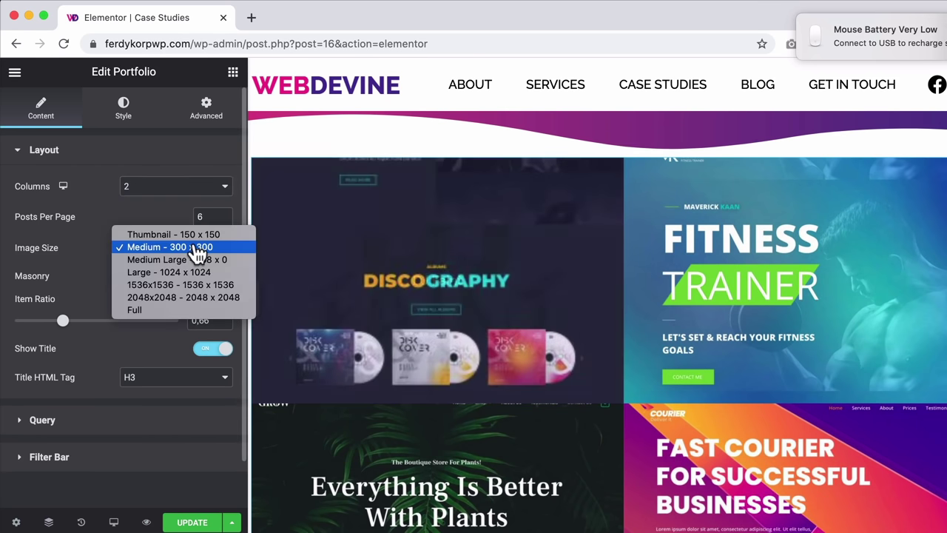
pyautogui.click(160, 273)
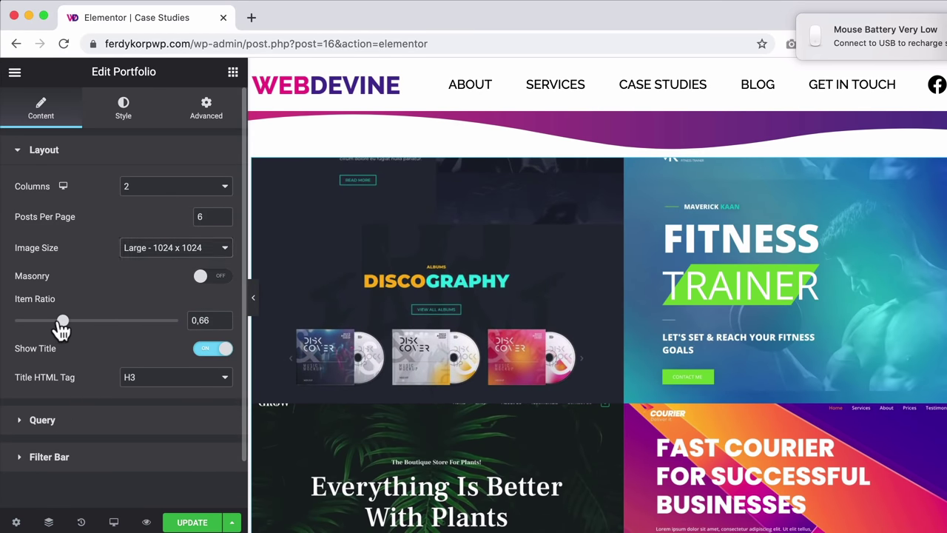
pyautogui.moveTo(62, 324)
pyautogui.mouseDown()
pyautogui.moveTo(51, 324)
pyautogui.moveTo(144, 323)
pyautogui.moveTo(68, 323)
pyautogui.mouseUp()
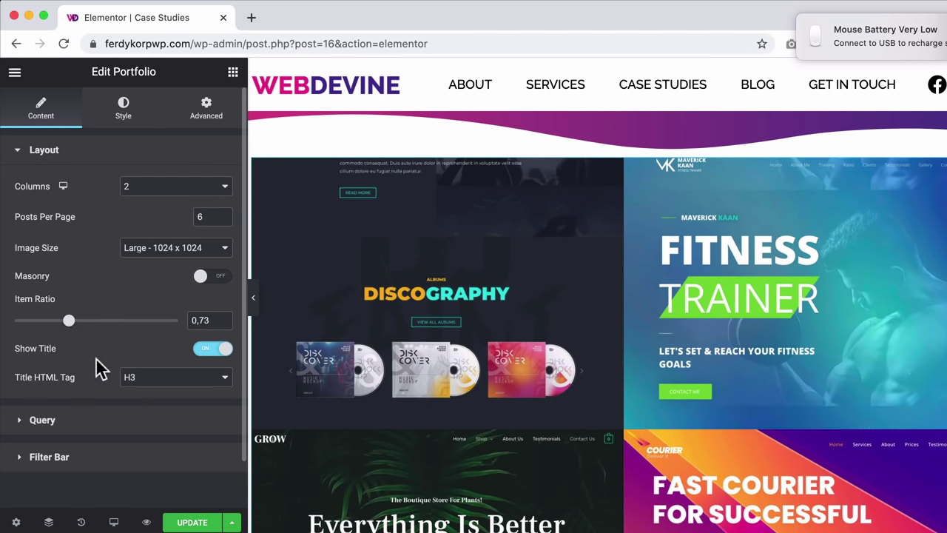
pyautogui.click(65, 420)
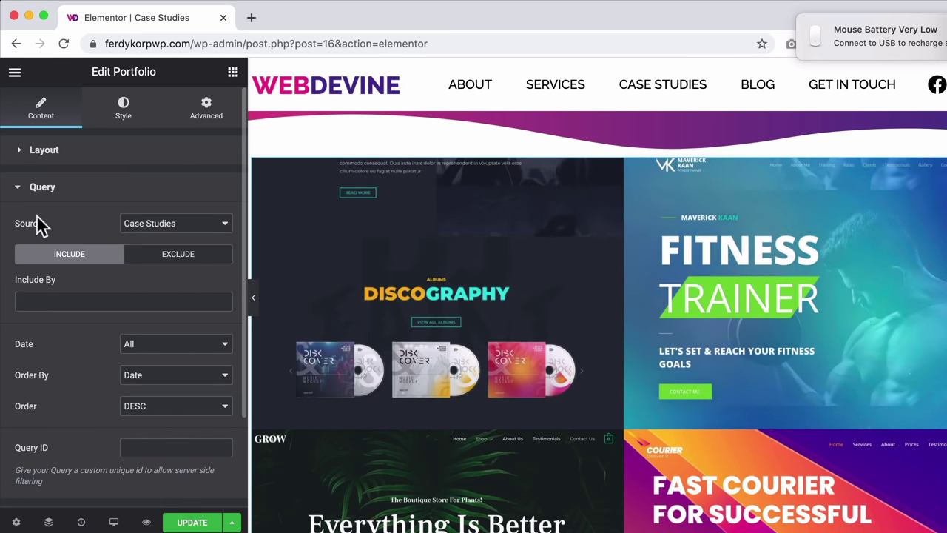
pyautogui.click(52, 191)
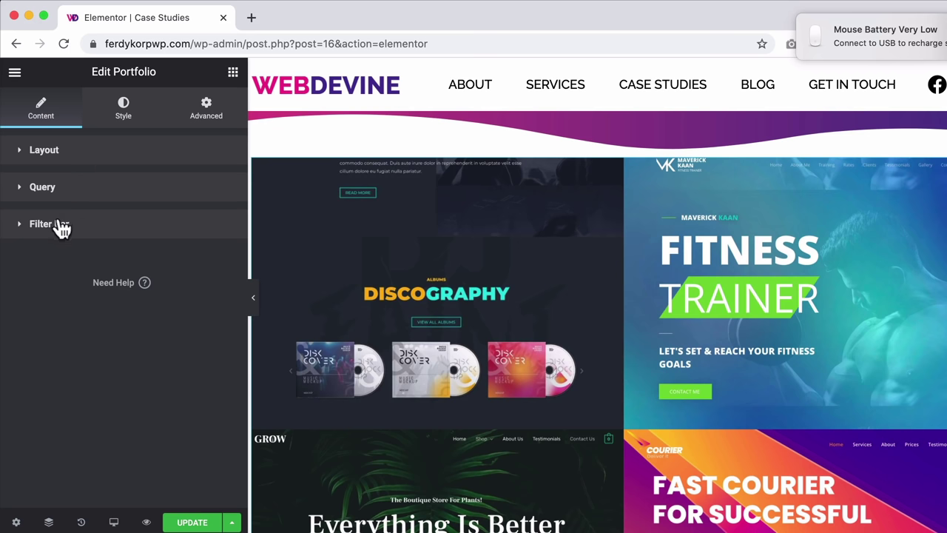
pyautogui.click(60, 230)
pyautogui.click(215, 259)
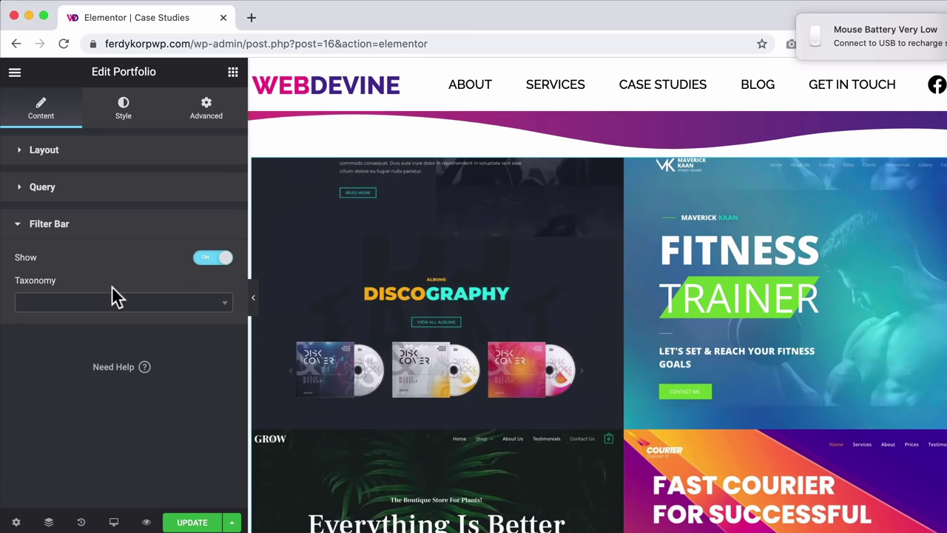
pyautogui.click(95, 306)
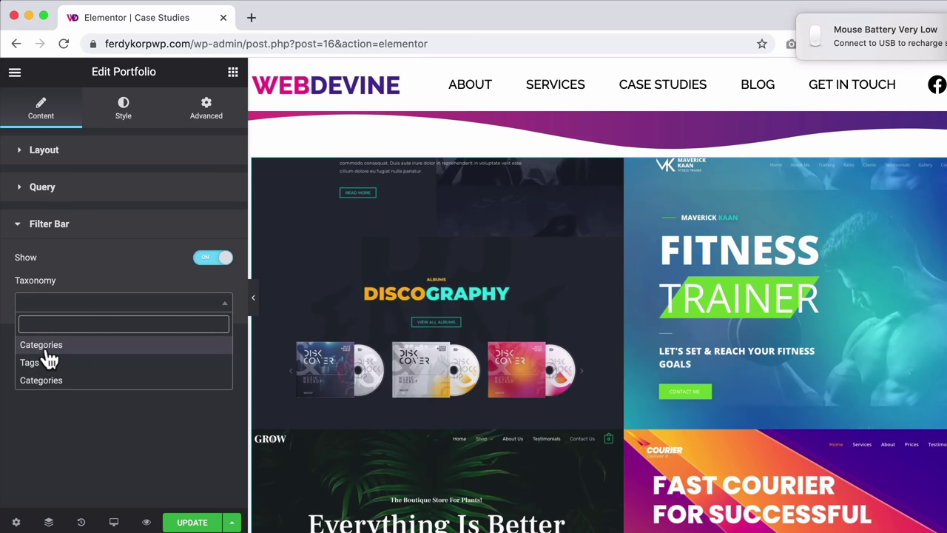
pyautogui.click(93, 281)
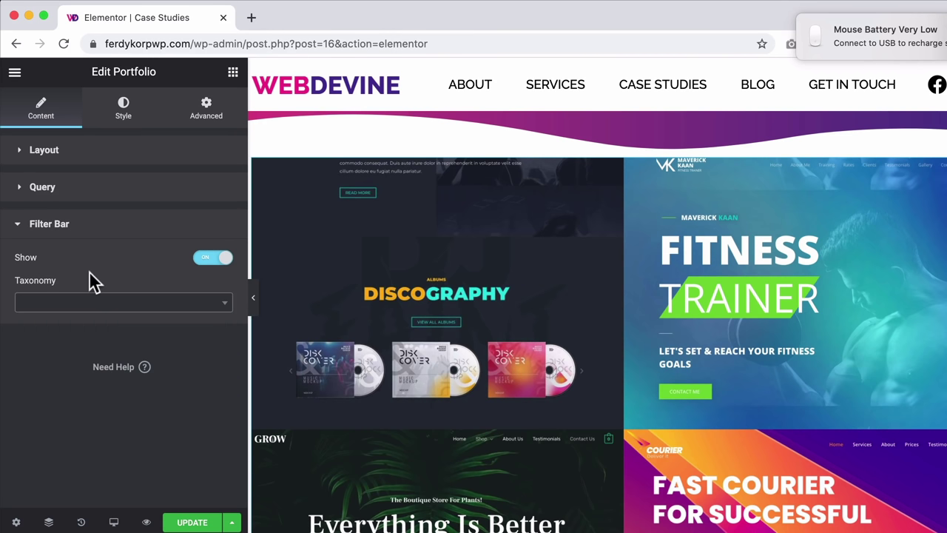
pyautogui.click(209, 258)
# Step: Set both the columns gap and the rows gap between the portfolio items to 20
pyautogui.click(120, 108)
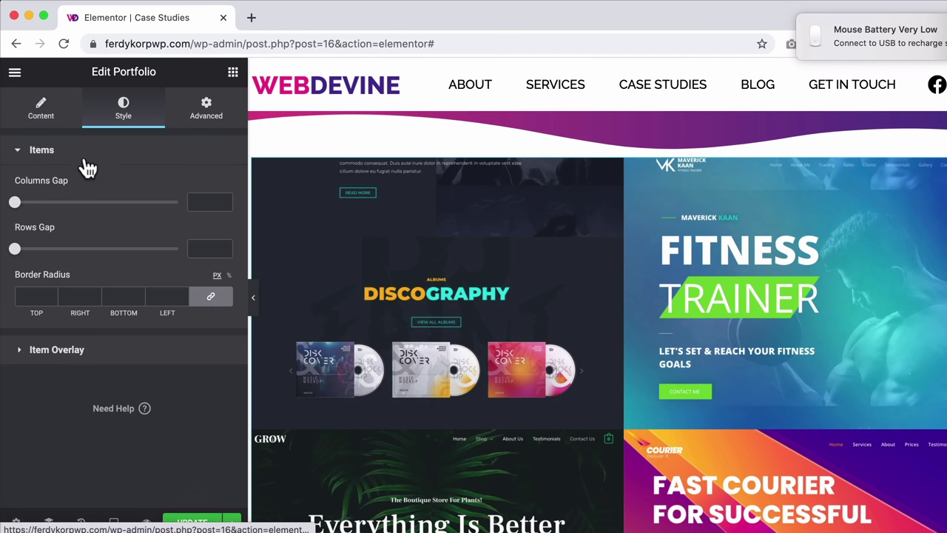
pyautogui.moveTo(14, 202); pyautogui.dragTo(34, 202)
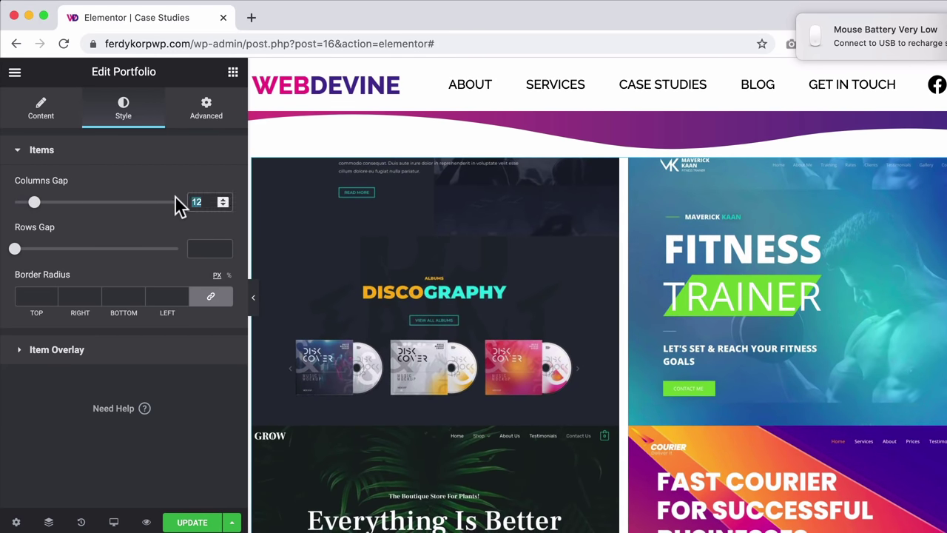
pyautogui.write('20')
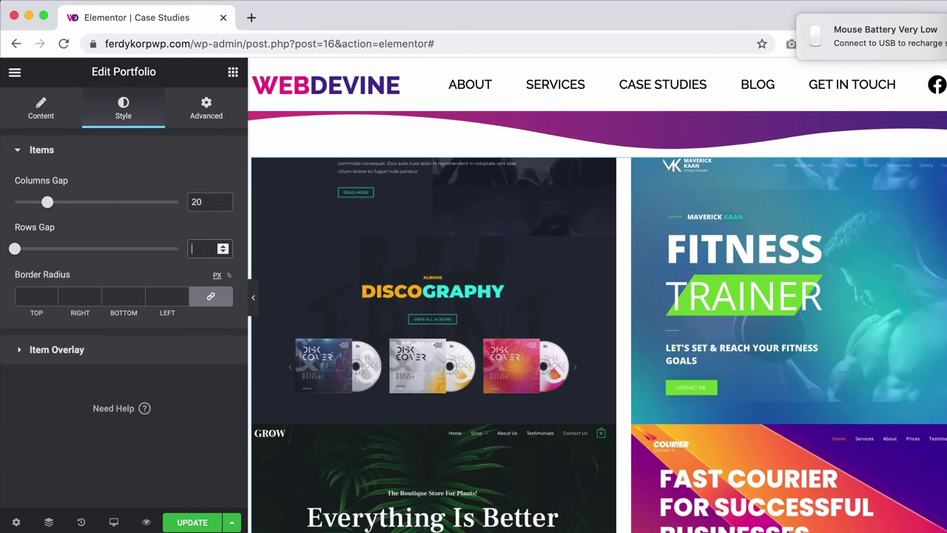
pyautogui.write('20')
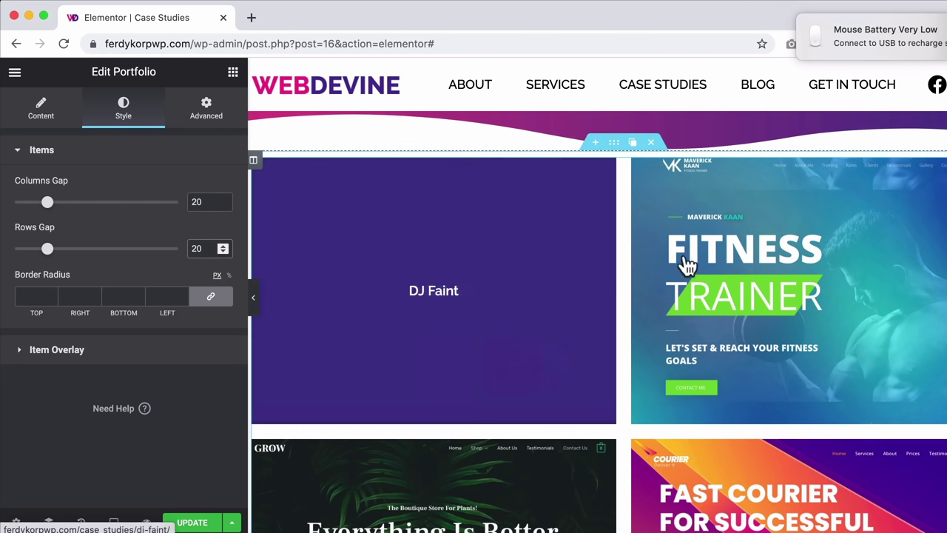
# Step: Give the section containing the portfolio a top and bottom margin of 60 px
pyautogui.click(611, 138)
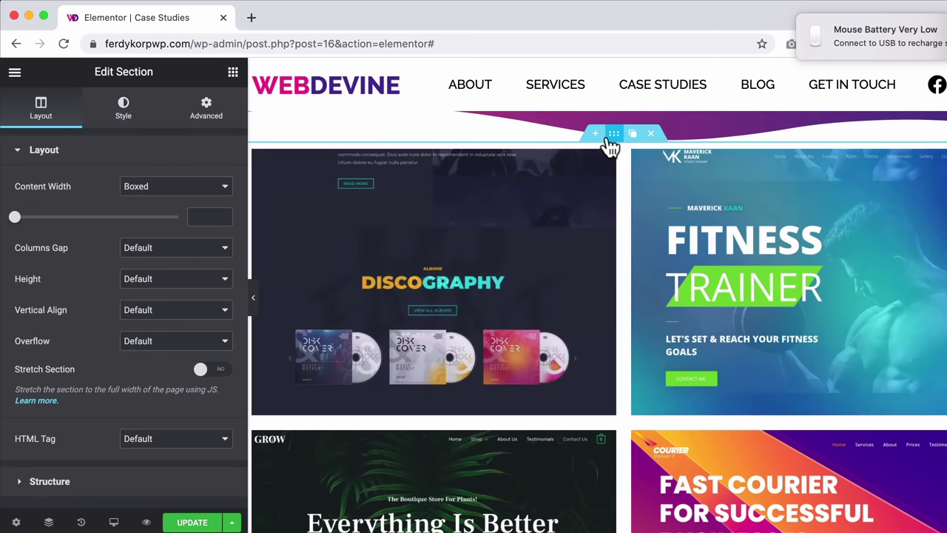
pyautogui.click(206, 107)
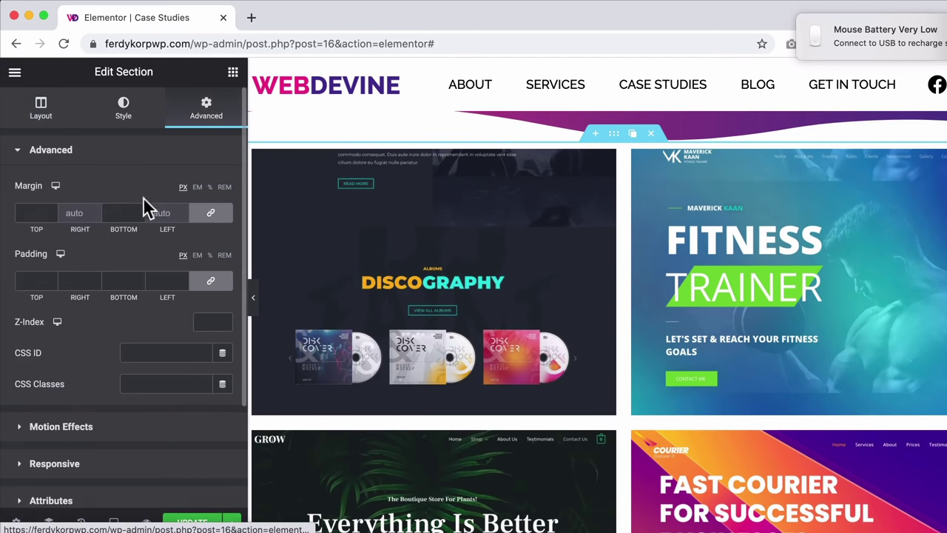
pyautogui.click(31, 213)
pyautogui.write('60')
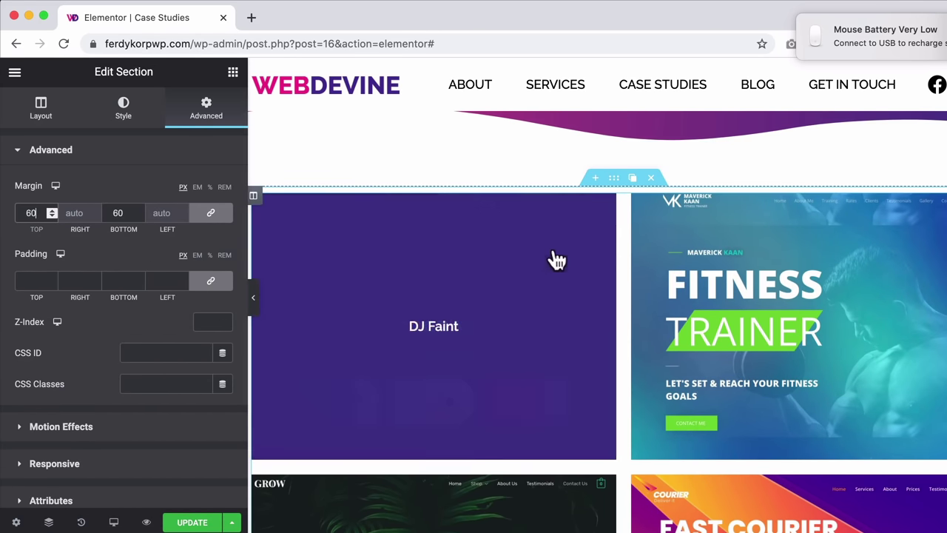
# Step: Set the portfolio's item overlay background to the pink global color
pyautogui.click(535, 256)
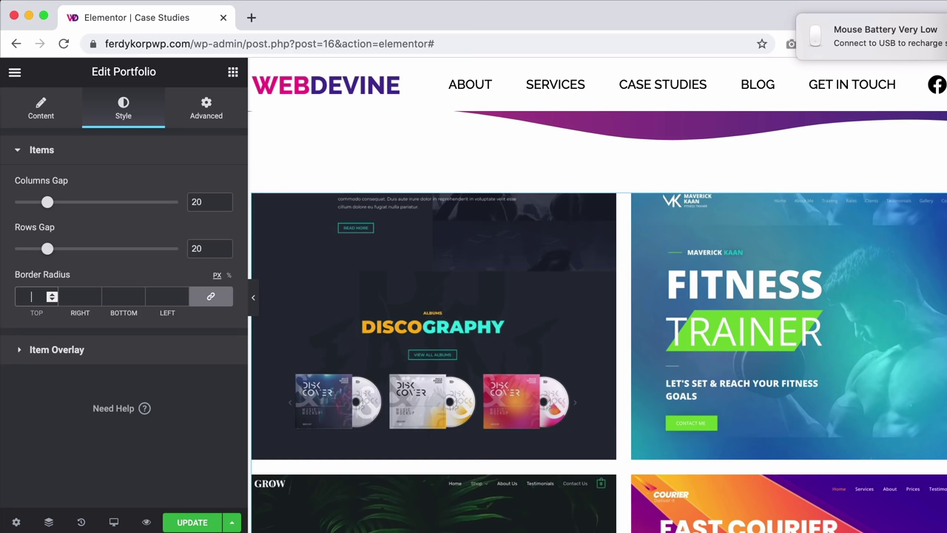
pyautogui.click(35, 355)
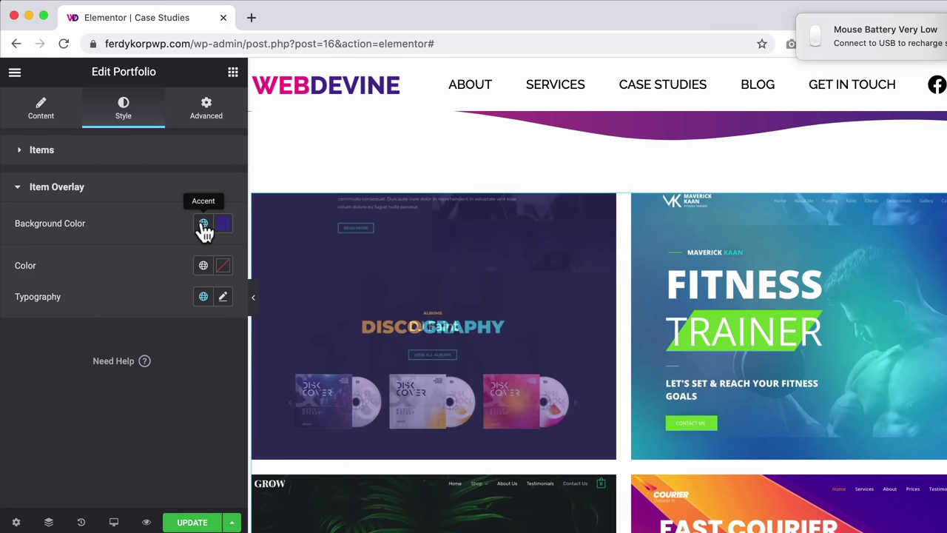
pyautogui.click(203, 223)
pyautogui.click(84, 291)
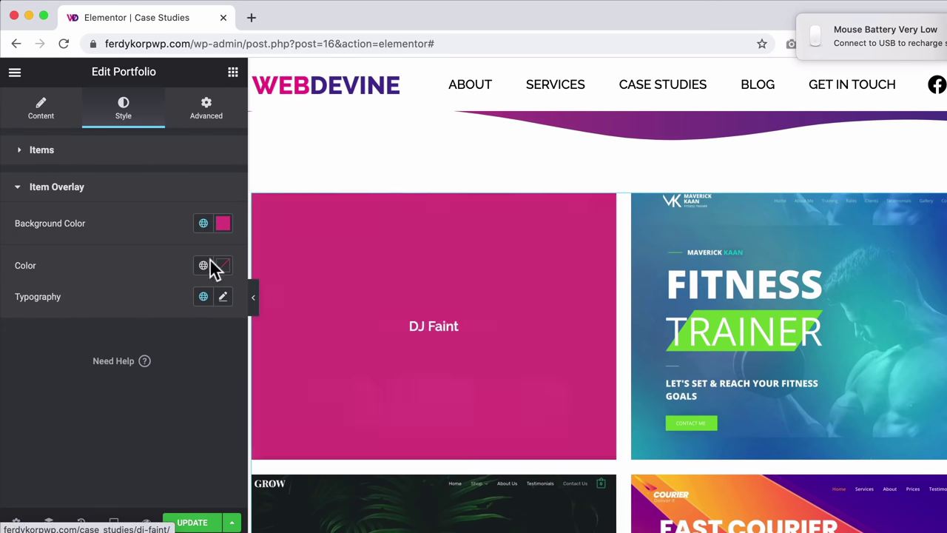
# Step: Make the pink item overlay background semi-transparent by lowering its opacity to #D93E86A3
pyautogui.click(223, 225)
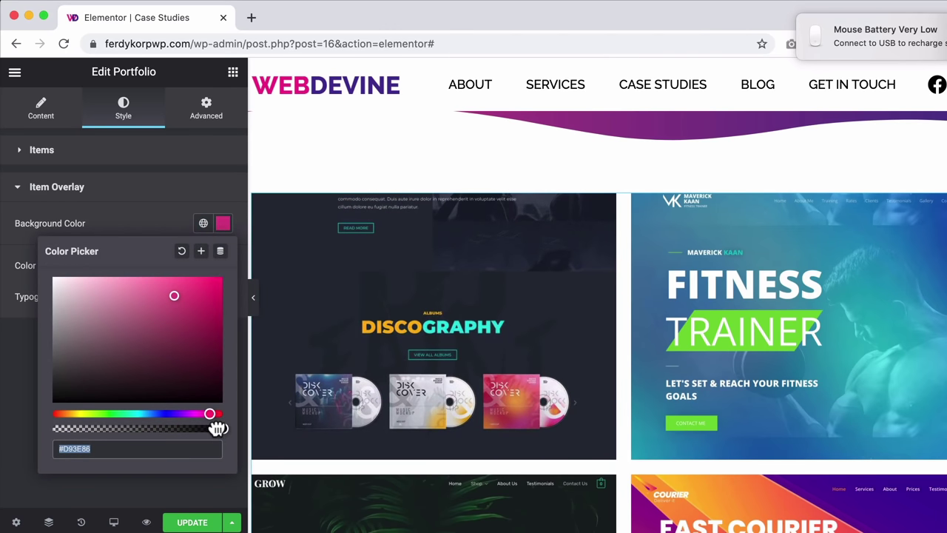
pyautogui.moveTo(218, 429); pyautogui.dragTo(170, 429)
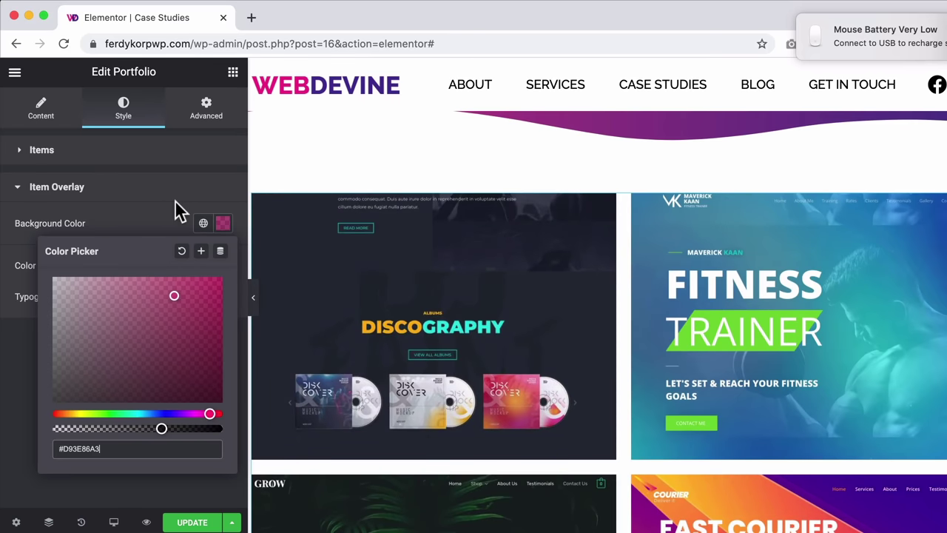
pyautogui.click(175, 199)
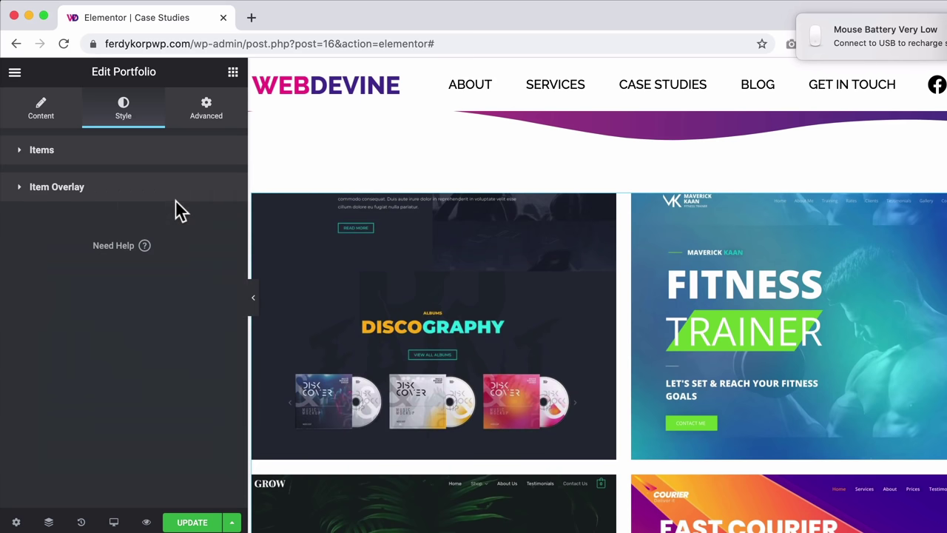
pyautogui.click(148, 191)
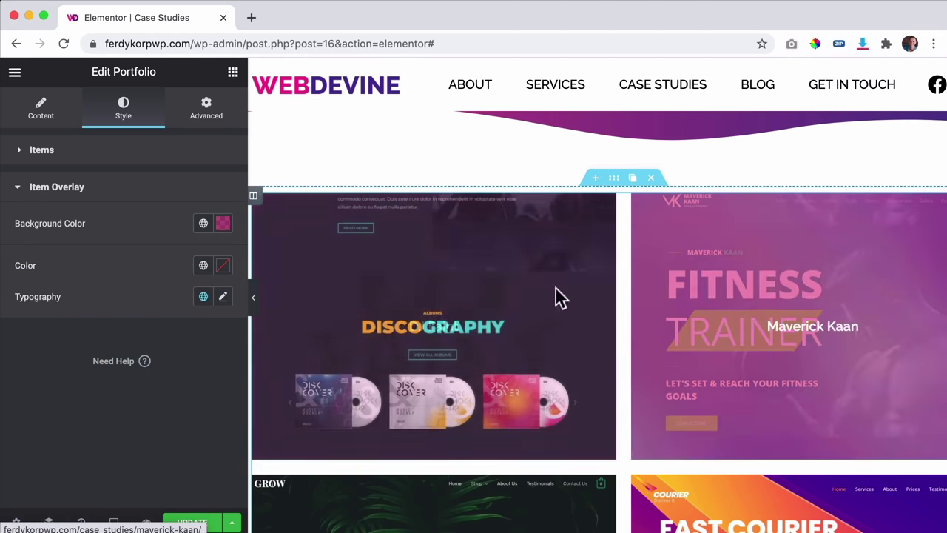
pyautogui.scroll(-3, 392, 318)
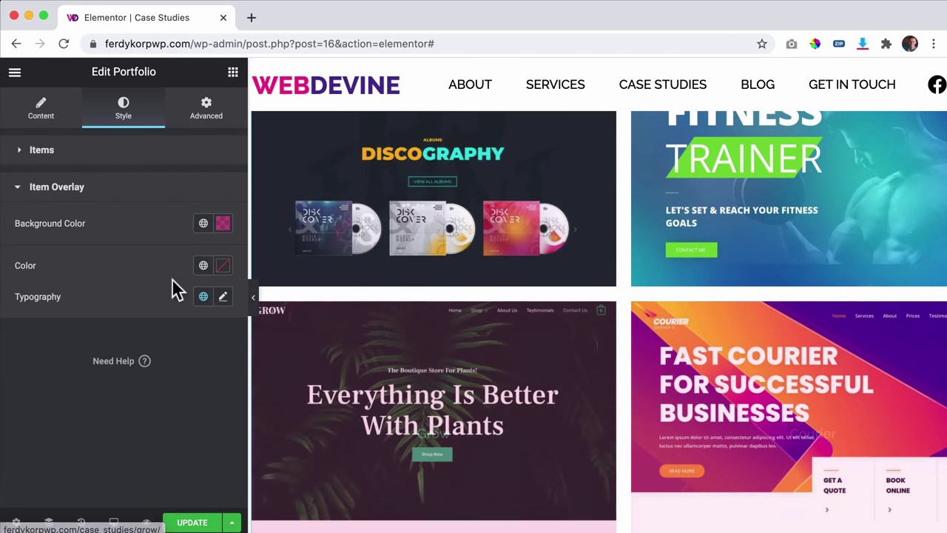
# Step: Set the text color of the portfolio's item overlay to white
pyautogui.click(222, 268)
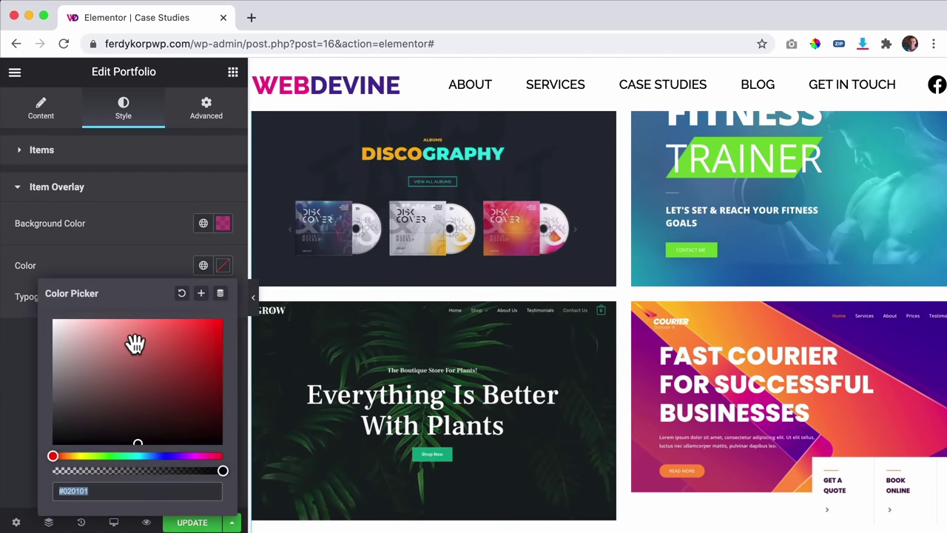
pyautogui.click(222, 224)
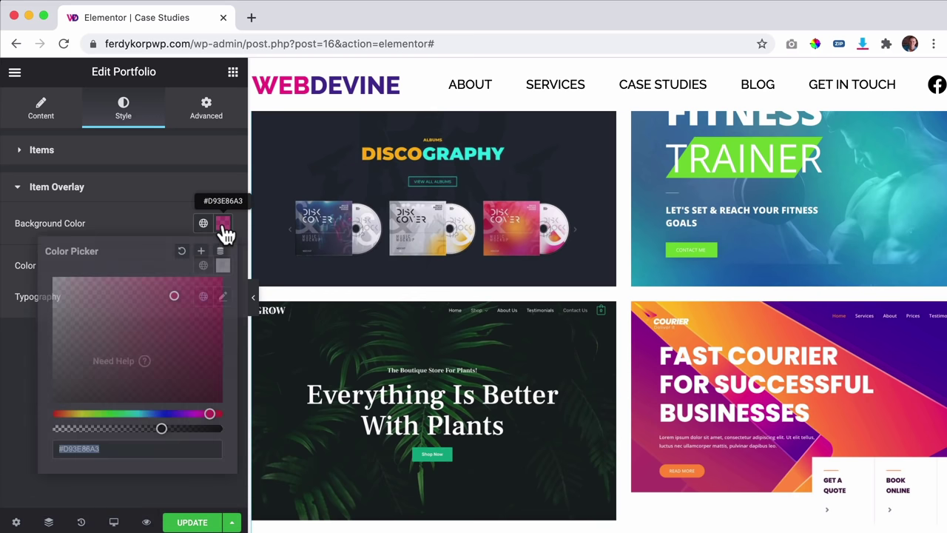
pyautogui.click(148, 193)
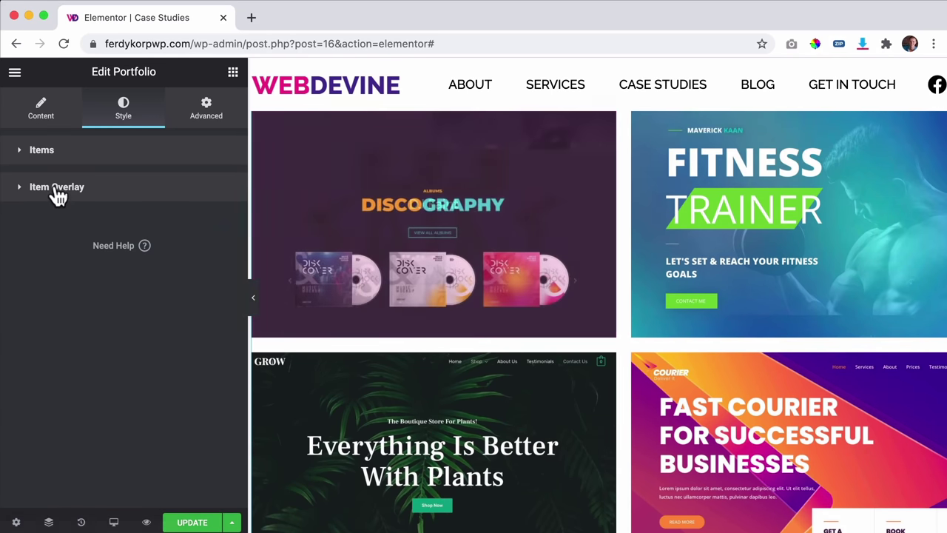
# Step: Style the item overlay's typography with uppercase text and a size of 32 px
pyautogui.click(57, 191)
pyautogui.click(222, 297)
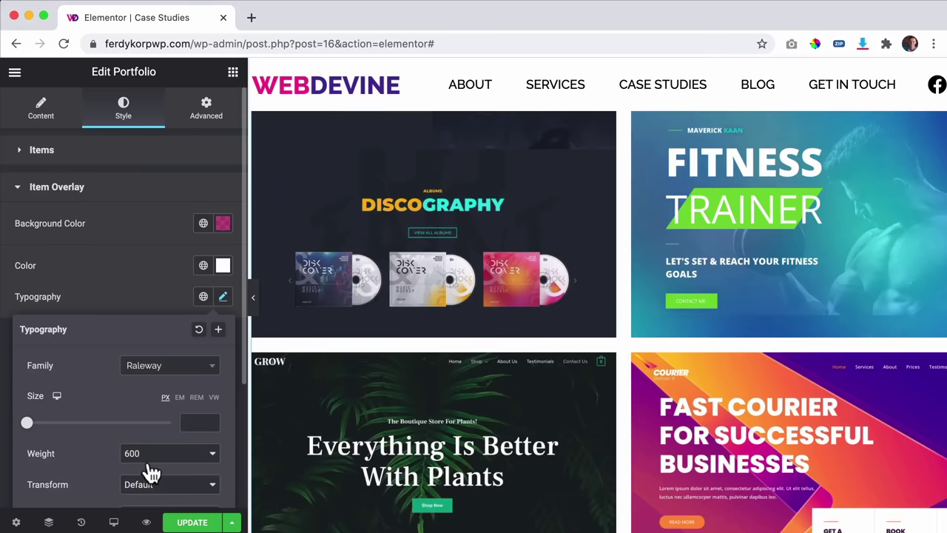
pyautogui.click(152, 485)
pyautogui.click(150, 496)
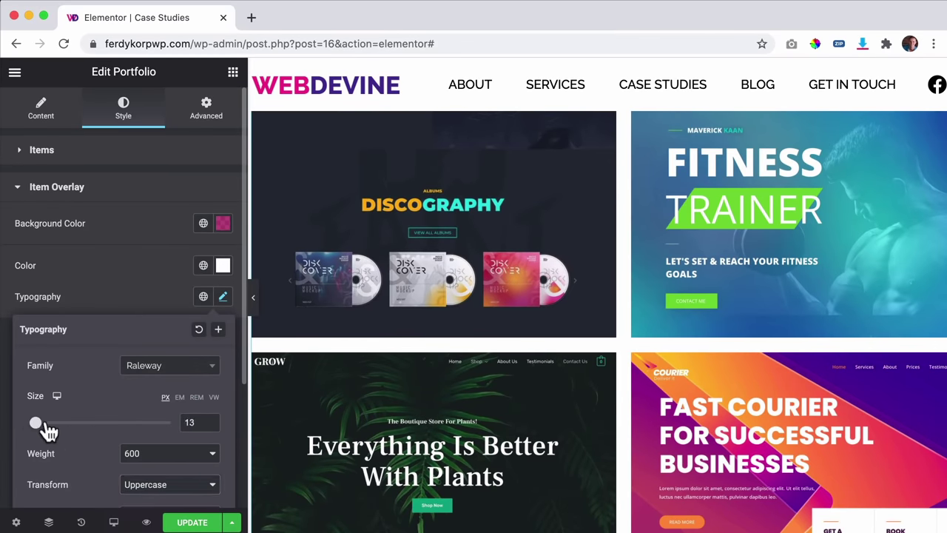
pyautogui.moveTo(58, 429); pyautogui.dragTo(50, 430)
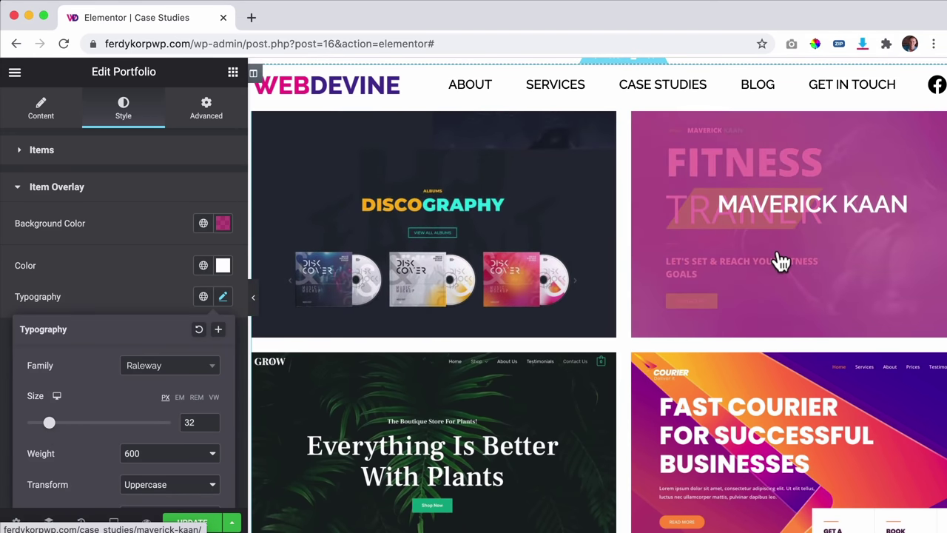
pyautogui.scroll(-3, 693, 399)
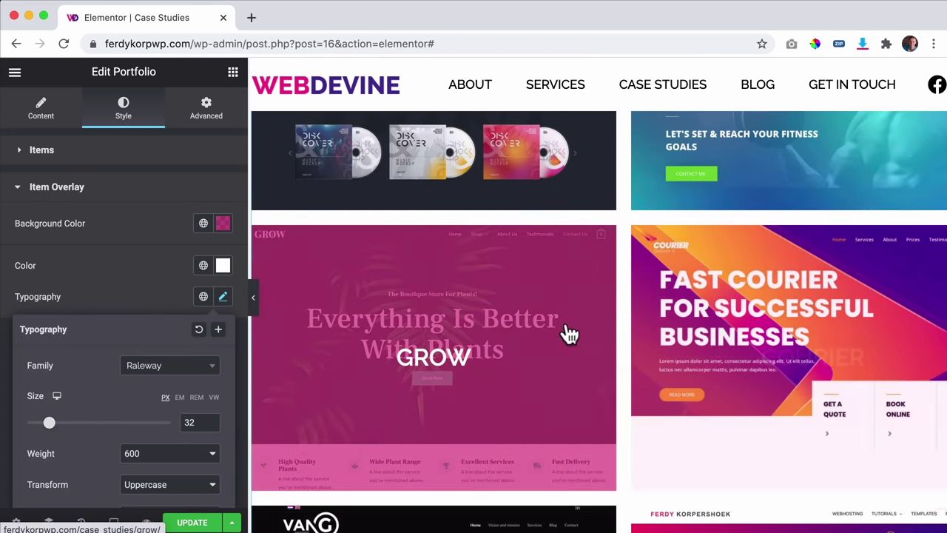
pyautogui.click(96, 305)
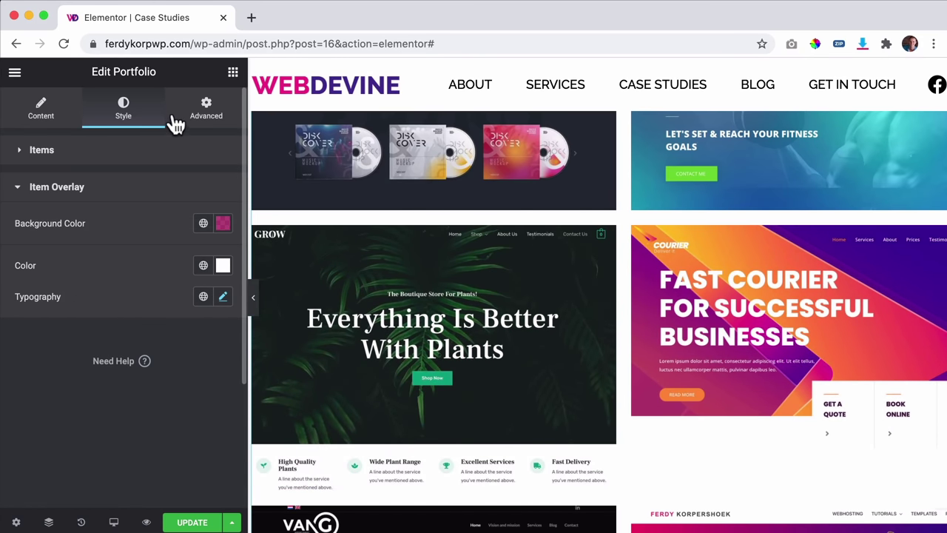
pyautogui.click(95, 151)
pyautogui.click(192, 130)
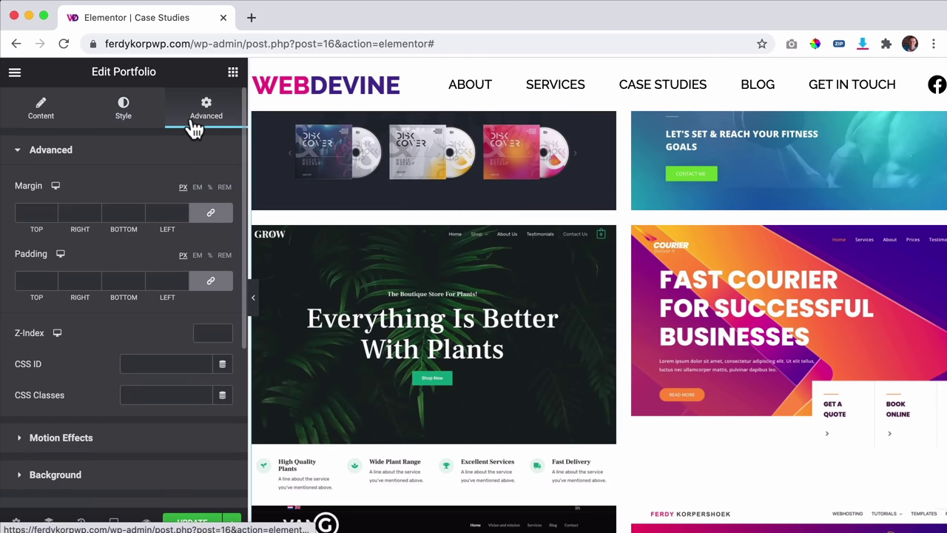
pyautogui.scroll(-3, 97, 229)
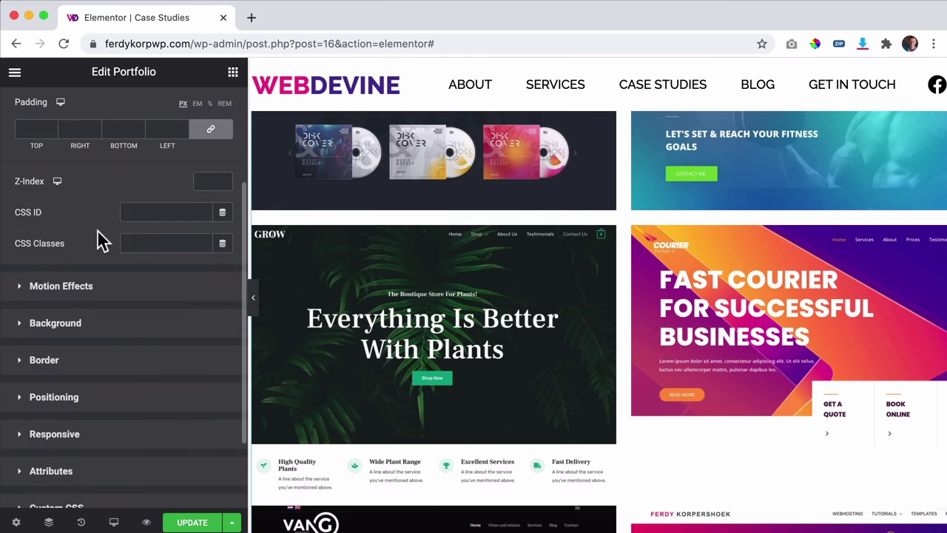
pyautogui.scroll(5, 99, 239)
# Step: Append "(Version 1)" to the hero subtitle "Take a Look At Our Latest Projects"
pyautogui.scroll(-10, 648, 239)
pyautogui.scroll(-4, 623, 229)
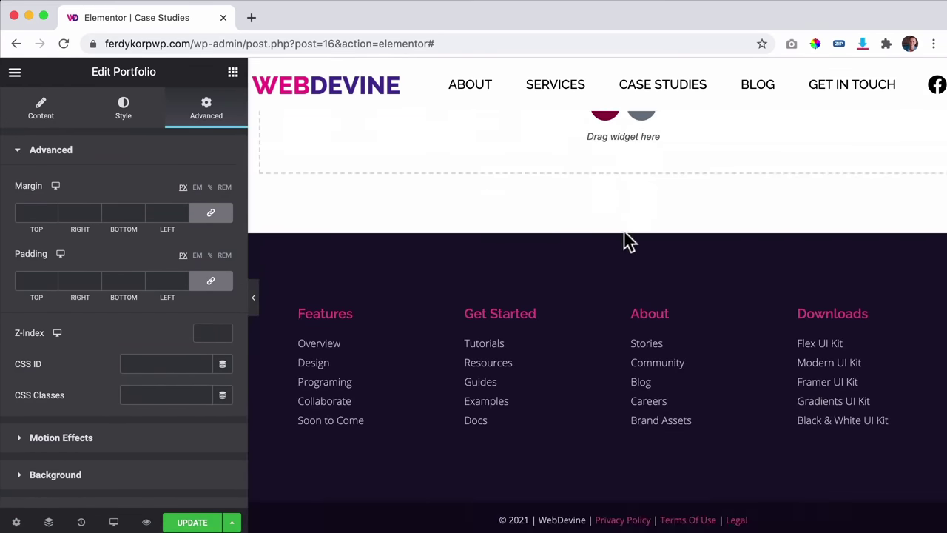
pyautogui.scroll(20, 625, 237)
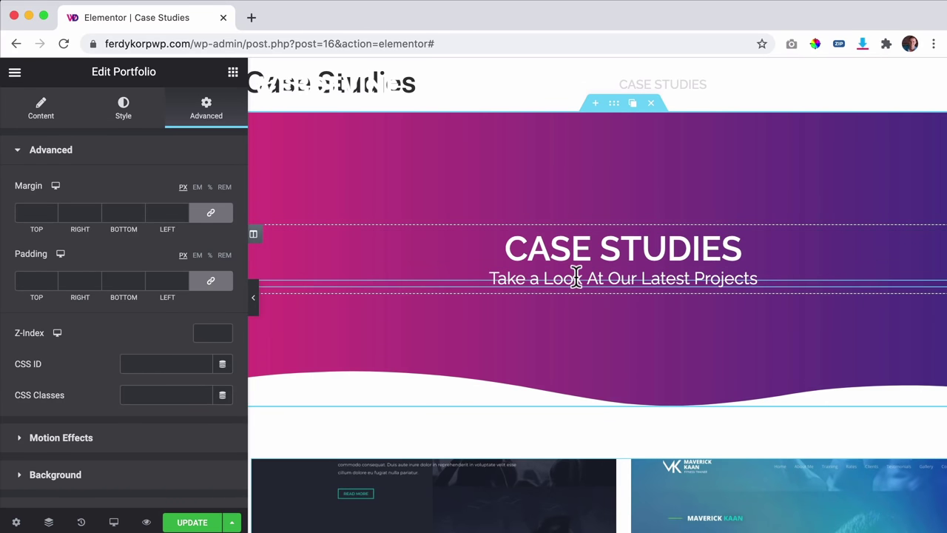
pyautogui.click(679, 277)
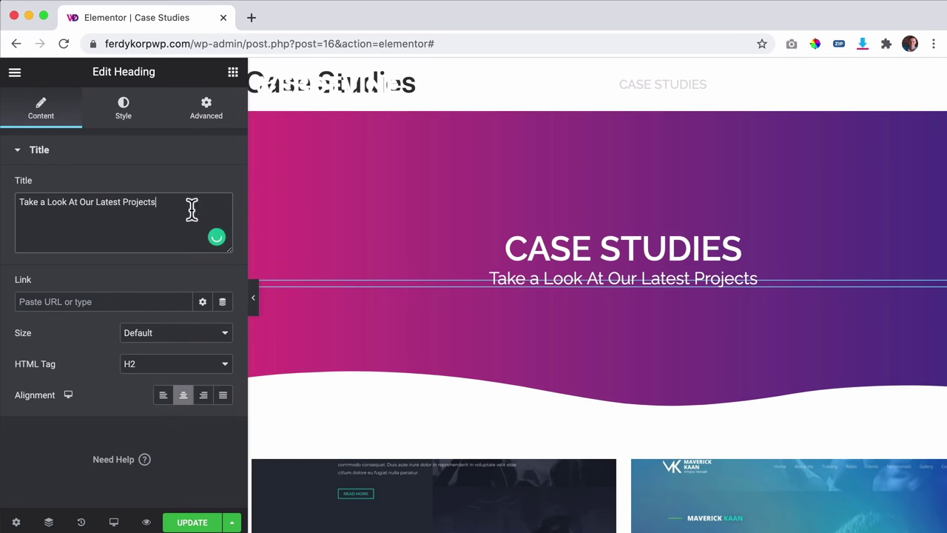
pyautogui.write('(Version 1)')
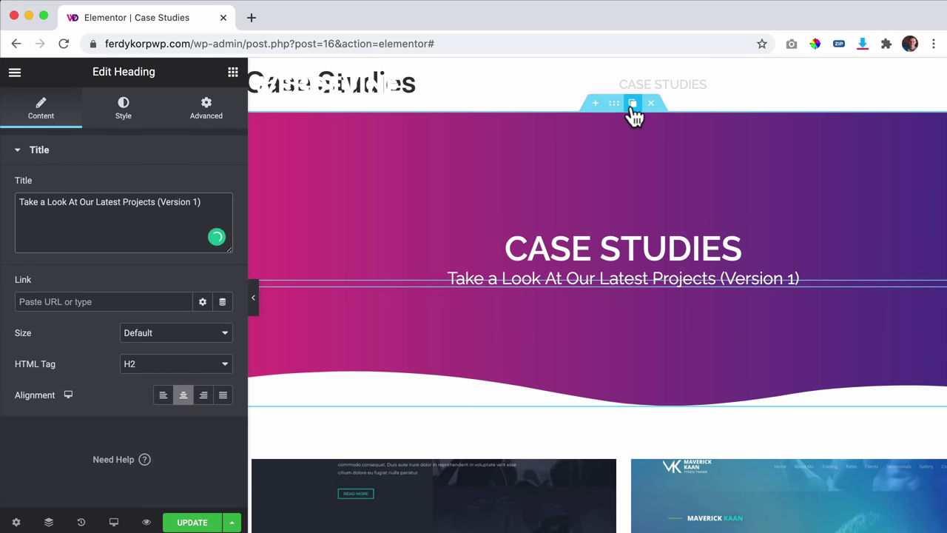
# Step: Duplicate the Case Studies hero section and move the copy below the portfolio section
pyautogui.click(633, 105)
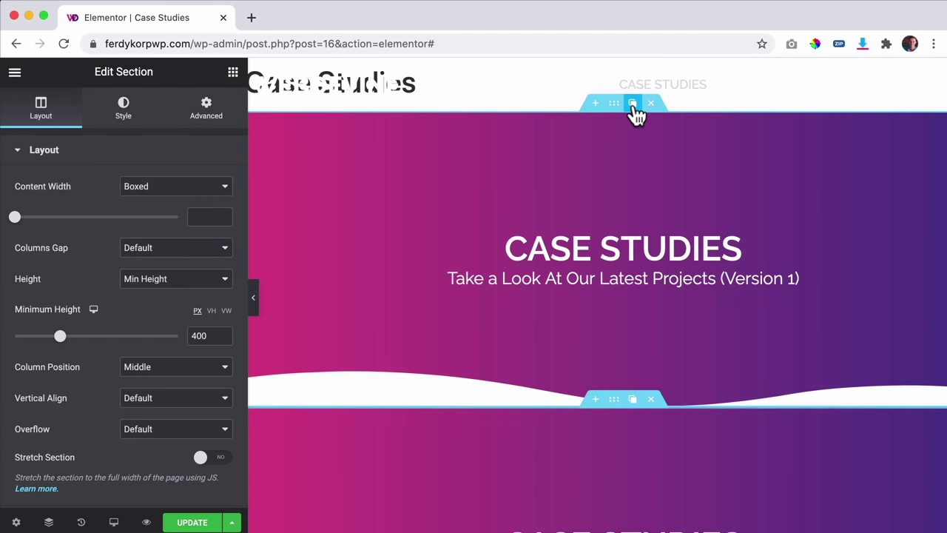
pyautogui.click(48, 522)
pyautogui.click(783, 97)
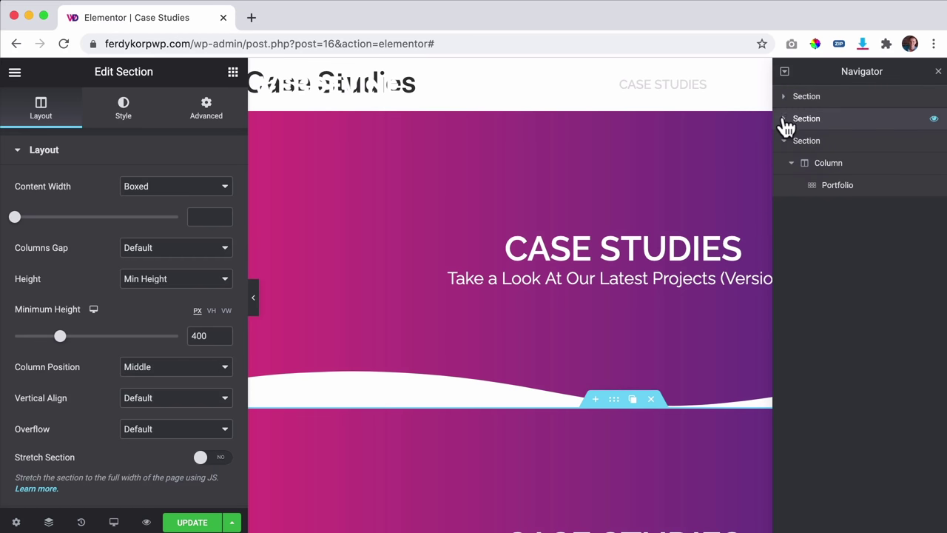
pyautogui.click(795, 140)
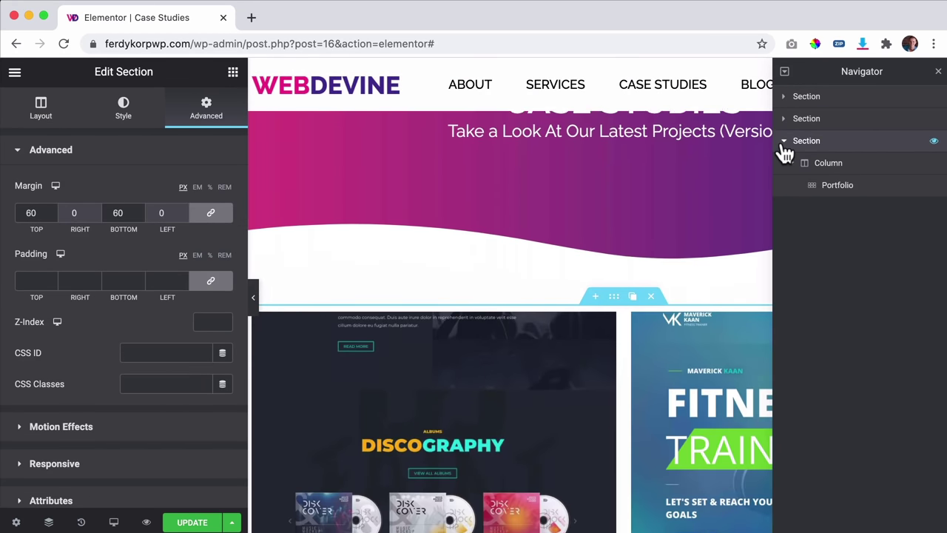
pyautogui.click(784, 142)
pyautogui.click(810, 126)
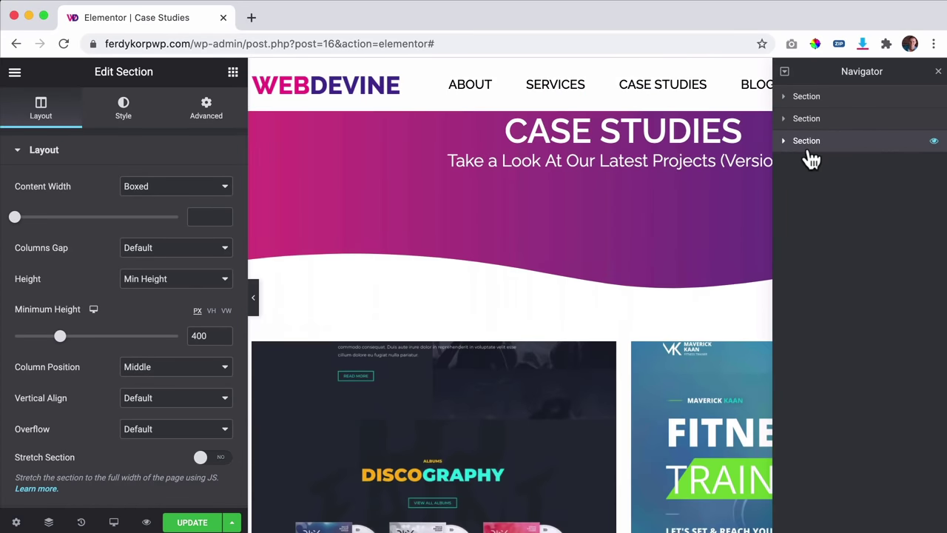
pyautogui.rightClick(812, 119)
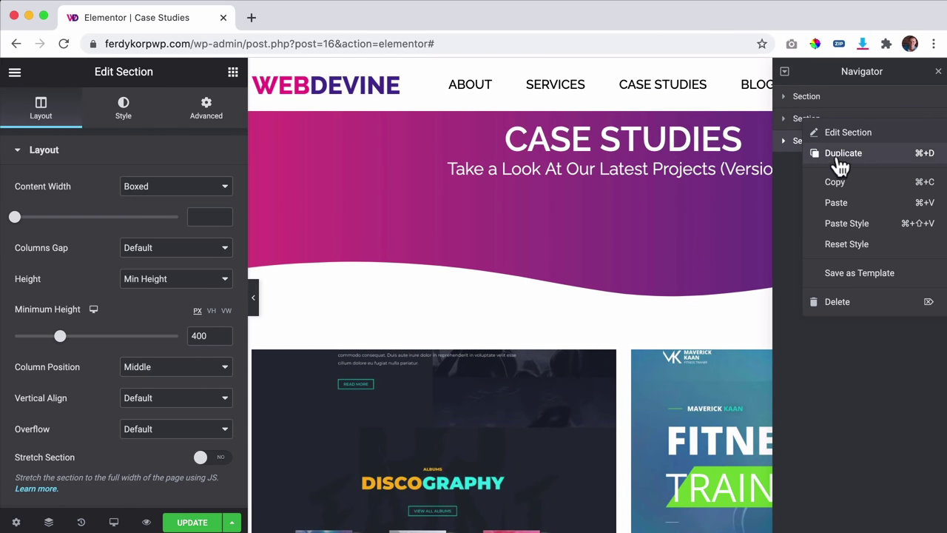
pyautogui.click(778, 158)
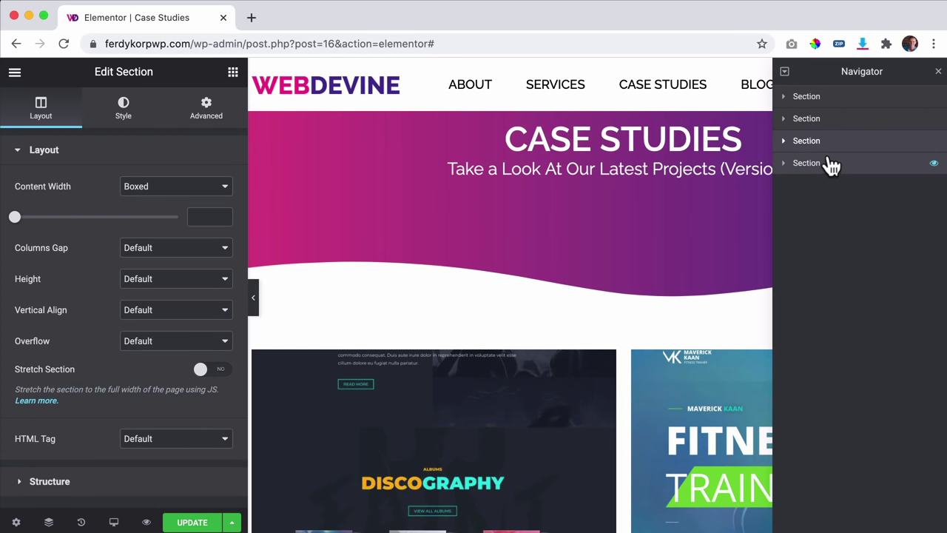
pyautogui.press('Delete')
# Step: Change the subtitle of the hero copy below the portfolio to "Take a Look At Our Latest Projects (Version 2)"
pyautogui.click(938, 72)
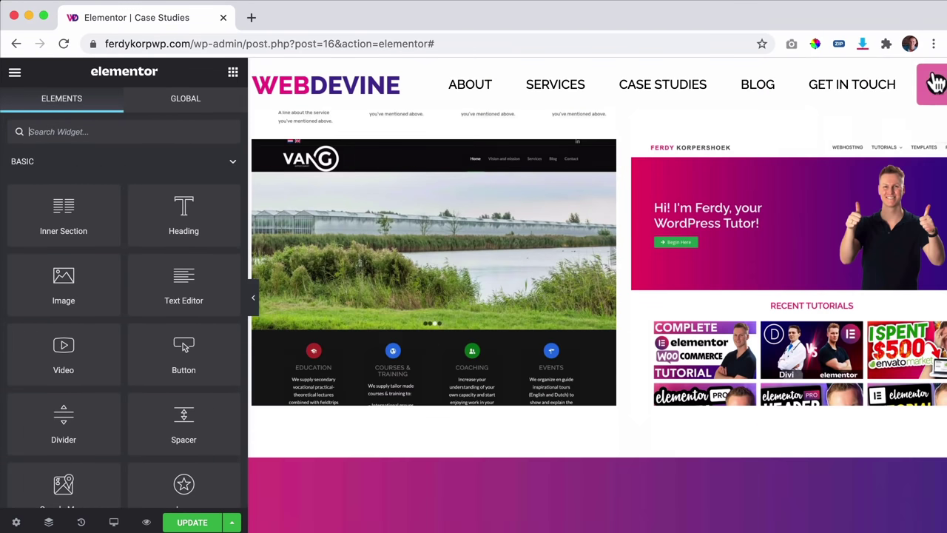
pyautogui.scroll(-3, 775, 245)
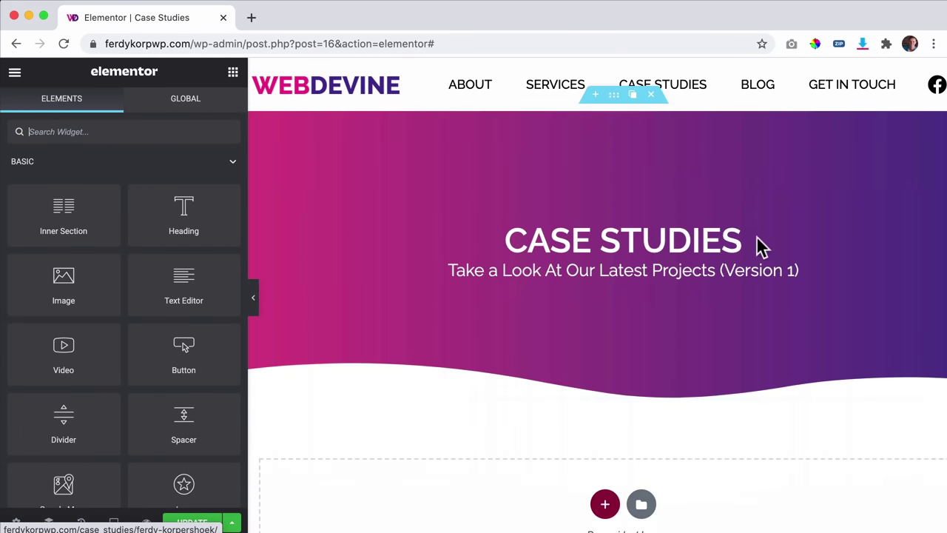
pyautogui.click(620, 272)
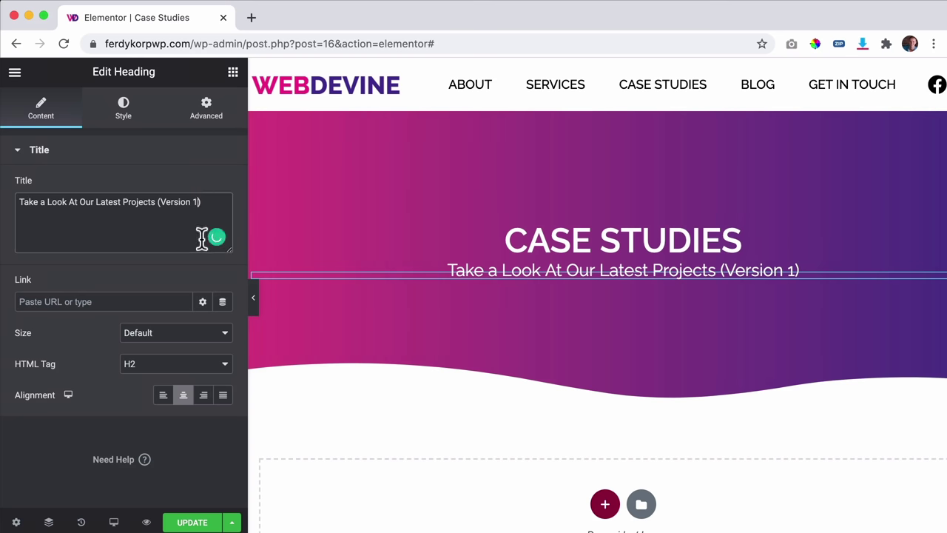
pyautogui.press('BackSpace')
pyautogui.write('2')
# Step: Add a new single-column section below the Version 2 hero section
pyautogui.scroll(-4, 518, 226)
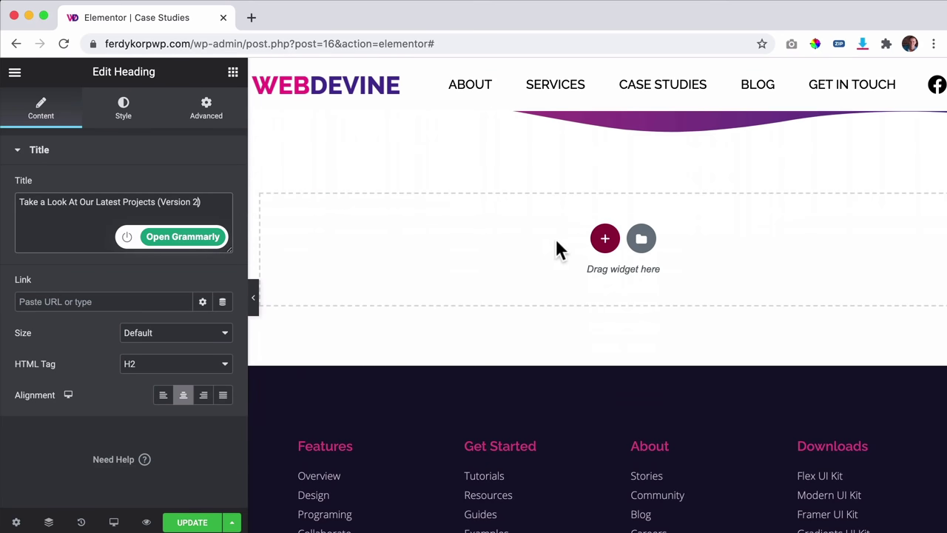
pyautogui.click(605, 239)
pyautogui.click(423, 288)
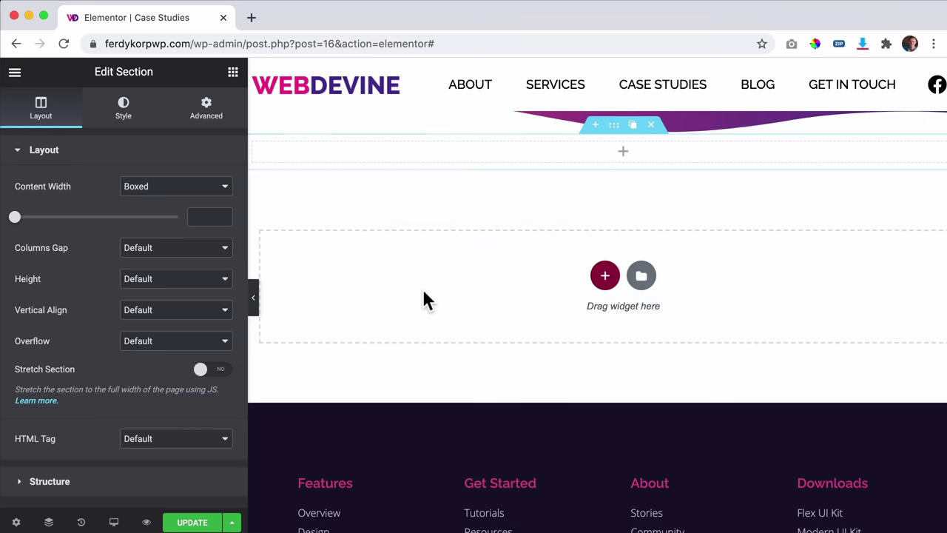
# Step: Add a Posts widget to the empty section below the Version 2 hero
pyautogui.click(233, 71)
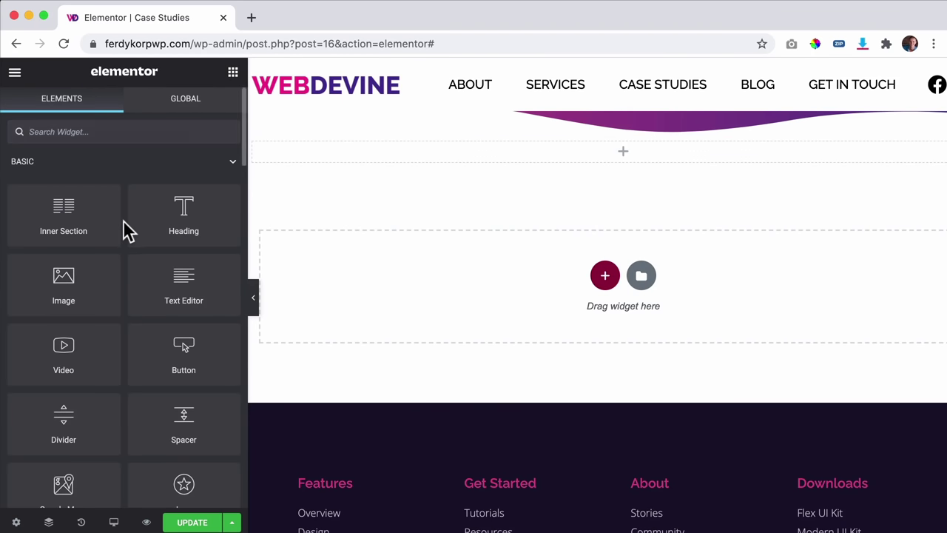
pyautogui.scroll(-5, 126, 230)
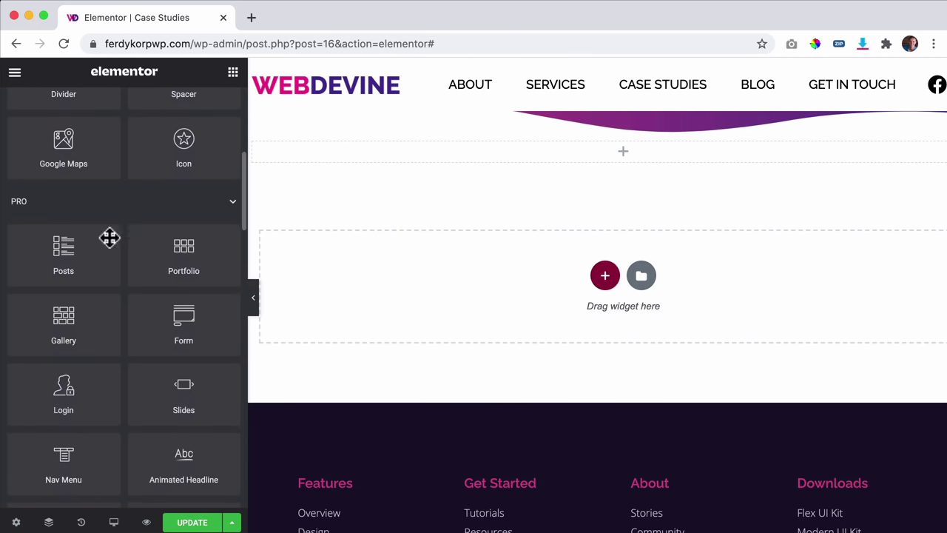
pyautogui.moveTo(65, 218); pyautogui.dragTo(488, 162)
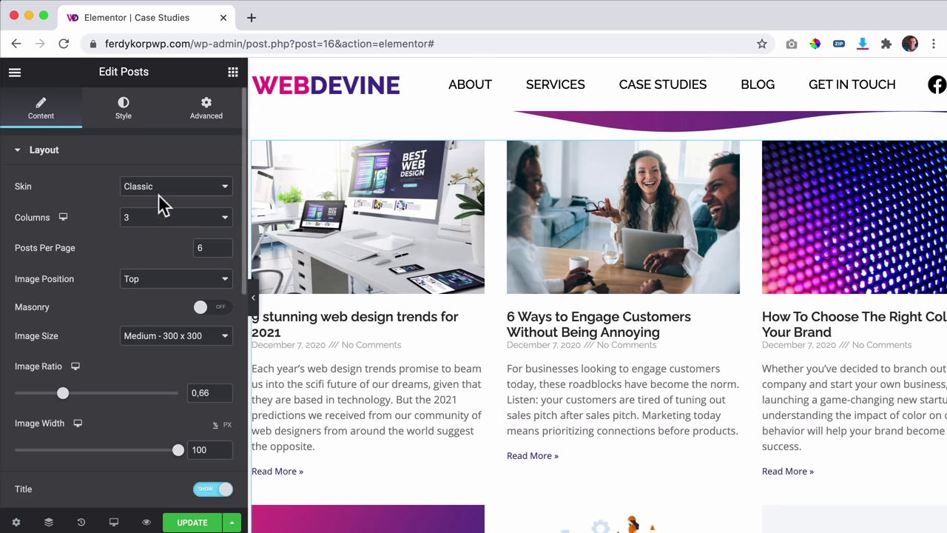
# Step: Set the query source of the Posts widget to Case Studies
pyautogui.click(49, 152)
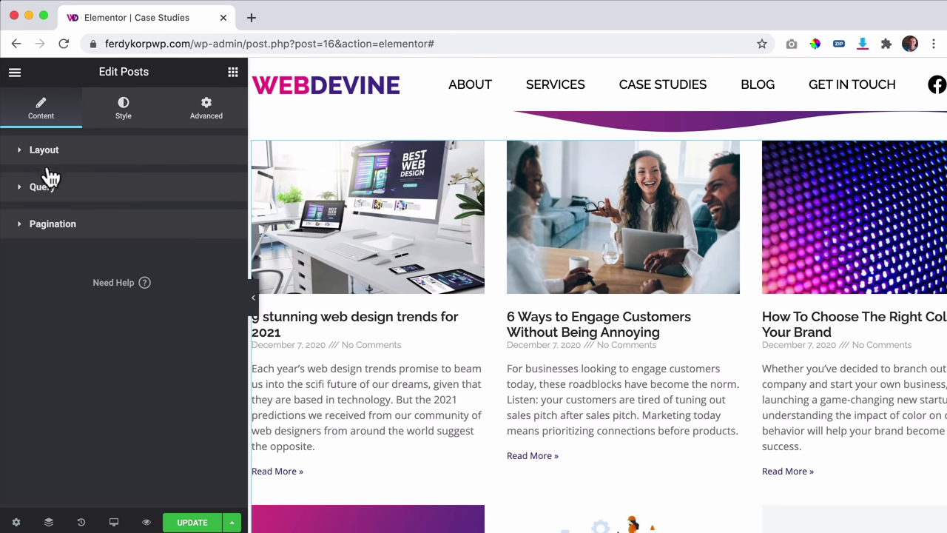
pyautogui.click(46, 185)
pyautogui.click(148, 222)
pyautogui.click(166, 247)
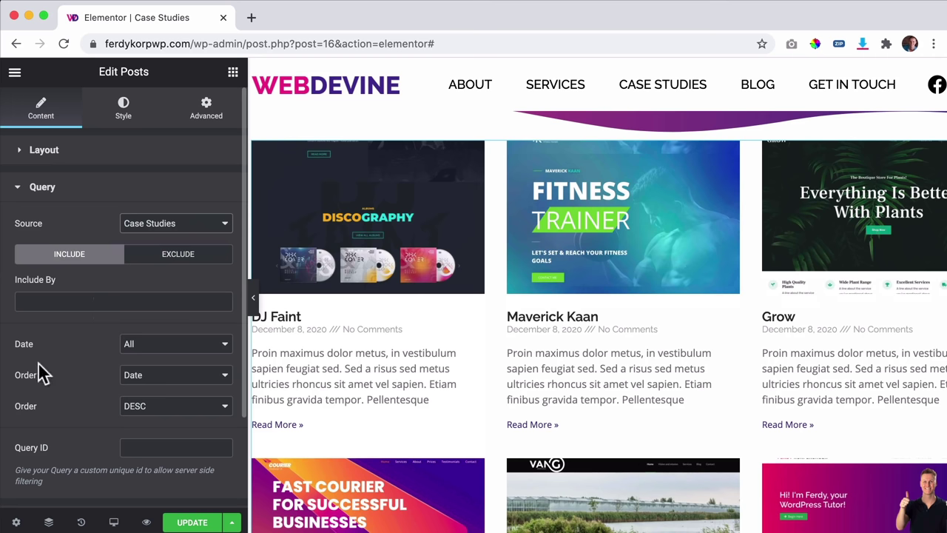
# Step: Examine the date filter choices and the remaining query options, and check the case study grid on the page
pyautogui.click(189, 349)
pyautogui.click(168, 344)
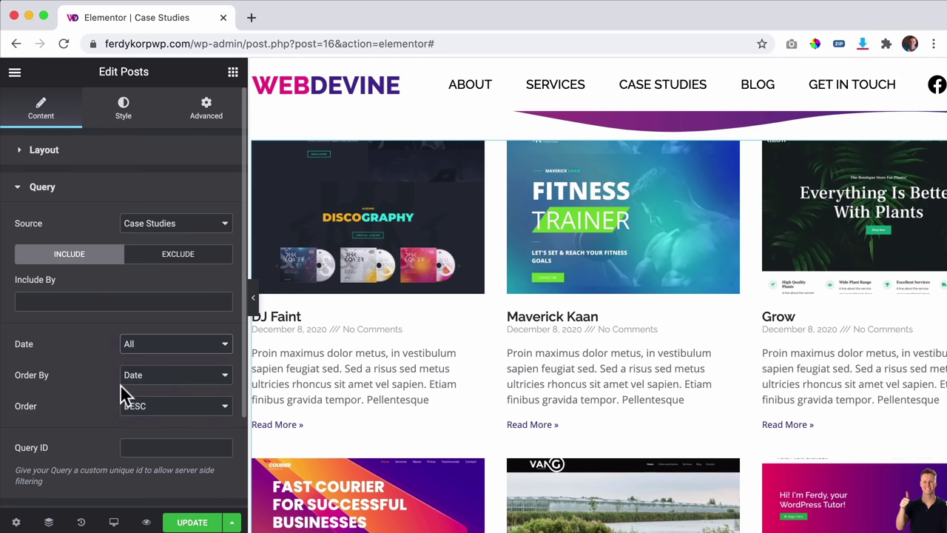
pyautogui.scroll(-2, 92, 418)
pyautogui.click(154, 289)
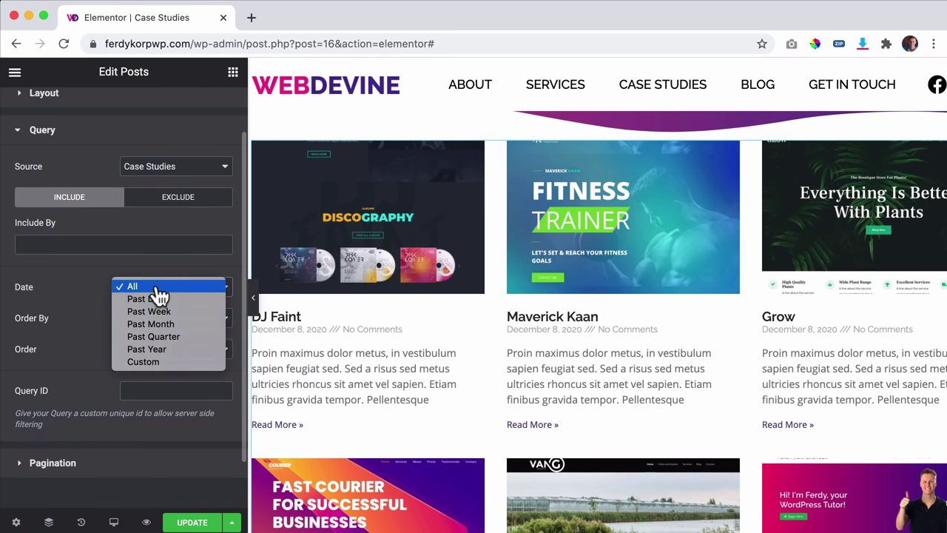
pyautogui.click(101, 313)
pyautogui.scroll(-2, 101, 313)
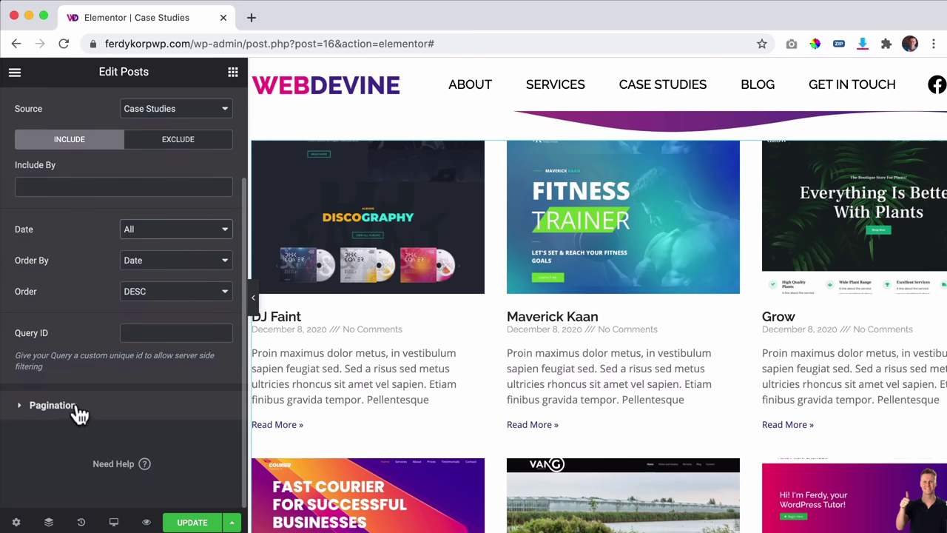
pyautogui.scroll(-5, 477, 340)
pyautogui.scroll(3, 481, 348)
pyautogui.scroll(3, 480, 347)
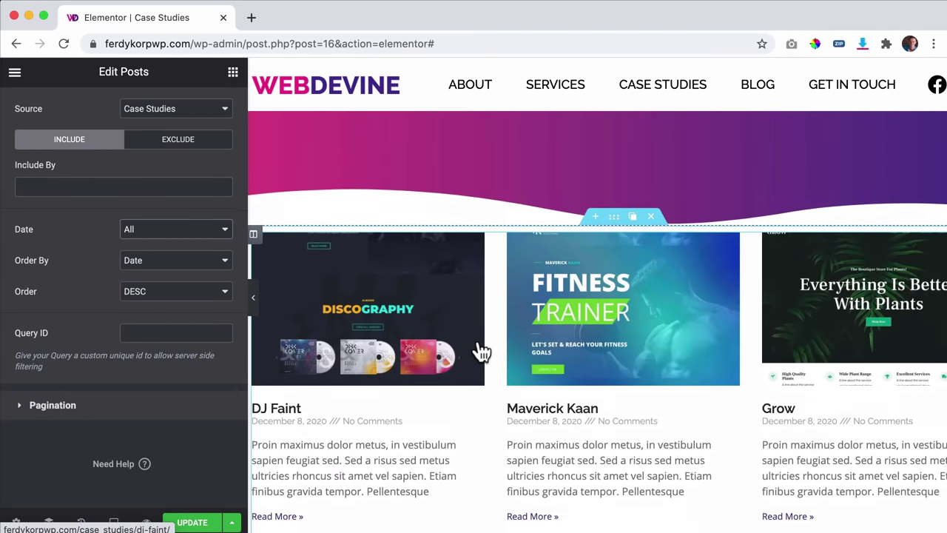
pyautogui.scroll(2, 152, 225)
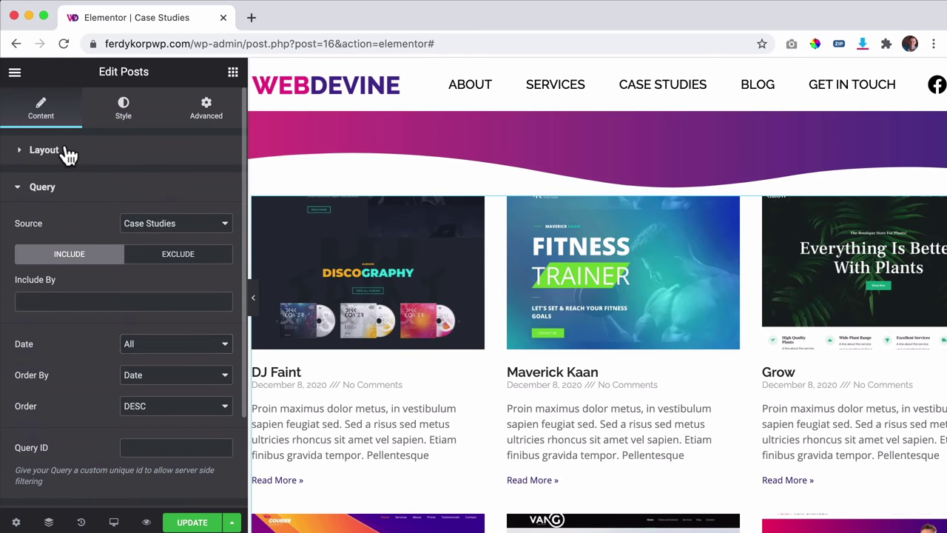
# Step: Switch the case studies grid to the Cards skin with 2 columns
pyautogui.click(45, 151)
pyautogui.click(176, 217)
pyautogui.click(165, 215)
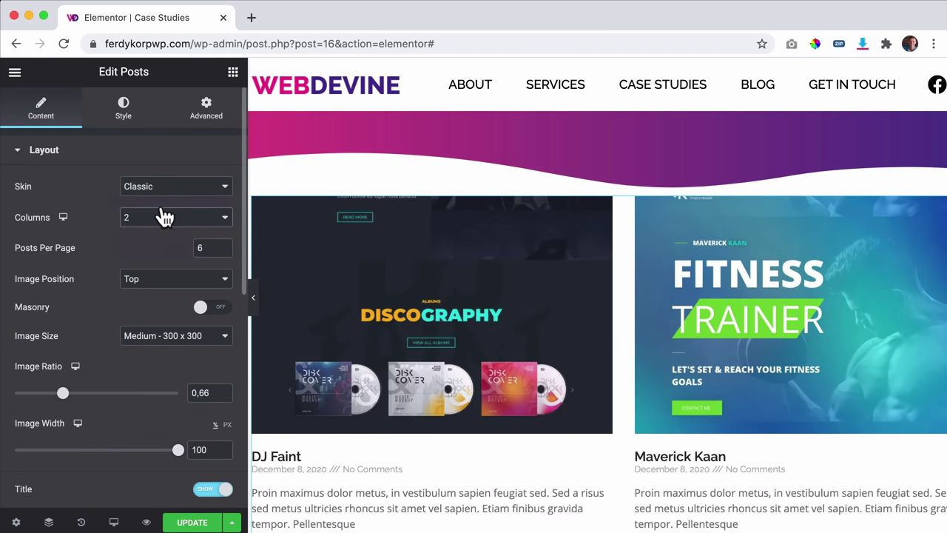
pyautogui.click(176, 191)
pyautogui.click(164, 200)
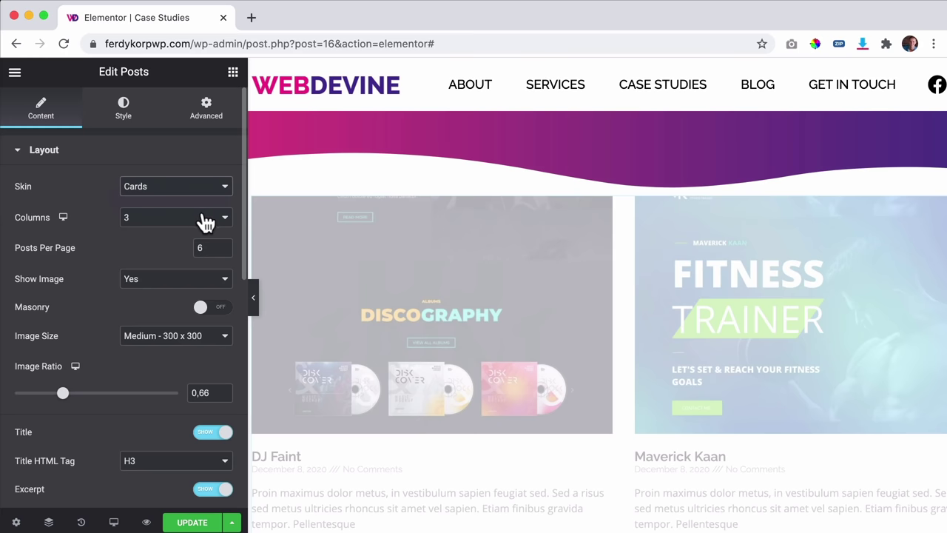
pyautogui.click(153, 217)
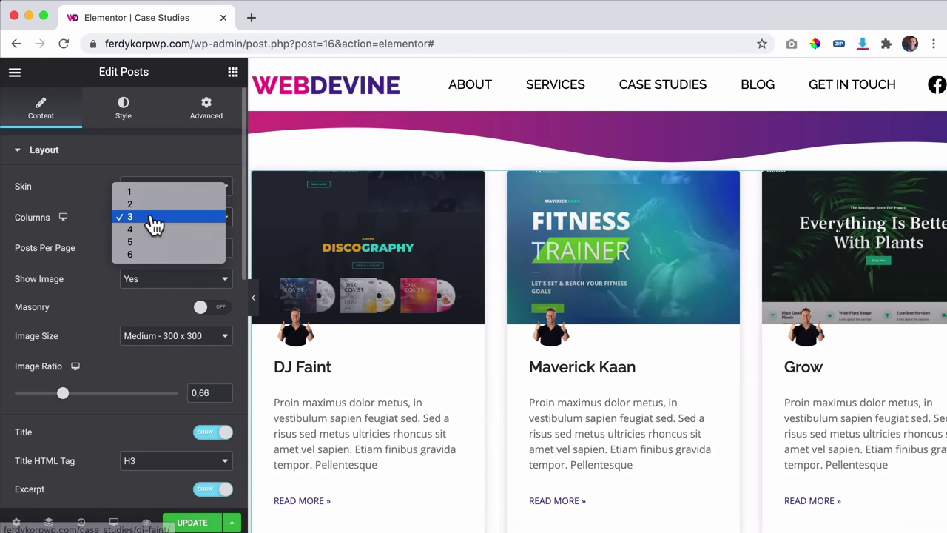
pyautogui.click(148, 204)
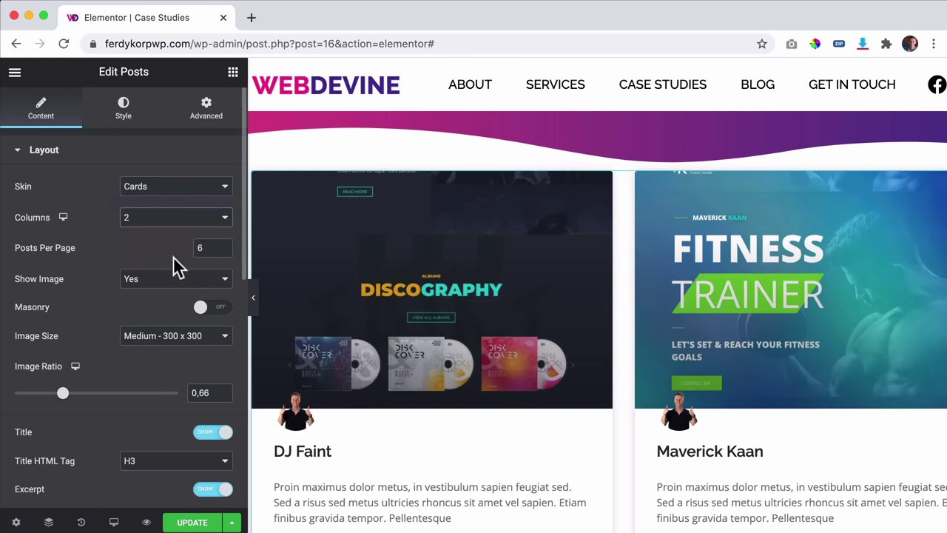
# Step: Set the card images to Large - 1024 x 1024 with an image ratio of 0,73
pyautogui.click(167, 339)
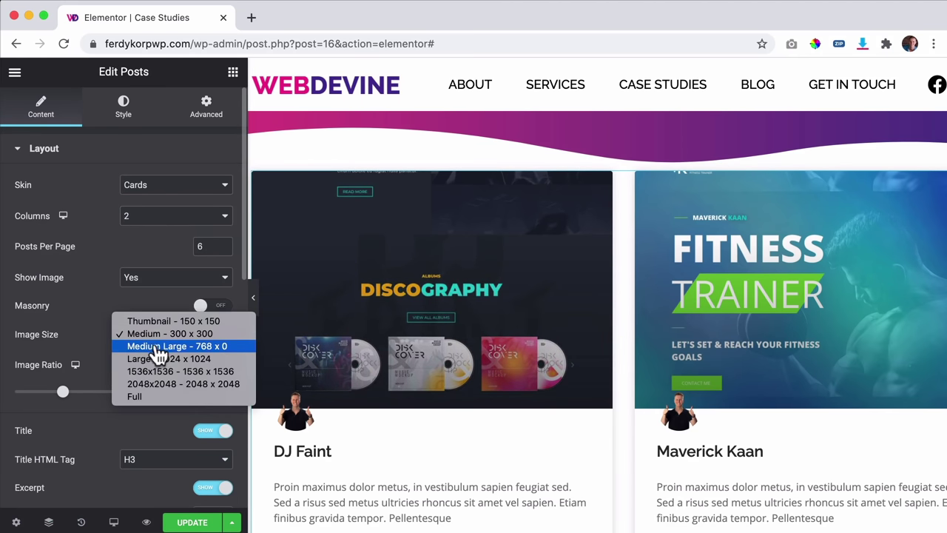
pyautogui.click(154, 359)
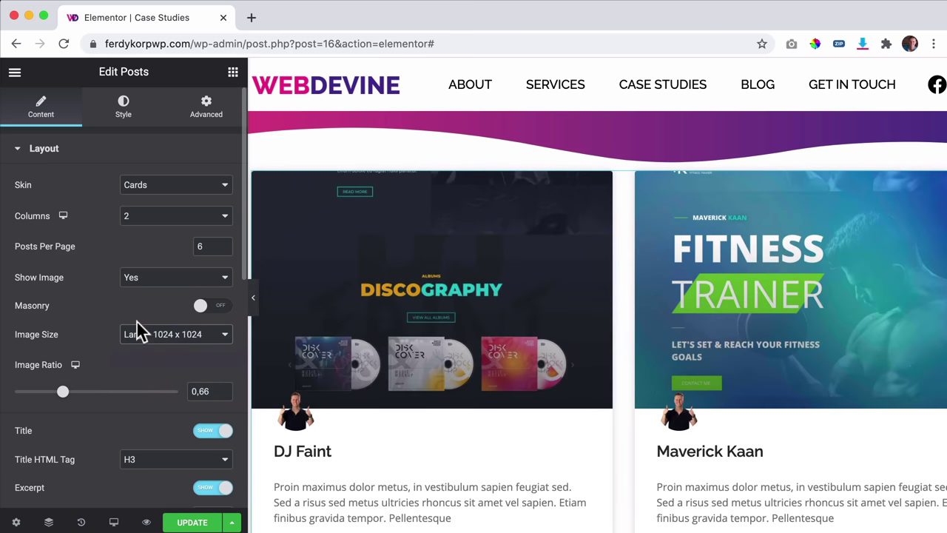
pyautogui.moveTo(62, 390); pyautogui.dragTo(89, 395)
pyautogui.moveTo(96, 397); pyautogui.dragTo(70, 396)
# Step: Try an excerpt length of 1000 on the case study cards
pyautogui.scroll(-5, 92, 378)
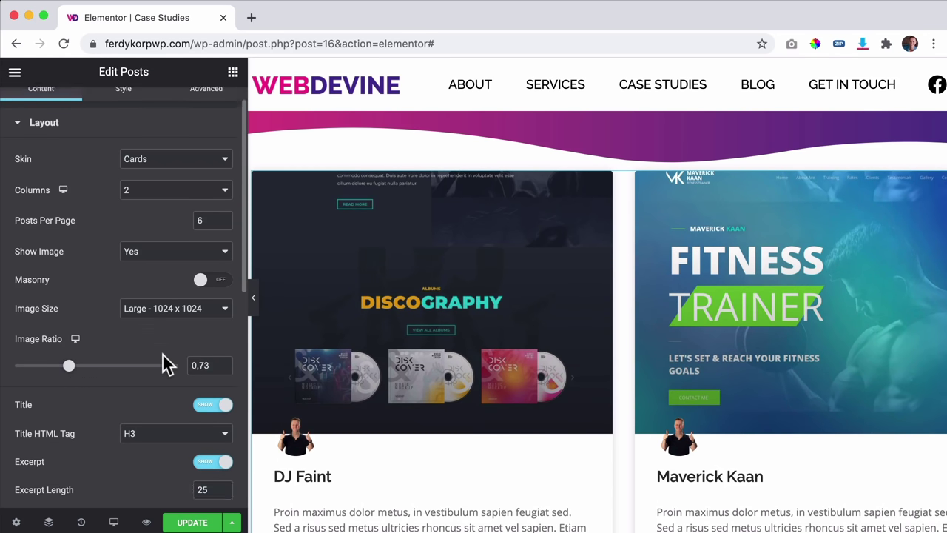
pyautogui.scroll(-3, 349, 362)
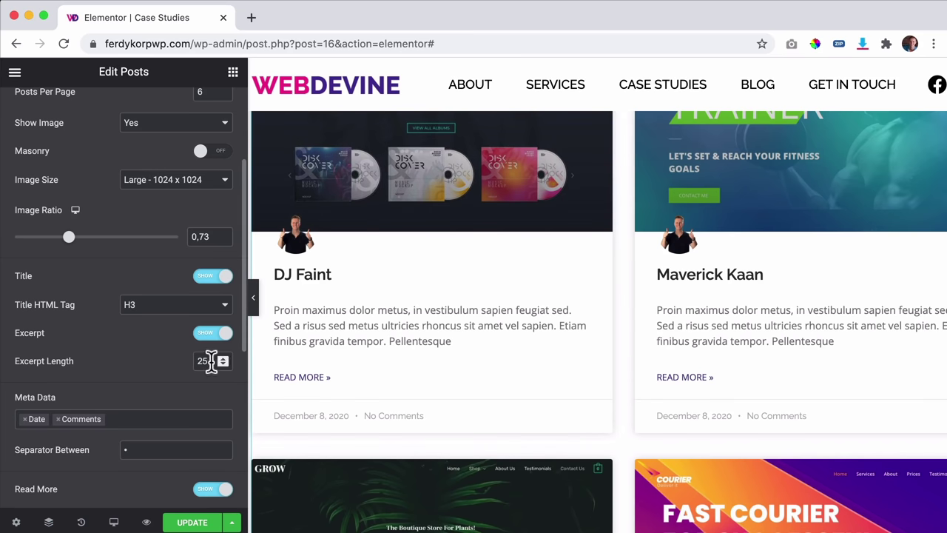
pyautogui.press('BackSpace')
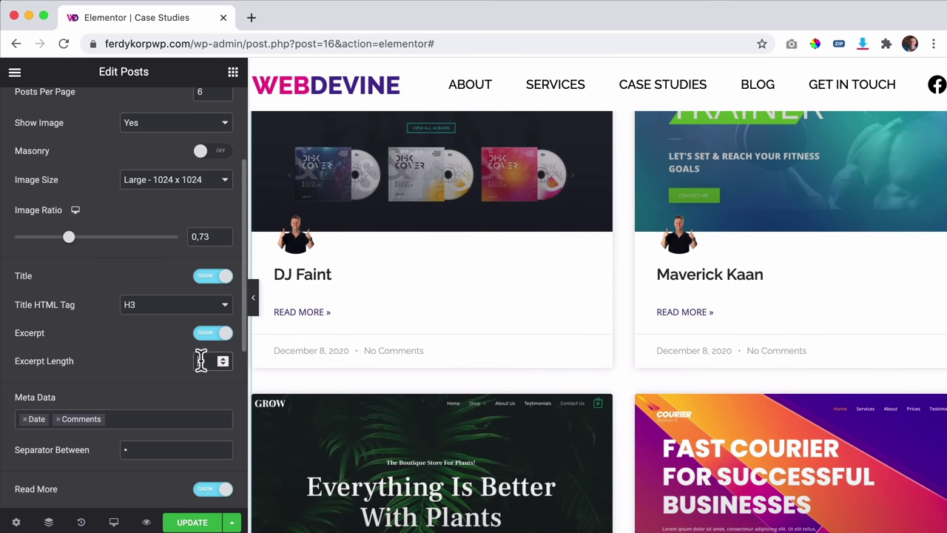
pyautogui.write('1000')
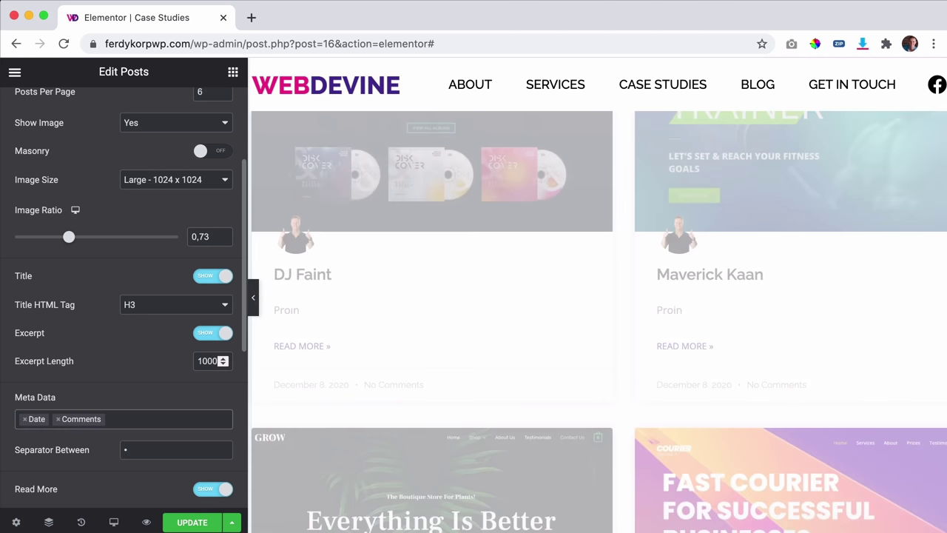
pyautogui.scroll(-3, 488, 328)
pyautogui.scroll(3, 488, 329)
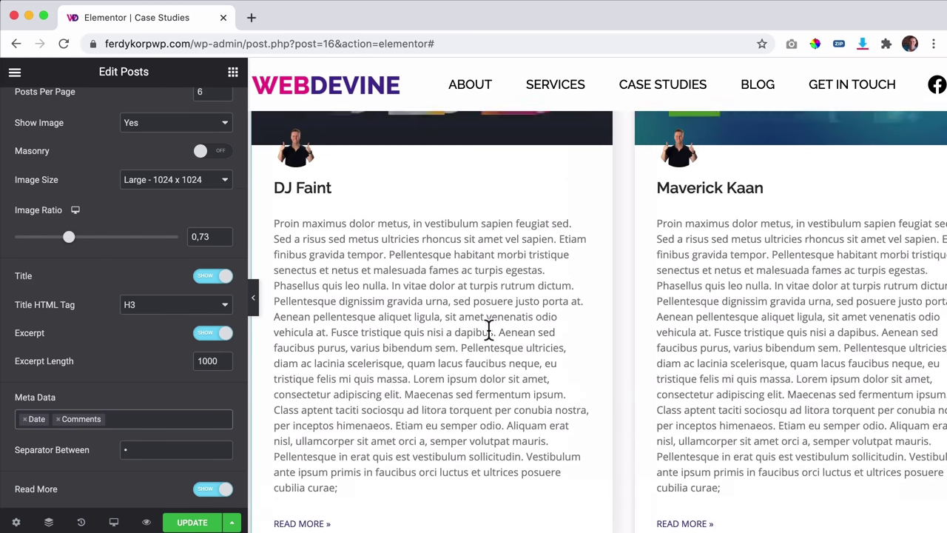
# Step: Hide the excerpt on the cards and use "|" as the separator between the meta data
pyautogui.click(213, 338)
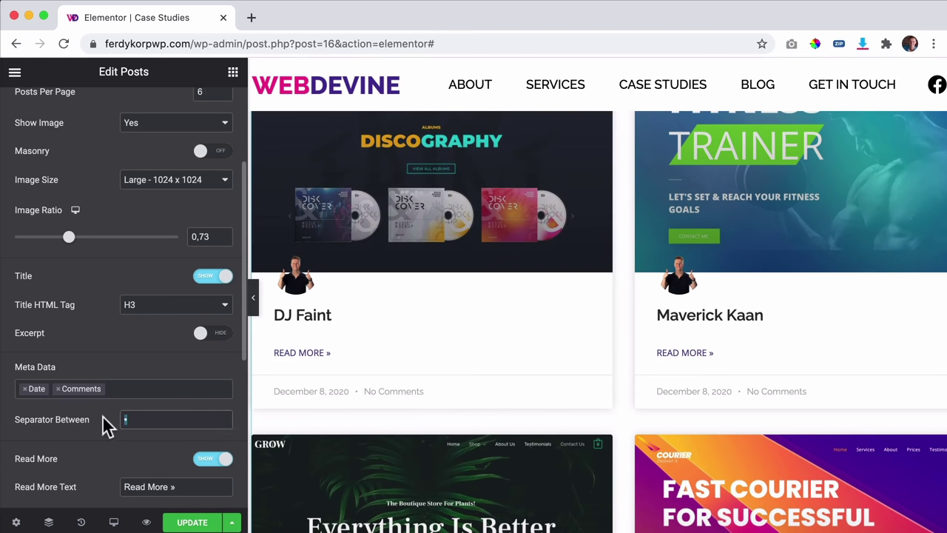
pyautogui.scroll(-2, 137, 412)
pyautogui.scroll(-5, 499, 333)
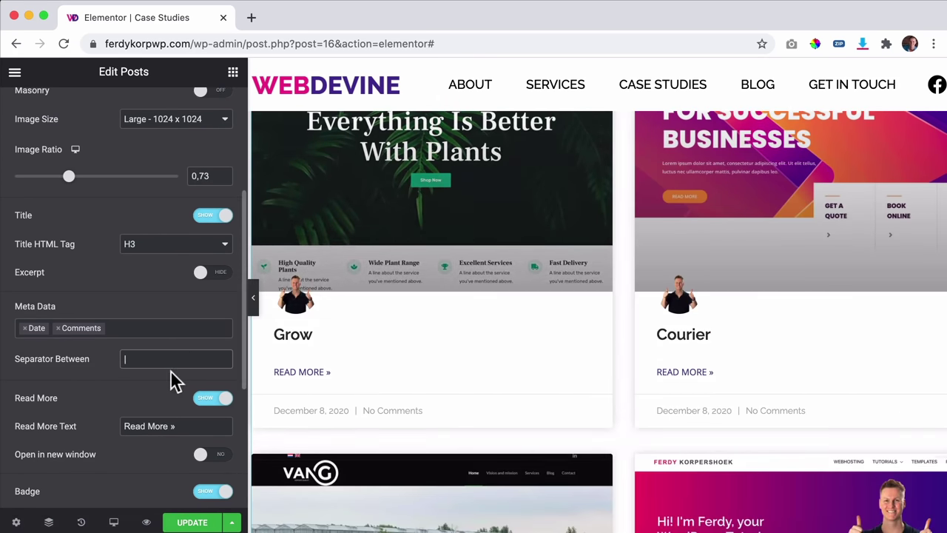
# Step: Hide the Read More link, the badge and the avatar on the case study cards
pyautogui.scroll(-2, 156, 370)
pyautogui.click(219, 332)
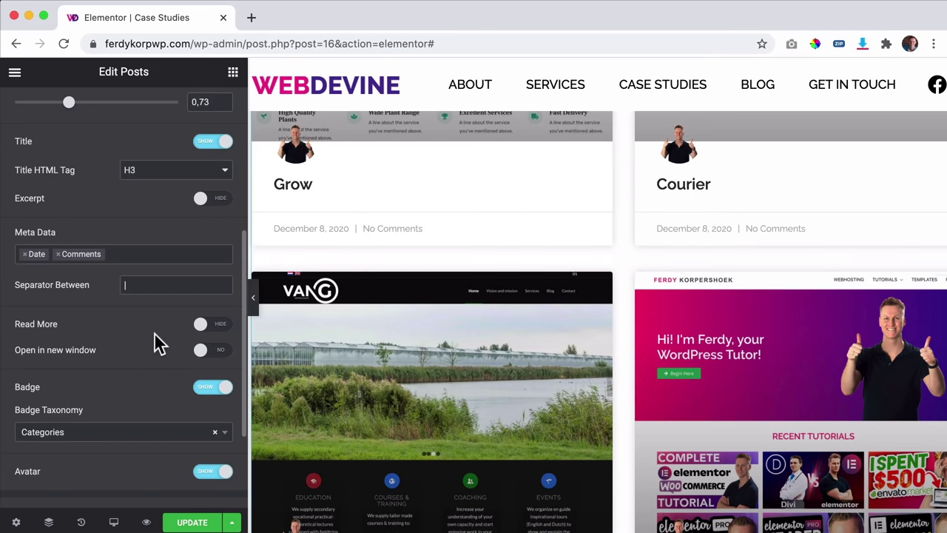
pyautogui.scroll(2, 168, 362)
pyautogui.scroll(3, 349, 289)
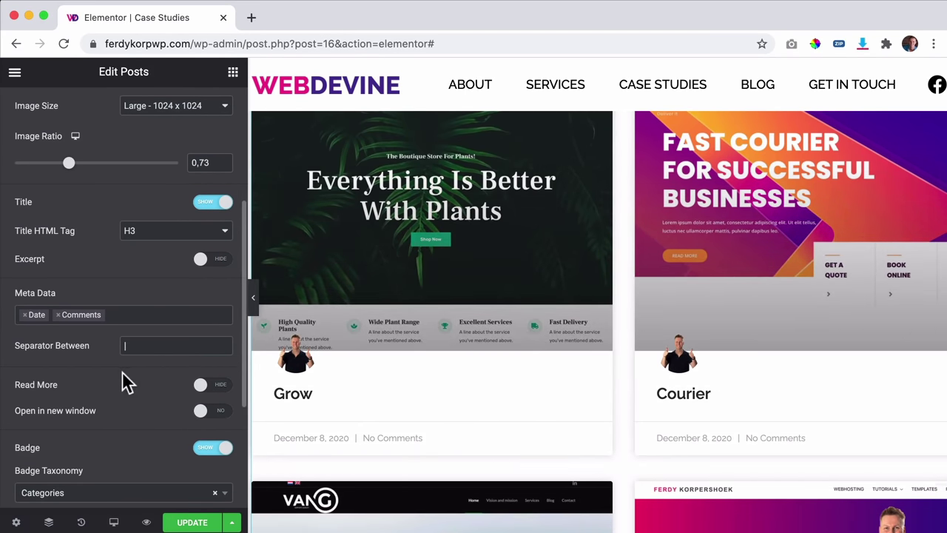
pyautogui.click(202, 449)
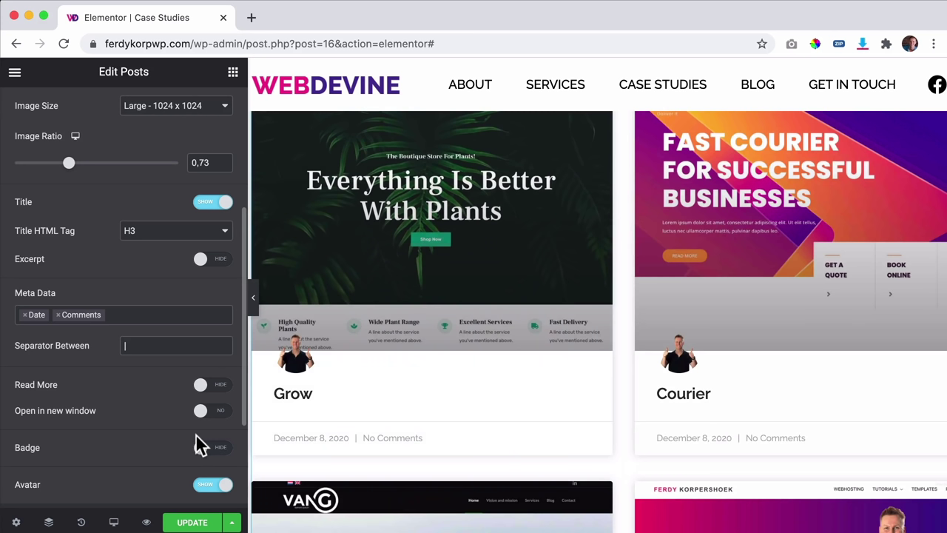
pyautogui.scroll(-2, 156, 441)
pyautogui.click(213, 424)
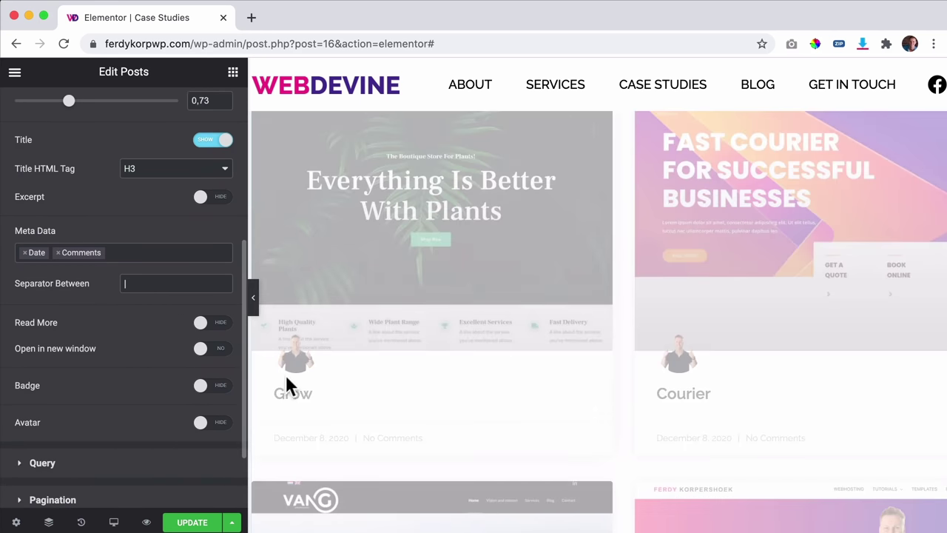
# Step: Review the layout, query and pagination settings of the Posts widget
pyautogui.scroll(-2, 76, 431)
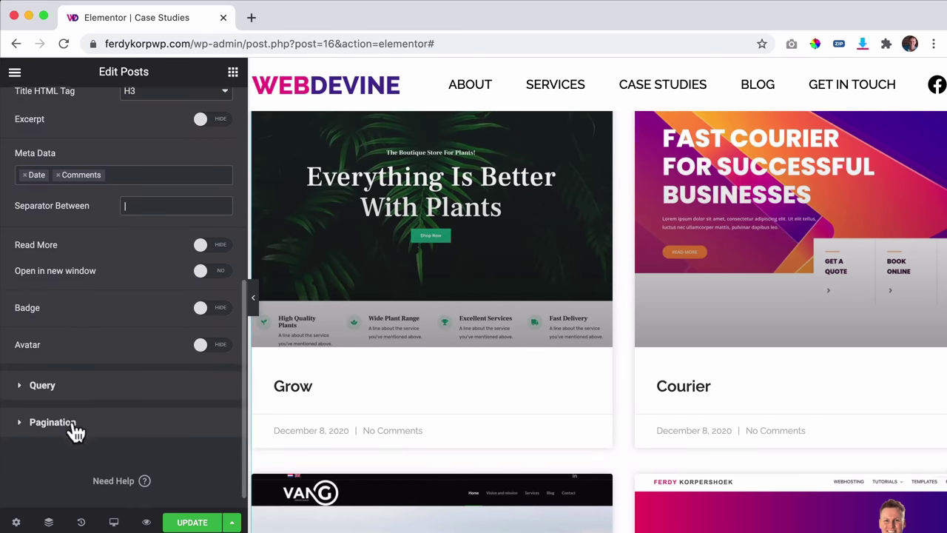
pyautogui.scroll(5, 99, 362)
pyautogui.scroll(2, 96, 360)
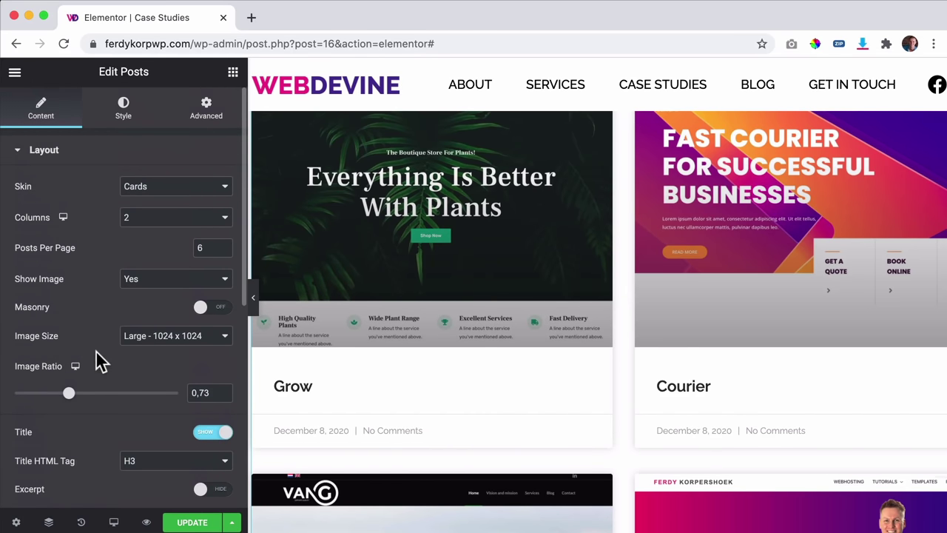
pyautogui.scroll(-6, 96, 360)
pyautogui.click(45, 369)
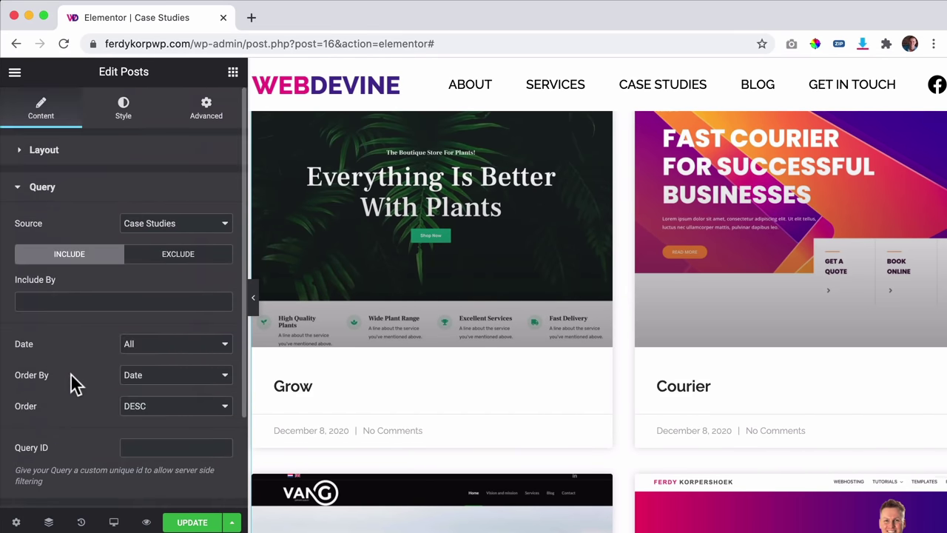
pyautogui.click(69, 194)
pyautogui.click(67, 225)
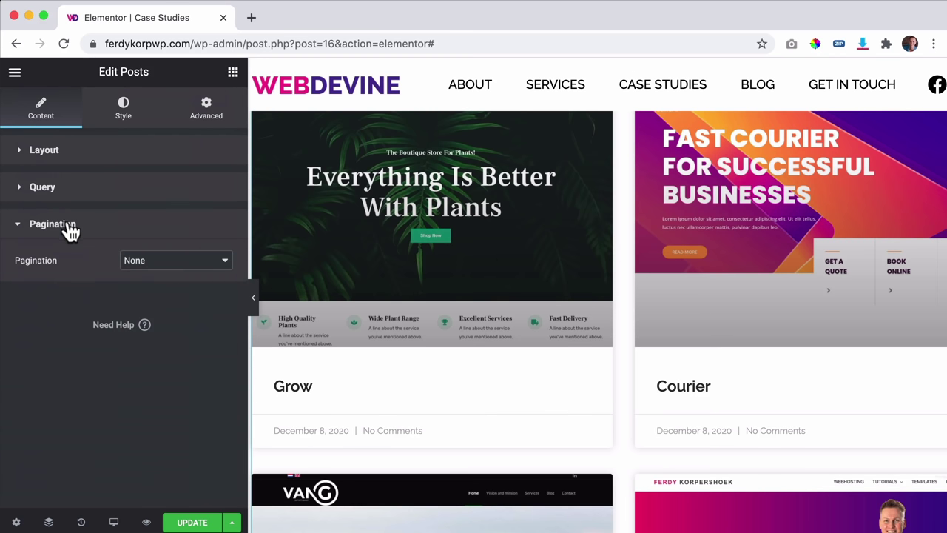
pyautogui.click(66, 225)
# Step: Set the columns gap and rows gap of the grid to 20 and center the card content
pyautogui.click(111, 116)
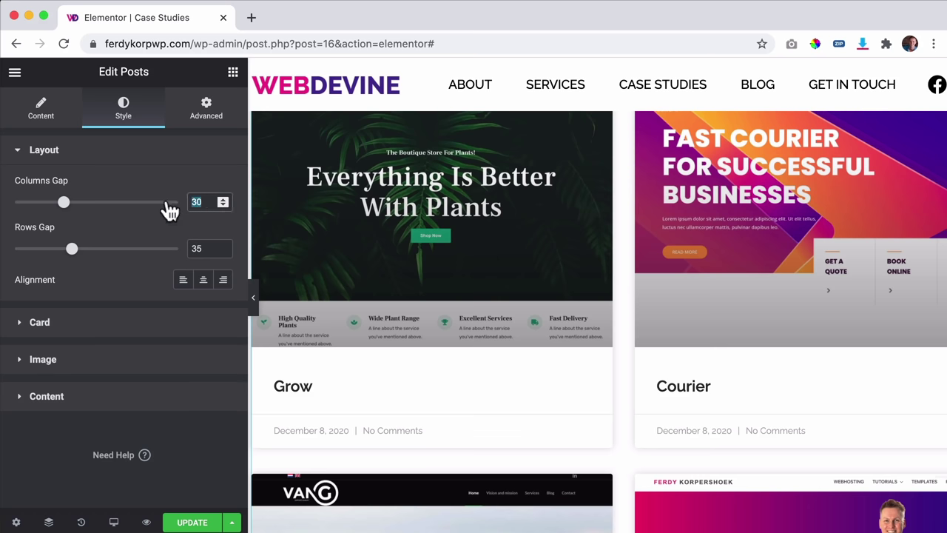
pyautogui.write('20')
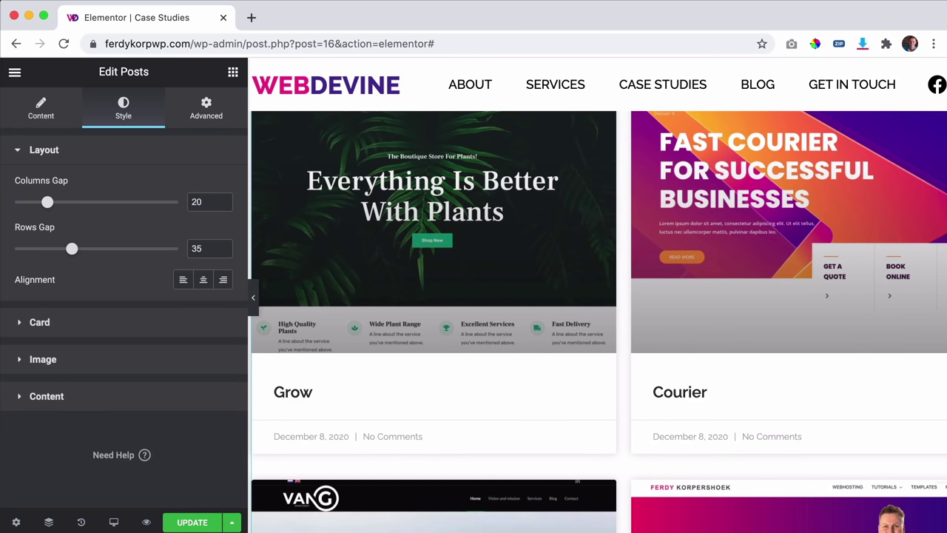
pyautogui.write('20')
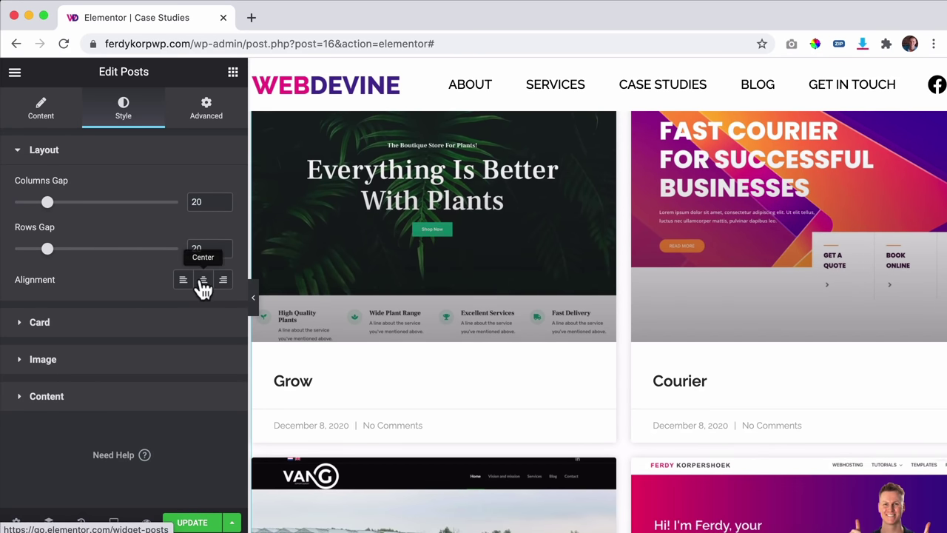
pyautogui.click(202, 281)
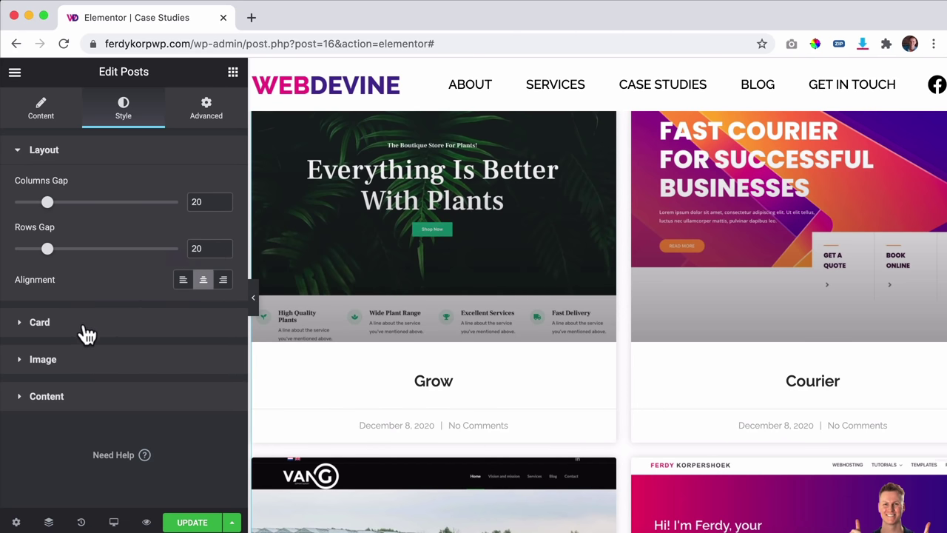
# Step: Set the hover CSS filter saturation of the card images to 141, keeping blur at 0
pyautogui.scroll(-3, 429, 328)
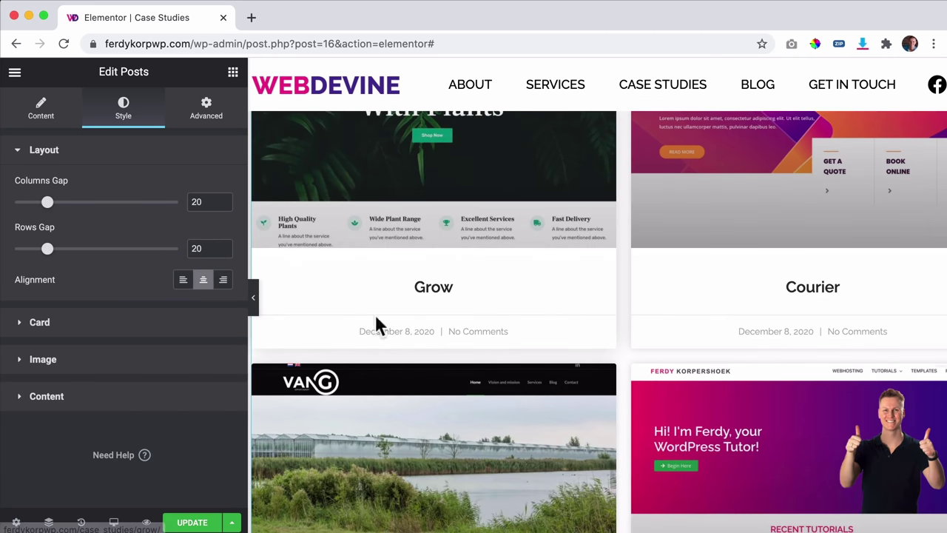
pyautogui.click(72, 355)
pyautogui.click(195, 310)
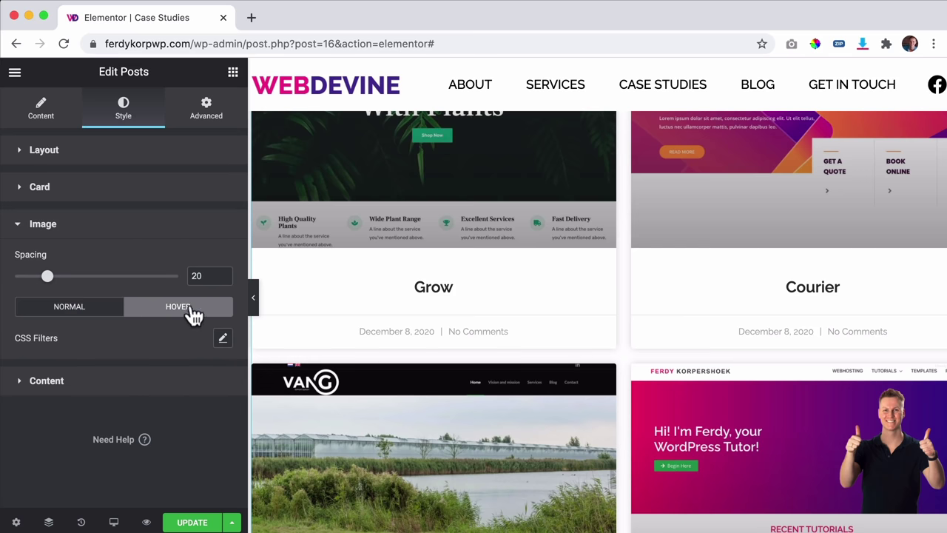
pyautogui.scroll(5, 454, 313)
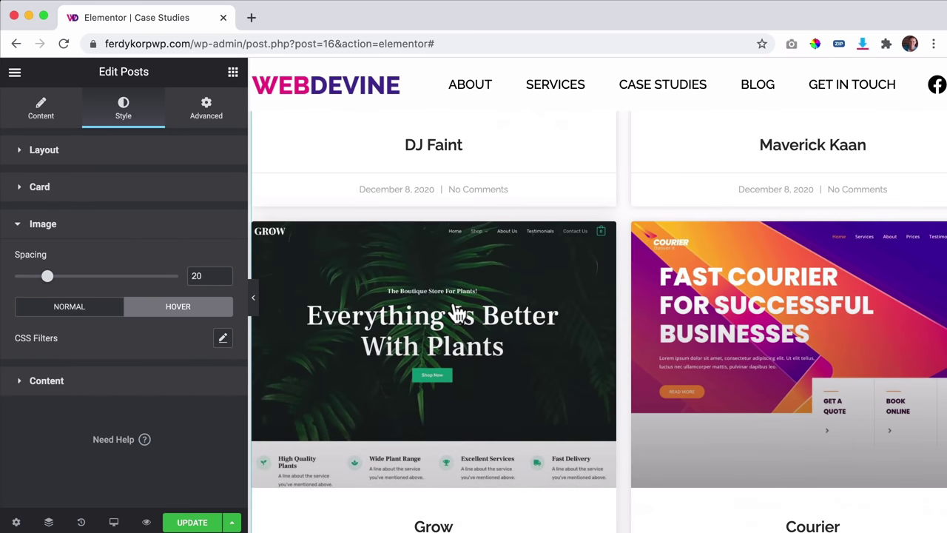
pyautogui.click(223, 339)
pyautogui.scroll(-2, 94, 397)
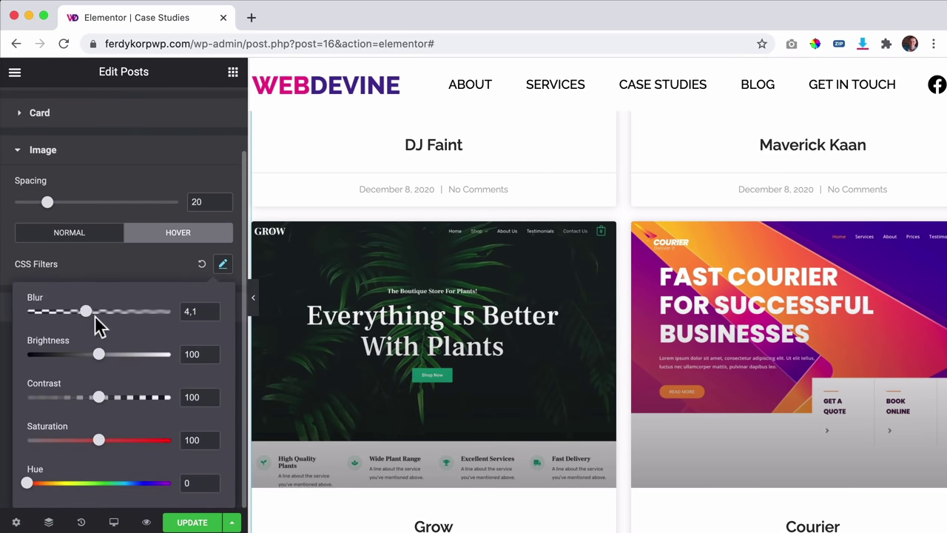
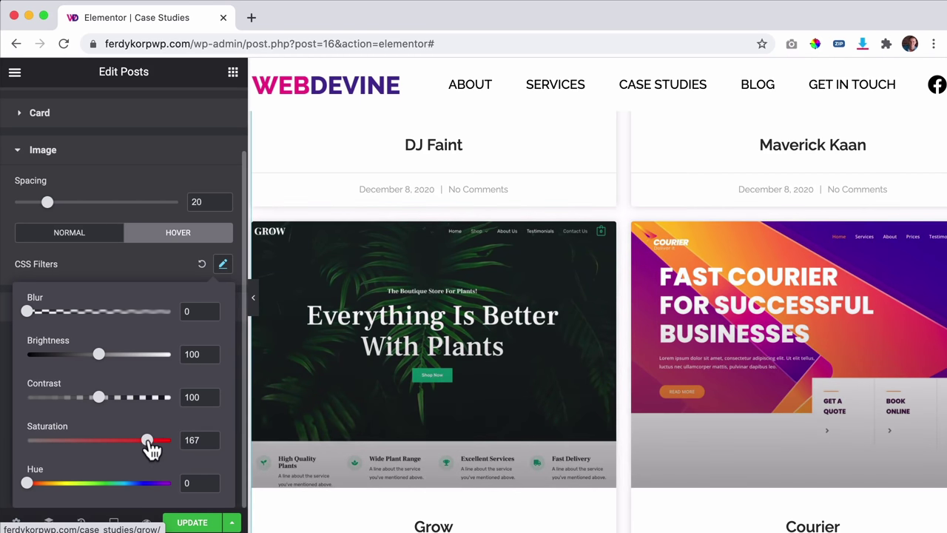
pyautogui.moveTo(152, 448); pyautogui.dragTo(131, 443)
pyautogui.scroll(-3, 739, 358)
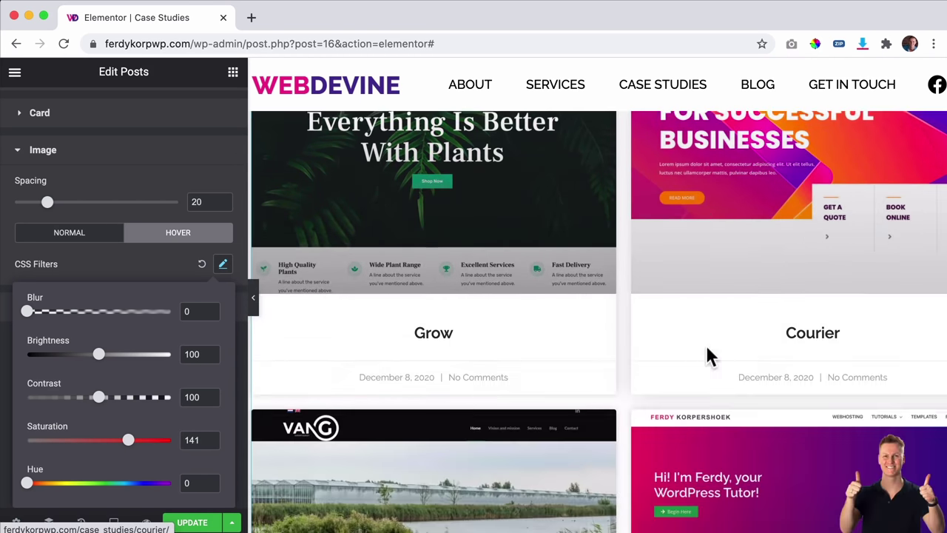
# Step: Give the section containing the case study cards a top and bottom margin of 60 px
pyautogui.scroll(-10, 444, 406)
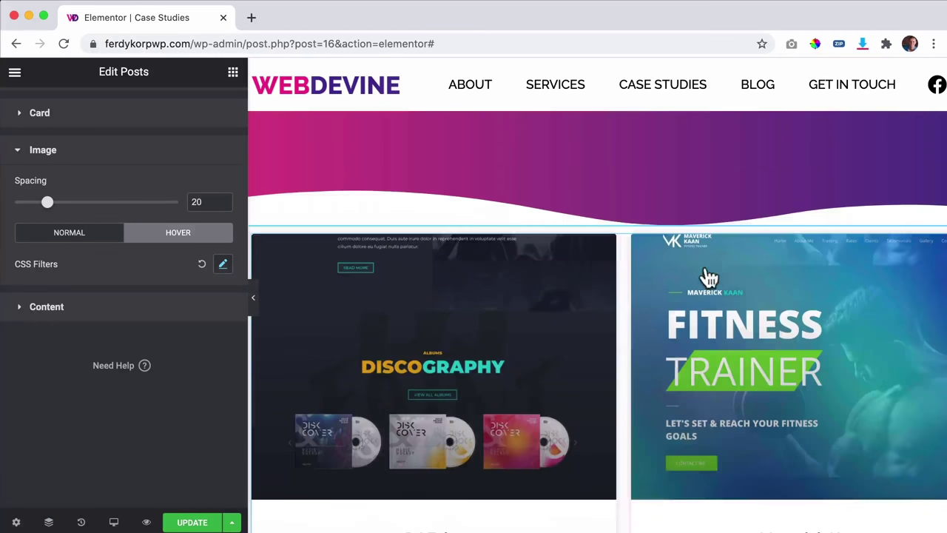
pyautogui.click(614, 218)
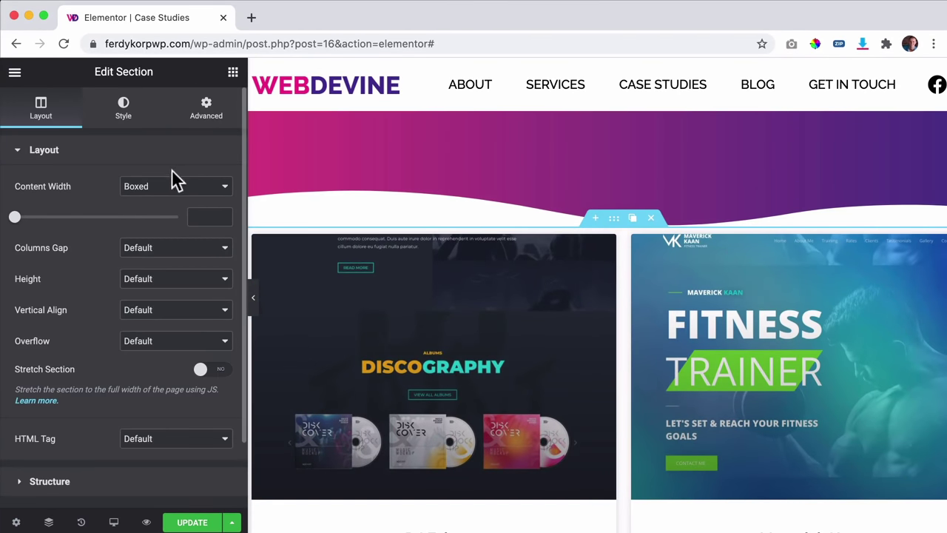
pyautogui.click(204, 122)
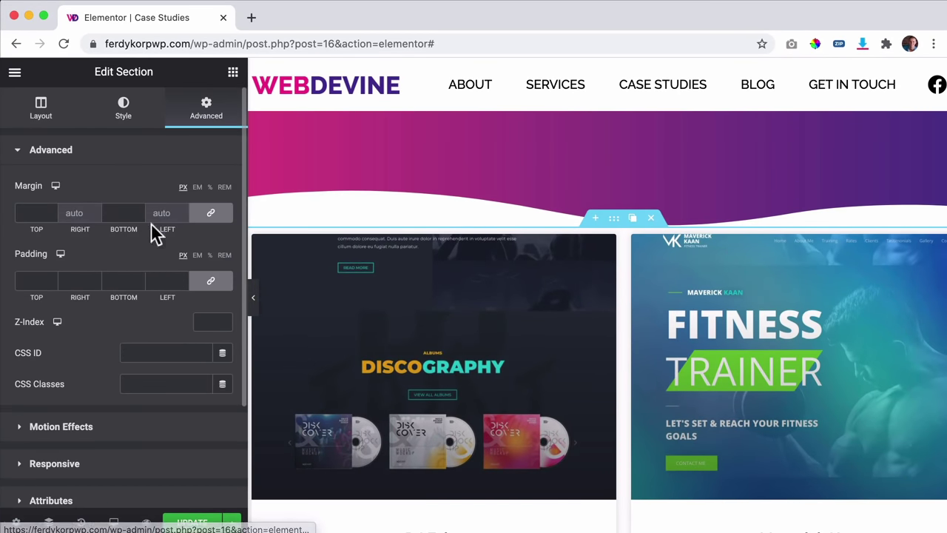
pyautogui.click(23, 213)
pyautogui.write('60')
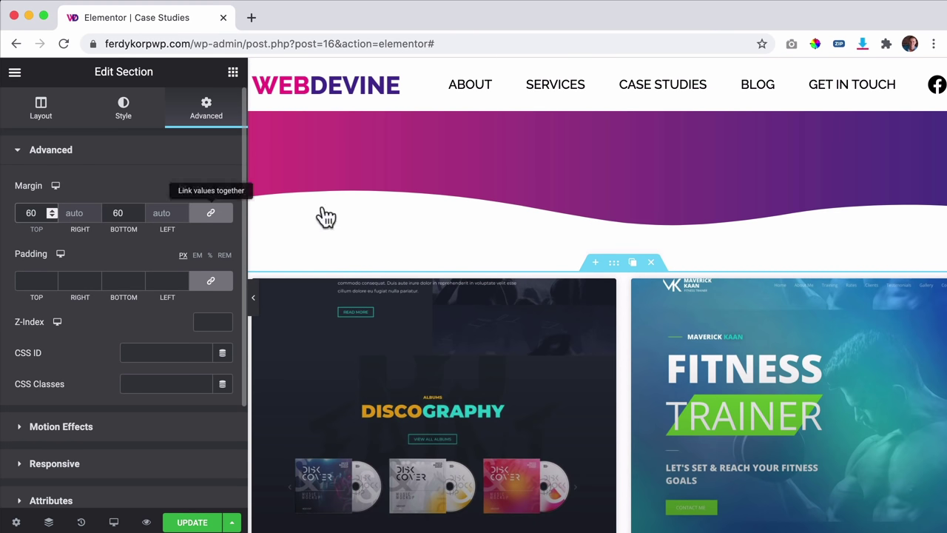
# Step: Duplicate the Version 2 header section and move the copy below the case study cards
pyautogui.scroll(5, 602, 222)
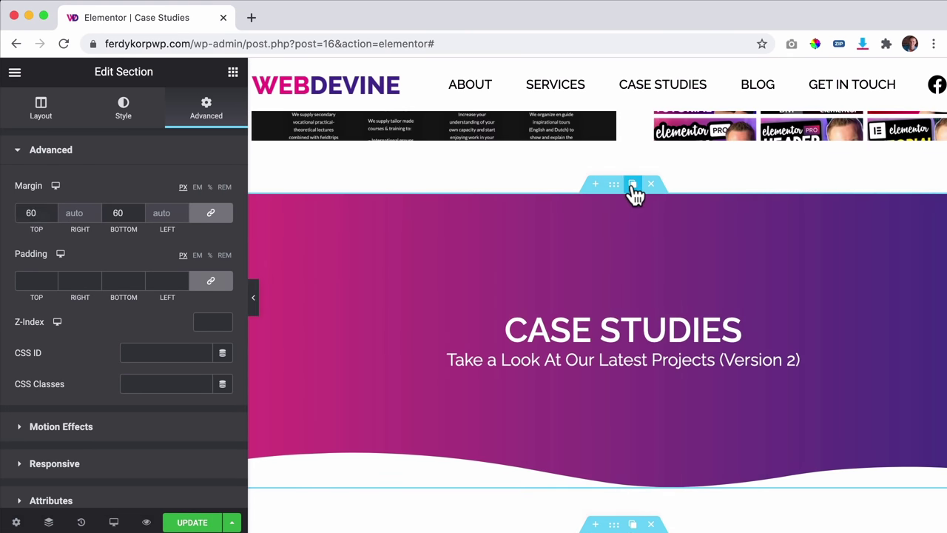
pyautogui.click(633, 185)
pyautogui.scroll(-1, 639, 345)
pyautogui.moveTo(609, 395); pyautogui.dragTo(603, 457)
pyautogui.scroll(-10, 614, 329)
pyautogui.scroll(-5, 613, 328)
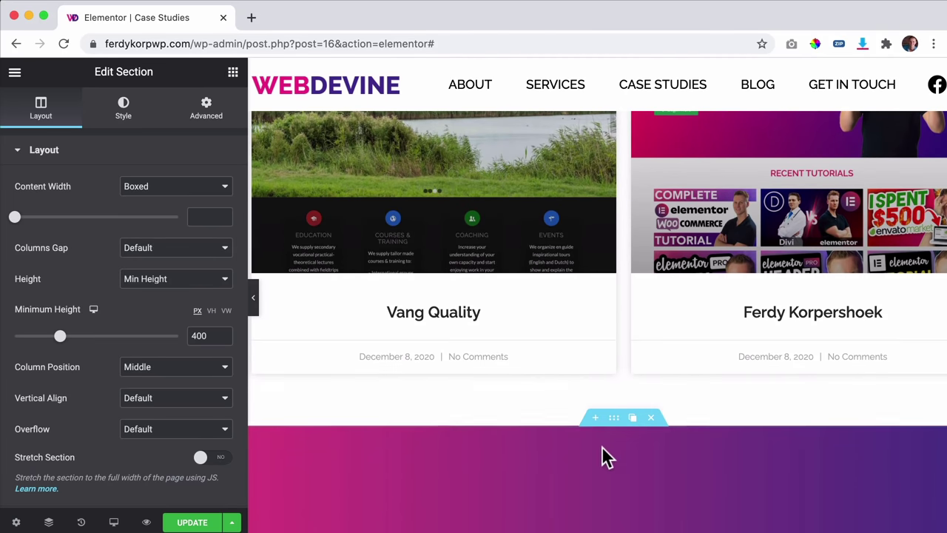
# Step: Change the copied header's subtitle to "Take a Look At Our Latest Projects (Version 3)"
pyautogui.scroll(-3, 603, 457)
pyautogui.click(710, 437)
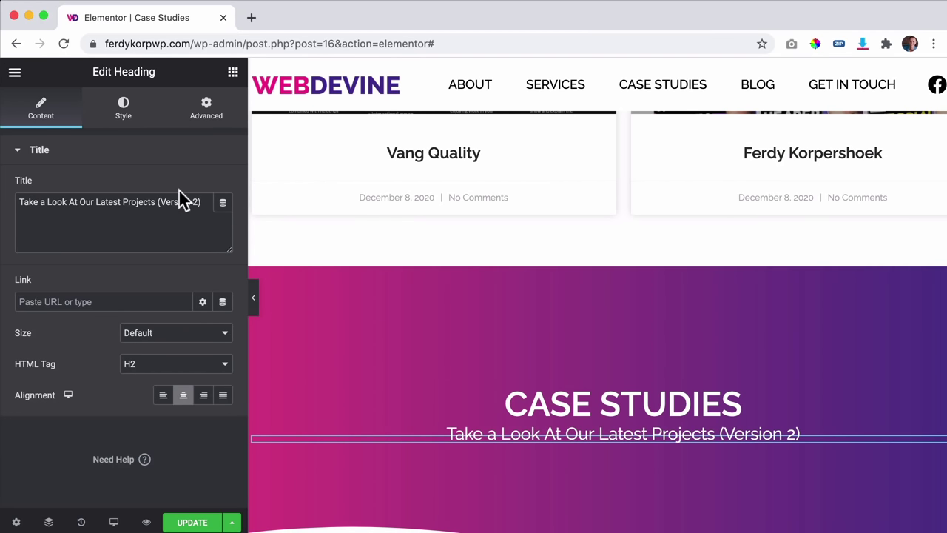
pyautogui.press('BackSpace')
pyautogui.write('3')
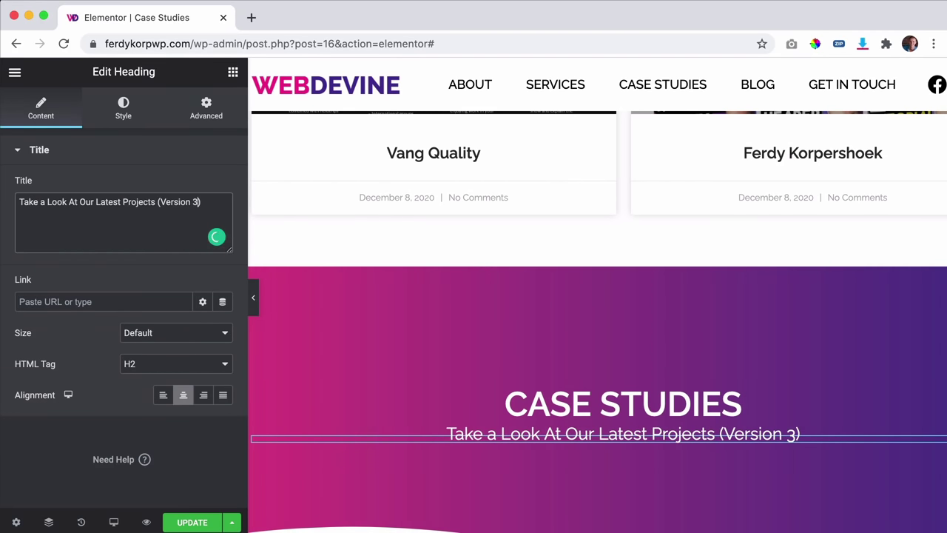
# Step: Add a Gallery widget below the Version 3 header and keep its type as Single
pyautogui.scroll(-4, 640, 231)
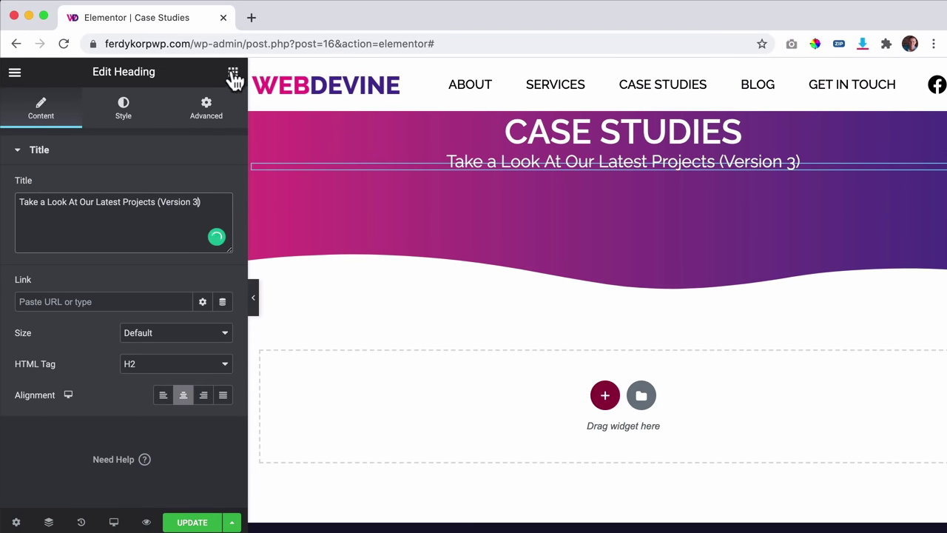
pyautogui.click(233, 74)
pyautogui.scroll(-5, 111, 202)
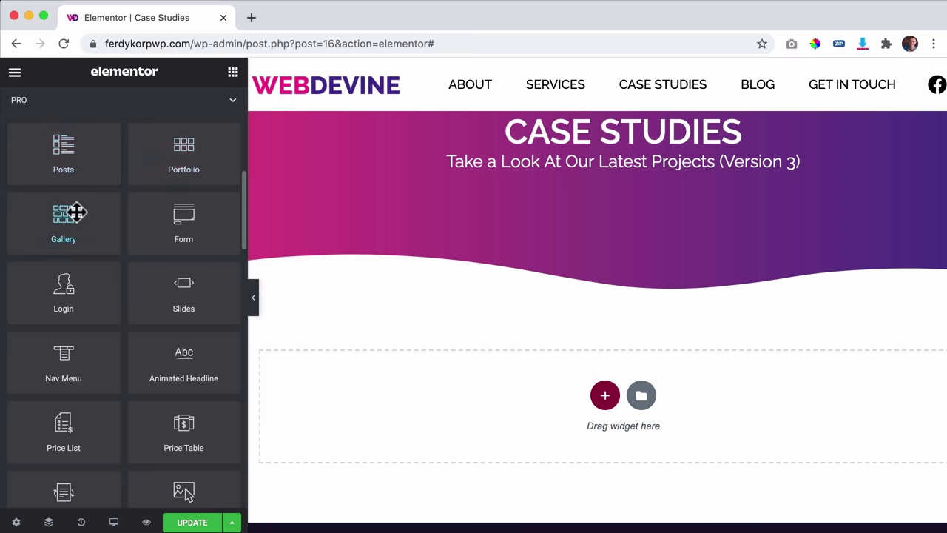
pyautogui.scroll(-2, 77, 211)
pyautogui.moveTo(70, 182); pyautogui.dragTo(516, 383)
pyautogui.click(155, 189)
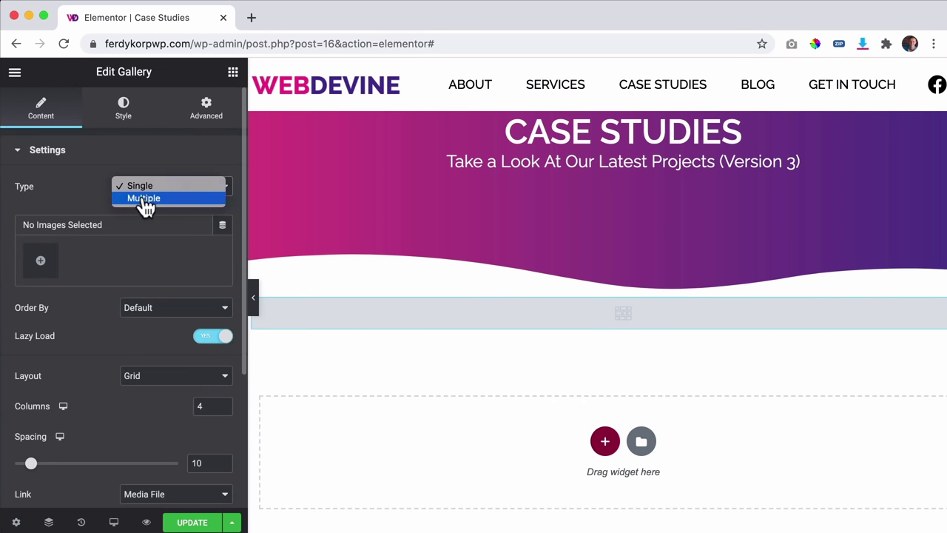
pyautogui.click(65, 196)
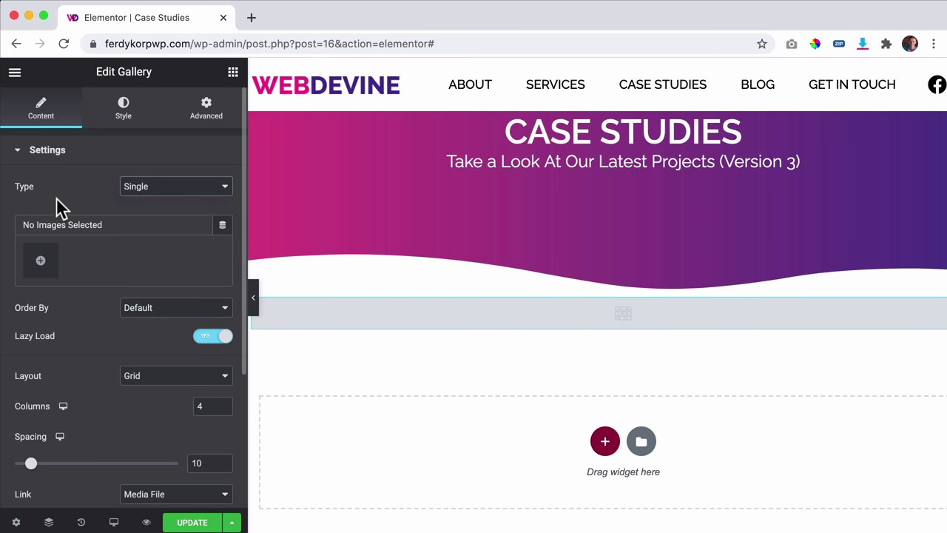
# Step: Insert the DJ Faint, Fitness Trainer, plant store and Fast Courier featured images into the gallery
pyautogui.click(41, 263)
pyautogui.click(291, 250)
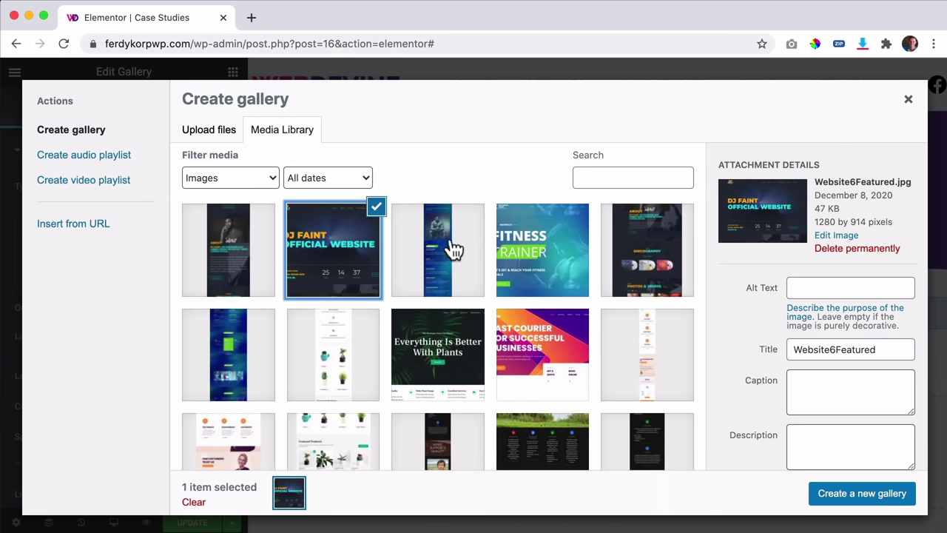
pyautogui.click(552, 250)
pyautogui.click(451, 337)
pyautogui.click(545, 338)
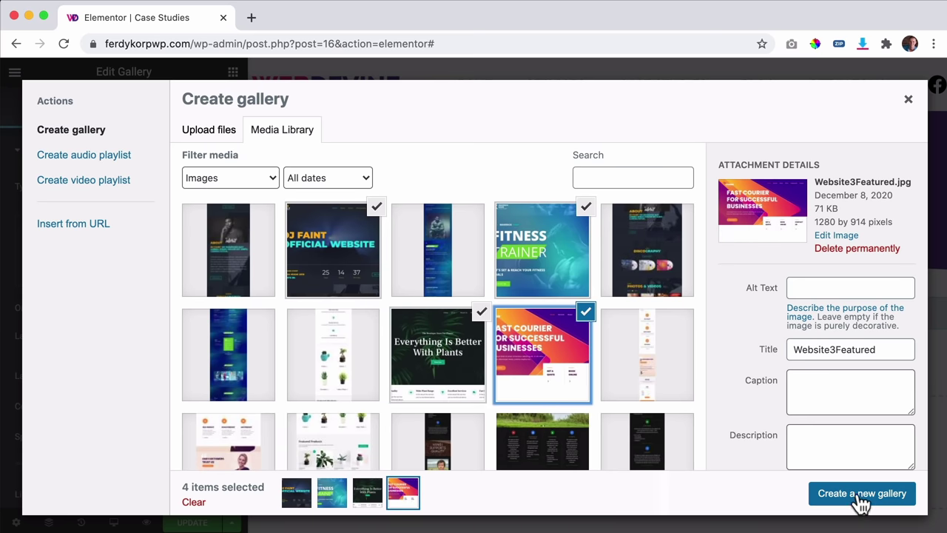
pyautogui.click(861, 501)
pyautogui.click(893, 506)
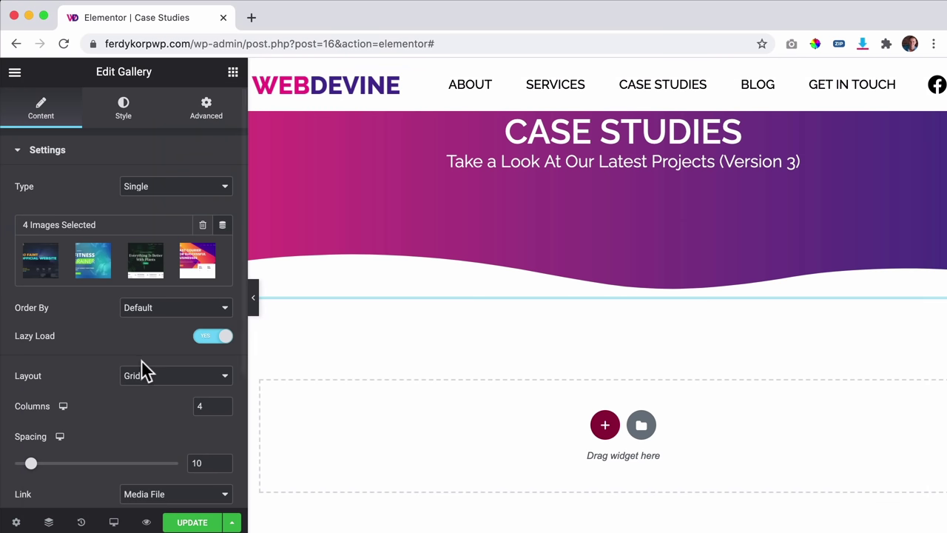
# Step: Check the gallery images' caption fields without entering anything, and delete the gallery section
pyautogui.click(85, 275)
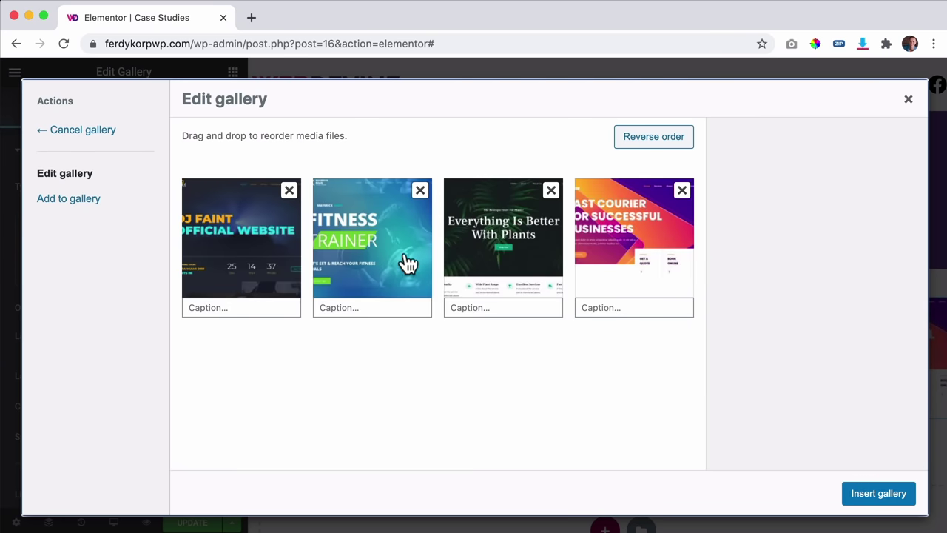
pyautogui.click(360, 303)
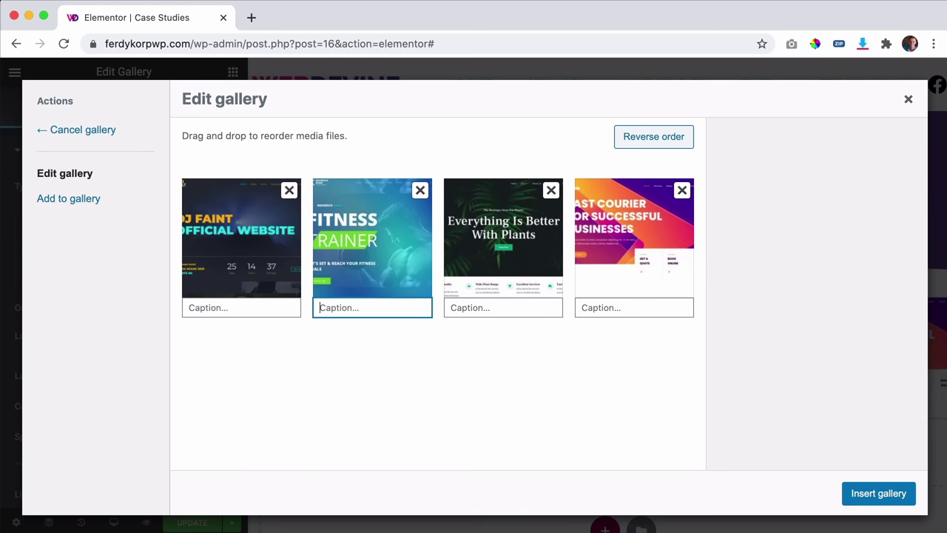
pyautogui.click(909, 99)
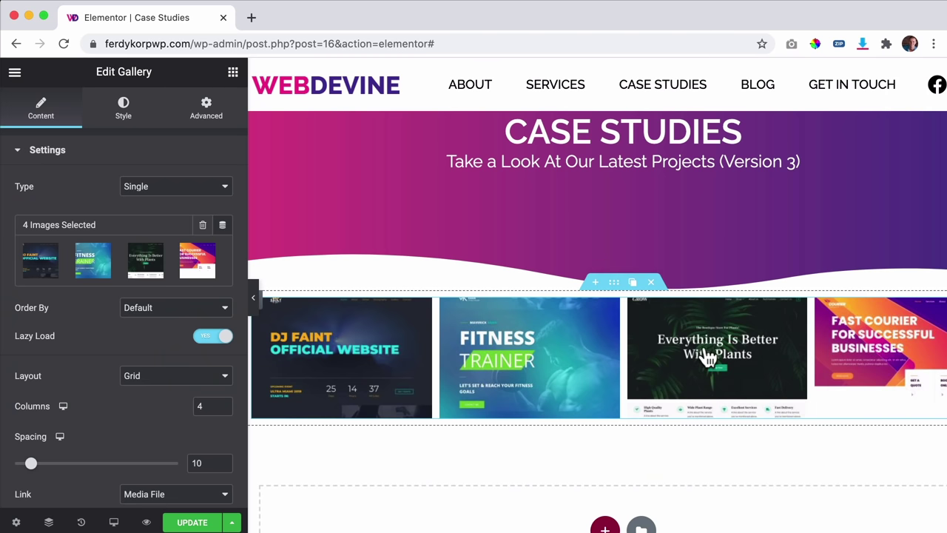
pyautogui.click(657, 285)
# Step: Add a Media Carousel widget below the Version 3 header
pyautogui.scroll(-6, 155, 309)
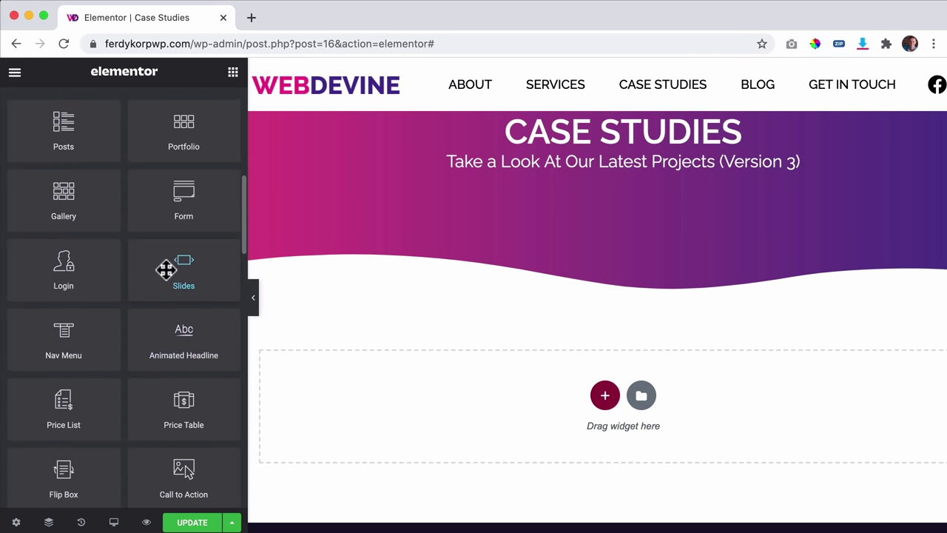
pyautogui.scroll(-5, 163, 267)
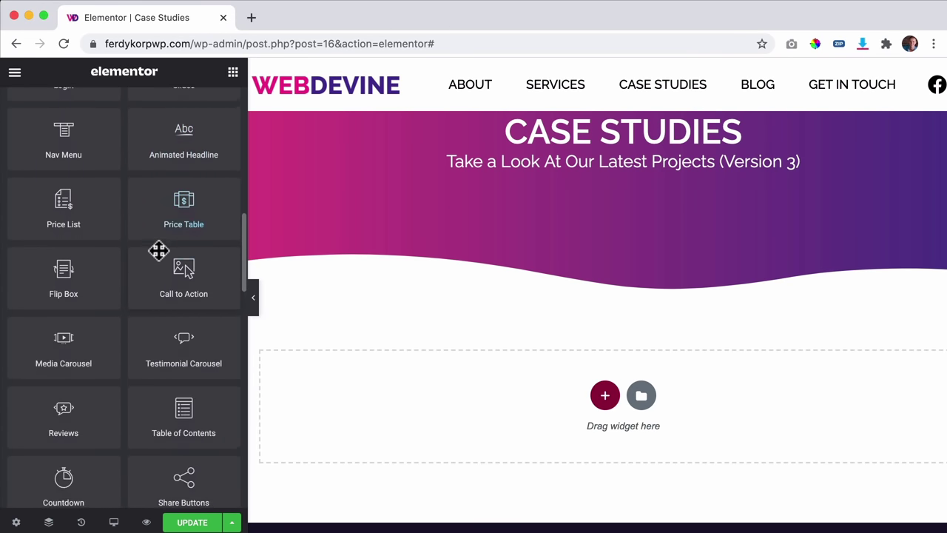
pyautogui.scroll(-5, 159, 251)
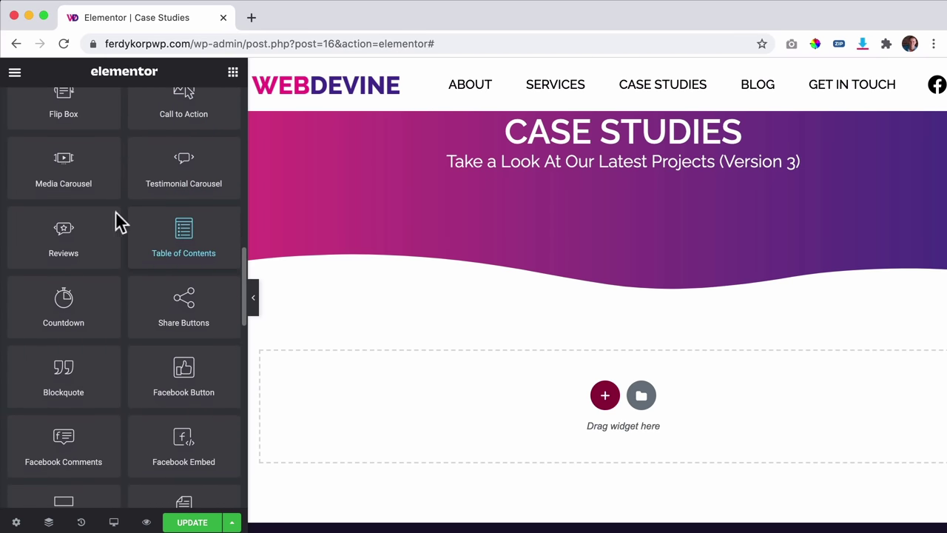
pyautogui.scroll(-3, 138, 248)
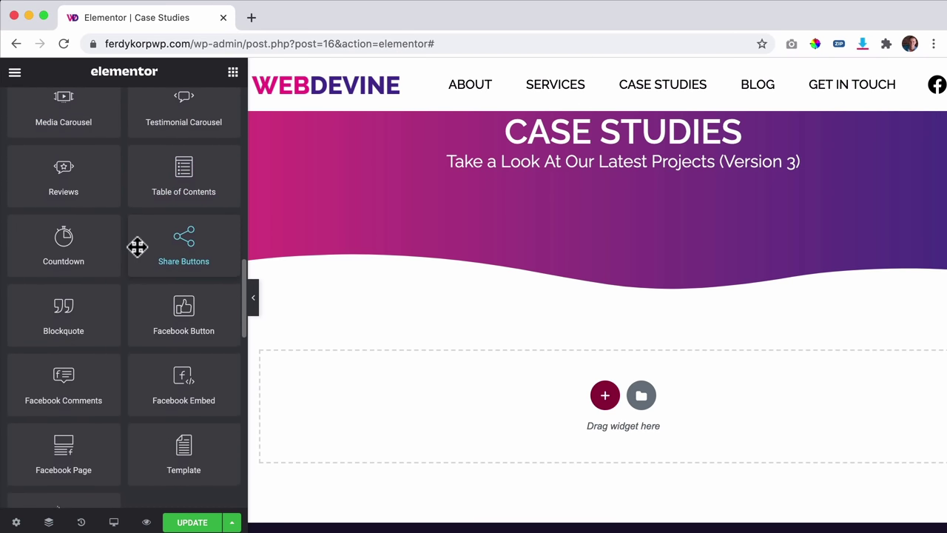
pyautogui.scroll(4, 93, 260)
pyautogui.moveTo(60, 277)
pyautogui.mouseDown()
pyautogui.moveTo(190, 313)
pyautogui.moveTo(70, 276)
pyautogui.mouseUp()
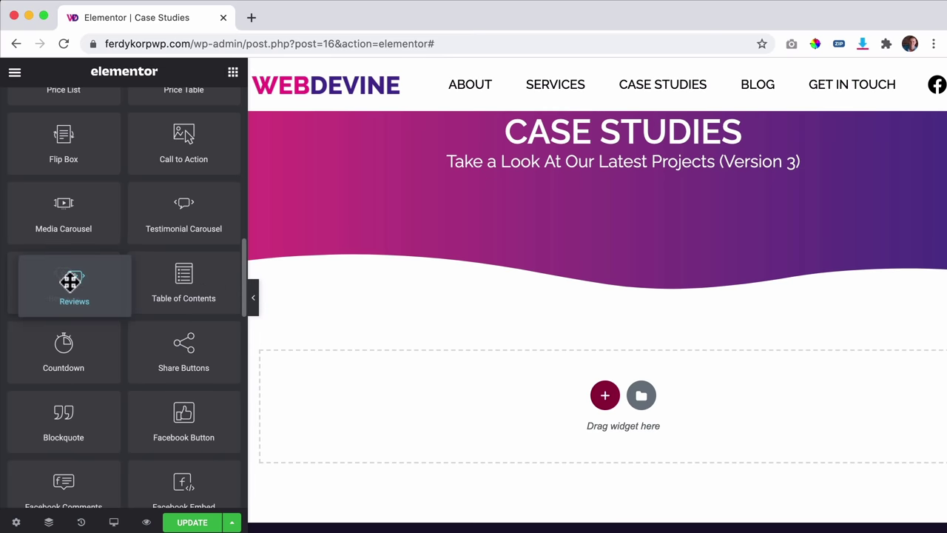
pyautogui.moveTo(106, 230); pyautogui.dragTo(444, 413)
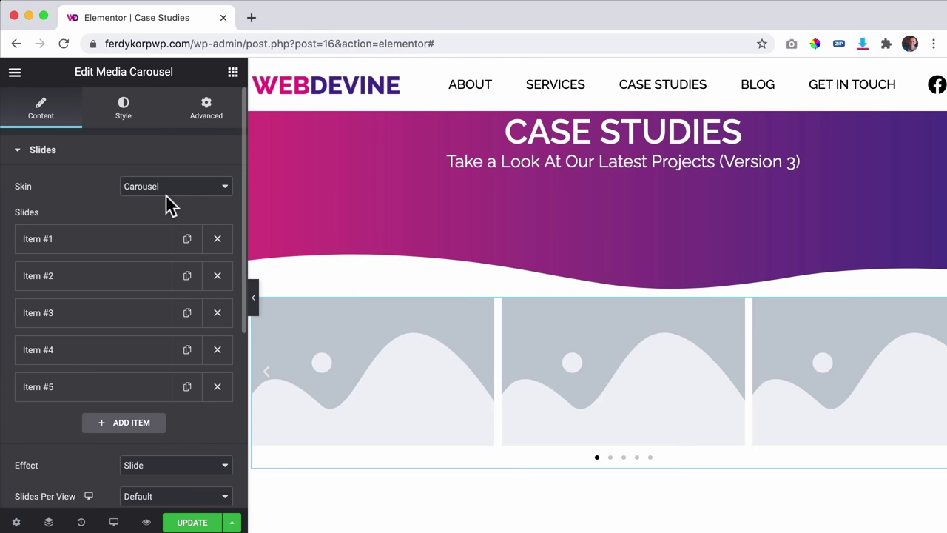
# Step: Try the Slideshow skin on the media carousel and switch it back to Carousel
pyautogui.click(160, 199)
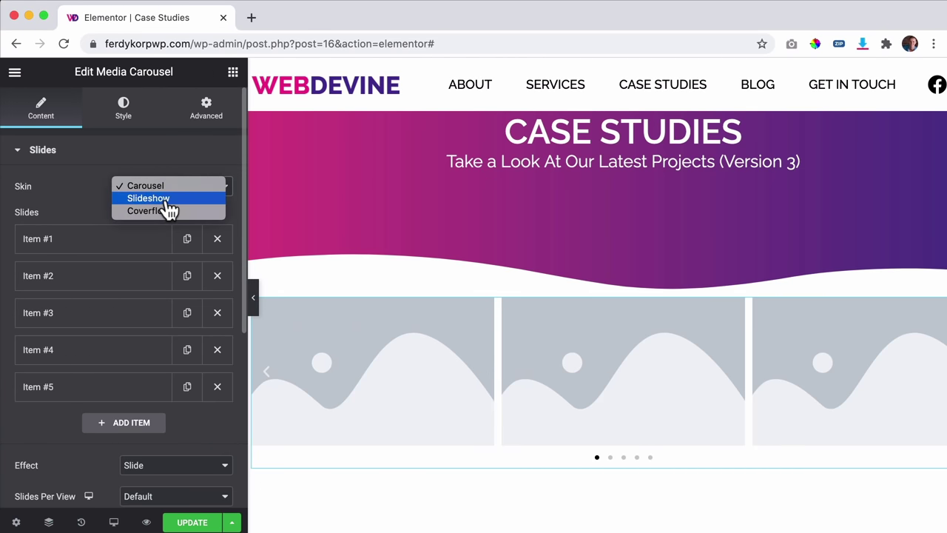
pyautogui.click(167, 203)
pyautogui.click(157, 191)
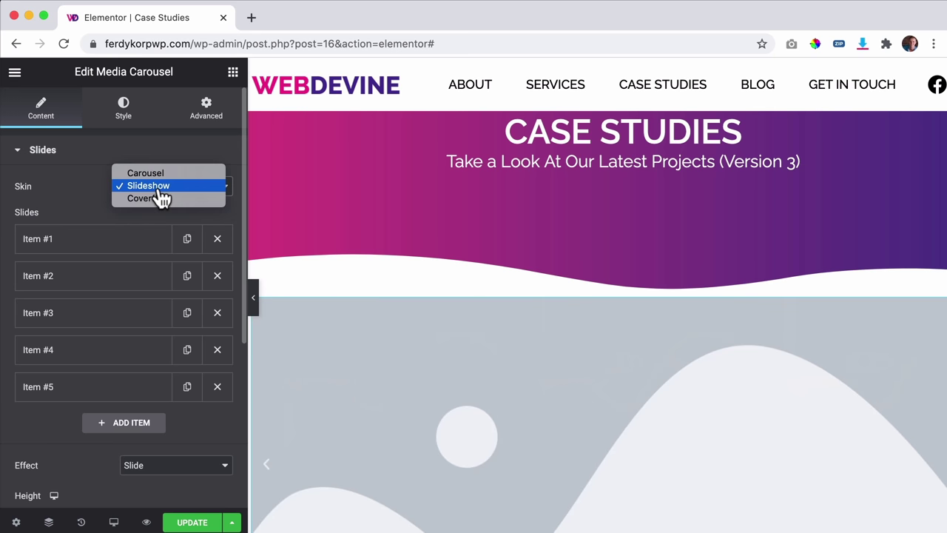
pyautogui.click(152, 175)
# Step: Review the media carousel's slide settings and additional options
pyautogui.scroll(-8, 79, 220)
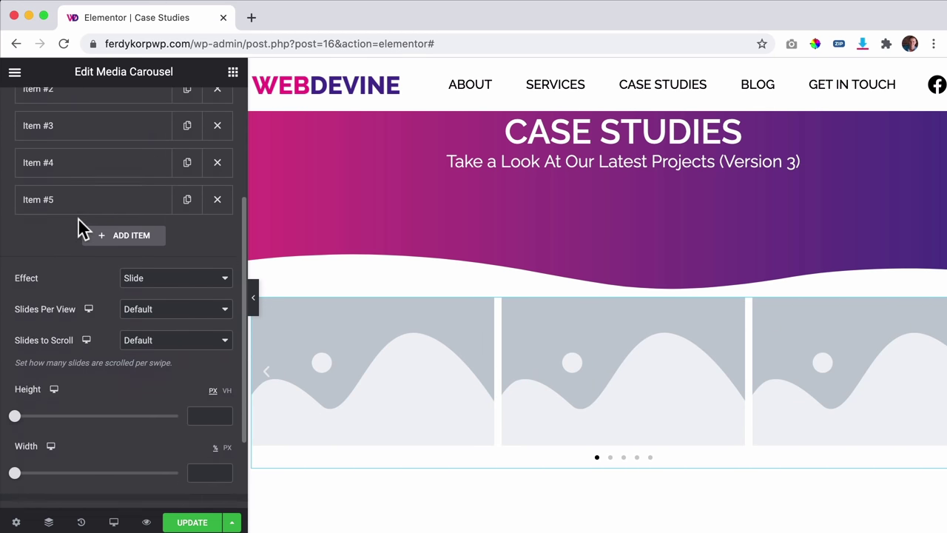
pyautogui.click(76, 405)
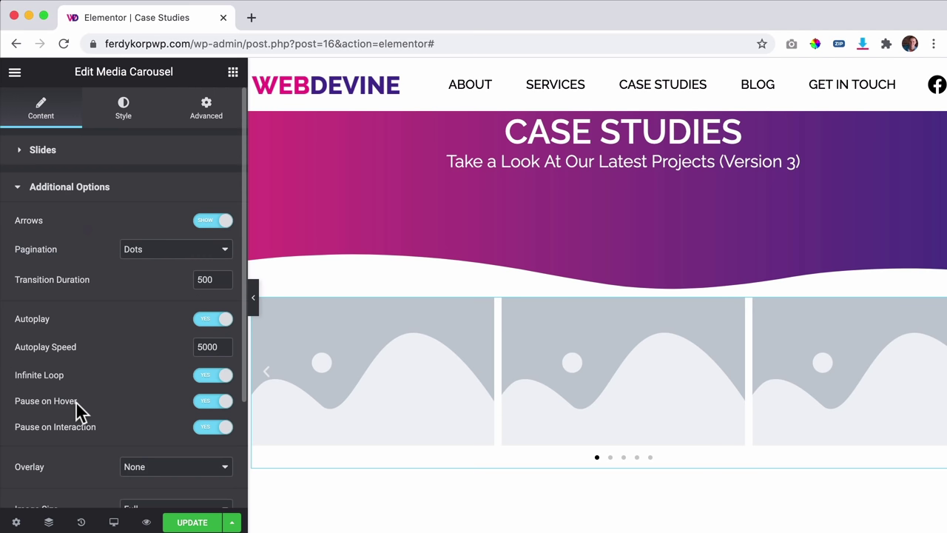
pyautogui.click(70, 157)
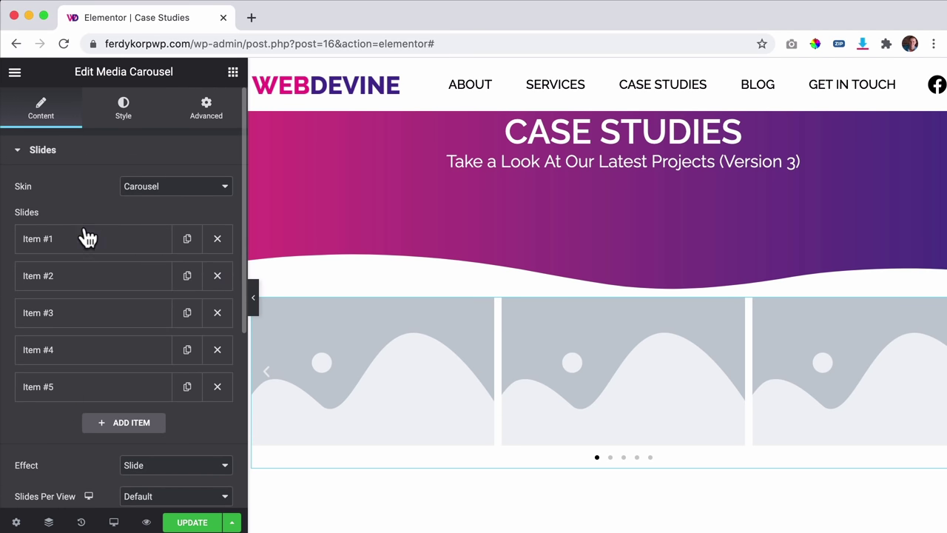
# Step: Set the first carousel slide's image to the DJ Faint Official Website screenshot from the media library
pyautogui.click(83, 236)
pyautogui.click(130, 356)
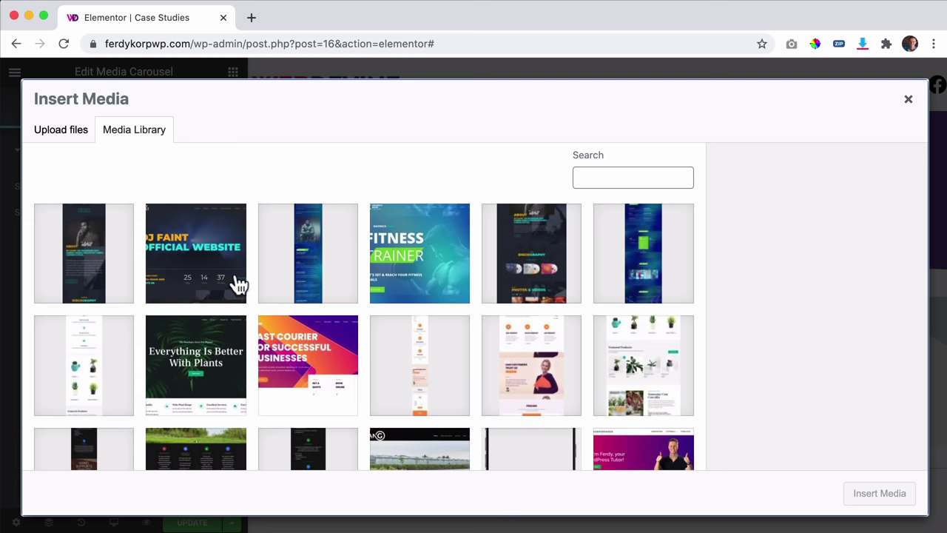
pyautogui.click(209, 271)
pyautogui.click(854, 488)
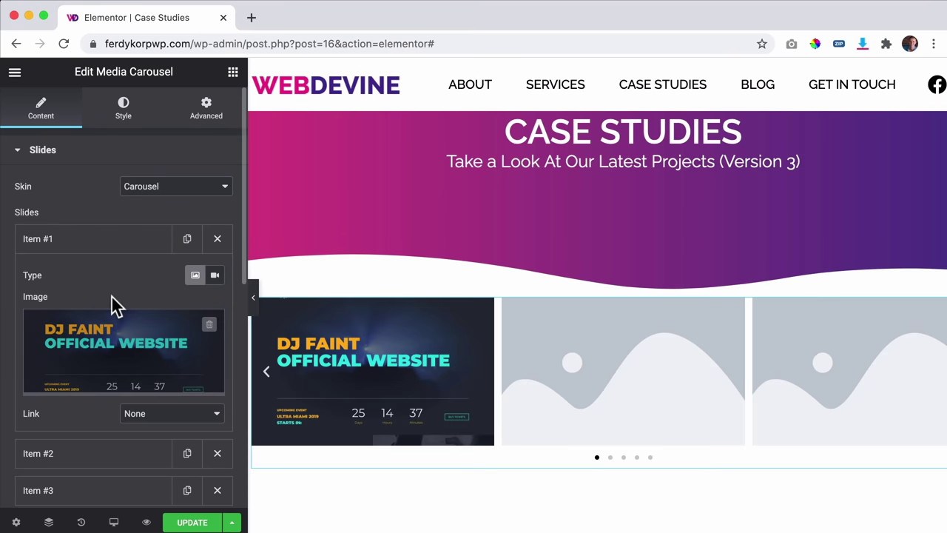
# Step: Set the link of the first carousel slide to Custom URL
pyautogui.scroll(-4, 116, 299)
pyautogui.click(145, 289)
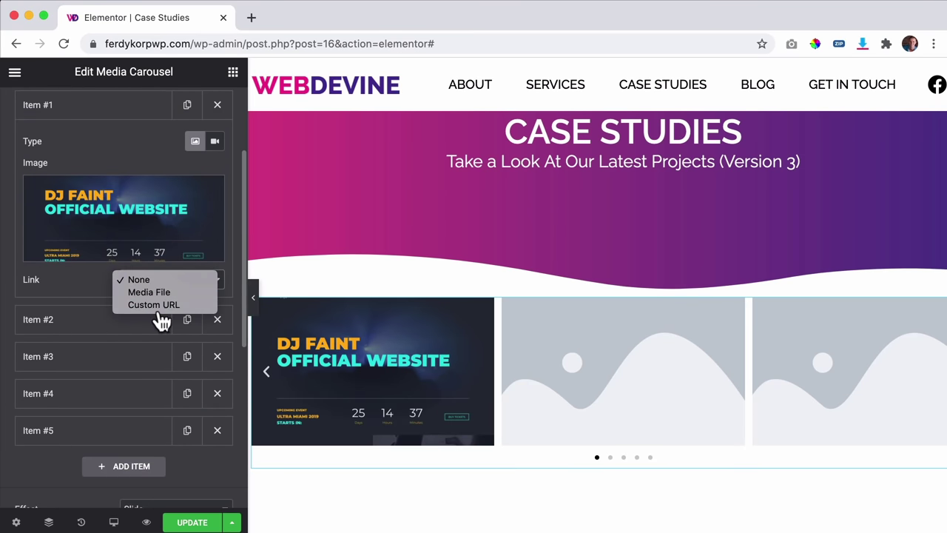
pyautogui.click(153, 305)
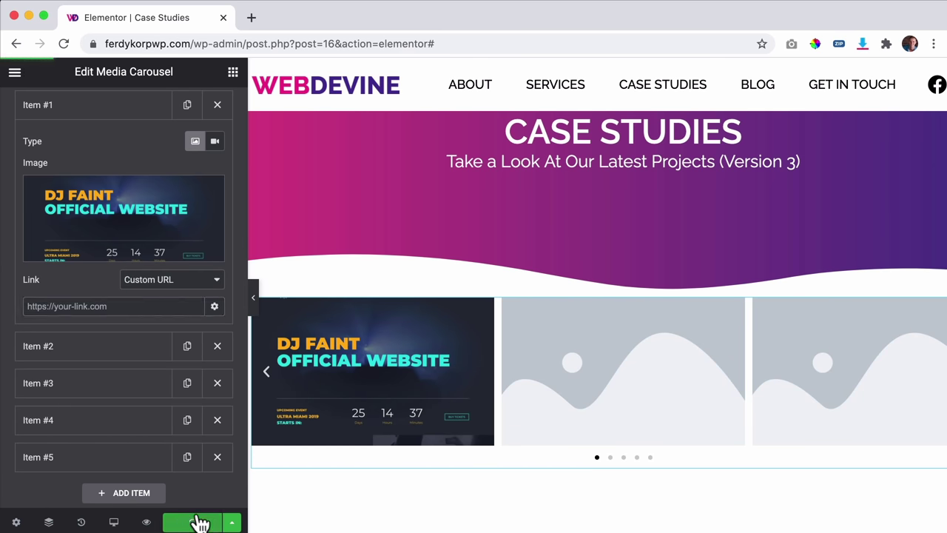
# Step: From a preview of the saved Case Studies page, open the DJ Faint case study and copy its address
pyautogui.click(148, 522)
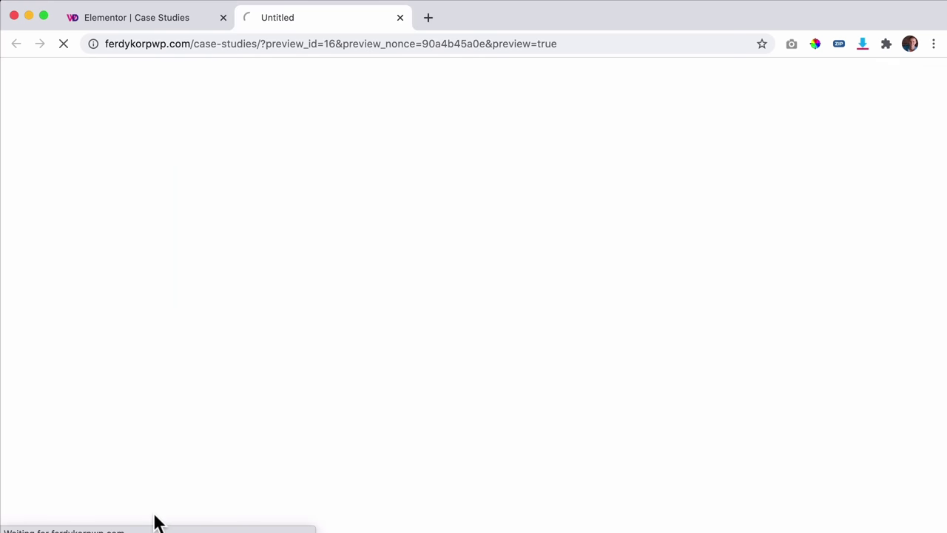
pyautogui.scroll(-10, 465, 219)
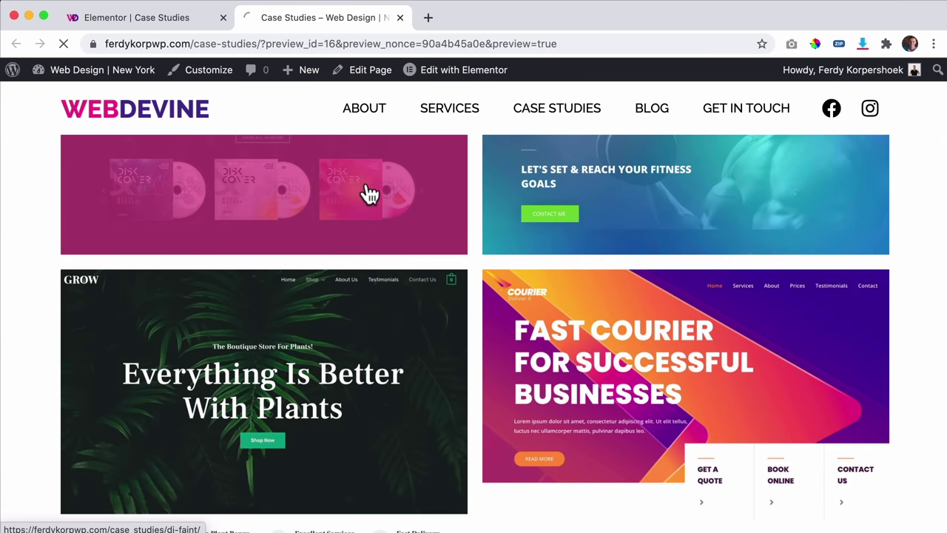
pyautogui.click(370, 194)
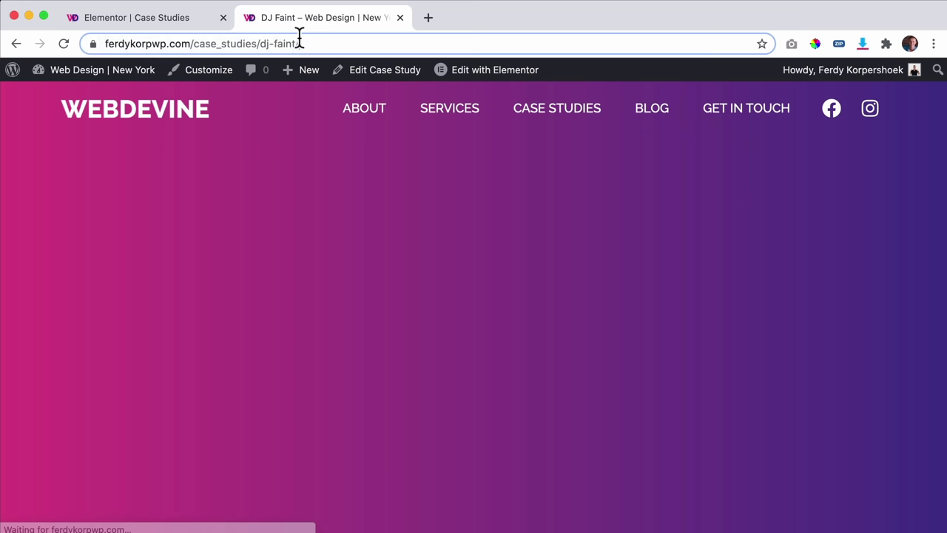
pyautogui.click(301, 44)
pyautogui.press('super+c')
pyautogui.click(187, 26)
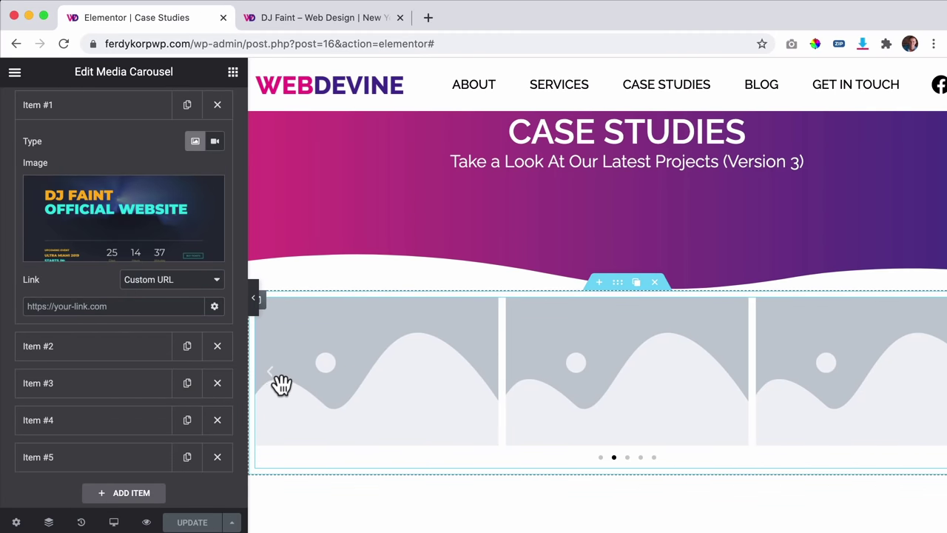
pyautogui.click(267, 372)
pyautogui.press('super+v')
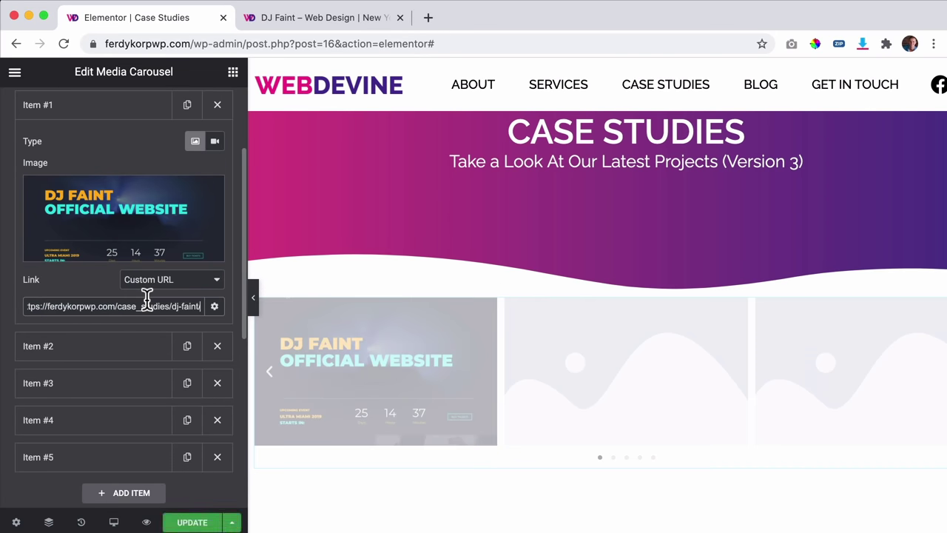
pyautogui.click(215, 306)
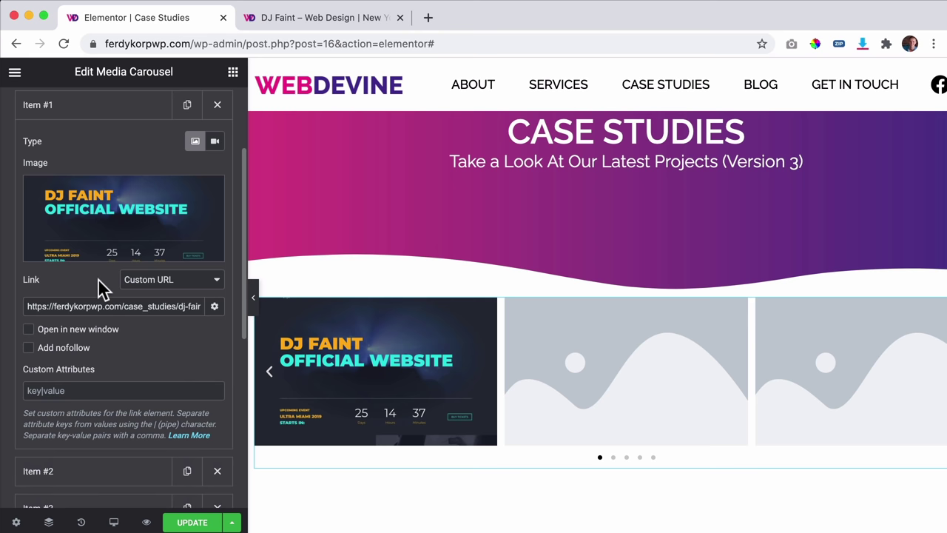
# Step: Set the second carousel slide's image to the Fitness Trainer screenshot from the media library
pyautogui.click(92, 118)
pyautogui.click(84, 144)
pyautogui.click(89, 237)
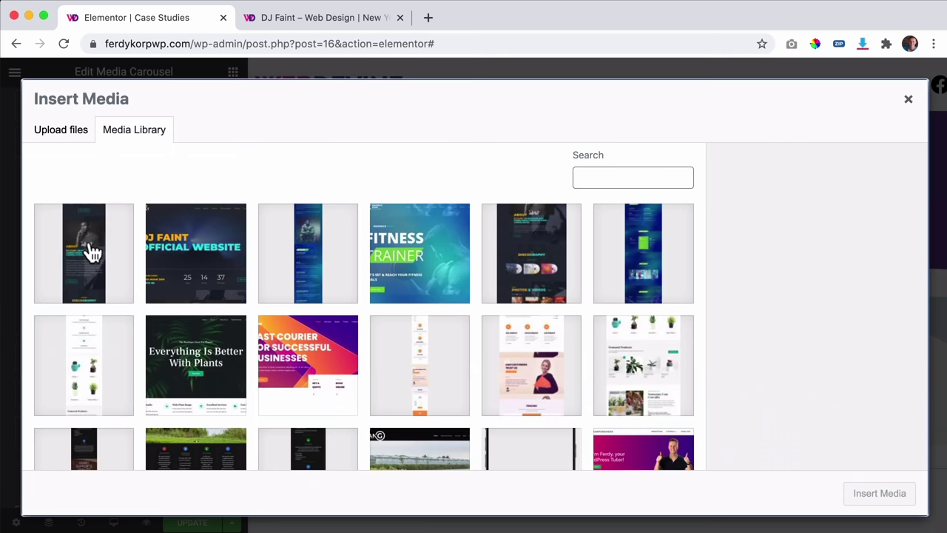
pyautogui.click(386, 264)
pyautogui.click(851, 494)
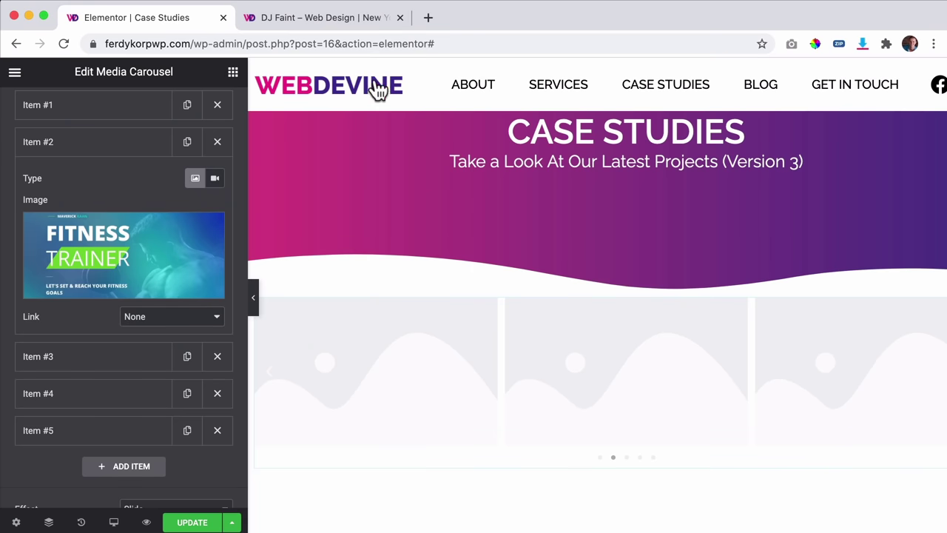
# Step: Look through the DJ Faint case study page in the browser and return to the Elementor editor
pyautogui.click(330, 26)
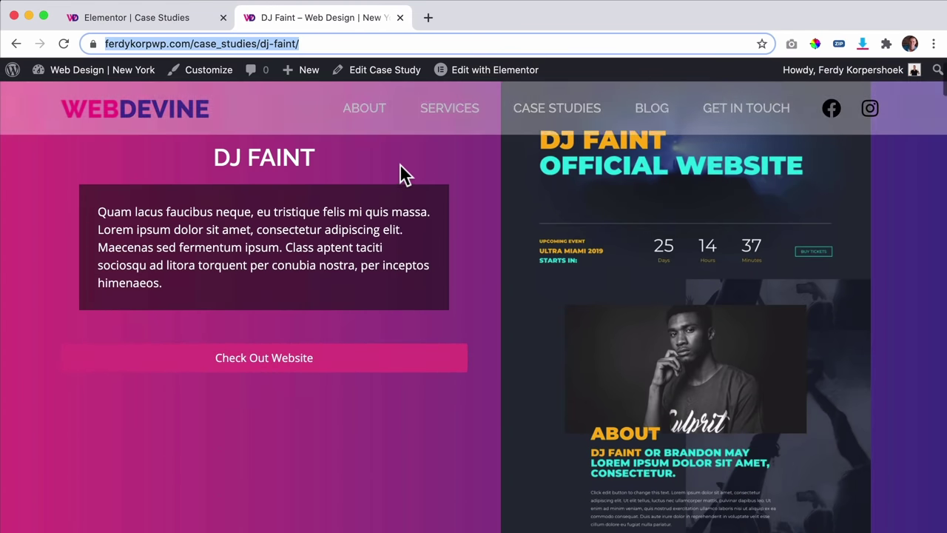
pyautogui.scroll(-10, 666, 207)
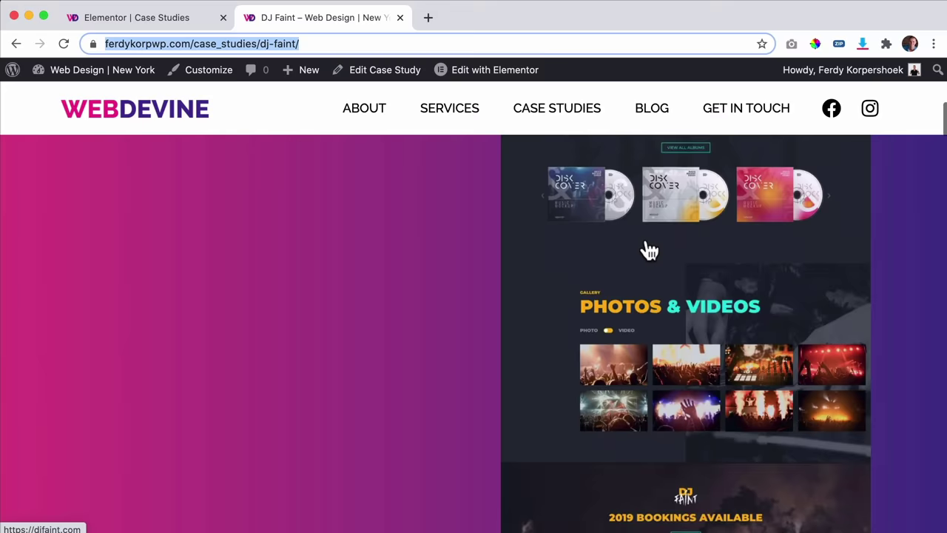
pyautogui.scroll(-20, 642, 236)
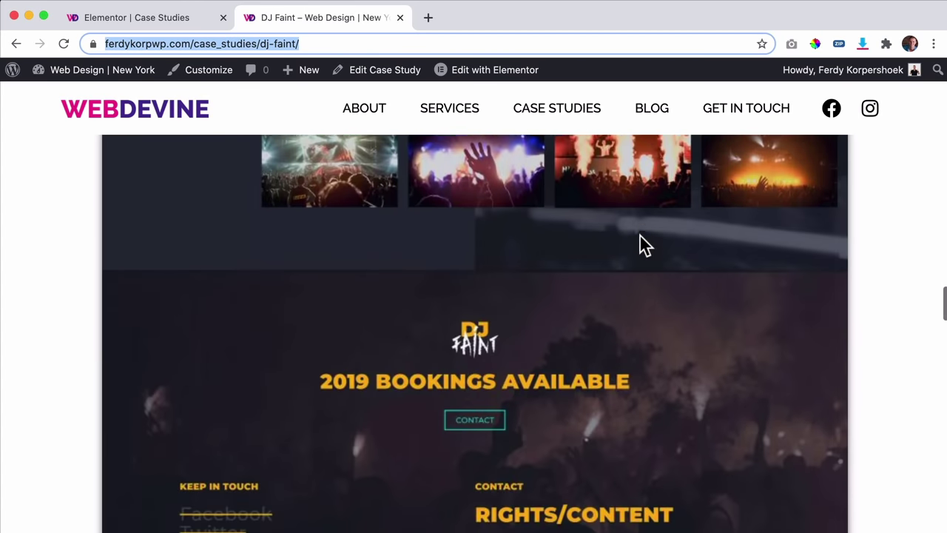
pyautogui.scroll(20, 639, 232)
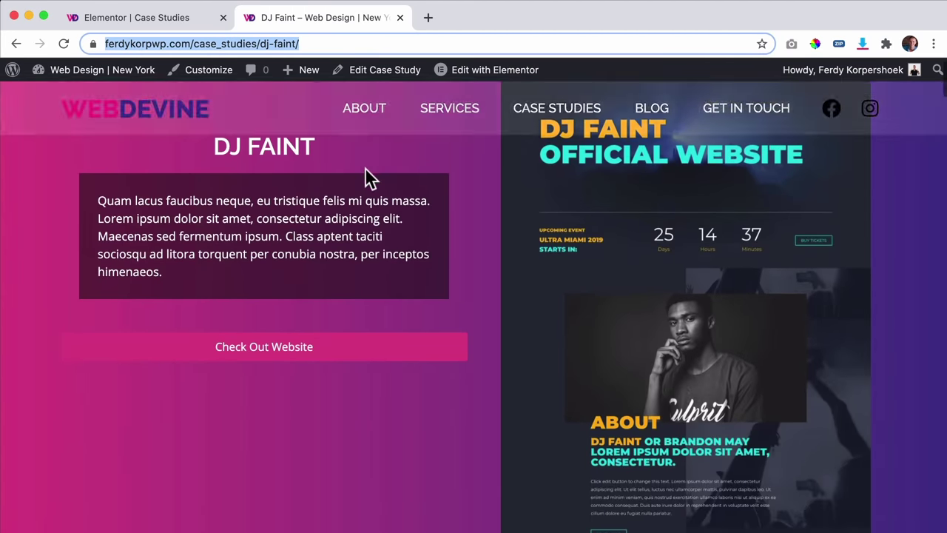
pyautogui.scroll(2, 365, 169)
pyautogui.click(201, 20)
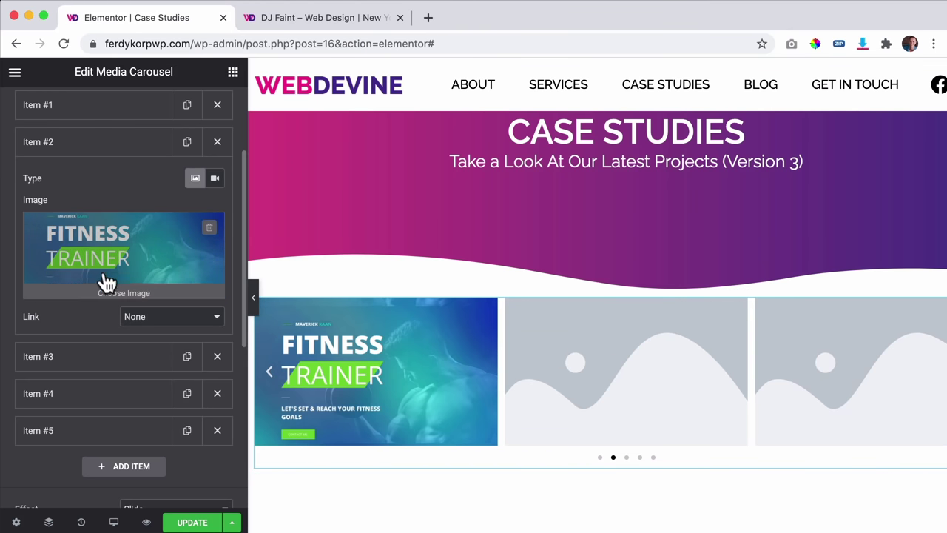
# Step: Set the third carousel slide's image to the Fast Courier for Successful Businesses screenshot from the media library
pyautogui.click(87, 148)
pyautogui.click(85, 195)
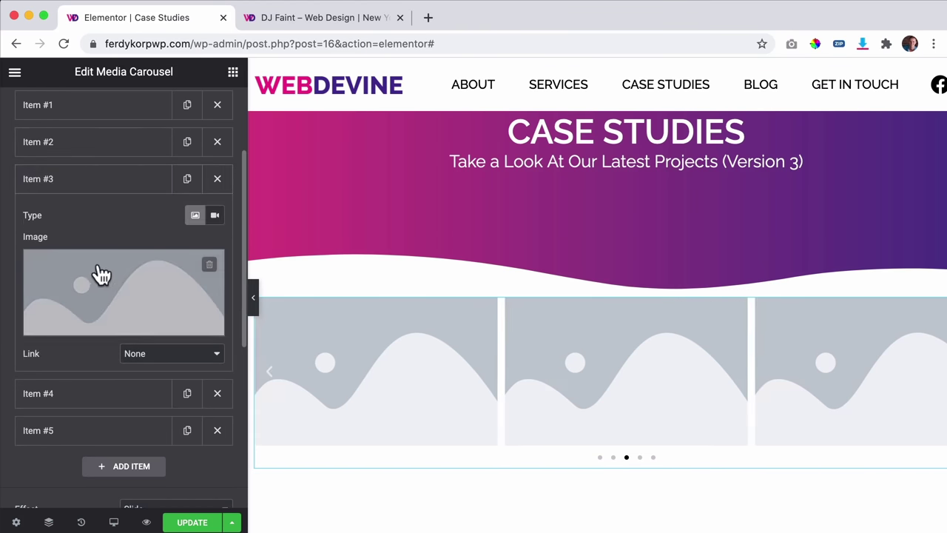
pyautogui.click(115, 287)
pyautogui.click(332, 373)
pyautogui.click(864, 489)
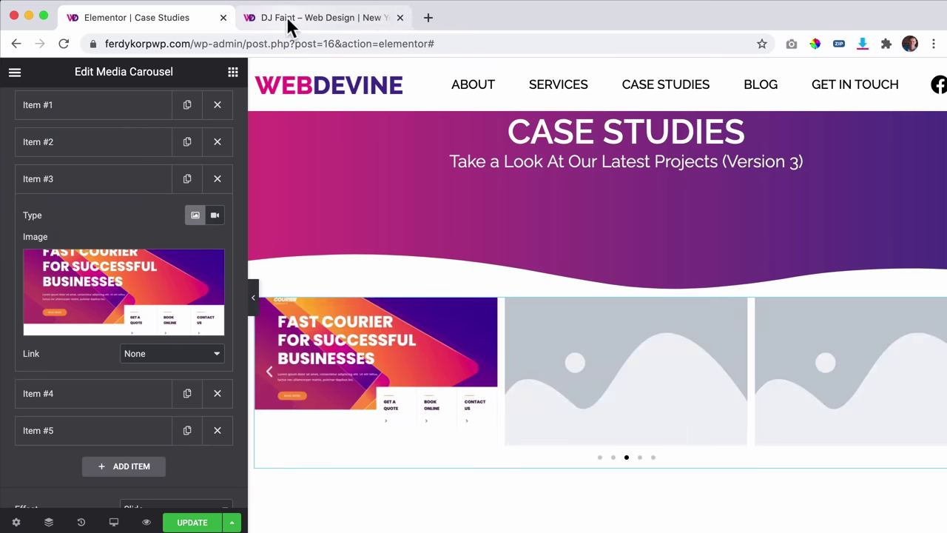
pyautogui.click(291, 23)
pyautogui.click(16, 44)
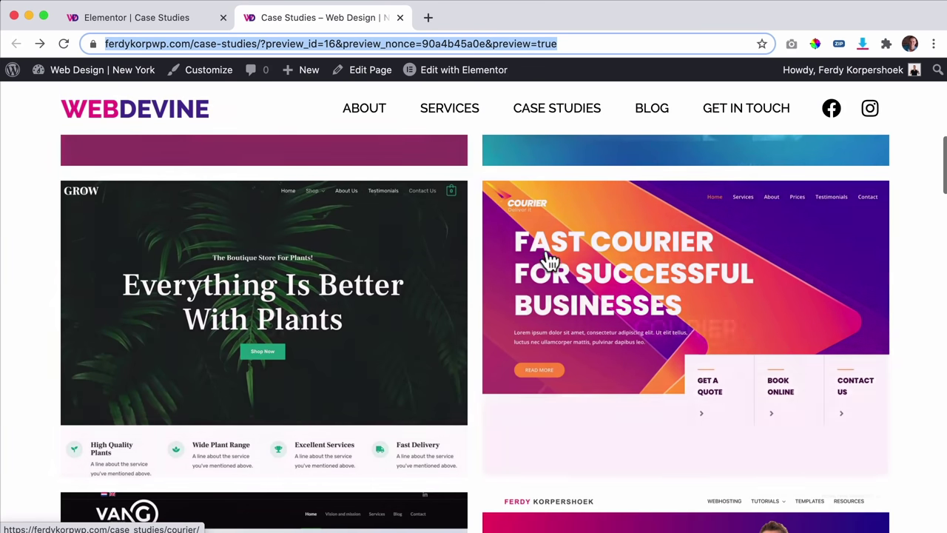
pyautogui.click(551, 252)
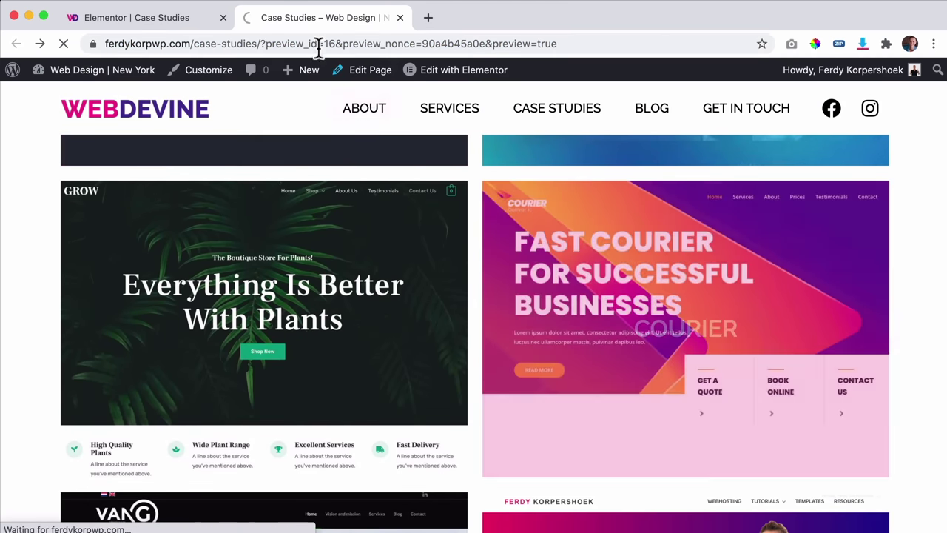
pyautogui.click(189, 23)
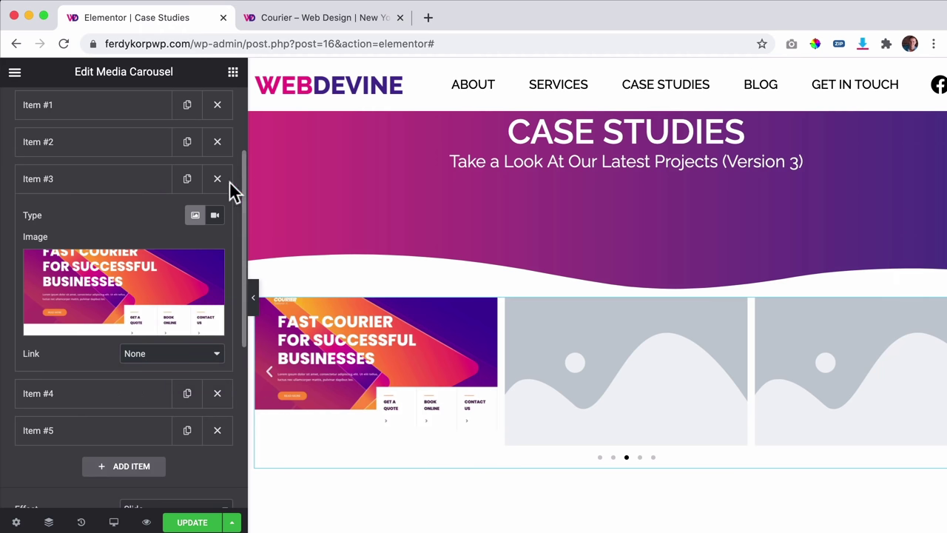
pyautogui.click(133, 354)
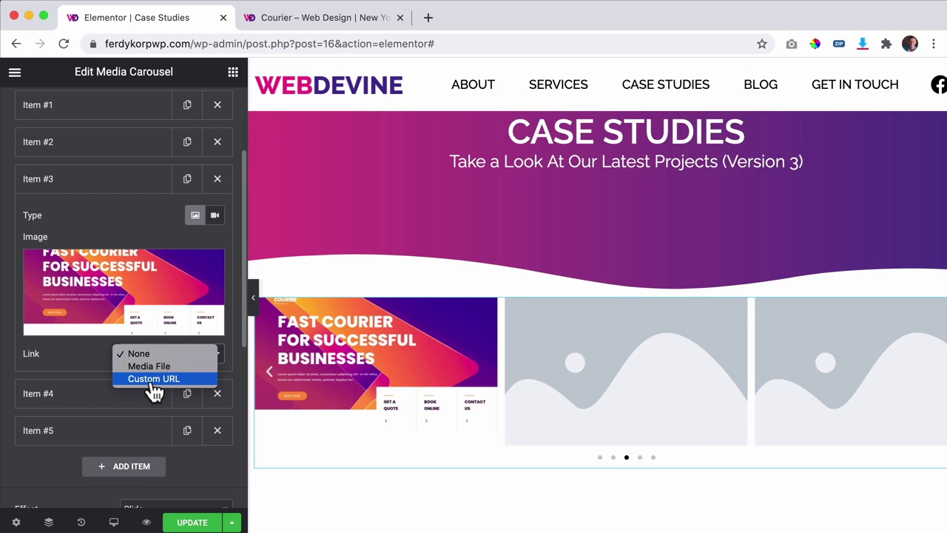
pyautogui.click(151, 383)
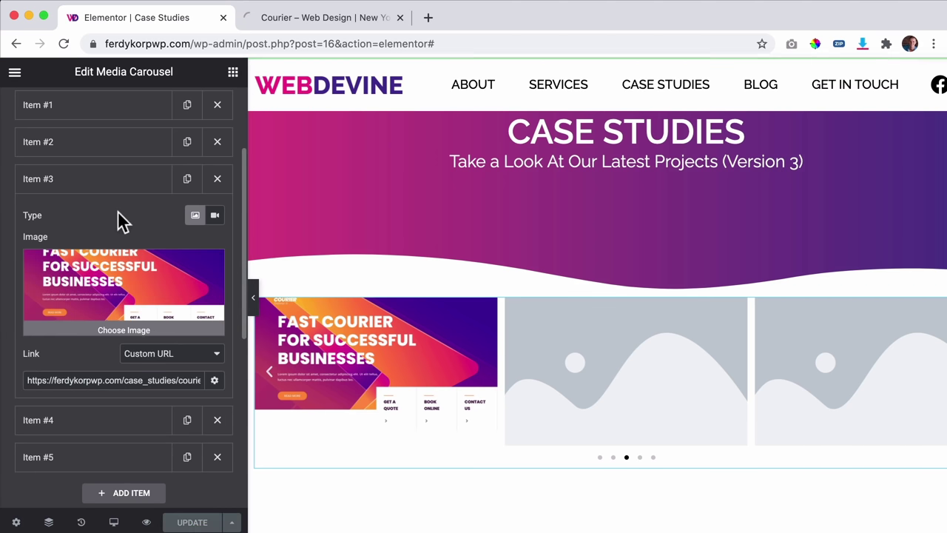
# Step: Set the fourth carousel slide's image to the Everything Is Better With Plants screenshot from the media library
pyautogui.click(107, 186)
pyautogui.click(84, 216)
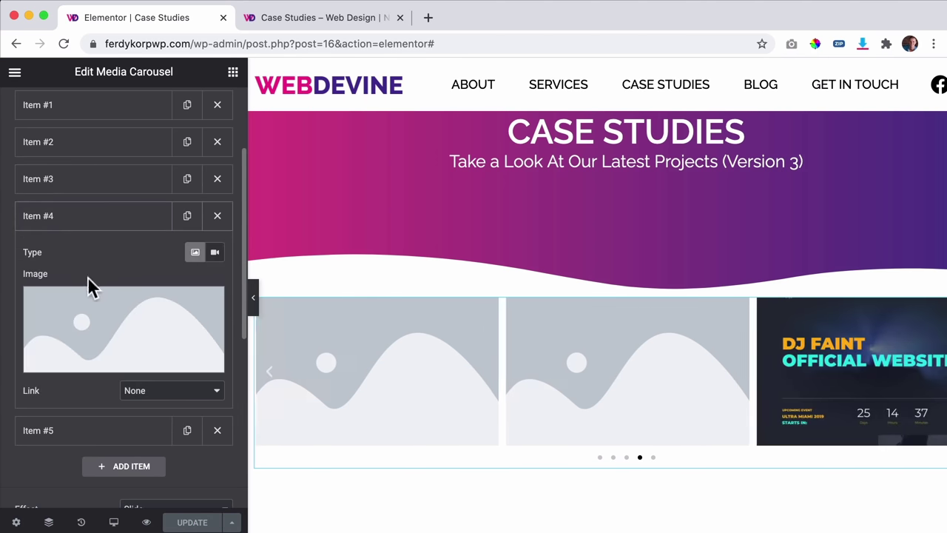
pyautogui.click(100, 328)
pyautogui.scroll(-3, 338, 336)
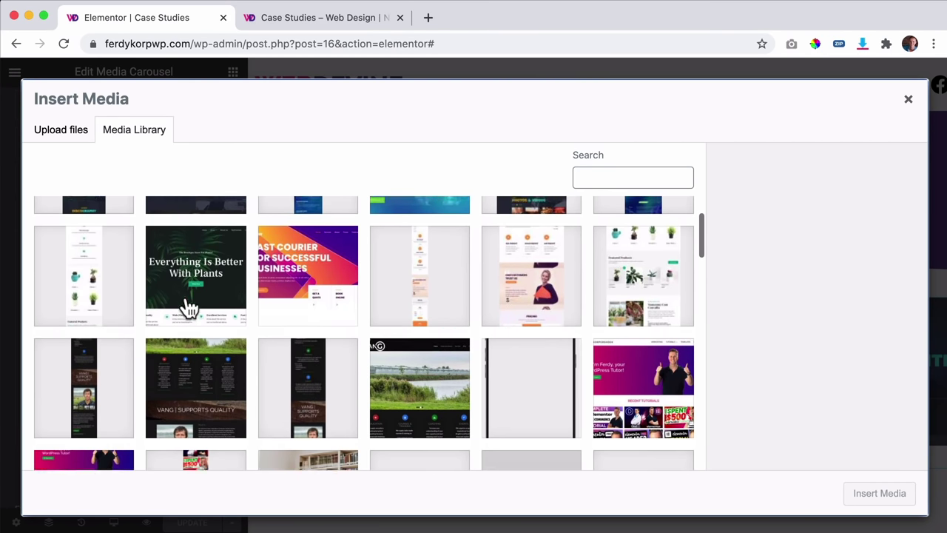
pyautogui.click(192, 307)
pyautogui.click(879, 494)
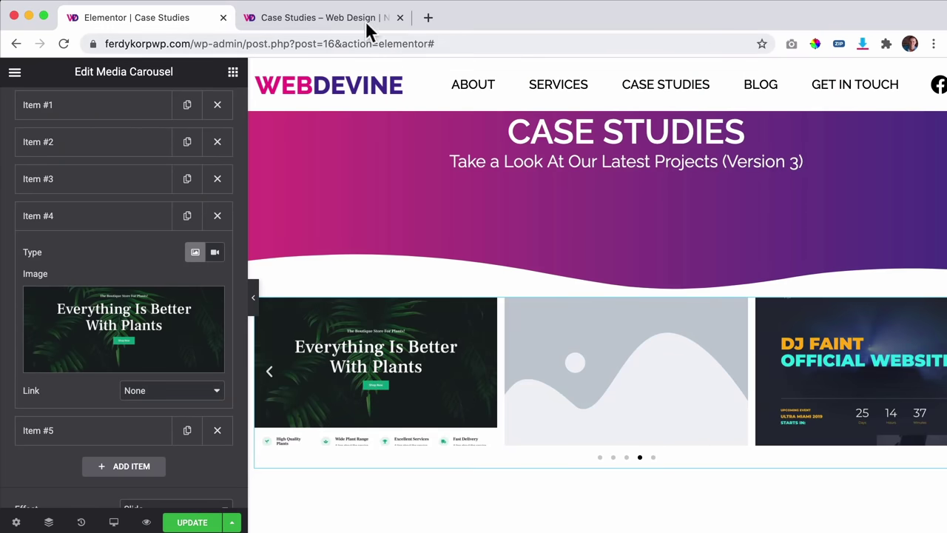
pyautogui.click(368, 18)
pyautogui.click(16, 44)
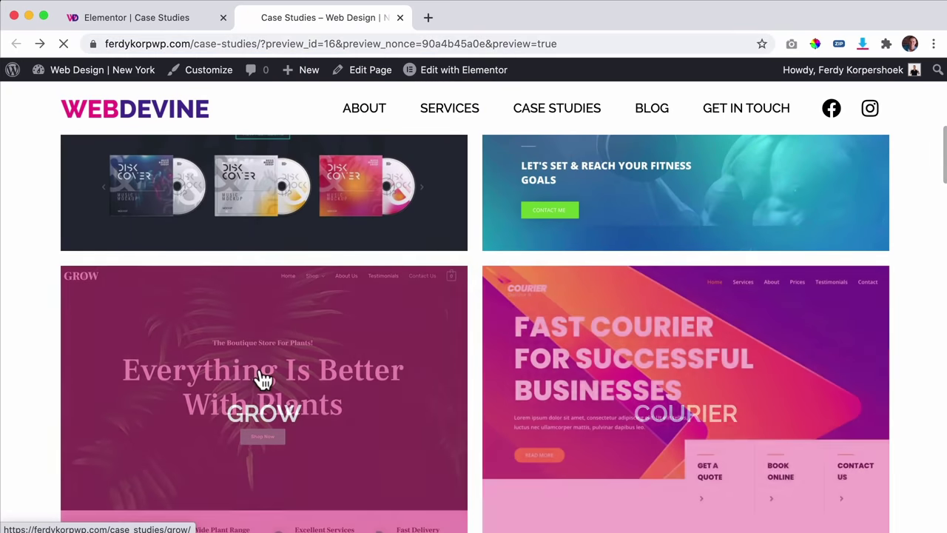
pyautogui.click(264, 378)
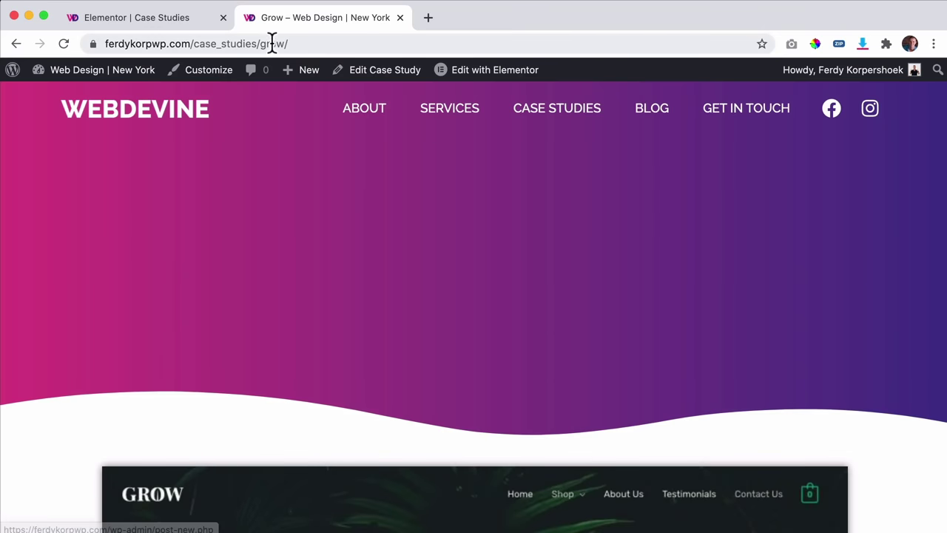
pyautogui.click(193, 17)
pyautogui.click(151, 391)
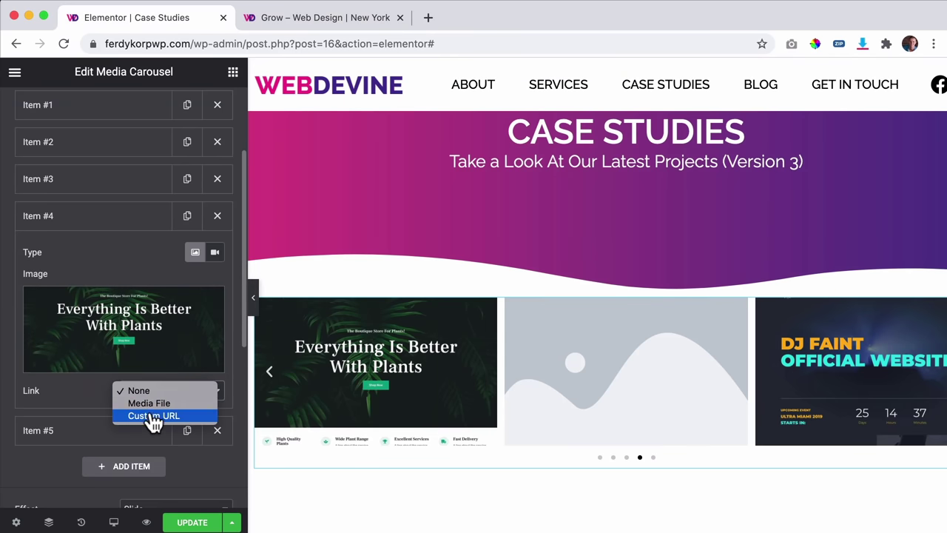
pyautogui.click(142, 416)
pyautogui.click(125, 417)
pyautogui.write('https://ferdykorpwp.com/case_studies/grow/')
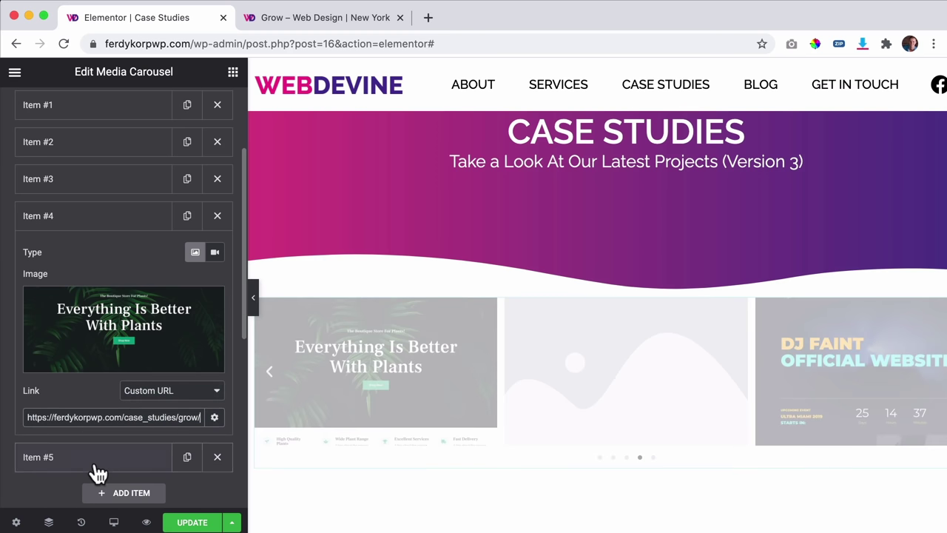
# Step: Collapse the fourth slide's settings and delete the empty fifth slide from the carousel
pyautogui.click(54, 222)
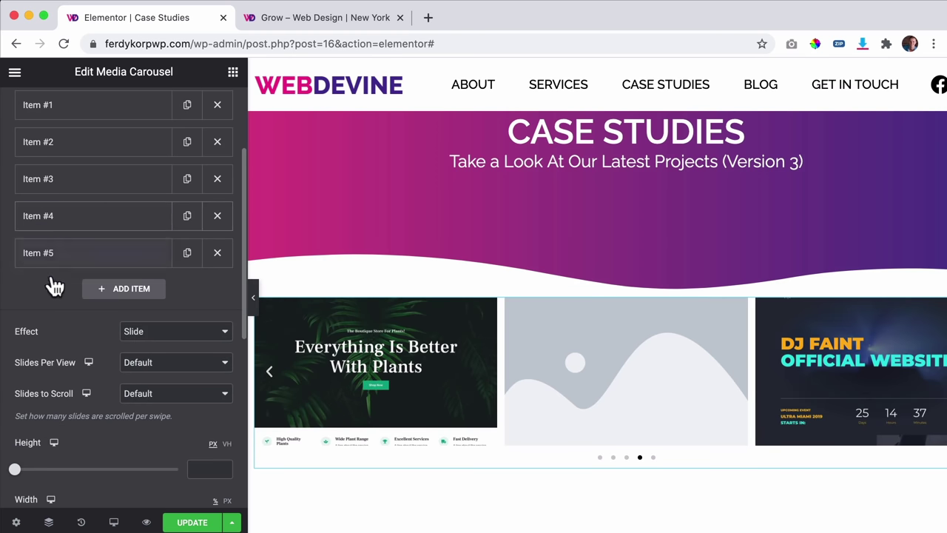
pyautogui.click(219, 254)
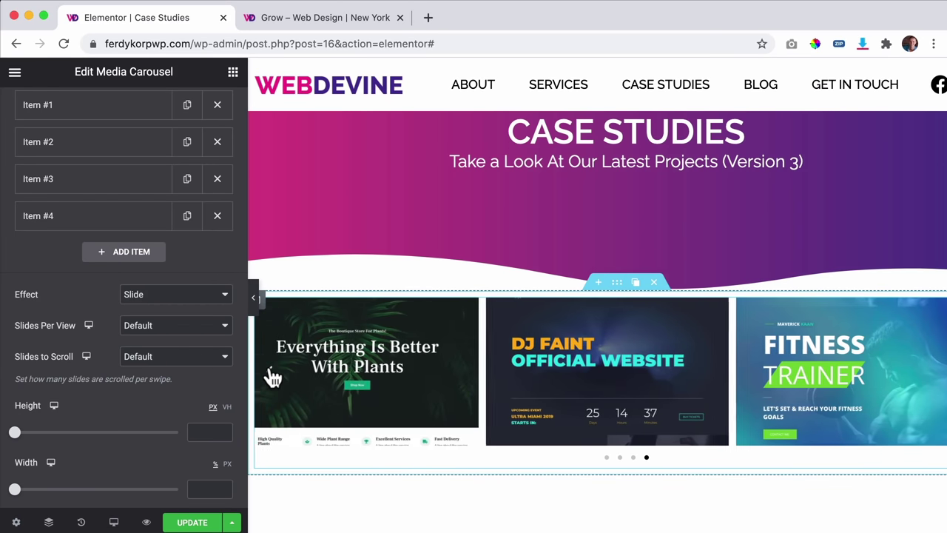
# Step: Try the media carousel with one and three slides per view and a height of about 271 px
pyautogui.click(155, 297)
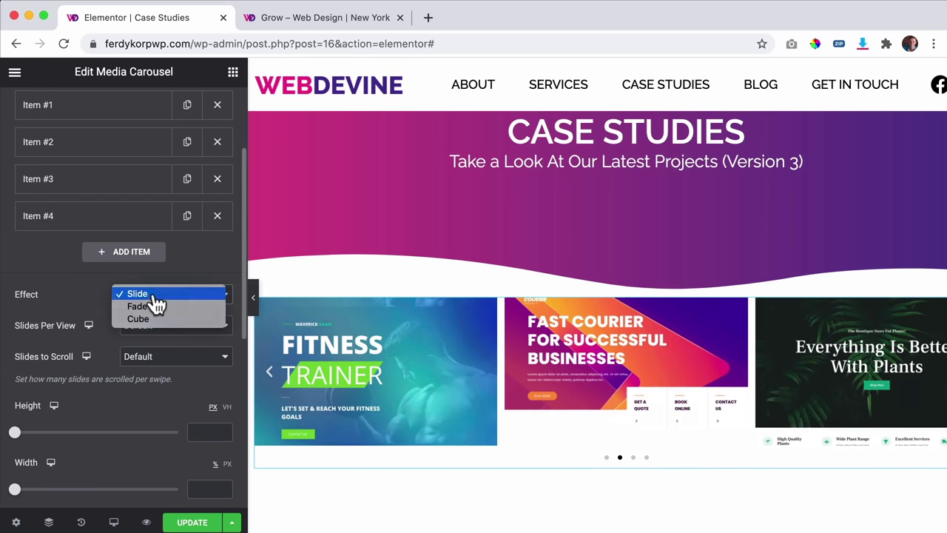
pyautogui.click(148, 335)
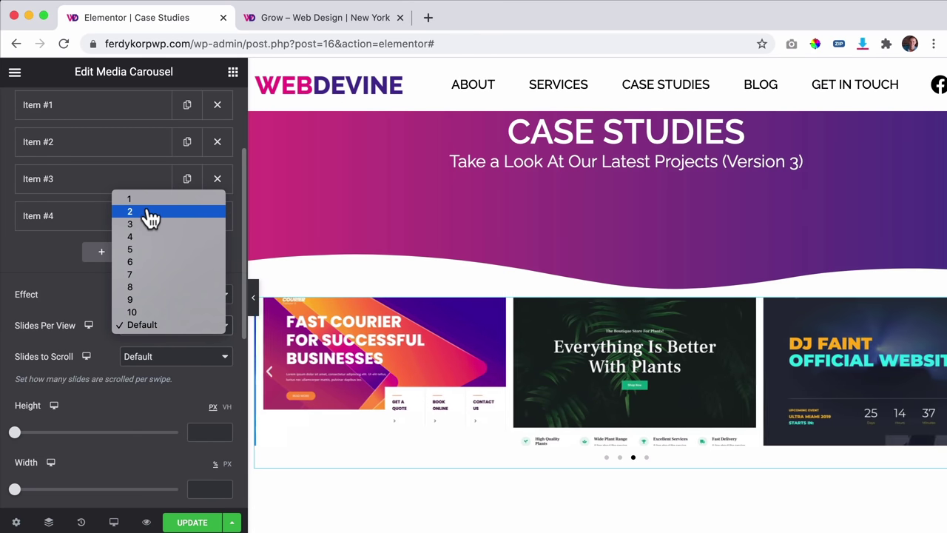
pyautogui.click(147, 230)
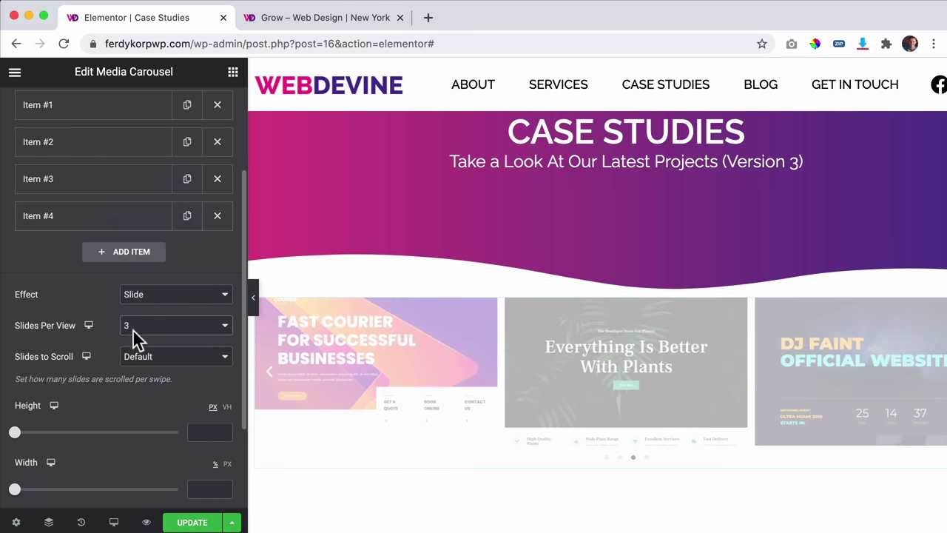
pyautogui.click(150, 332)
pyautogui.click(147, 302)
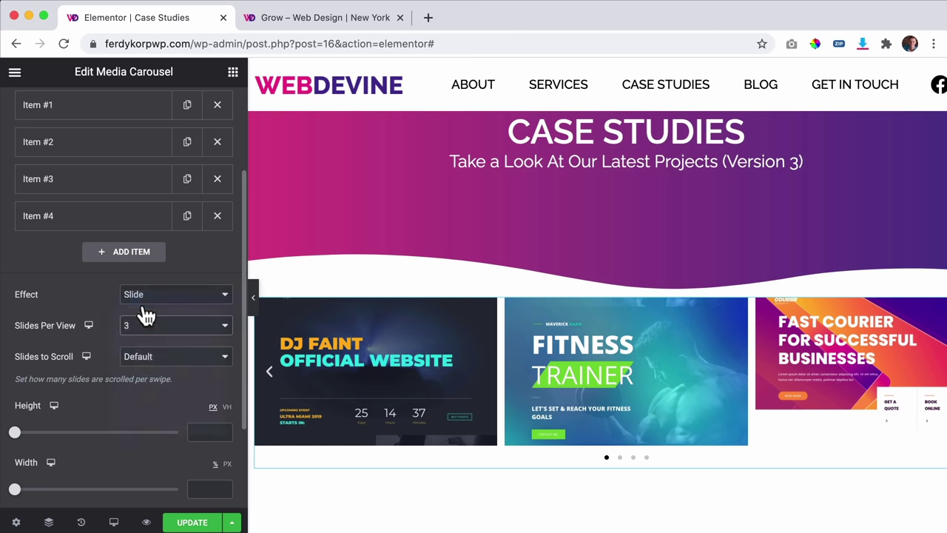
pyautogui.scroll(-1, 134, 414)
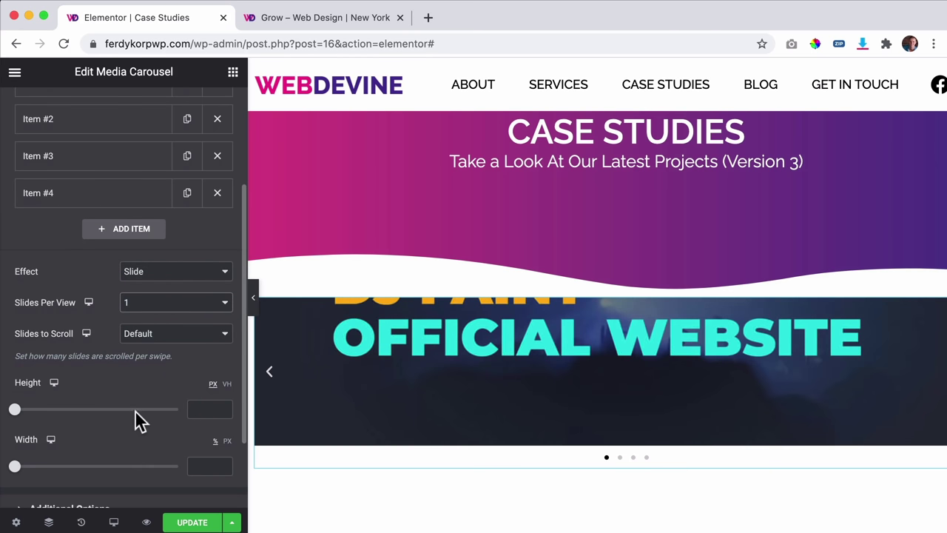
pyautogui.click(153, 305)
pyautogui.click(149, 329)
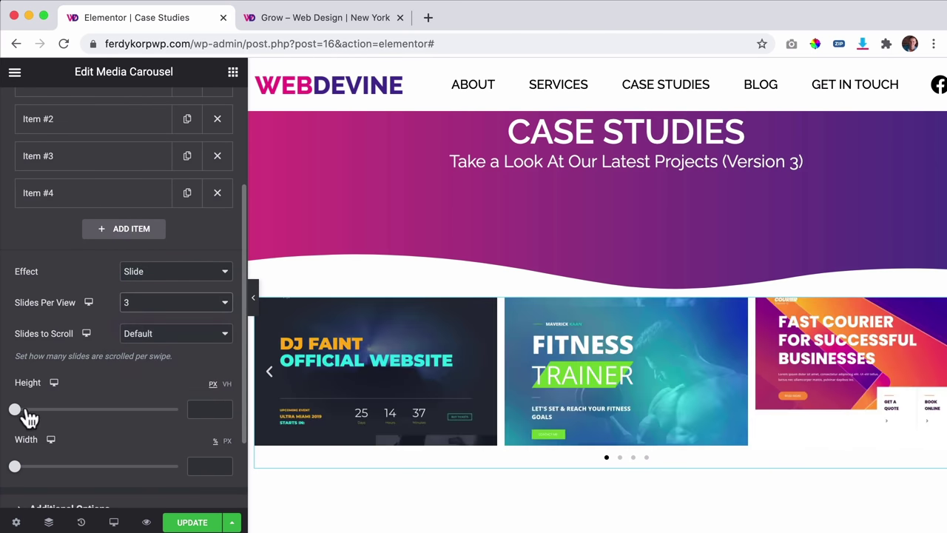
pyautogui.moveTo(22, 419); pyautogui.dragTo(54, 422)
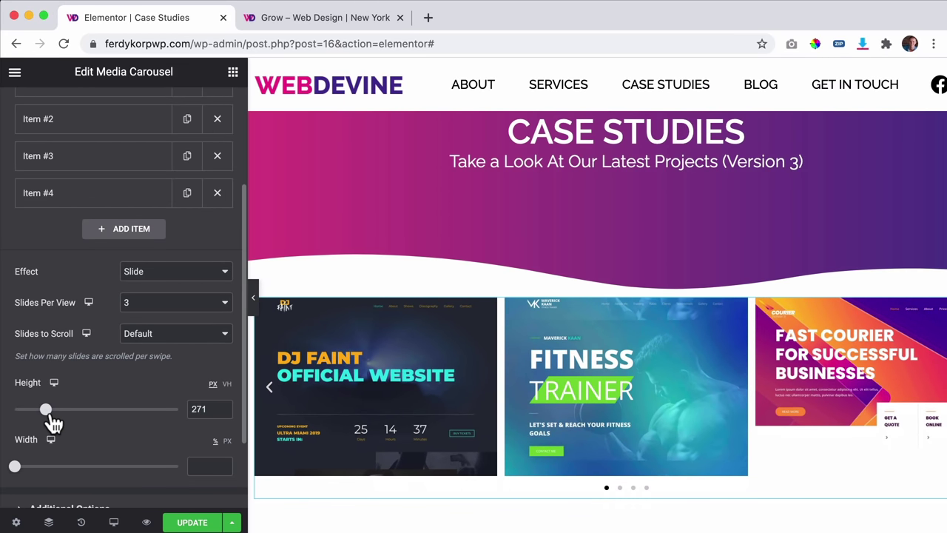
# Step: Set the media carousel to 2 slides per view with a height of about 418 px
pyautogui.click(133, 309)
pyautogui.click(132, 290)
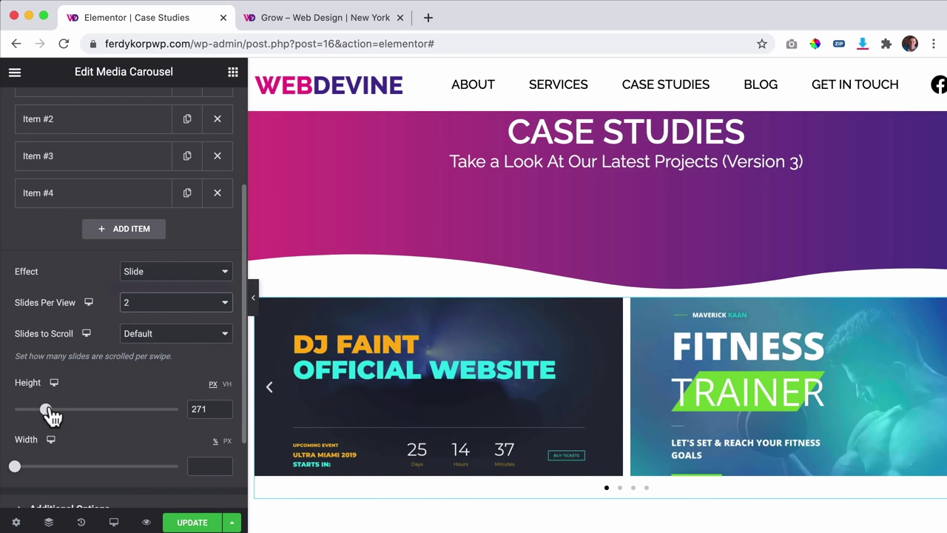
pyautogui.moveTo(49, 414); pyautogui.dragTo(71, 417)
# Step: Set the top and bottom margins of the carousel's section to 60 px
pyautogui.scroll(-1, 490, 389)
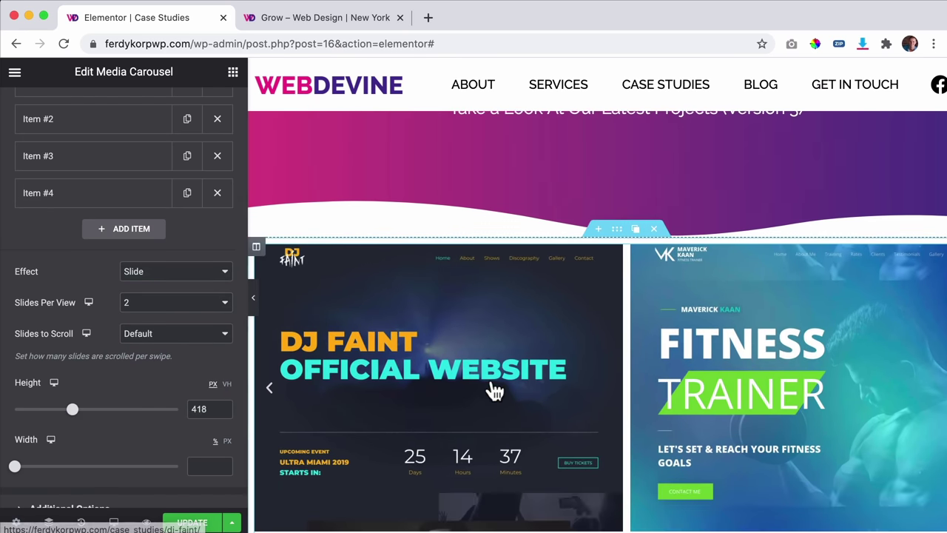
pyautogui.click(616, 227)
pyautogui.click(205, 107)
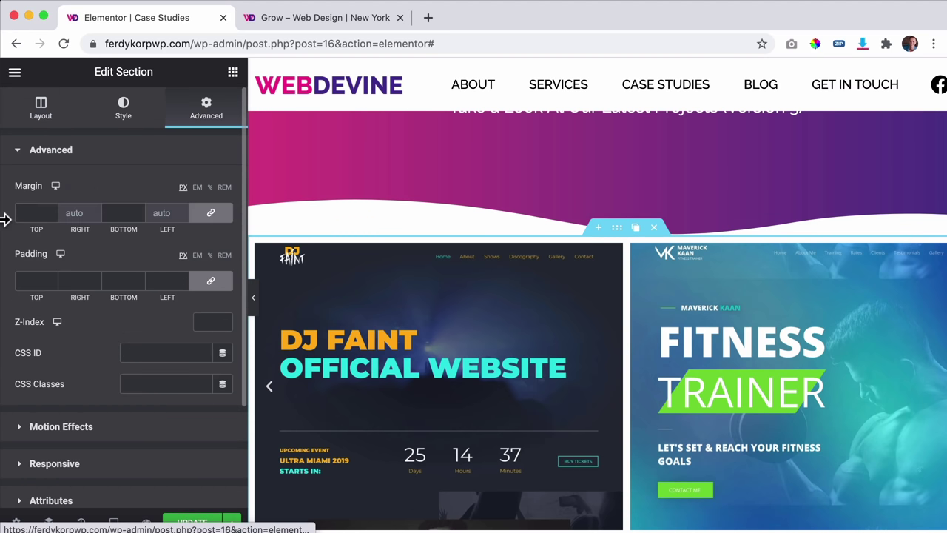
pyautogui.click(36, 212)
pyautogui.write('60')
pyautogui.press('Tab')
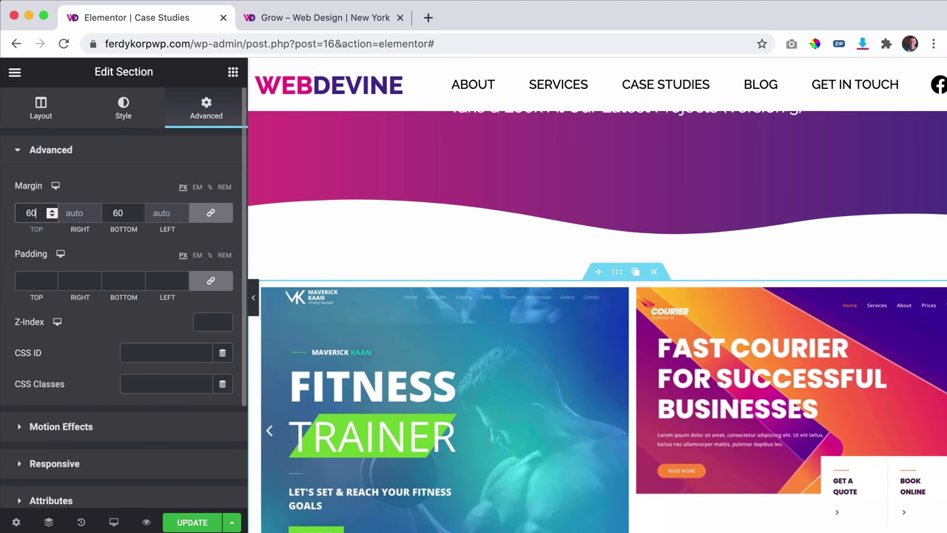
# Step: Review the media carousel's slide, additional option and style settings
pyautogui.scroll(-1, 566, 311)
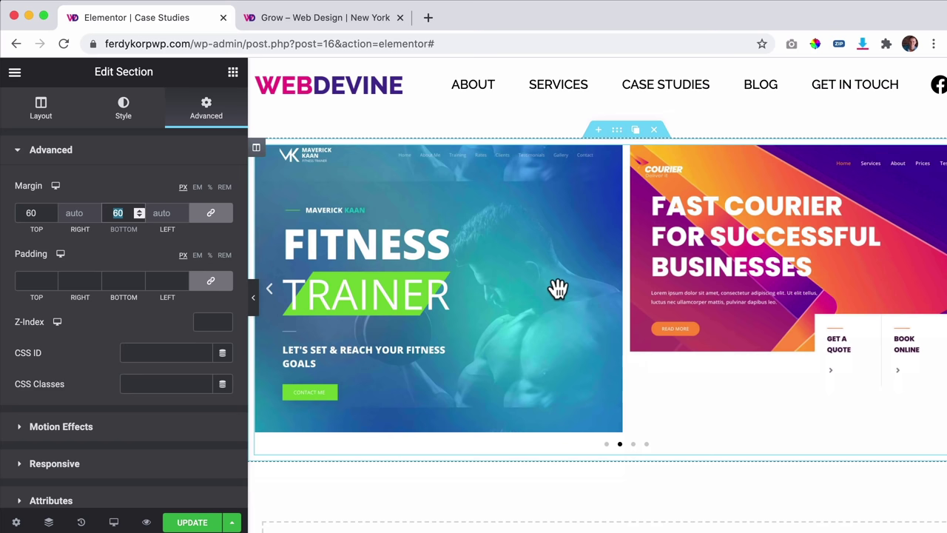
pyautogui.click(557, 288)
pyautogui.scroll(-3, 97, 336)
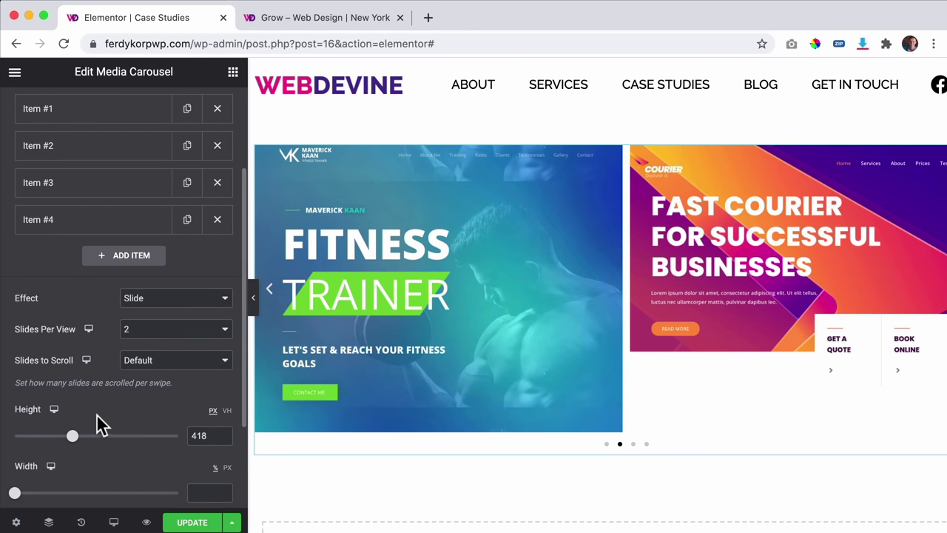
pyautogui.scroll(-3, 88, 407)
pyautogui.click(72, 438)
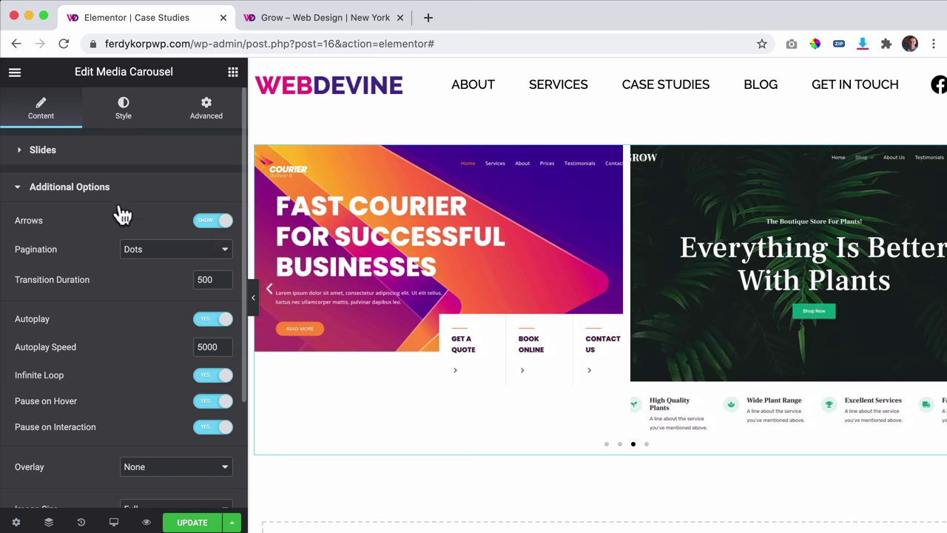
pyautogui.click(118, 125)
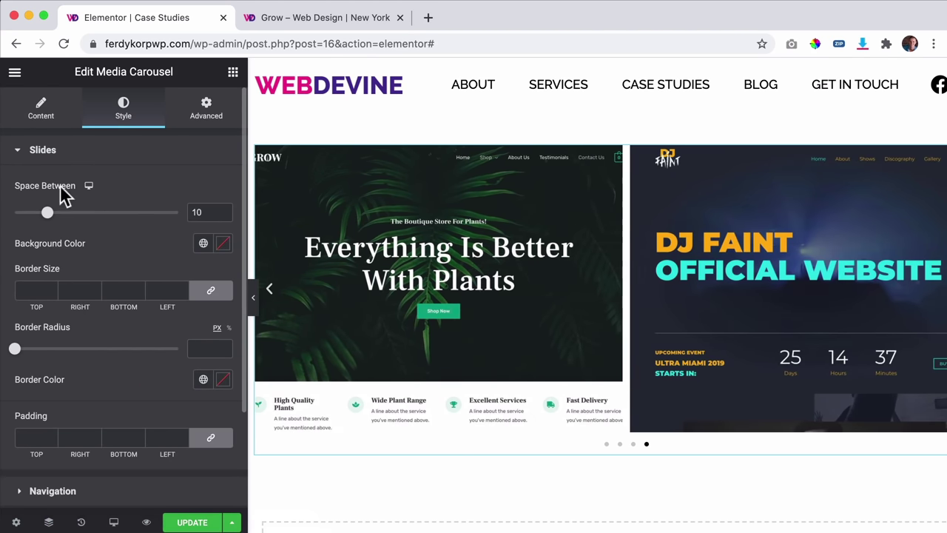
# Step: Update the Case Studies page and open the DJ Faint case study from its preview
pyautogui.click(35, 117)
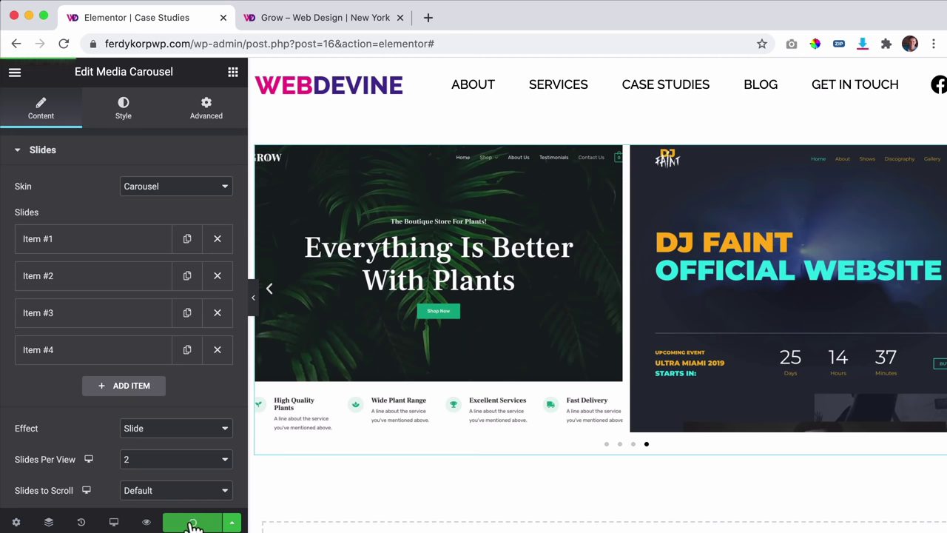
pyautogui.click(146, 522)
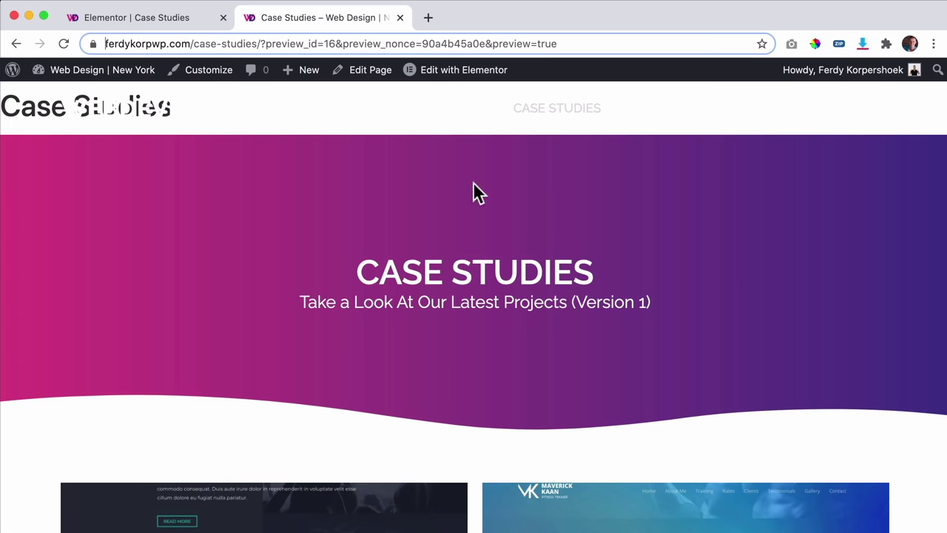
pyautogui.scroll(-5, 473, 181)
pyautogui.click(320, 231)
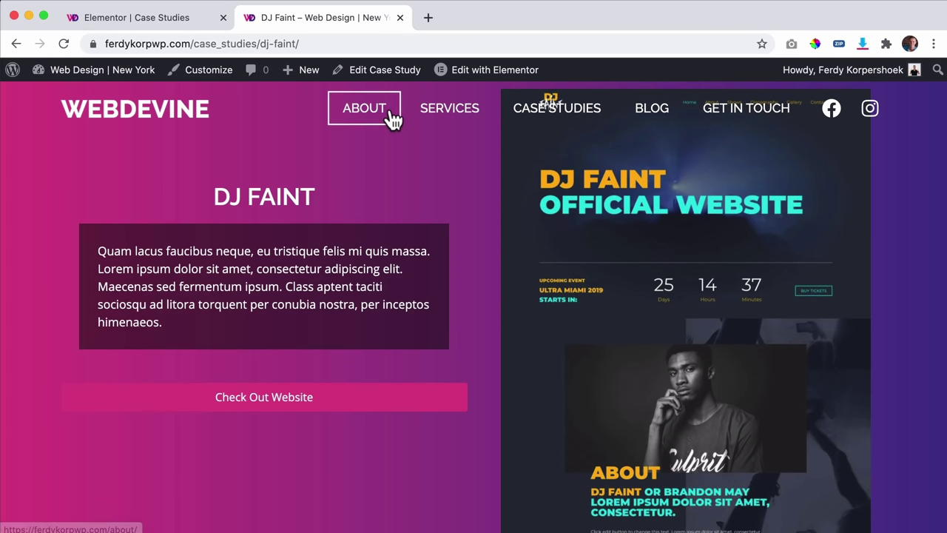
# Step: Open the case study's single post template in Elementor and go to the empty drop area above the footer
pyautogui.moveTo(456, 69)
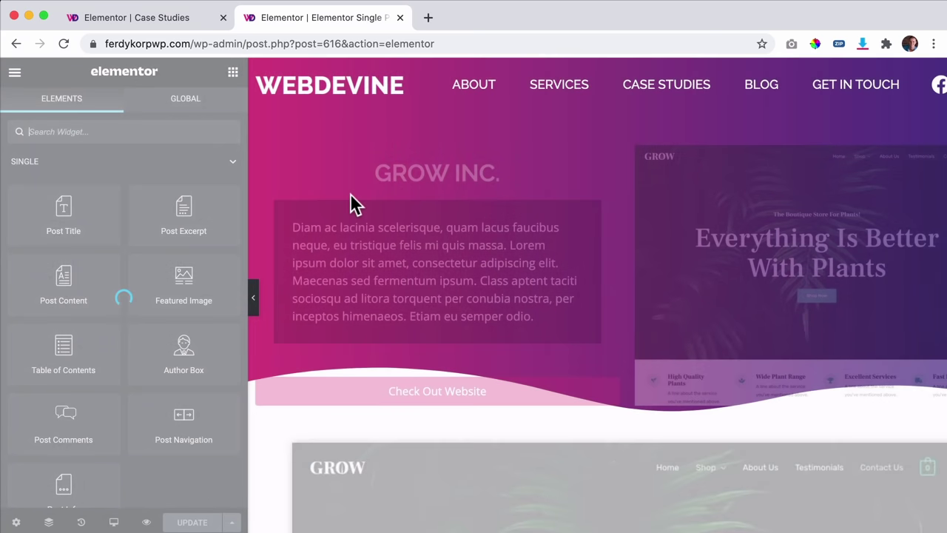
pyautogui.scroll(-15, 587, 212)
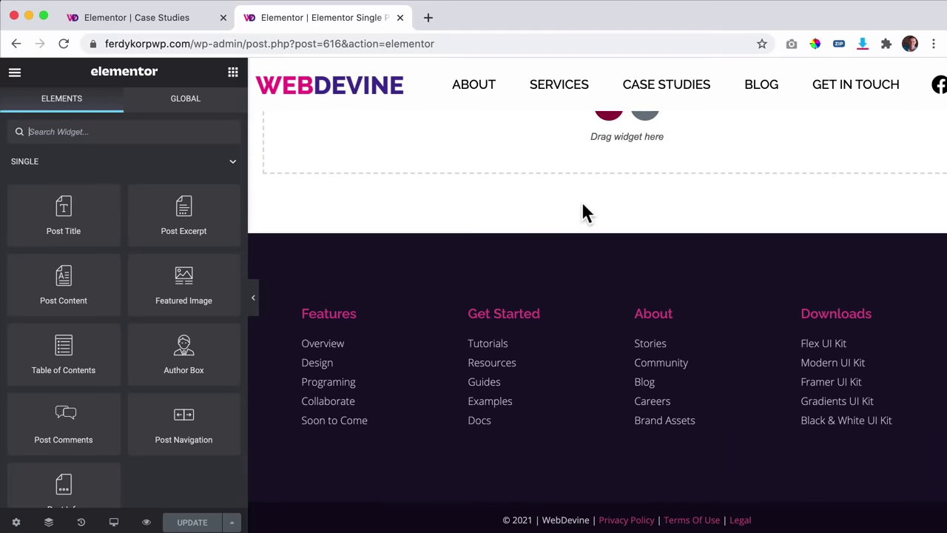
pyautogui.scroll(5, 583, 212)
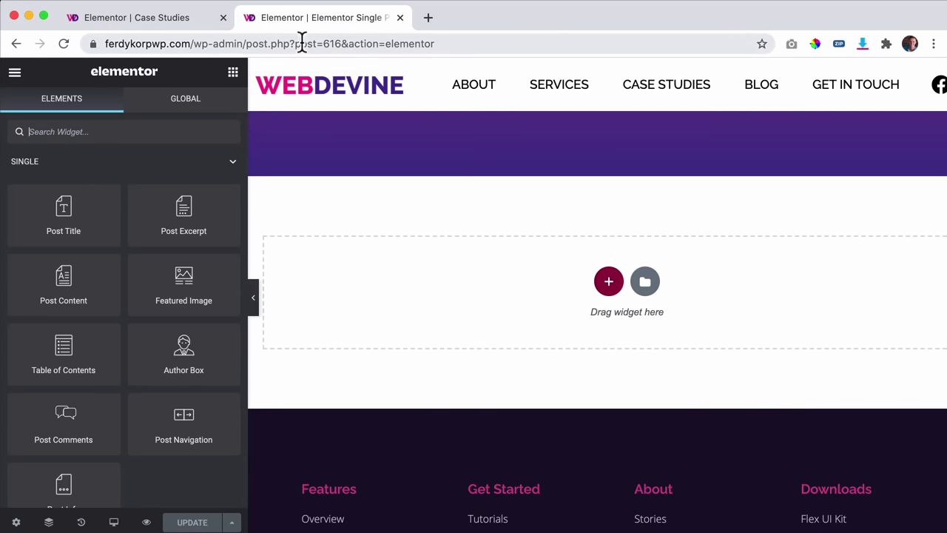
# Step: Return to the Case Studies editor, preview the page in its own tab and close the editor tab
pyautogui.click(175, 20)
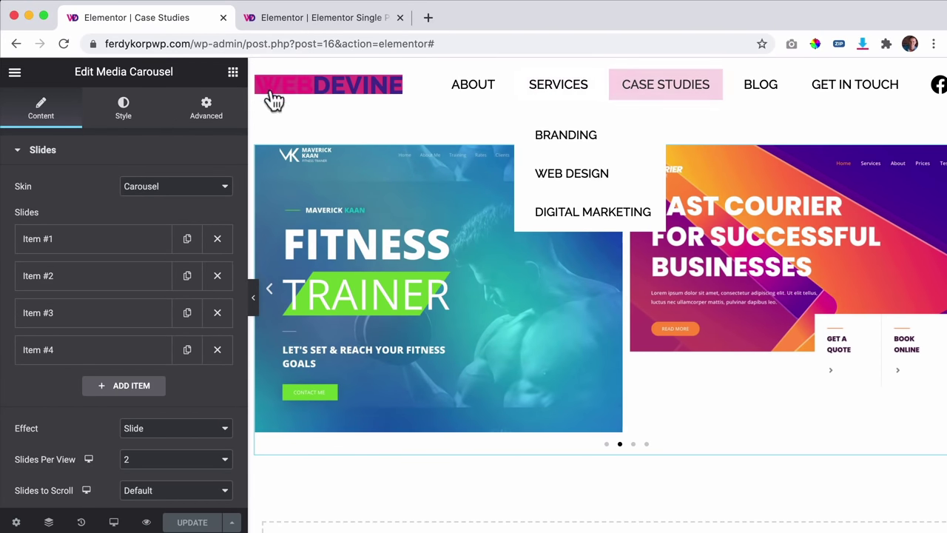
pyautogui.click(148, 521)
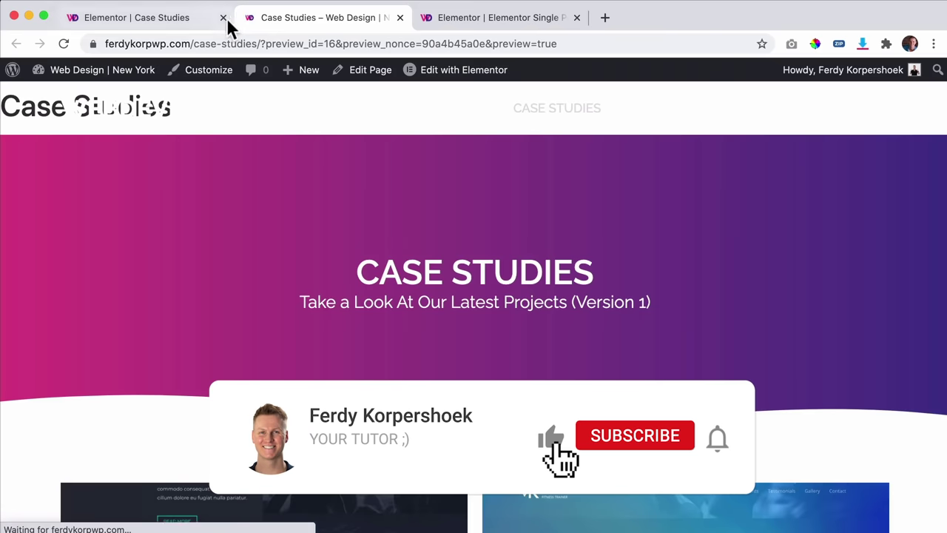
pyautogui.click(223, 17)
# Step: Look through the case study grids in the Case Studies preview for a layout to reuse
pyautogui.scroll(-5, 446, 226)
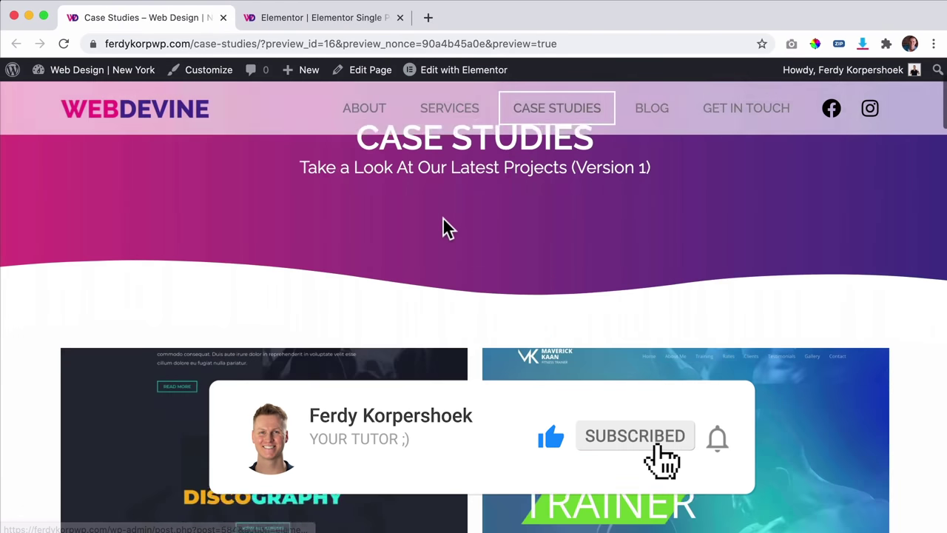
pyautogui.scroll(-3, 455, 222)
pyautogui.scroll(10, 454, 217)
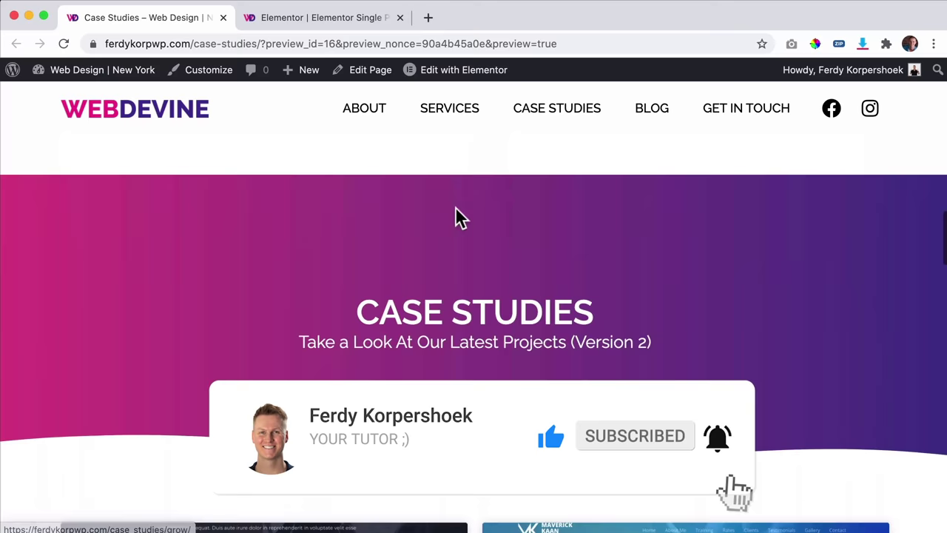
pyautogui.scroll(-6, 454, 218)
pyautogui.scroll(-2, 458, 218)
pyautogui.scroll(4, 459, 217)
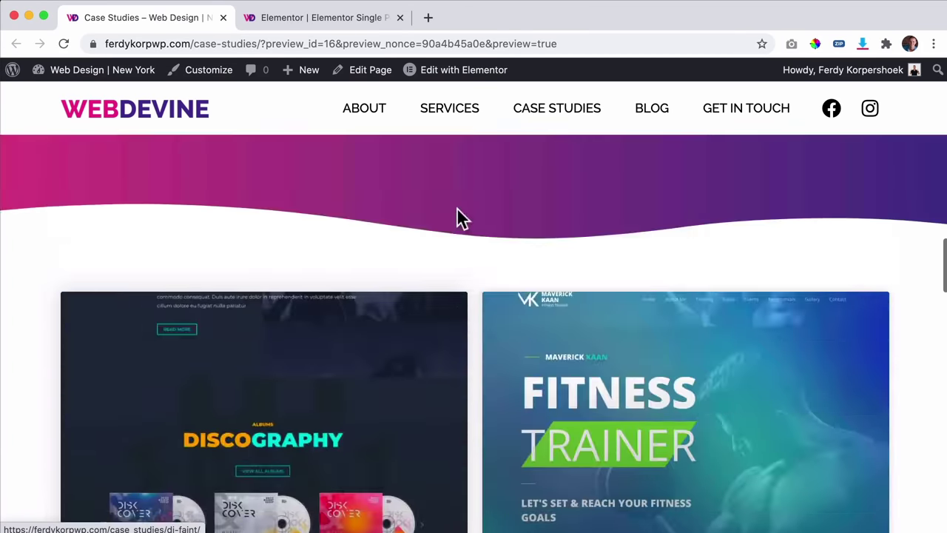
pyautogui.scroll(-9, 451, 232)
pyautogui.scroll(3, 578, 155)
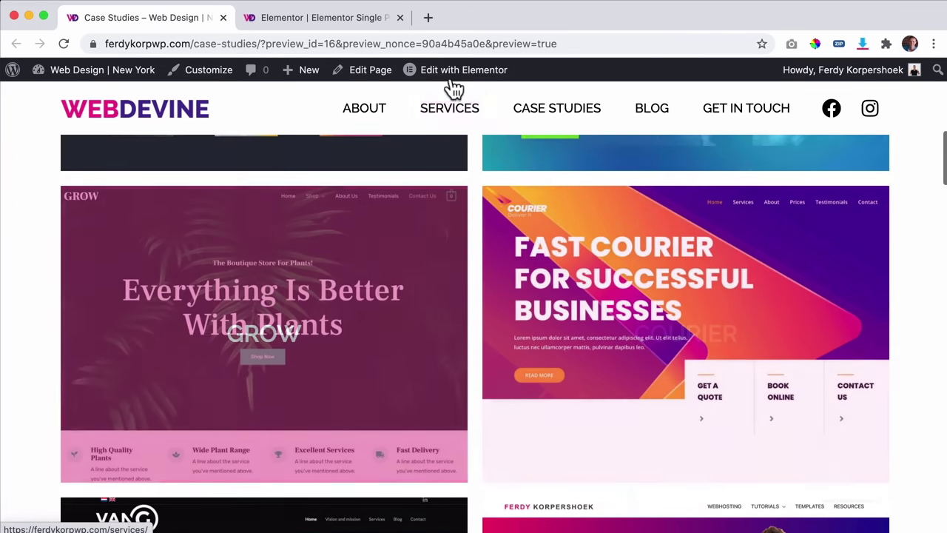
# Step: Reopen the Case Studies page in Elementor and copy the Version 1 portfolio grid
pyautogui.click(453, 74)
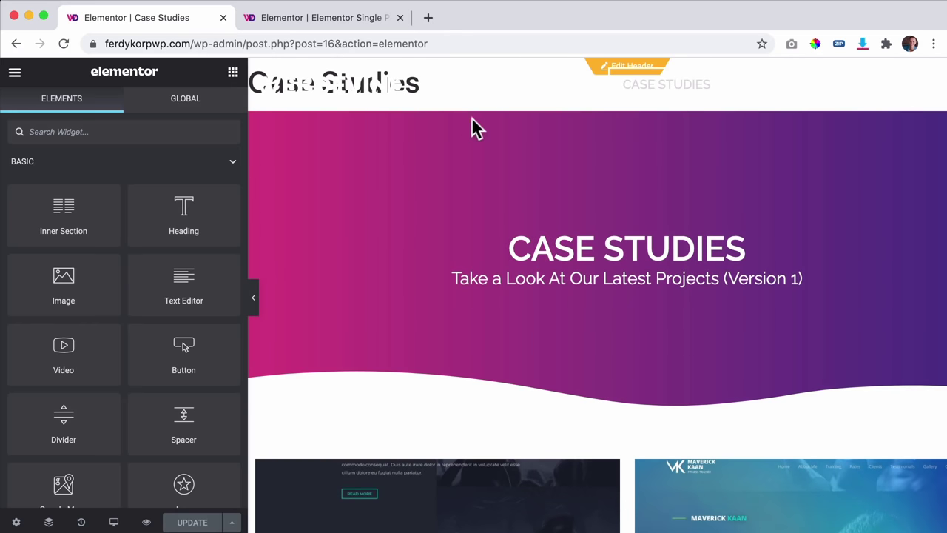
pyautogui.scroll(-6, 485, 166)
pyautogui.rightClick(454, 188)
pyautogui.click(318, 148)
# Step: Paste the copied portfolio grid into the empty area above the footer in the single post template
pyautogui.click(281, 28)
pyautogui.rightClick(506, 276)
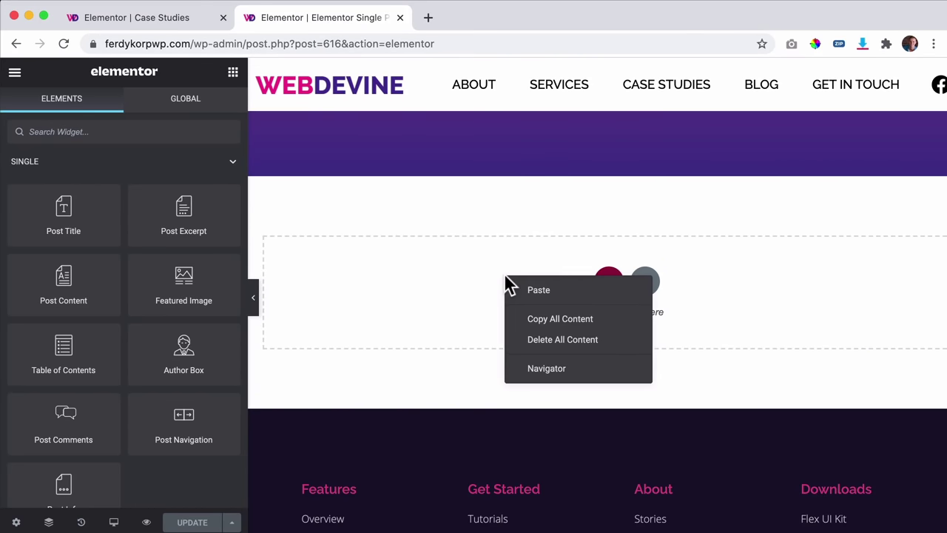
pyautogui.click(551, 291)
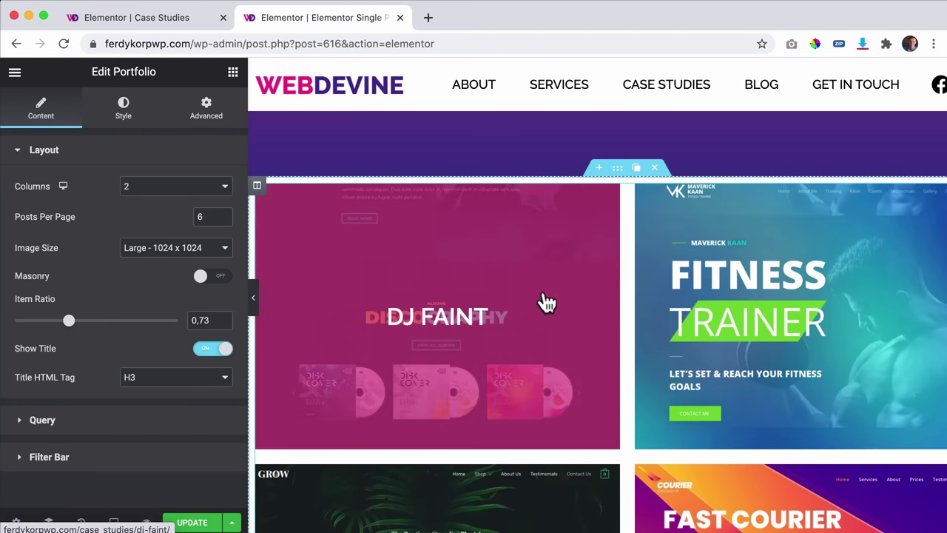
# Step: Set the pasted portfolio grid to 3 posts per page in 3 columns
pyautogui.click(140, 189)
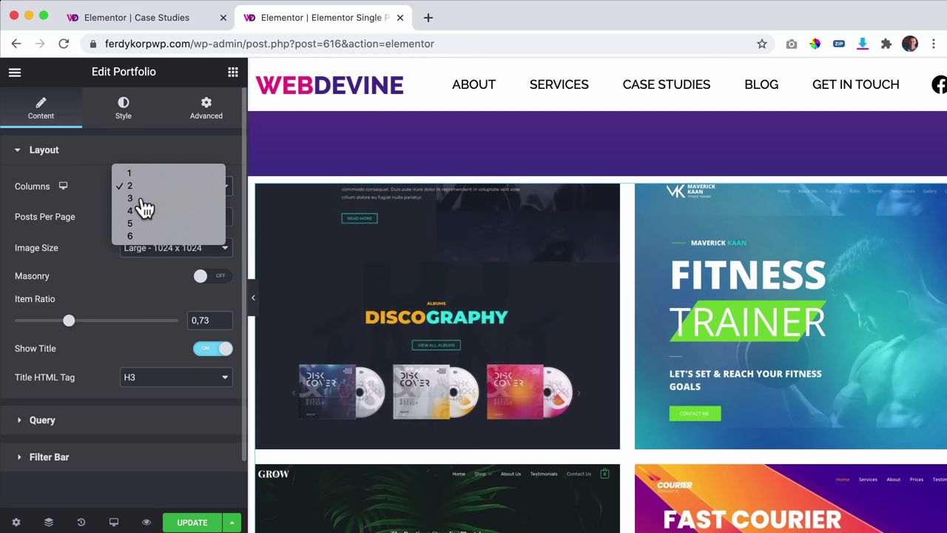
pyautogui.click(143, 200)
pyautogui.click(153, 189)
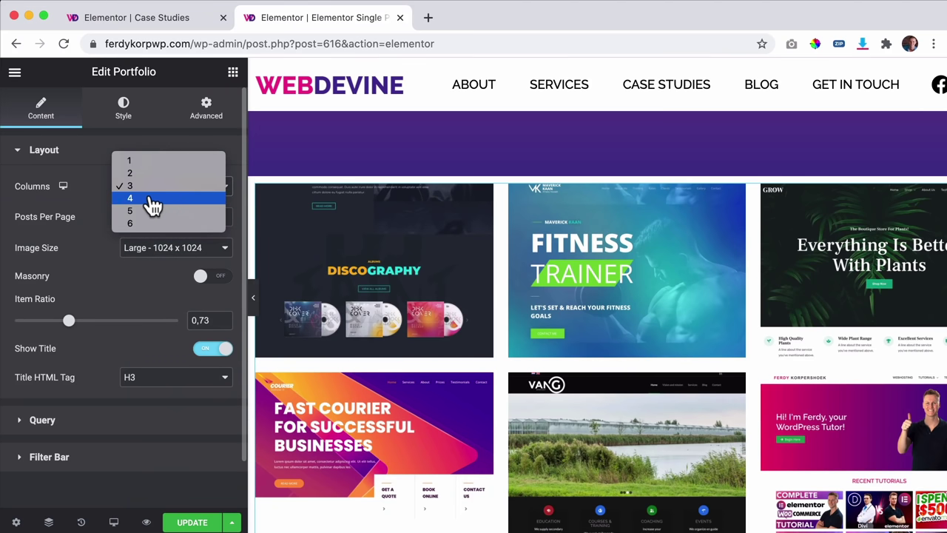
pyautogui.click(152, 204)
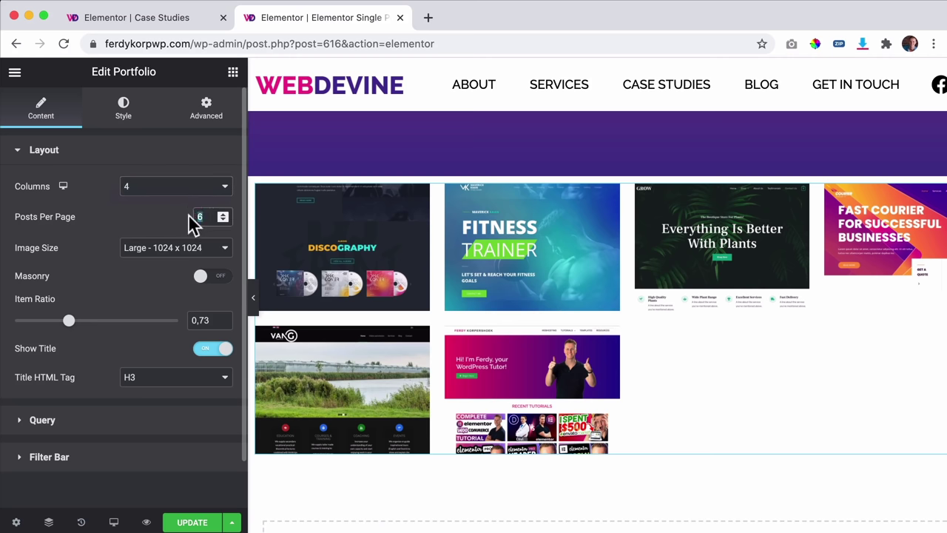
pyautogui.write('3')
pyautogui.click(161, 193)
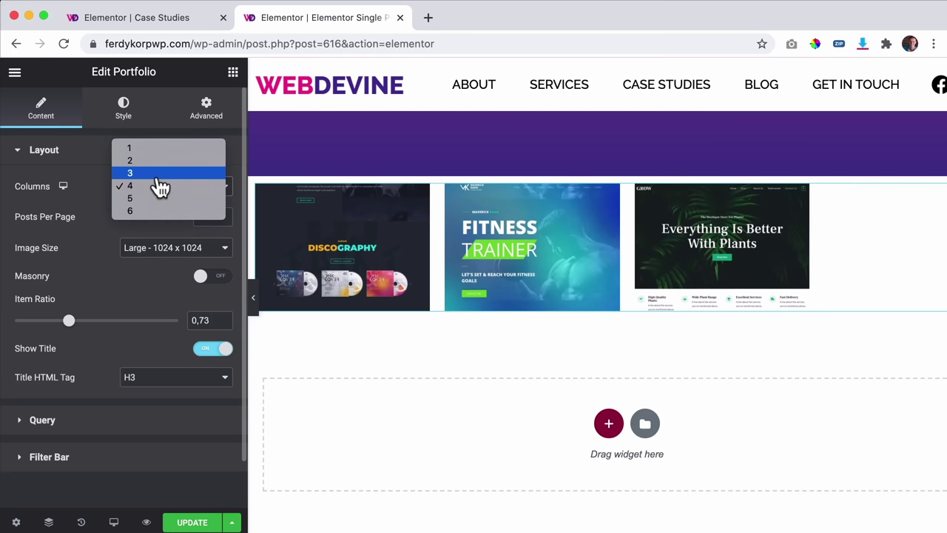
pyautogui.click(160, 175)
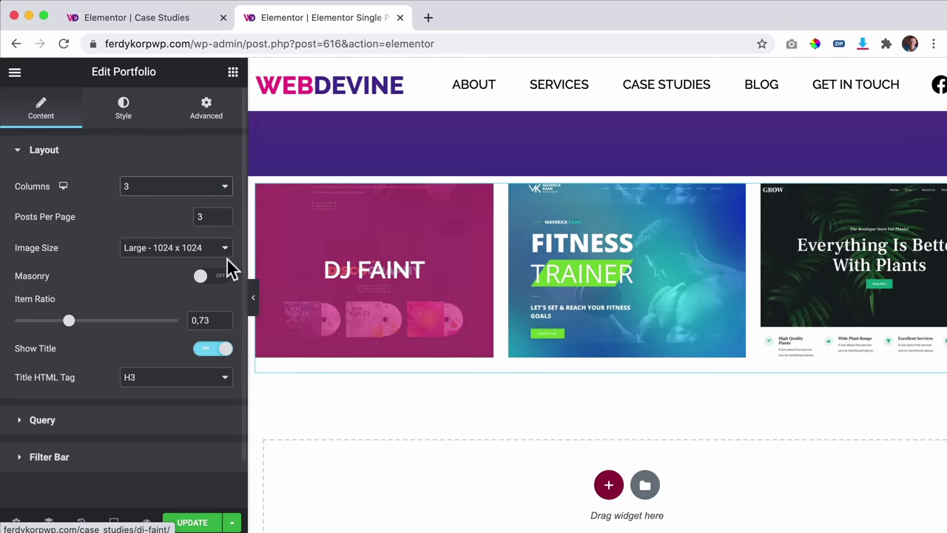
# Step: Copy the Get In Touch heading from the contact section and paste it below the portfolio grid
pyautogui.scroll(1, 731, 273)
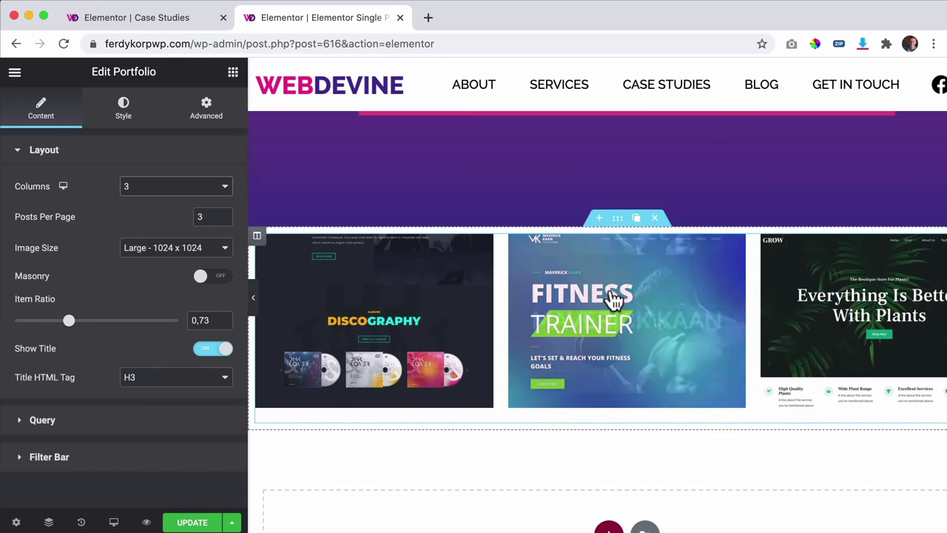
pyautogui.scroll(7, 614, 296)
pyautogui.scroll(-3, 614, 299)
pyautogui.rightClick(596, 259)
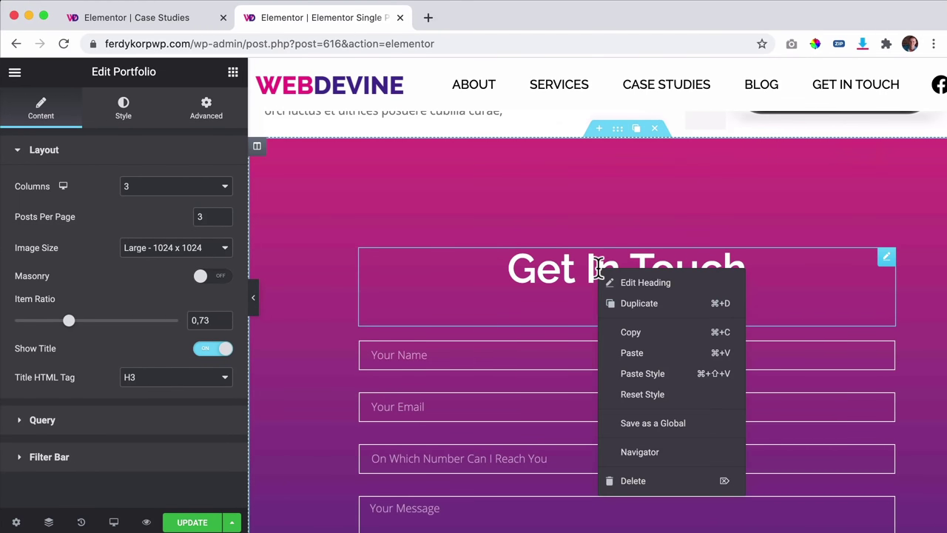
pyautogui.click(635, 330)
pyautogui.scroll(-9, 632, 325)
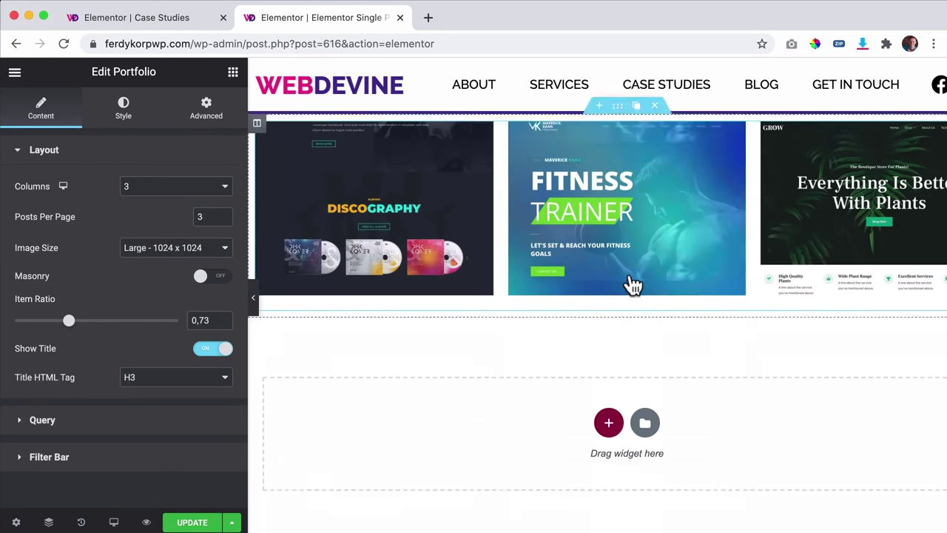
pyautogui.scroll(2, 630, 281)
pyautogui.rightClick(608, 264)
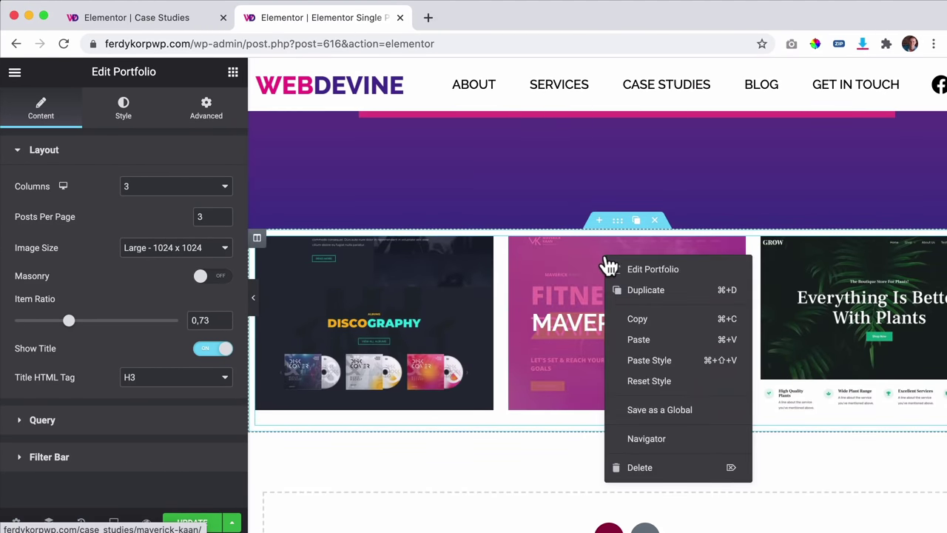
pyautogui.click(638, 340)
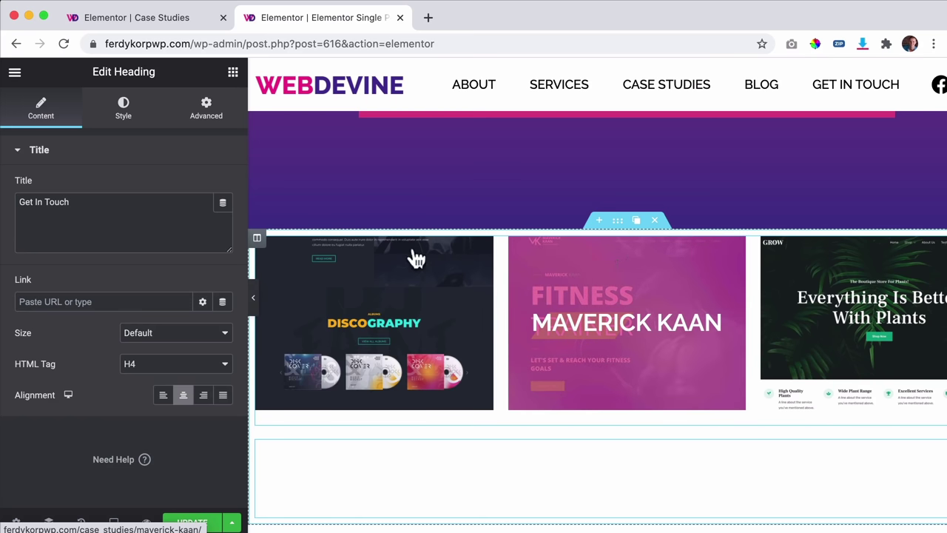
# Step: Add a centred heading above the portfolio grid with the title Related Case Studies
pyautogui.click(233, 72)
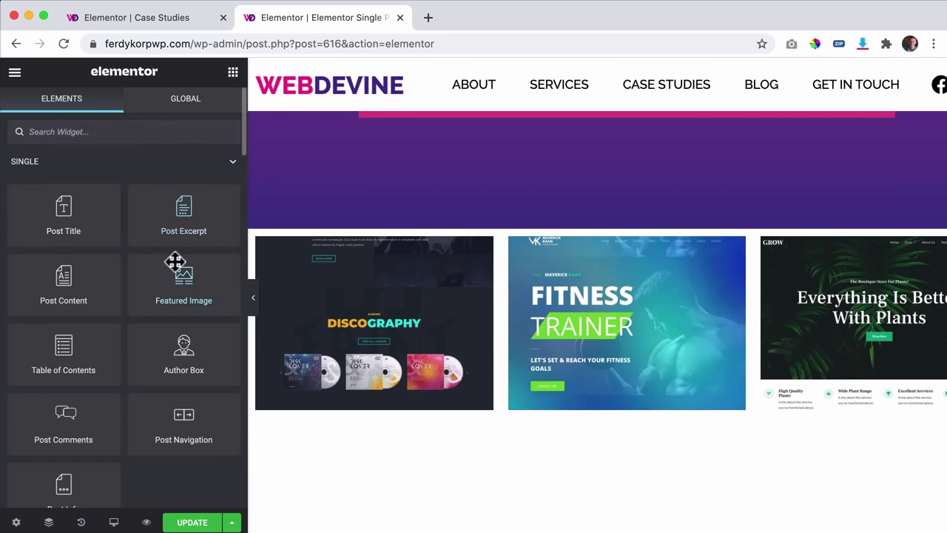
pyautogui.scroll(-5, 174, 260)
pyautogui.moveTo(179, 190); pyautogui.dragTo(575, 267)
pyautogui.click(183, 397)
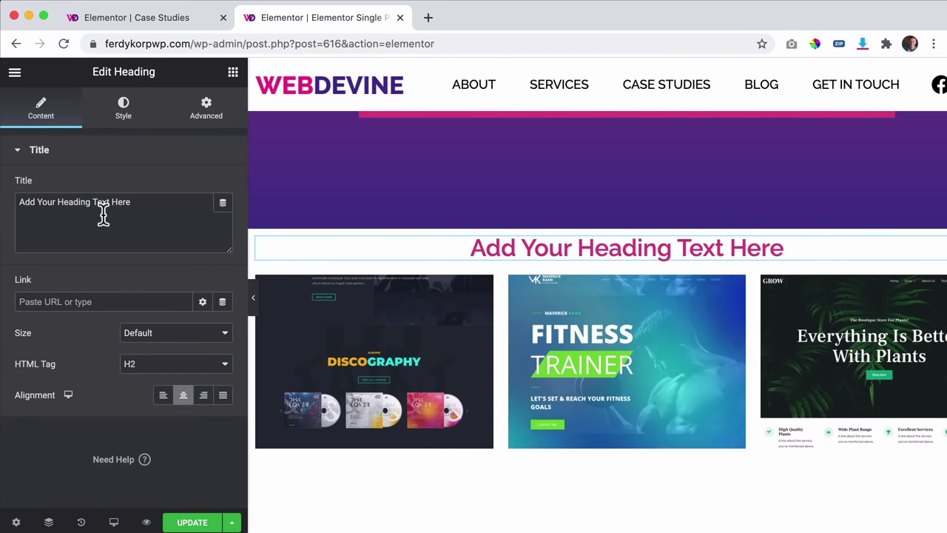
pyautogui.write('Related Case Studies')
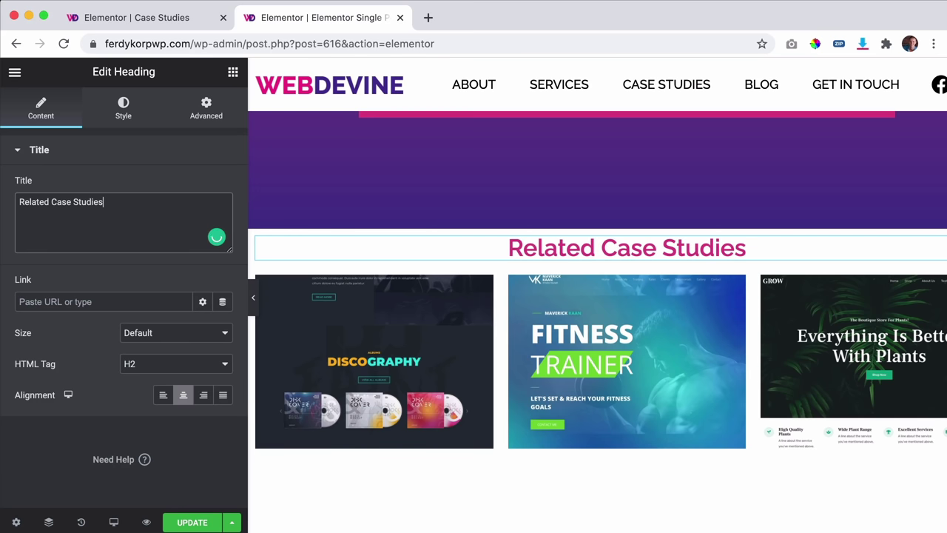
# Step: Set the portfolio grid's query to order the case studies by Random
pyautogui.click(505, 329)
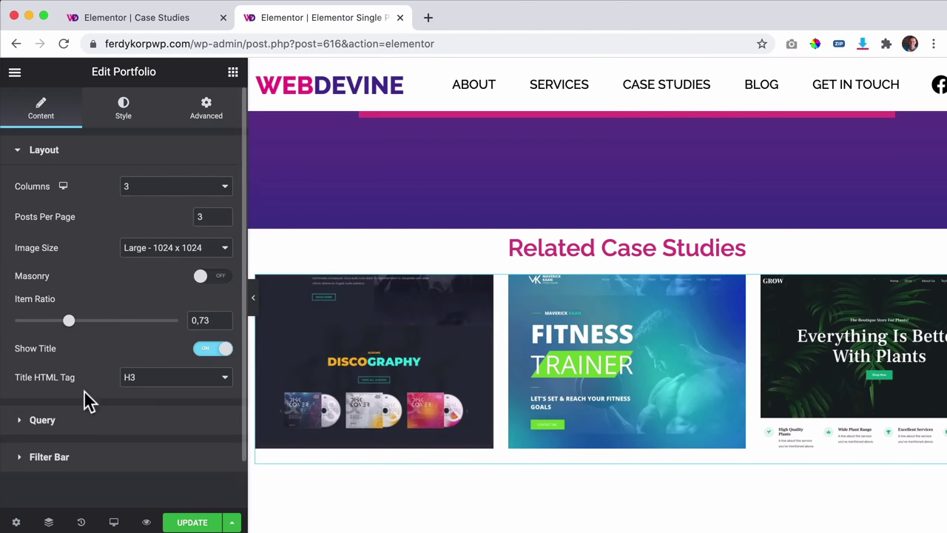
pyautogui.click(78, 420)
pyautogui.scroll(-3, 81, 359)
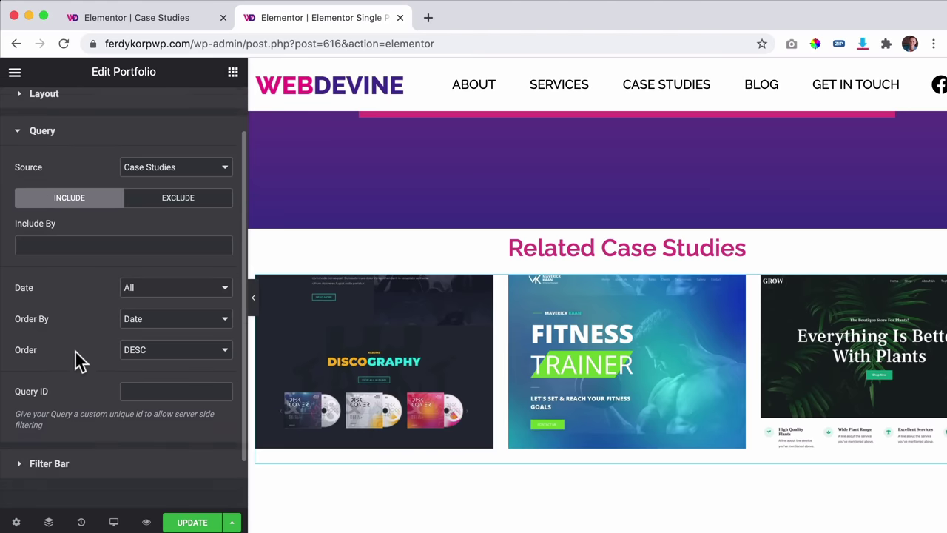
pyautogui.click(151, 307)
pyautogui.click(145, 342)
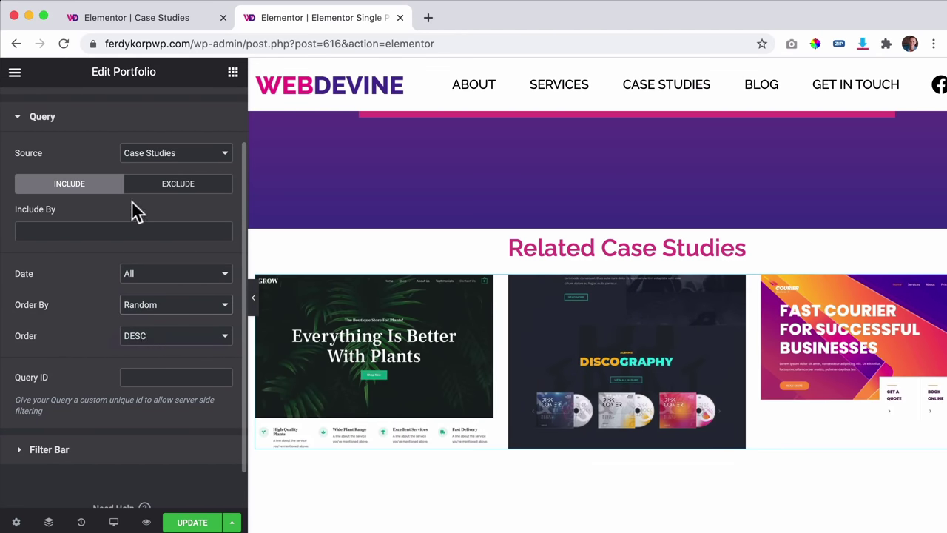
# Step: Set the portfolio grid to 2 columns with 2 posts per page
pyautogui.scroll(2, 135, 214)
pyautogui.click(82, 152)
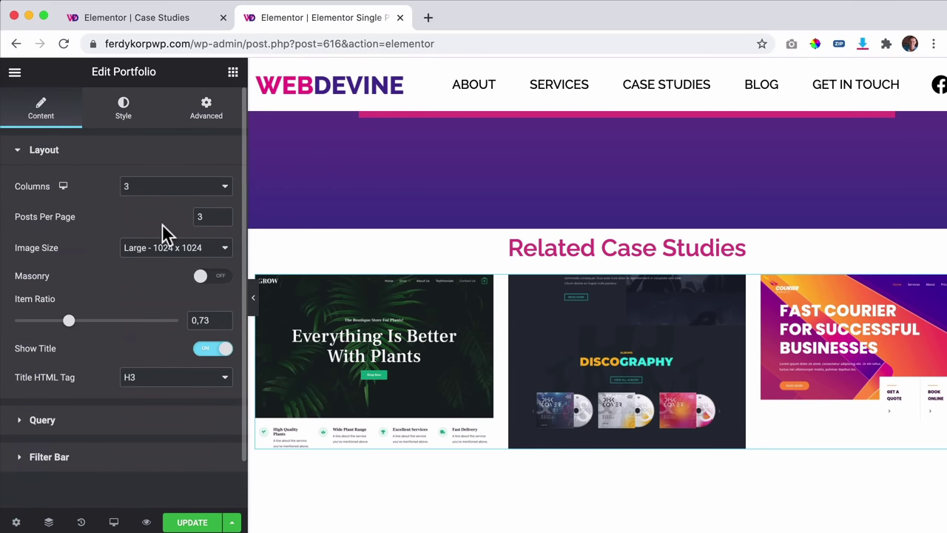
pyautogui.click(176, 186)
pyautogui.click(167, 174)
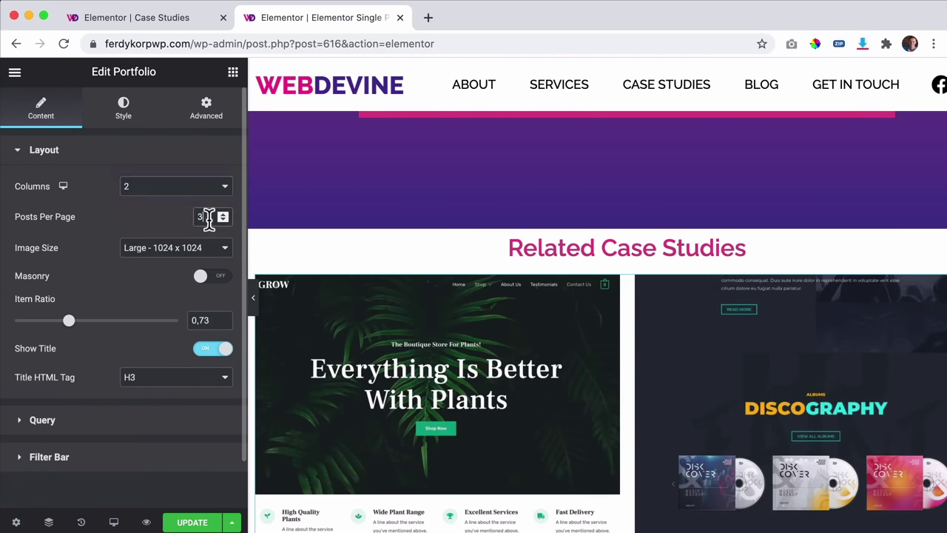
pyautogui.write('2')
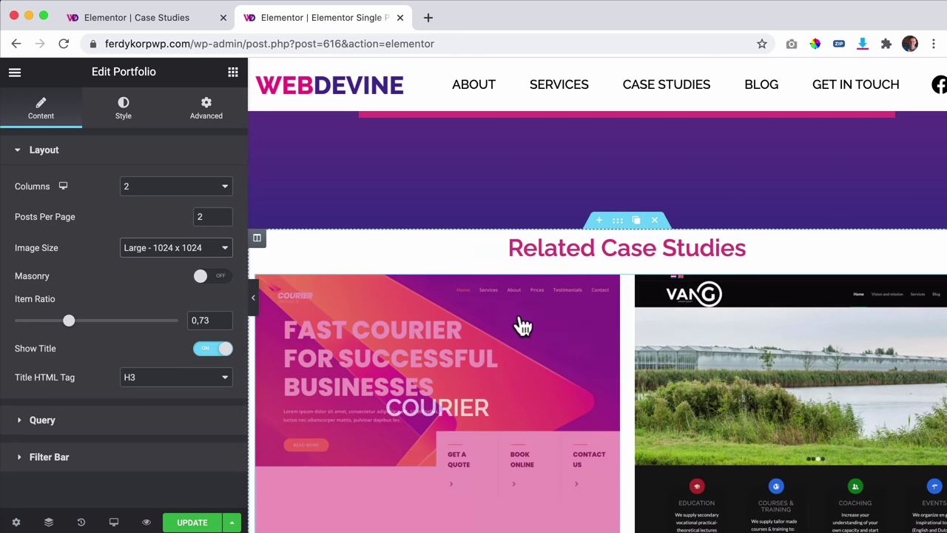
# Step: Give the Related Case Studies heading a top margin of 60 px and a bottom margin of 20 px
pyautogui.click(641, 247)
pyautogui.click(211, 113)
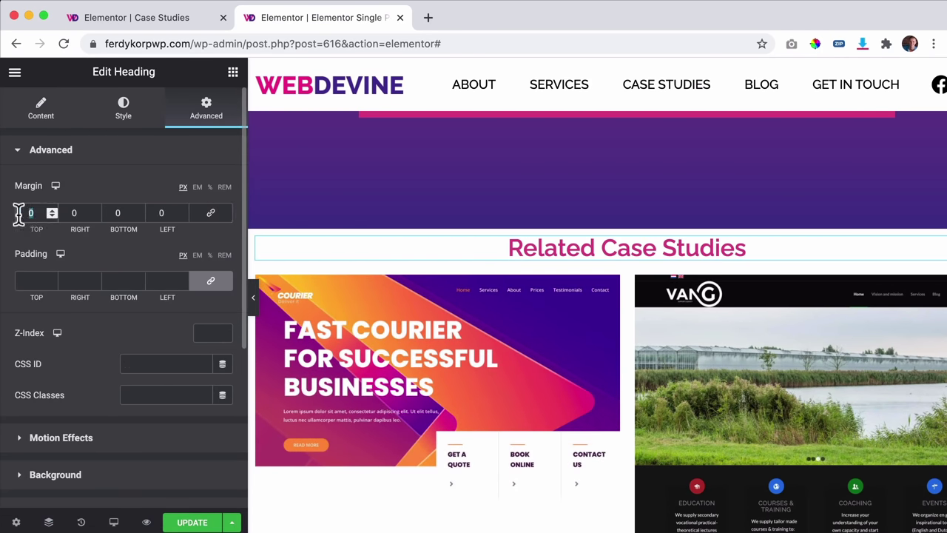
pyautogui.write('60')
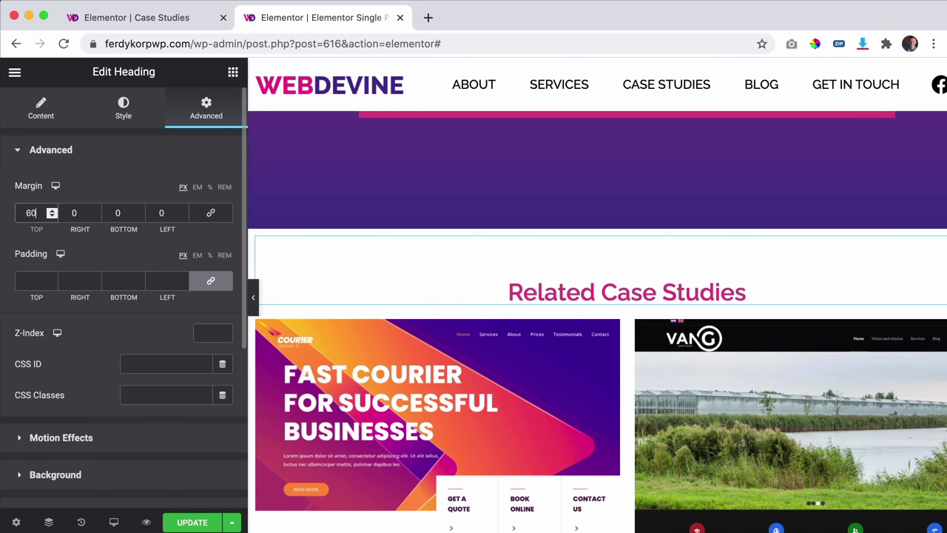
pyautogui.write('20')
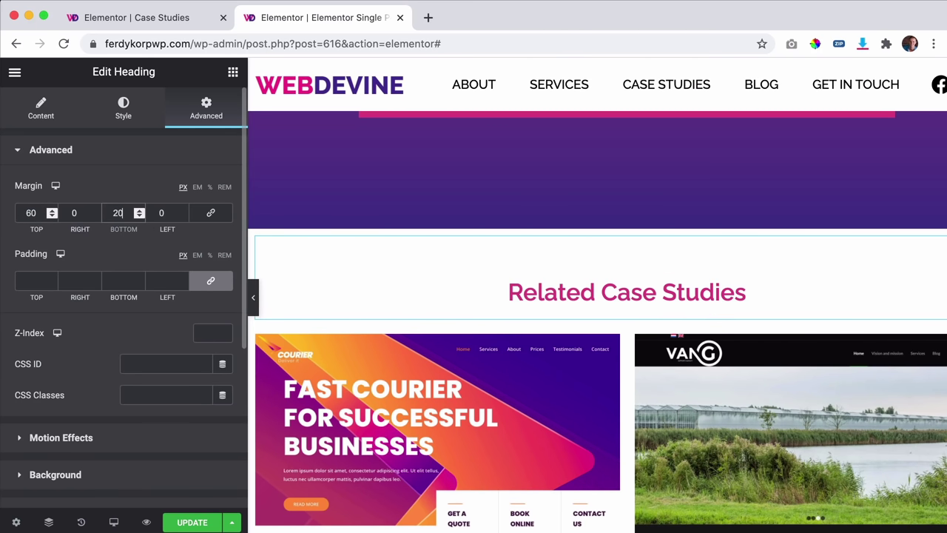
# Step: Change the Related Case Studies heading's typography to uppercase at a size of 33 px
pyautogui.click(131, 105)
pyautogui.click(222, 217)
pyautogui.click(146, 414)
pyautogui.click(63, 313)
pyautogui.moveTo(29, 348); pyautogui.dragTo(52, 353)
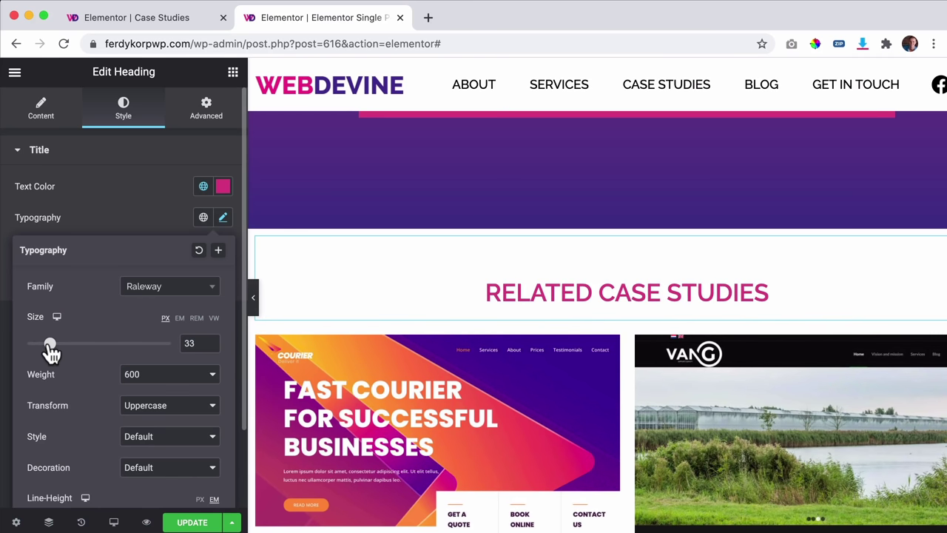
# Step: Set the Related Case Studies heading's top margin to 30 px and update the template
pyautogui.click(526, 291)
pyautogui.click(225, 118)
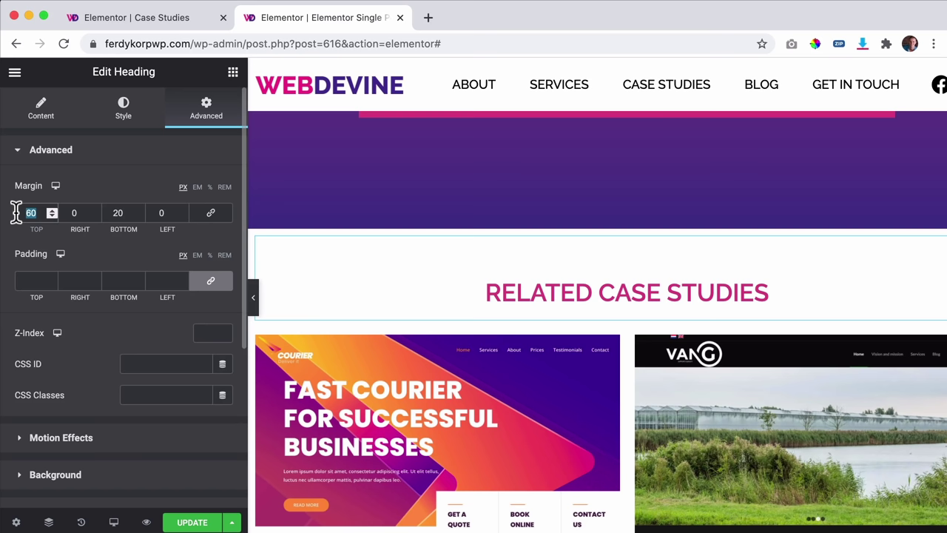
pyautogui.write('30')
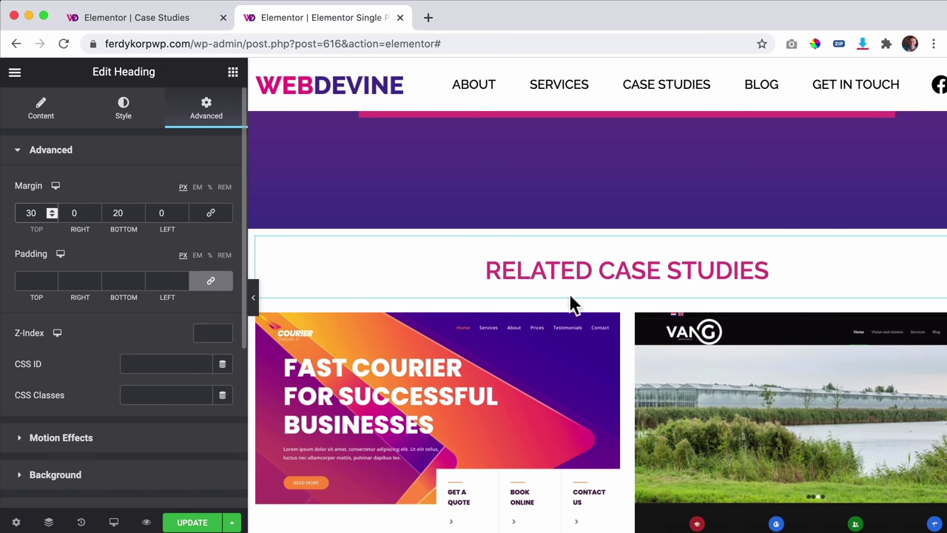
pyautogui.scroll(-3, 473, 294)
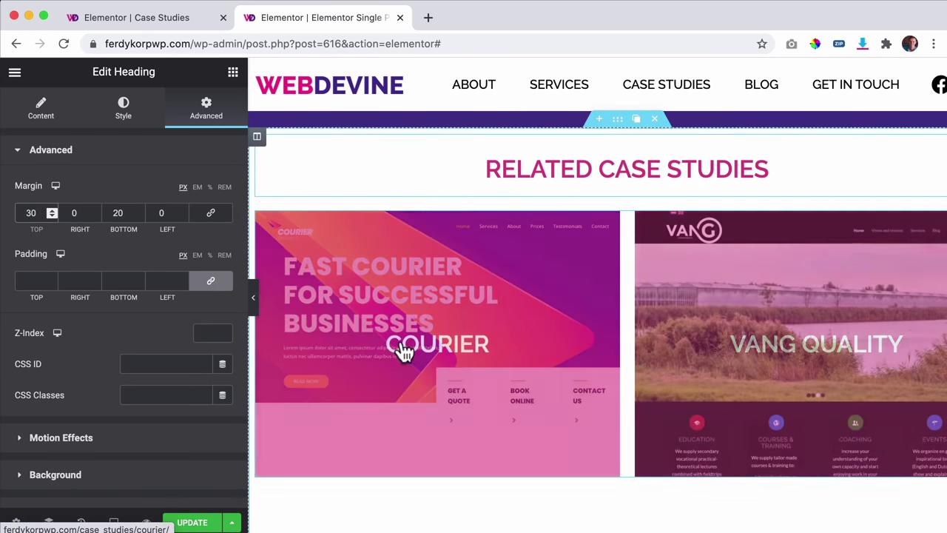
pyautogui.click(194, 521)
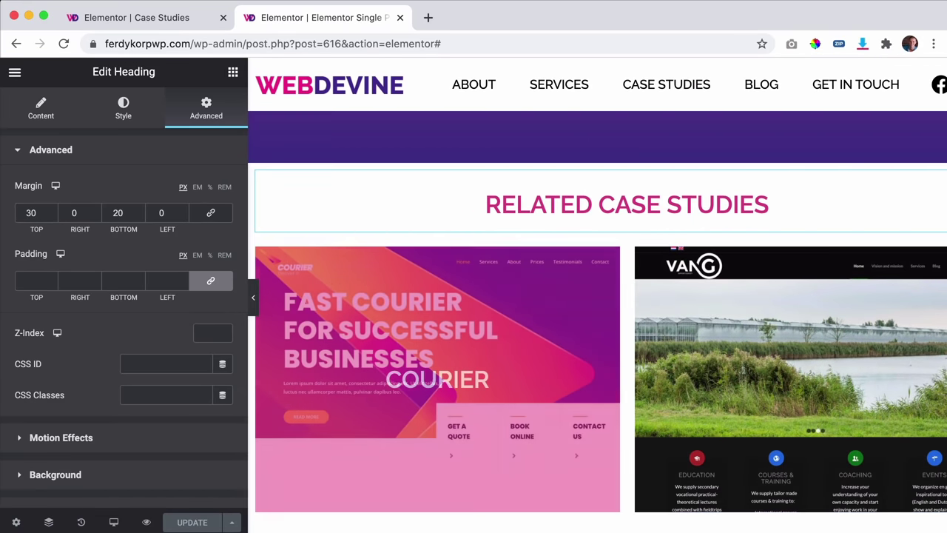
# Step: Open the template's preview page, close its editor tab and look over the previewed case study
pyautogui.moveTo(146, 521)
pyautogui.click(186, 486)
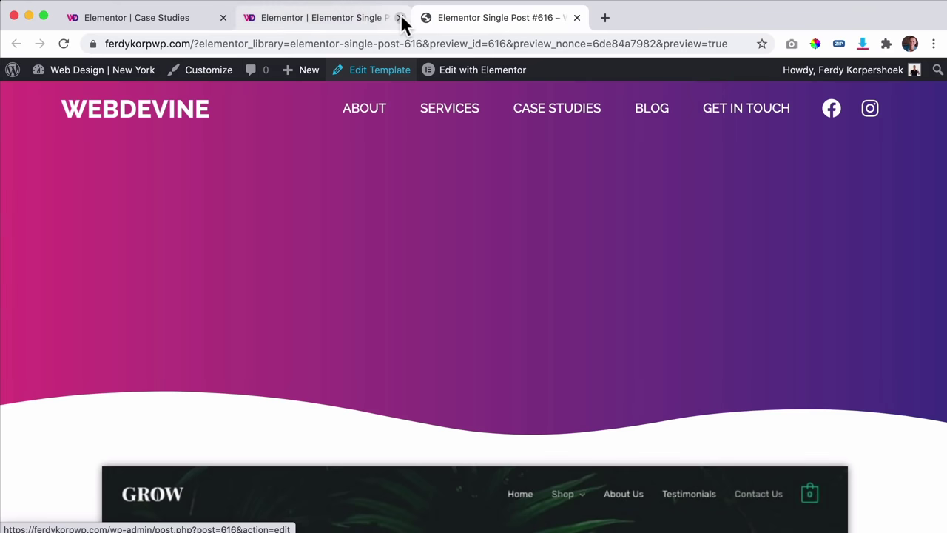
pyautogui.click(399, 17)
pyautogui.scroll(-6, 422, 215)
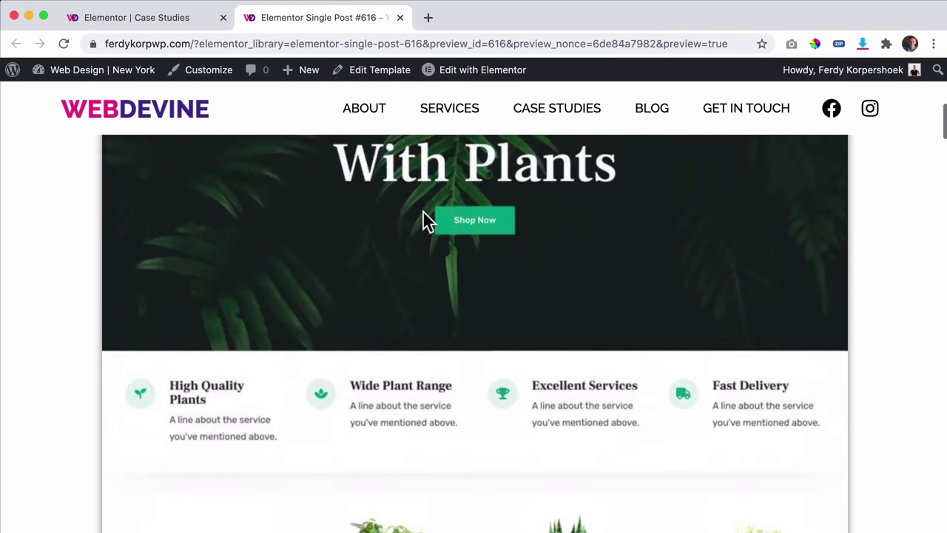
pyautogui.scroll(6, 422, 220)
# Step: Open the fitness trainer case study from the Case Studies page and check its related case studies section
pyautogui.click(539, 115)
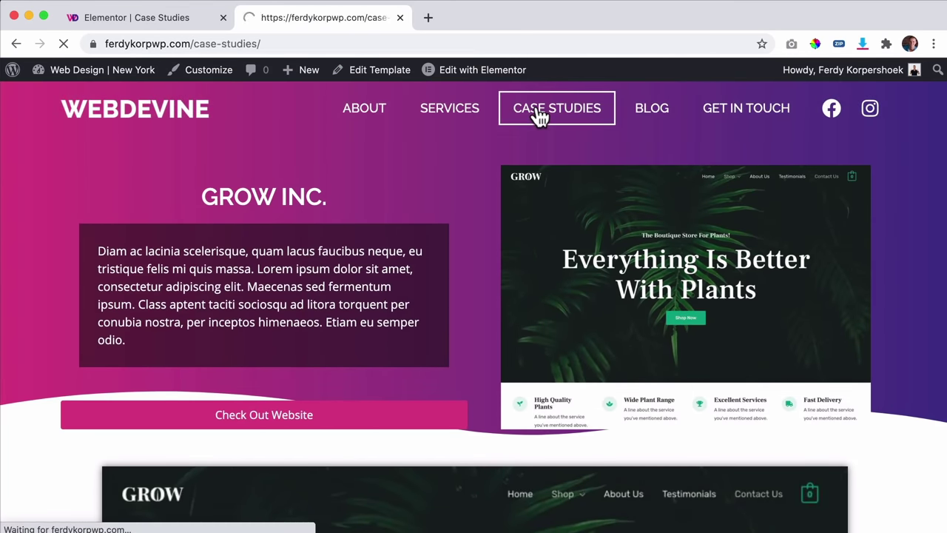
pyautogui.scroll(-10, 402, 203)
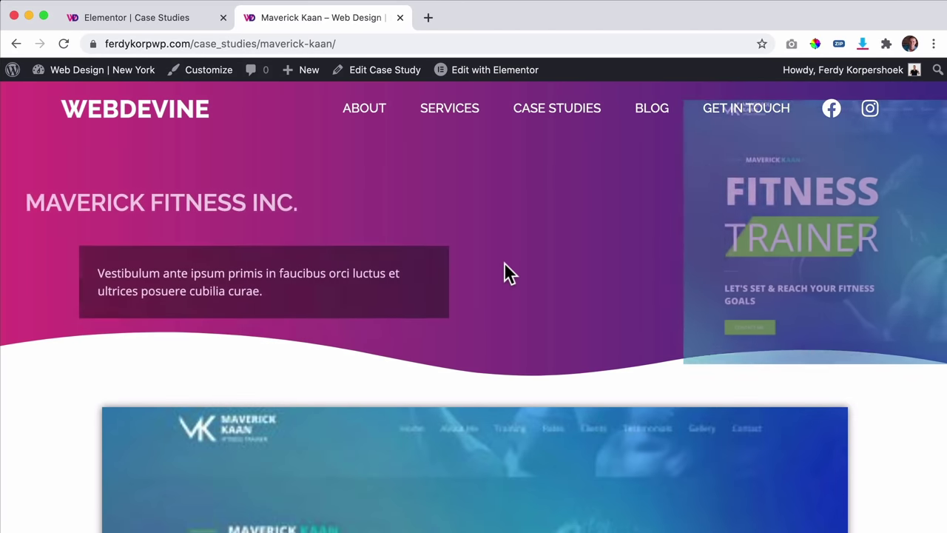
pyautogui.scroll(-20, 478, 276)
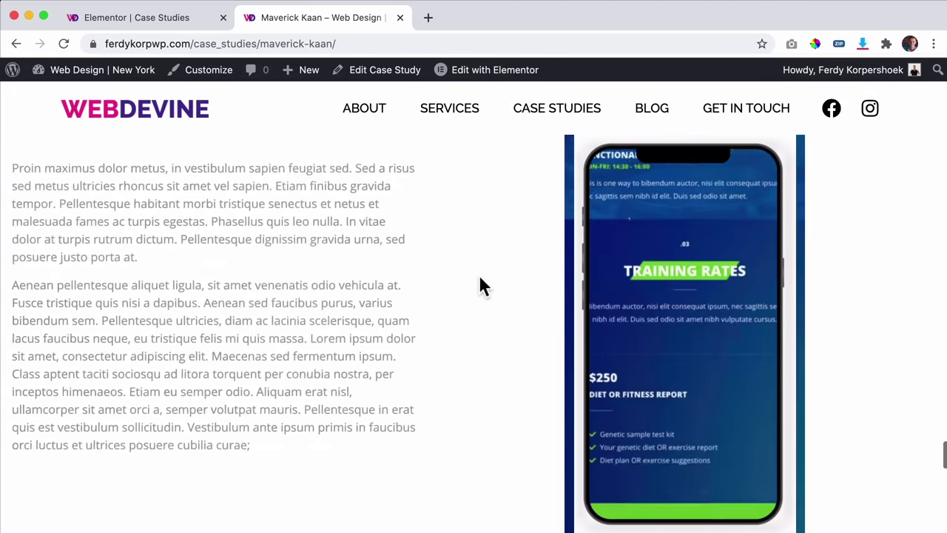
pyautogui.scroll(6, 479, 274)
pyautogui.scroll(-7, 479, 275)
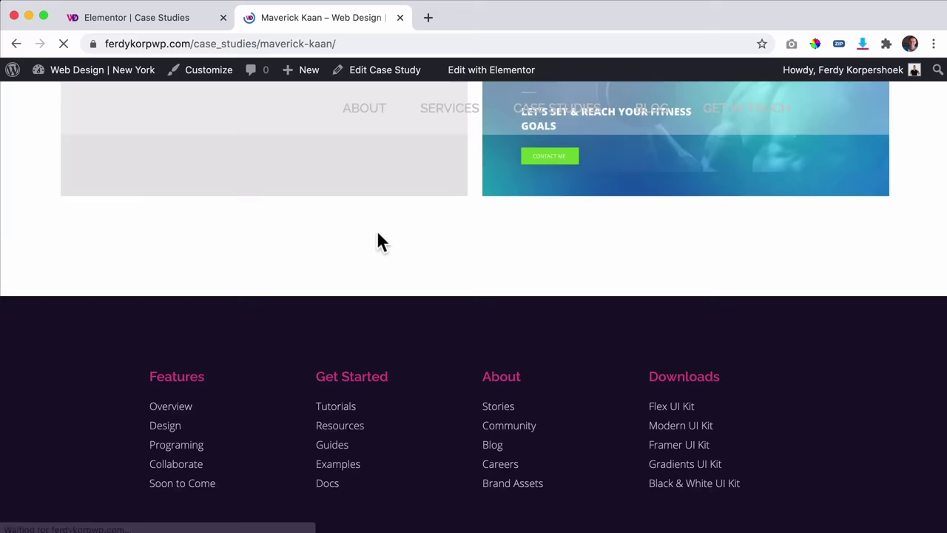
pyautogui.scroll(-2, 377, 232)
pyautogui.scroll(-2, 376, 231)
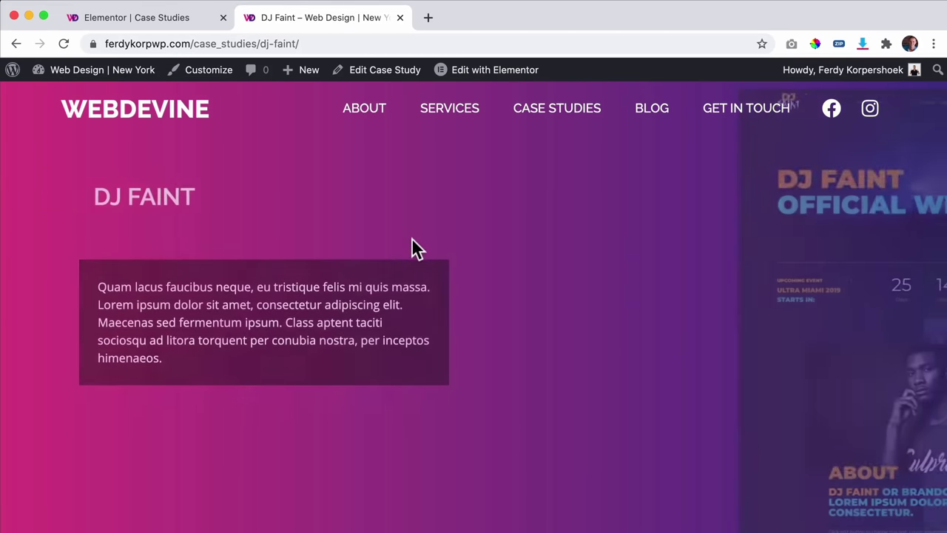
# Step: Scan the DJ Faint case study page down to its related case studies section
pyautogui.scroll(-5, 436, 246)
pyautogui.scroll(-15, 436, 246)
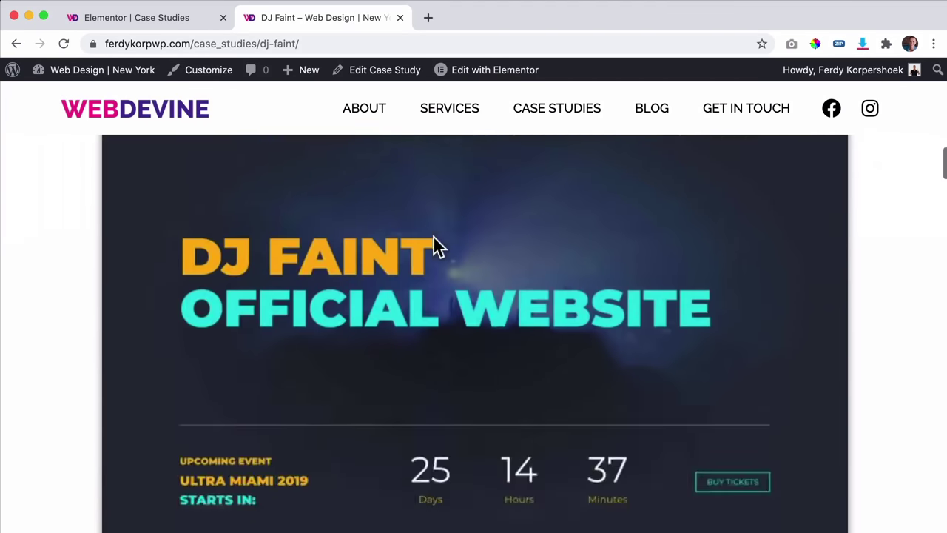
pyautogui.scroll(-10, 434, 246)
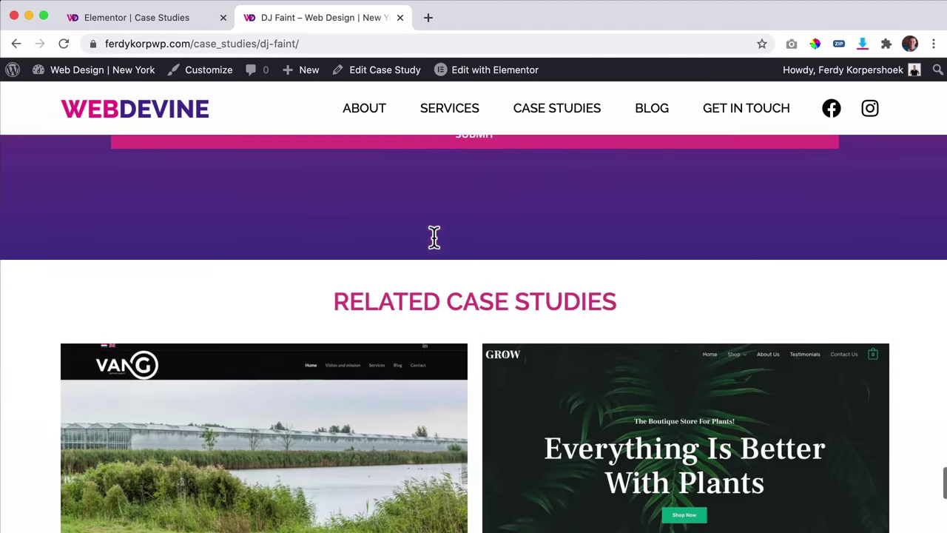
pyautogui.scroll(3, 435, 247)
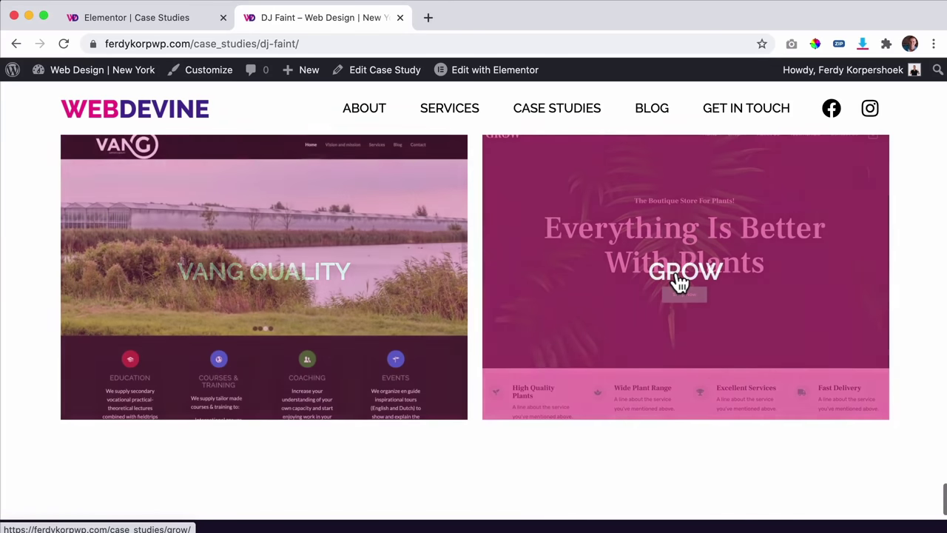
# Step: Open the related Grow case study, return to the Case Studies overview page and look through its grids
pyautogui.click(679, 281)
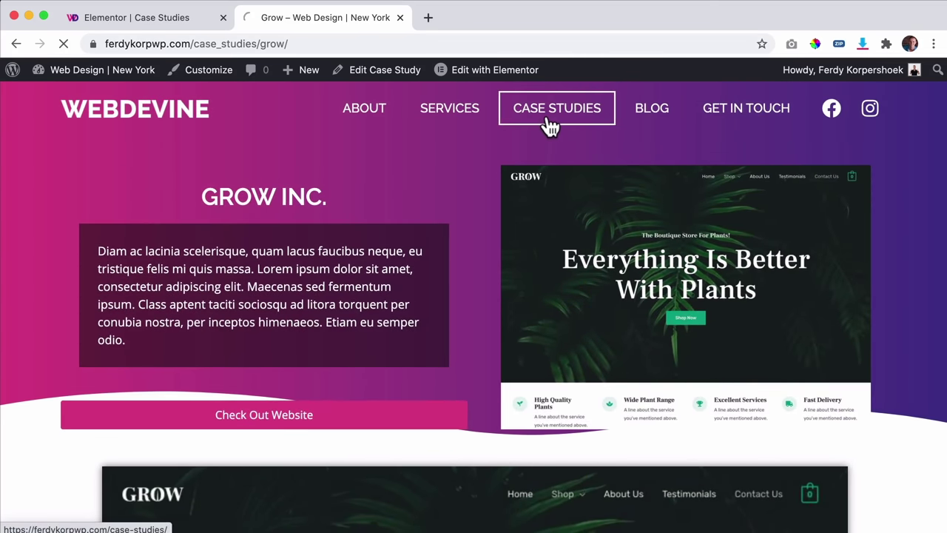
pyautogui.click(550, 126)
pyautogui.scroll(-15, 248, 246)
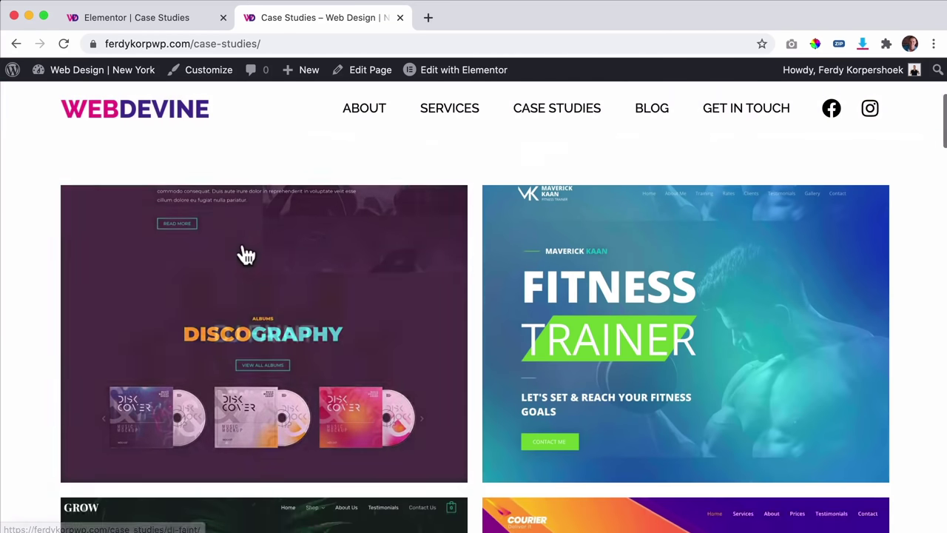
pyautogui.scroll(15, 245, 244)
pyautogui.scroll(-12, 244, 242)
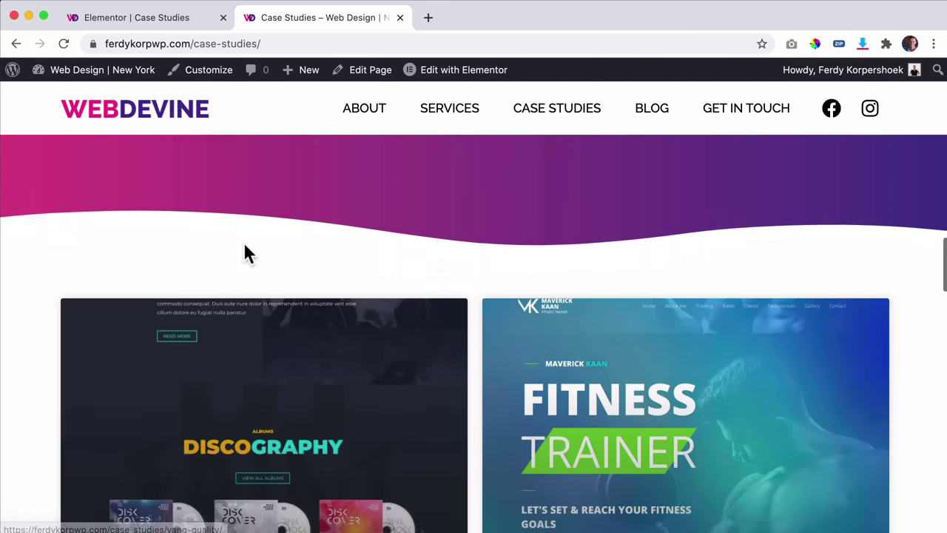
# Step: Look over the media carousel on the live Case Studies page and go back through its slides
pyautogui.scroll(-4, 243, 251)
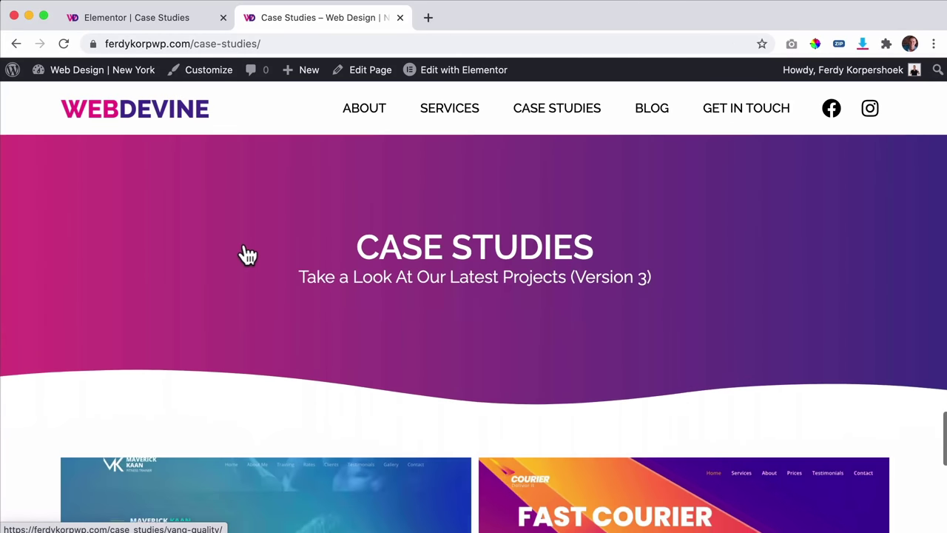
pyautogui.scroll(-6, 243, 244)
pyautogui.scroll(3, 243, 242)
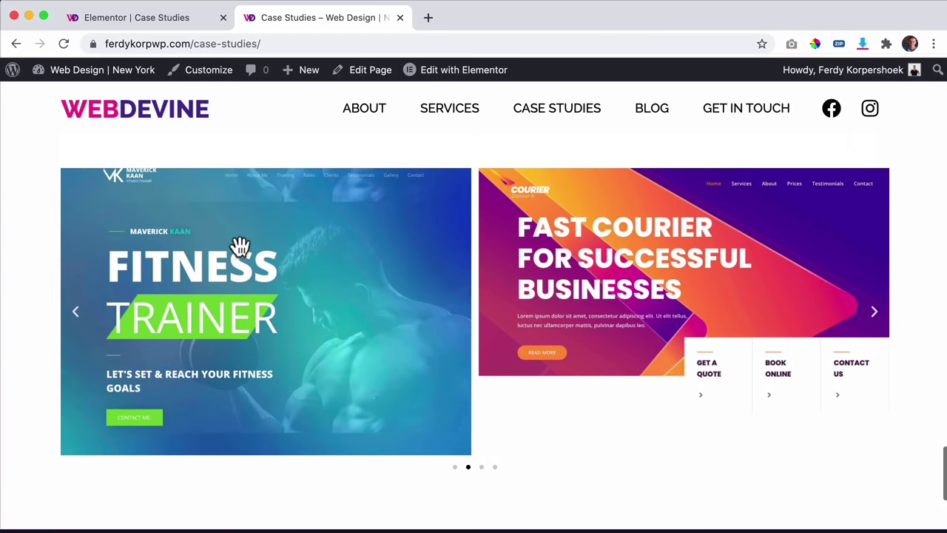
pyautogui.click(77, 317)
pyautogui.click(79, 318)
pyautogui.scroll(2, 169, 304)
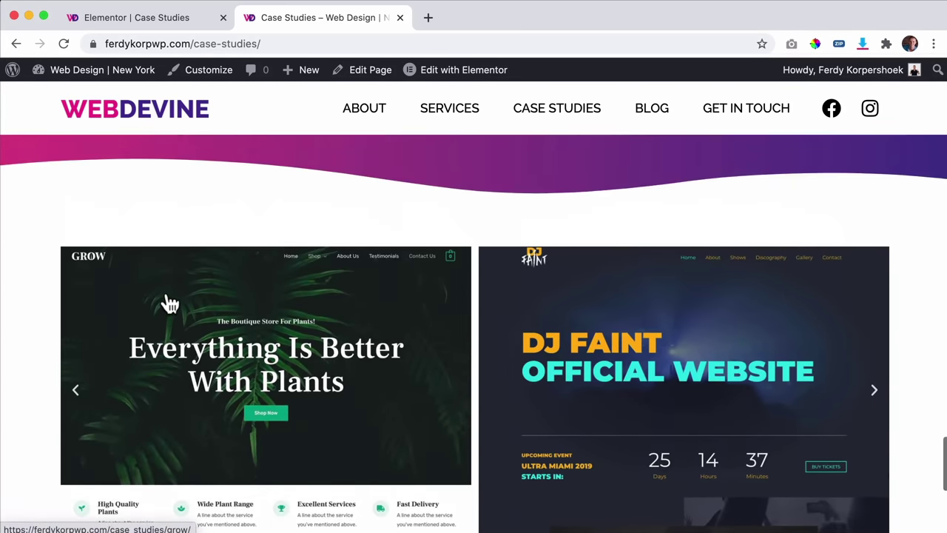
pyautogui.scroll(1, 167, 303)
pyautogui.scroll(-2, 177, 184)
# Step: Switch to the Case Studies page editor and copy its media carousel
pyautogui.click(173, 18)
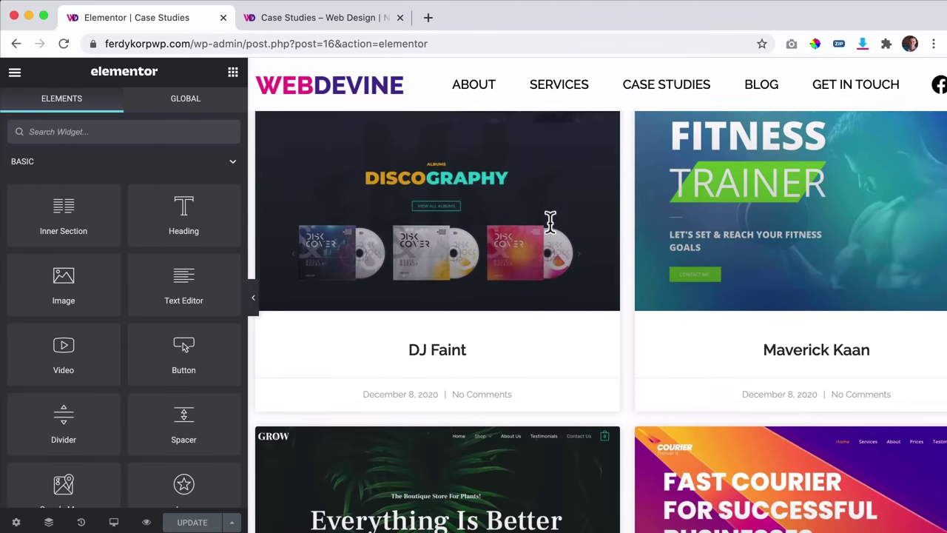
pyautogui.scroll(-10, 549, 222)
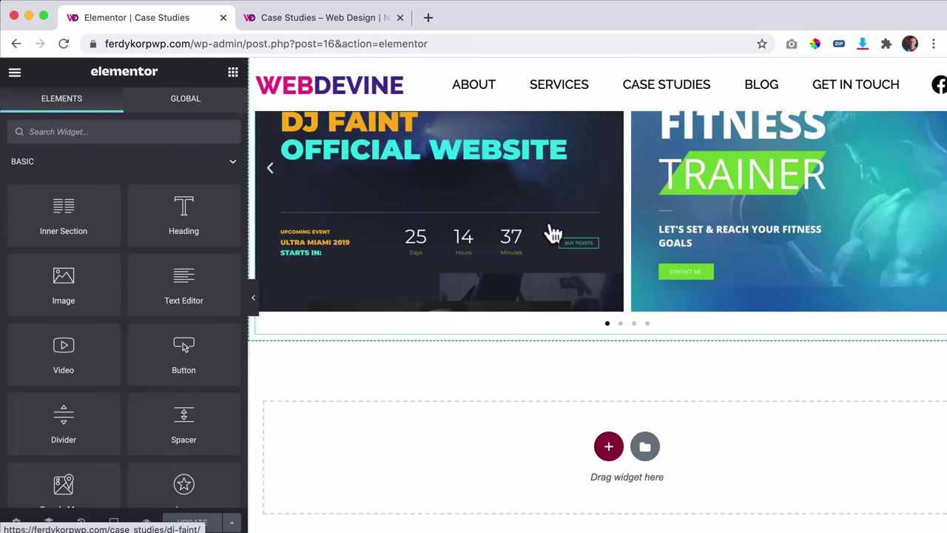
pyautogui.scroll(2, 554, 234)
pyautogui.rightClick(457, 251)
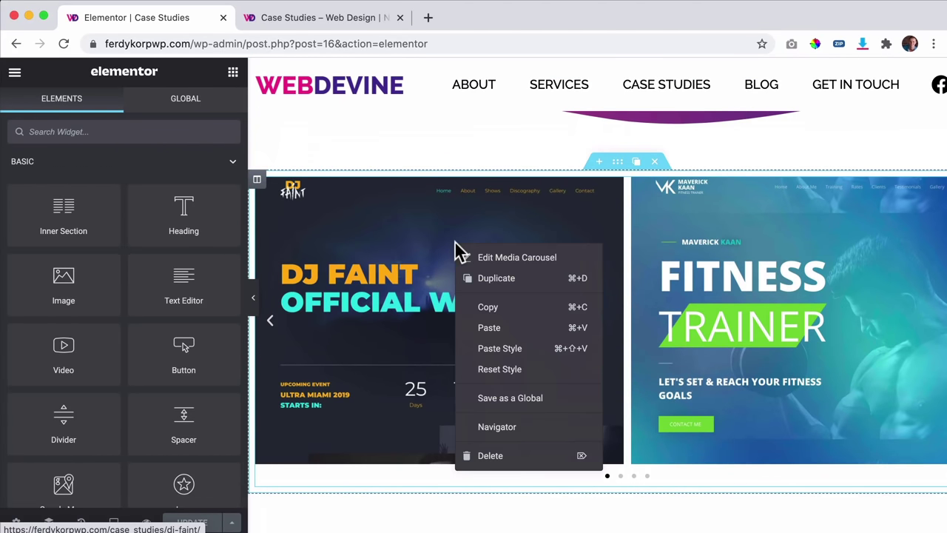
pyautogui.click(500, 313)
# Step: Open the home page in Elementor and paste the carousel into the "Watch Our Recent Case Studies" section
pyautogui.click(331, 22)
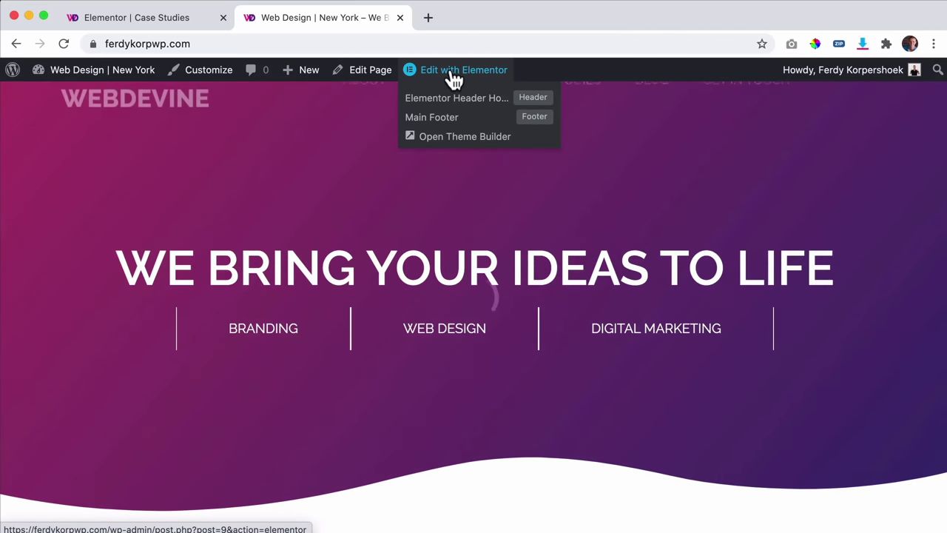
pyautogui.click(452, 80)
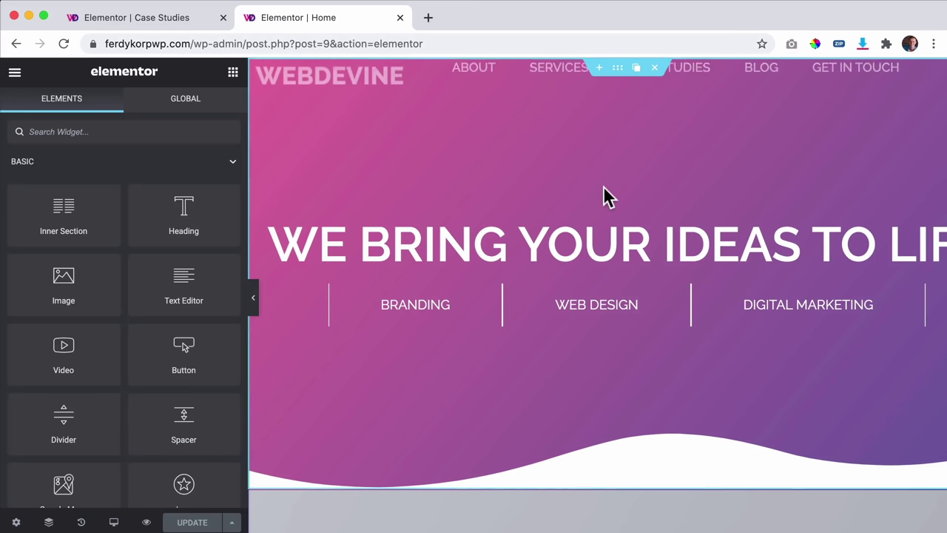
pyautogui.scroll(-10, 603, 196)
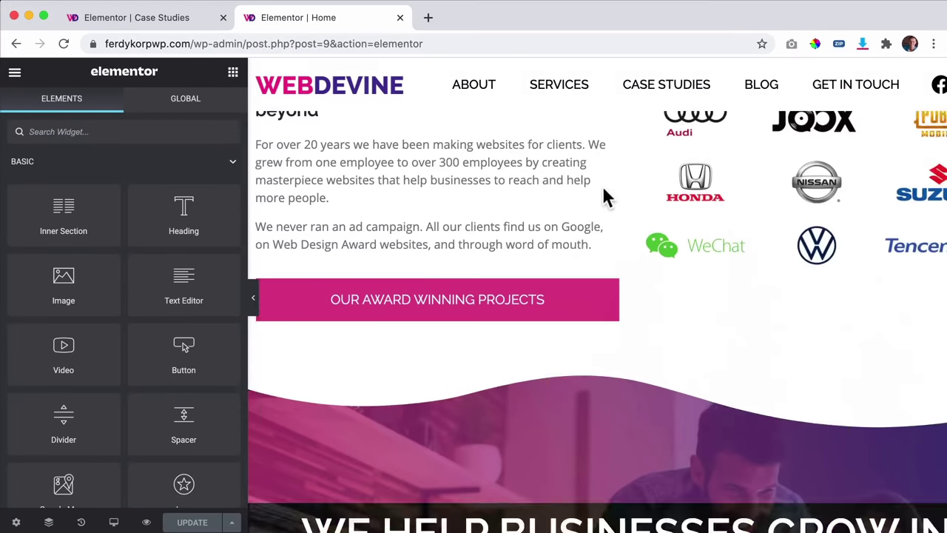
pyautogui.scroll(-8, 603, 196)
pyautogui.scroll(4, 607, 196)
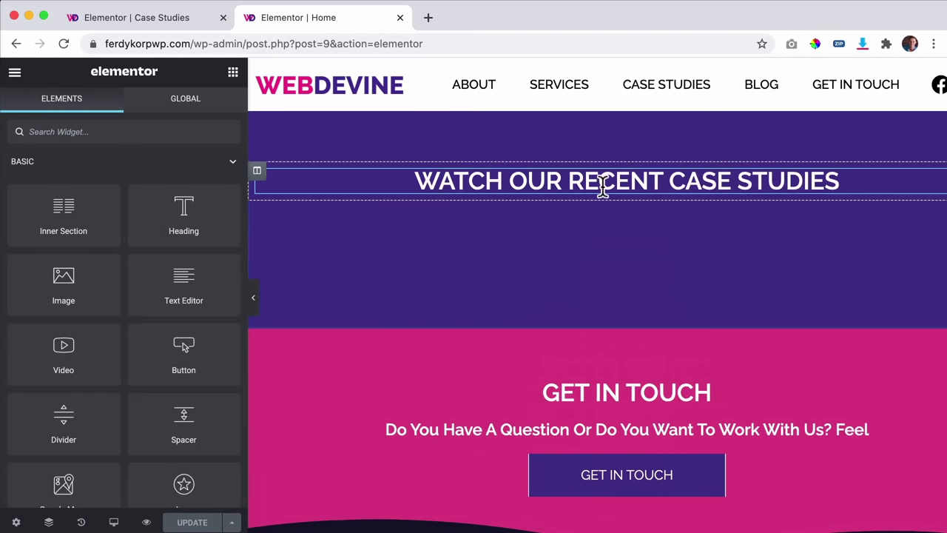
pyautogui.rightClick(607, 318)
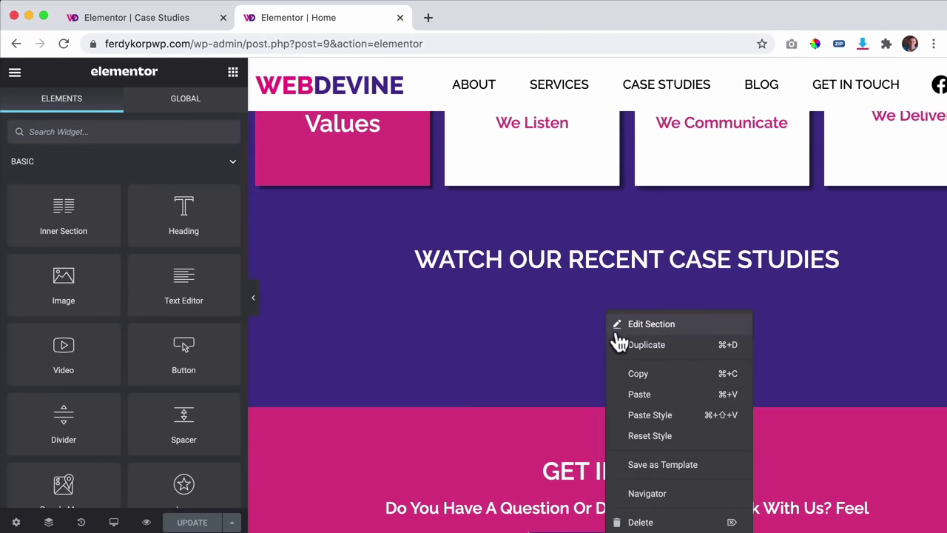
pyautogui.click(644, 398)
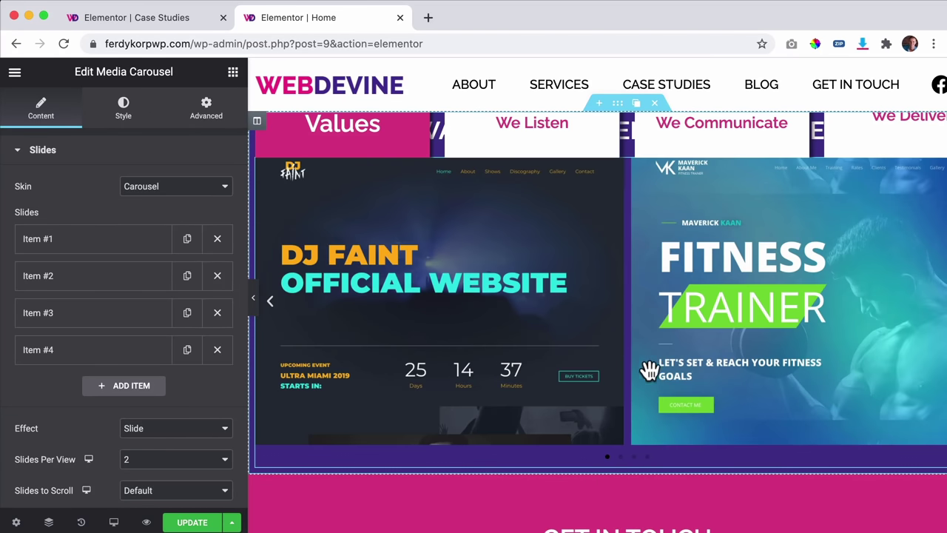
# Step: Select the section containing the recent case studies heading and carousel through the Navigator, and set its top margin to -108 px
pyautogui.scroll(-1, 632, 344)
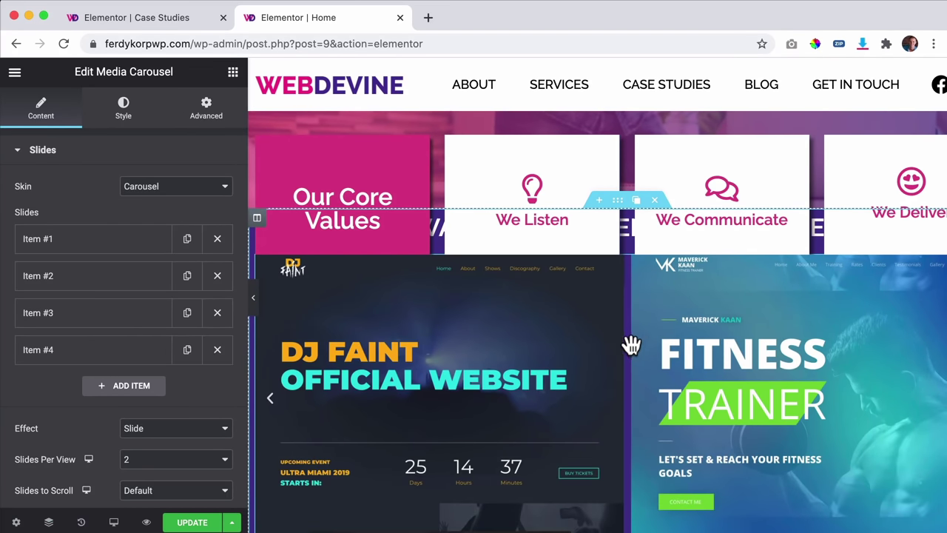
pyautogui.scroll(-1, 631, 345)
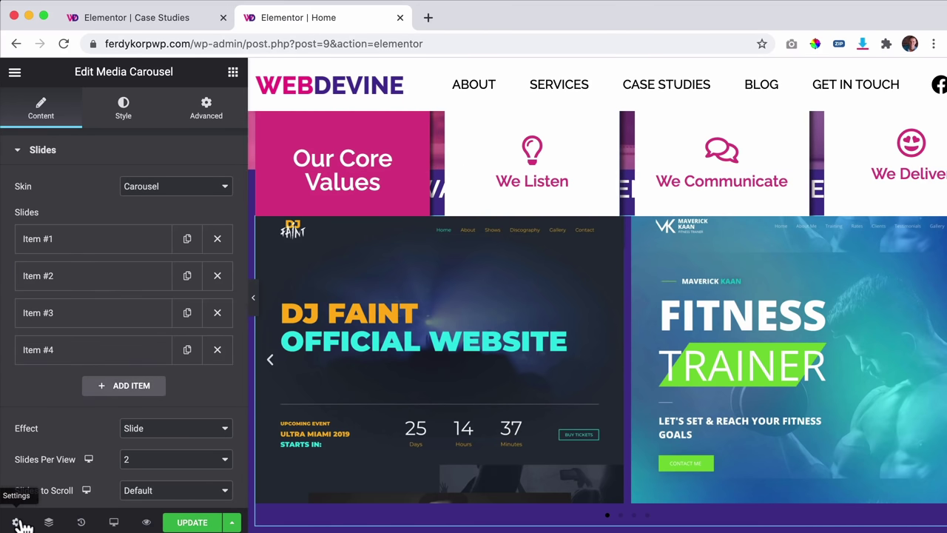
pyautogui.click(16, 522)
pyautogui.click(49, 523)
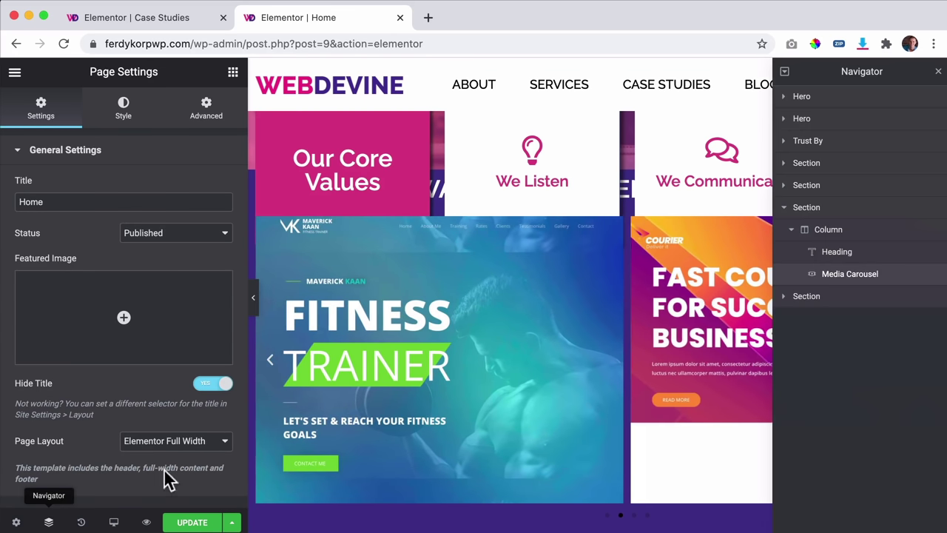
pyautogui.click(796, 210)
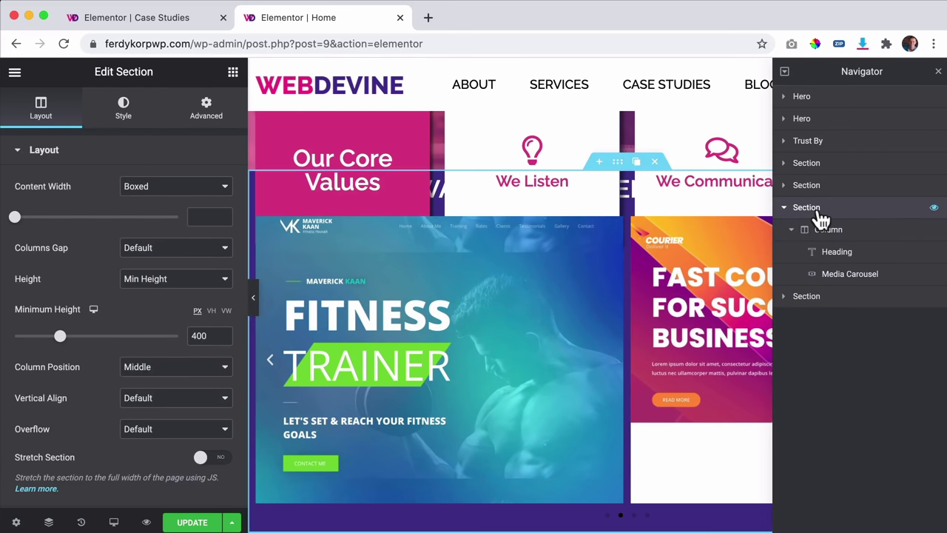
pyautogui.click(205, 107)
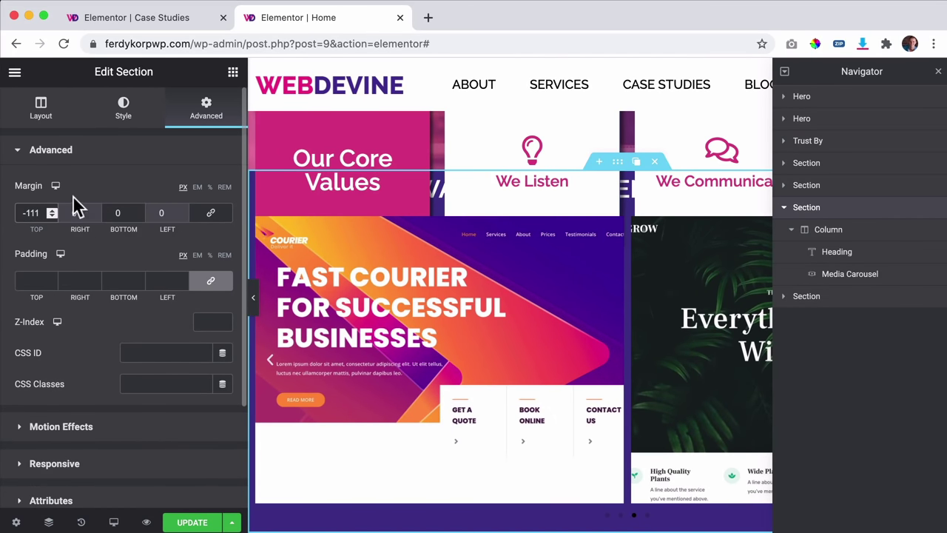
pyautogui.press('Up')
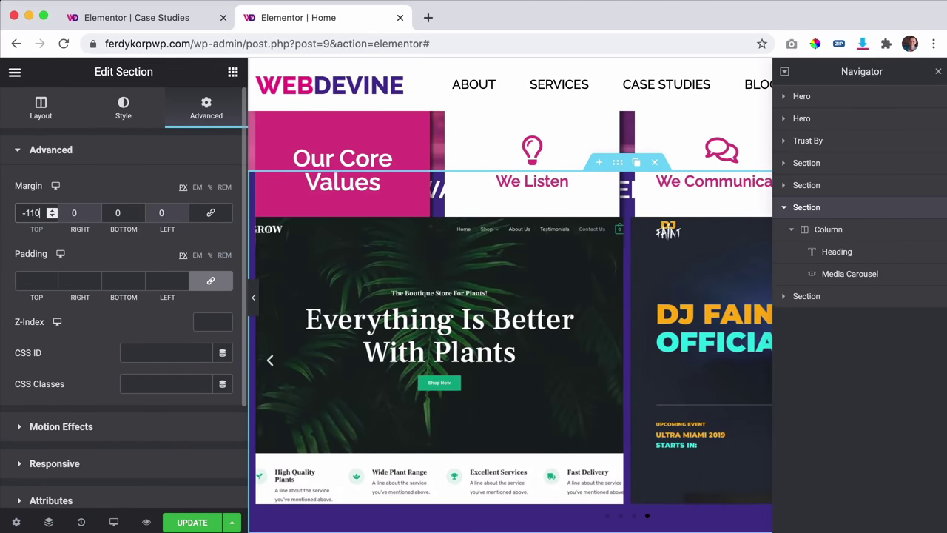
pyautogui.press('Up')
pyautogui.press('Up')
pyautogui.press('Up')
pyautogui.press('Up')
pyautogui.press('Up')
pyautogui.press('Up')
pyautogui.press('Up')
pyautogui.press('Up')
pyautogui.press('Up')
pyautogui.press('Up')
pyautogui.press('Up')
pyautogui.press('Up')
pyautogui.press('Up')
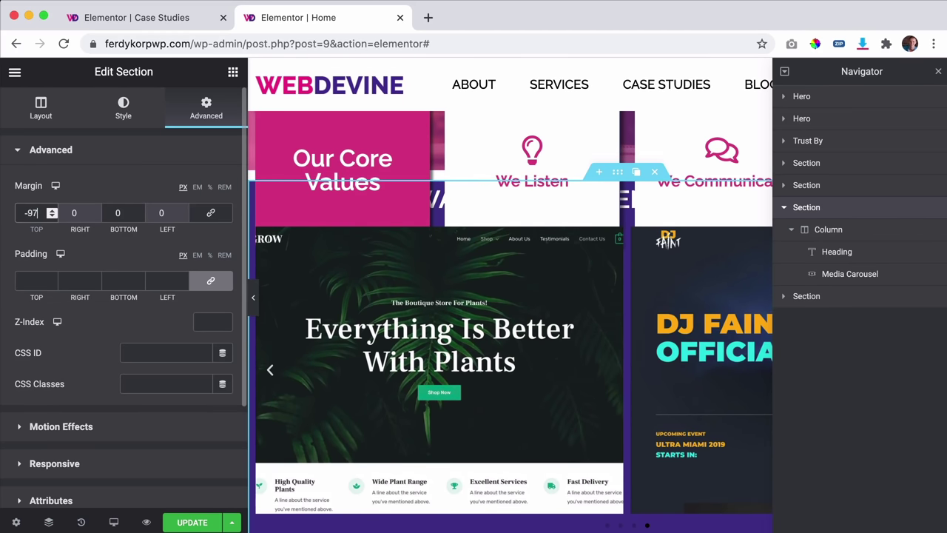
pyautogui.press('Down')
pyautogui.press('Down')
pyautogui.press('Down')
pyautogui.press('Down')
pyautogui.press('Down')
pyautogui.press('Down')
pyautogui.press('Down')
pyautogui.press('Down')
pyautogui.press('Down')
pyautogui.press('Down')
pyautogui.press('Down')
pyautogui.press('Down')
pyautogui.press('Down')
pyautogui.press('Down')
pyautogui.press('Down')
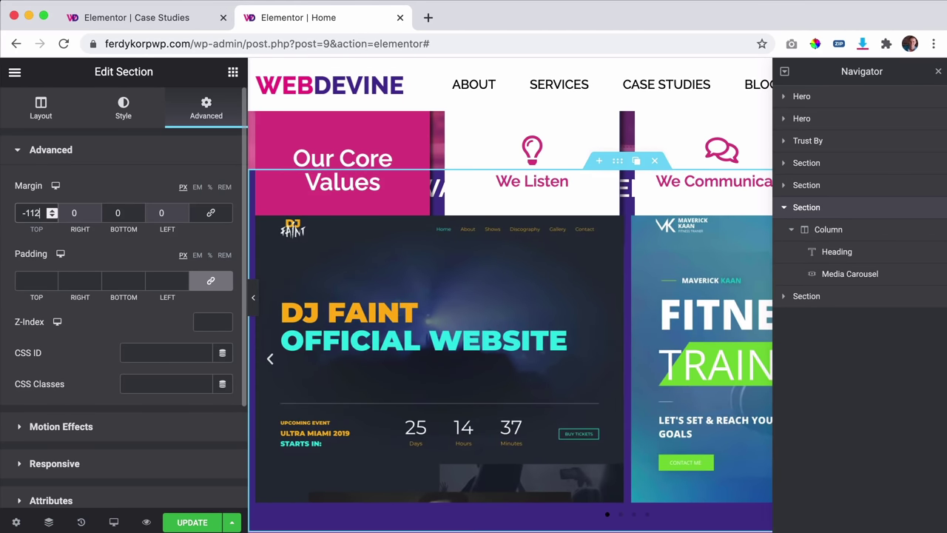
pyautogui.press('Up')
pyautogui.press('Up')
pyautogui.press('Up')
pyautogui.press('Up')
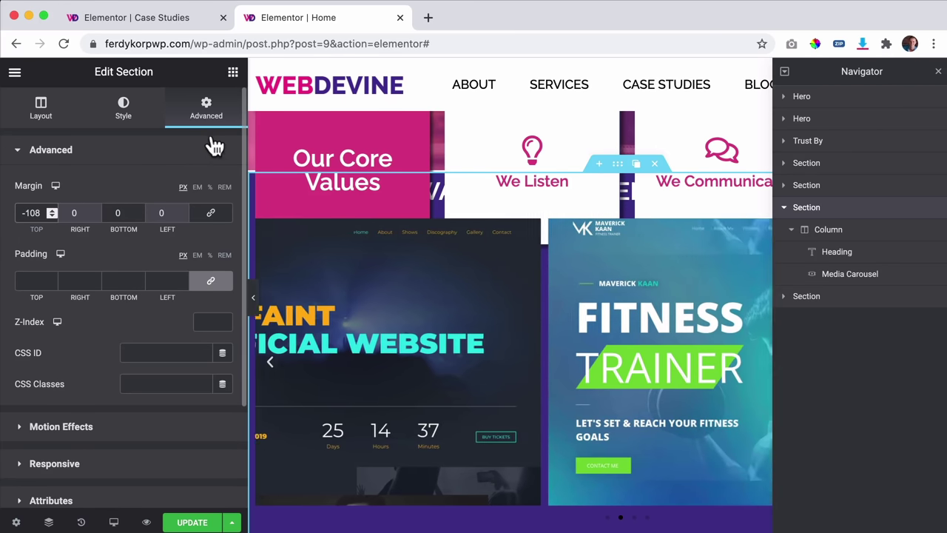
# Step: Give the "Watch Our Recent Case Studies" heading unlinked margins of 140 px at the top and 20 px at the bottom
pyautogui.click(839, 253)
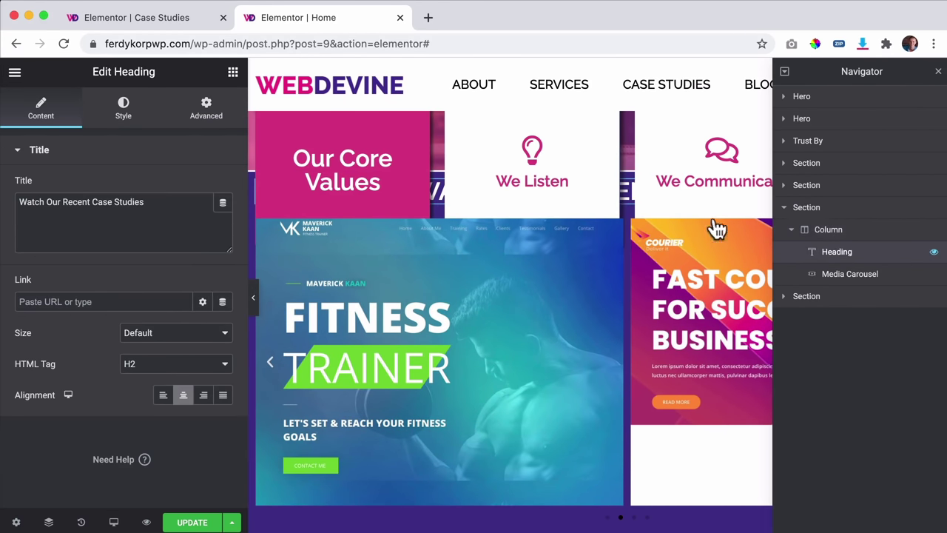
pyautogui.click(199, 122)
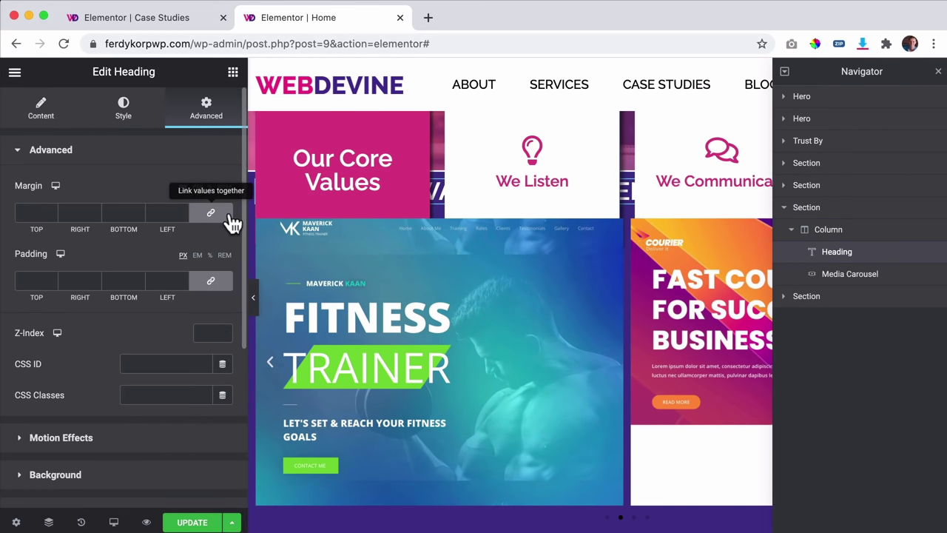
pyautogui.write('14')
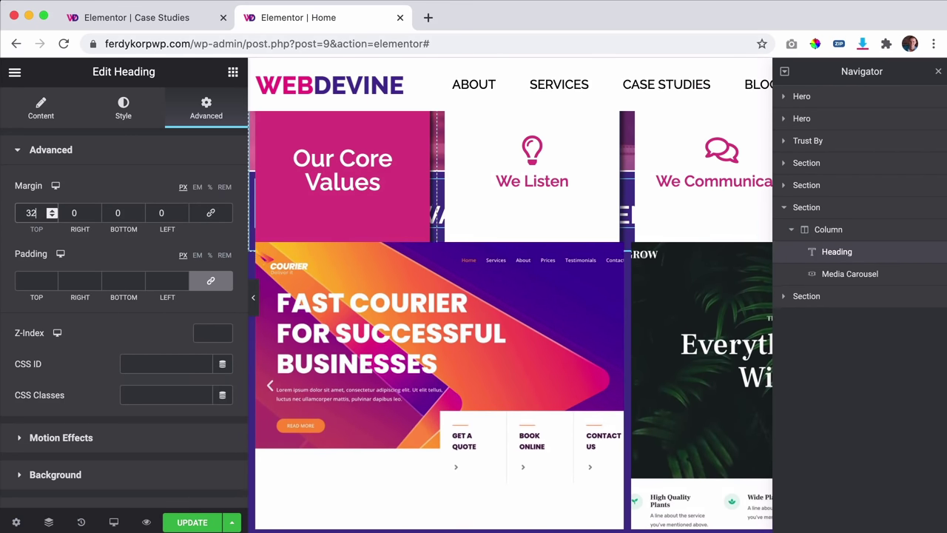
pyautogui.press('Up')
pyautogui.press('Up')
pyautogui.press('Up')
pyautogui.press('Up')
pyautogui.press('Up')
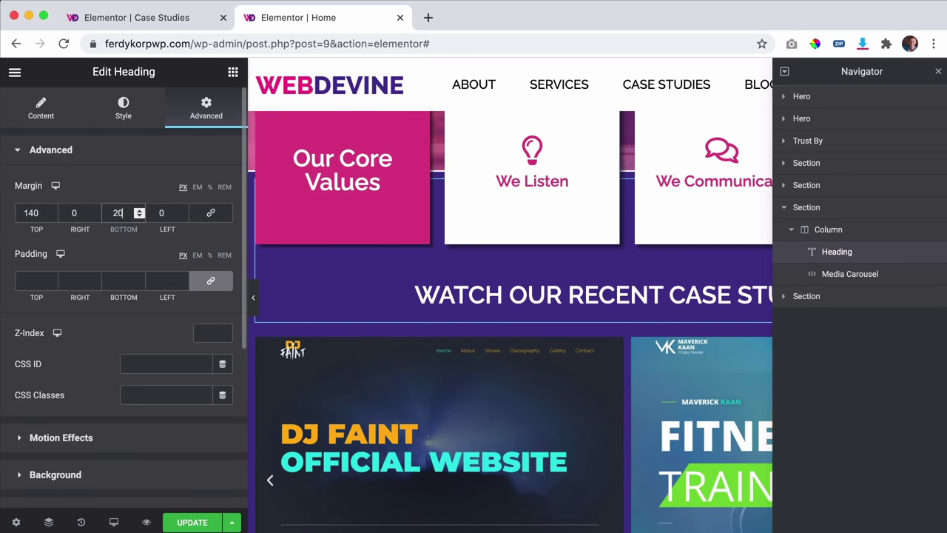
# Step: Close the Navigator and check the spacing around the recent case studies heading, carousel and Get In Touch section
pyautogui.scroll(5, 602, 313)
pyautogui.scroll(-3, 602, 313)
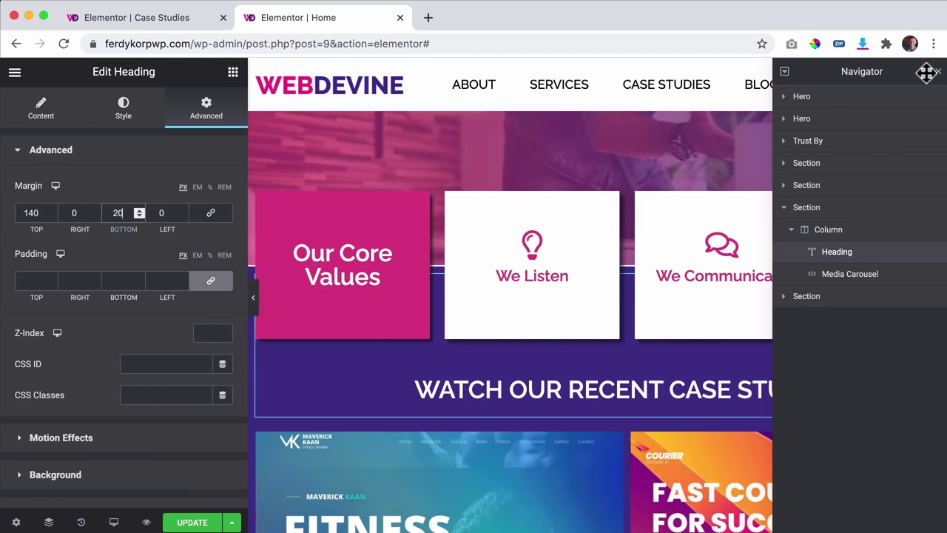
pyautogui.click(937, 71)
pyautogui.scroll(-10, 699, 226)
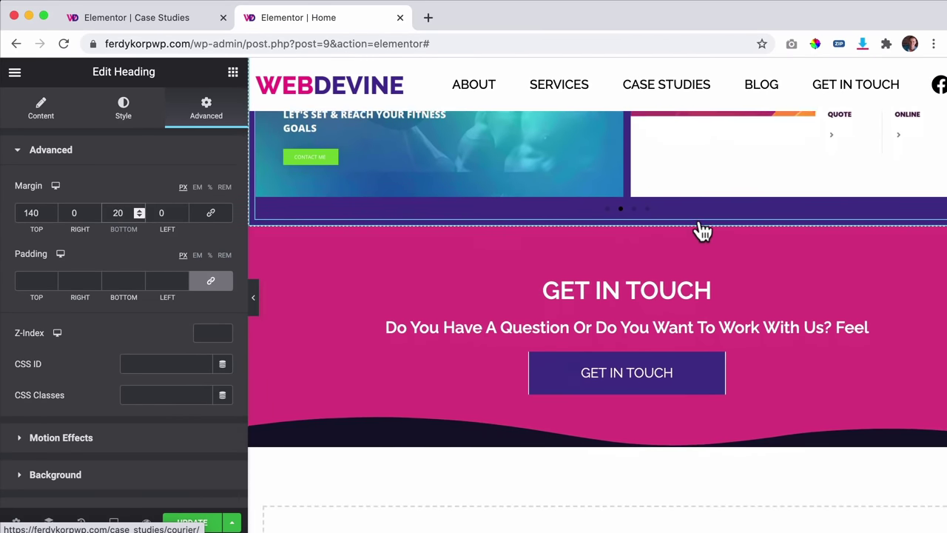
pyautogui.scroll(-2, 703, 231)
pyautogui.scroll(8, 699, 222)
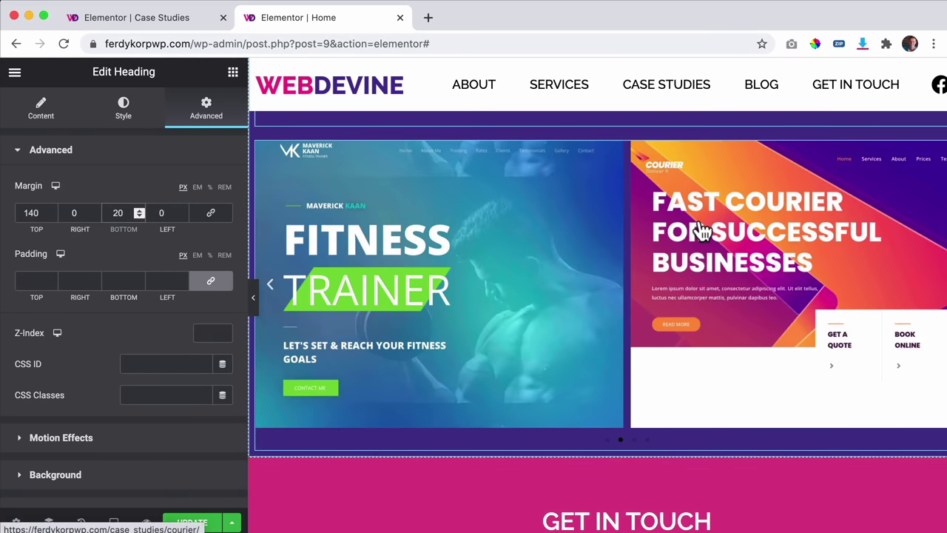
pyautogui.scroll(2, 703, 231)
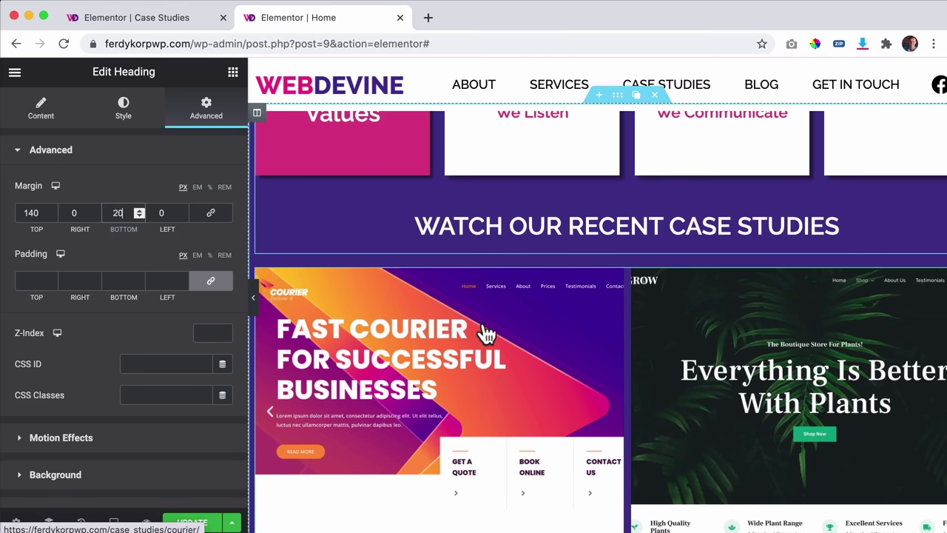
# Step: Review the pasted media carousel's slide and size settings, and update the home page
pyautogui.click(418, 338)
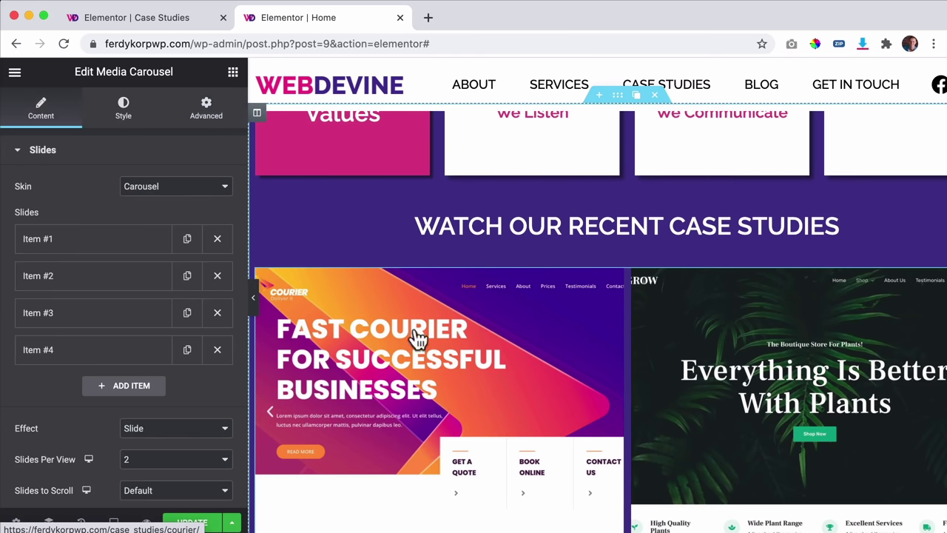
pyautogui.scroll(-5, 66, 444)
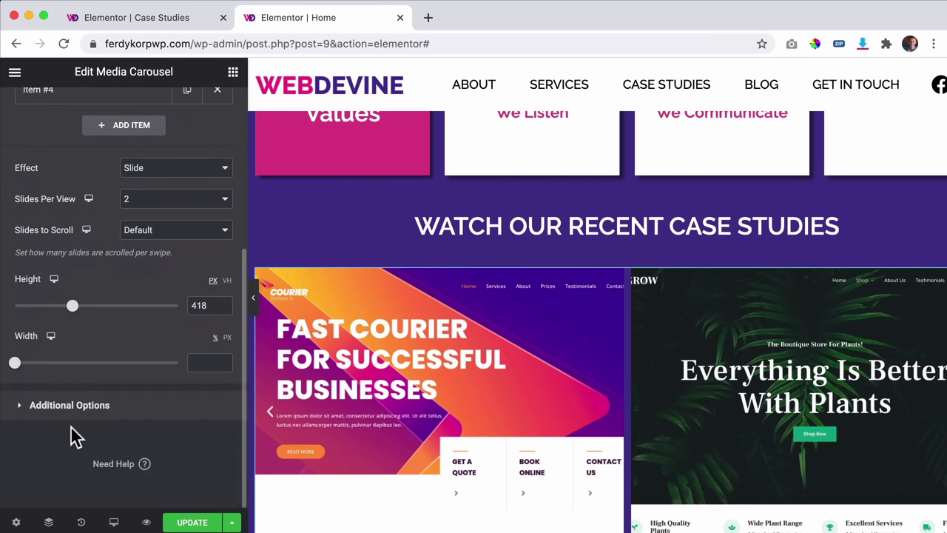
pyautogui.scroll(5, 81, 429)
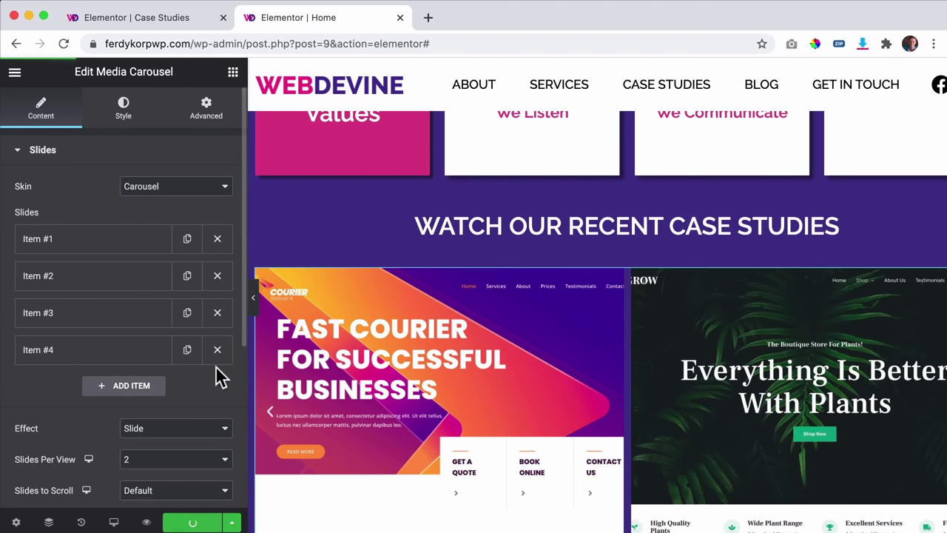
# Step: Open the home page preview and close the Home and Case Studies editor tabs
pyautogui.click(147, 522)
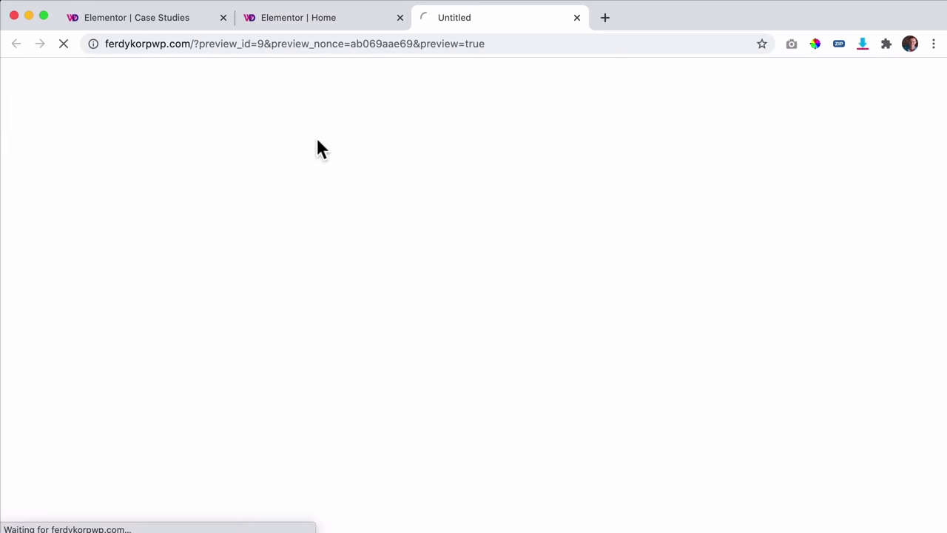
pyautogui.click(400, 17)
pyautogui.click(222, 18)
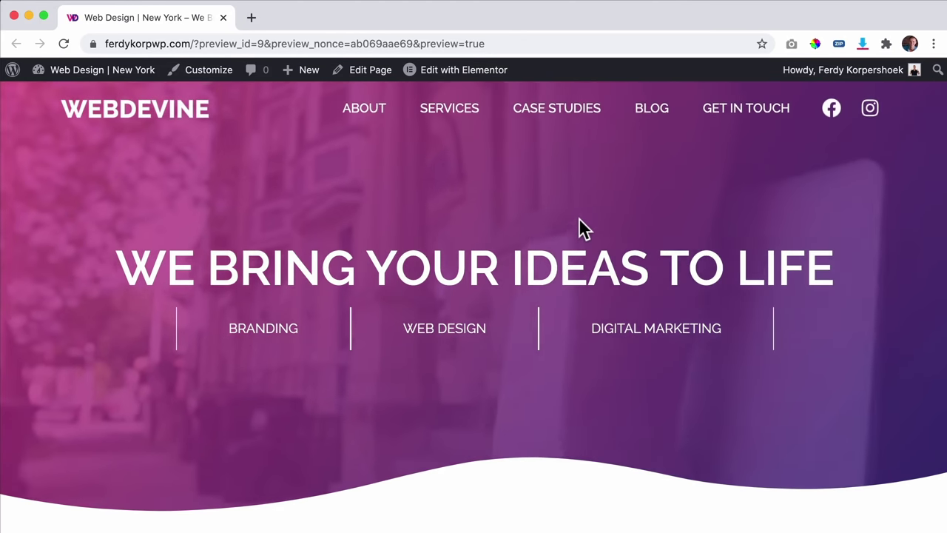
# Step: Review the home page preview from the hero through the company introduction, Trusted By logos and core values cards
pyautogui.scroll(-3, 485, 221)
pyautogui.scroll(-5, 485, 219)
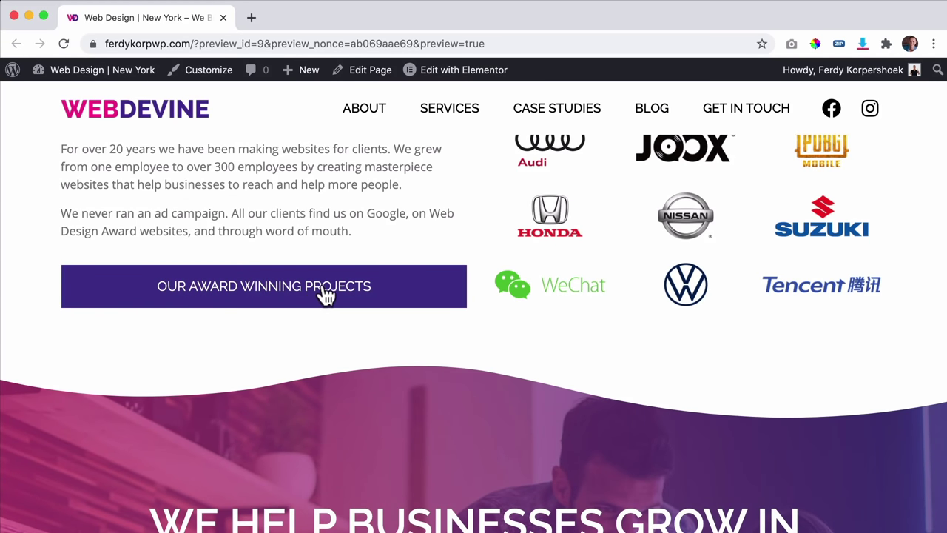
pyautogui.scroll(-2, 677, 229)
pyautogui.scroll(6, 686, 405)
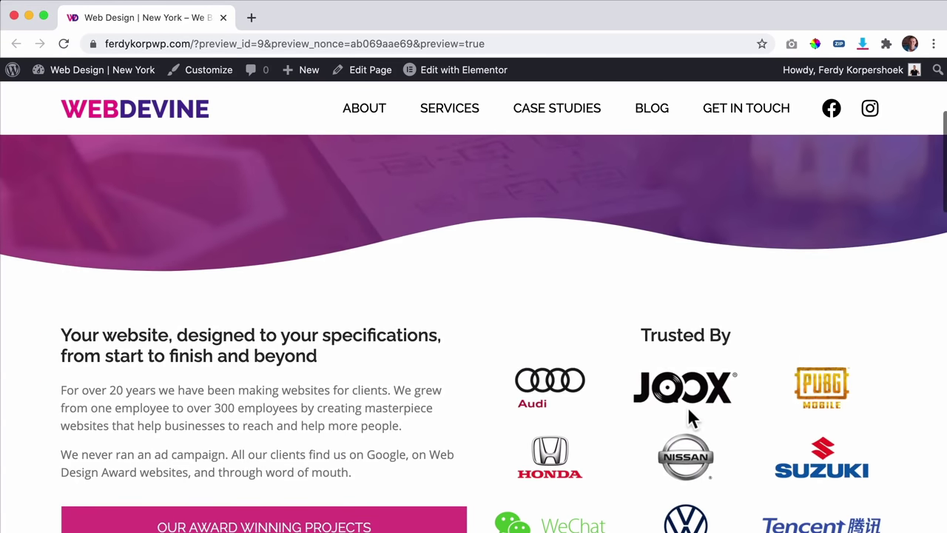
pyautogui.scroll(-3, 686, 406)
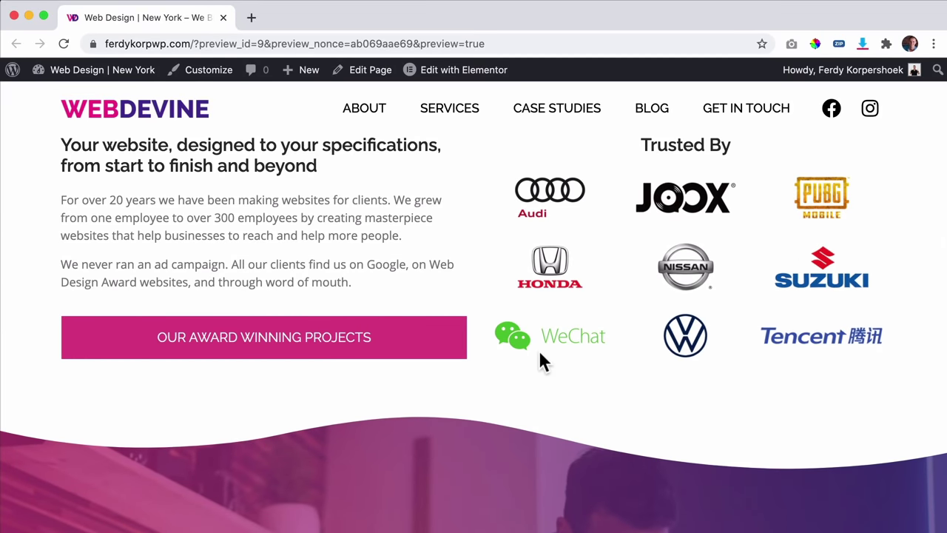
pyautogui.scroll(-6, 540, 354)
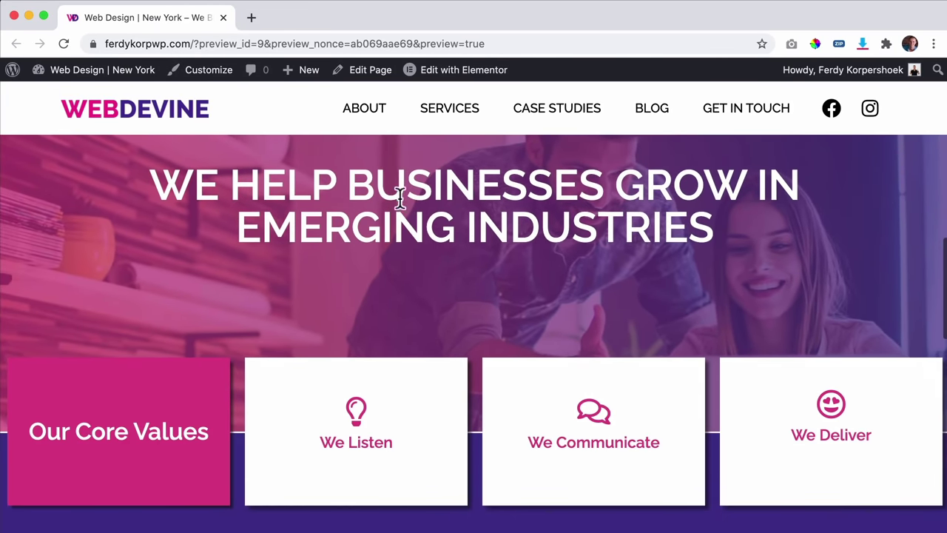
pyautogui.scroll(2, 530, 215)
pyautogui.scroll(-3, 524, 226)
pyautogui.scroll(1, 523, 230)
pyautogui.scroll(1, 524, 231)
pyautogui.scroll(-2, 550, 270)
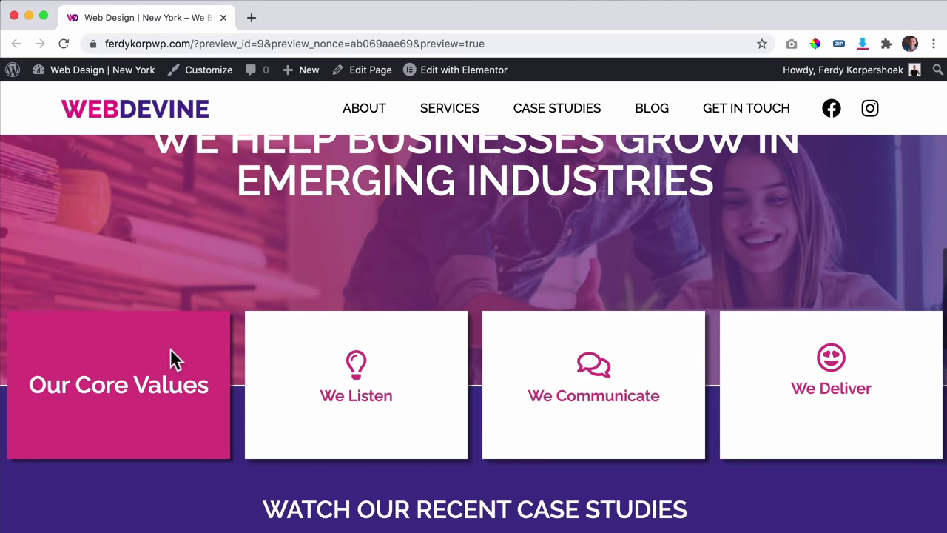
pyautogui.scroll(-3, 727, 369)
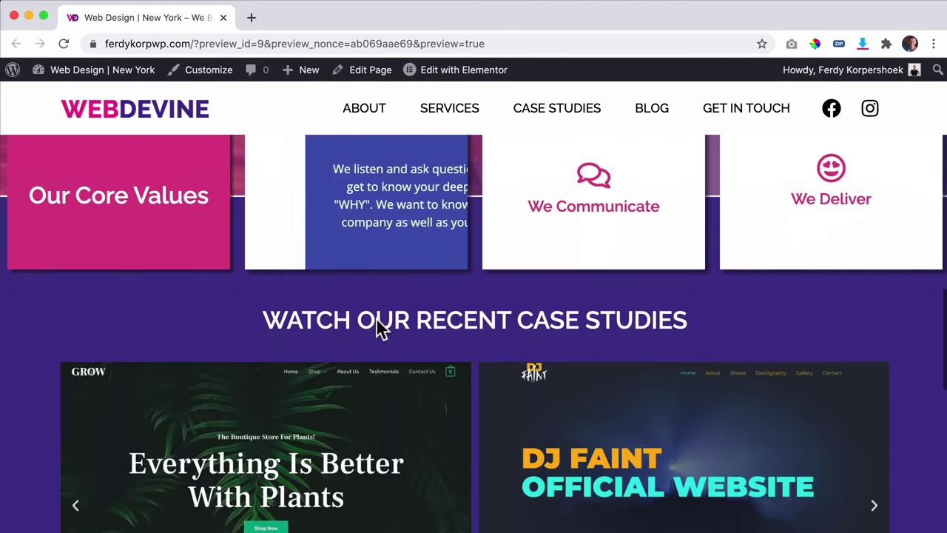
# Step: Advance the recent case studies carousel, check the Get In Touch section and footer below it, and reload the page
pyautogui.scroll(-2, 630, 268)
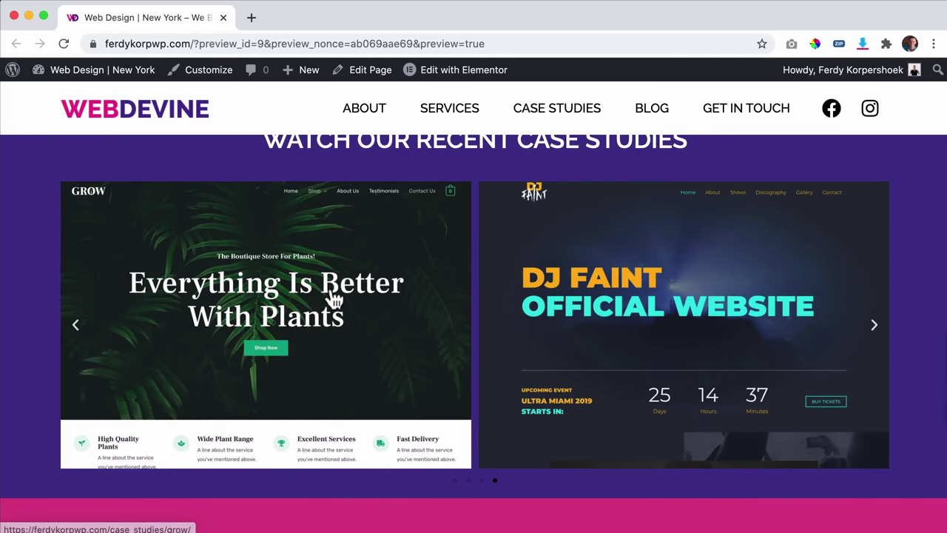
pyautogui.click(875, 328)
pyautogui.click(874, 327)
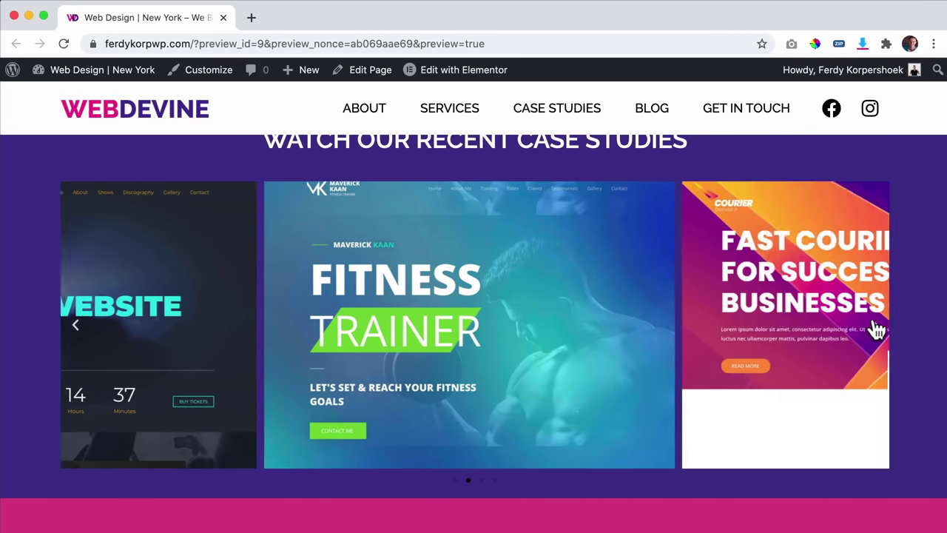
pyautogui.scroll(-3, 555, 312)
pyautogui.scroll(-3, 541, 301)
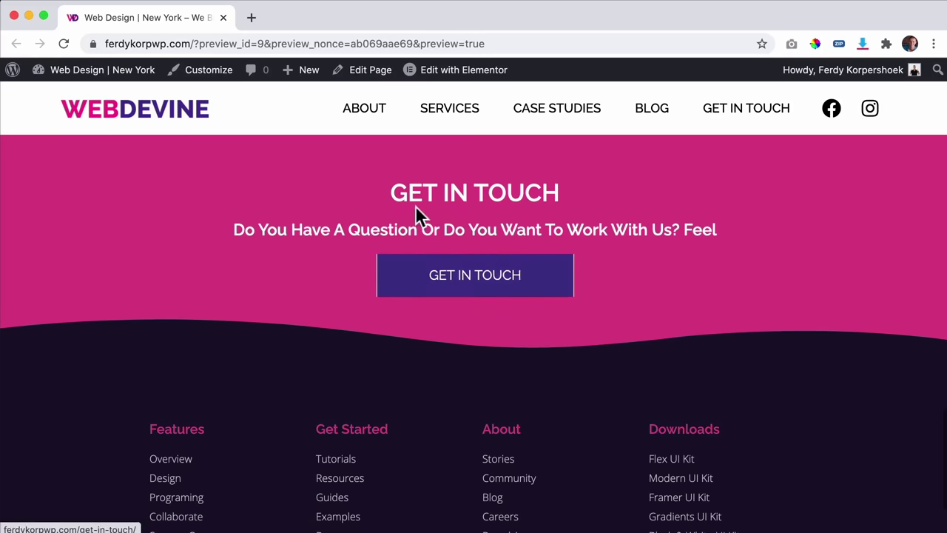
pyautogui.scroll(-2, 476, 256)
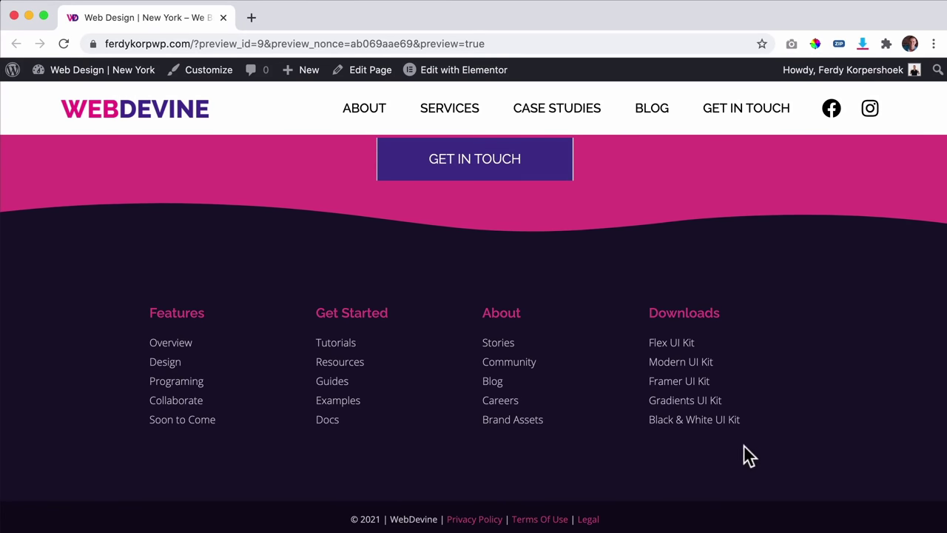
pyautogui.press('super+r')
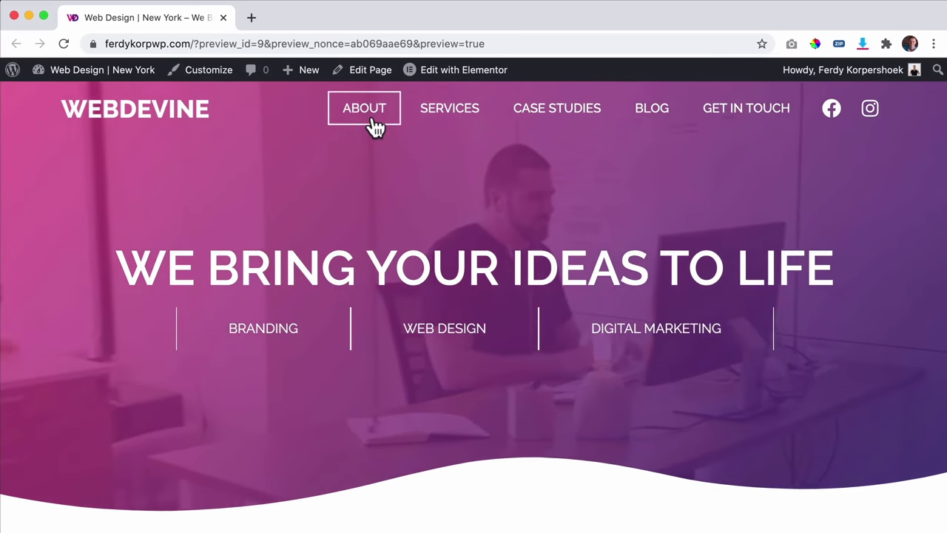
# Step: Open the About page and check its sections, including the expandable items under What We Stand For
pyautogui.click(373, 124)
pyautogui.scroll(-10, 306, 190)
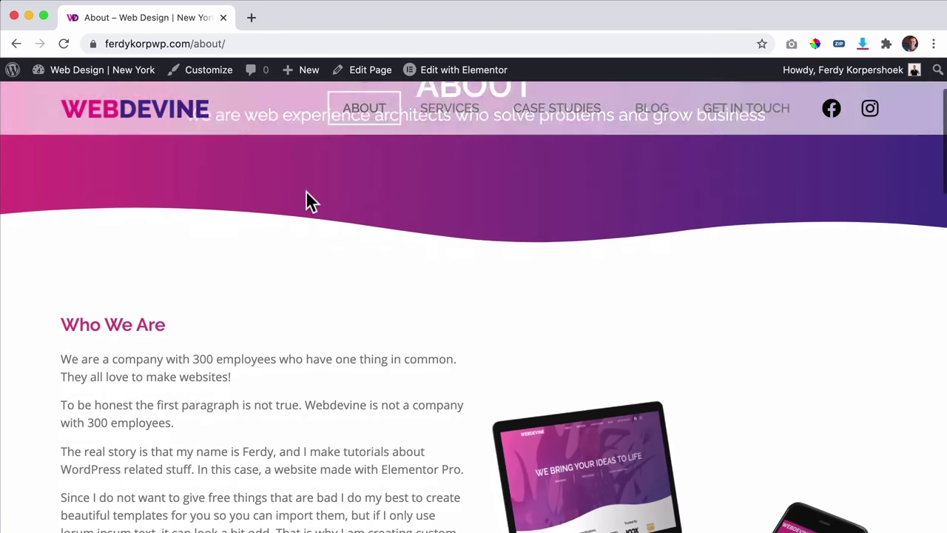
pyautogui.scroll(-2, 307, 196)
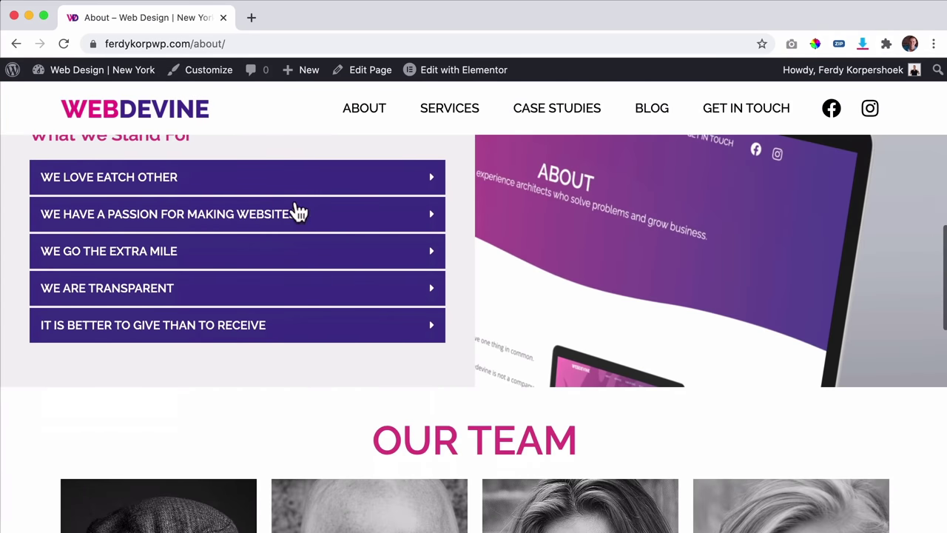
pyautogui.click(296, 214)
pyautogui.click(270, 214)
pyautogui.click(283, 296)
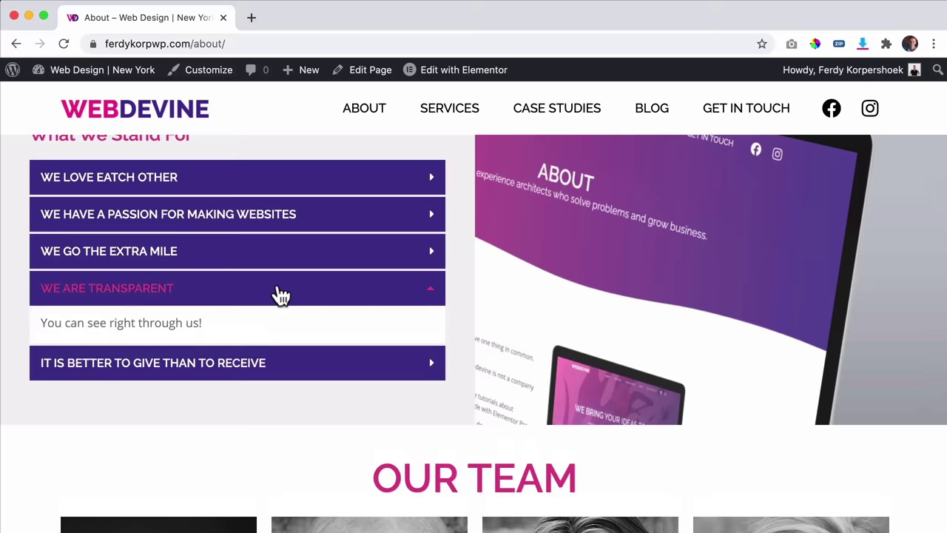
pyautogui.scroll(-5, 281, 294)
pyautogui.scroll(-10, 738, 296)
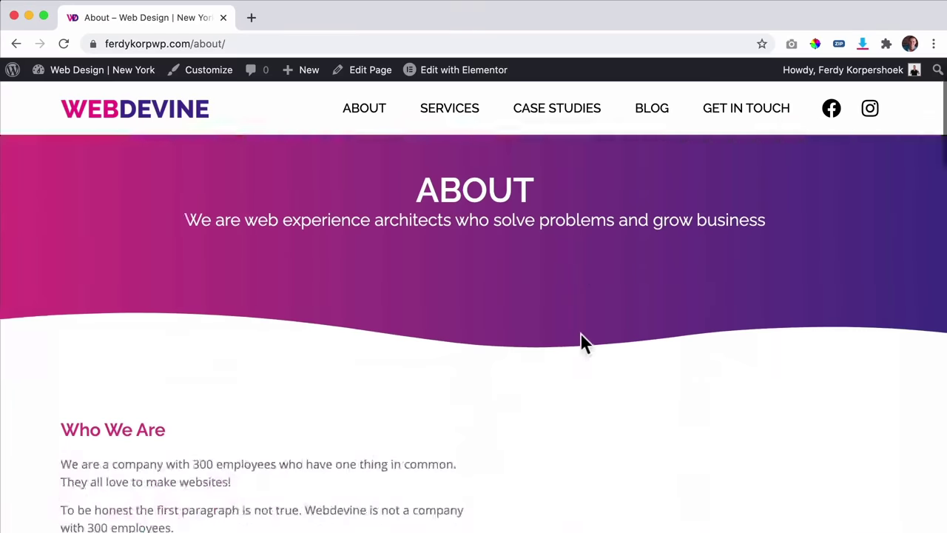
pyautogui.scroll(-15, 580, 332)
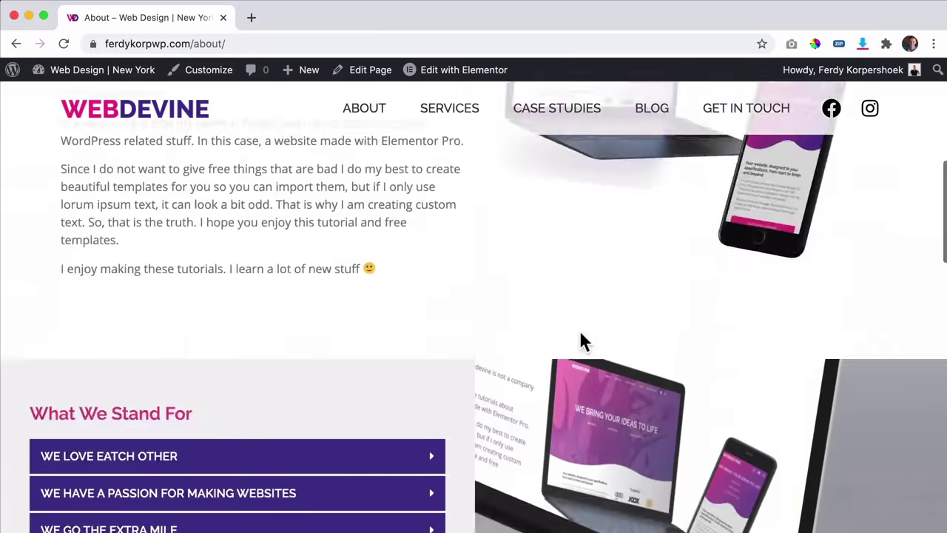
pyautogui.scroll(15, 579, 330)
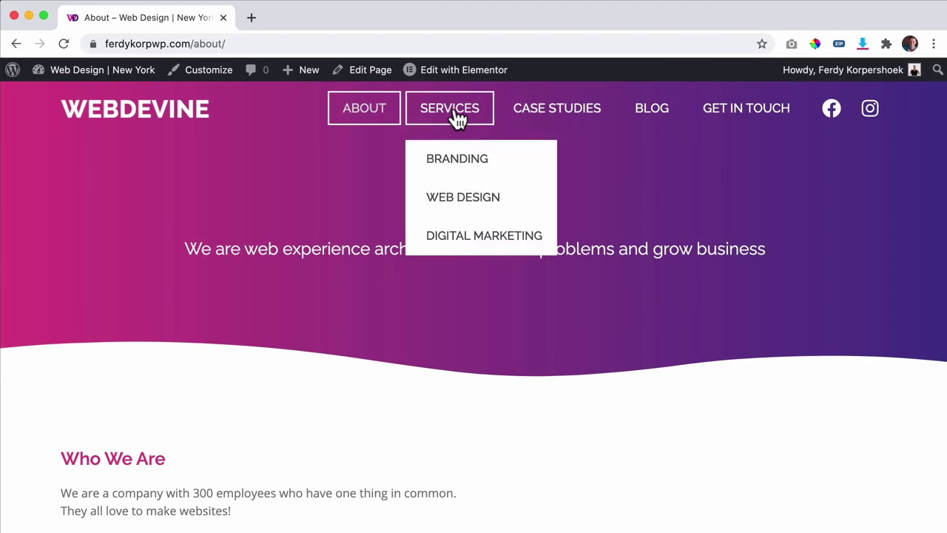
# Step: Open the Services page and review its introduction and service sections
pyautogui.click(452, 117)
pyautogui.scroll(-2, 340, 211)
pyautogui.scroll(-12, 340, 205)
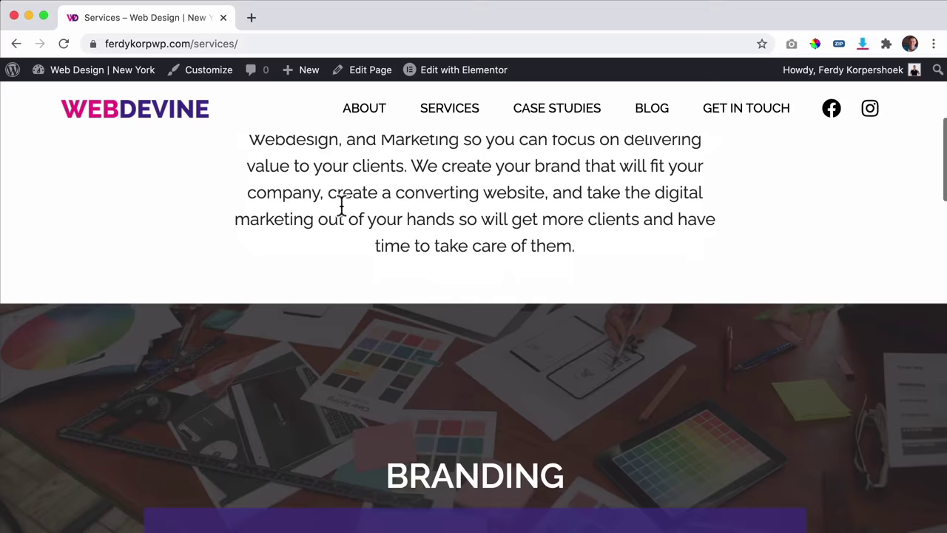
pyautogui.scroll(-10, 341, 206)
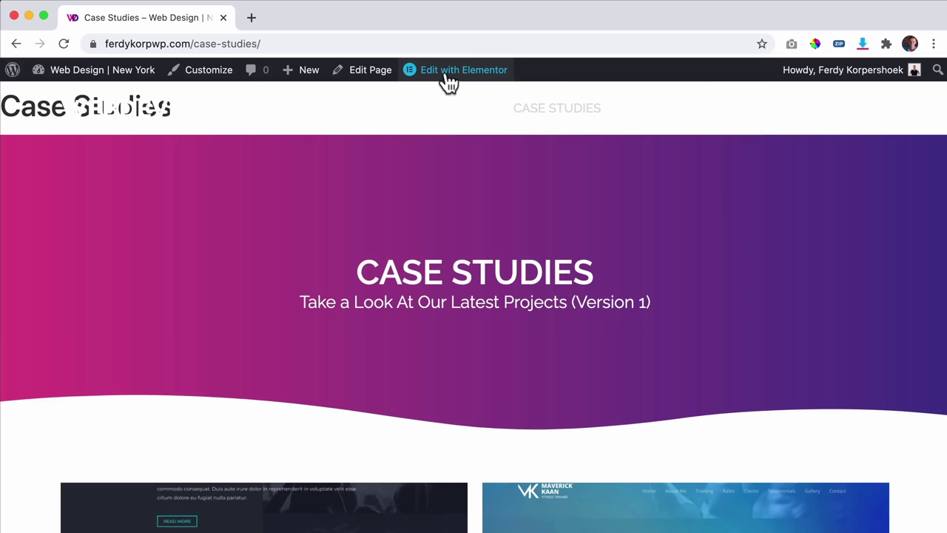
# Step: In Elementor, hide the Case Studies page's title, set its page layout to Elementor Full Width, and update and preview the page
pyautogui.moveTo(457, 80)
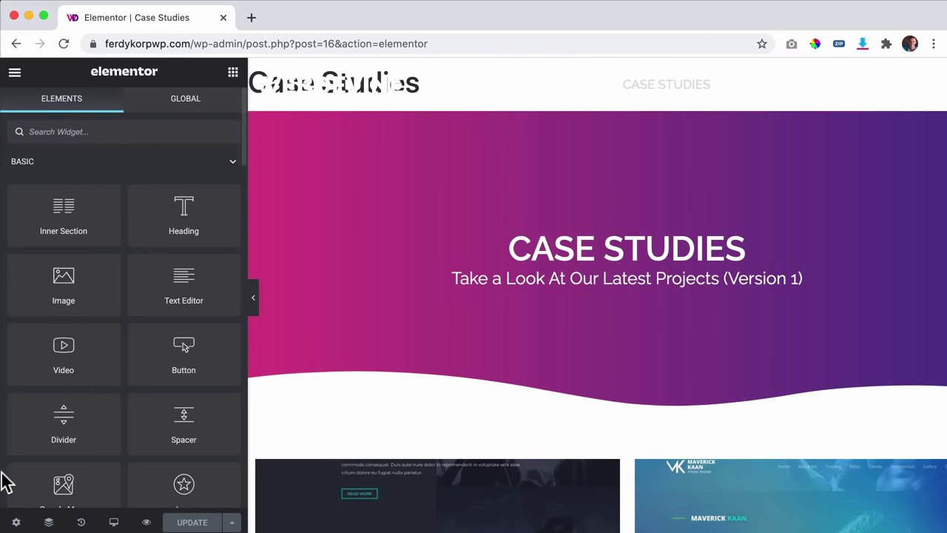
pyautogui.click(17, 522)
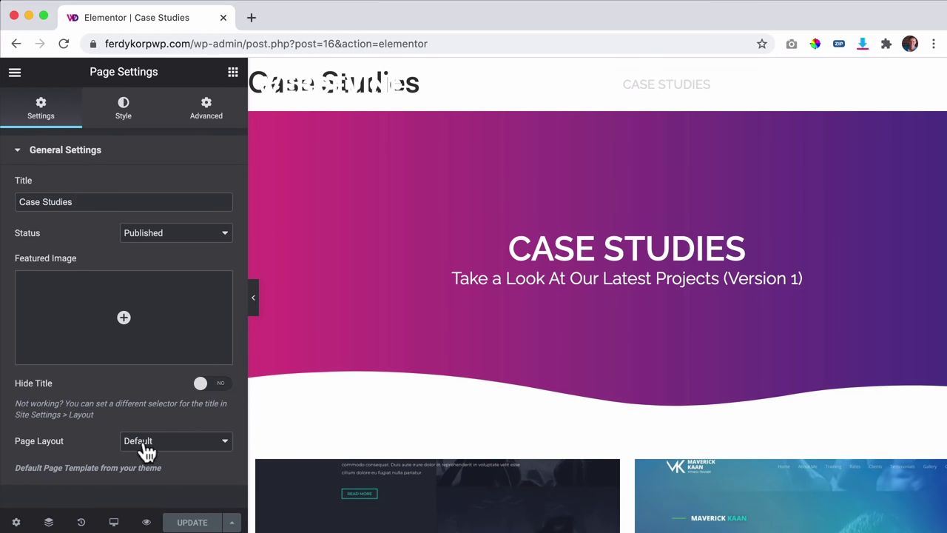
pyautogui.click(209, 384)
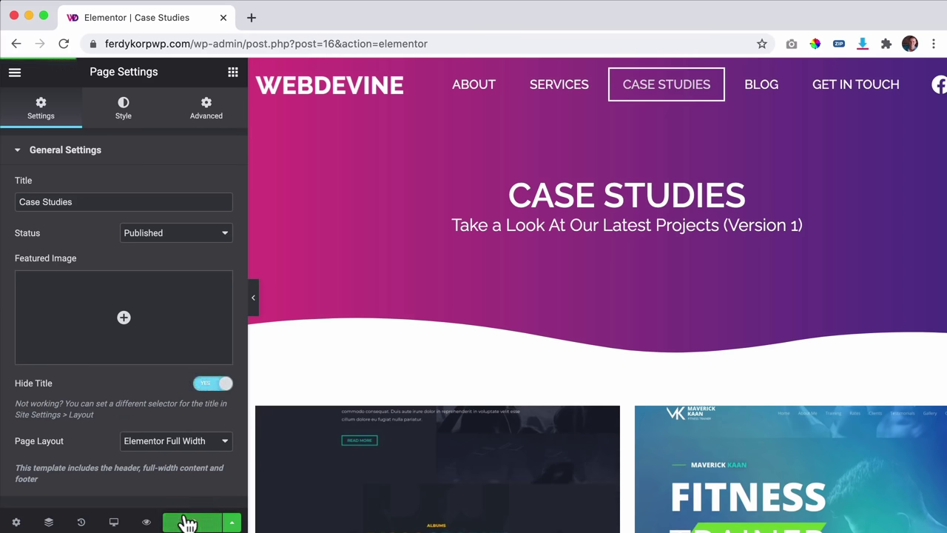
pyautogui.click(148, 522)
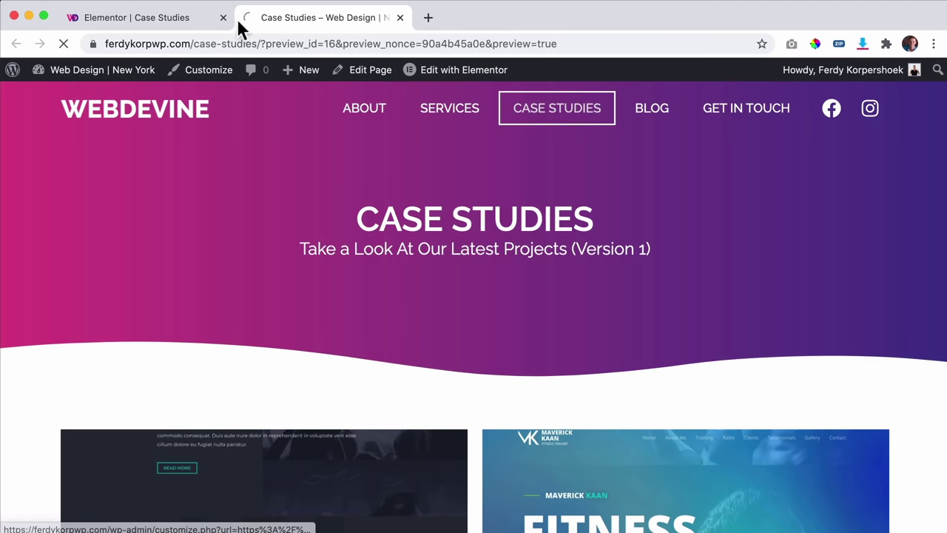
pyautogui.click(223, 17)
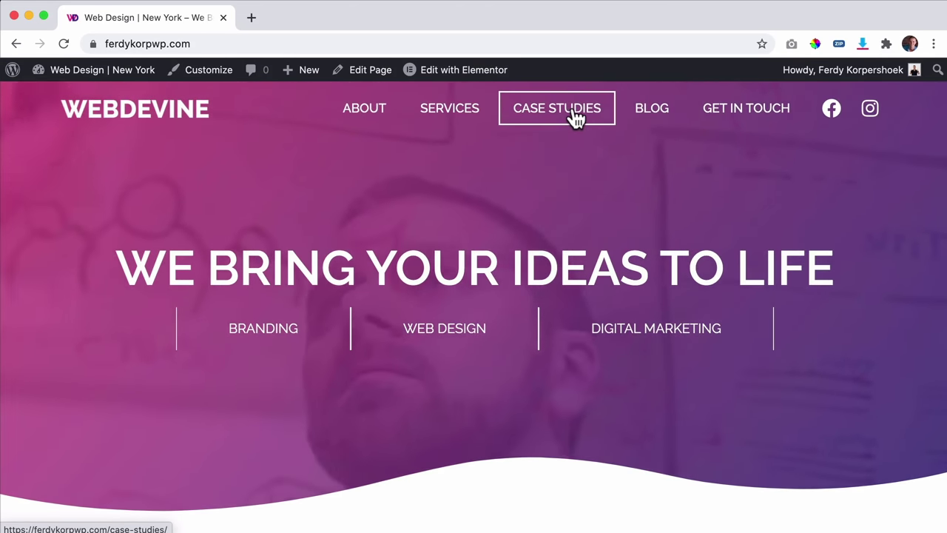
# Step: Open the live Case Studies page from the home page and review both the Version 1 and Version 2 project layouts
pyautogui.click(573, 116)
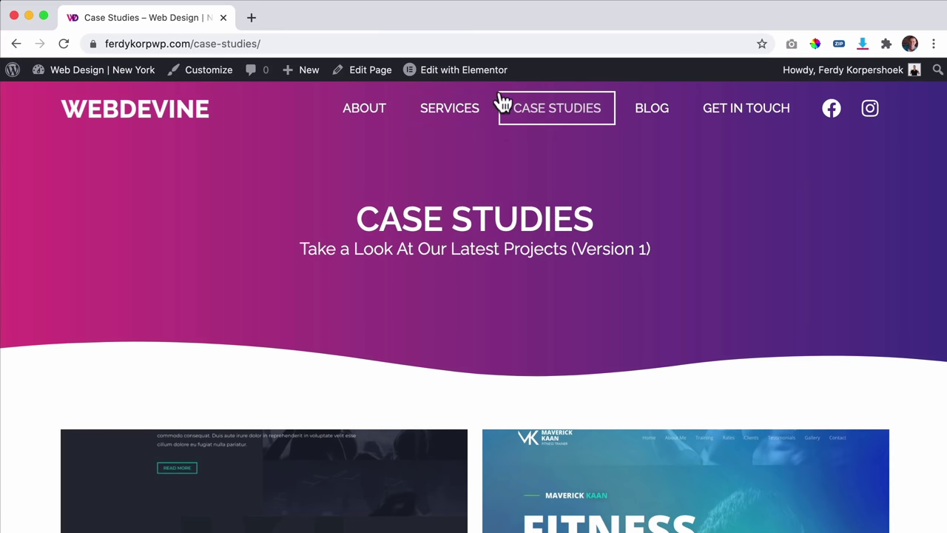
pyautogui.scroll(-10, 555, 176)
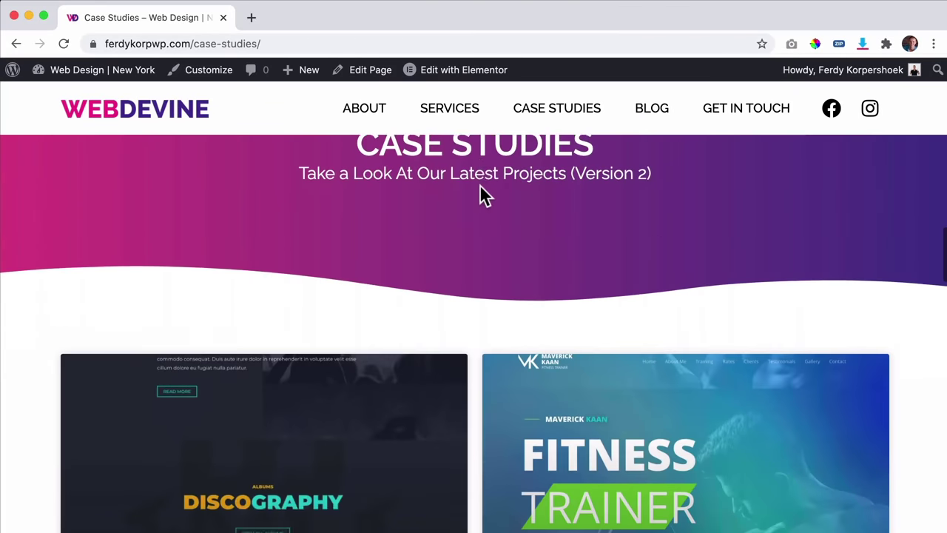
pyautogui.scroll(-7, 480, 187)
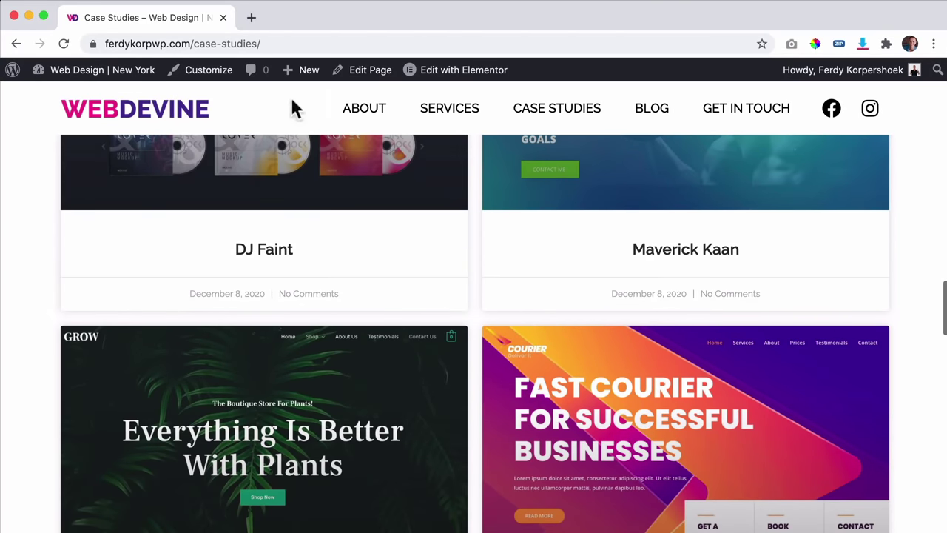
pyautogui.scroll(-10, 629, 237)
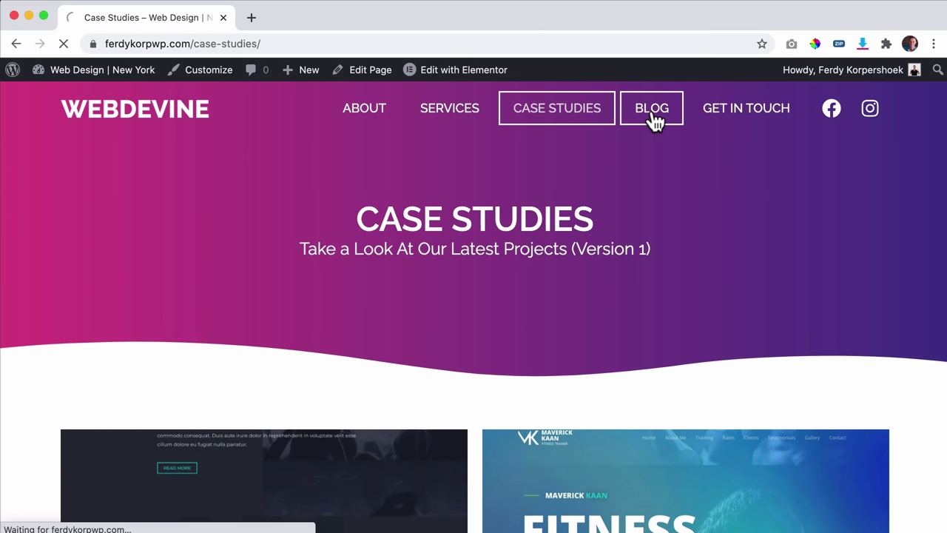
# Step: Review the post cards on the Blog page, and open the Get In Touch page to check its contact form
pyautogui.scroll(-5, 321, 237)
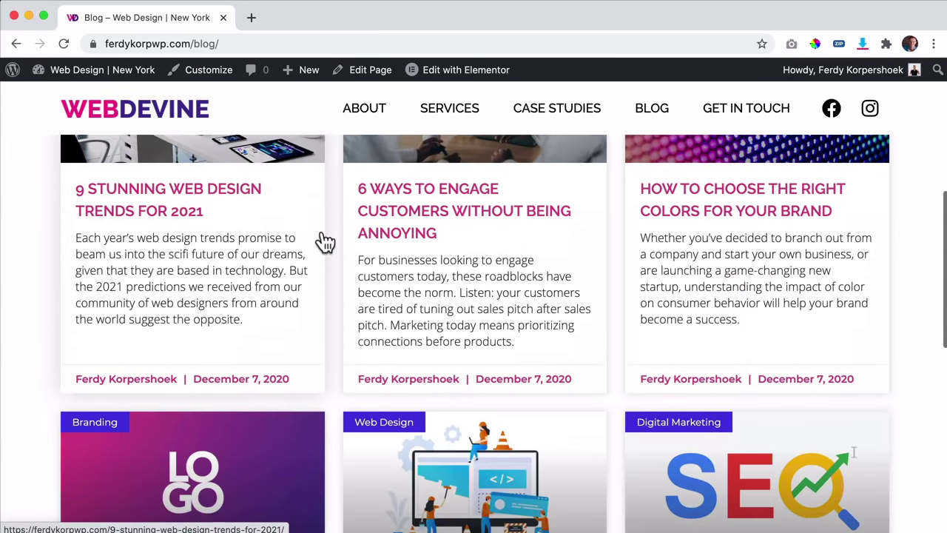
pyautogui.scroll(-2, 321, 237)
pyautogui.scroll(3, 321, 237)
pyautogui.scroll(-1, 327, 237)
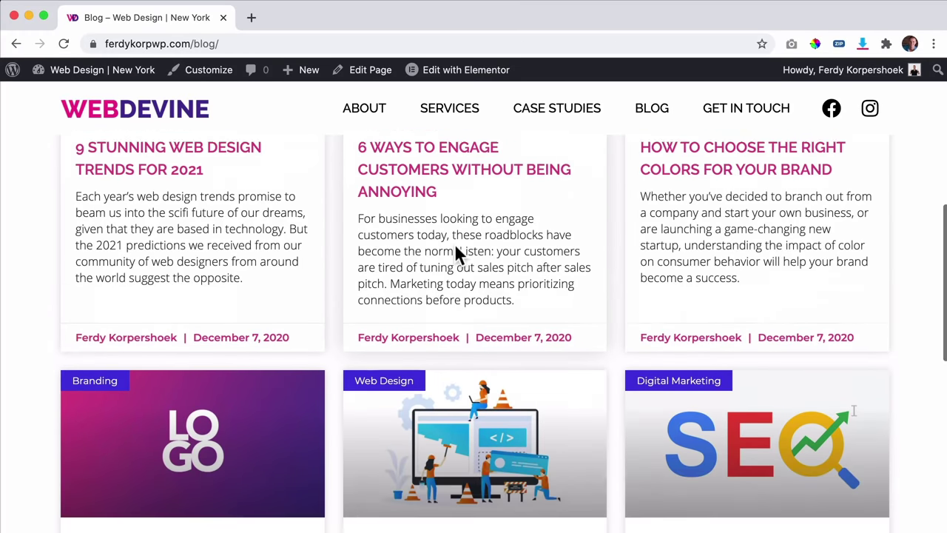
pyautogui.scroll(-5, 455, 248)
pyautogui.scroll(15, 456, 248)
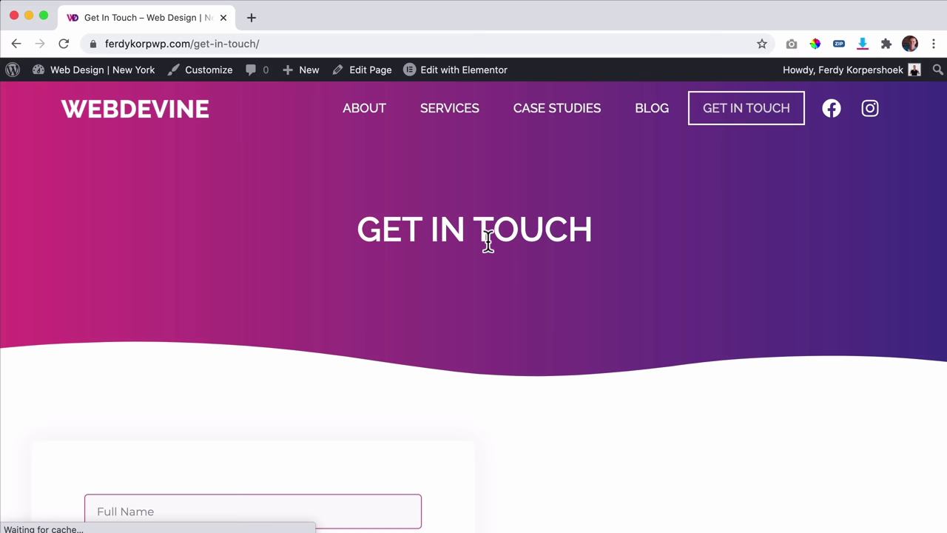
pyautogui.scroll(-5, 487, 240)
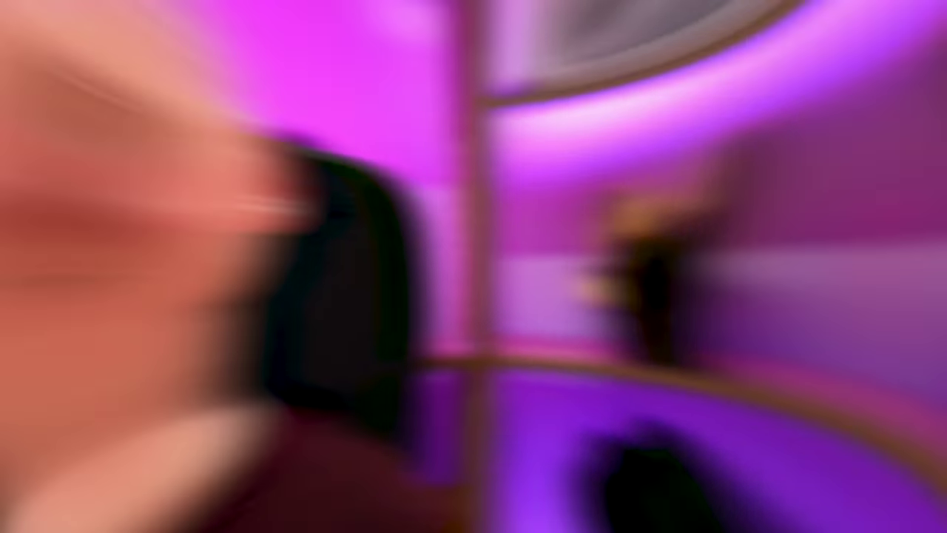